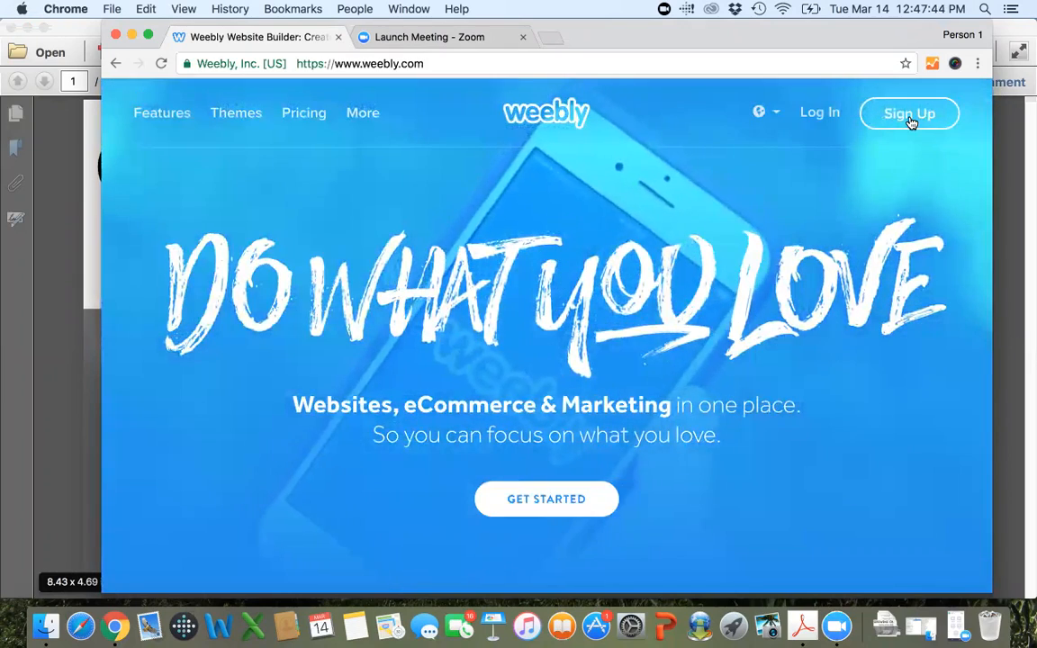
# Open the sign-up form and enter Growing Online as the full name.
pyautogui.click(909, 114)
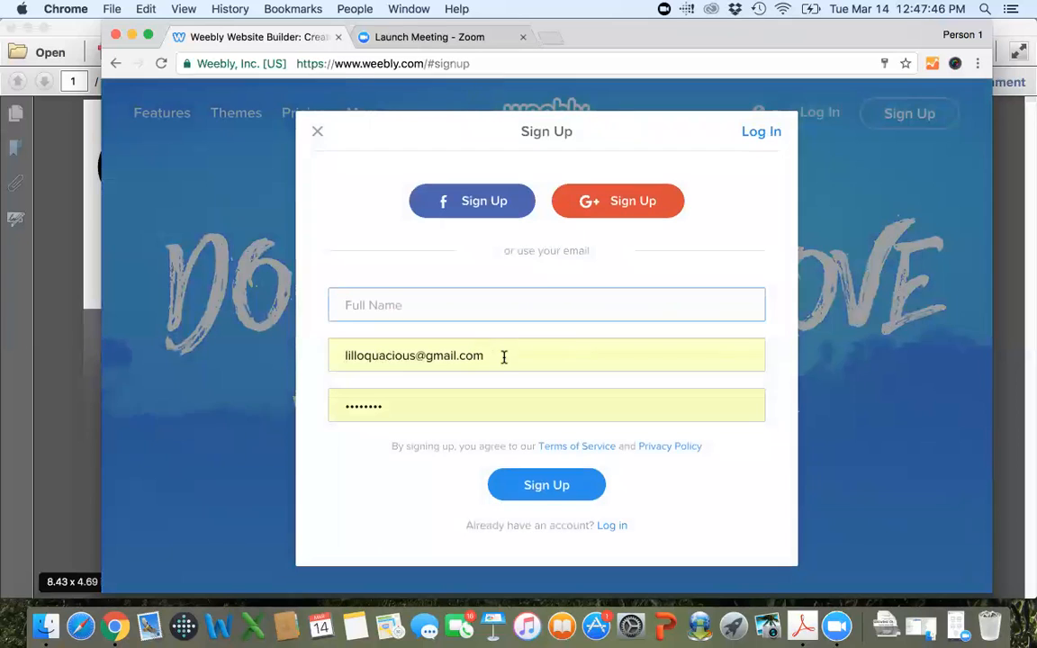
pyautogui.click(419, 304)
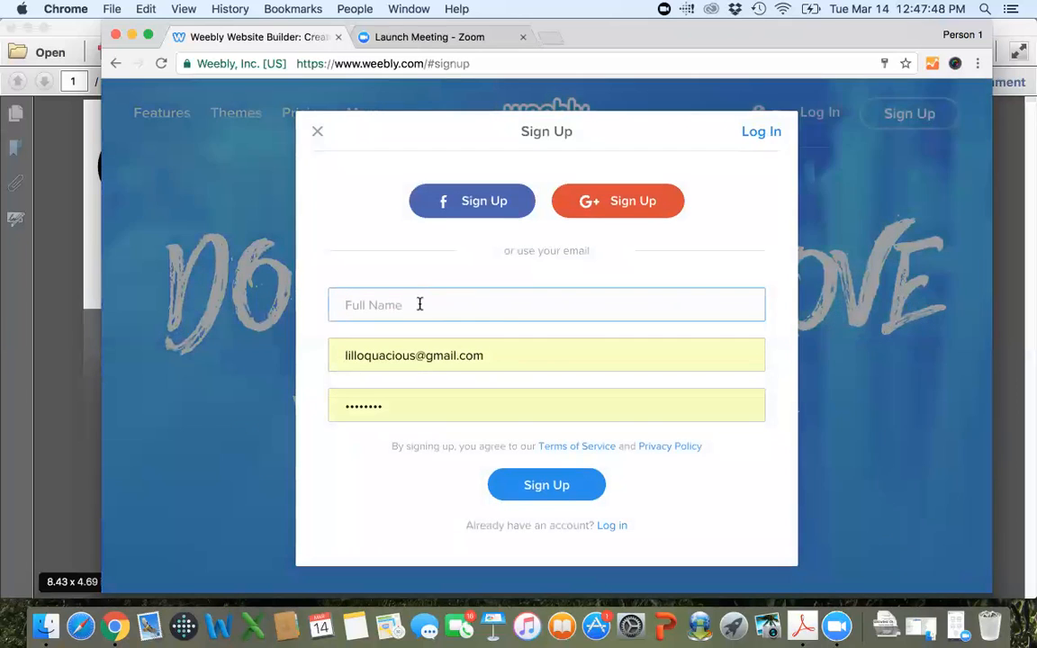
pyautogui.write('Growing ')
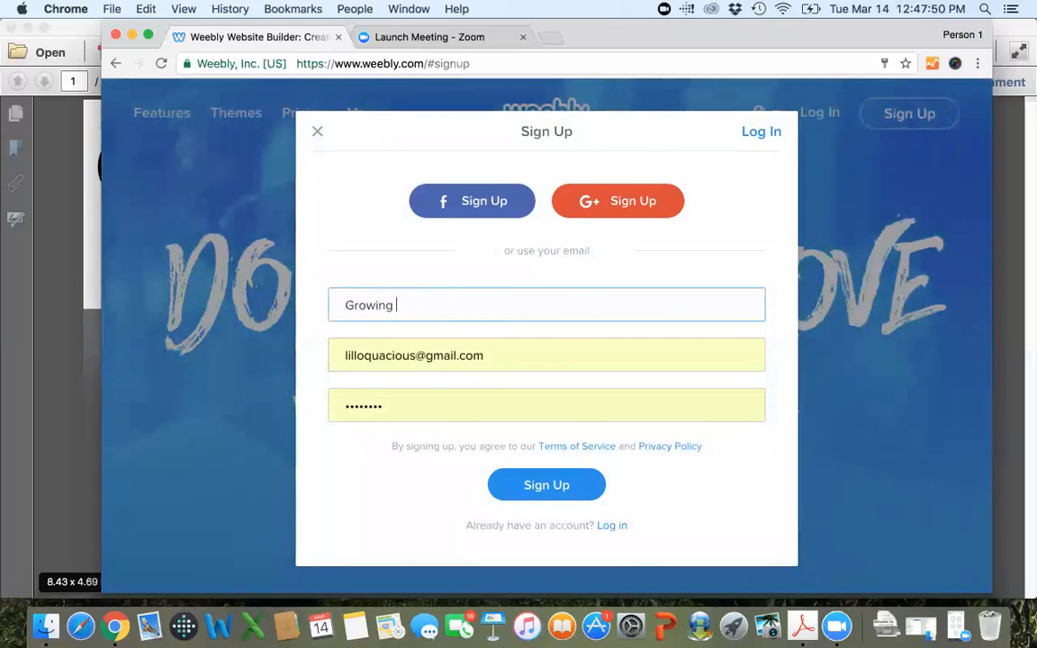
pyautogui.write('Online')
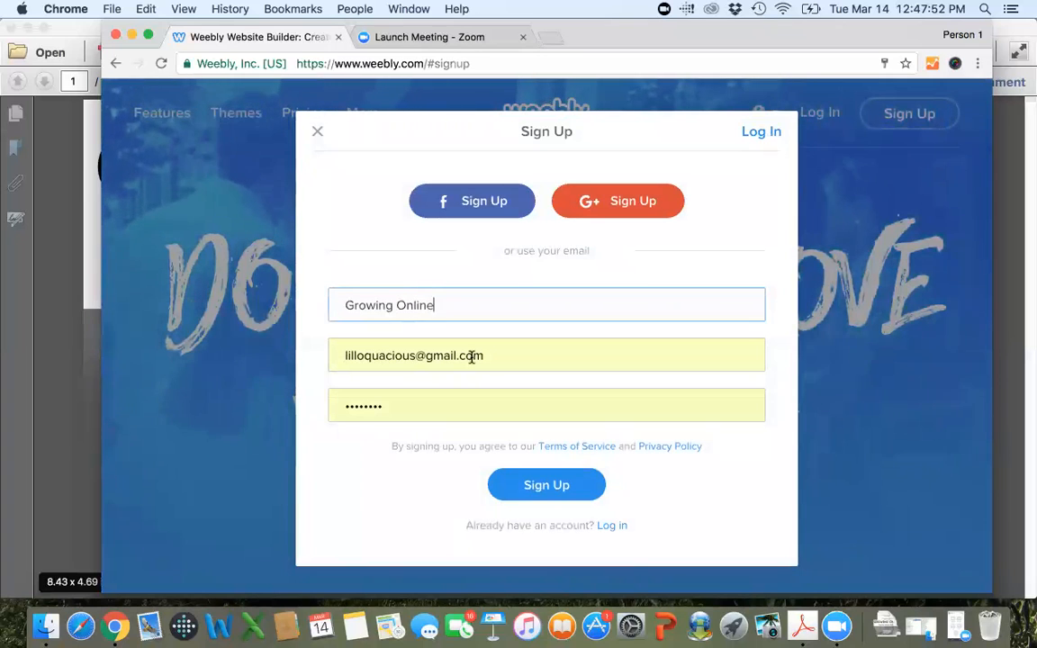
# Replace the prefilled e-mail address in the sign-up form with the new account's e-mail.
pyautogui.moveTo(486, 357); pyautogui.dragTo(249, 303)
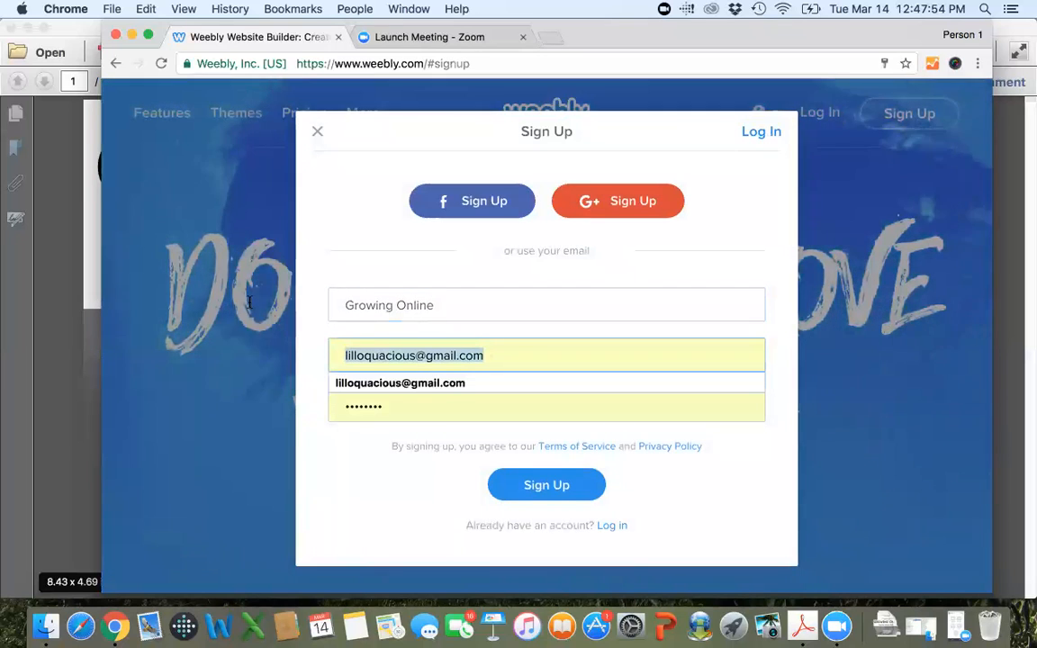
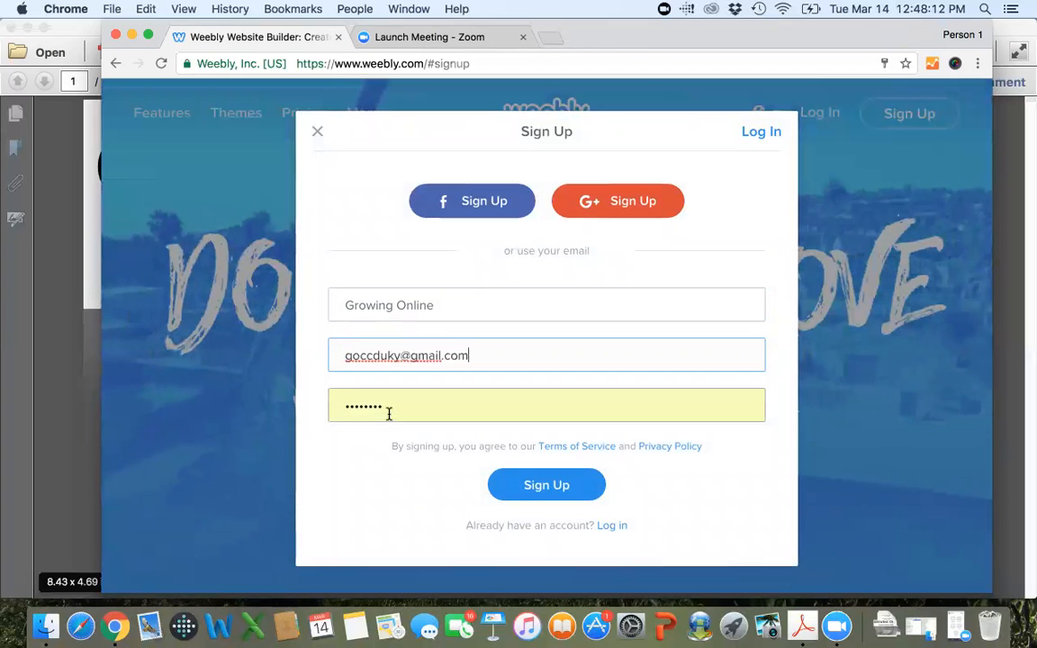
# Replace the prefilled password with the new account password and submit the sign-up form, dismissing the browser's offer to save it.
pyautogui.press('Tab')
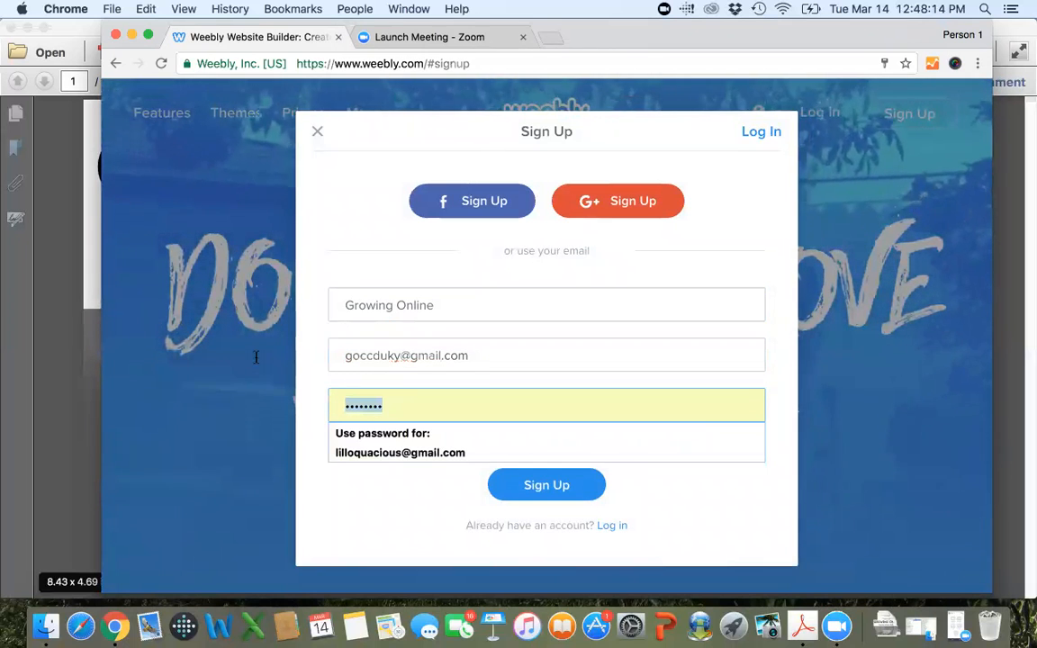
pyautogui.write('********')
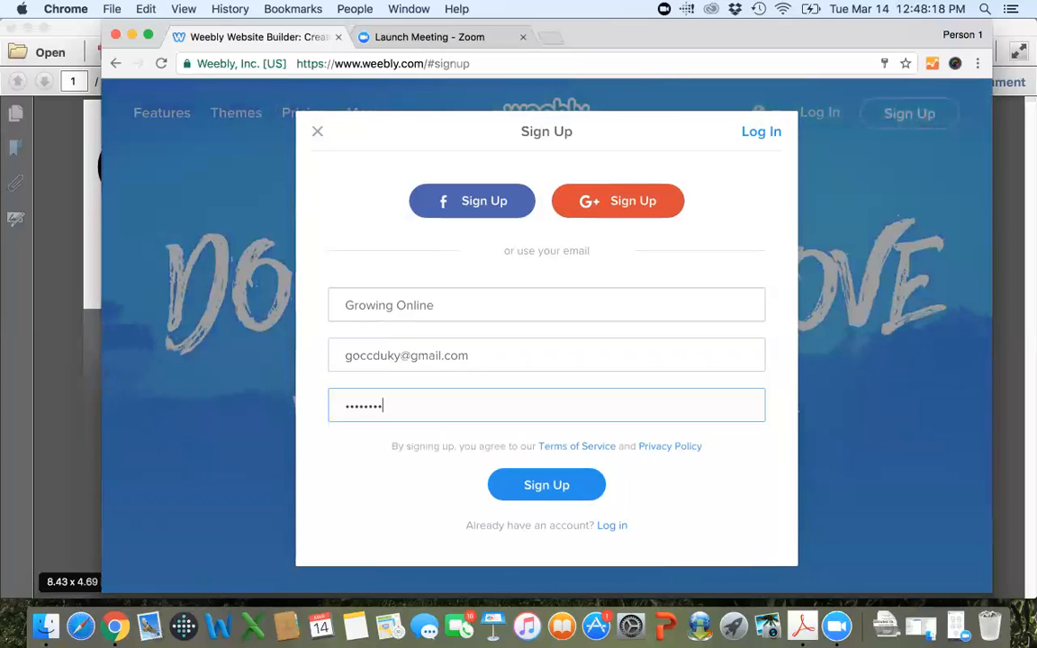
pyautogui.press('BackSpace')
pyautogui.press('BackSpace')
pyautogui.press('BackSpace')
pyautogui.press('BackSpace')
pyautogui.press('BackSpace')
pyautogui.press('BackSpace')
pyautogui.press('BackSpace')
pyautogui.press('BackSpace')
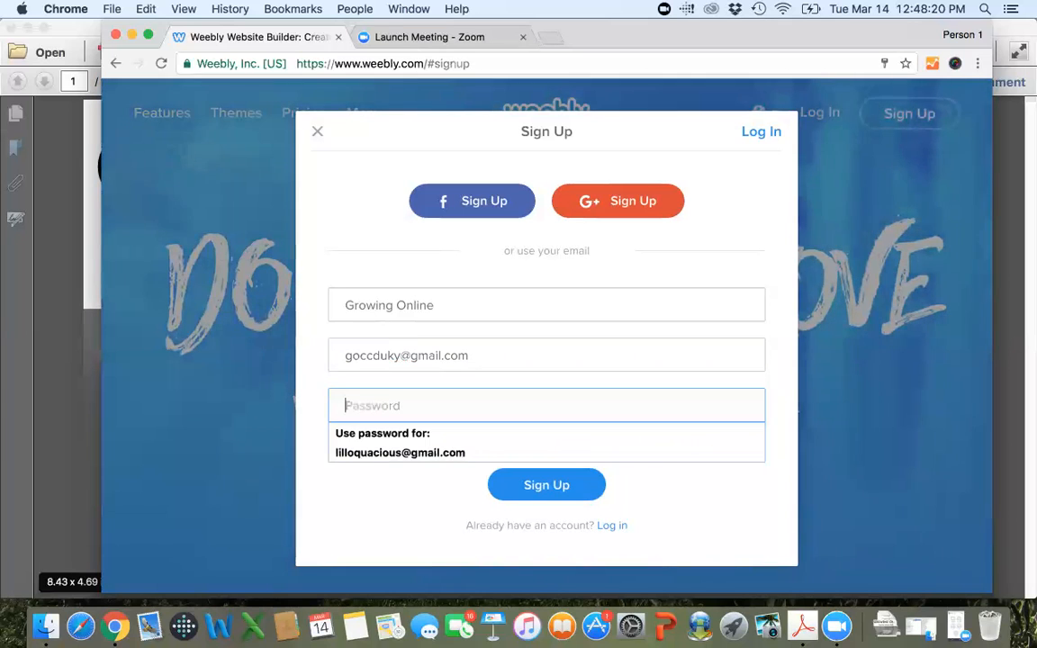
pyautogui.write('*********')
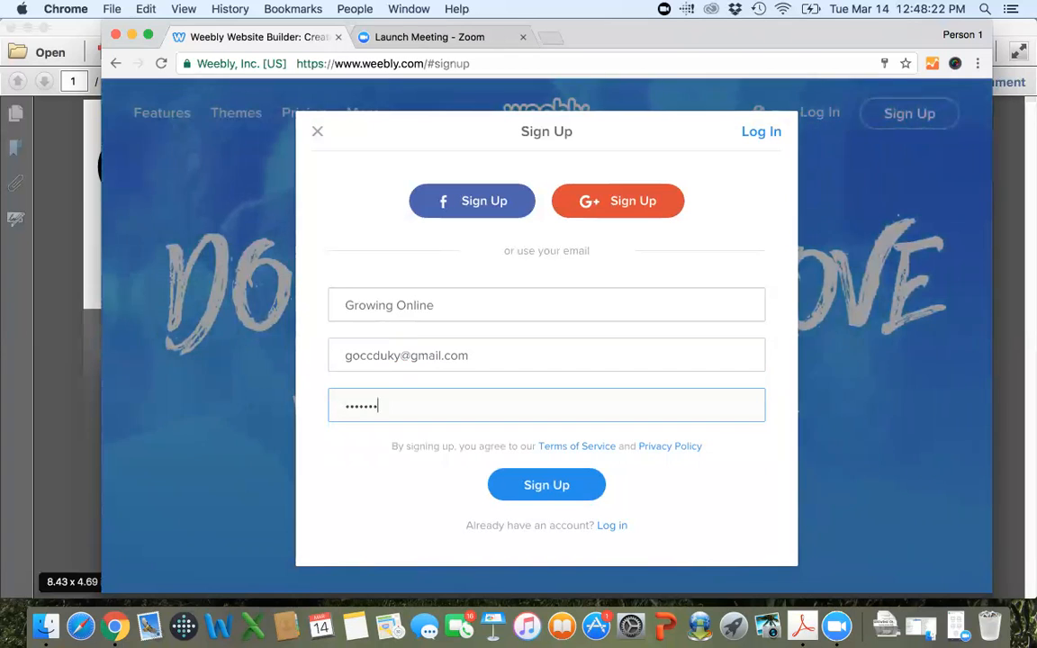
pyautogui.write('*****')
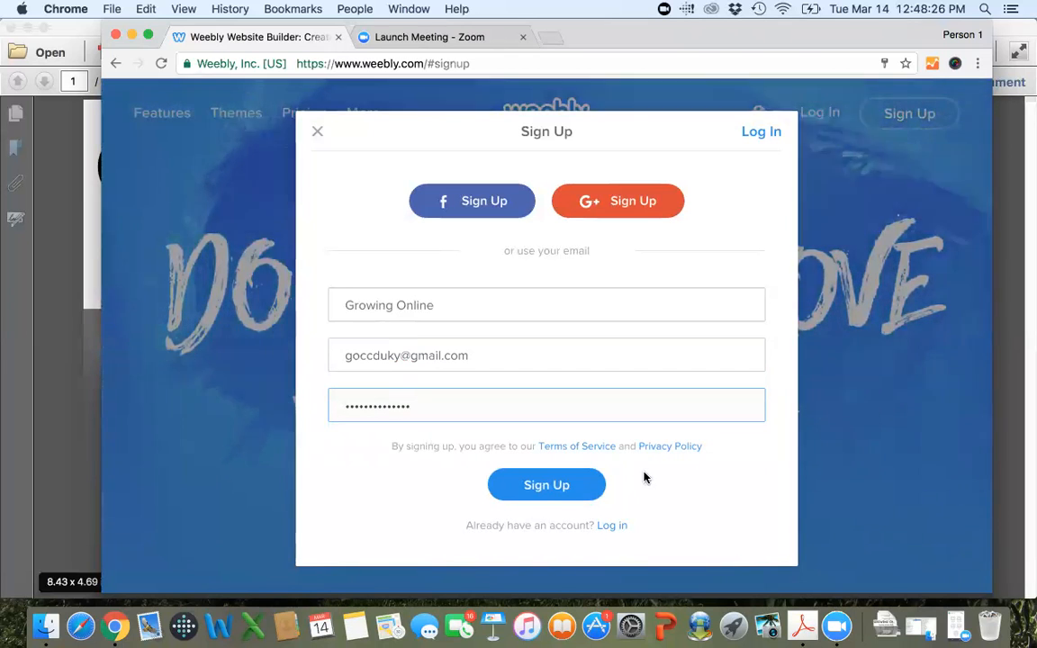
pyautogui.click(541, 486)
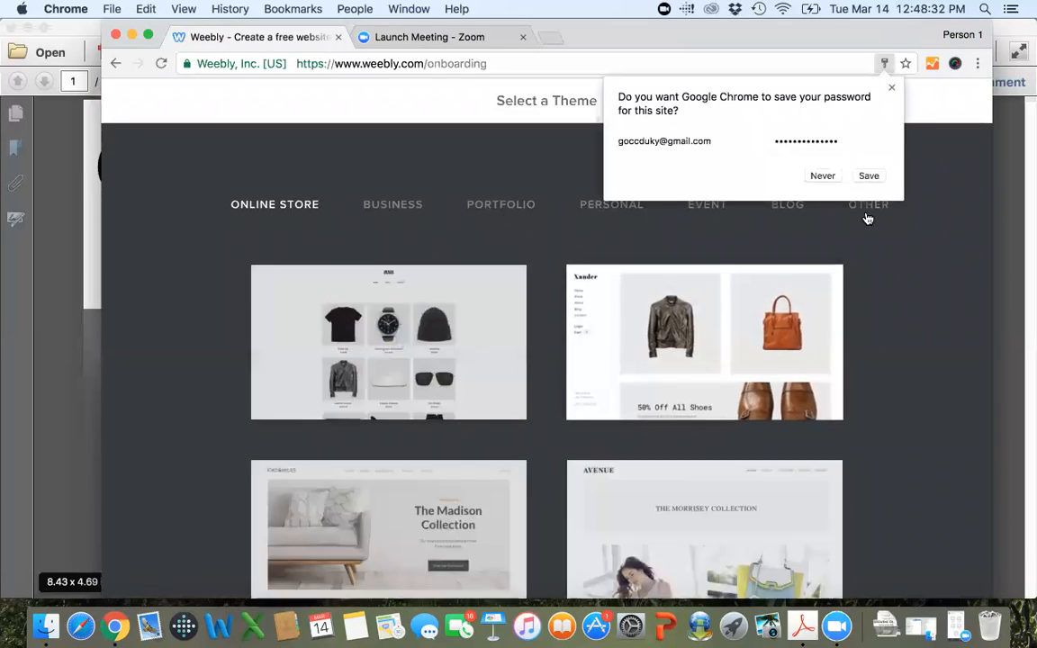
pyautogui.click(893, 93)
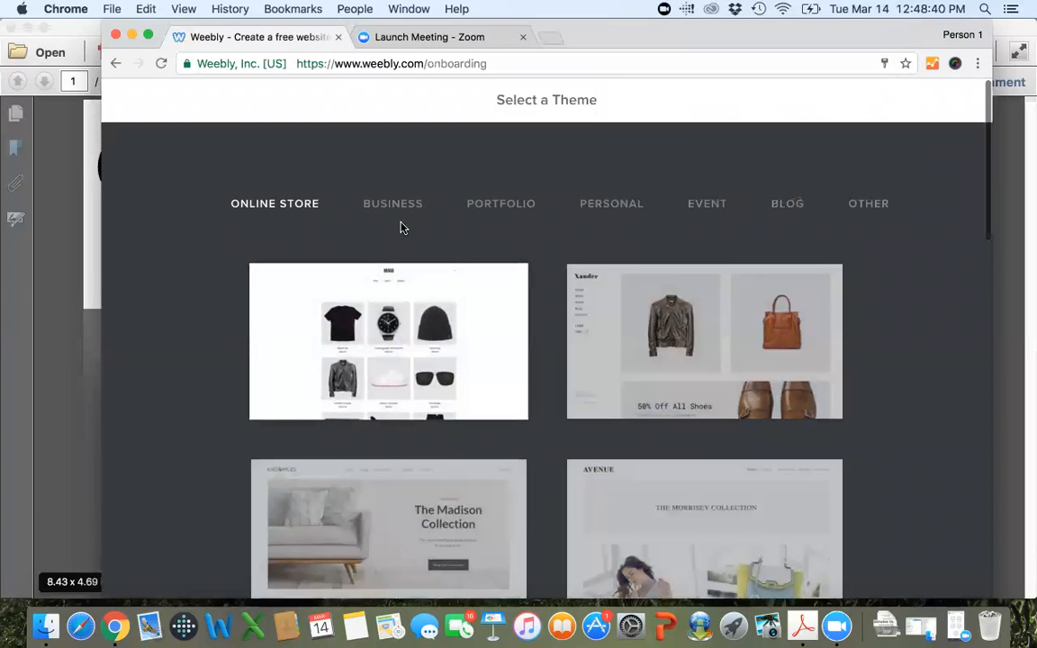
# Compare the themes offered in the Business, Portfolio and Personal categories.
pyautogui.click(393, 211)
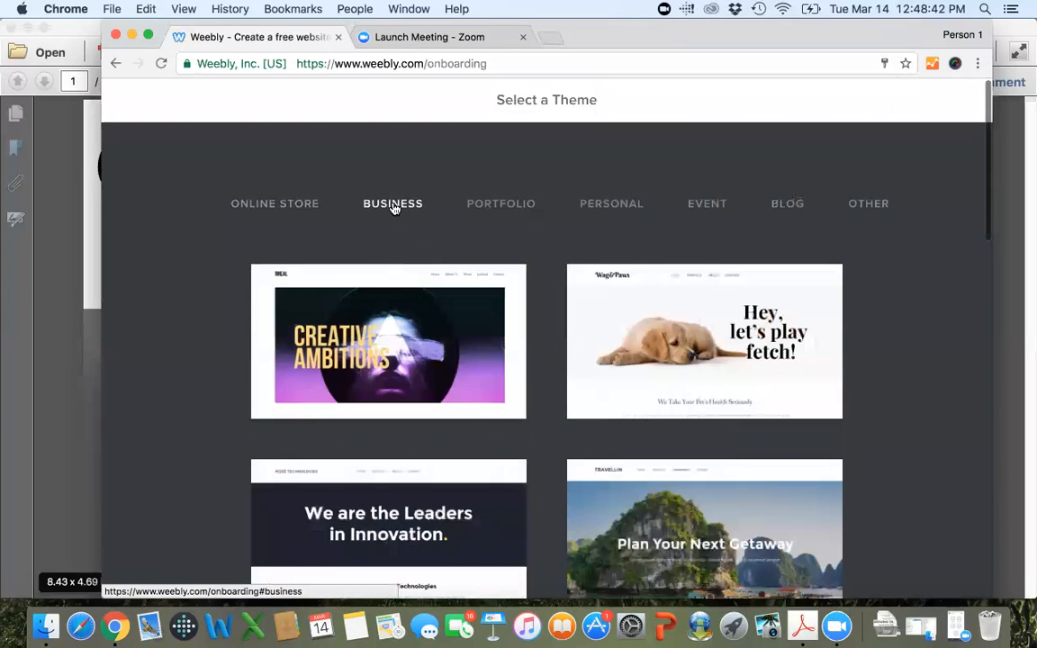
pyautogui.click(494, 212)
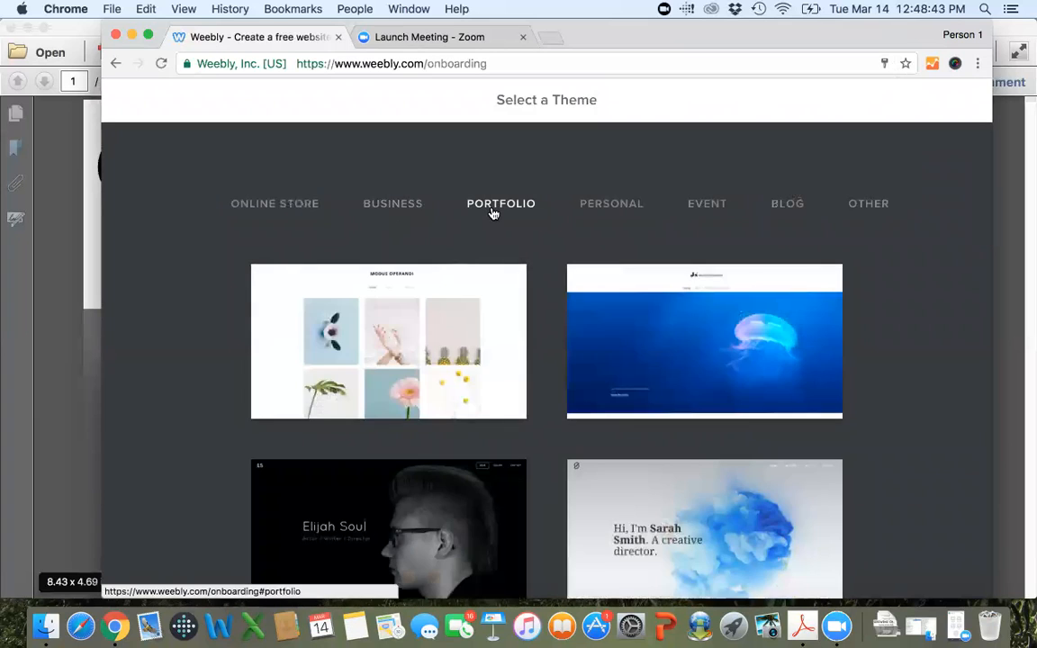
pyautogui.click(598, 216)
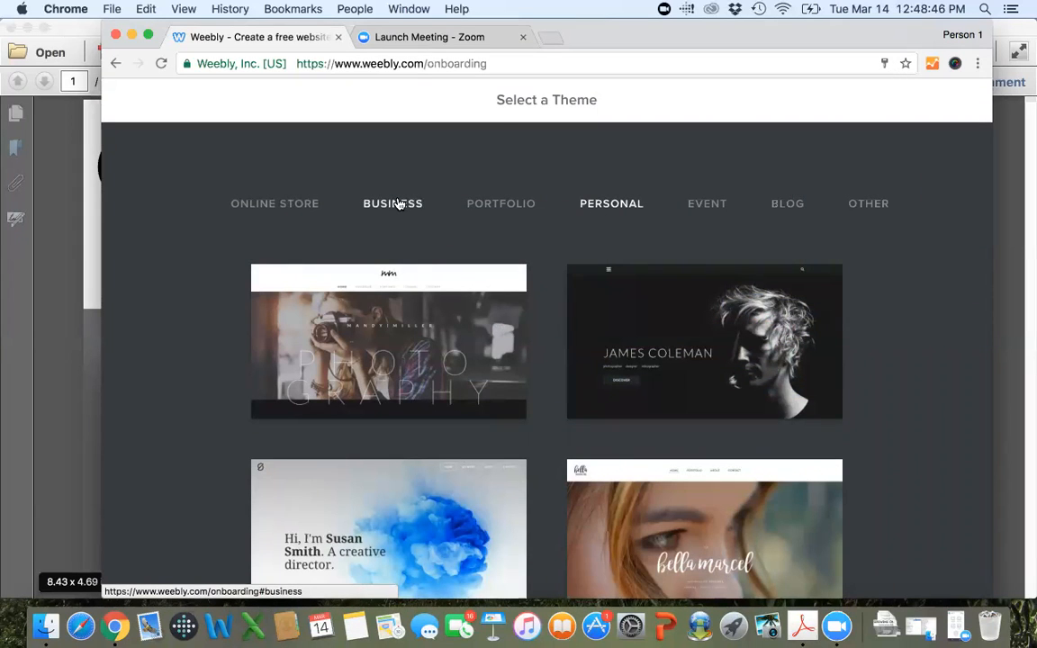
pyautogui.click(397, 204)
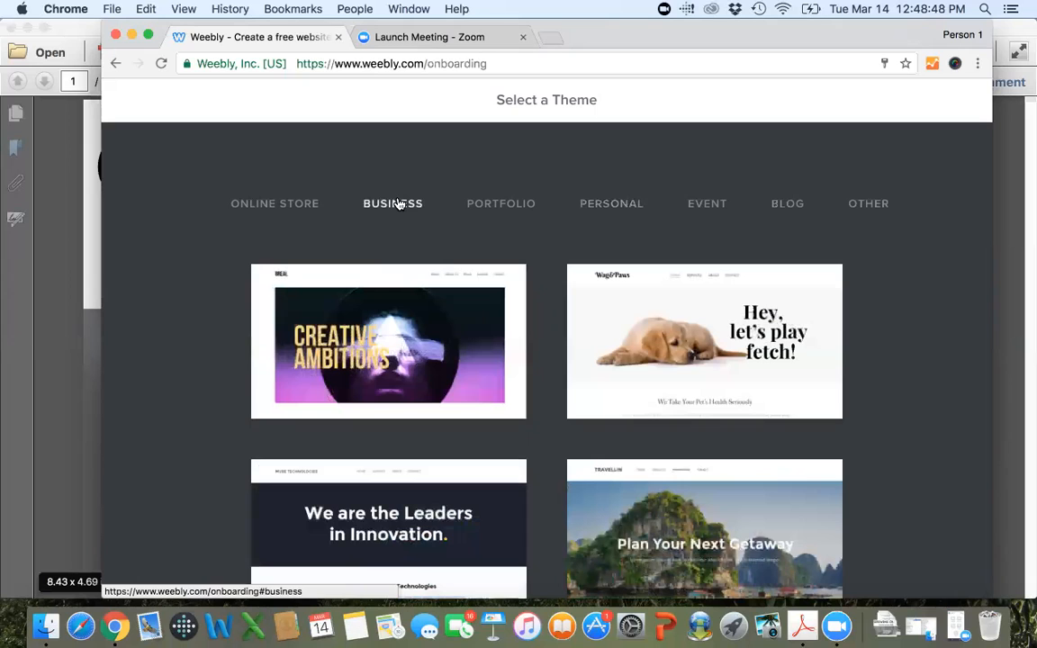
# Examine the full list of themes in the Personal category.
pyautogui.click(612, 208)
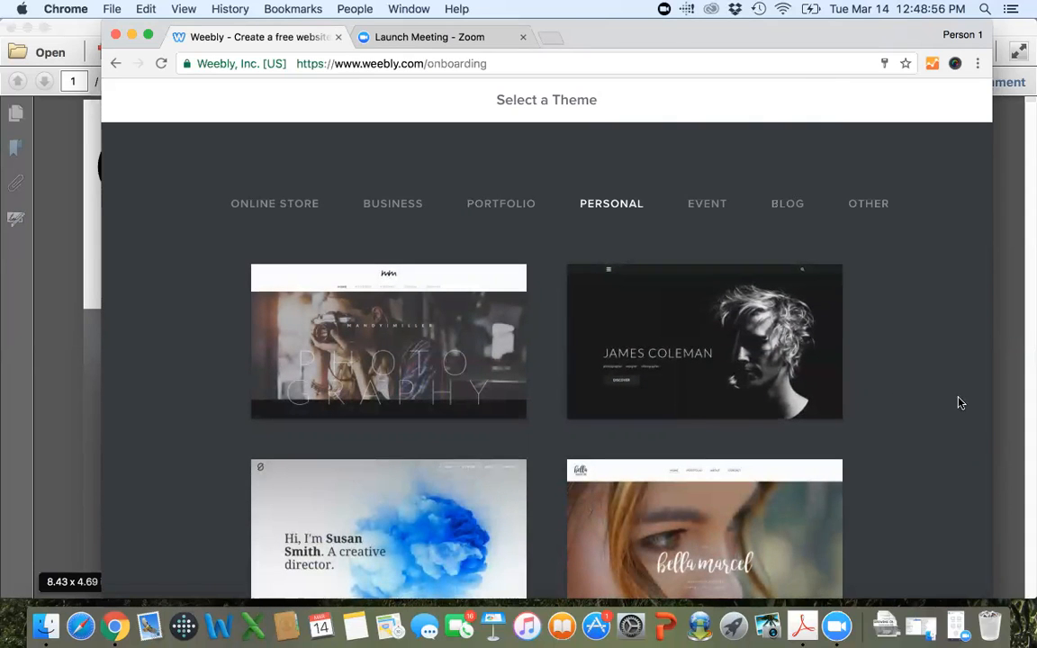
pyautogui.scroll(-3, 960, 403)
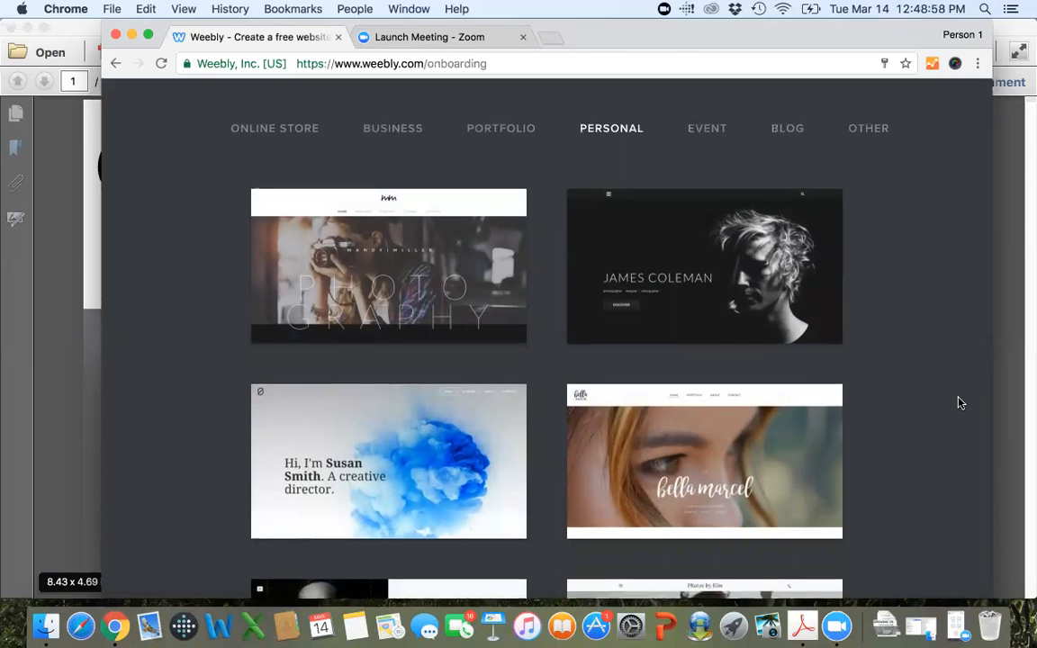
pyautogui.scroll(-2, 959, 403)
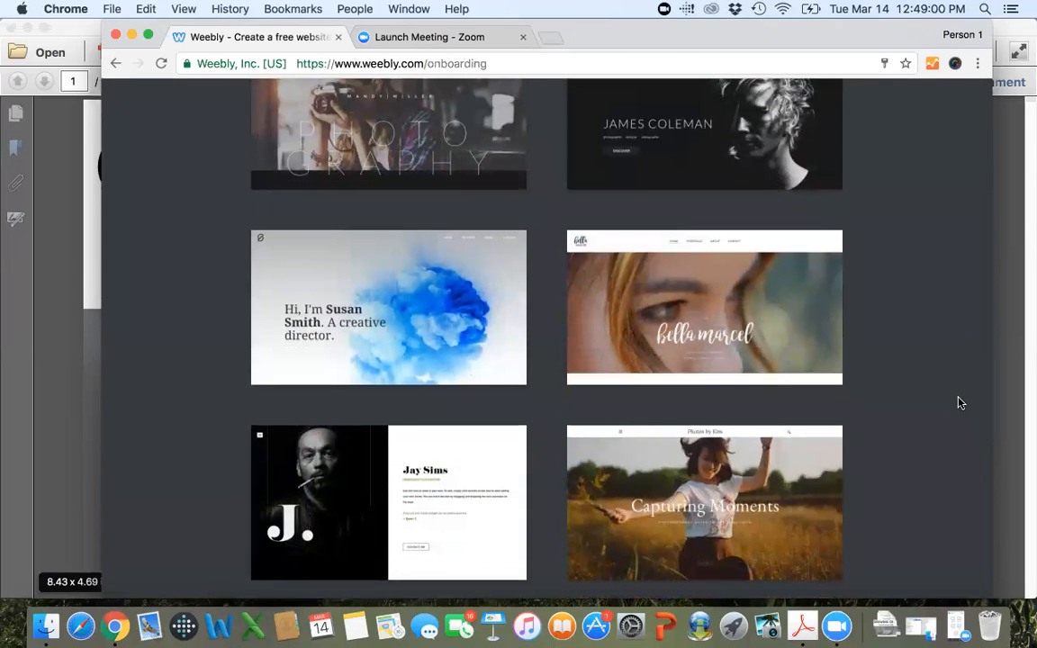
pyautogui.scroll(2, 959, 403)
pyautogui.scroll(1, 960, 403)
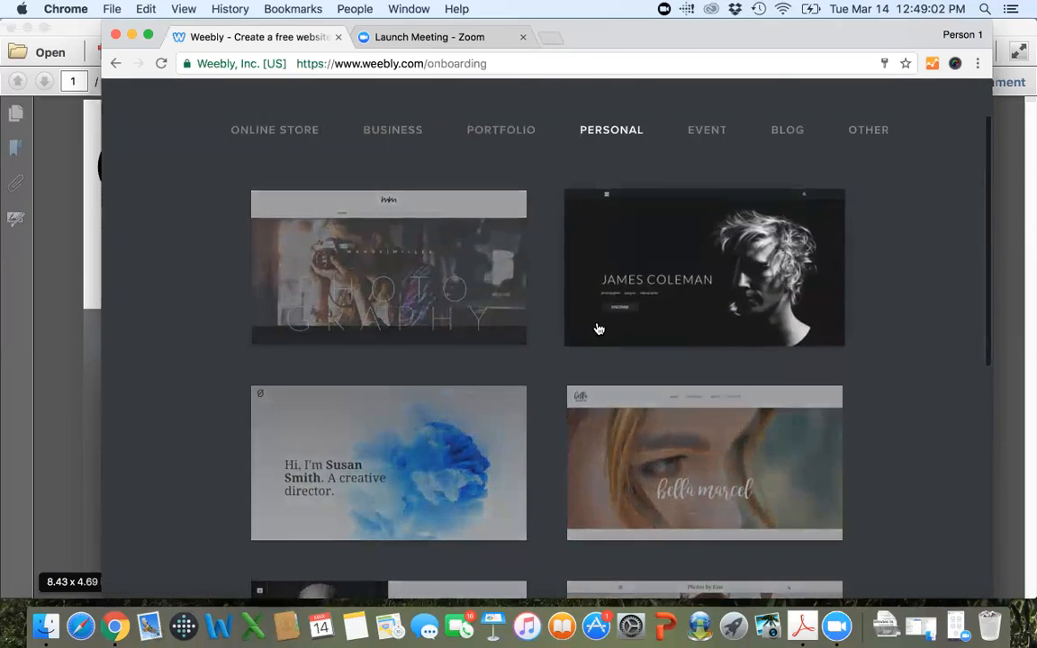
pyautogui.scroll(-5, 877, 319)
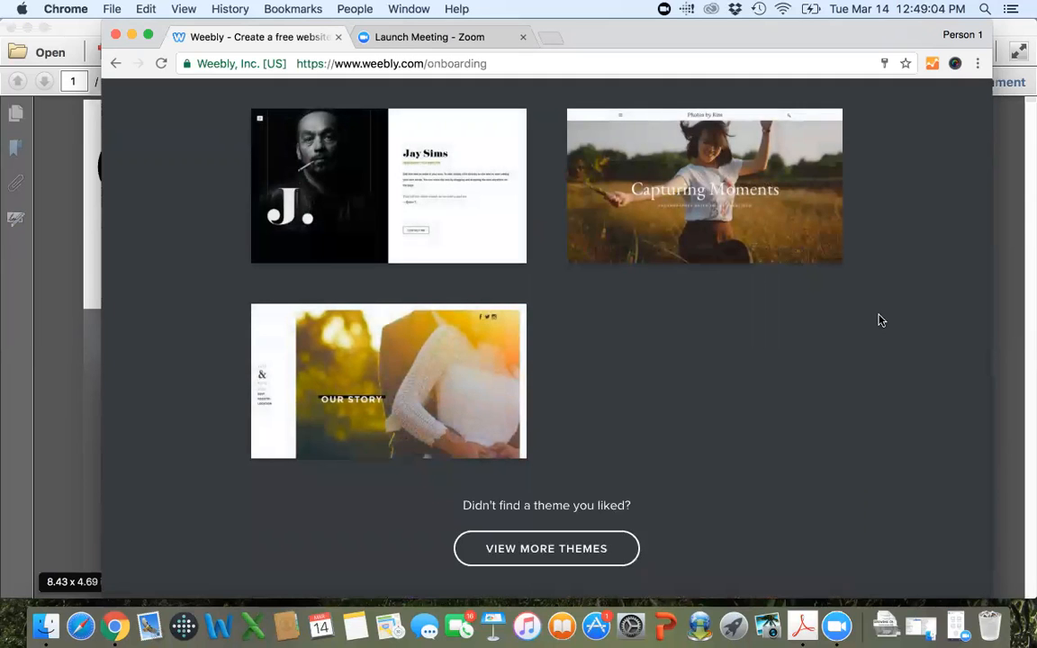
# Look through the Business themes and open a preview of the Muse Technologies theme.
pyautogui.scroll(10, 881, 320)
pyautogui.click(376, 206)
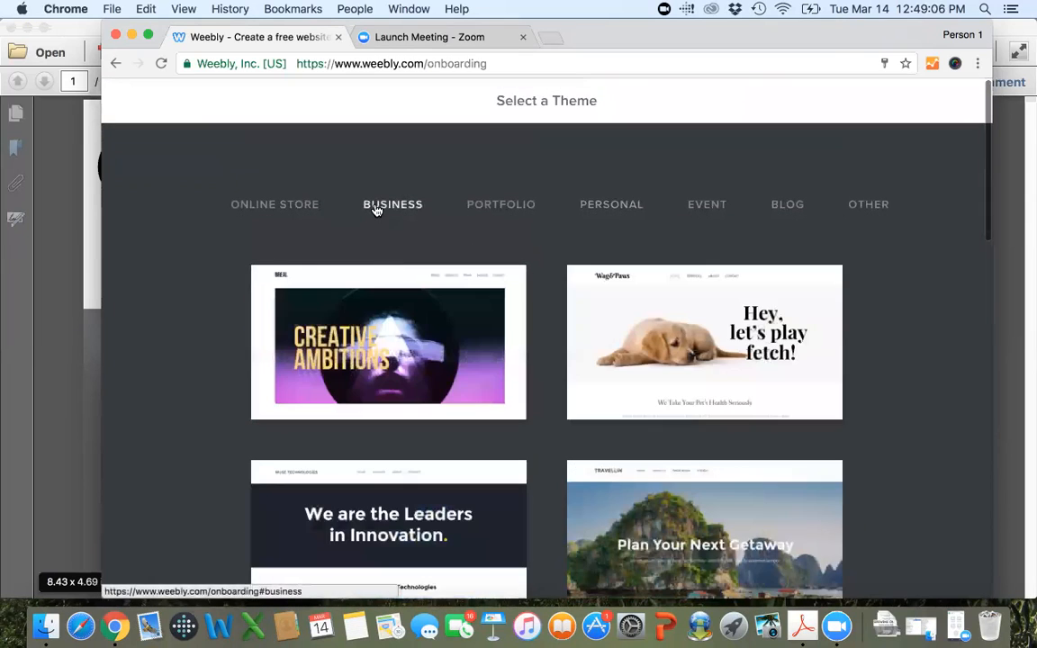
pyautogui.scroll(-4, 984, 340)
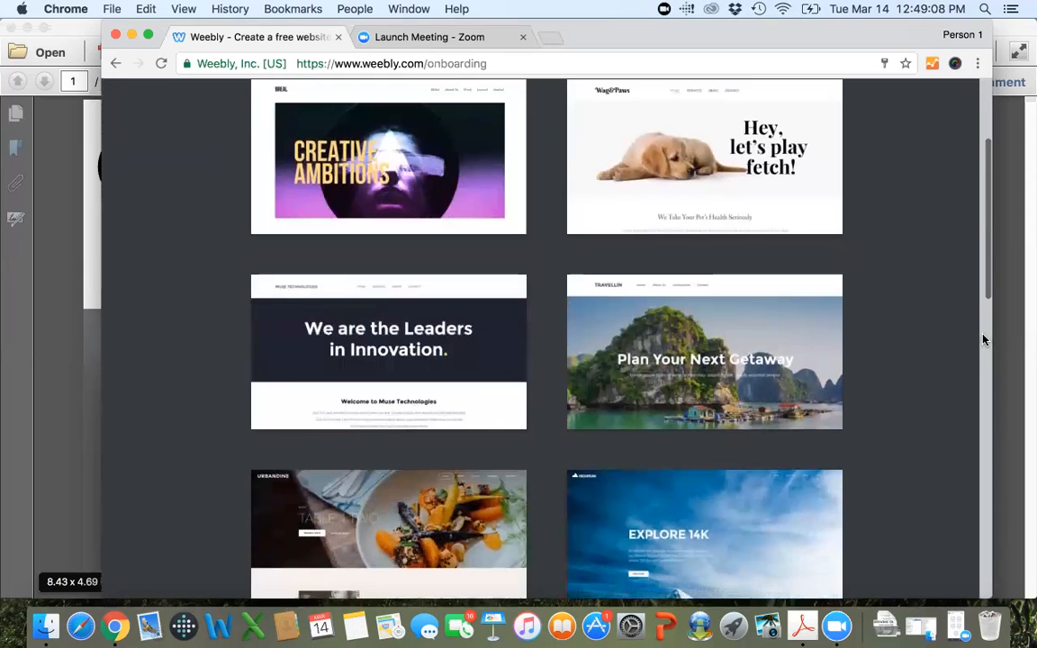
pyautogui.scroll(-2, 984, 340)
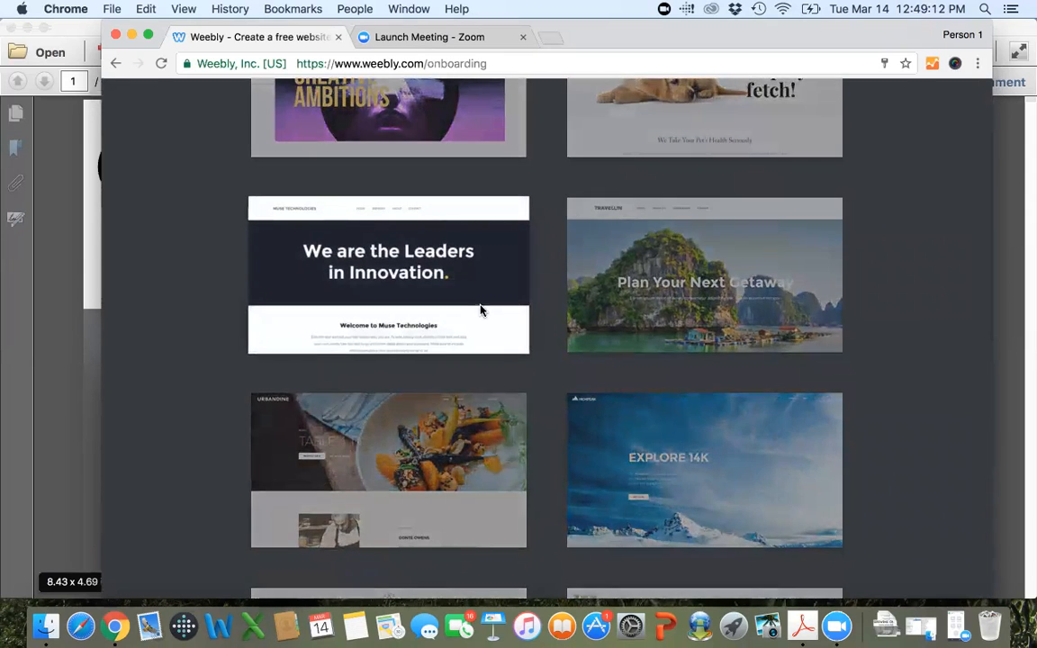
pyautogui.click(481, 311)
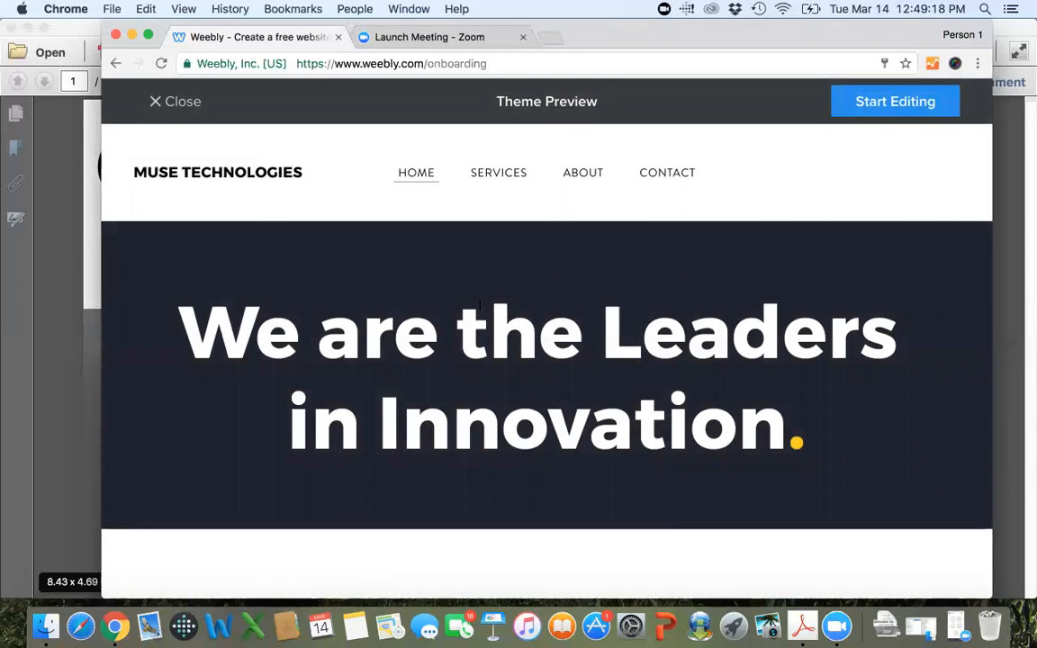
# Examine the Home and Services pages of the Muse Technologies theme and close its preview.
pyautogui.scroll(-10, 509, 284)
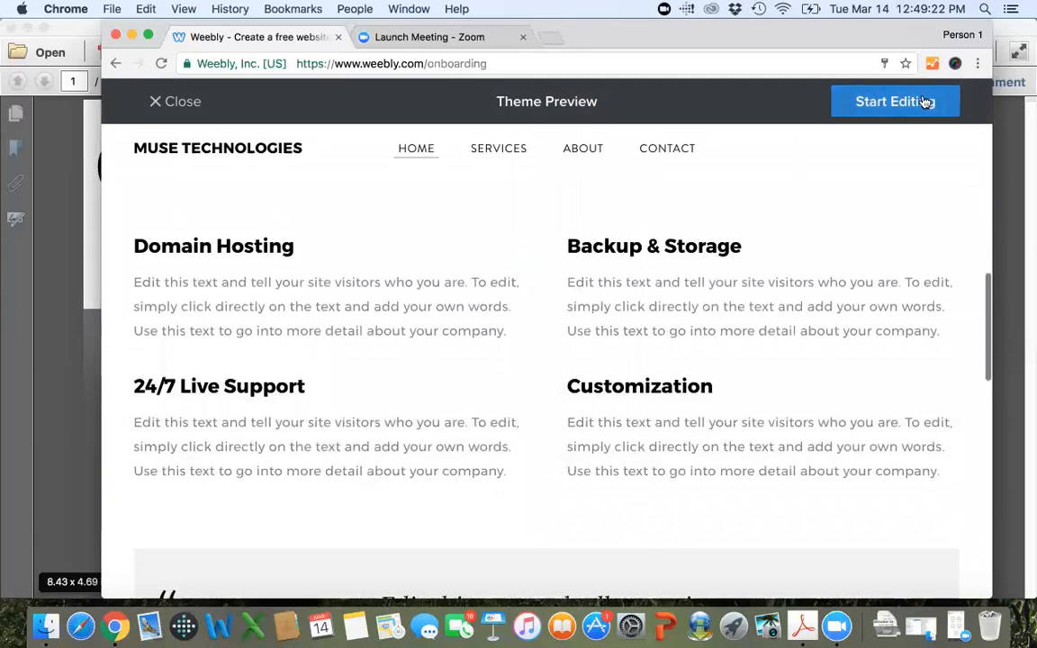
pyautogui.scroll(-9, 504, 328)
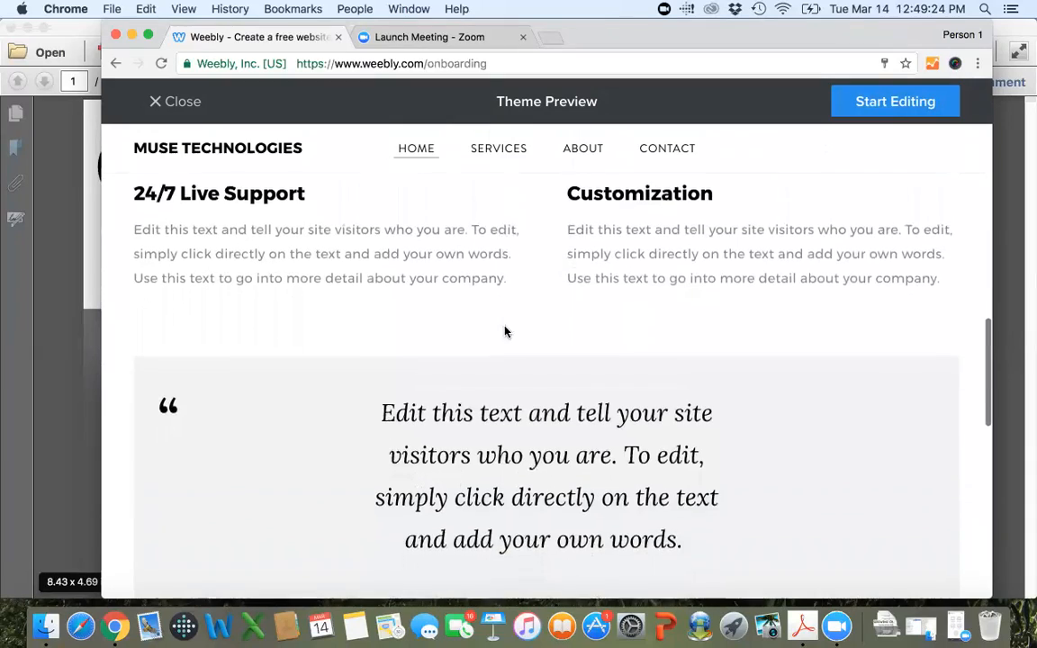
pyautogui.scroll(-6, 504, 332)
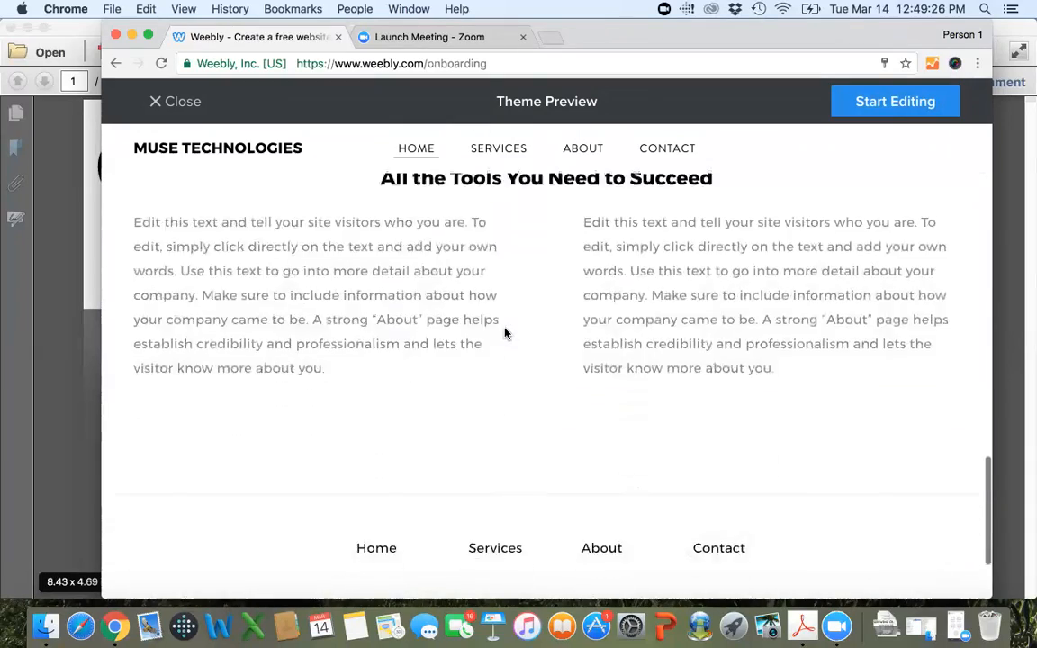
pyautogui.scroll(2, 504, 333)
pyautogui.scroll(15, 504, 333)
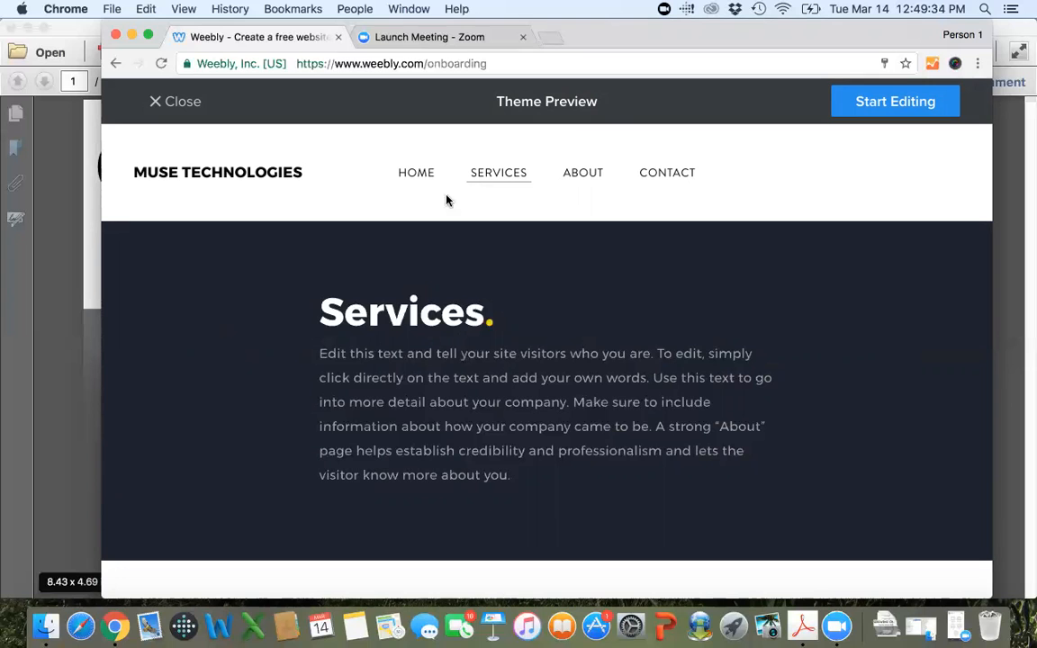
pyautogui.click(163, 103)
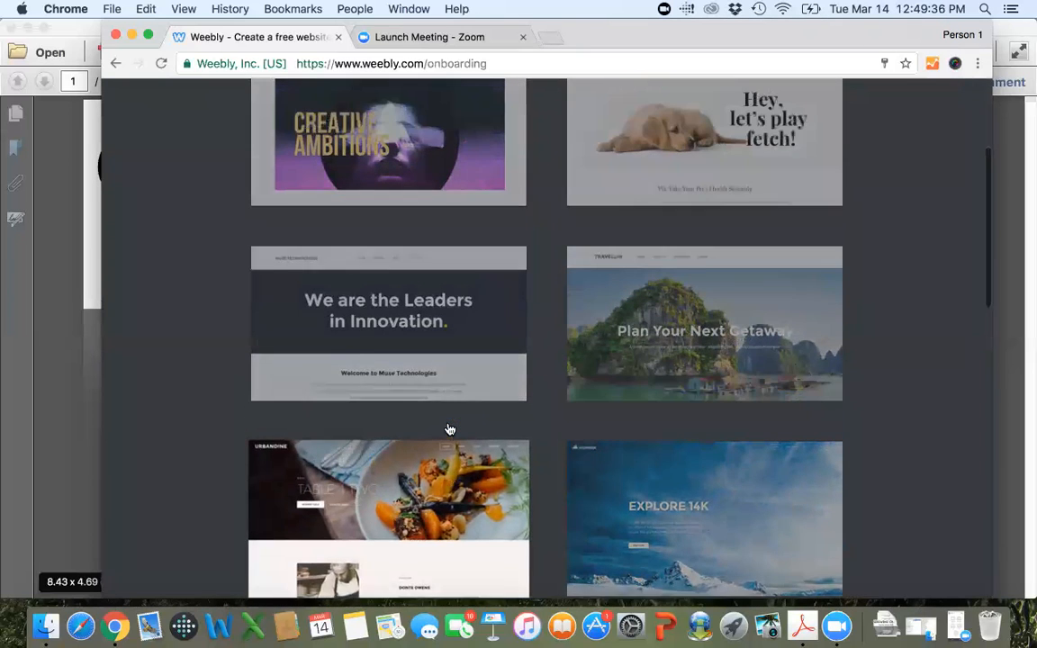
# Open a preview of the Travellin theme and examine the layout of its Home page.
pyautogui.click(766, 310)
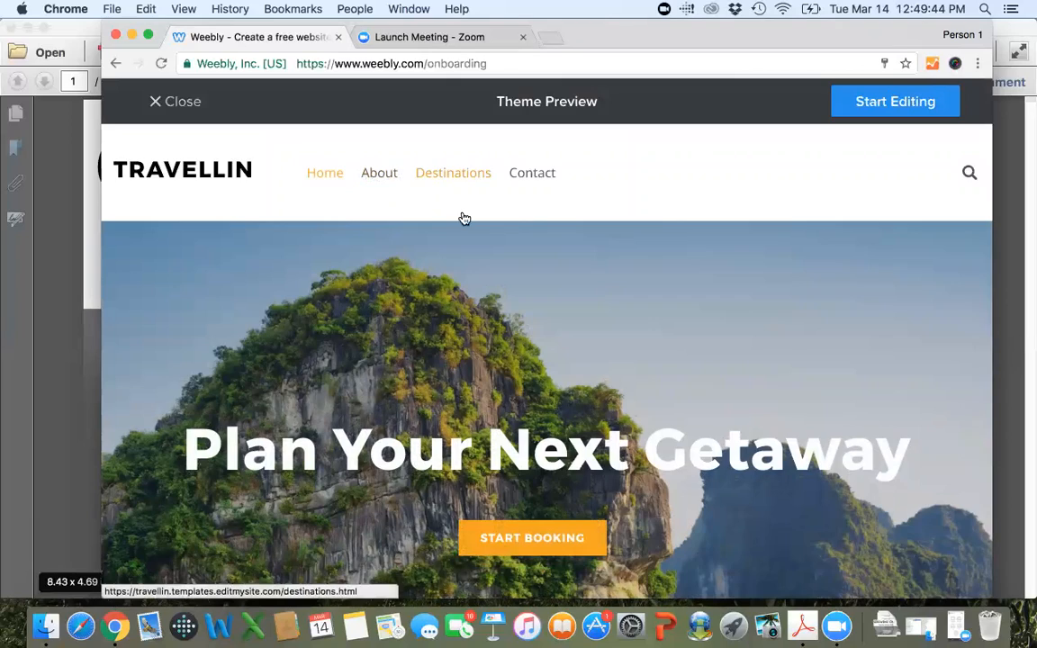
pyautogui.scroll(-10, 461, 218)
pyautogui.scroll(-4, 463, 219)
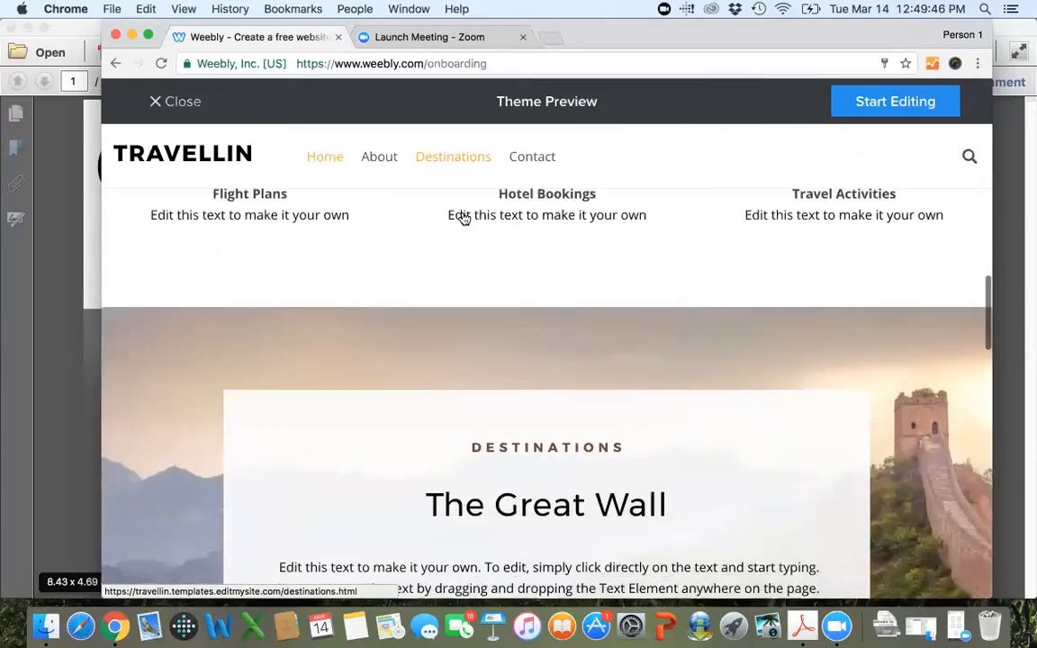
pyautogui.scroll(2, 429, 216)
pyautogui.scroll(-3, 541, 343)
pyautogui.scroll(-2, 544, 360)
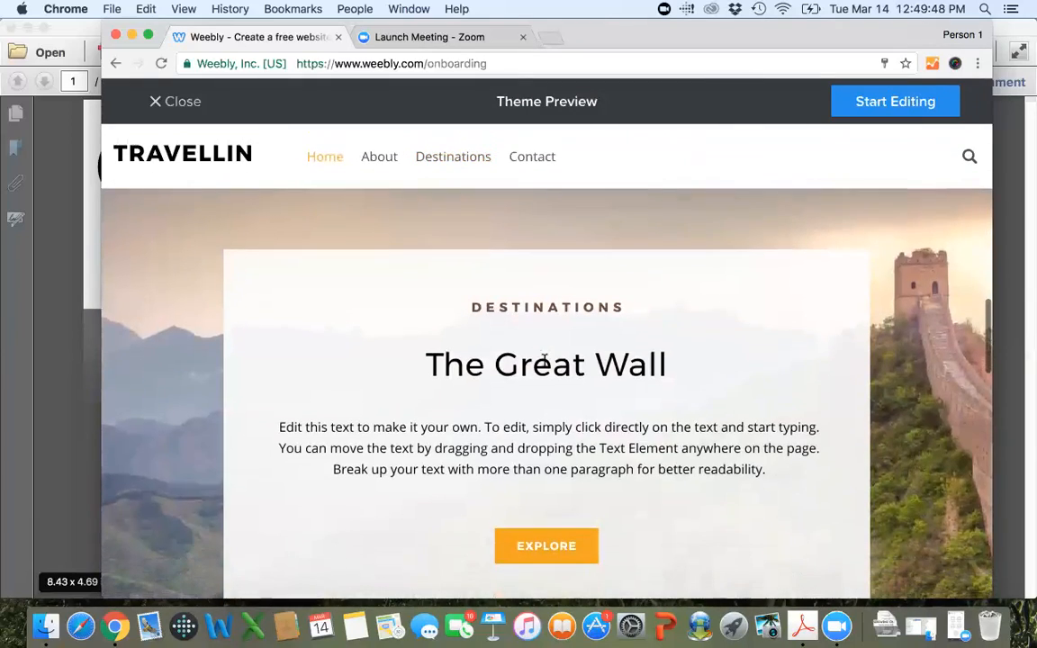
pyautogui.scroll(-10, 545, 360)
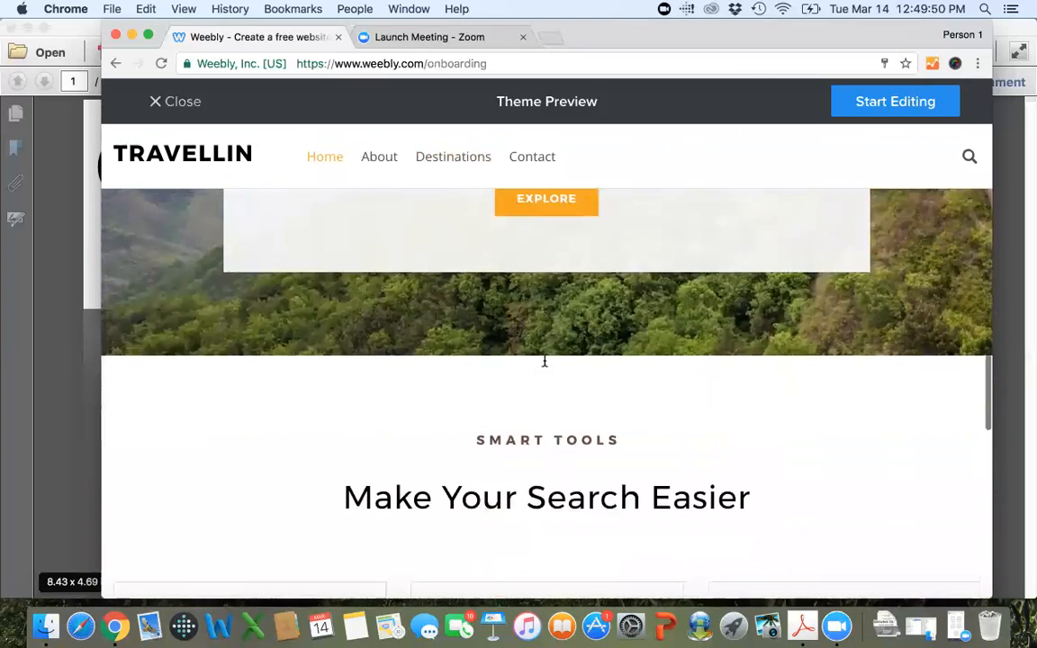
pyautogui.scroll(-9, 543, 360)
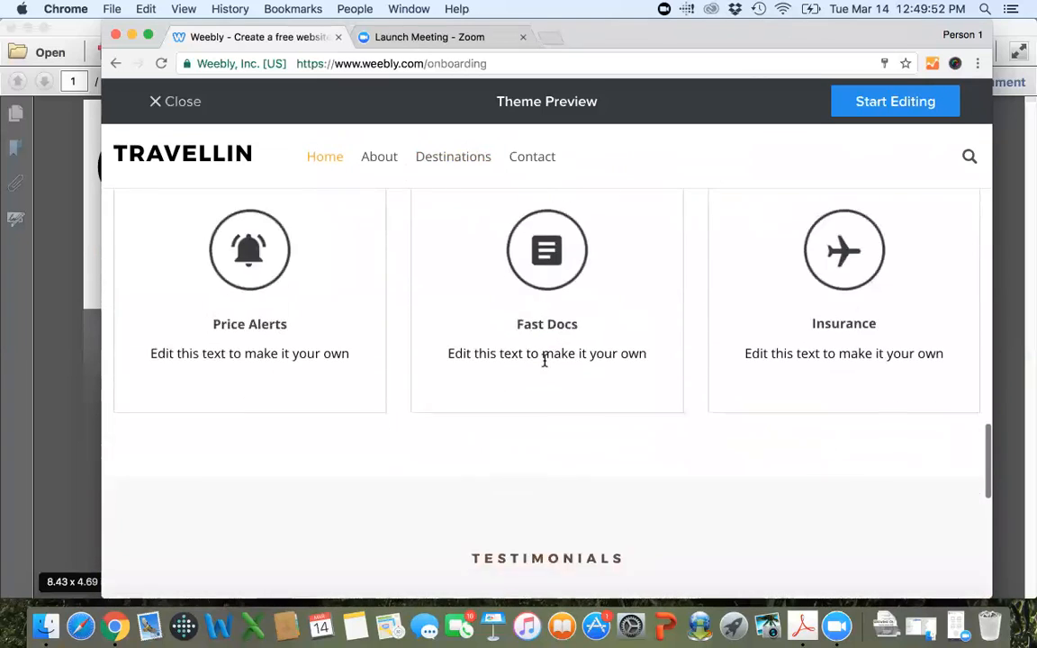
pyautogui.scroll(-3, 543, 360)
pyautogui.scroll(20, 543, 360)
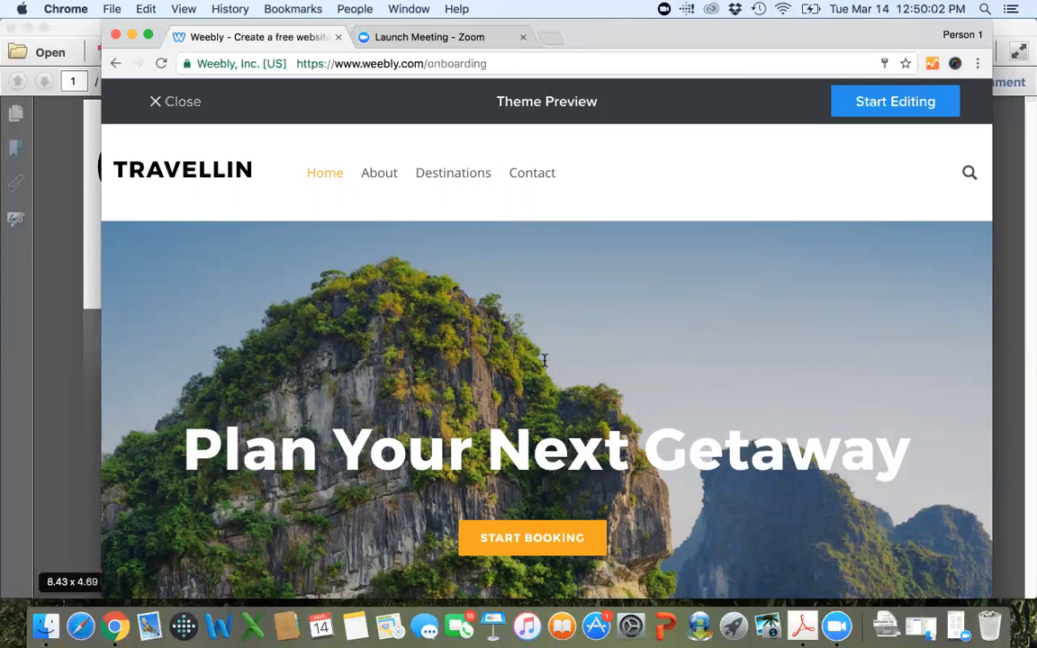
# Examine the About and Contact pages of the Travellin theme and close its preview.
pyautogui.click(378, 173)
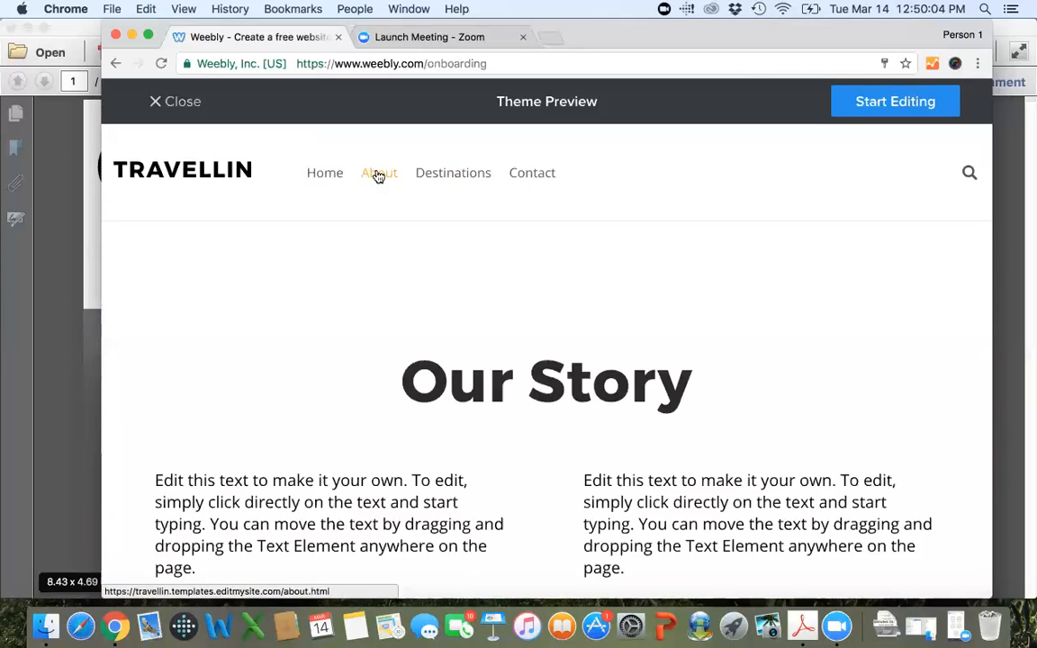
pyautogui.scroll(-10, 568, 302)
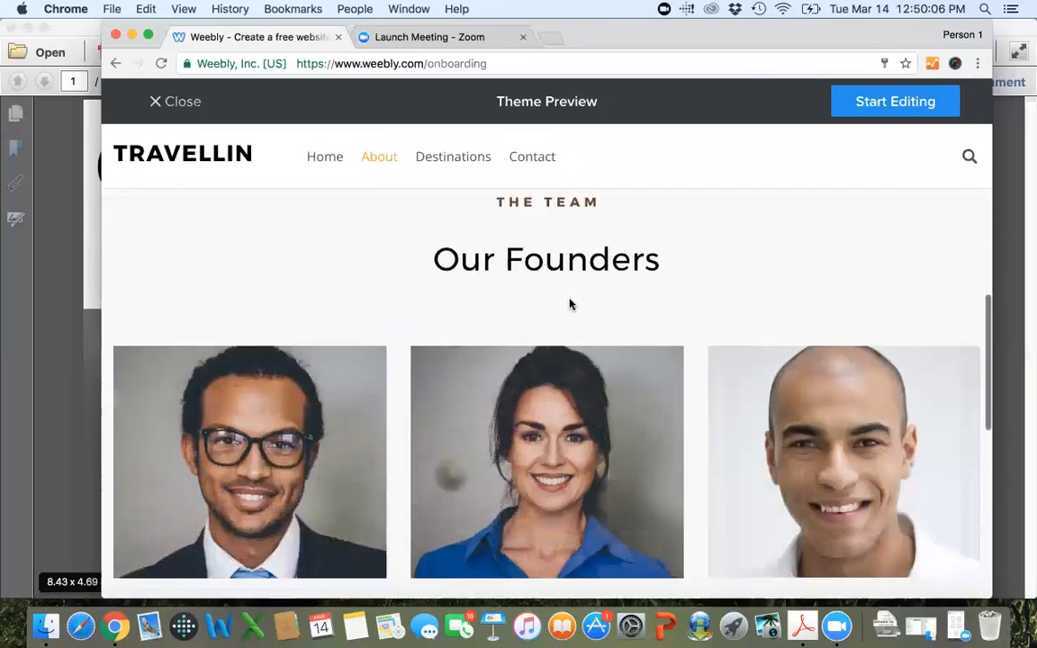
pyautogui.scroll(1, 568, 305)
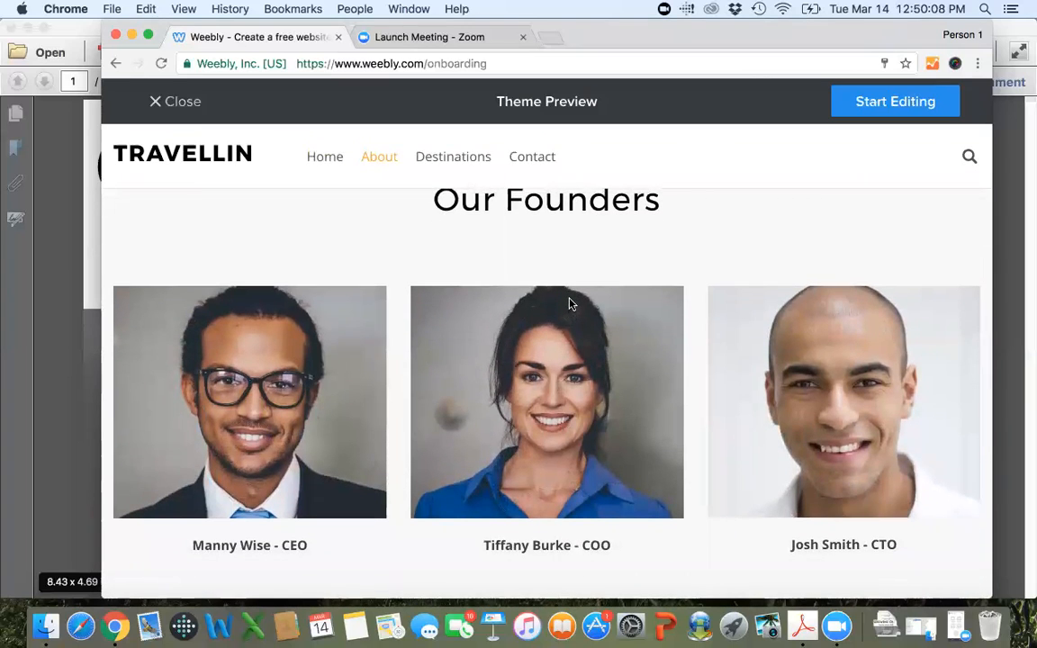
pyautogui.scroll(-5, 568, 305)
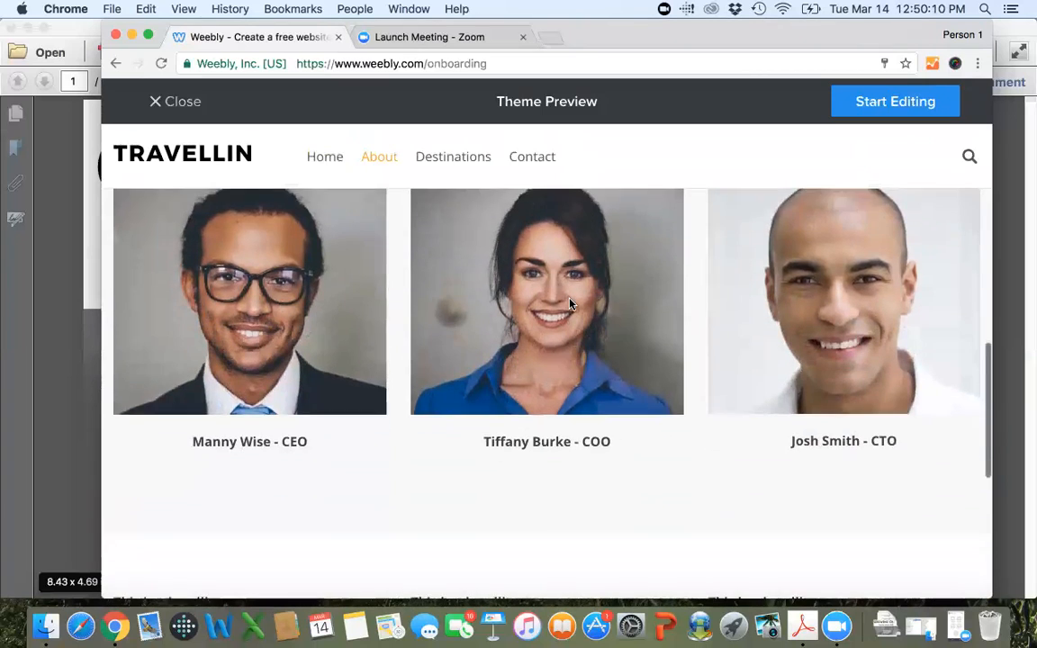
pyautogui.scroll(-5, 569, 304)
pyautogui.scroll(15, 568, 302)
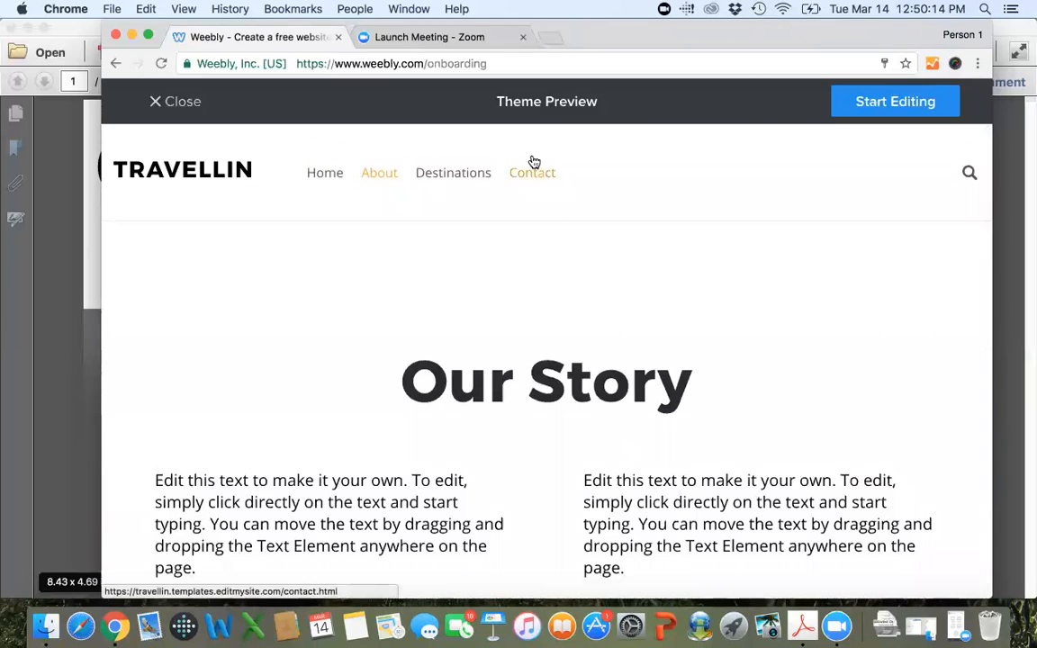
pyautogui.click(532, 175)
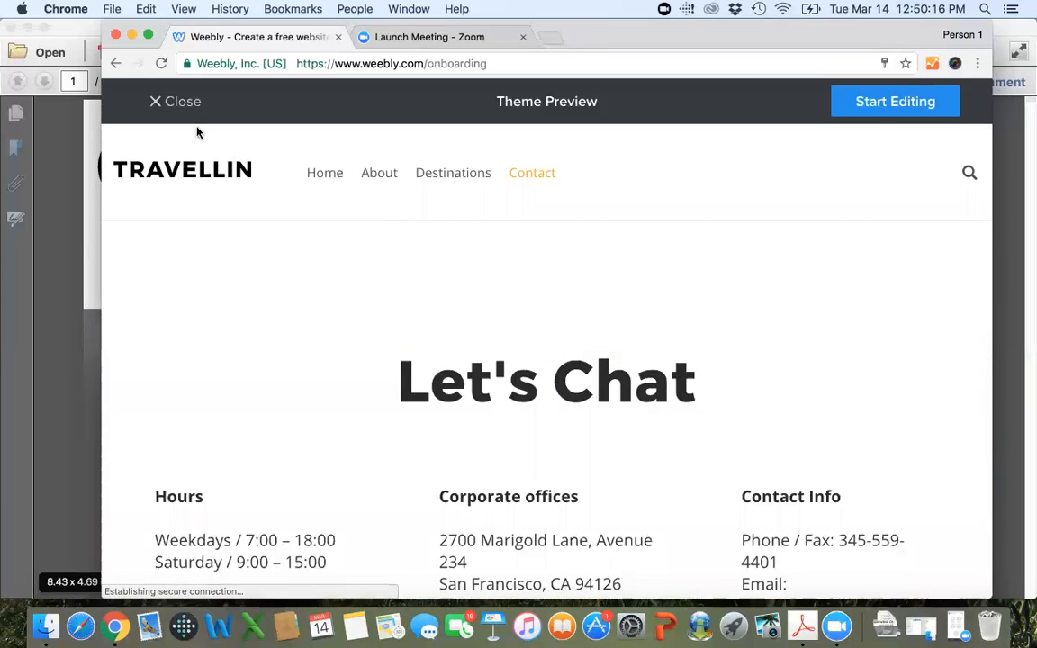
pyautogui.click(167, 102)
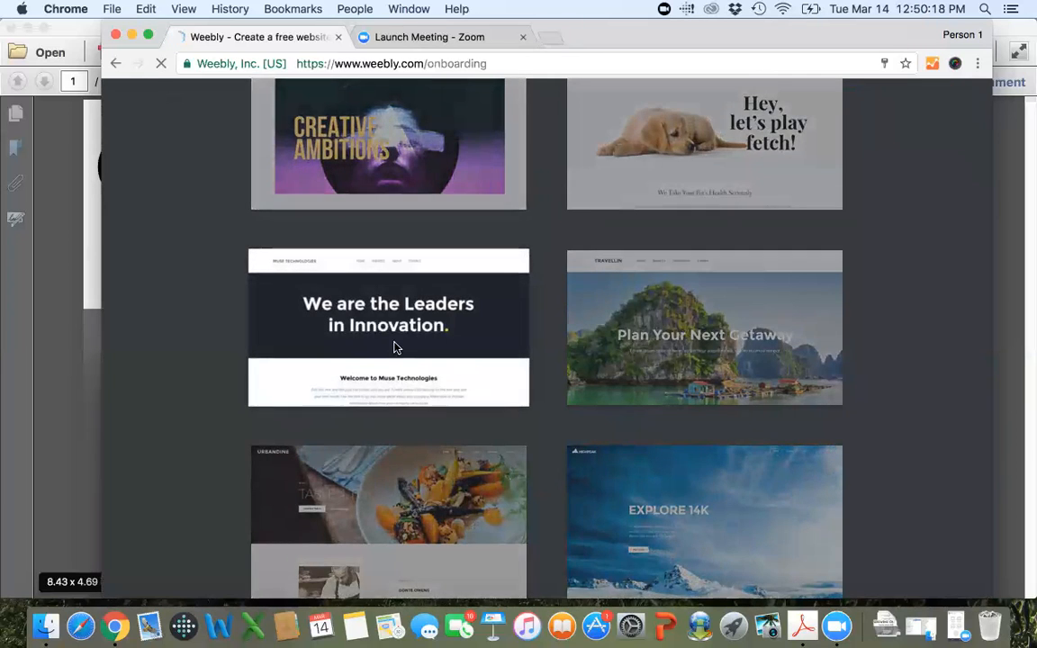
# Preview the Muse Technologies theme in full screen and start editing the site with it.
pyautogui.click(393, 347)
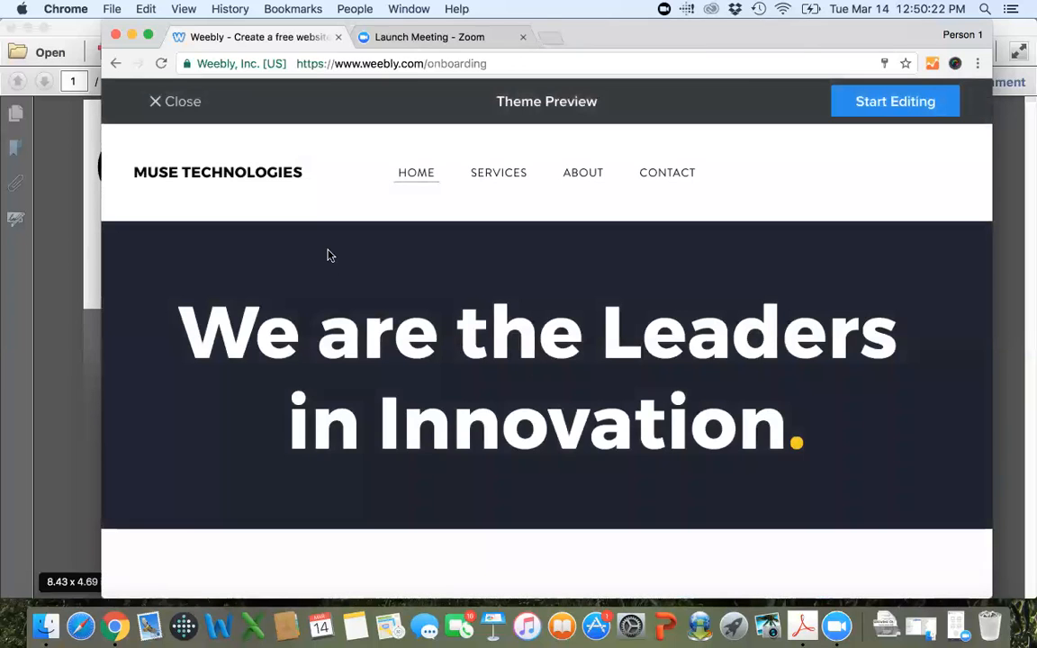
pyautogui.click(148, 35)
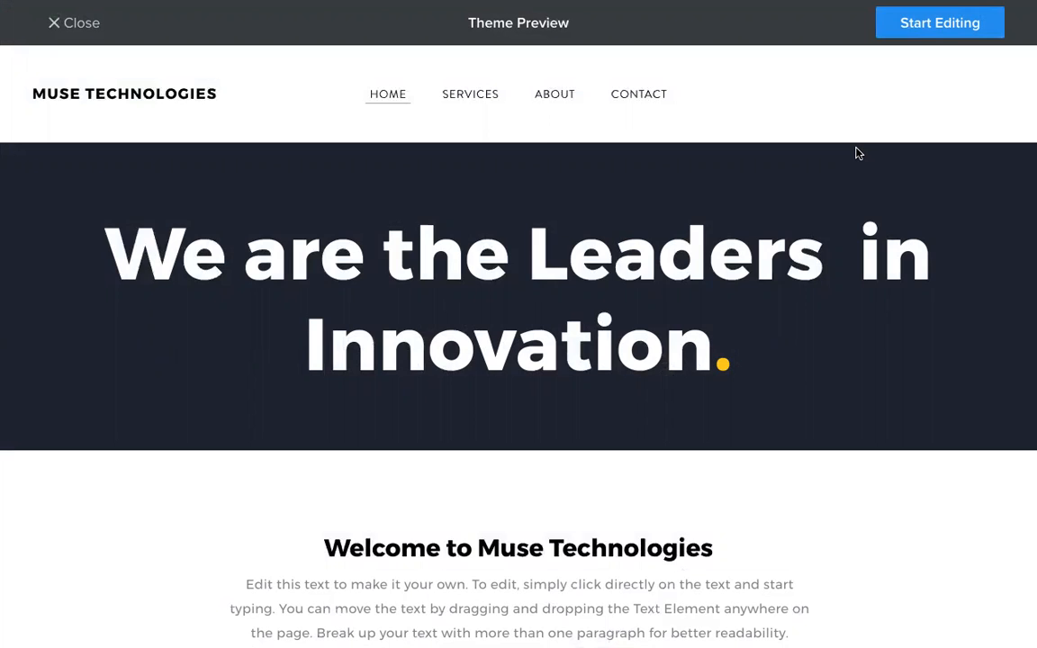
pyautogui.click(934, 27)
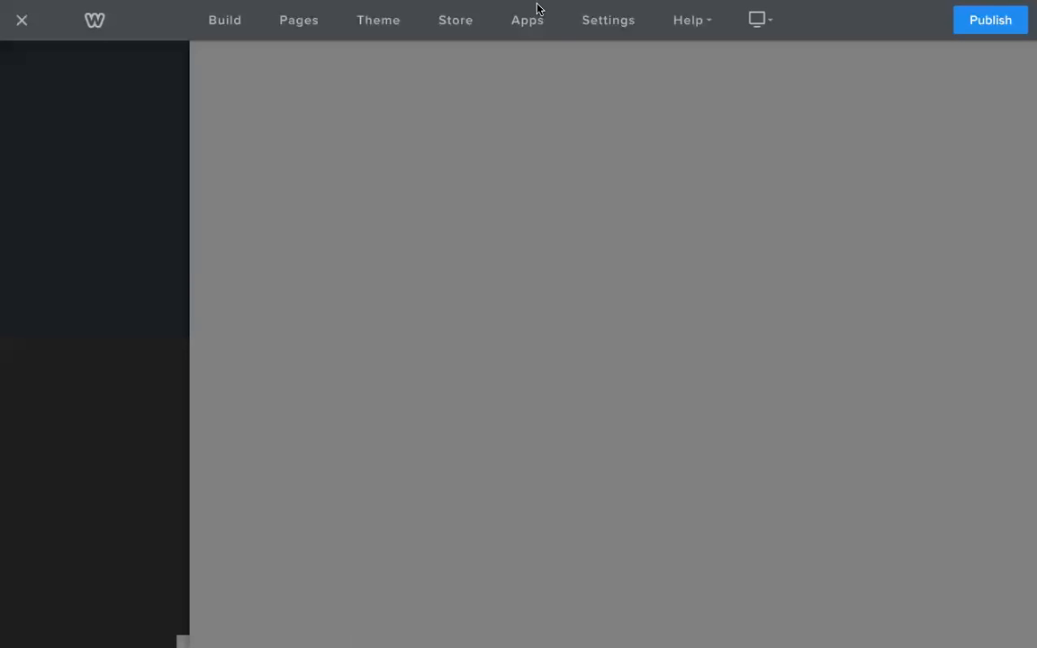
# Return to the Chrome window with the site editor and exit full screen.
pyautogui.moveTo(436, 636)
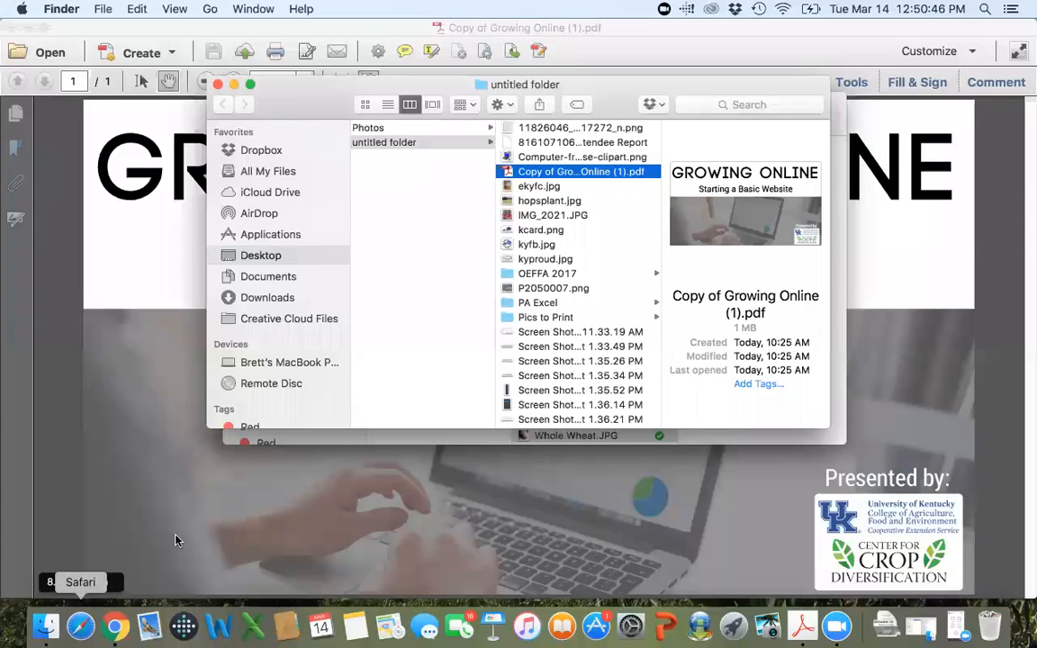
pyautogui.click(115, 625)
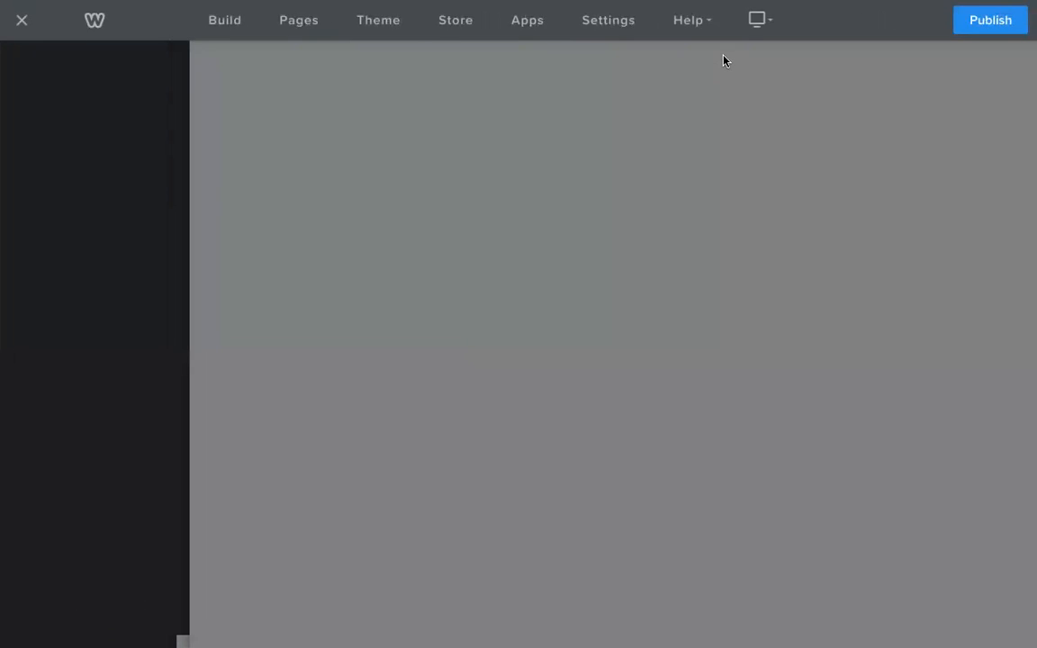
pyautogui.click(171, 11)
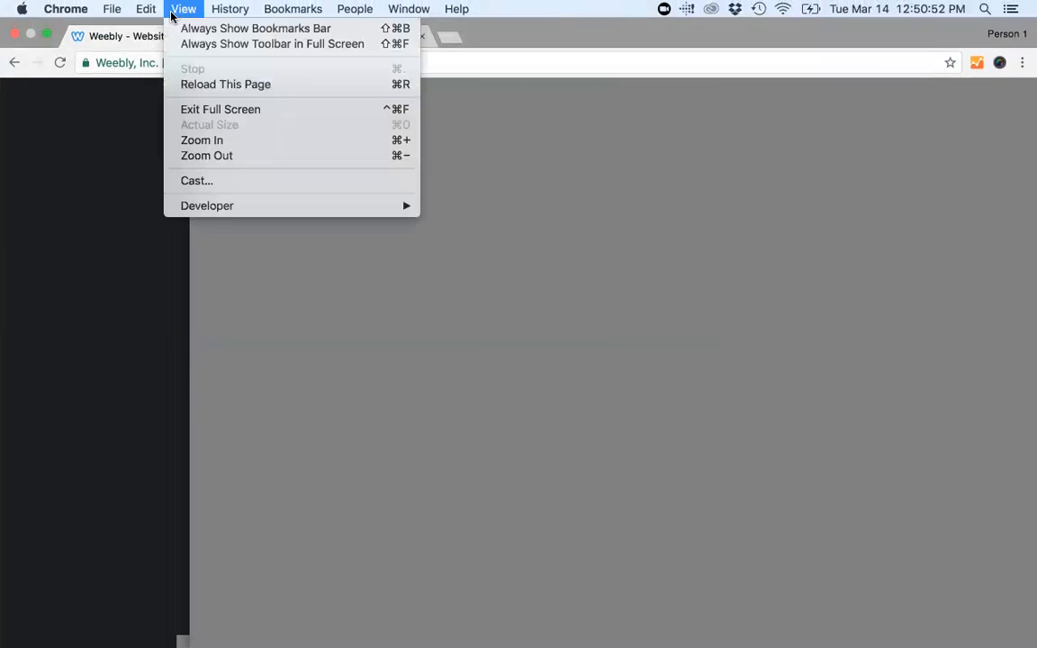
pyautogui.click(207, 109)
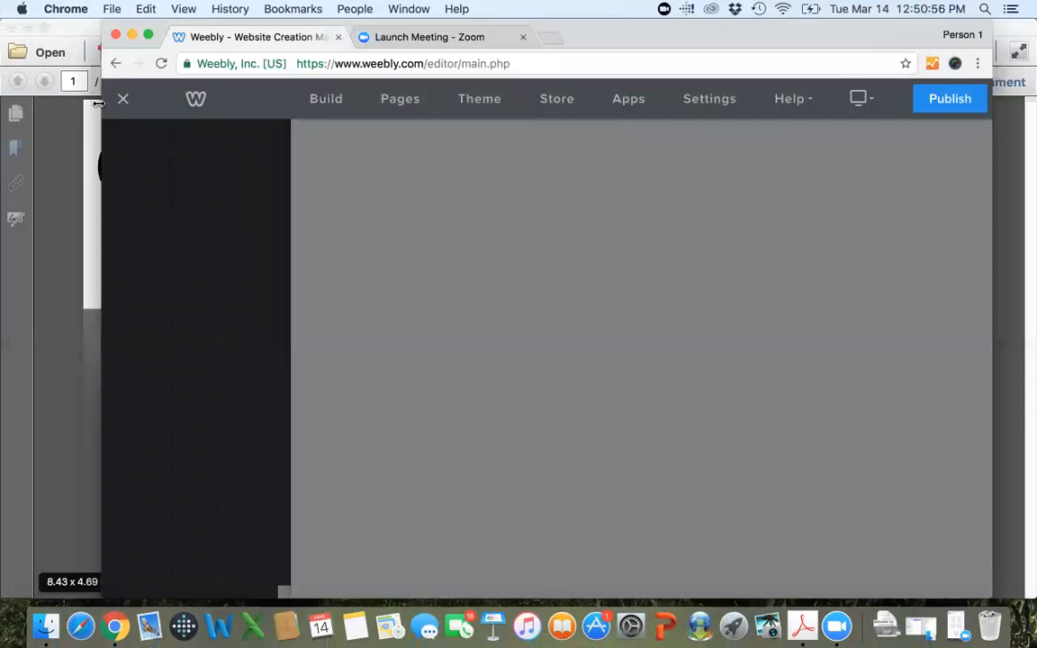
# Stretch the browser window across the full width of the display and reload the site editor page.
pyautogui.moveTo(94, 103); pyautogui.dragTo(2, 104)
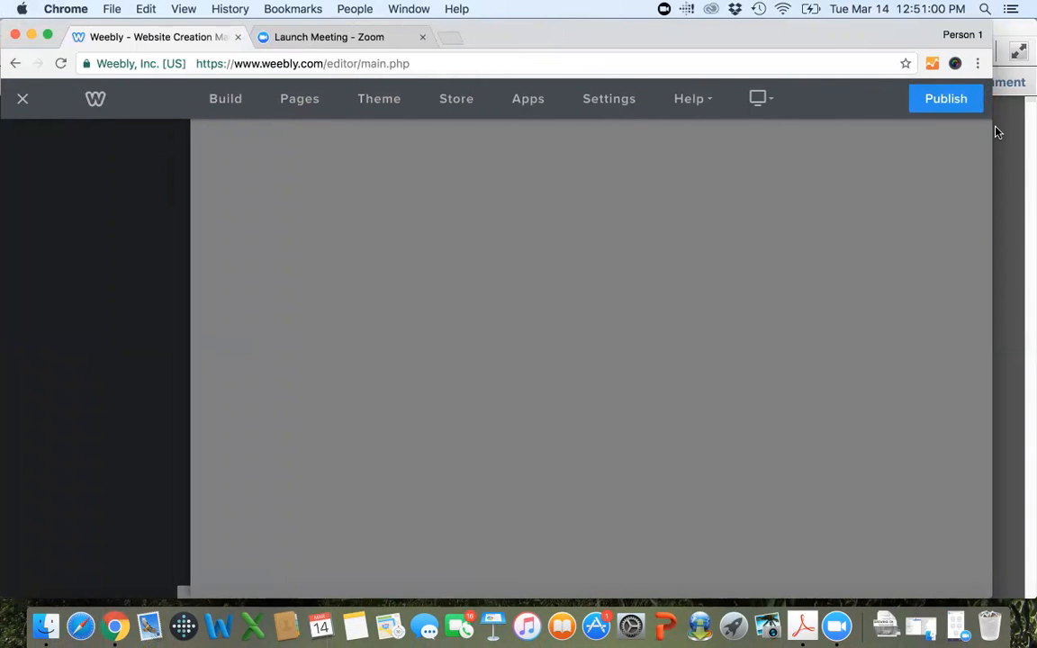
pyautogui.moveTo(993, 128); pyautogui.dragTo(1027, 131)
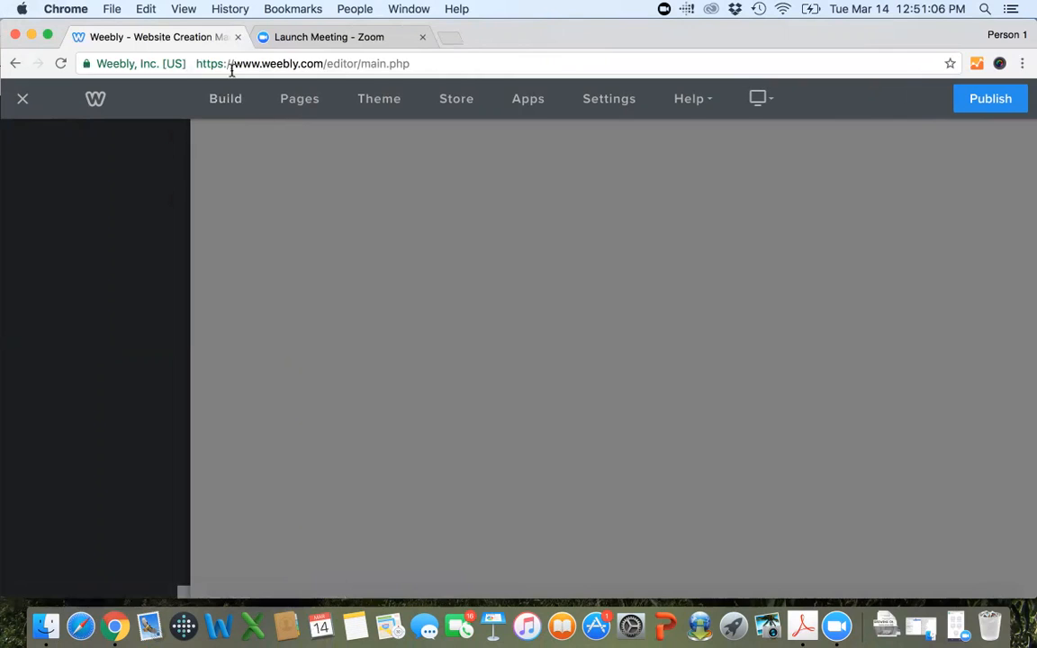
pyautogui.click(226, 101)
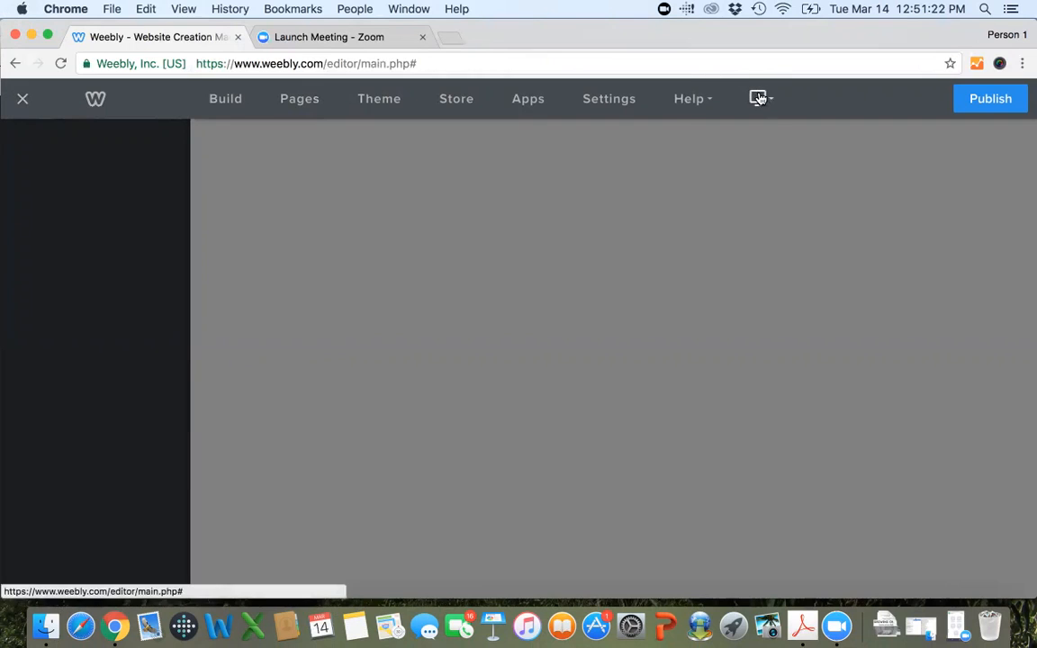
pyautogui.click(52, 65)
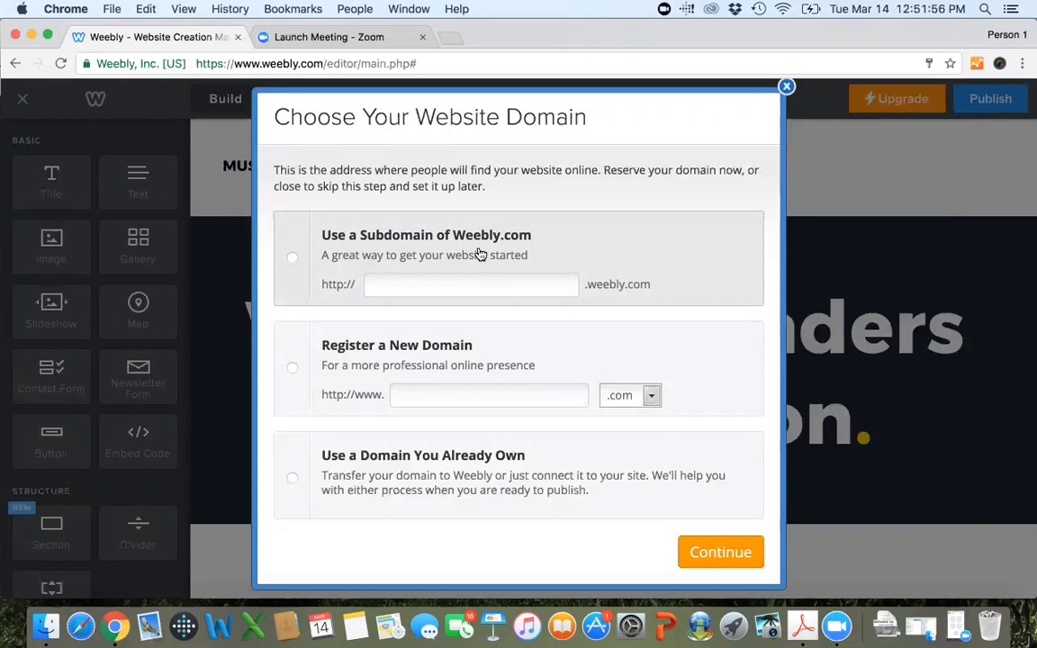
# Choose a Weebly.com subdomain as the website address and enter growingonlineccd as its name.
pyautogui.click(433, 287)
pyautogui.write('growing')
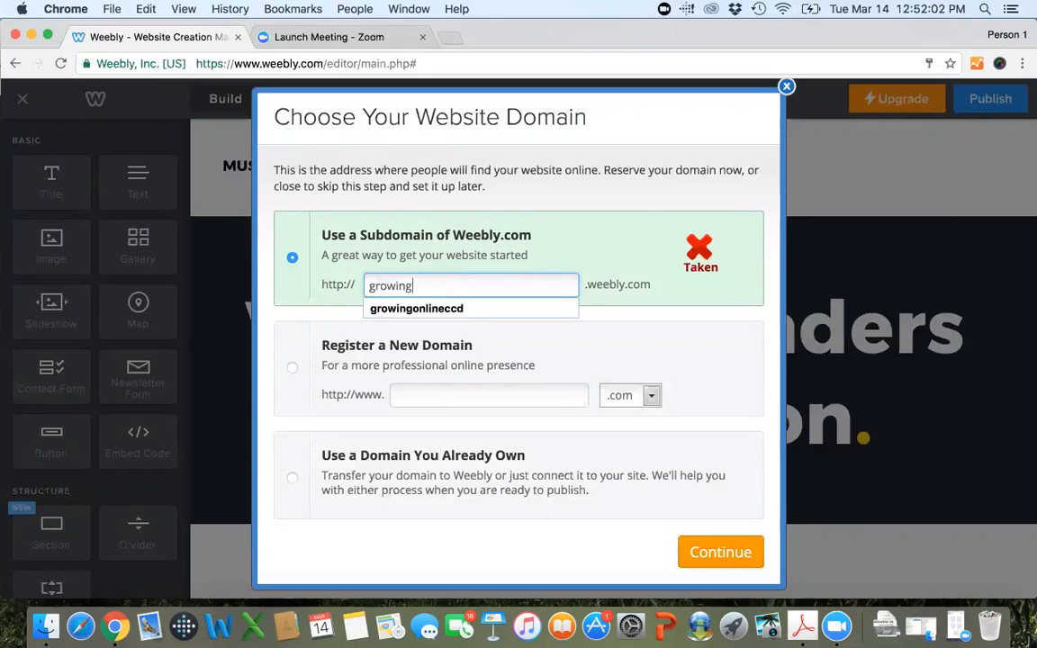
pyautogui.press('Down')
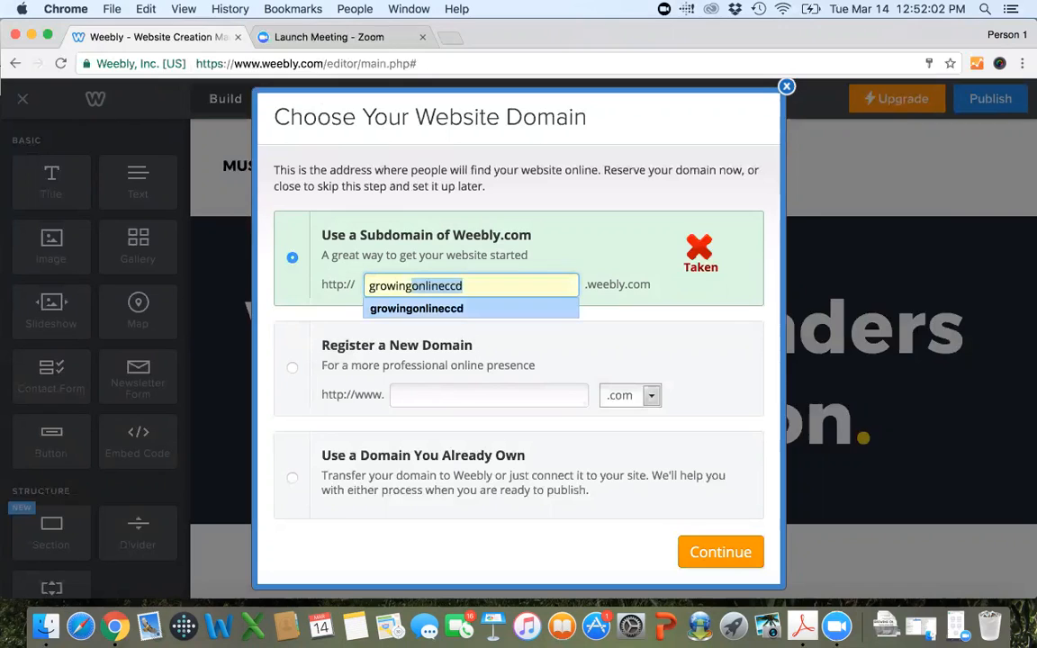
pyautogui.press('Return')
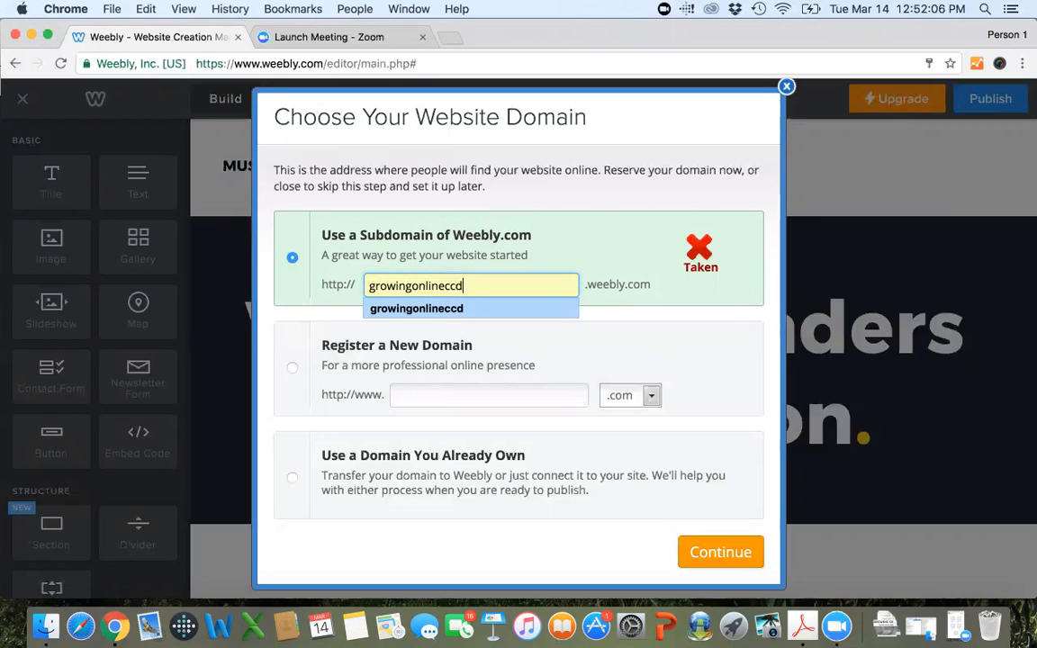
# Shorten the subdomain name to goccd, continue with it, and dismiss the getting-started tip in the editor.
pyautogui.press('Left')
pyautogui.press('Left')
pyautogui.press('Left')
pyautogui.hotkey('shift', 'Left')
pyautogui.hotkey('shift', 'Left')
pyautogui.hotkey('shift', 'Left')
pyautogui.hotkey('shift', 'Left')
pyautogui.hotkey('shift', 'Left')
pyautogui.hotkey('shift', 'Left')
pyautogui.hotkey('shift', 'Left')
pyautogui.hotkey('shift', 'Left')
pyautogui.hotkey('shift', 'Left')
pyautogui.hotkey('shift', 'Left')
pyautogui.hotkey('shift', 'Left')
pyautogui.hotkey('shift', 'Left')
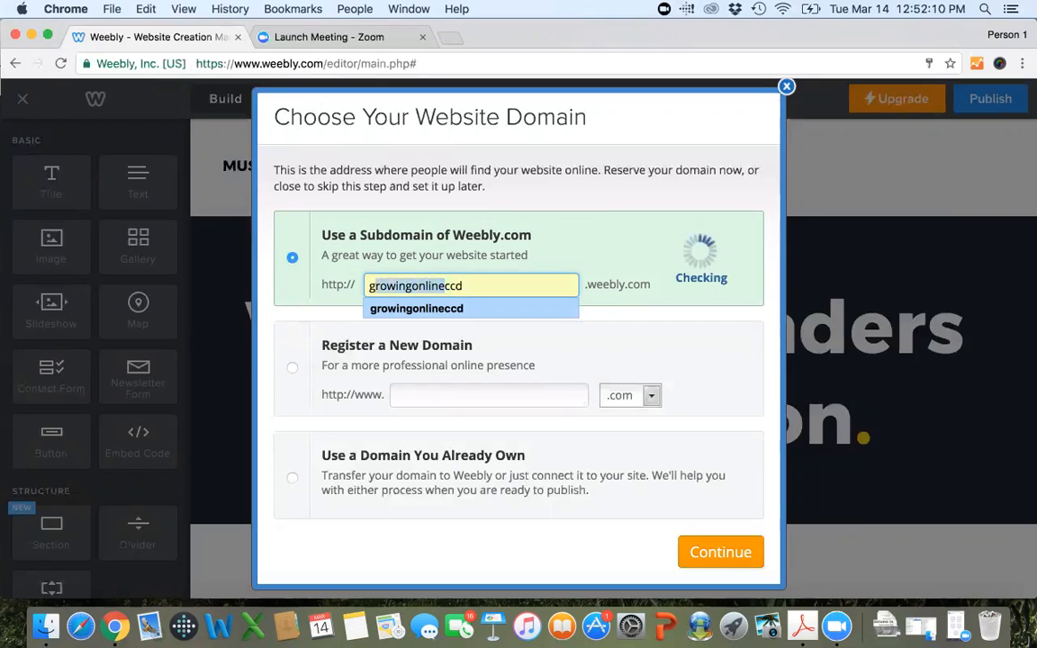
pyautogui.write('o')
pyautogui.press('Right')
pyautogui.press('Right')
pyautogui.press('Right')
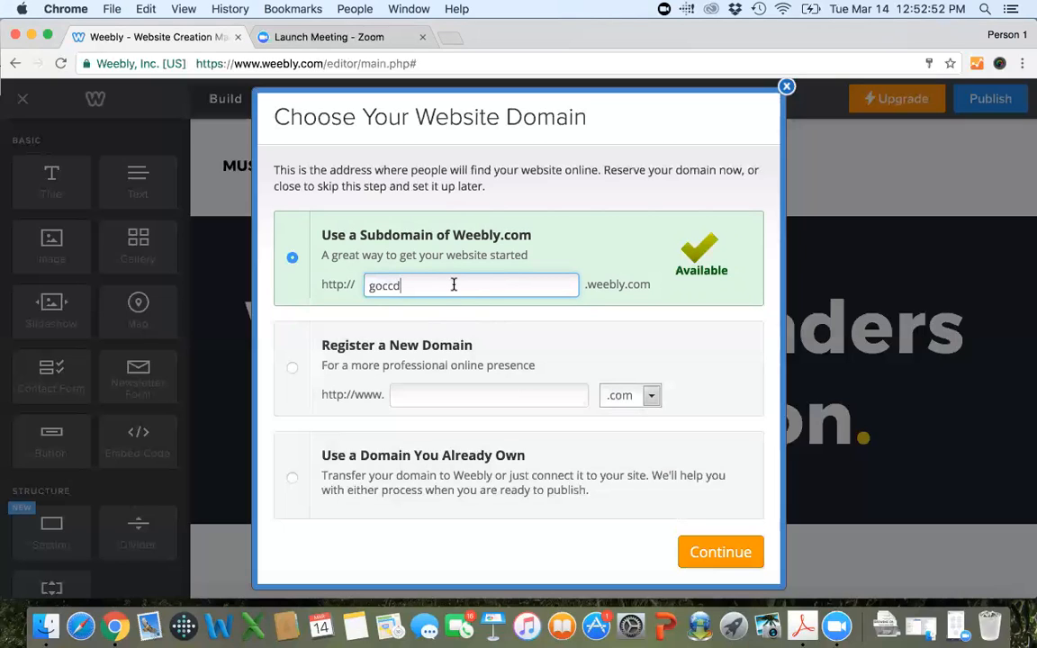
pyautogui.click(714, 555)
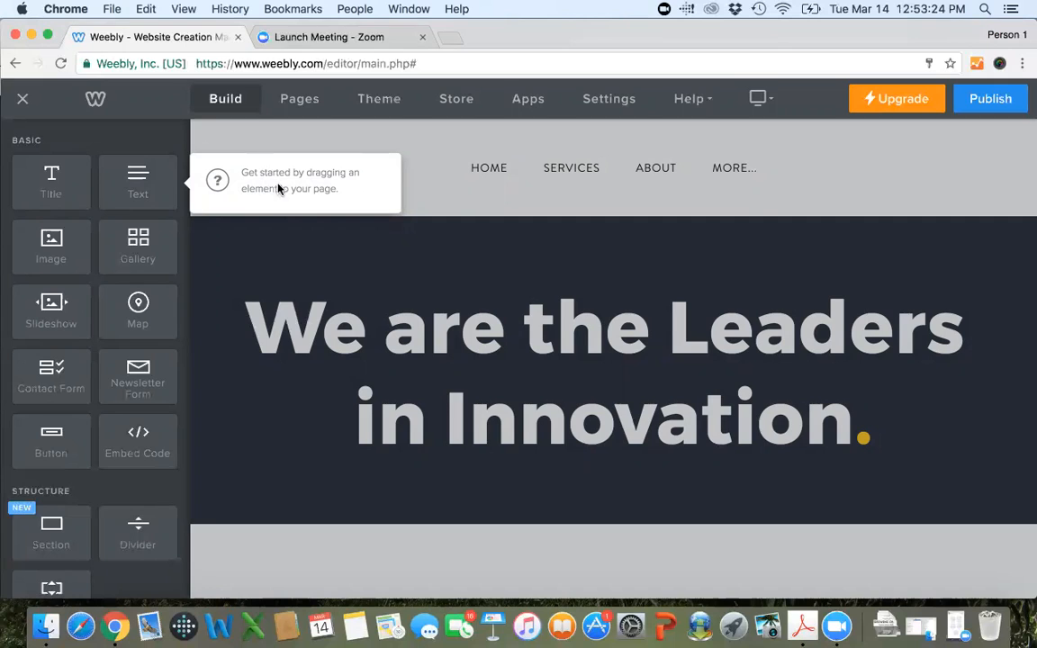
pyautogui.click(261, 239)
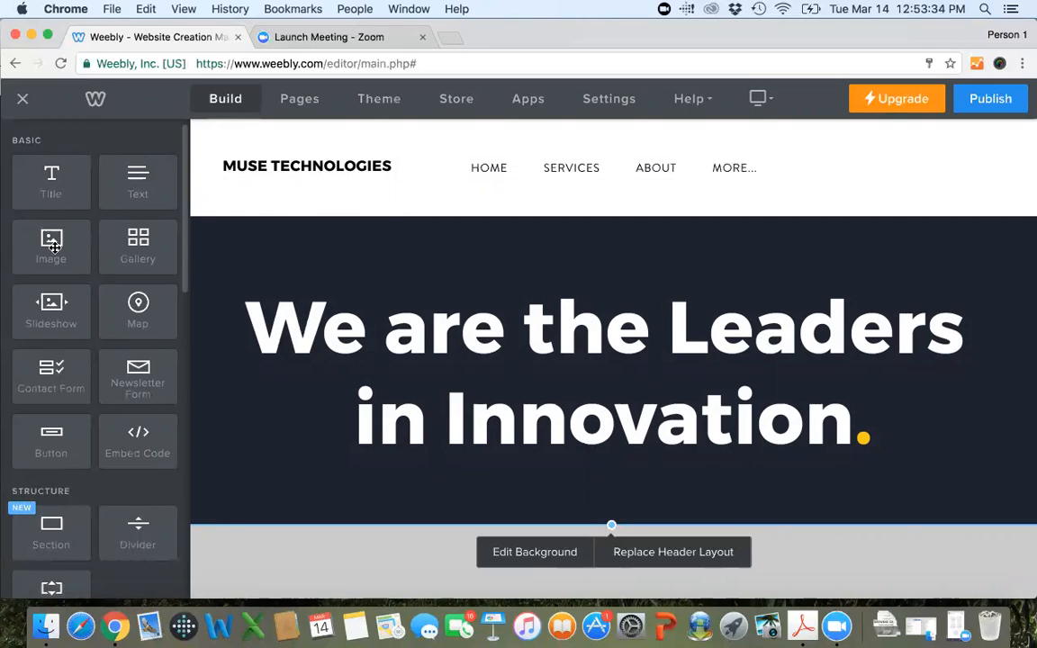
# Add an Image element beneath the headline in the page header and delete it again.
pyautogui.moveTo(52, 250); pyautogui.dragTo(509, 448)
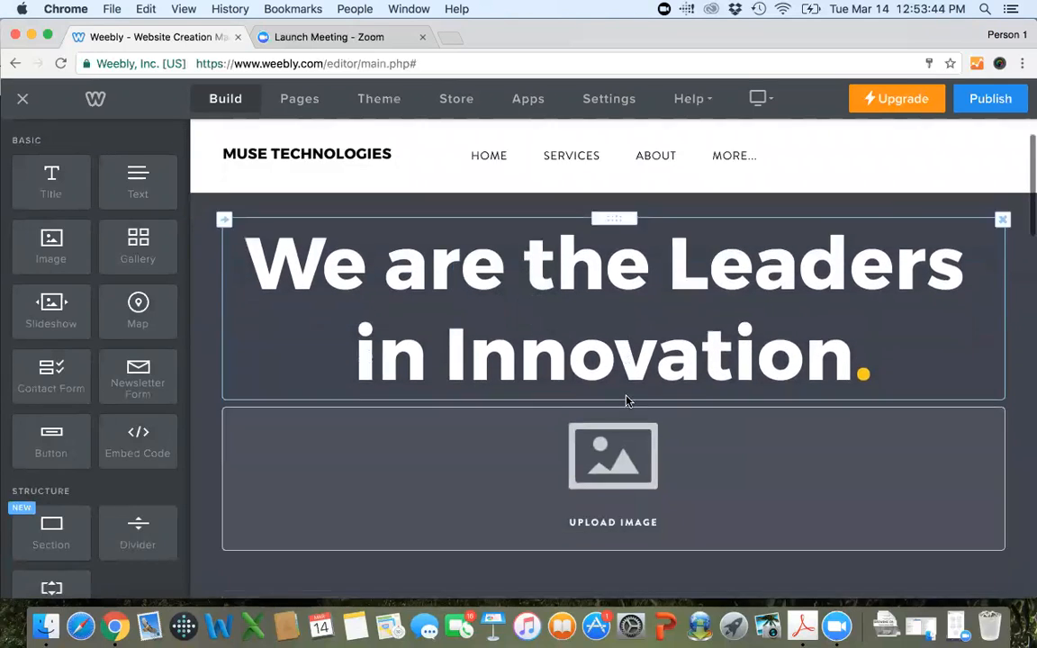
pyautogui.scroll(-2, 627, 401)
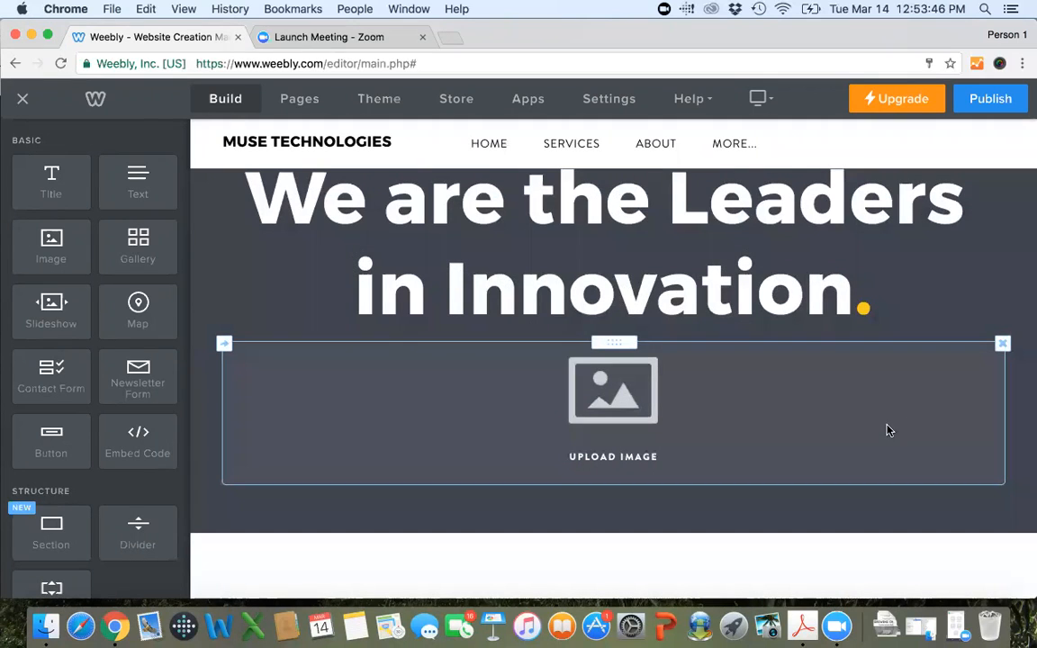
pyautogui.click(1003, 347)
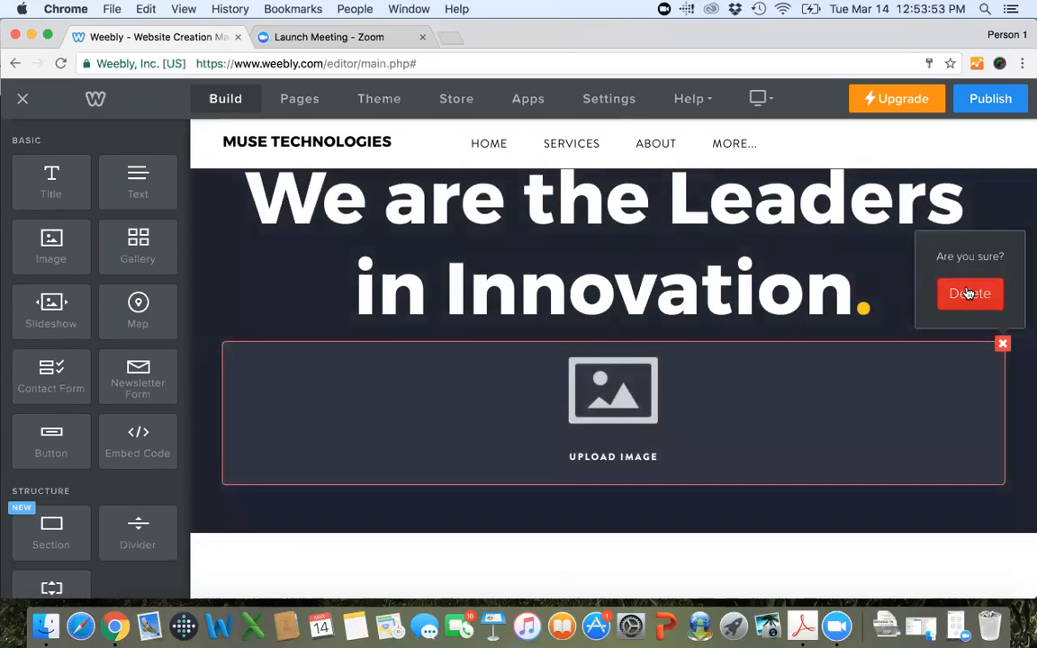
pyautogui.click(968, 293)
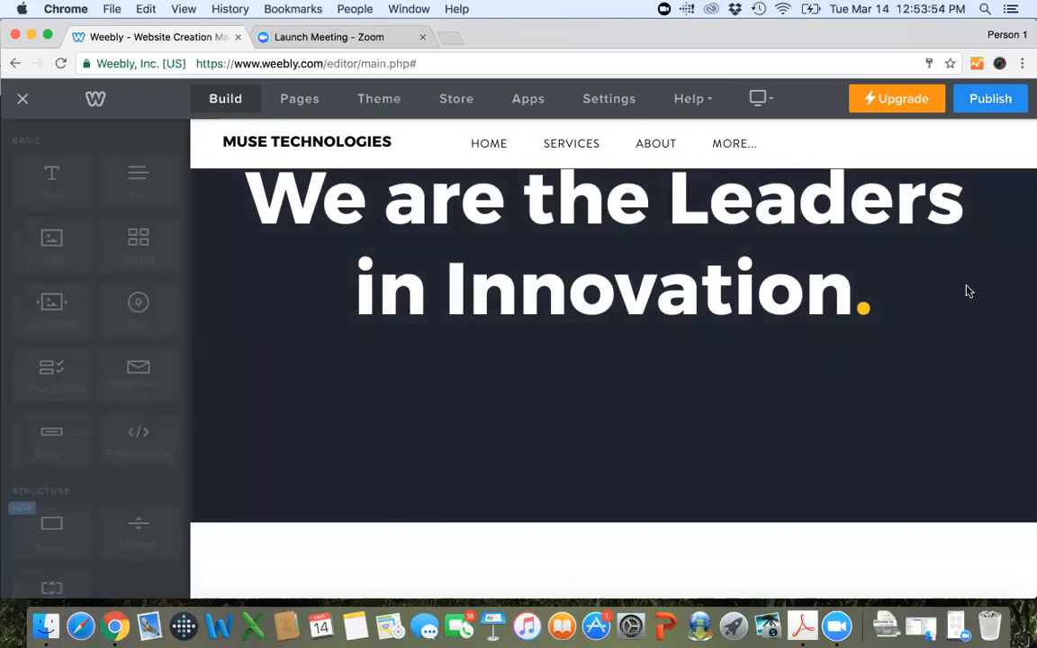
pyautogui.scroll(3, 863, 410)
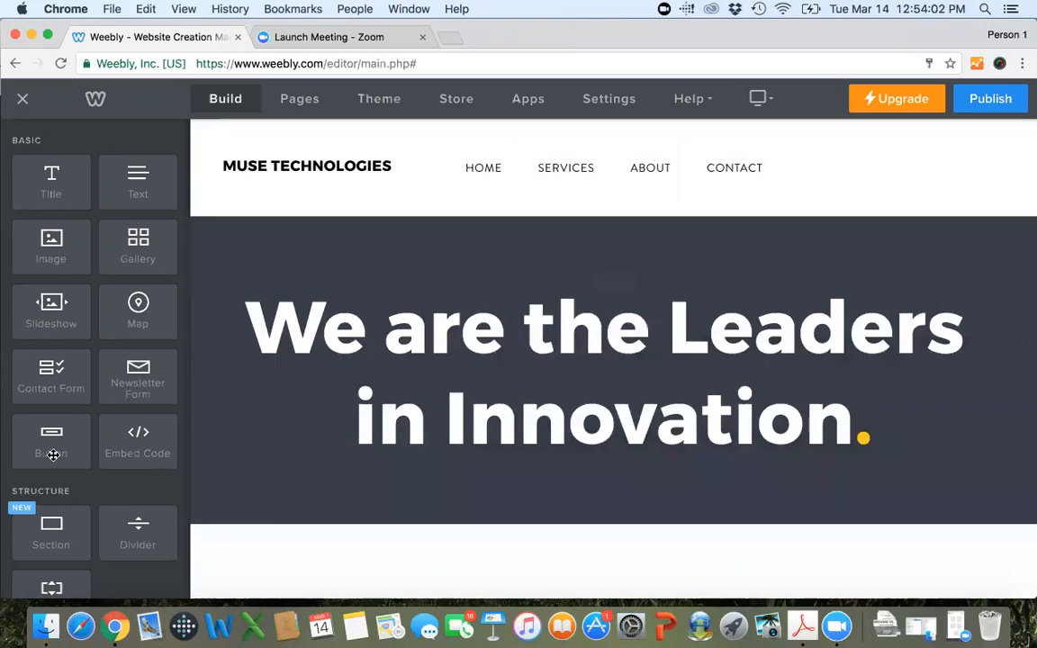
# Look through the Basic, Structure, Media and Ecommerce elements available for building the page.
pyautogui.scroll(-2, 88, 282)
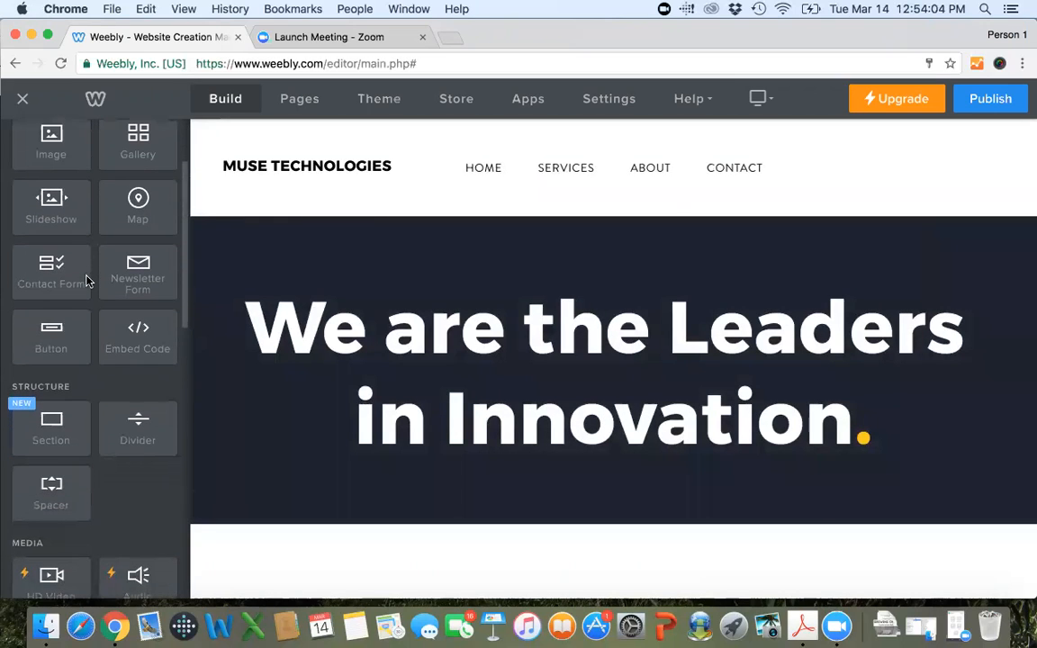
pyautogui.scroll(-1, 87, 282)
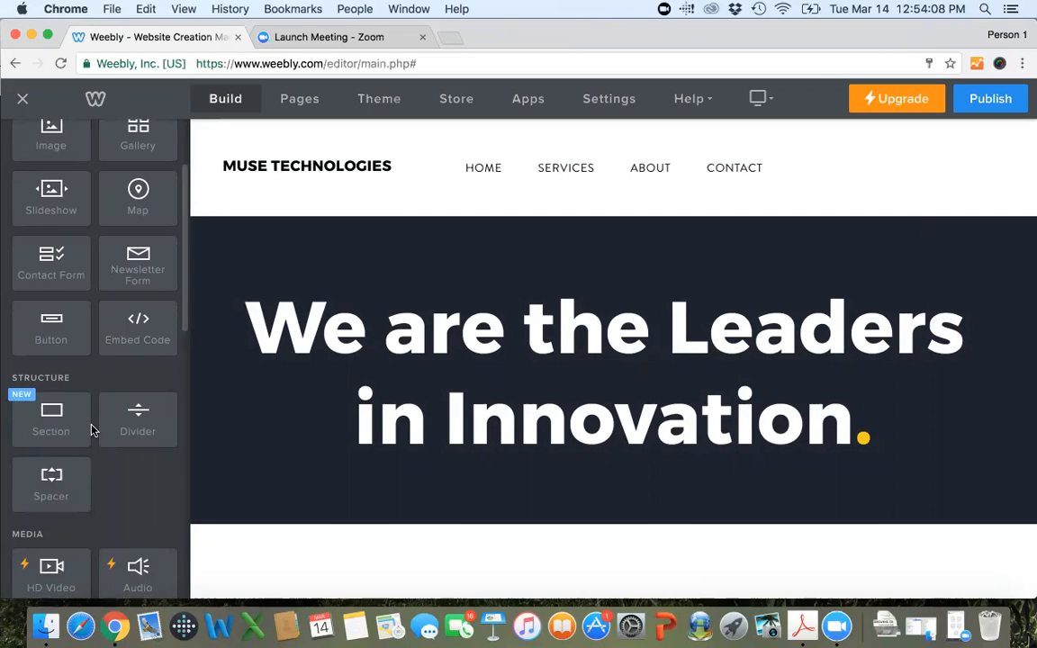
pyautogui.scroll(-3, 91, 430)
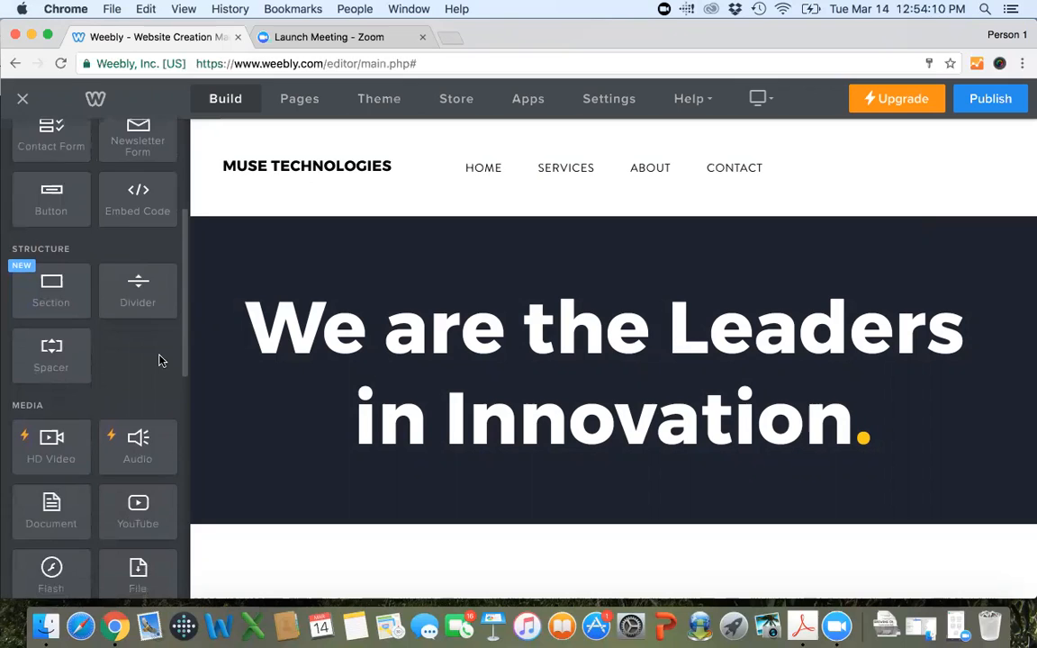
pyautogui.scroll(-2, 160, 359)
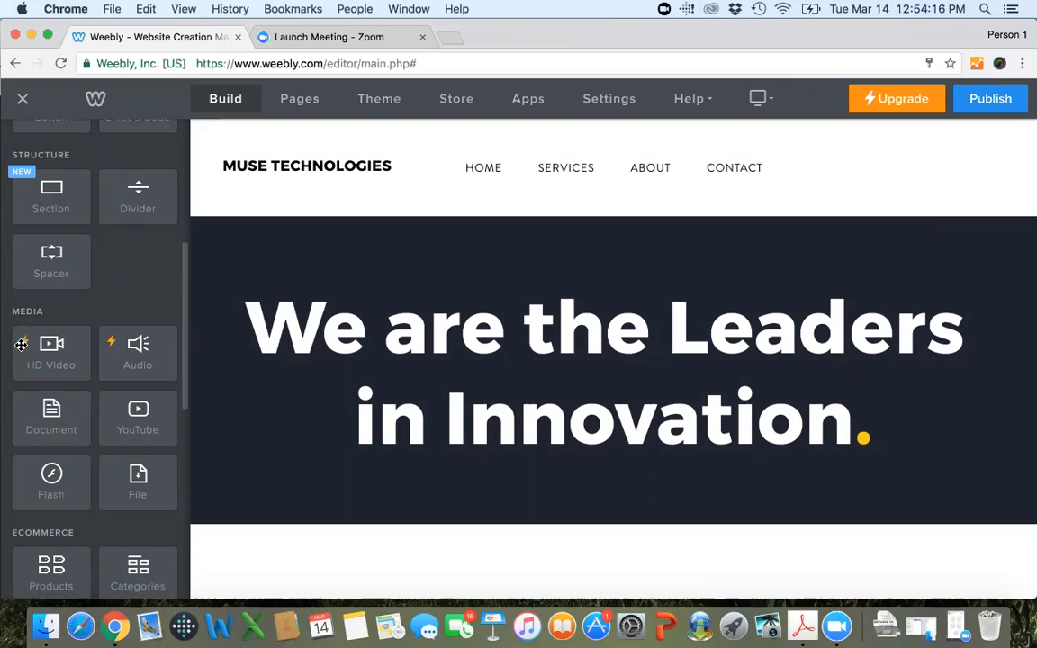
pyautogui.scroll(6, 25, 355)
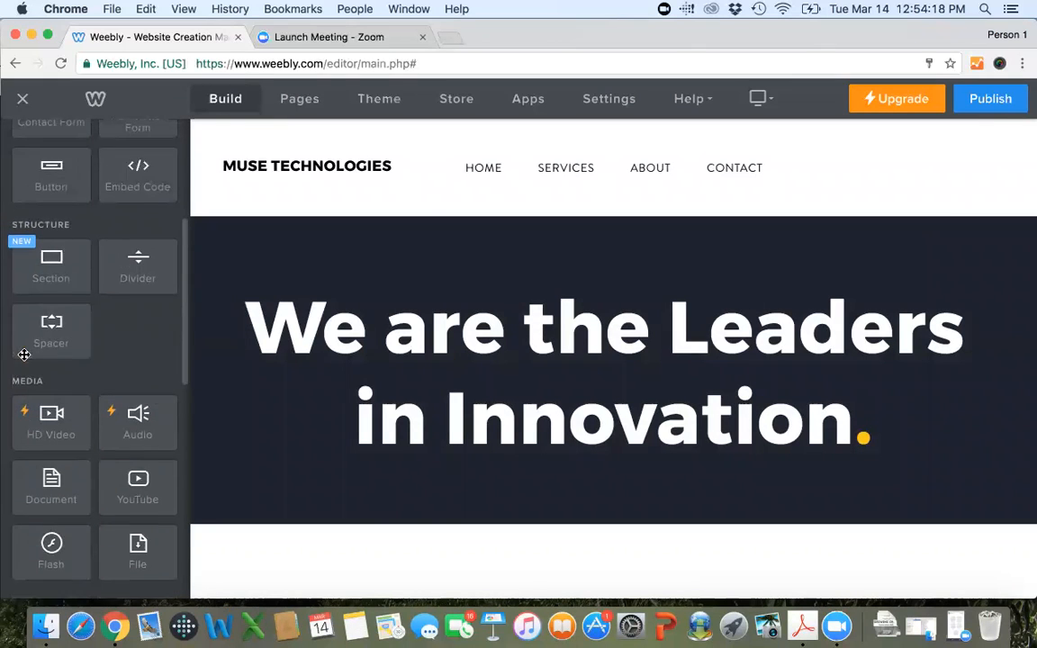
pyautogui.scroll(1, 24, 355)
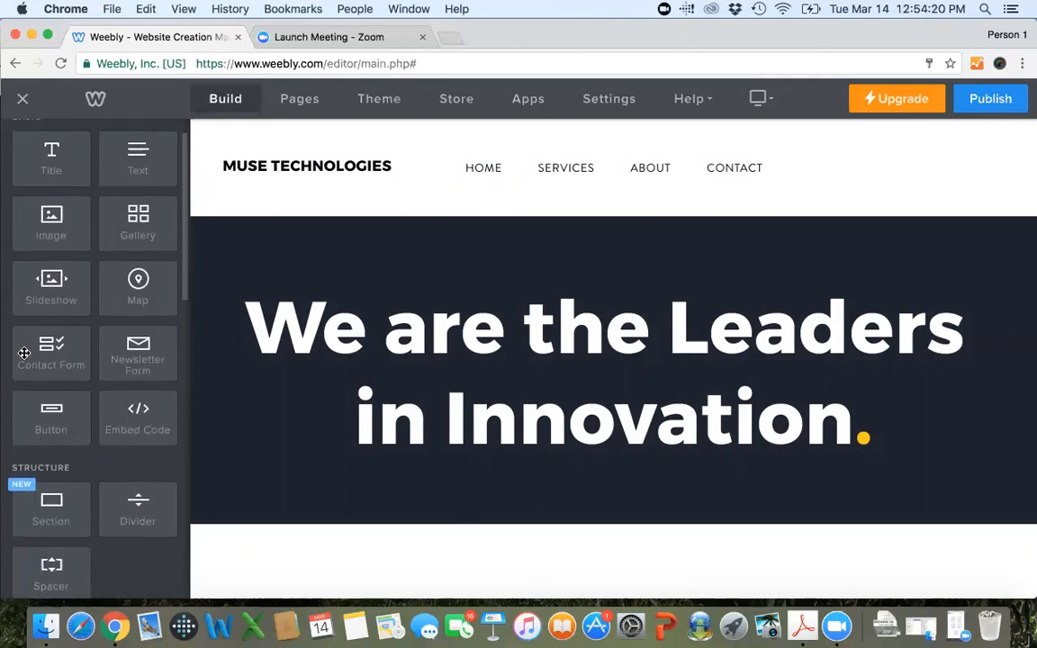
pyautogui.scroll(-13, 24, 355)
pyautogui.scroll(13, 24, 354)
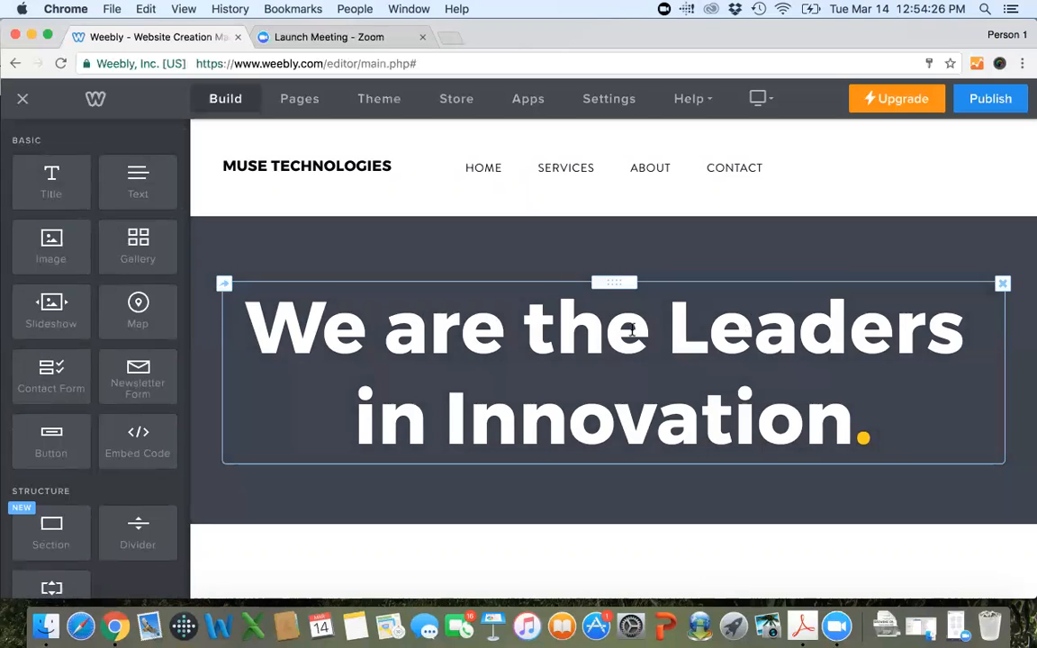
# Replace the header headline text with "Growing Online", keeping the coloured period at its end.
pyautogui.click(633, 330)
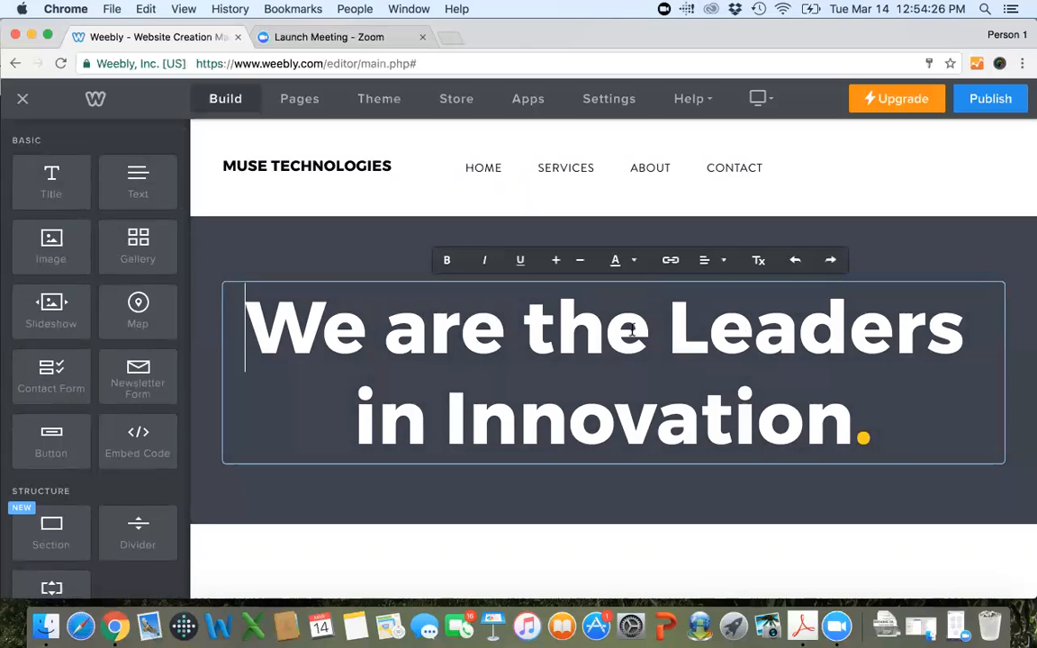
pyautogui.moveTo(858, 427); pyautogui.dragTo(342, 178)
pyautogui.write('Growing Online.')
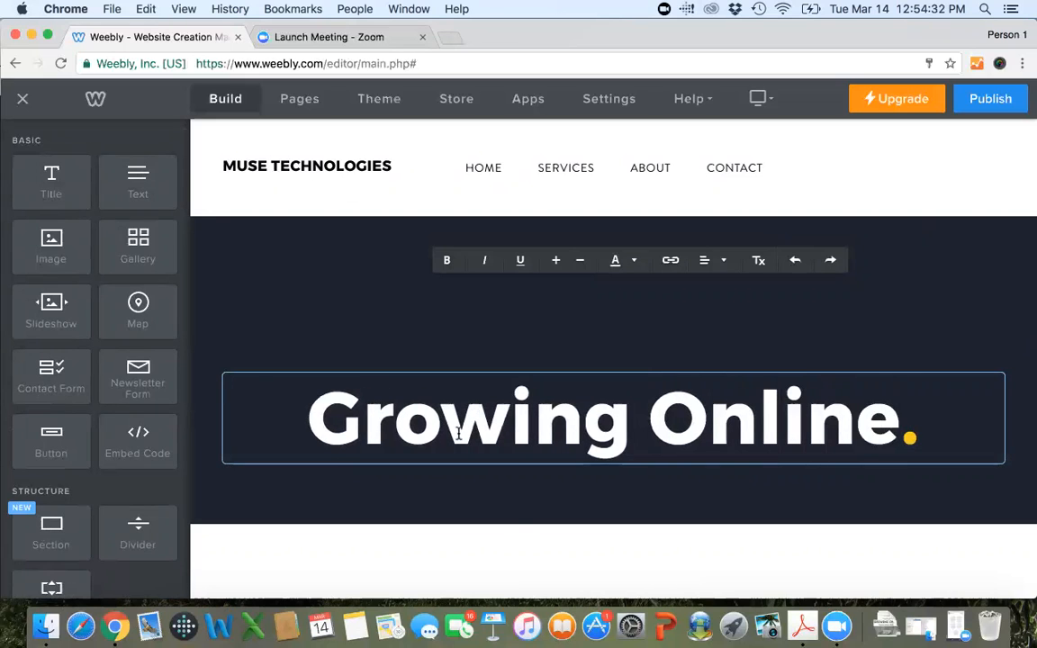
pyautogui.click(547, 560)
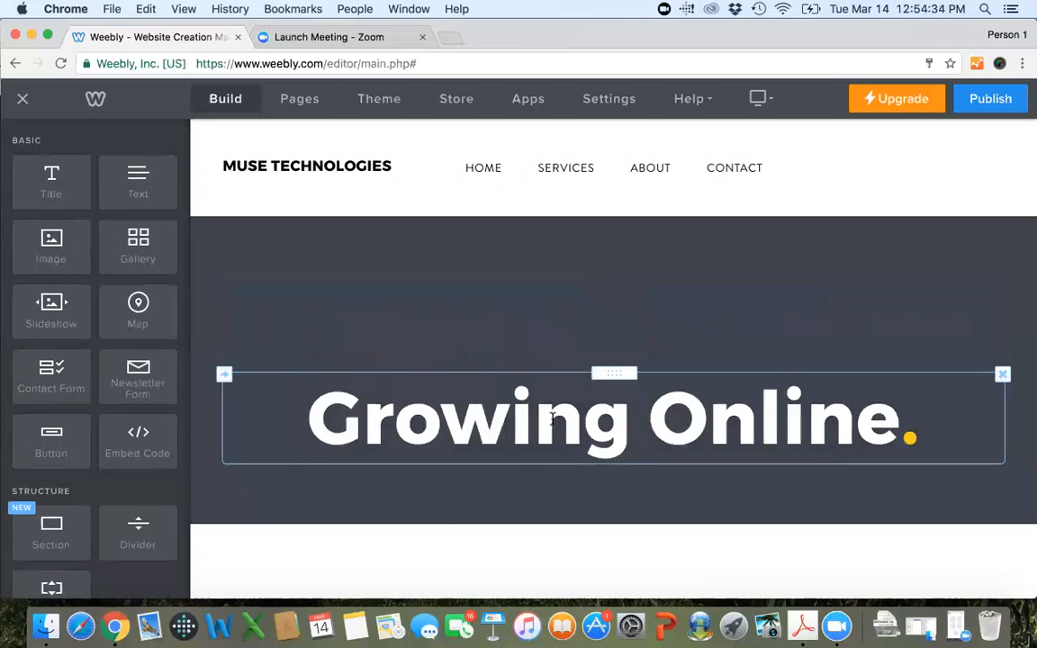
# View the alignment options for the header headline and leave the text editing.
pyautogui.click(552, 418)
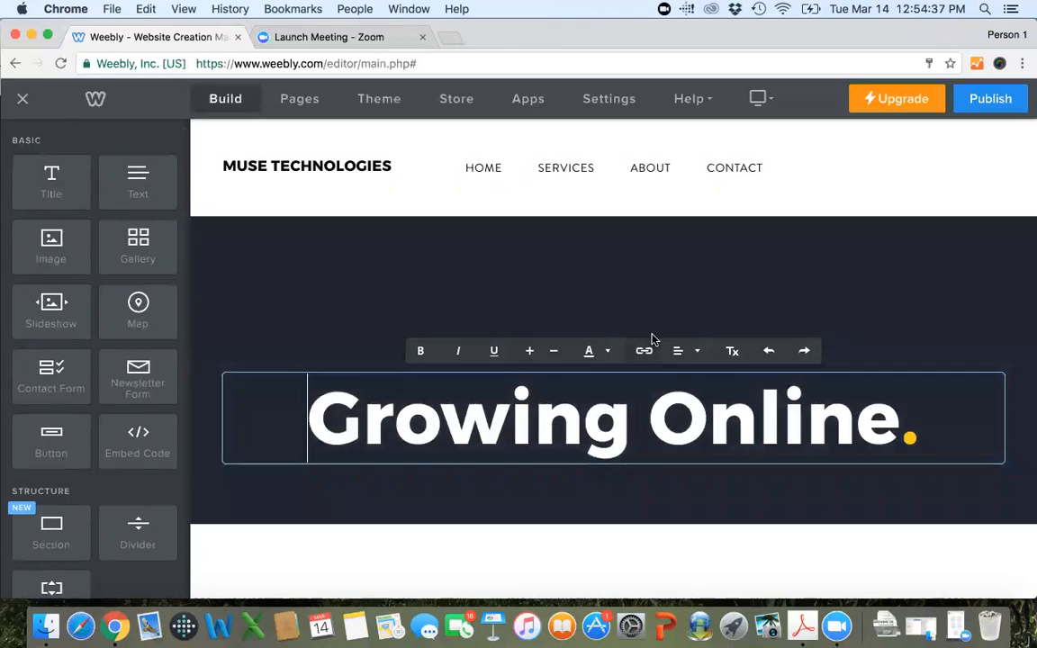
pyautogui.click(689, 350)
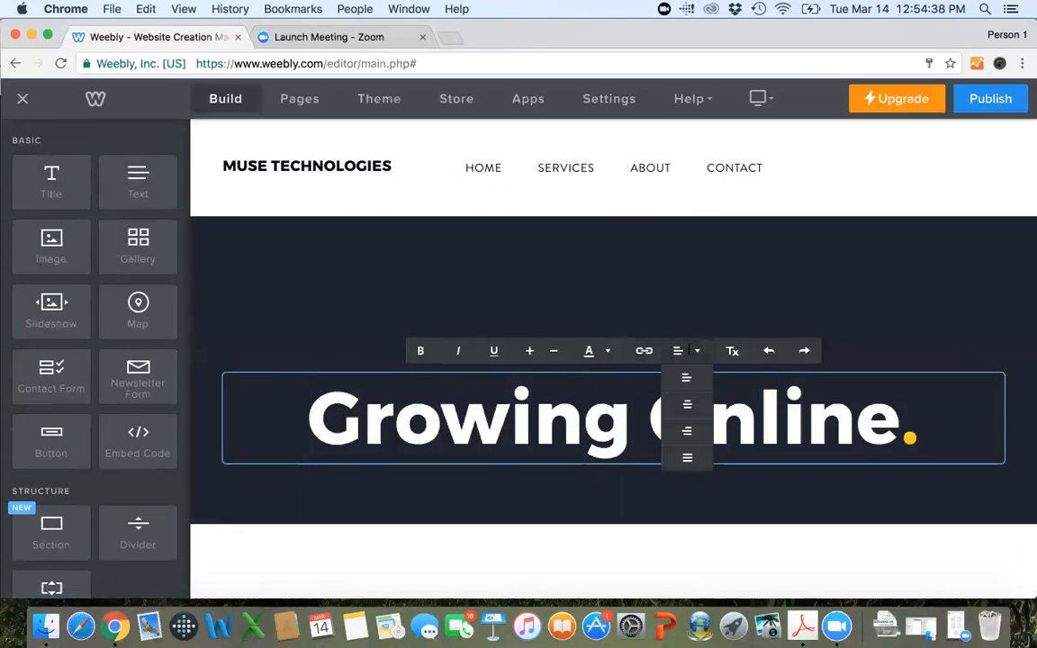
pyautogui.click(686, 353)
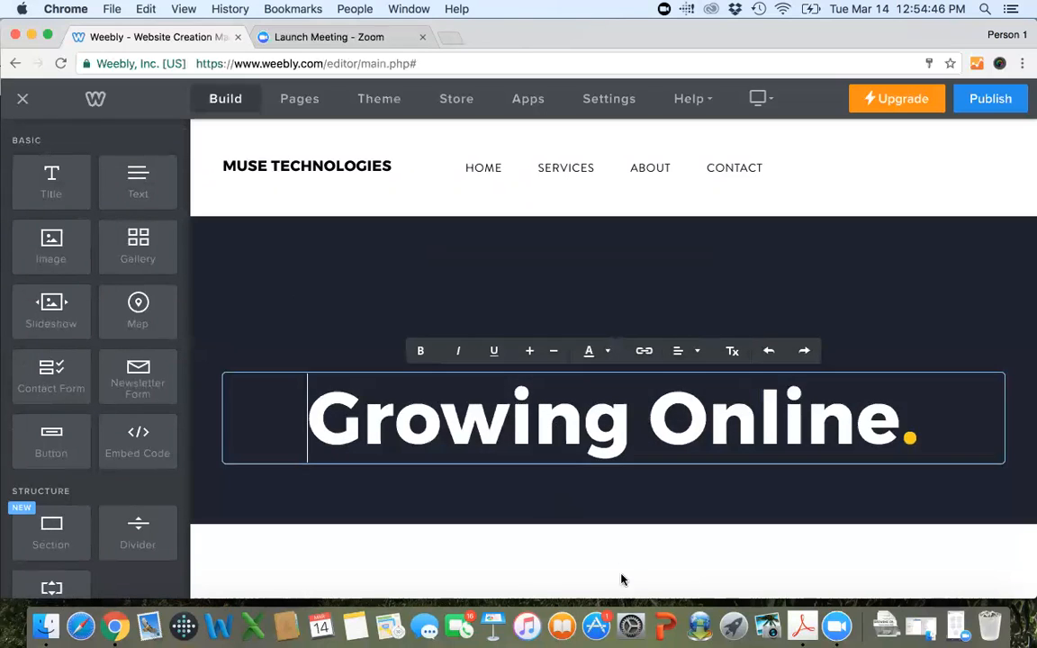
pyautogui.click(620, 574)
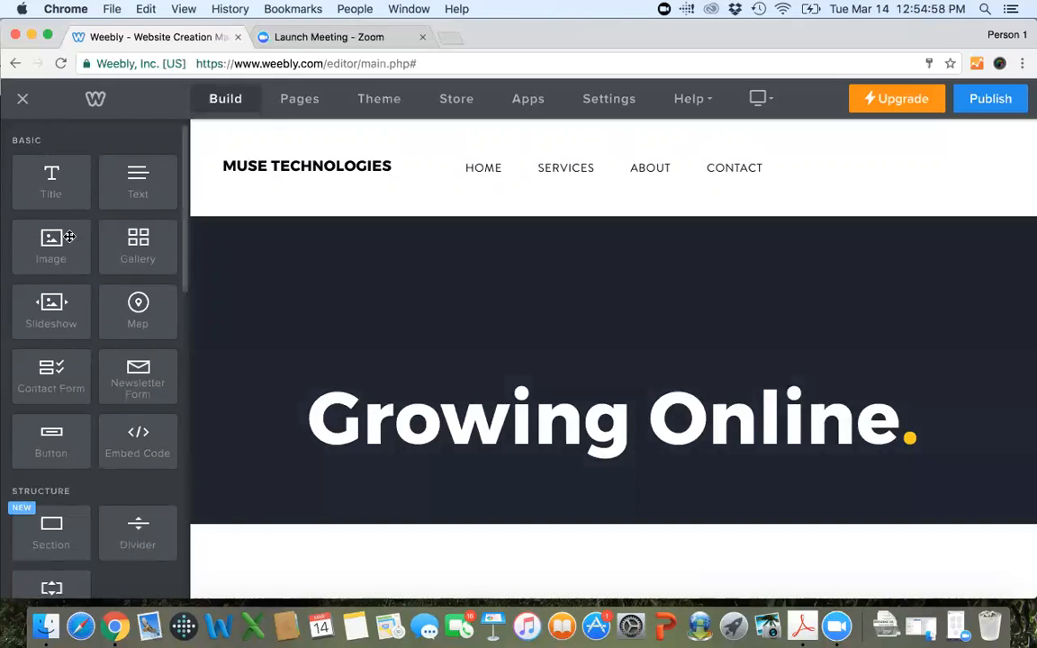
# Inspect the header section's background settings, and open its layout replacement and cancel it.
pyautogui.moveTo(316, 171)
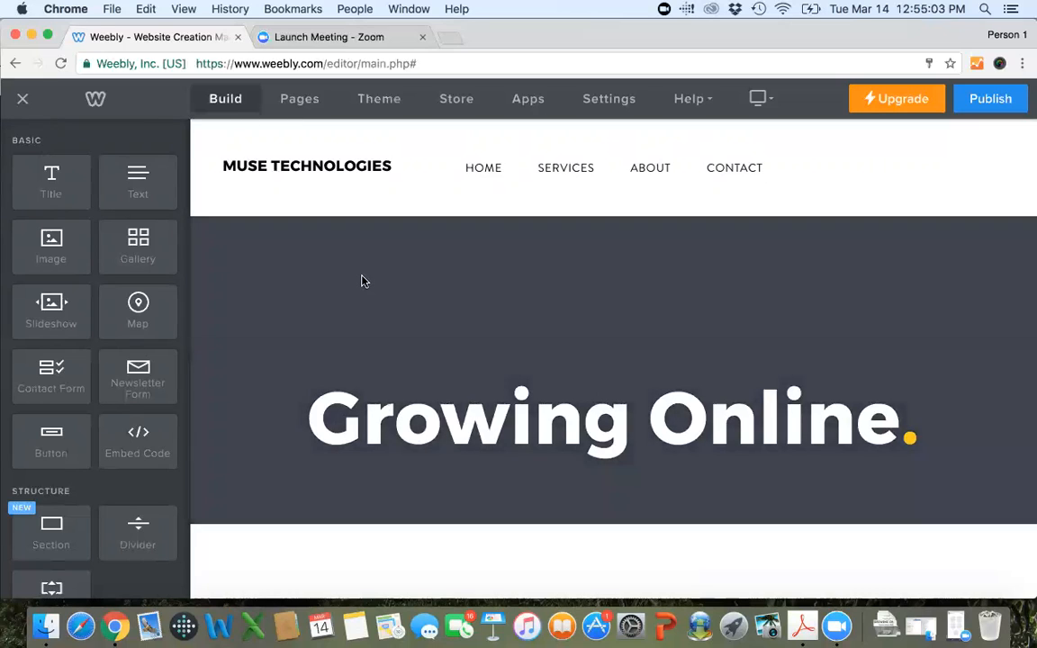
pyautogui.click(363, 281)
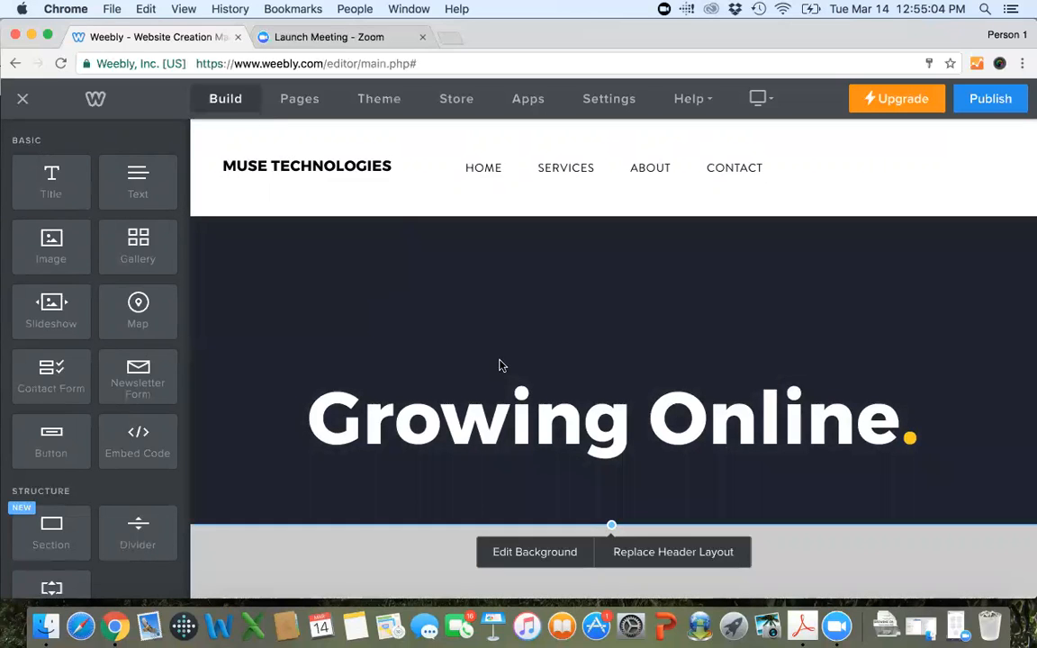
pyautogui.click(570, 553)
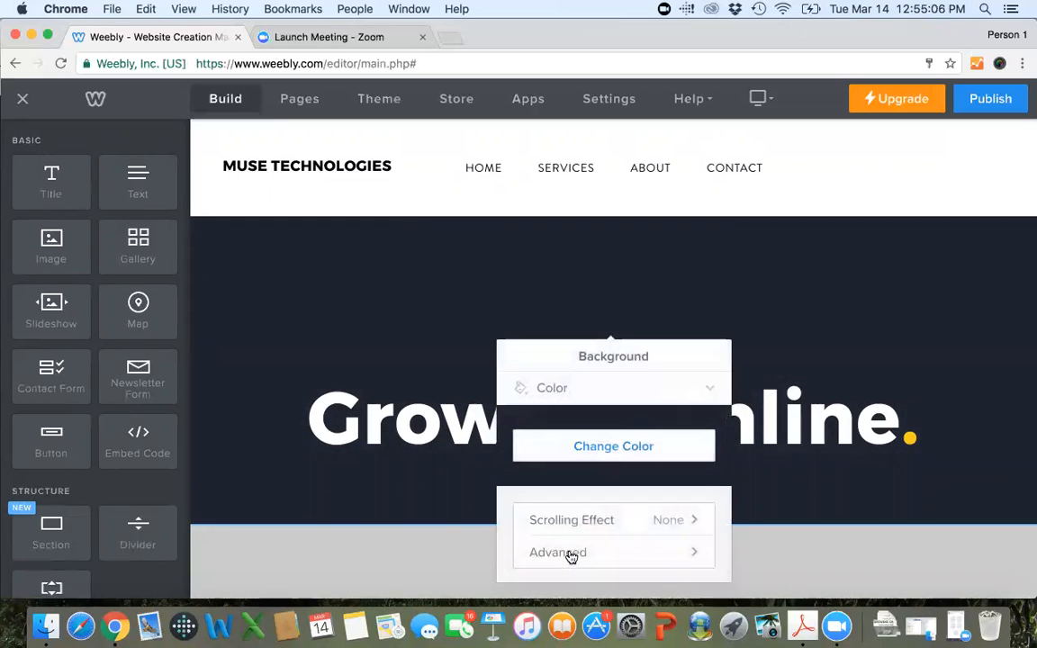
pyautogui.scroll(-1, 624, 505)
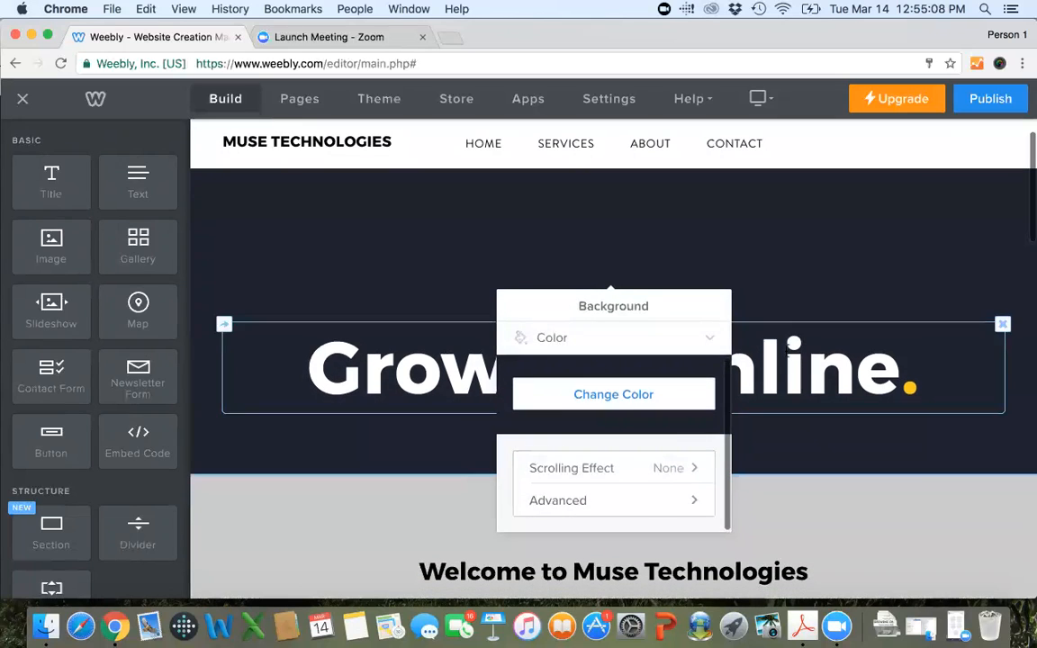
pyautogui.click(846, 206)
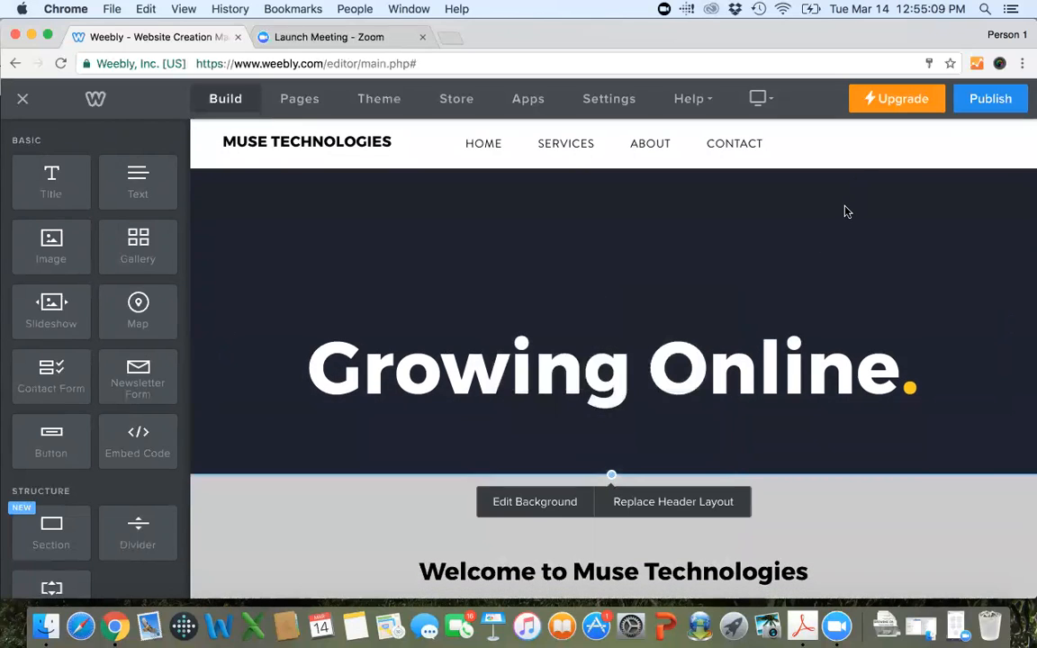
pyautogui.click(689, 506)
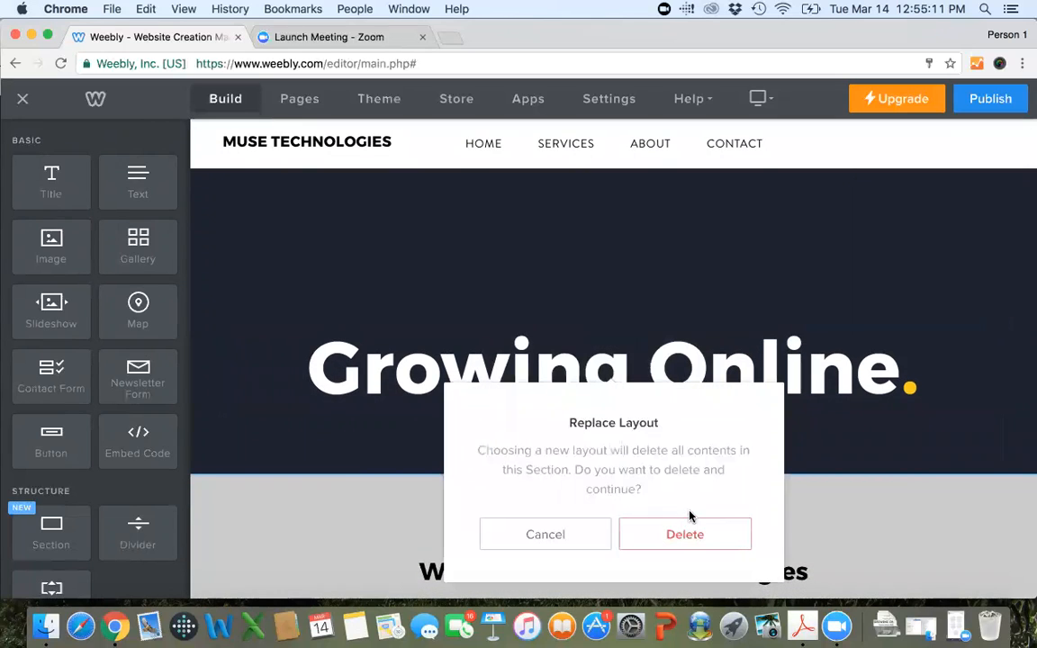
pyautogui.click(544, 535)
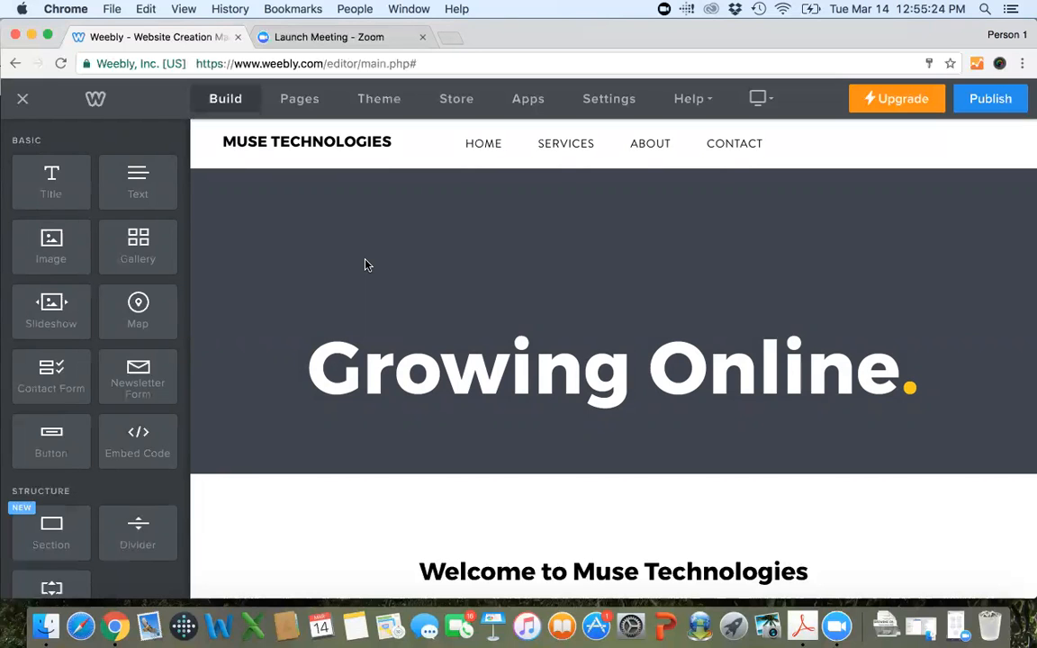
# Replace the welcome section's paragraph with "Growing Online is a program offered through the University of Kentucky Center for Crop Diversification.".
pyautogui.scroll(-5, 385, 282)
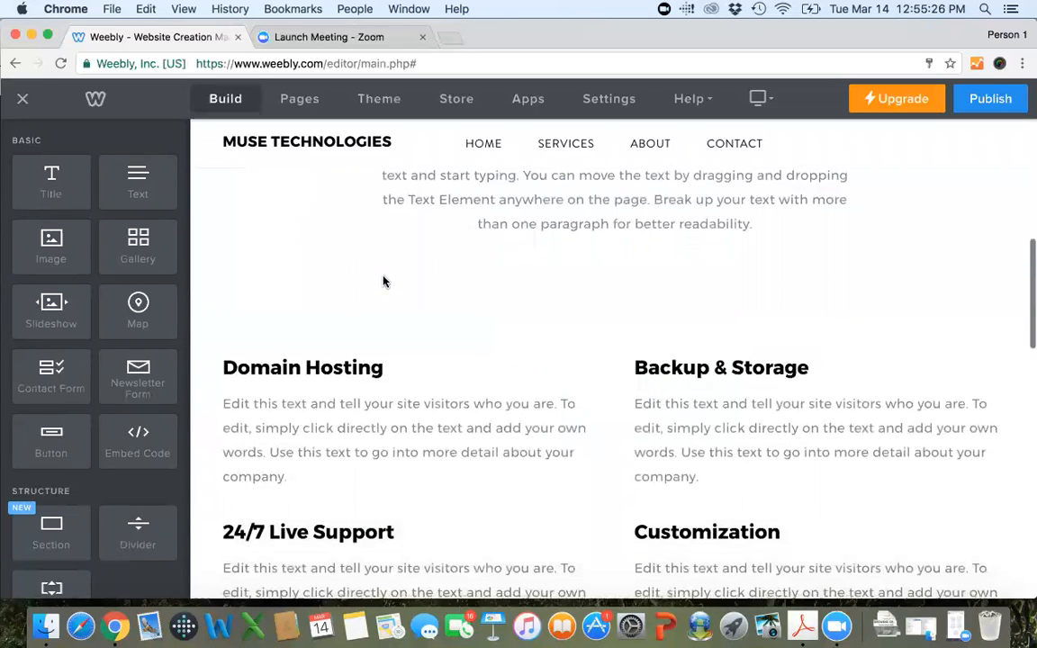
pyautogui.scroll(2, 383, 282)
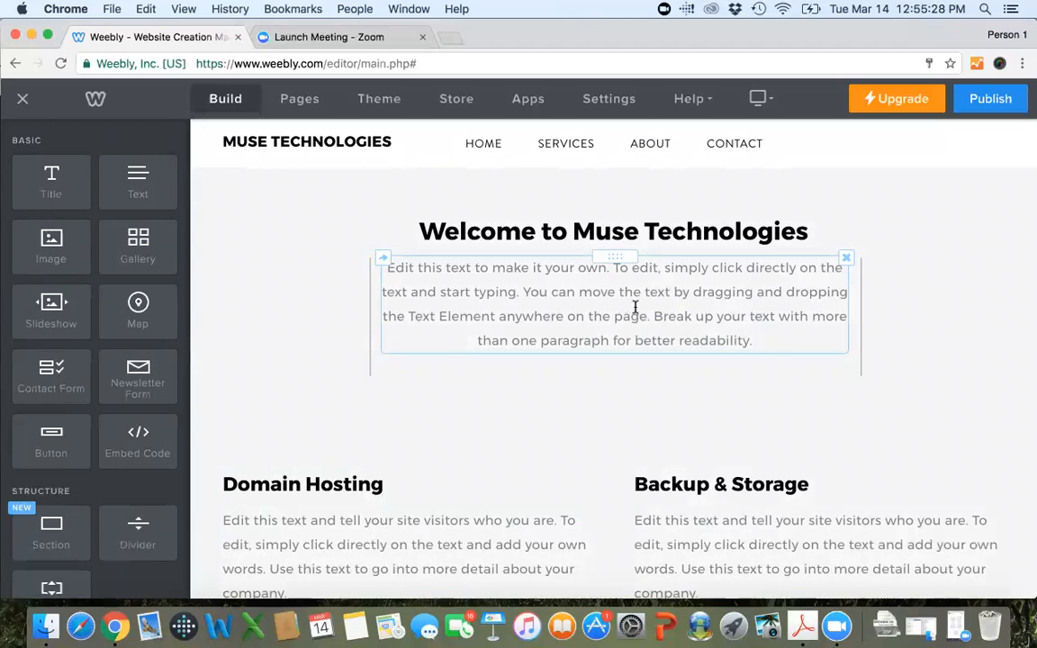
pyautogui.moveTo(773, 341); pyautogui.dragTo(574, 218)
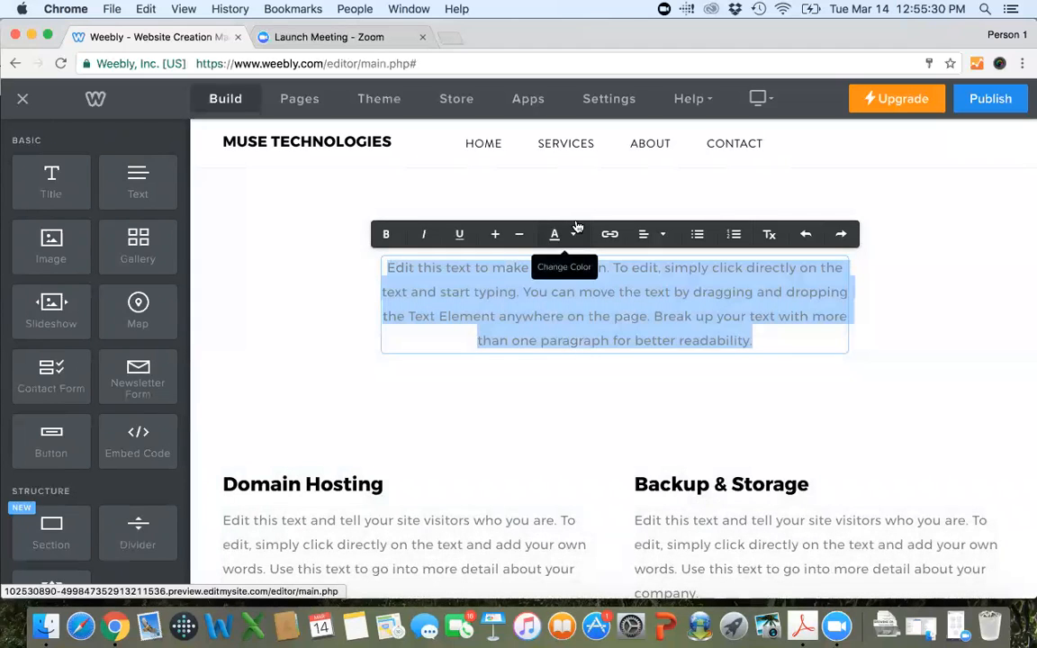
pyautogui.write('Growi')
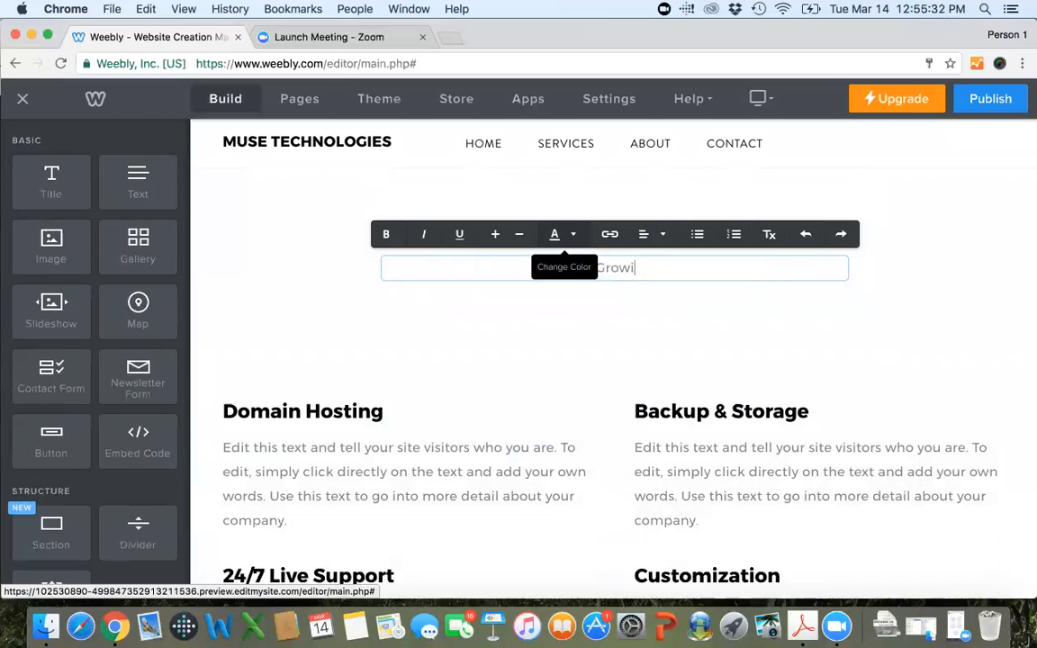
pyautogui.write('ng Online is a ')
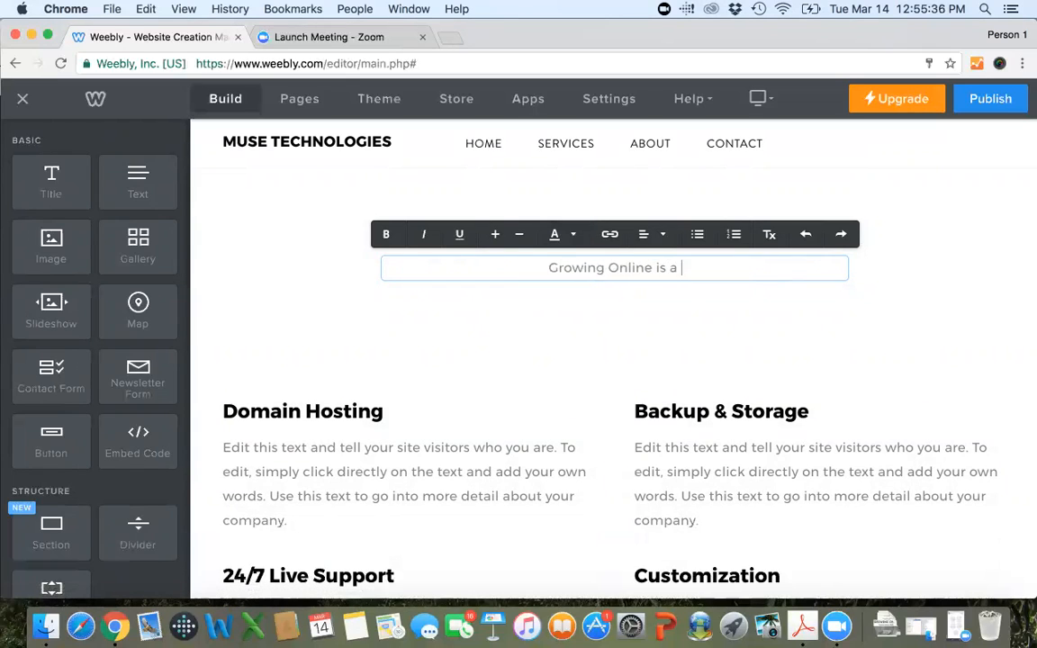
pyautogui.write('program offerr')
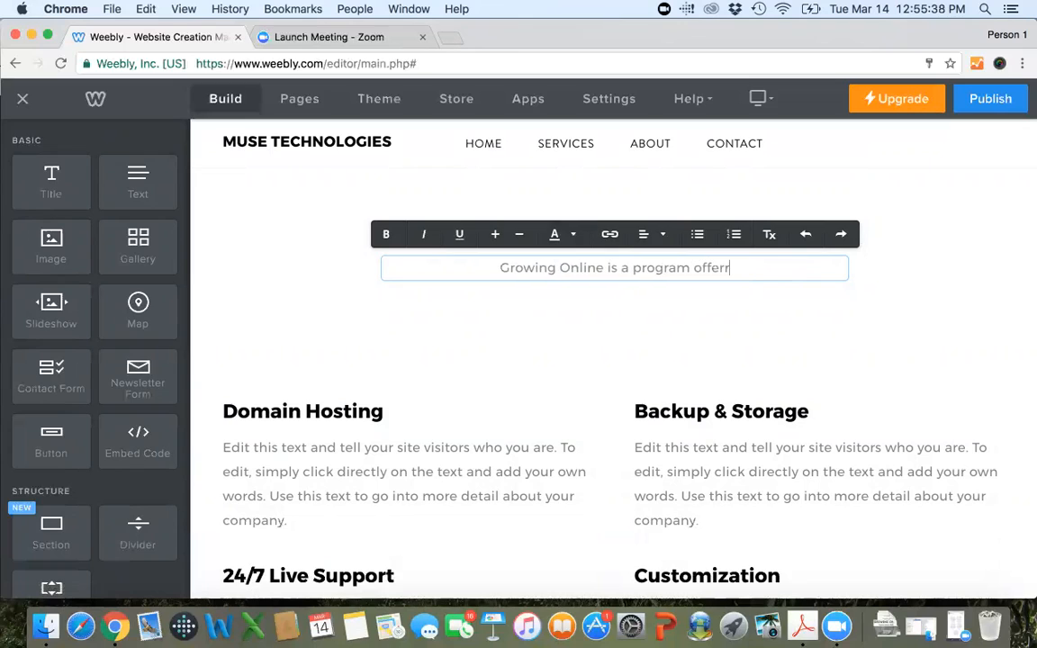
pyautogui.write('ed')
pyautogui.press('BackSpace')
pyautogui.press('BackSpace')
pyautogui.press('BackSpace')
pyautogui.write('ed thro')
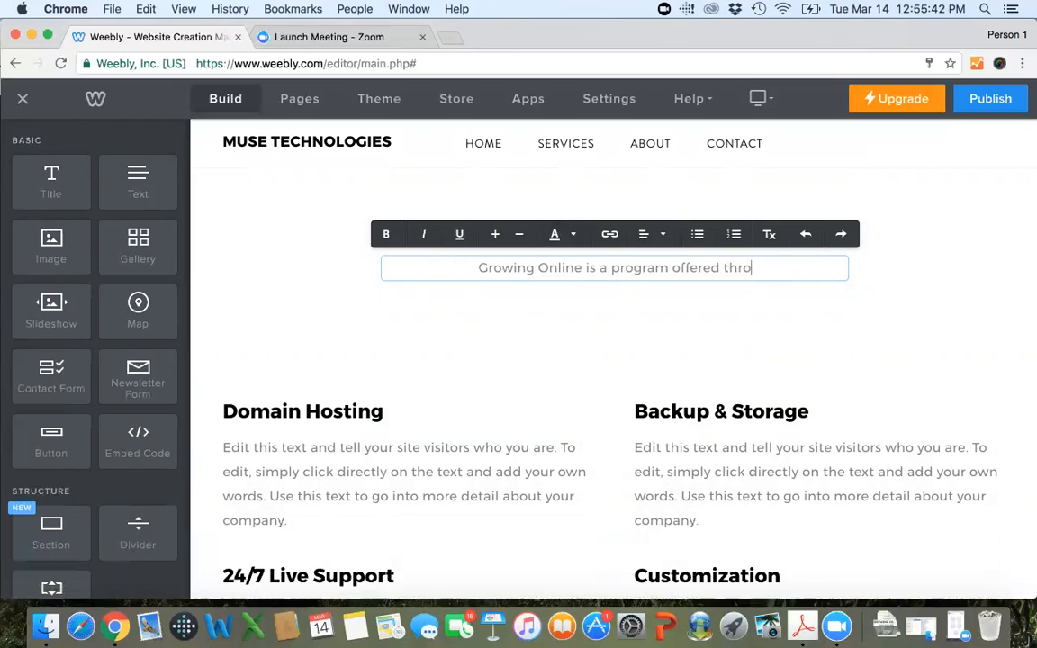
pyautogui.write('ugh the Unive')
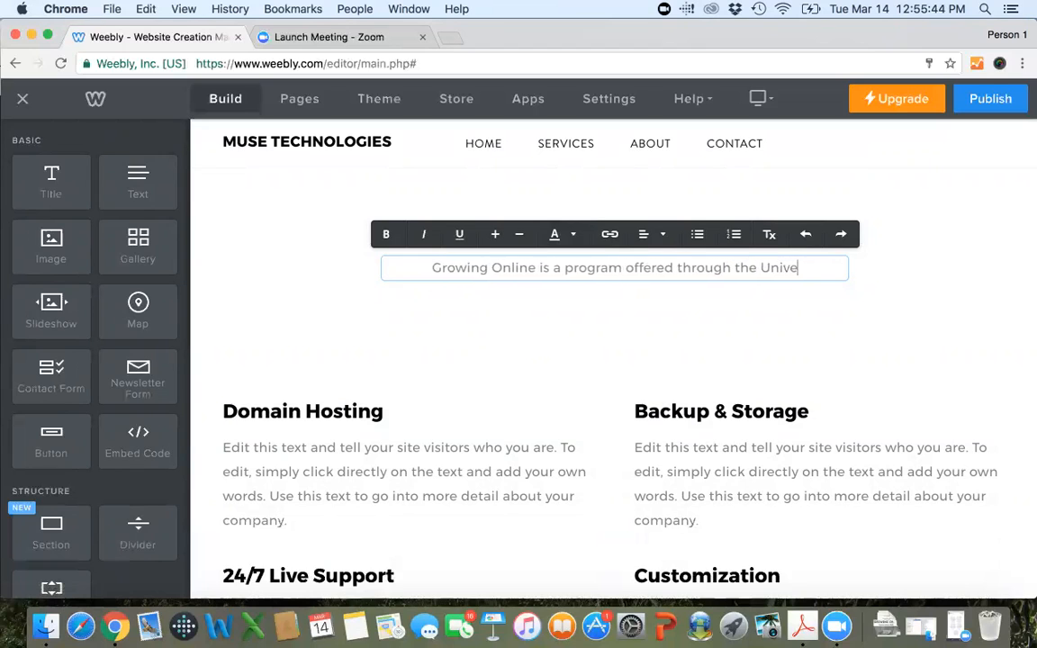
pyautogui.write('rsity of Kentuck')
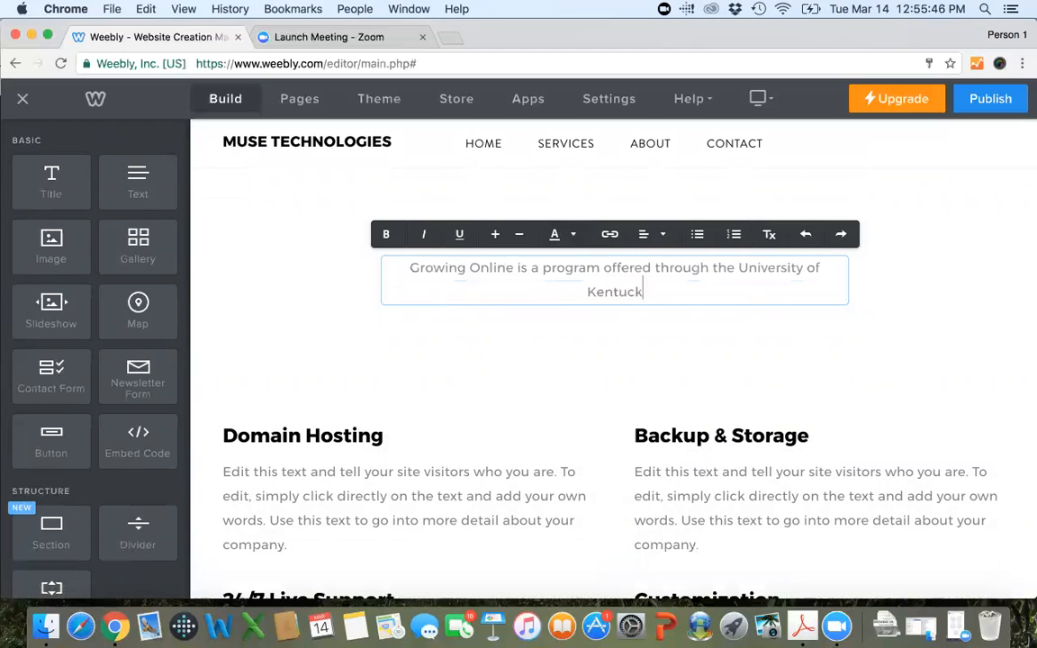
pyautogui.write('y Center ')
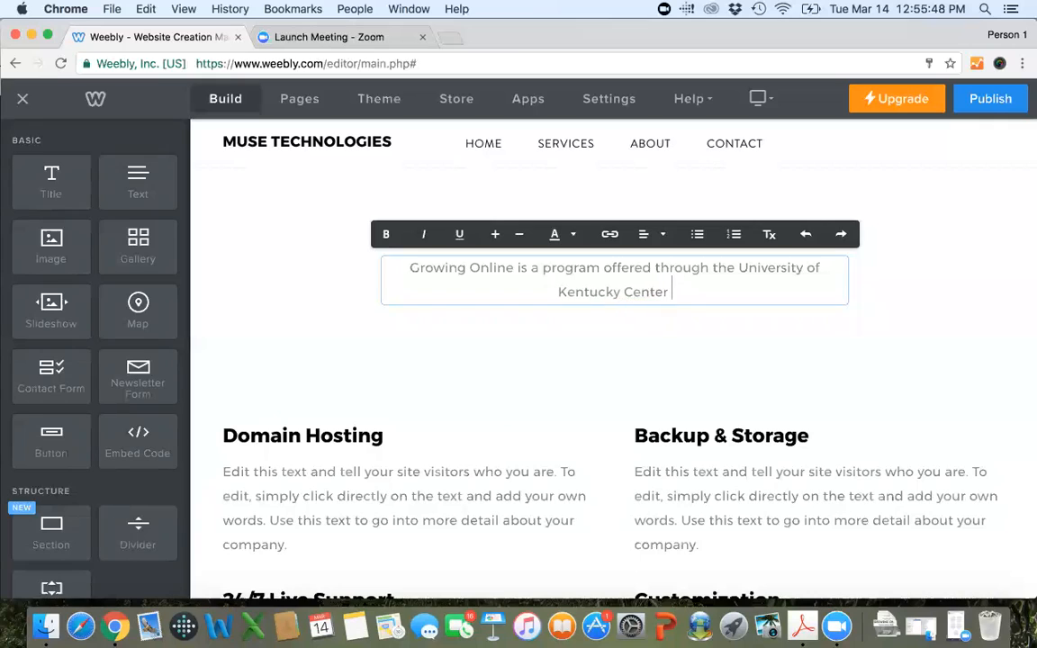
pyautogui.write('for Crop Diver')
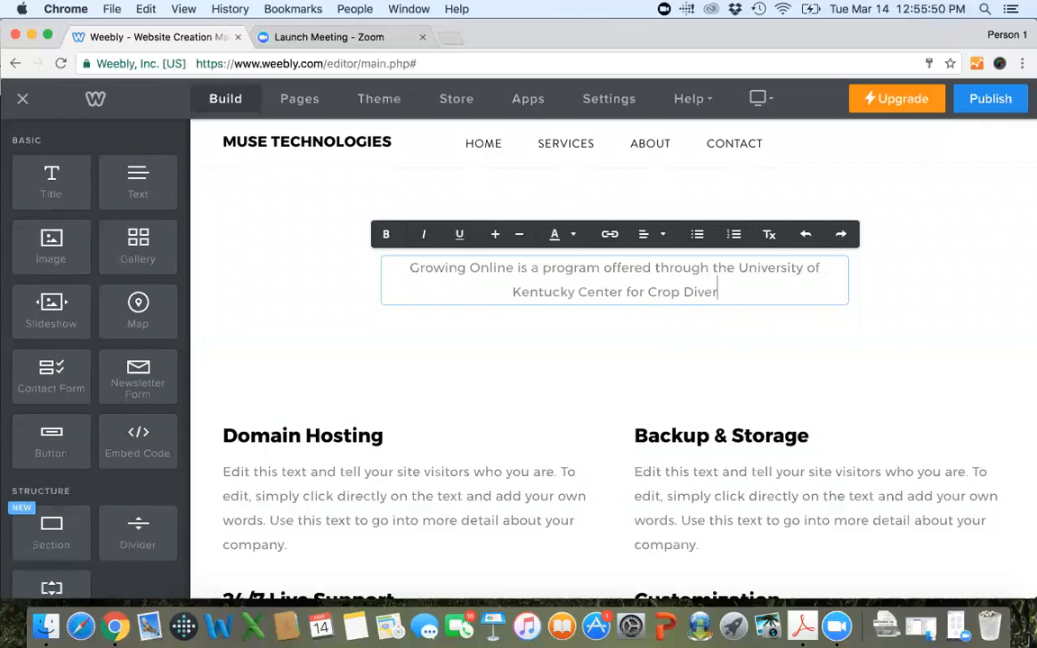
pyautogui.write('sification.')
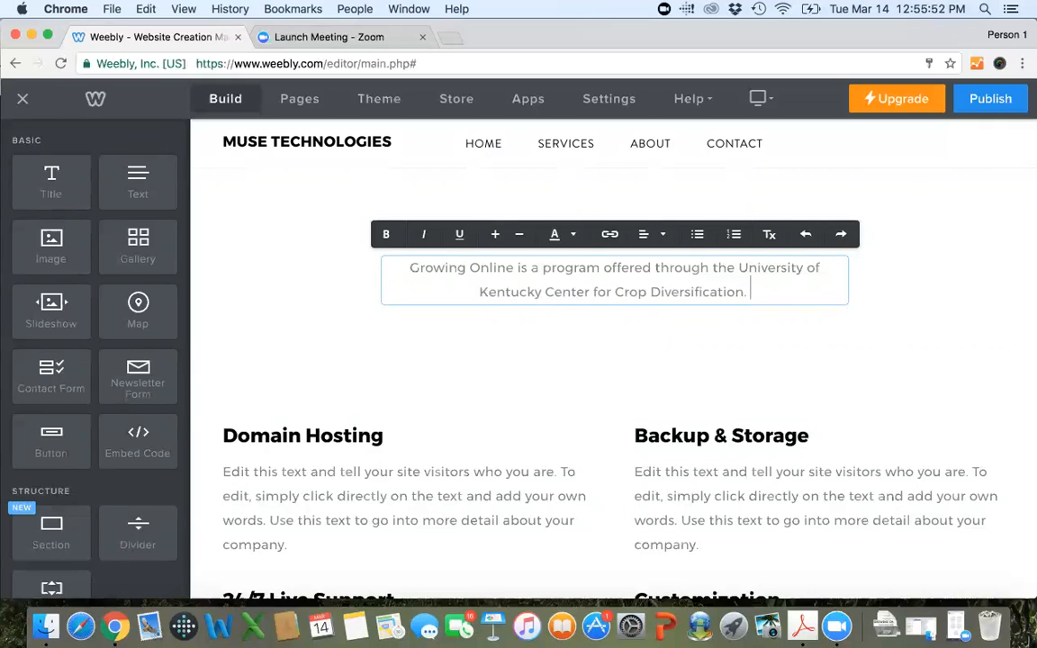
pyautogui.click(549, 409)
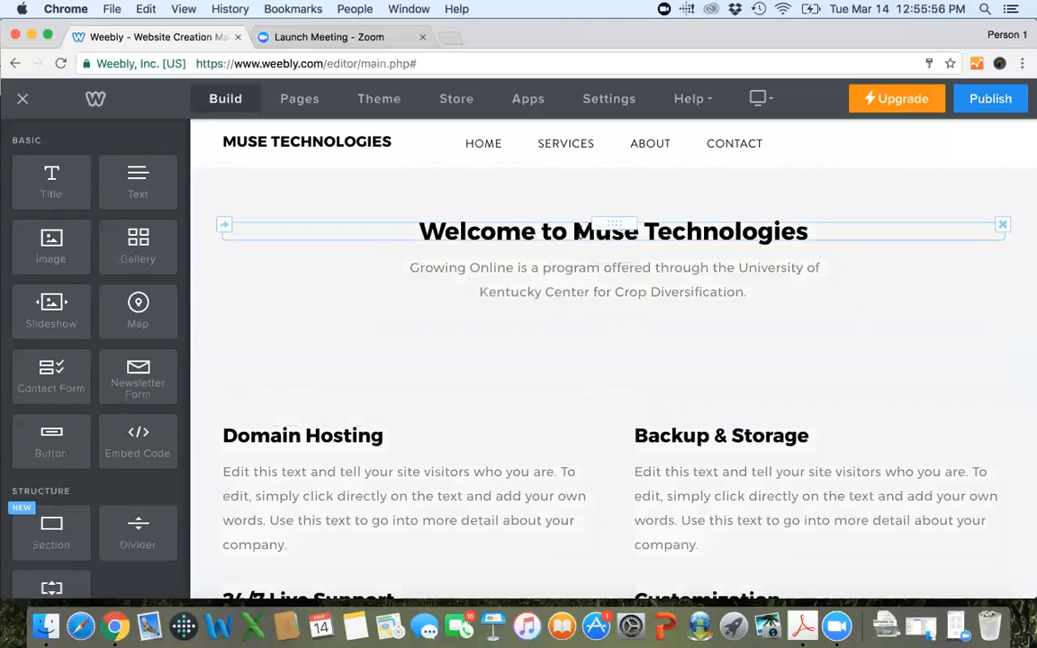
# Change the welcome section's title to "Welcome to Growing Online".
pyautogui.click(572, 231)
pyautogui.moveTo(573, 231); pyautogui.dragTo(808, 235)
pyautogui.write('Gr')
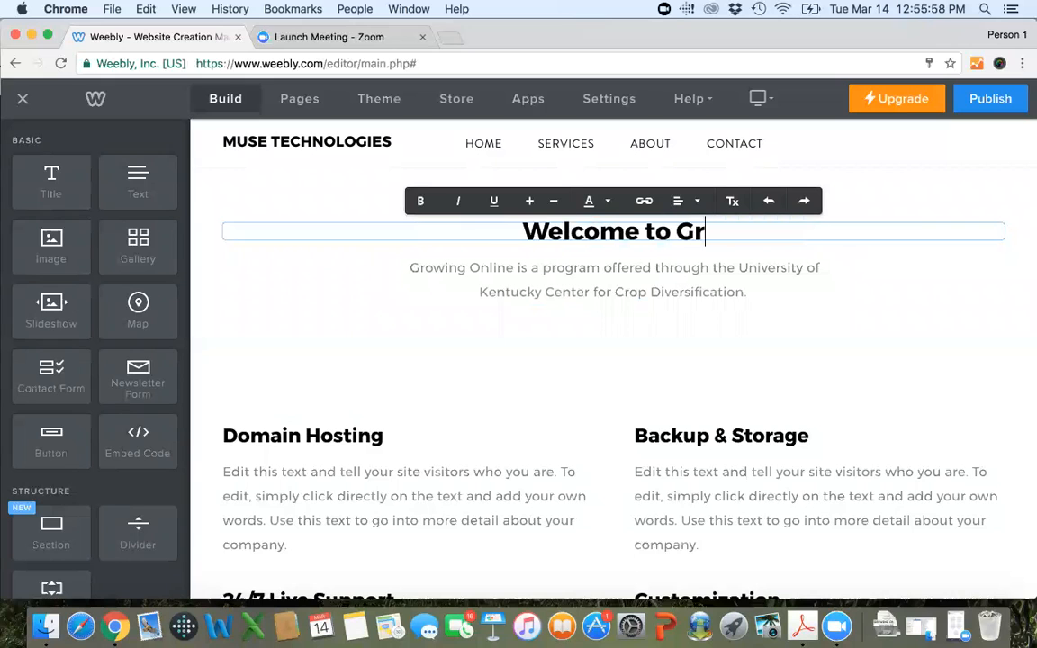
pyautogui.write('owing Online')
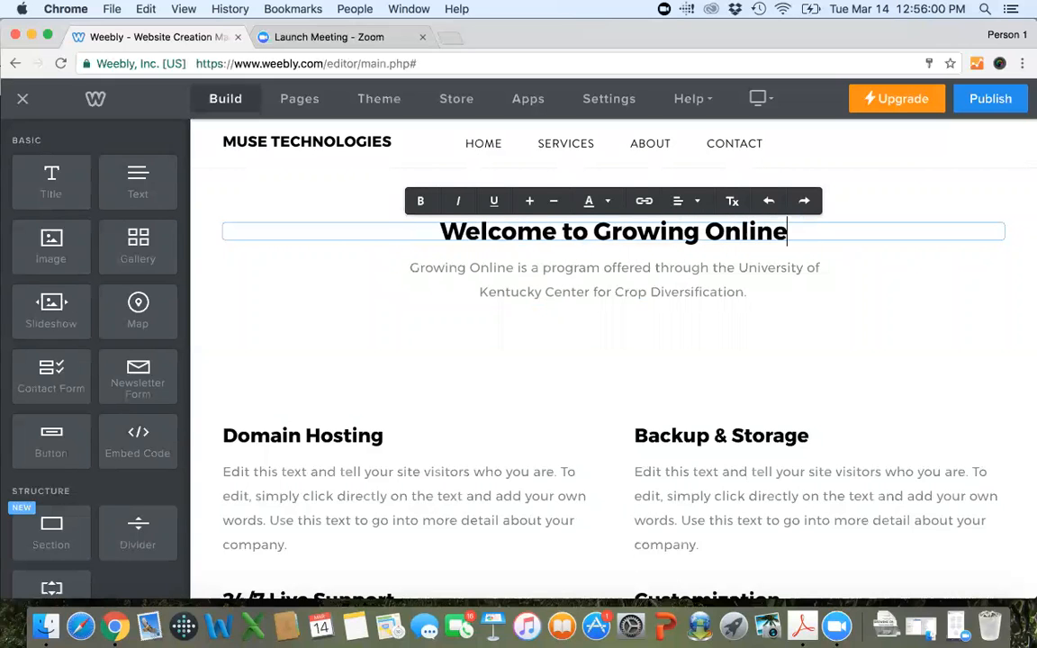
pyautogui.click(743, 363)
# Delete the Services page from the website and confirm the deletion.
pyautogui.scroll(3, 743, 363)
pyautogui.scroll(3, 743, 363)
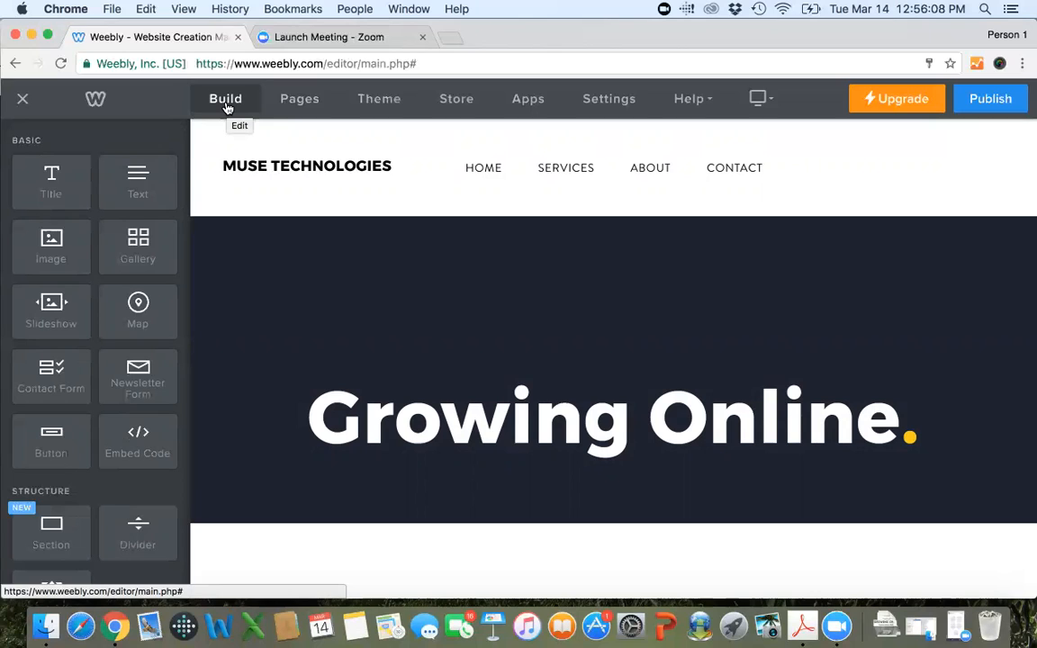
pyautogui.click(298, 101)
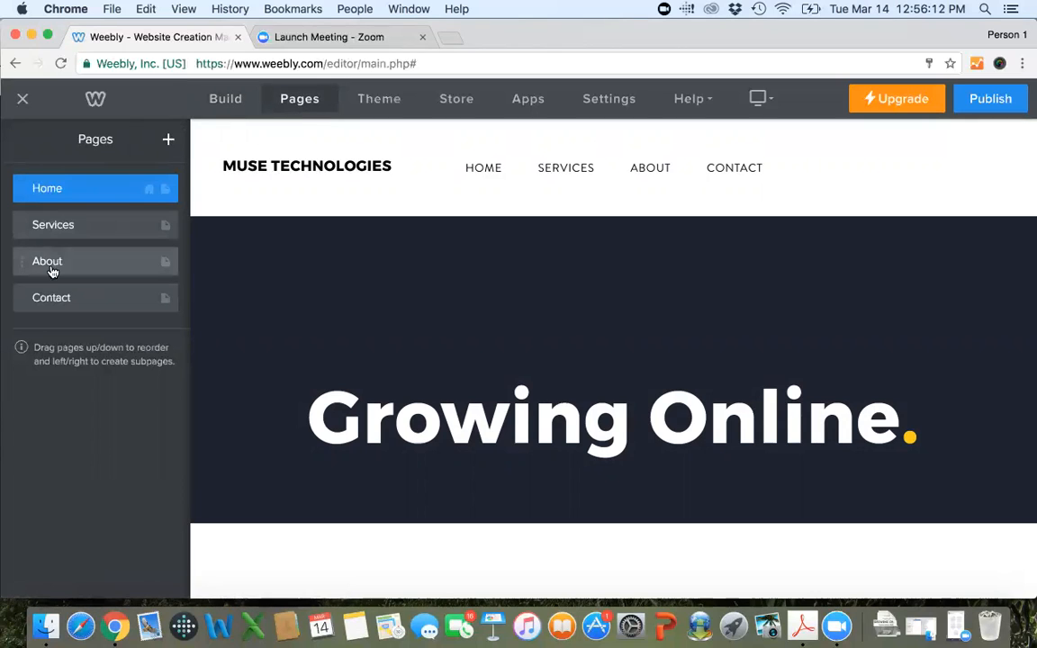
pyautogui.click(78, 225)
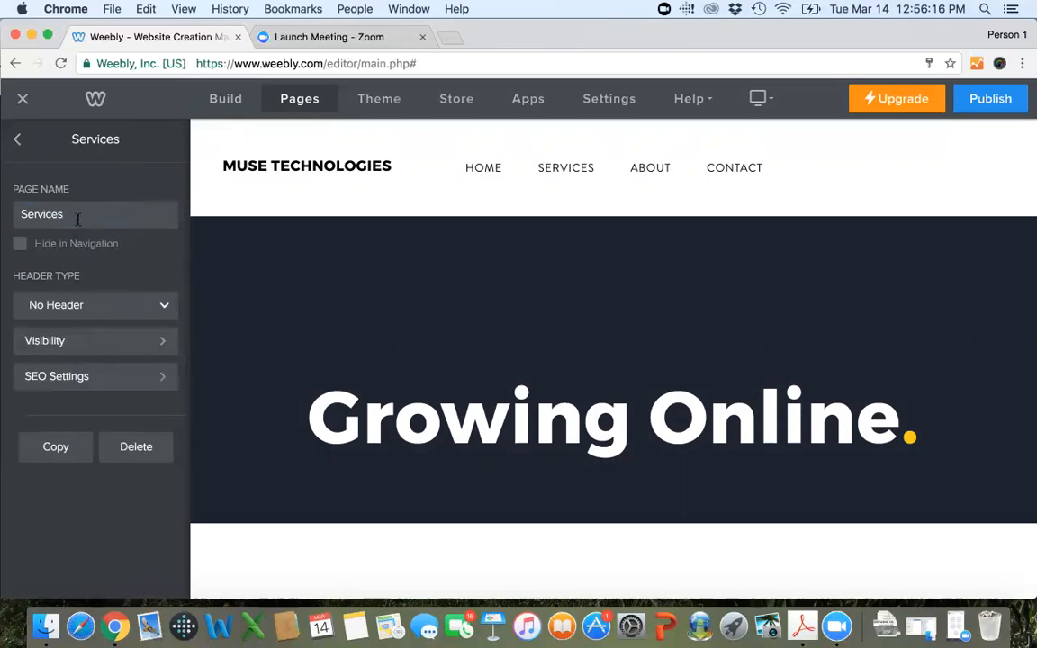
pyautogui.click(16, 138)
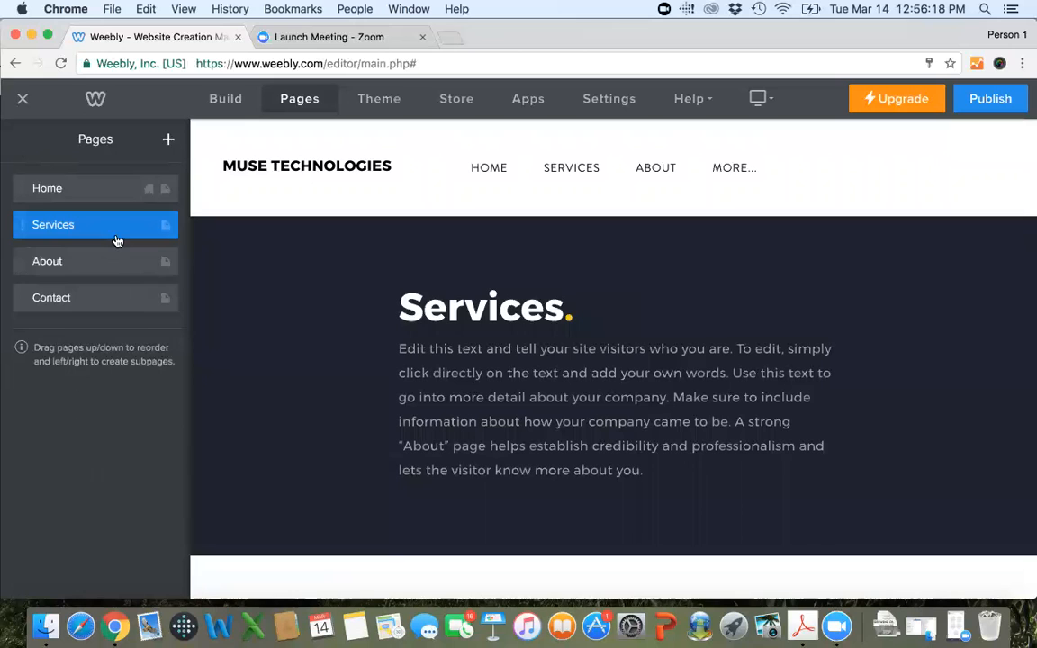
pyautogui.click(119, 229)
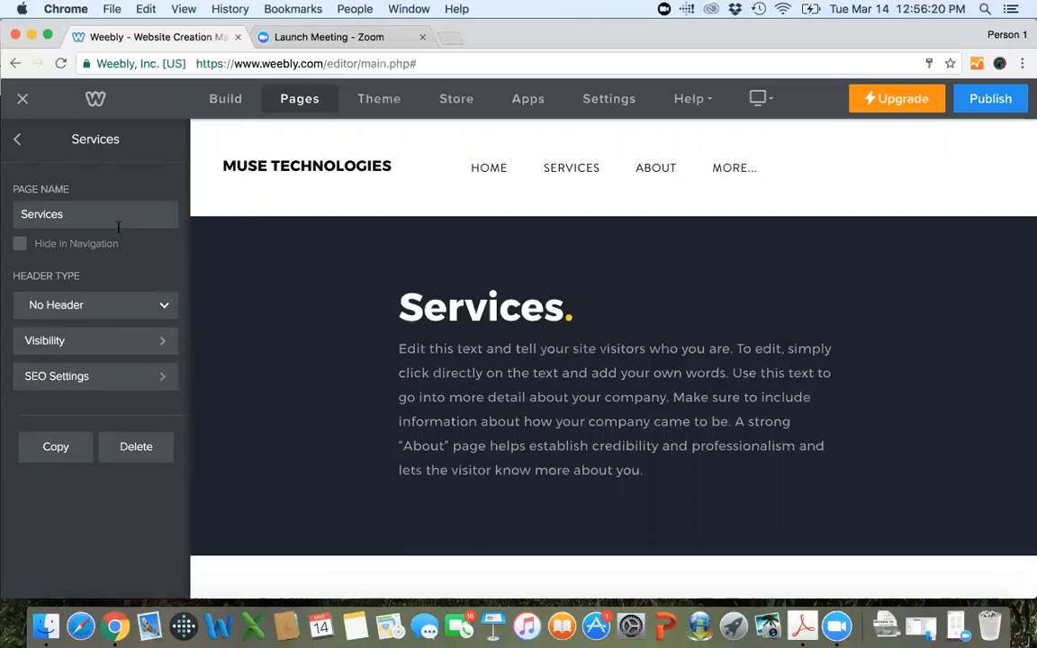
pyautogui.click(126, 452)
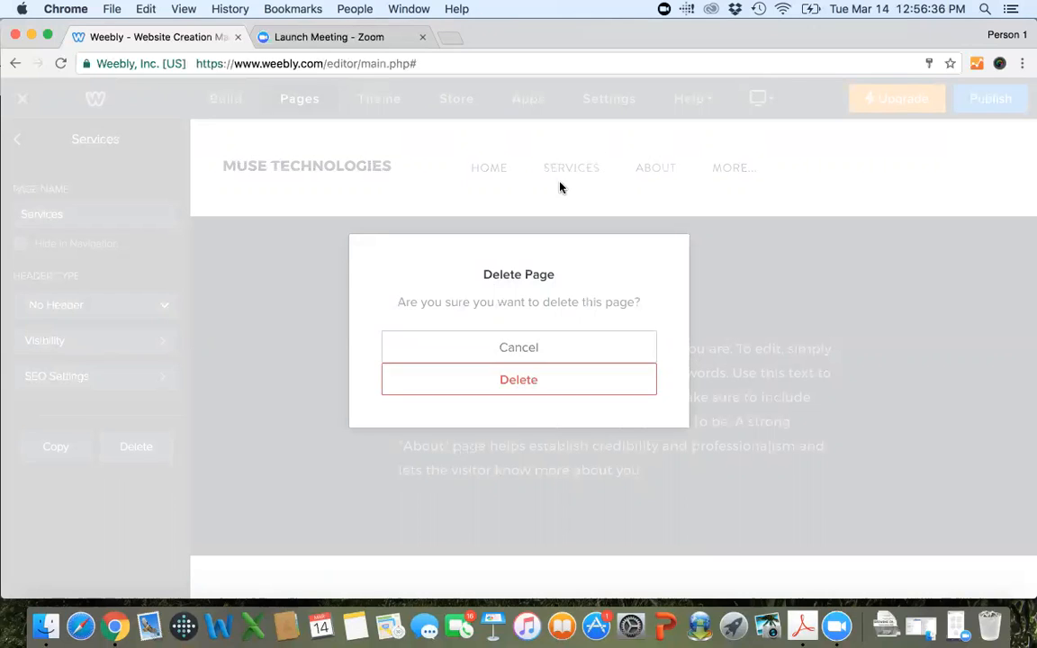
pyautogui.click(539, 381)
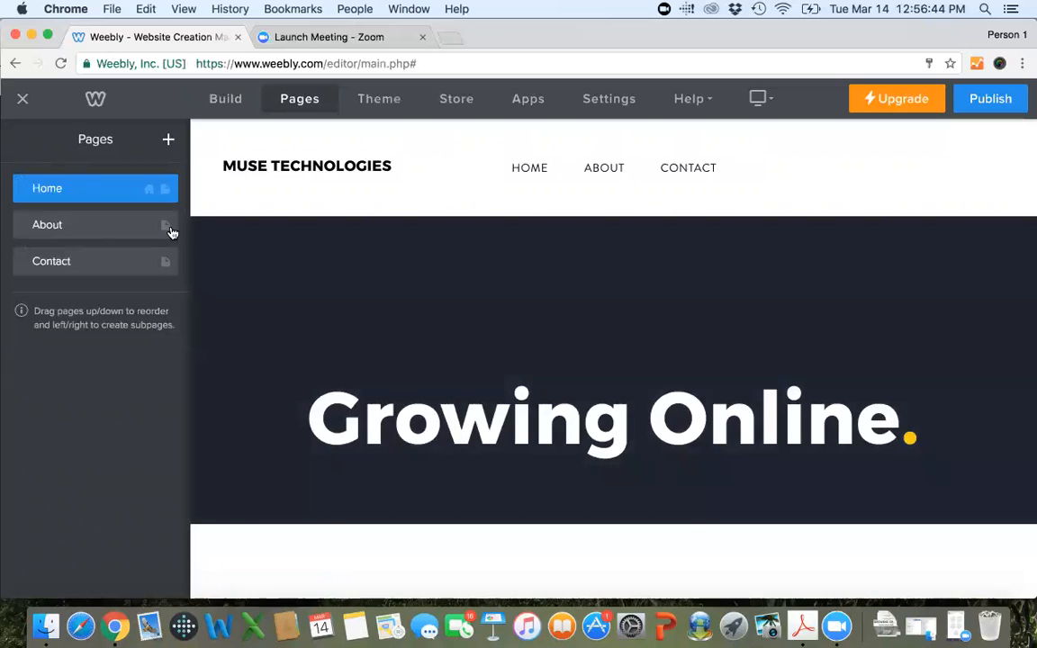
# Add a new standard page to the site and name it "Products".
pyautogui.click(169, 139)
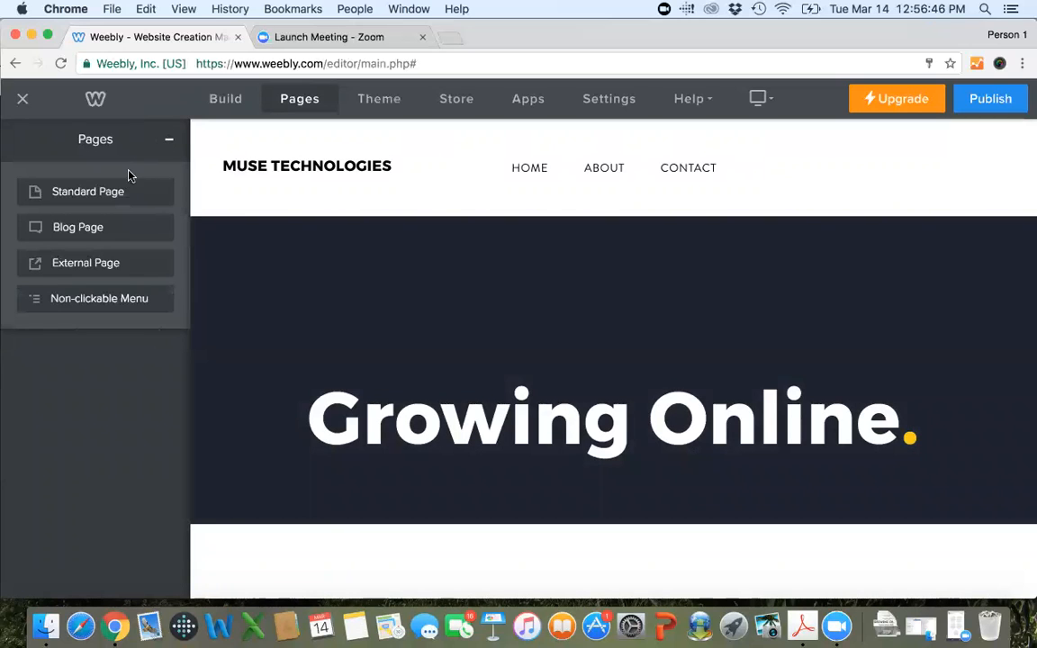
pyautogui.click(167, 140)
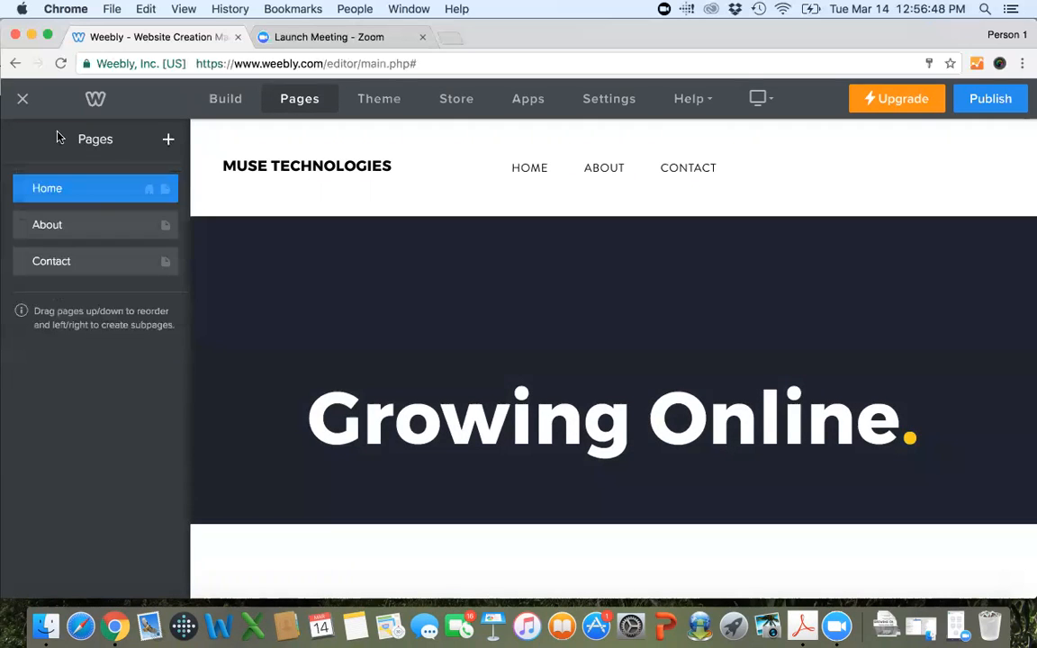
pyautogui.click(169, 141)
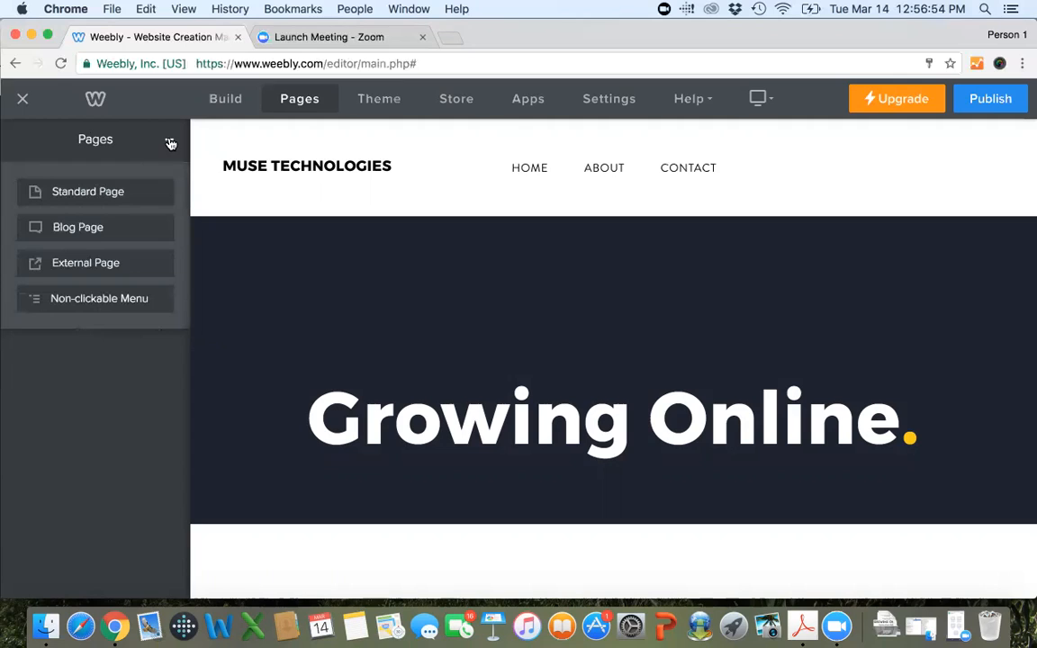
pyautogui.click(115, 194)
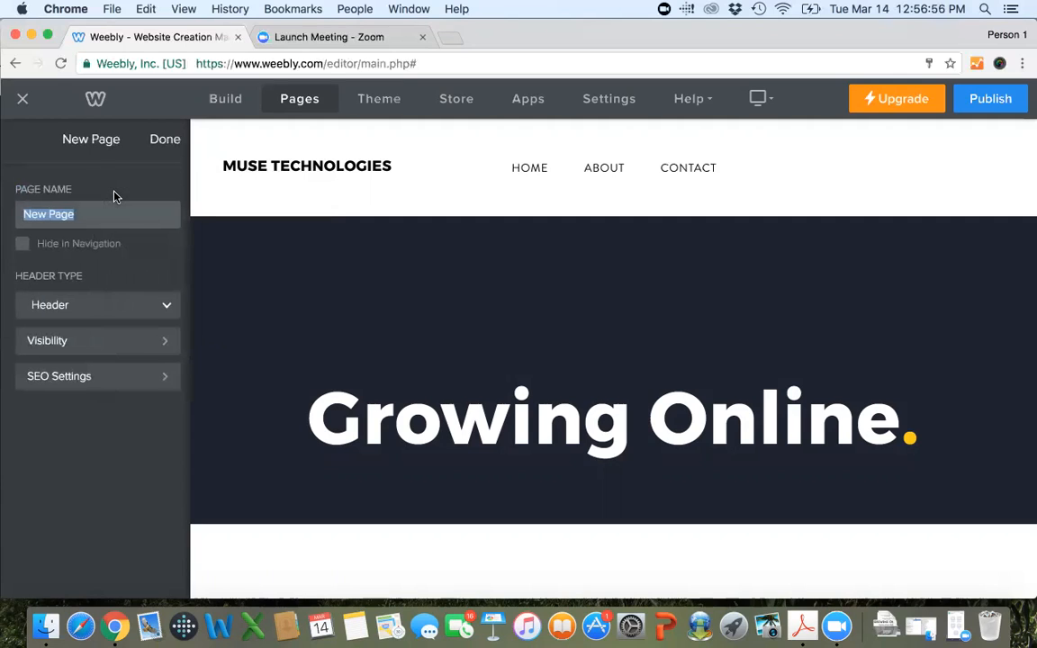
pyautogui.write('Products')
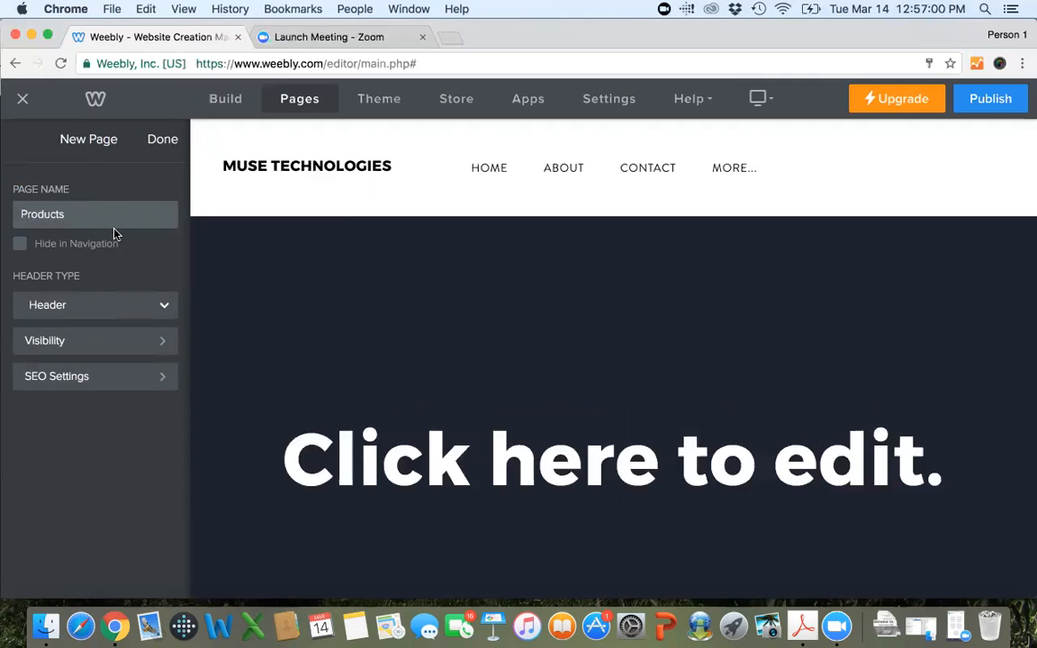
# Compare the No Header, Header and Splash header types on the Products page and settle on No Header.
pyautogui.click(162, 311)
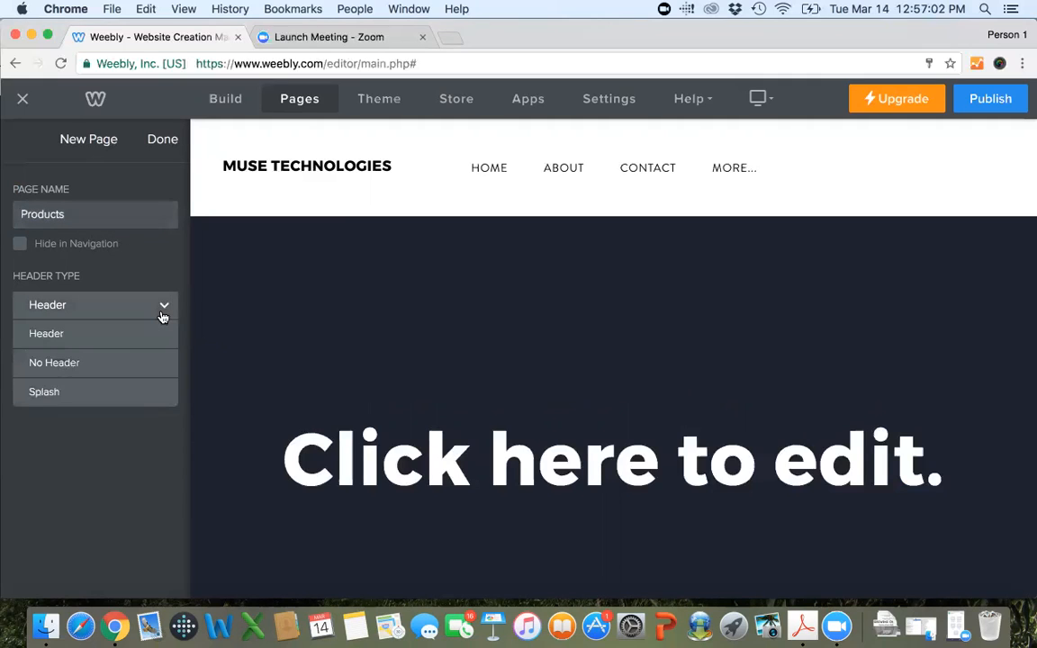
pyautogui.click(134, 362)
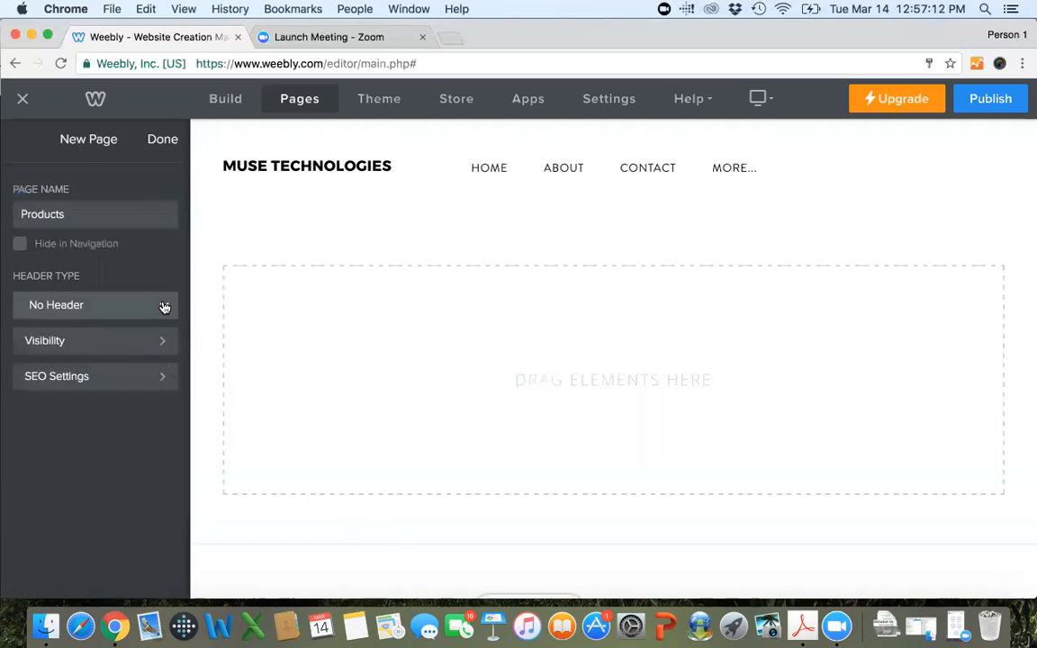
pyautogui.click(162, 304)
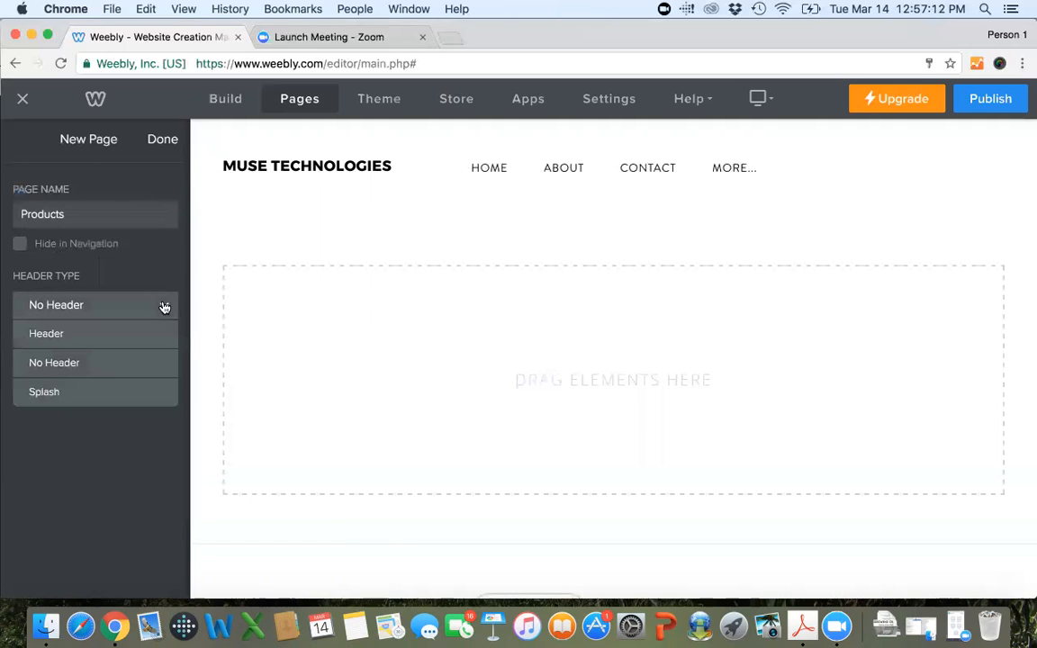
pyautogui.click(132, 332)
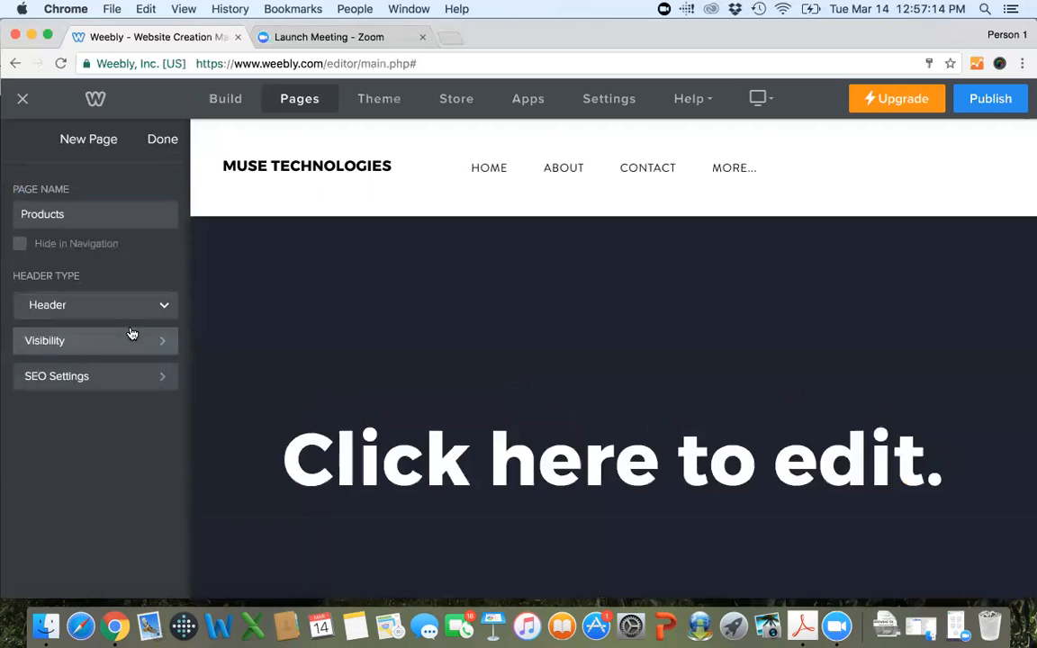
pyautogui.scroll(-5, 466, 477)
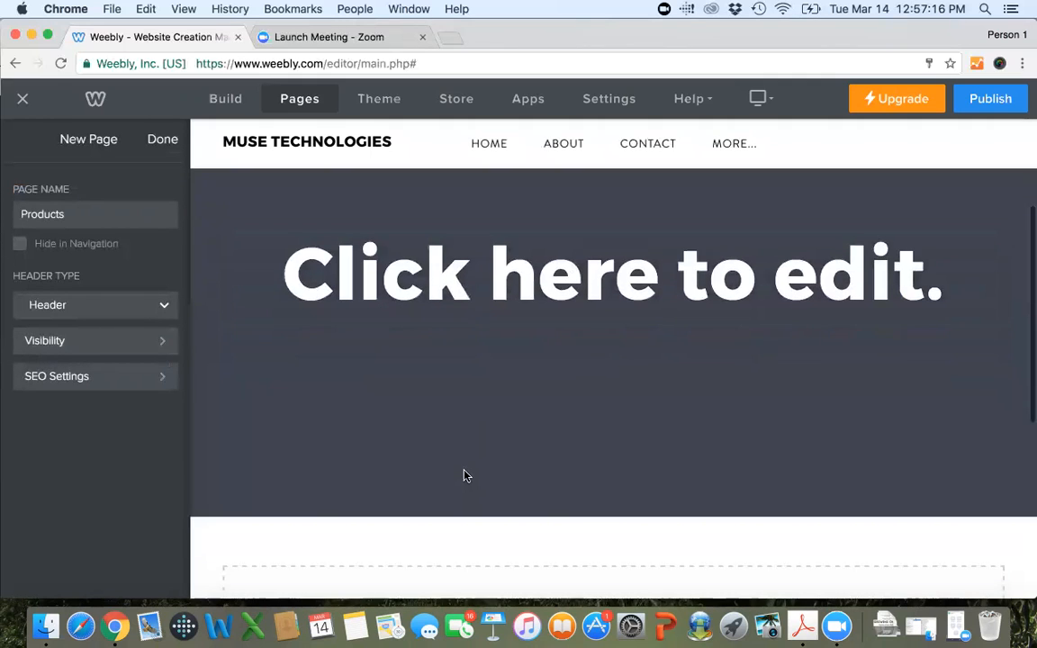
pyautogui.scroll(5, 465, 477)
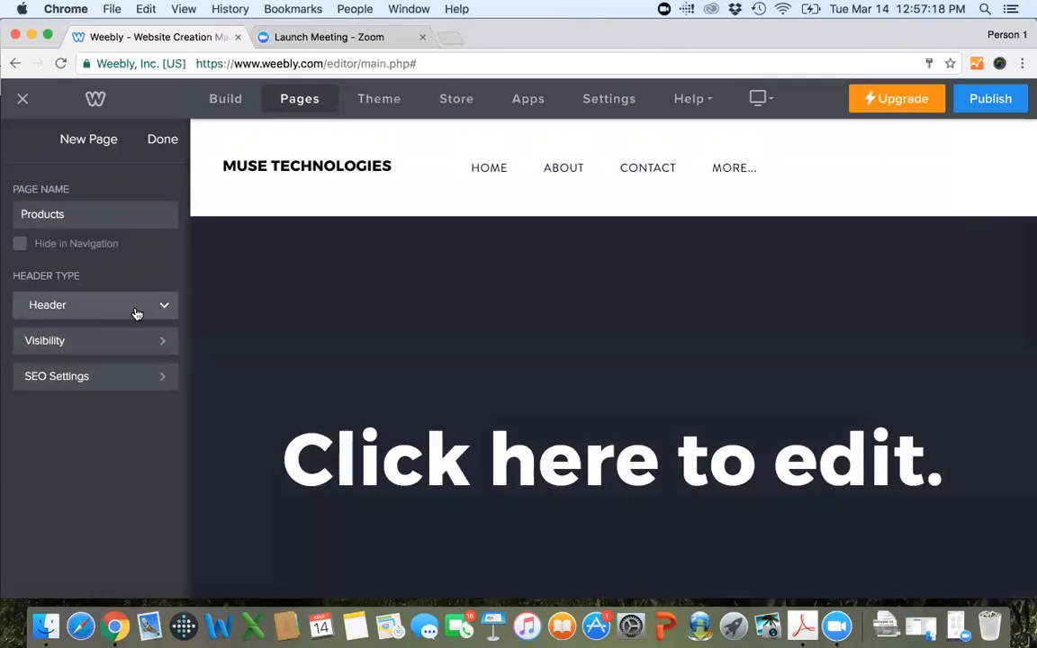
pyautogui.click(137, 306)
pyautogui.click(102, 386)
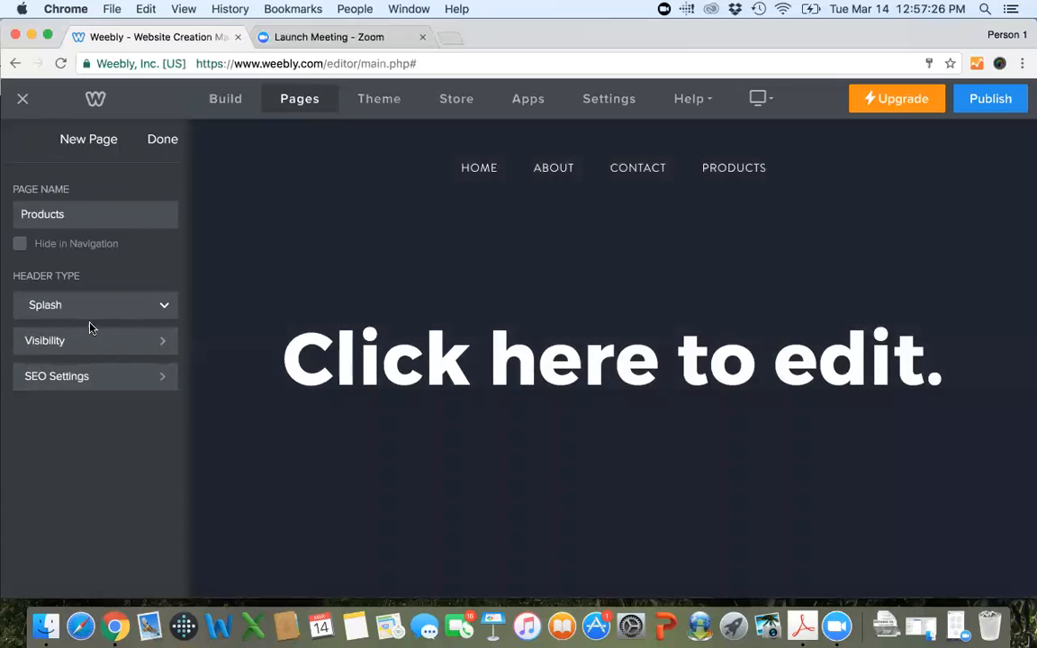
pyautogui.click(103, 311)
pyautogui.click(85, 360)
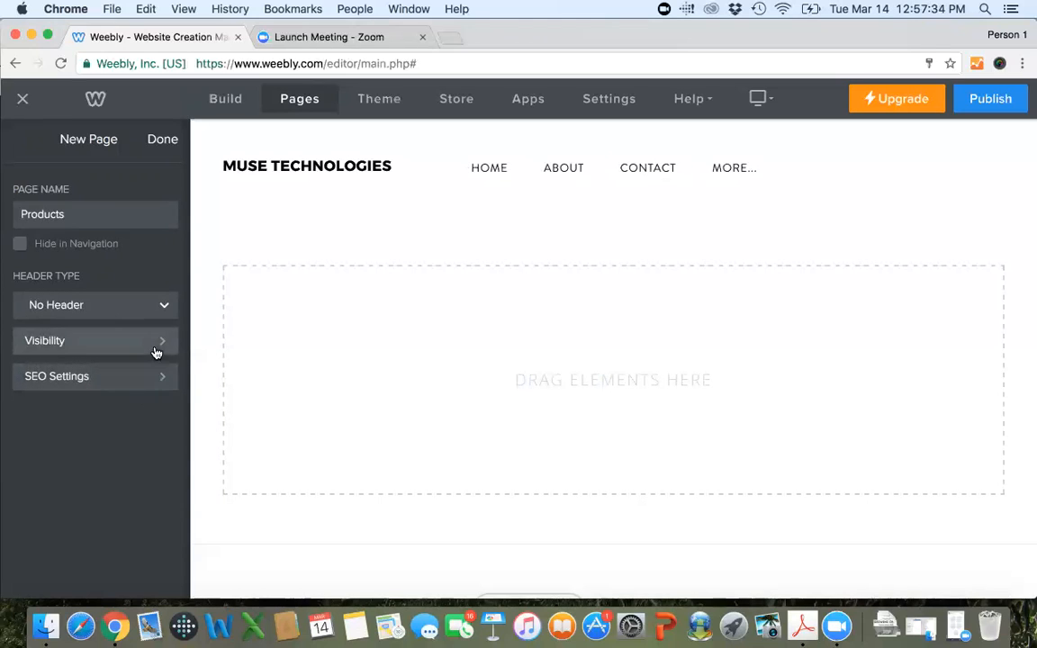
# Examine the visibility options available for the Products page and return to its page settings.
pyautogui.click(155, 349)
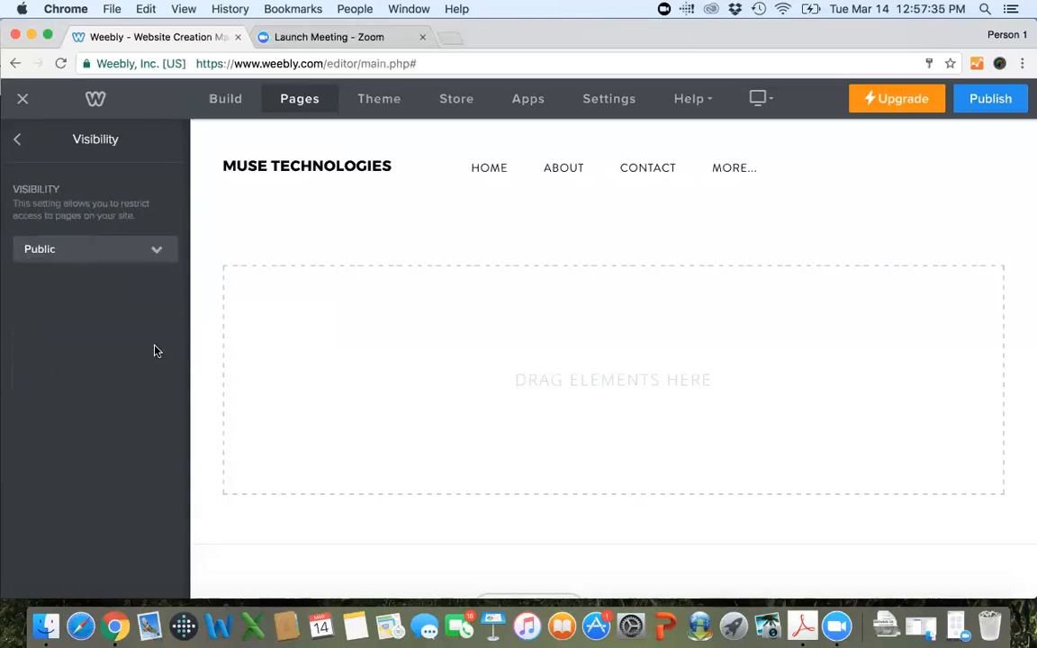
pyautogui.click(163, 252)
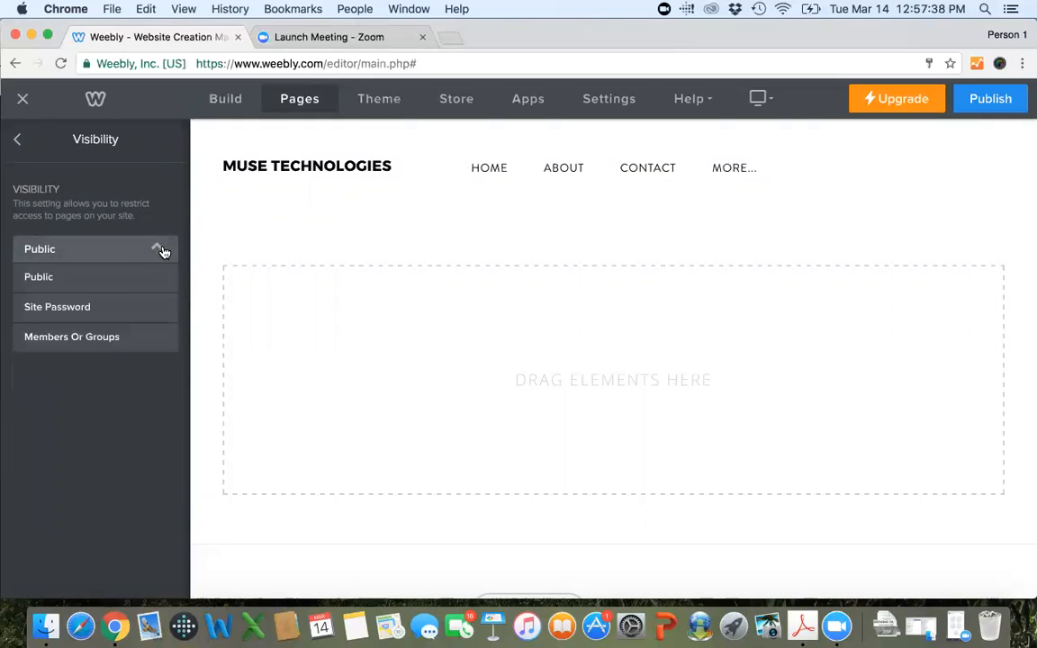
pyautogui.click(162, 252)
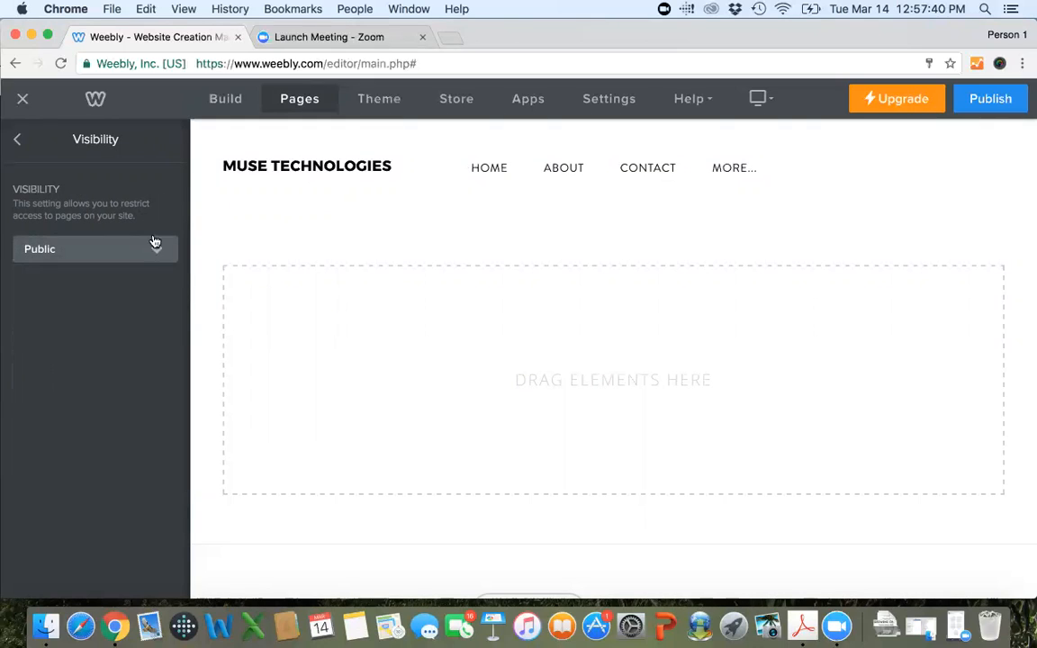
pyautogui.click(13, 137)
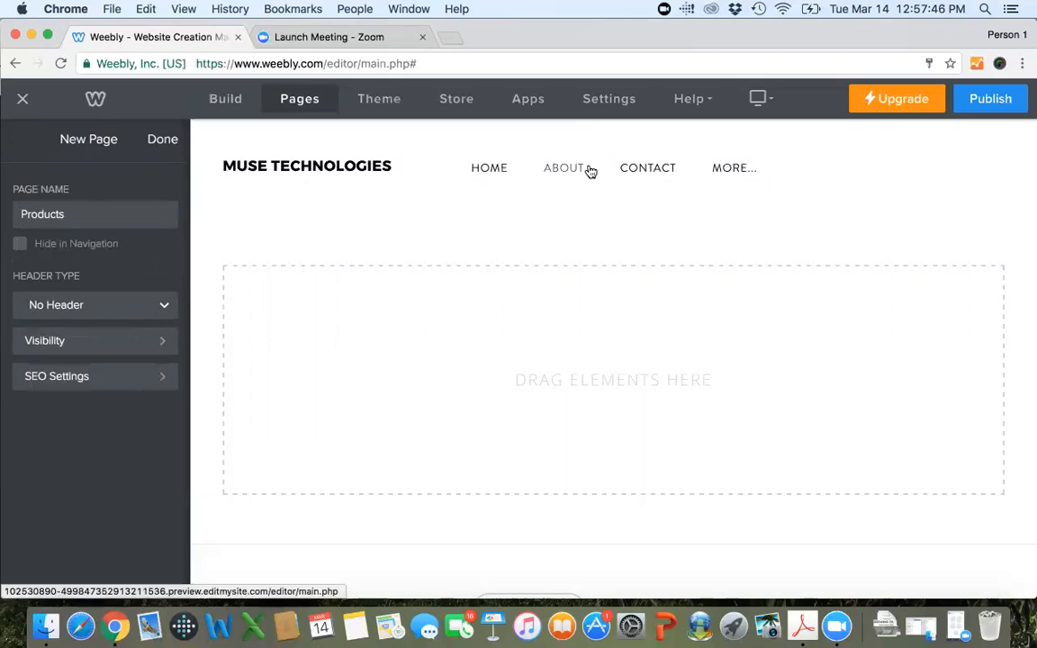
# Try hiding the Products page in the site navigation, then turn the hiding off again.
pyautogui.moveTo(725, 166)
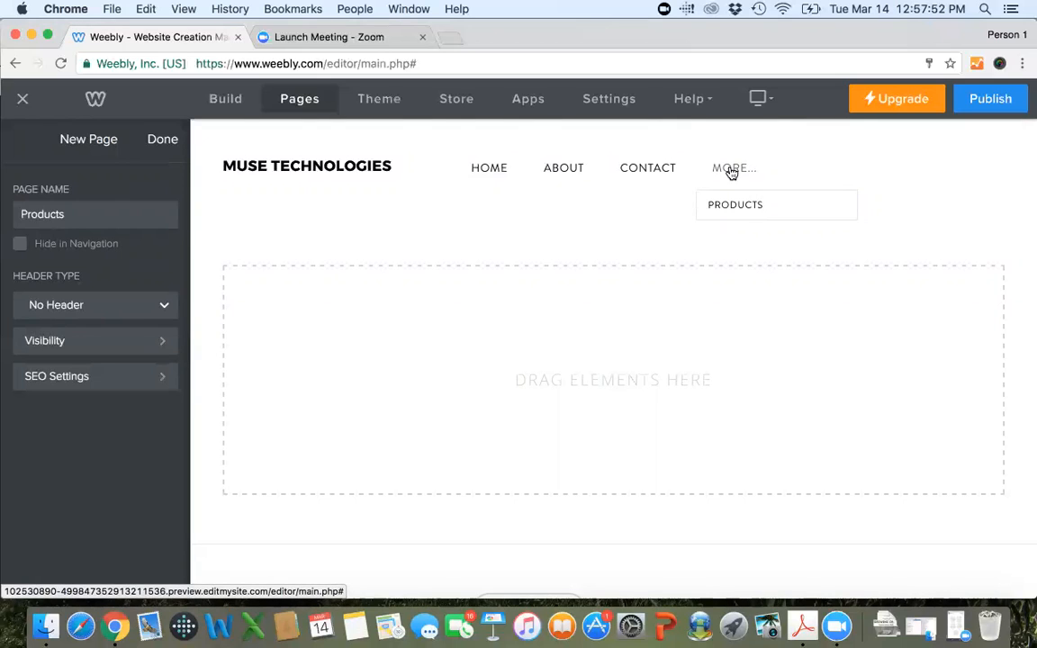
pyautogui.click(20, 244)
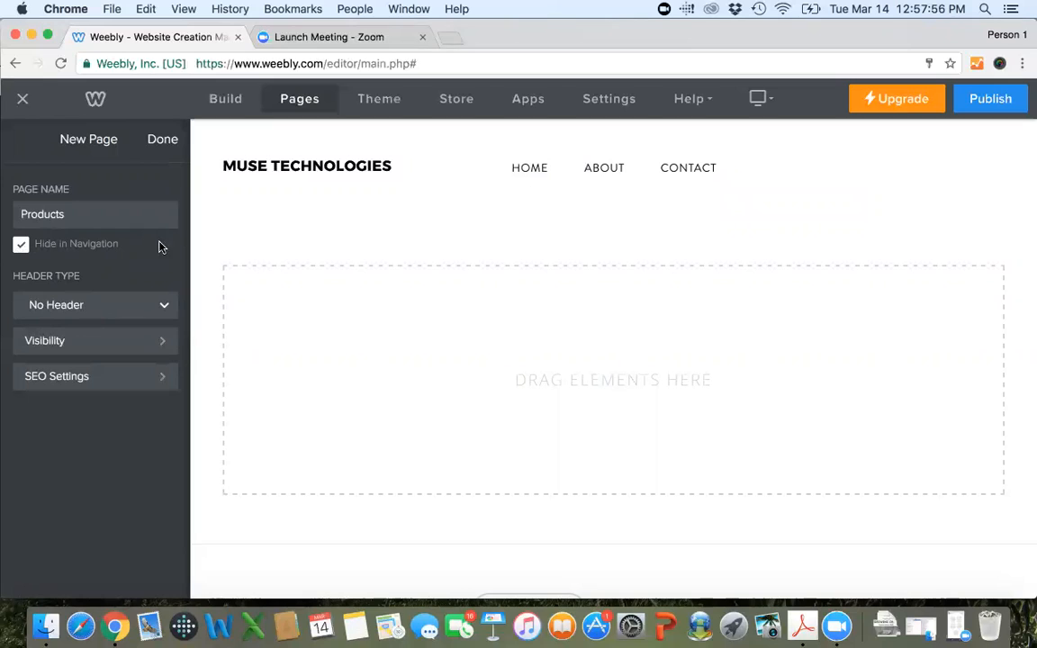
pyautogui.click(19, 251)
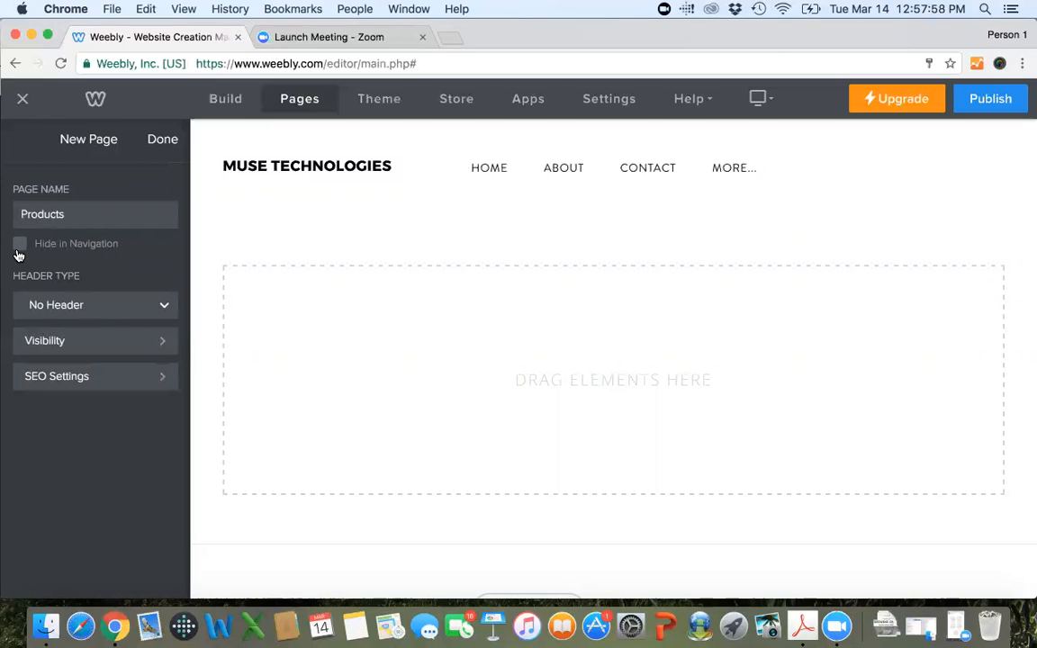
# Finish the Products page's settings and move the page above Contact in the page order.
pyautogui.click(162, 138)
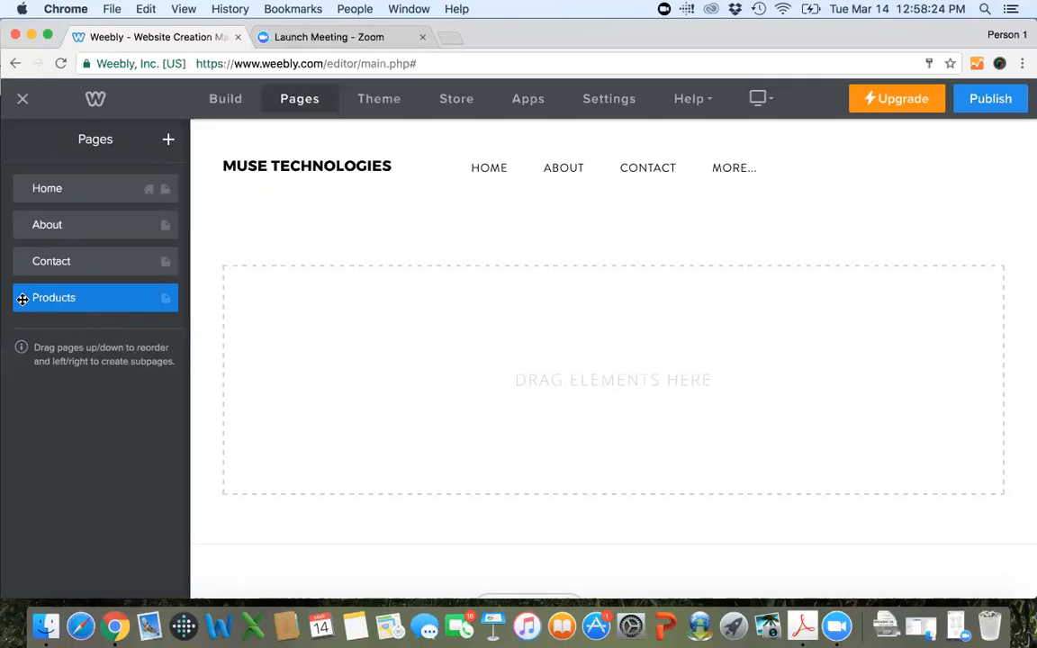
pyautogui.moveTo(23, 299); pyautogui.dragTo(24, 269)
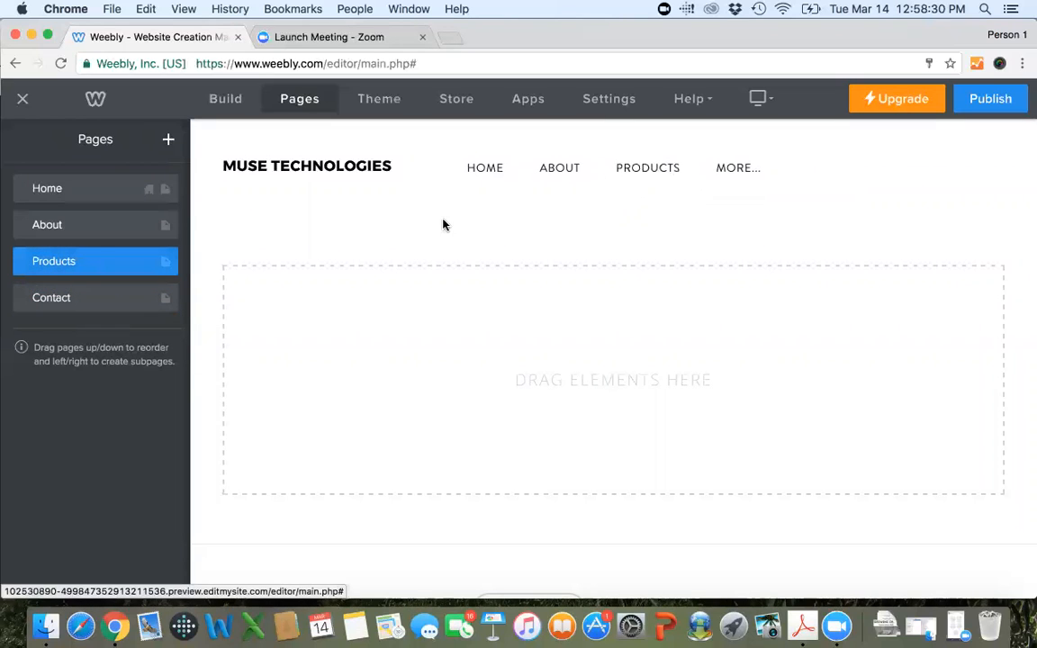
# Make the Products and Contact pages subpages of the About page.
pyautogui.moveTo(23, 260); pyautogui.dragTo(47, 262)
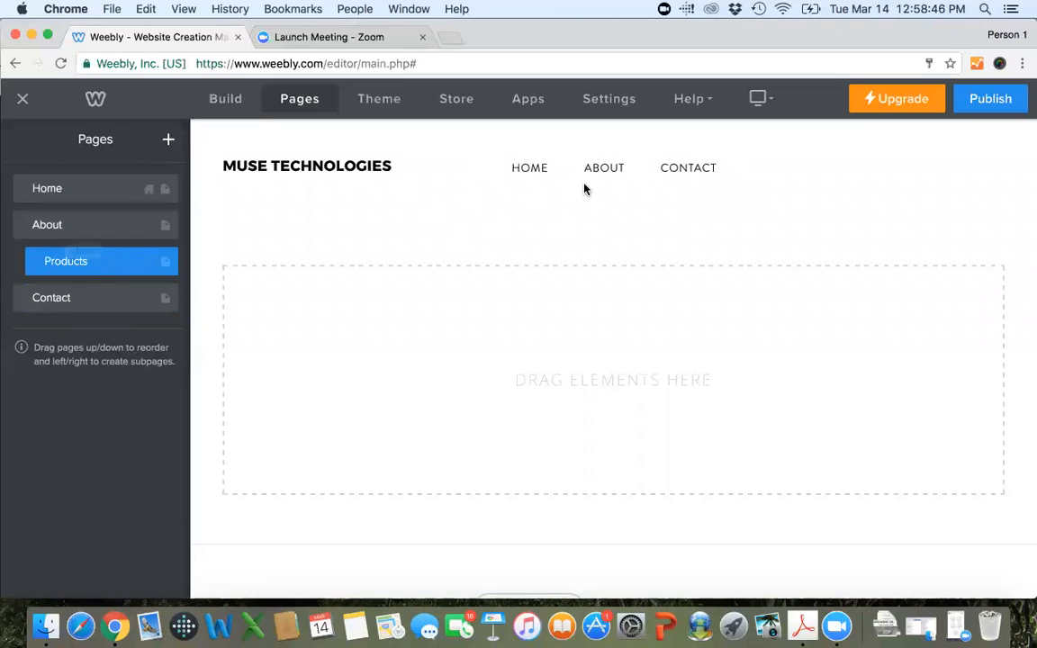
pyautogui.moveTo(597, 175)
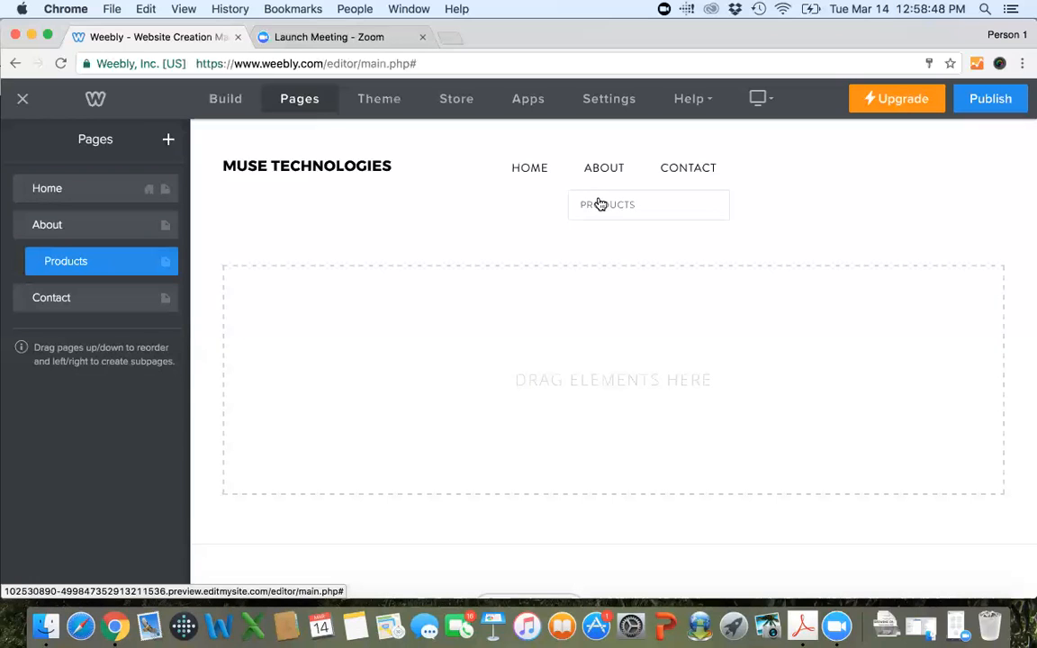
pyautogui.click(592, 203)
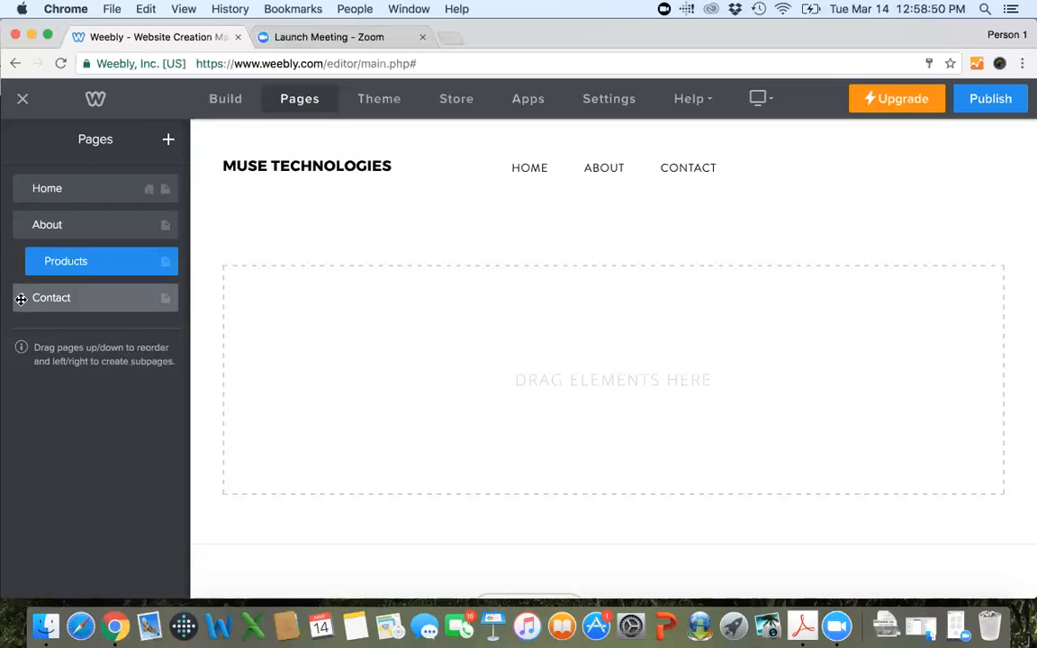
pyautogui.moveTo(20, 299); pyautogui.dragTo(34, 297)
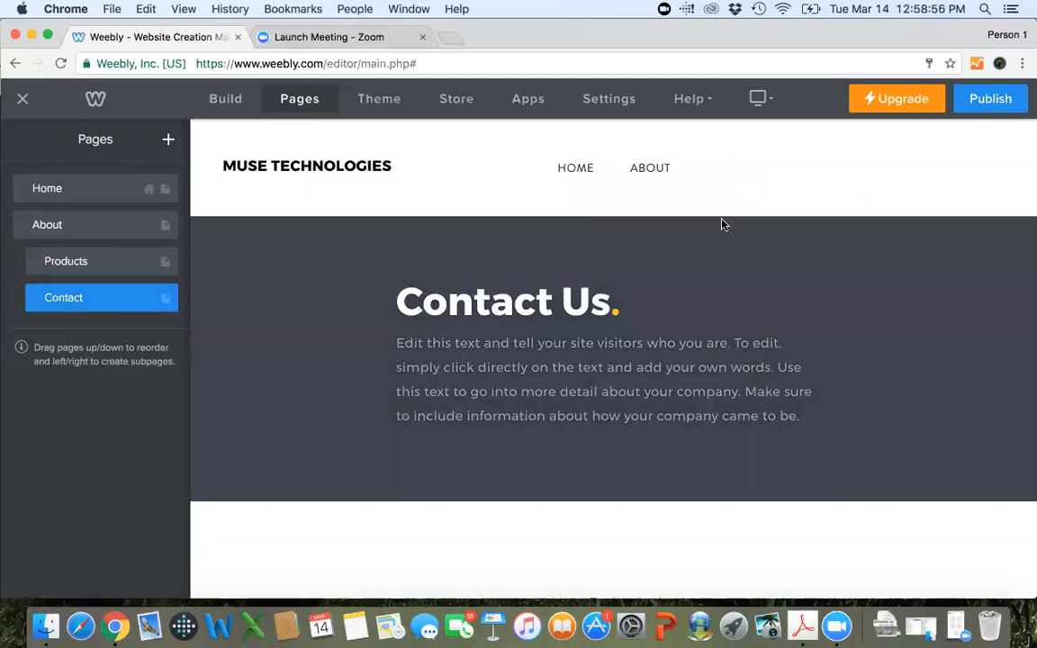
# Add a blog page named "Our Blog" to the site and look over its layout.
pyautogui.moveTo(655, 170)
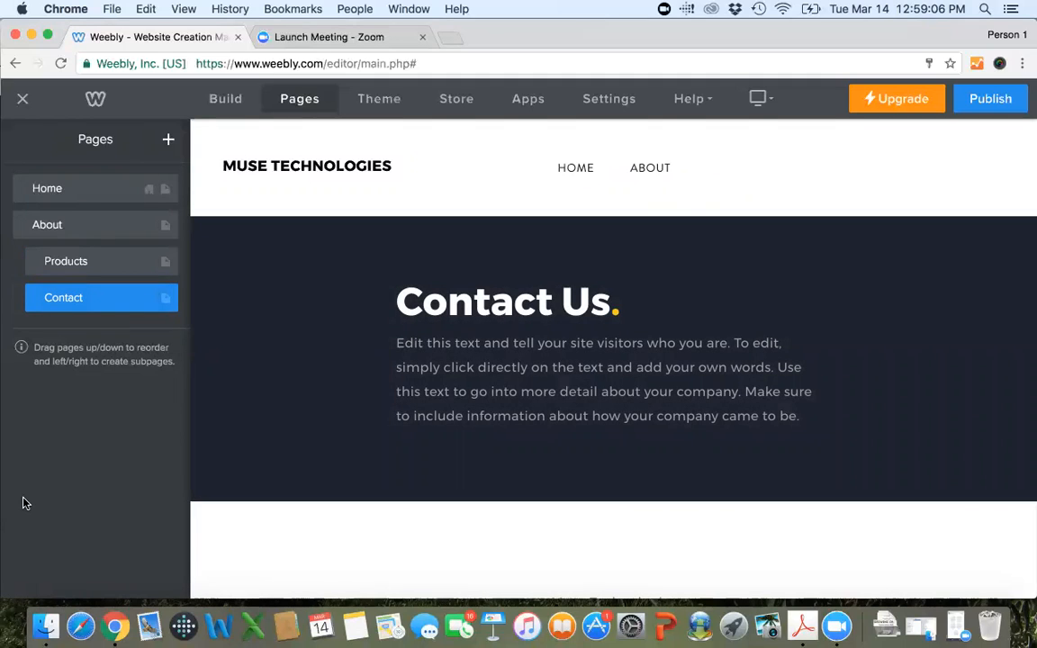
pyautogui.click(169, 141)
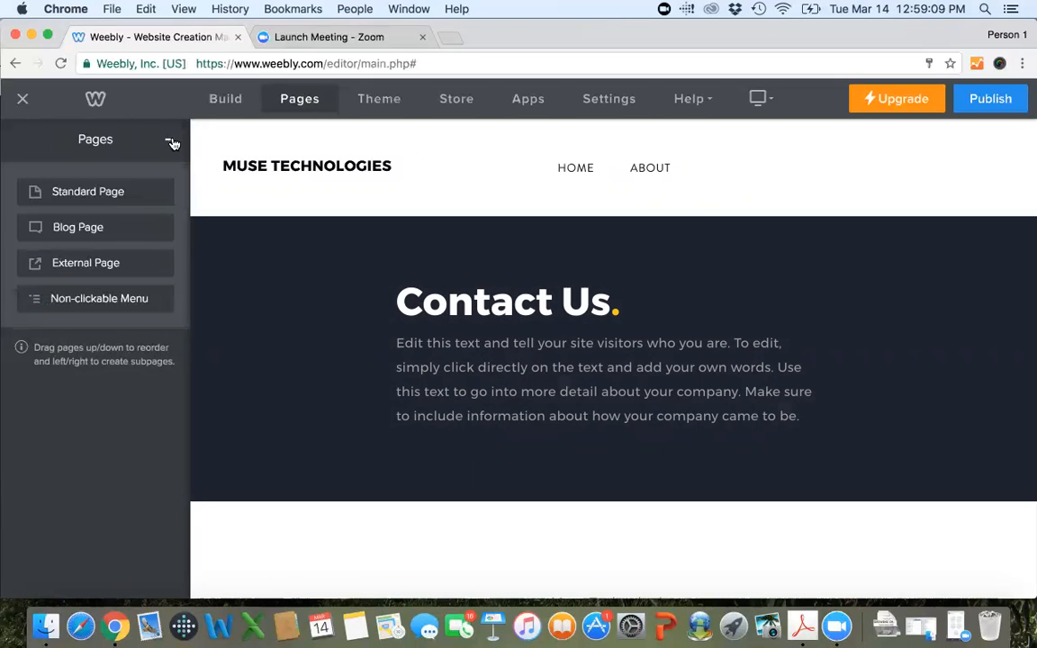
pyautogui.click(100, 231)
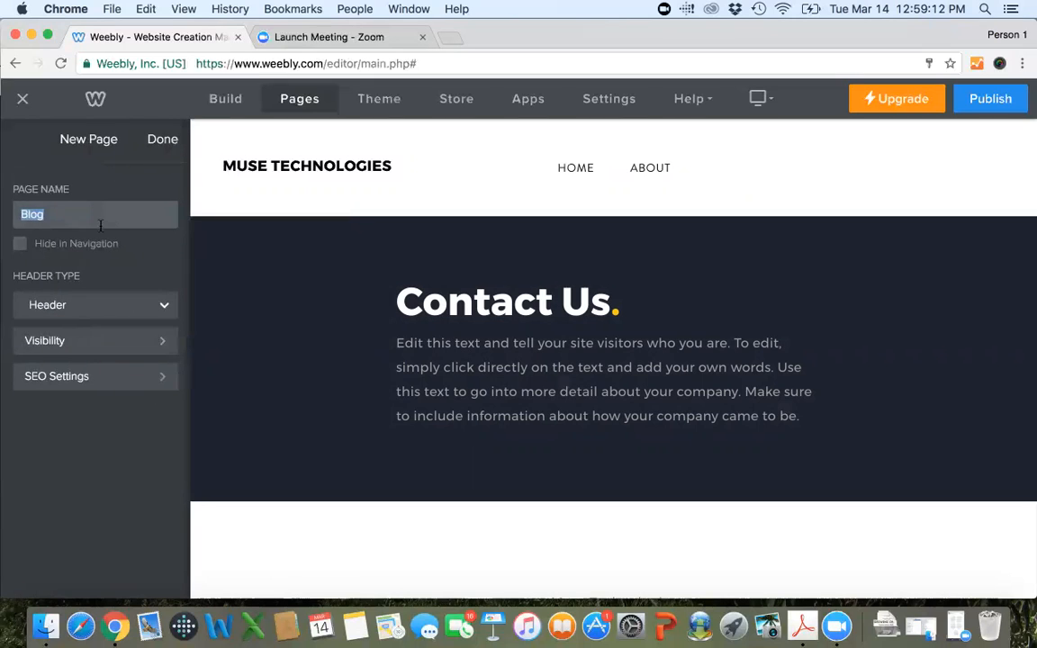
pyautogui.write('Our Blog')
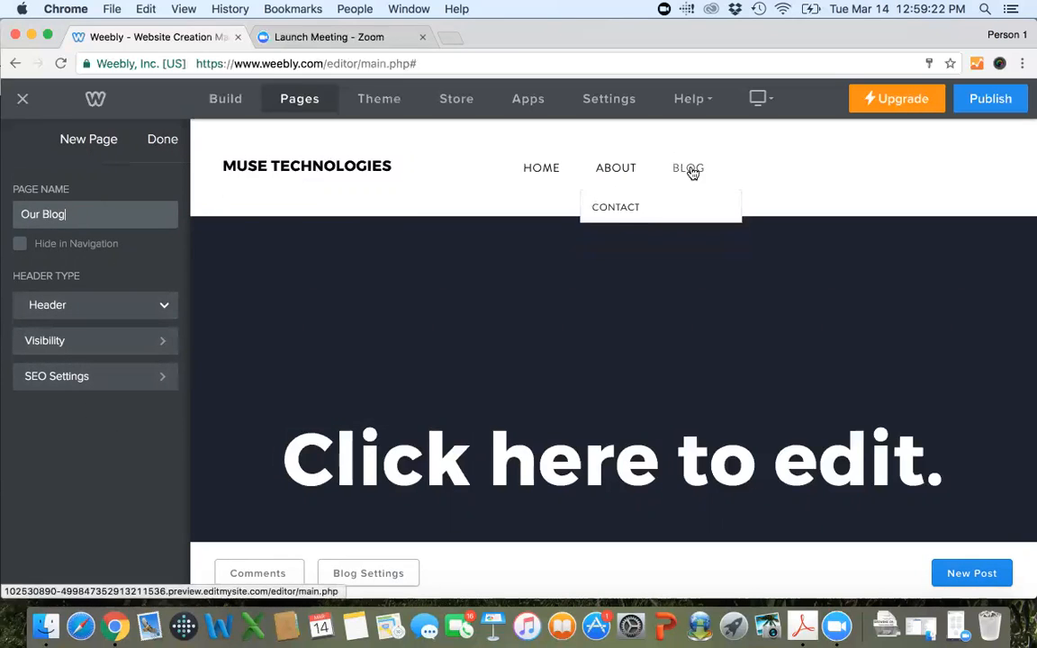
pyautogui.click(154, 141)
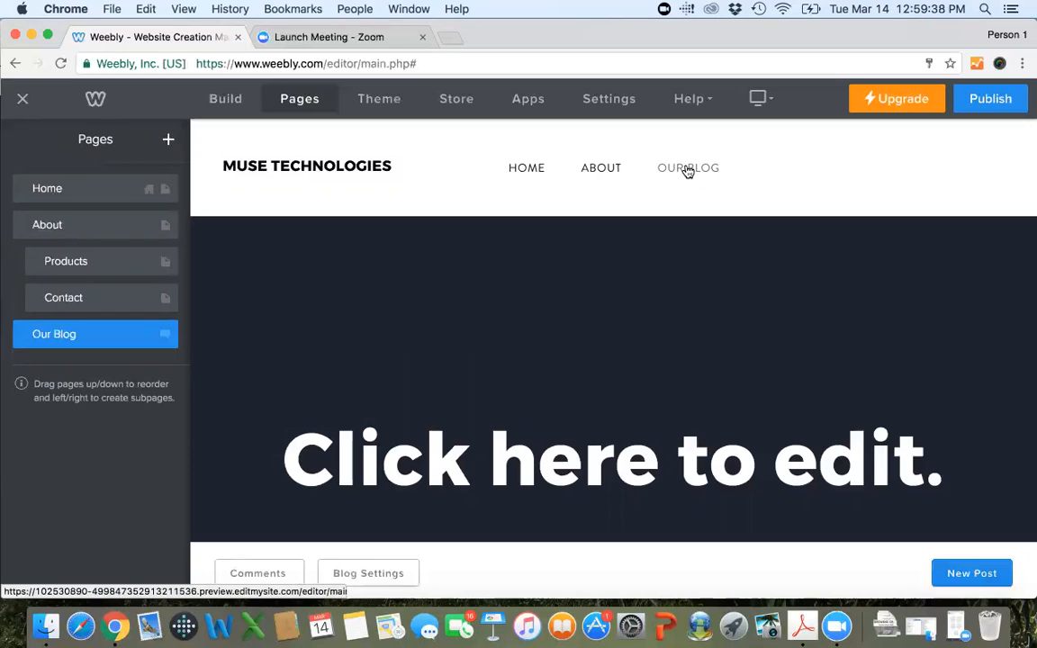
pyautogui.scroll(-5, 655, 259)
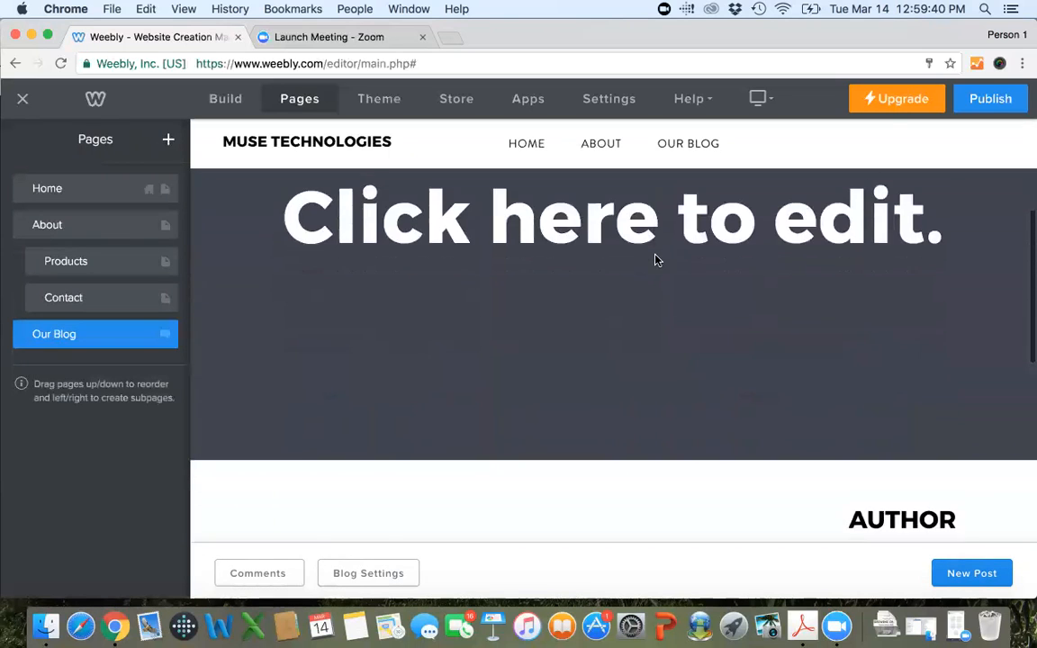
pyautogui.scroll(-3, 655, 259)
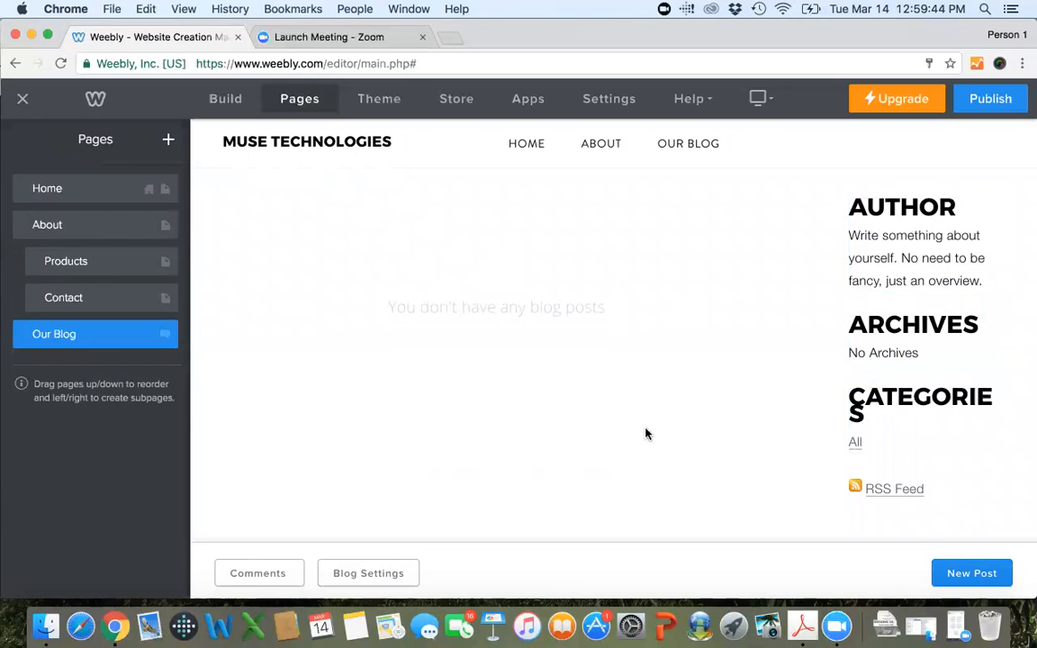
pyautogui.scroll(2, 494, 272)
pyautogui.scroll(-4, 494, 272)
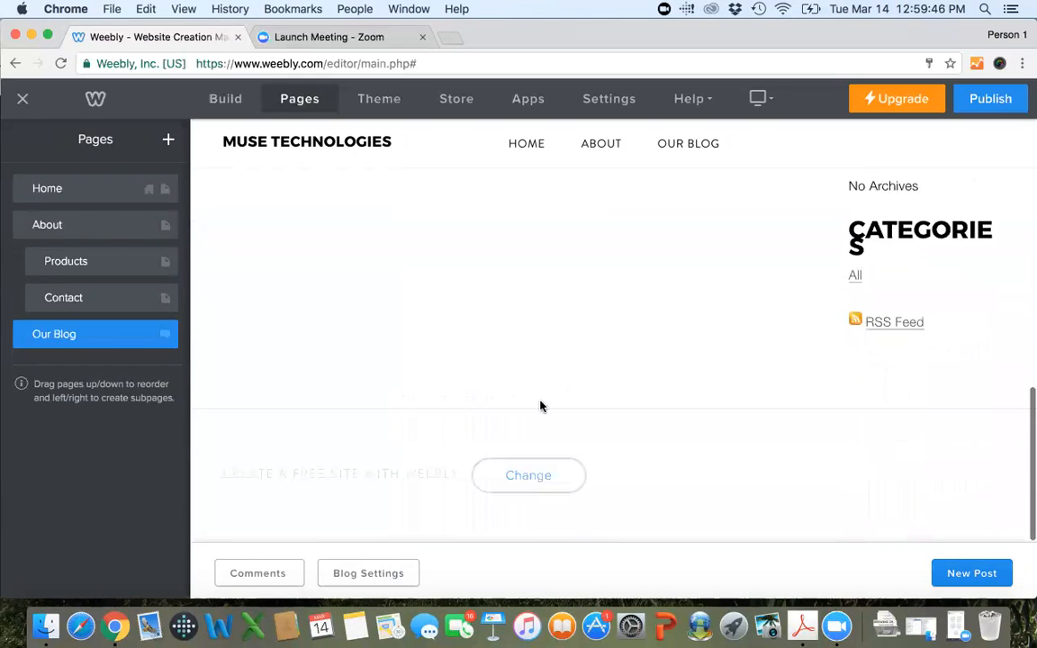
pyautogui.scroll(8, 580, 353)
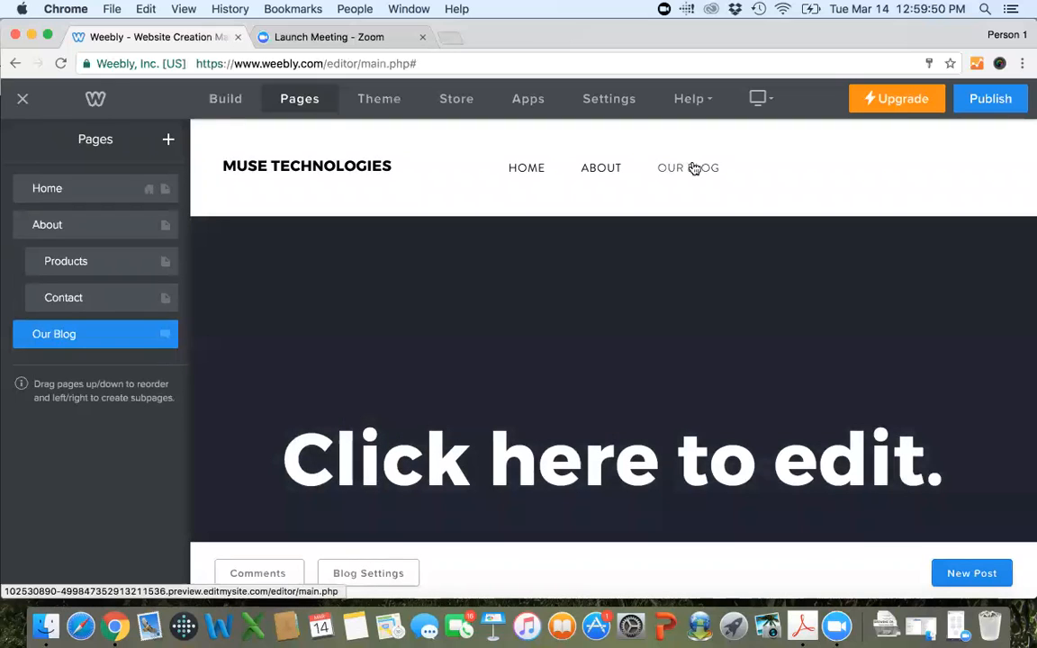
# Try hiding the Our Blog page in the navigation, turn the hiding off again, and delete the page.
pyautogui.click(89, 340)
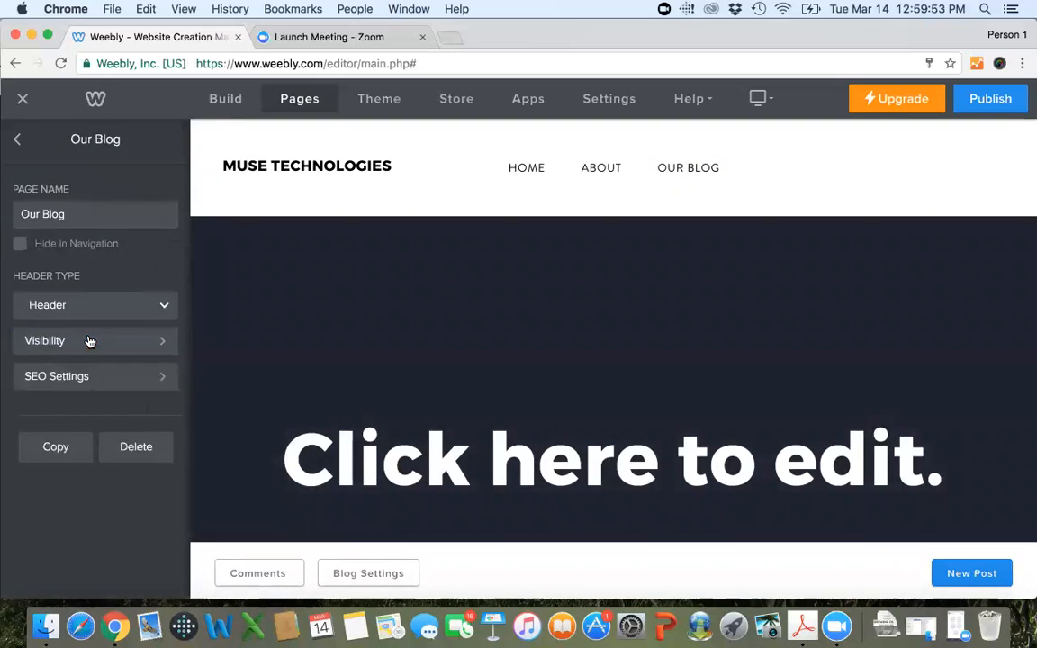
pyautogui.click(19, 246)
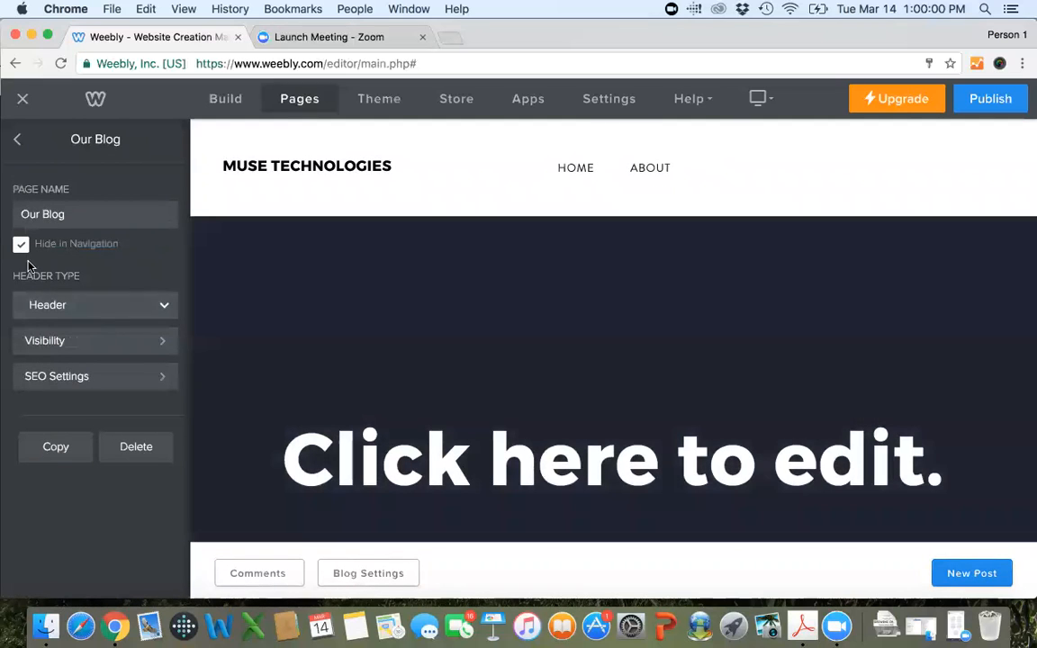
pyautogui.click(21, 248)
pyautogui.click(134, 446)
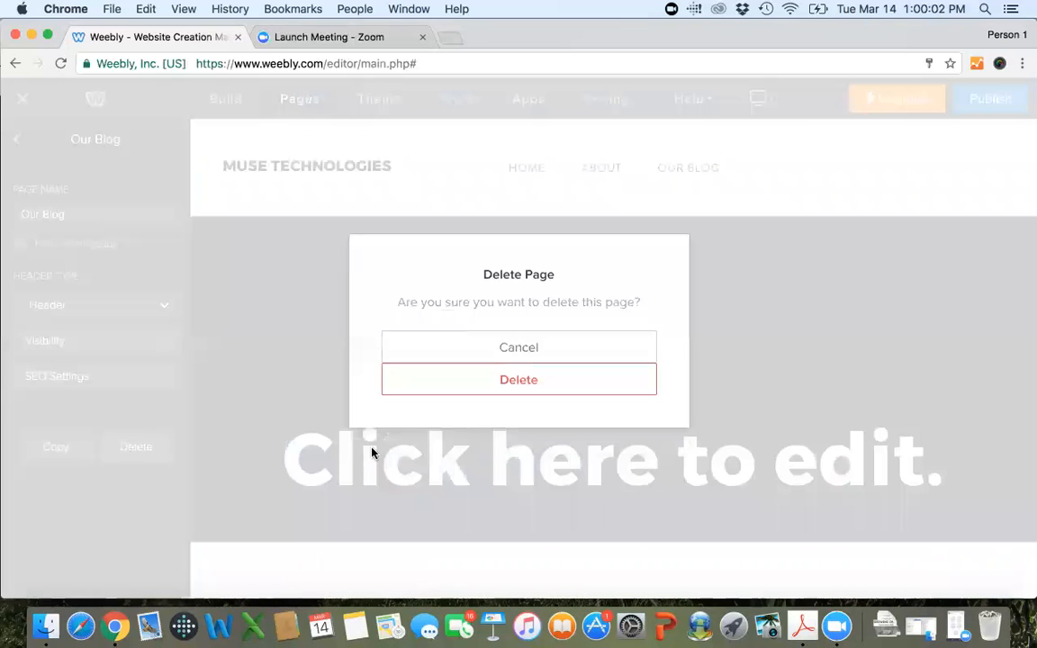
pyautogui.click(510, 382)
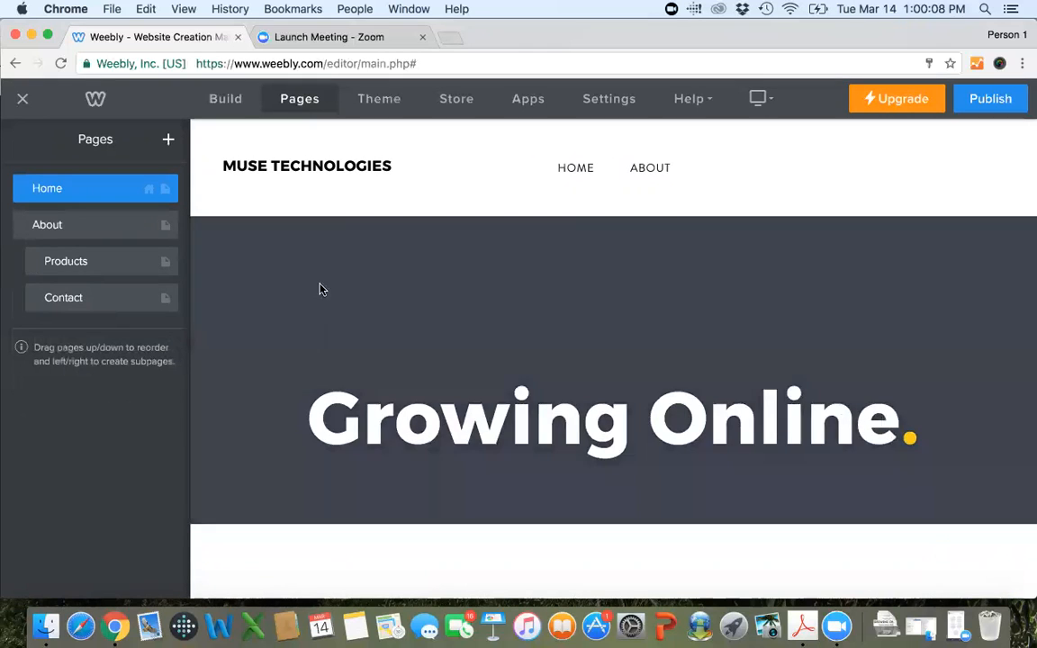
# Preview the Travellin - Dusk 2 theme from the Theme Gallery, then return to the editor without choosing it.
pyautogui.moveTo(342, 166)
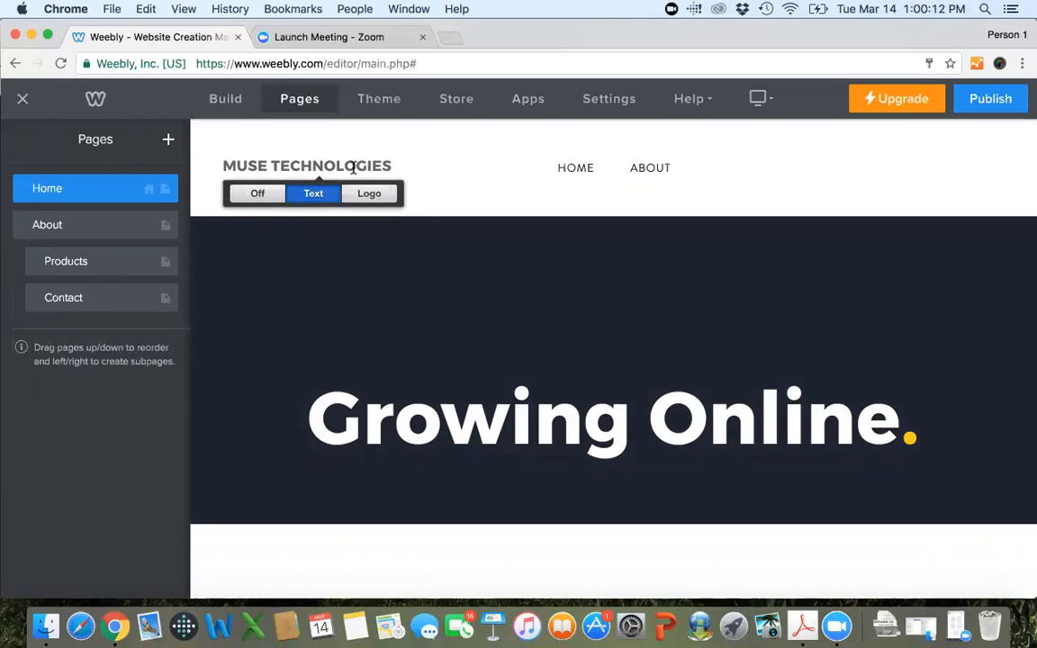
pyautogui.click(379, 101)
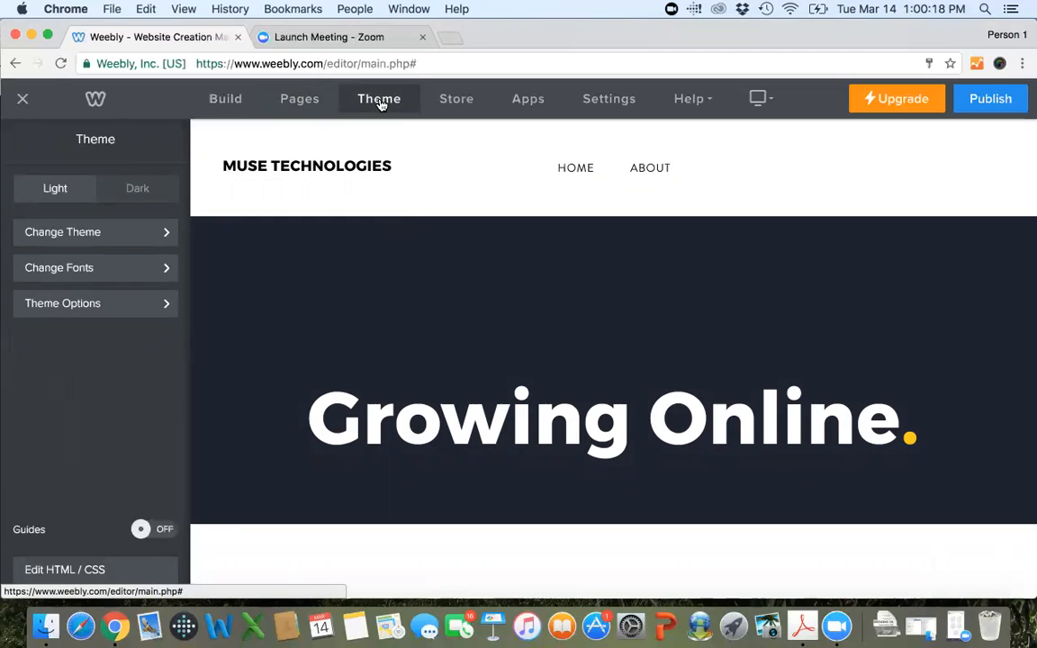
pyautogui.click(136, 243)
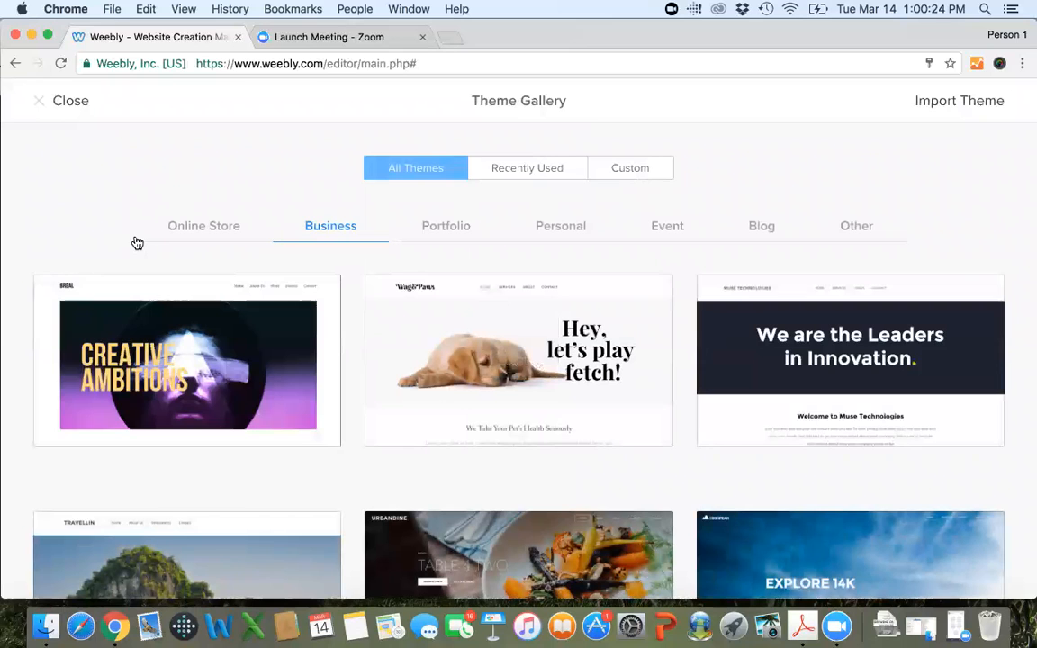
pyautogui.scroll(-5, 347, 365)
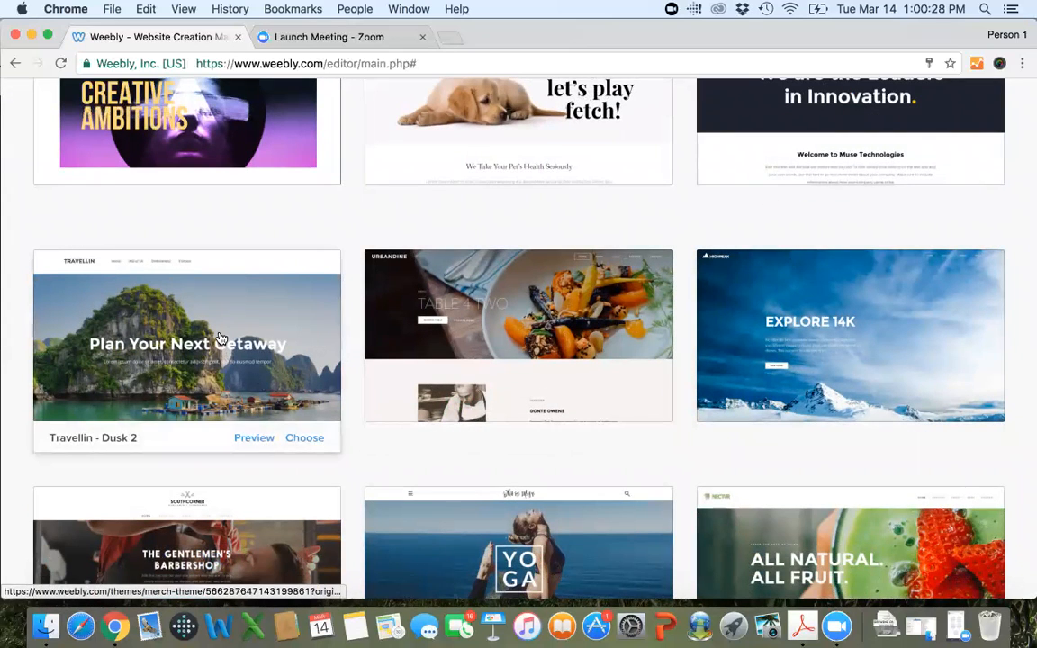
pyautogui.click(254, 441)
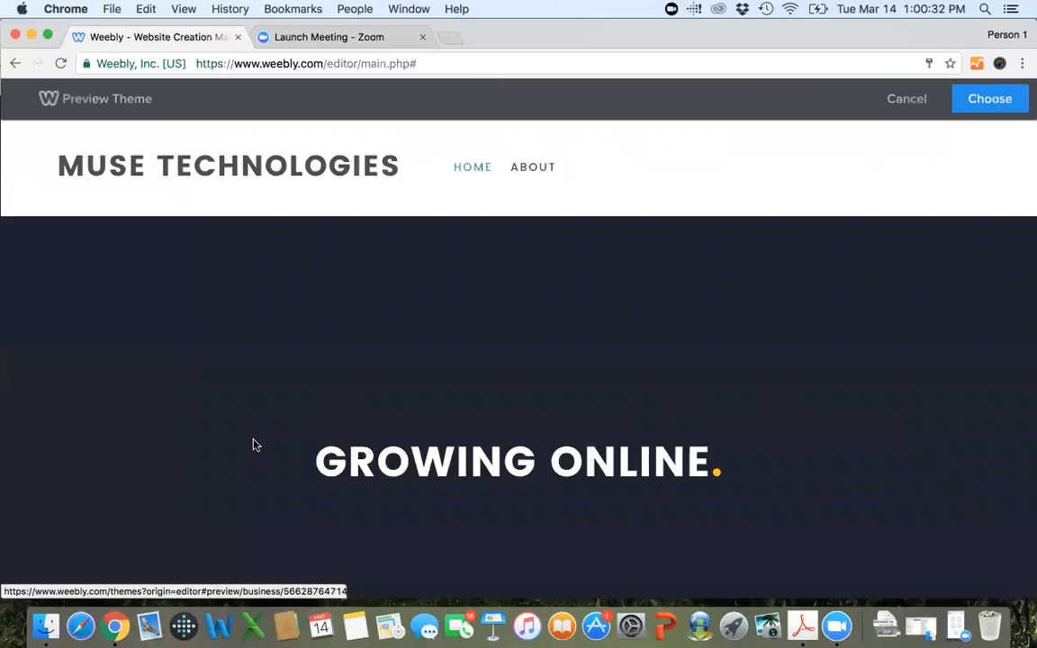
pyautogui.moveTo(553, 214)
pyautogui.scroll(-1, 555, 215)
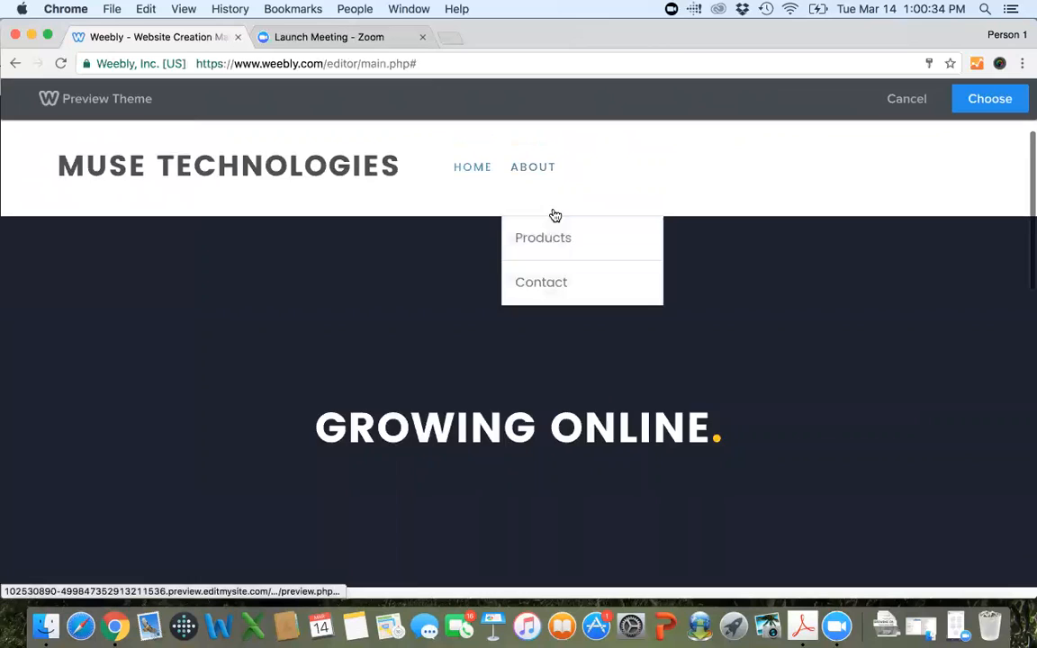
pyautogui.scroll(-5, 555, 215)
pyautogui.scroll(4, 555, 215)
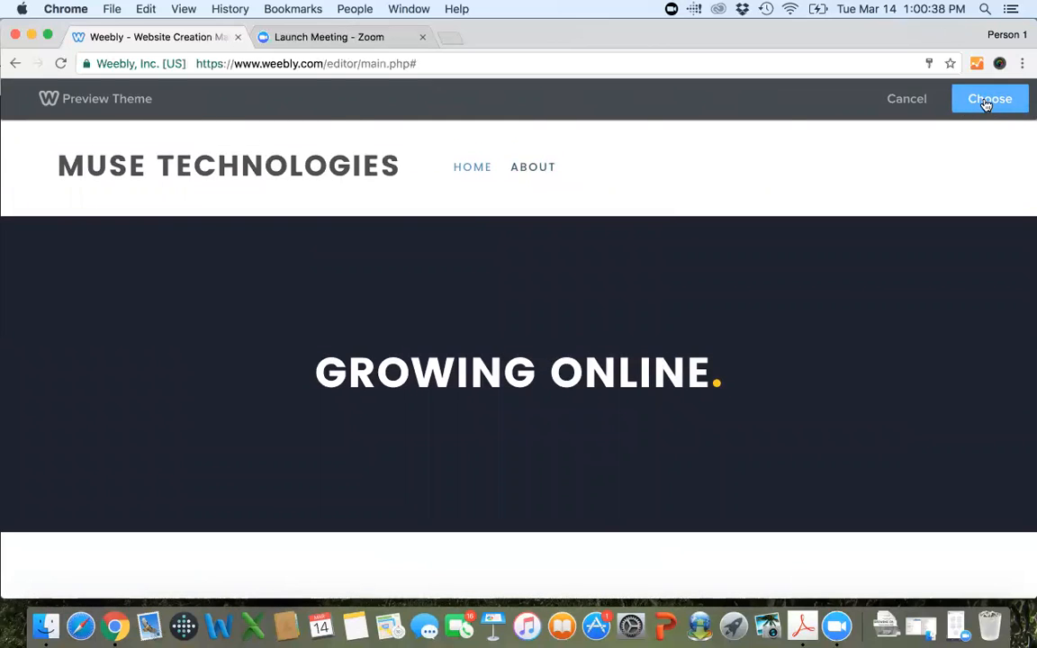
pyautogui.click(905, 101)
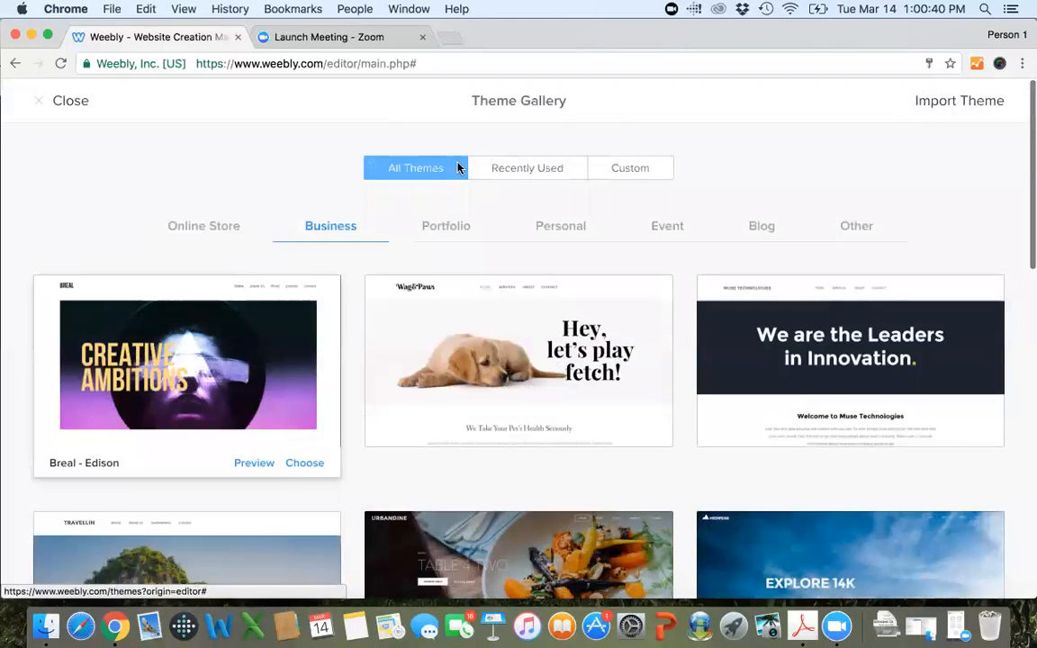
pyautogui.click(70, 101)
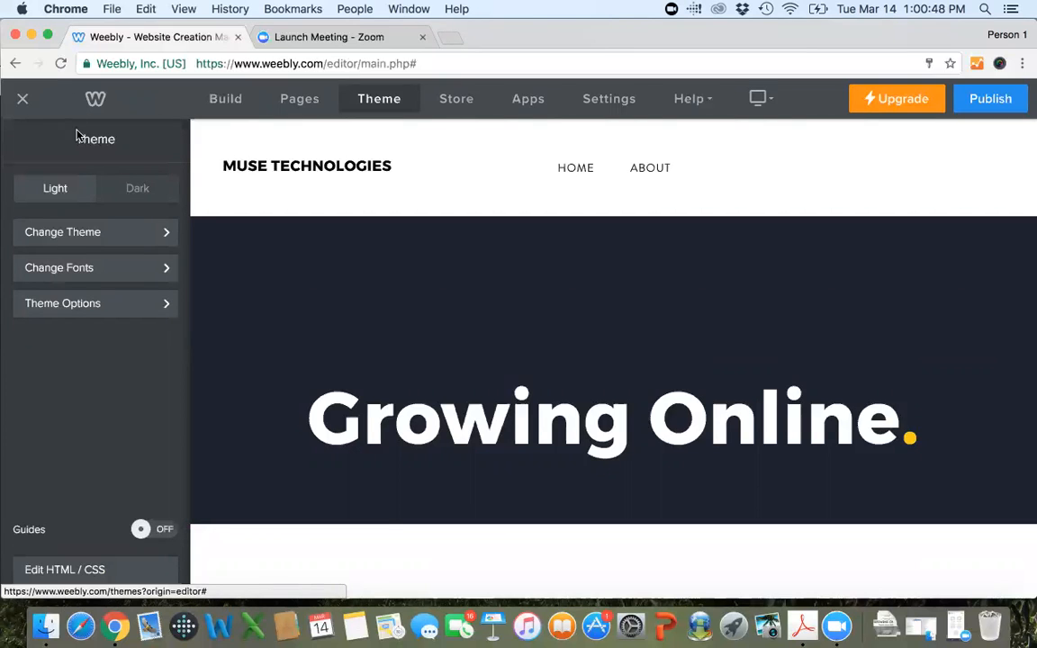
# Try the theme's Dark variant and switch back to Light.
pyautogui.click(132, 193)
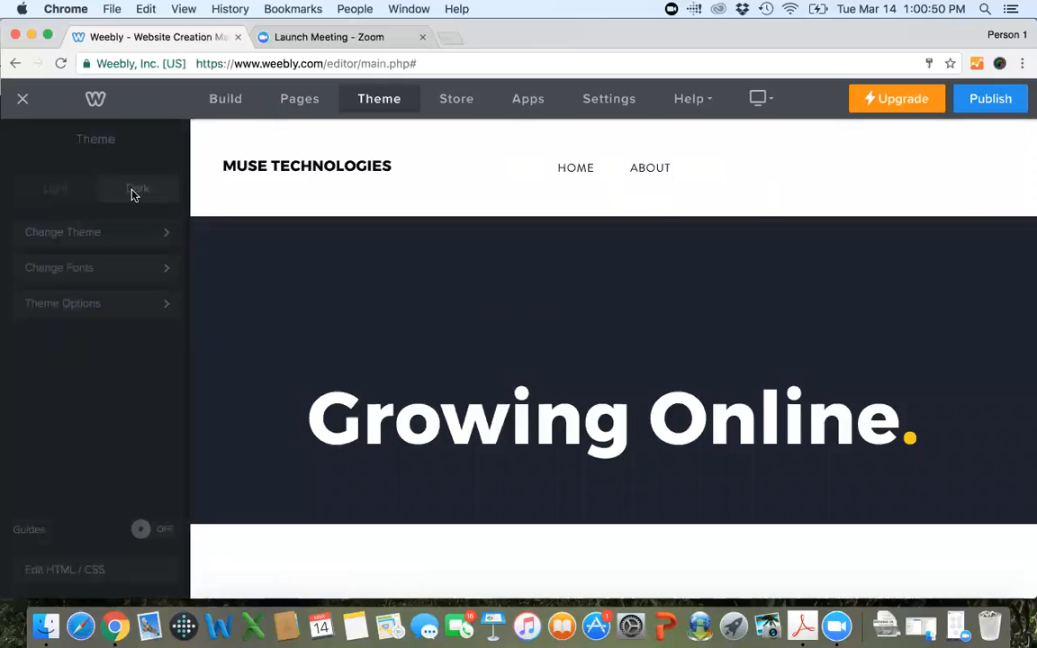
pyautogui.click(54, 195)
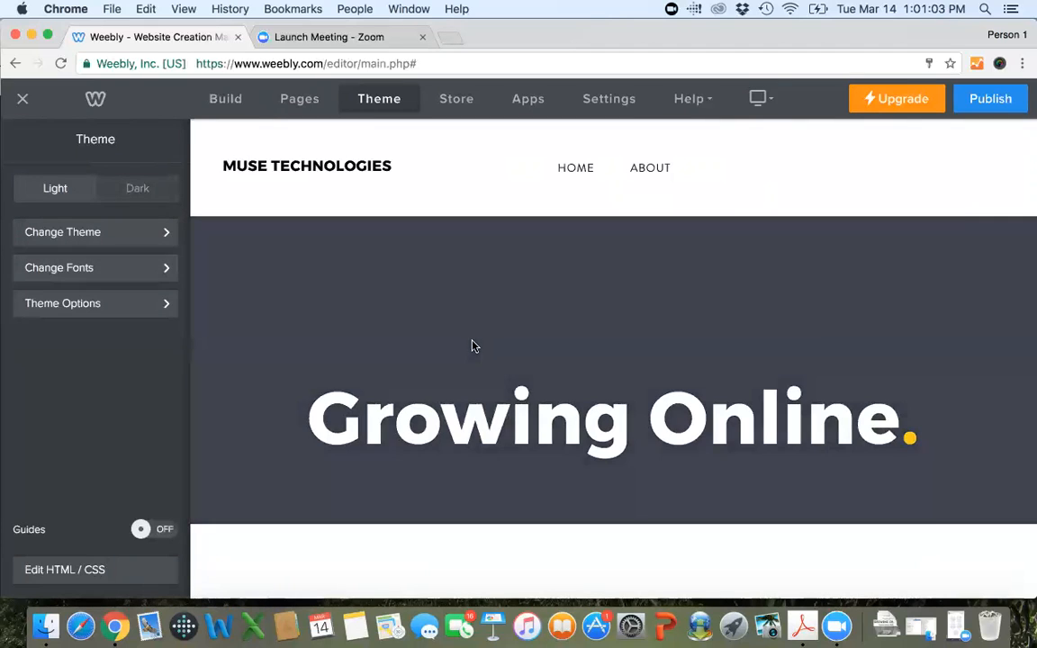
# Set the theme's Headline font weight to Regular.
pyautogui.click(405, 378)
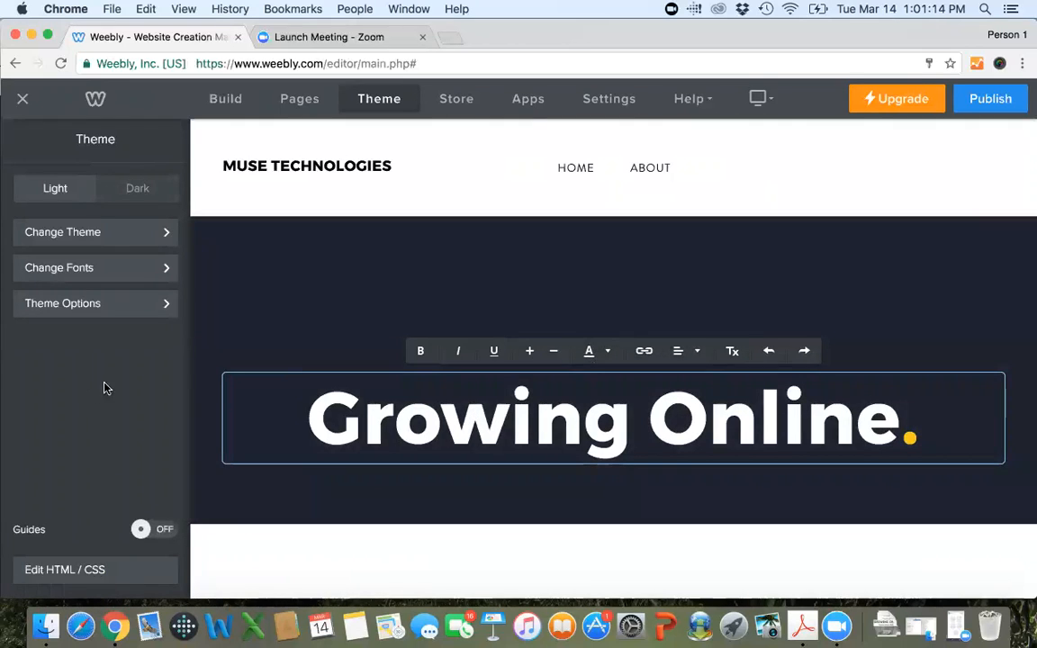
pyautogui.click(117, 278)
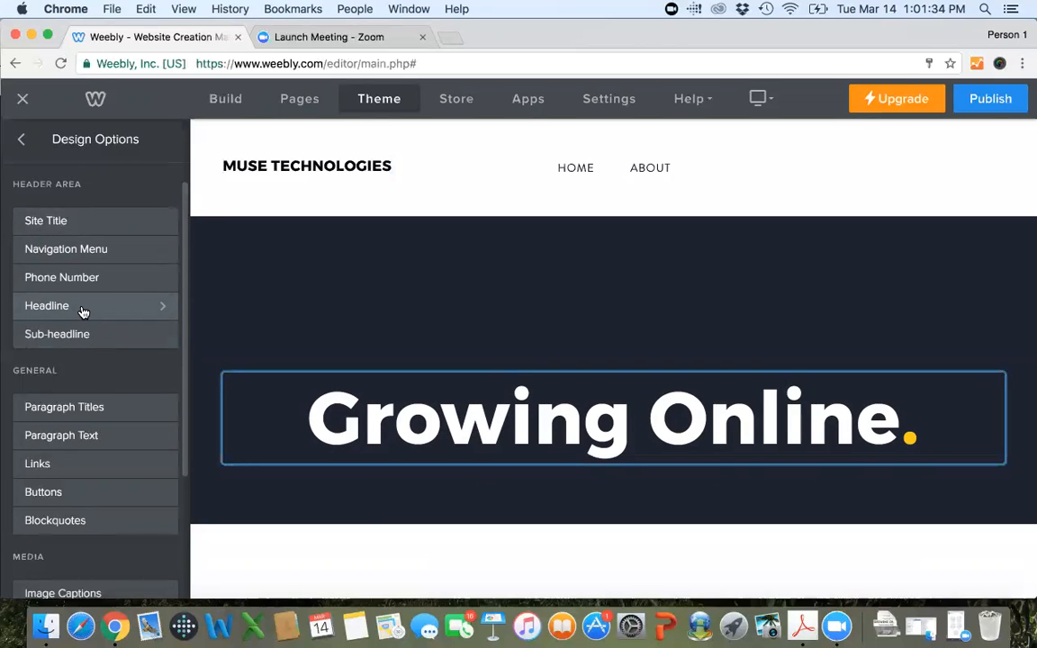
pyautogui.click(83, 309)
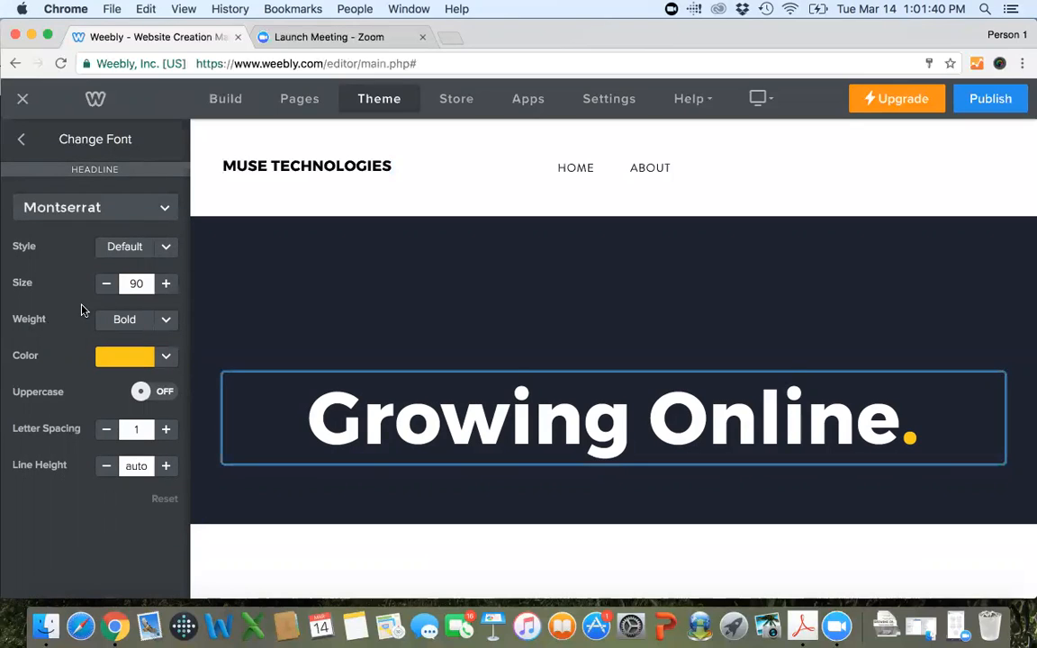
pyautogui.click(158, 320)
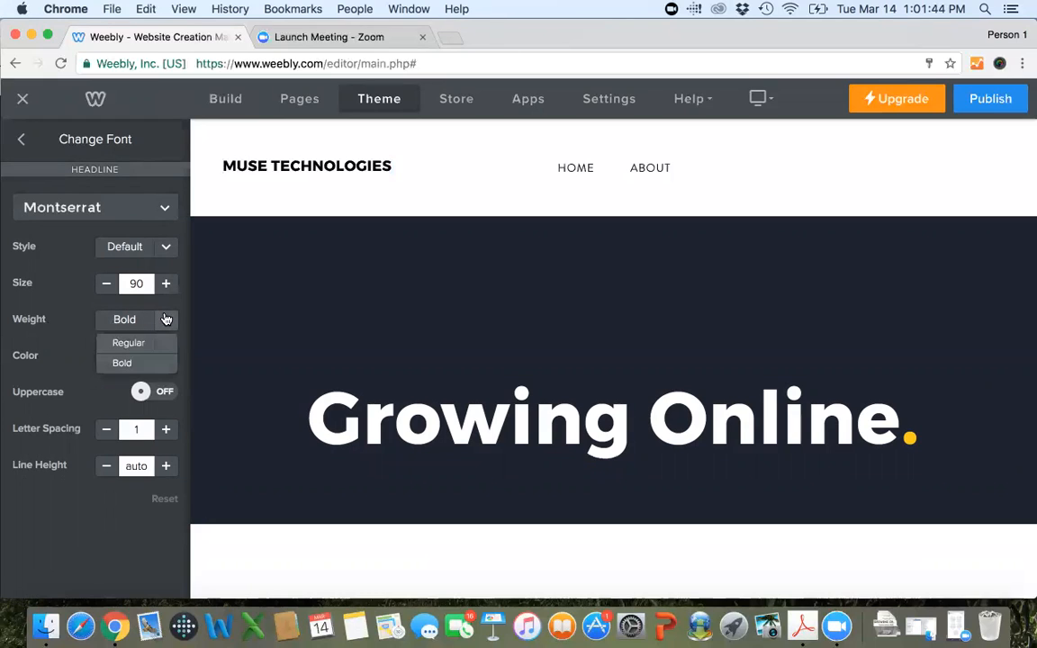
pyautogui.click(145, 344)
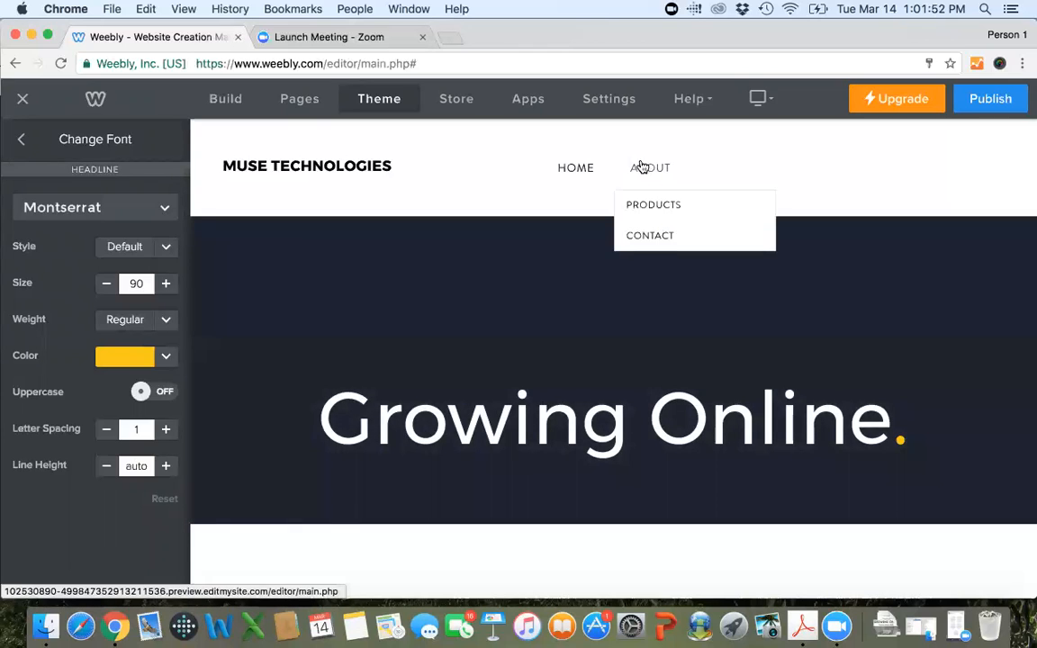
# Compare the heading fonts on the About page with those on the Home page.
pyautogui.click(641, 167)
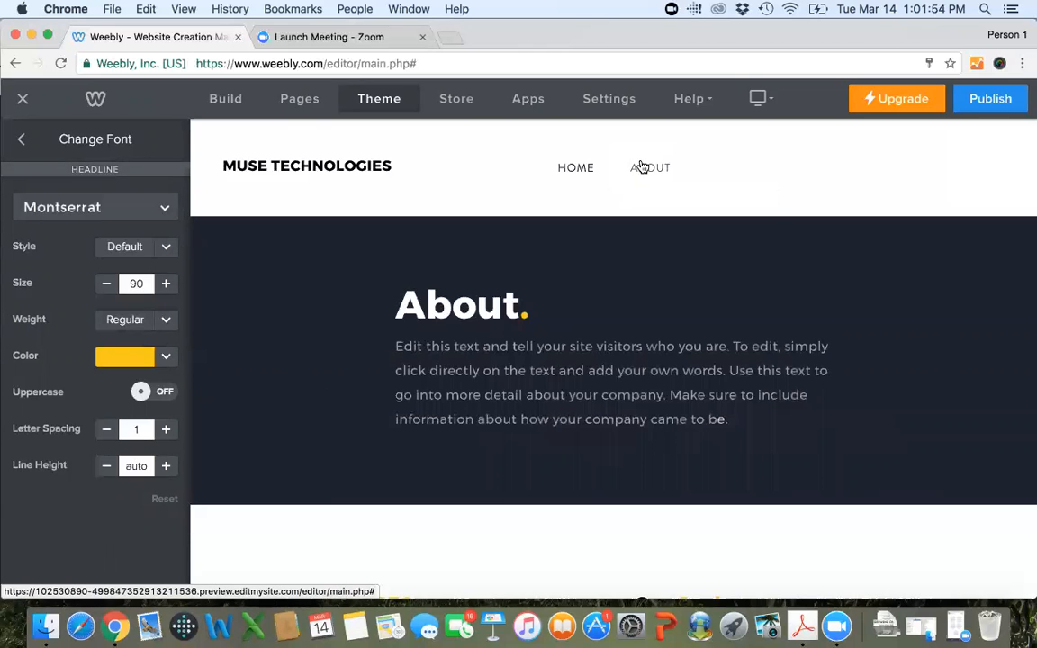
pyautogui.scroll(-3, 656, 238)
pyautogui.scroll(3, 655, 238)
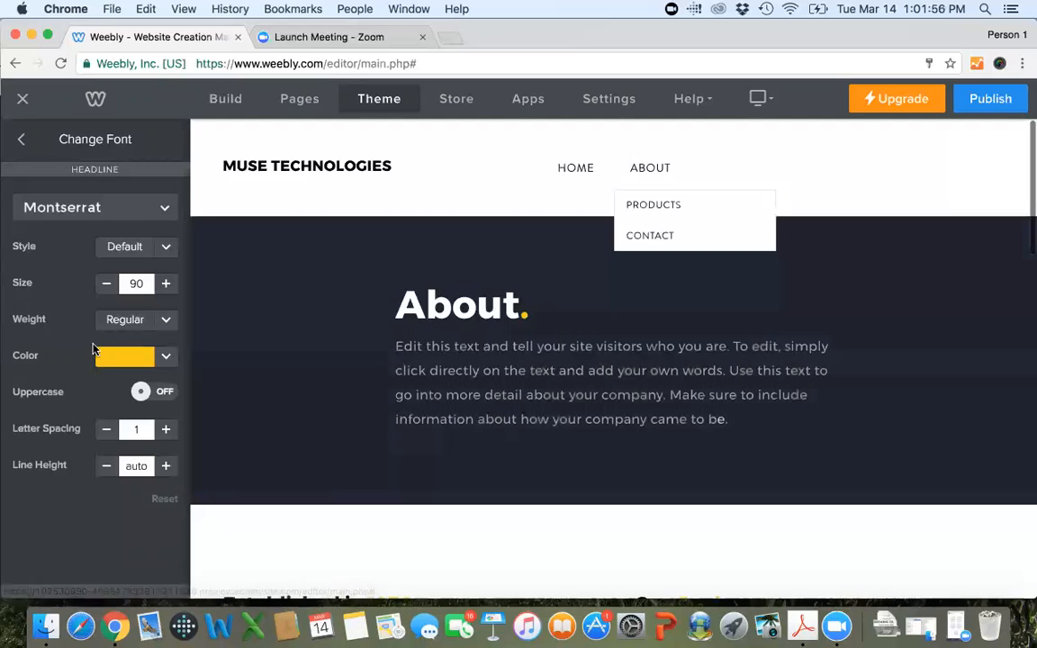
pyautogui.click(579, 173)
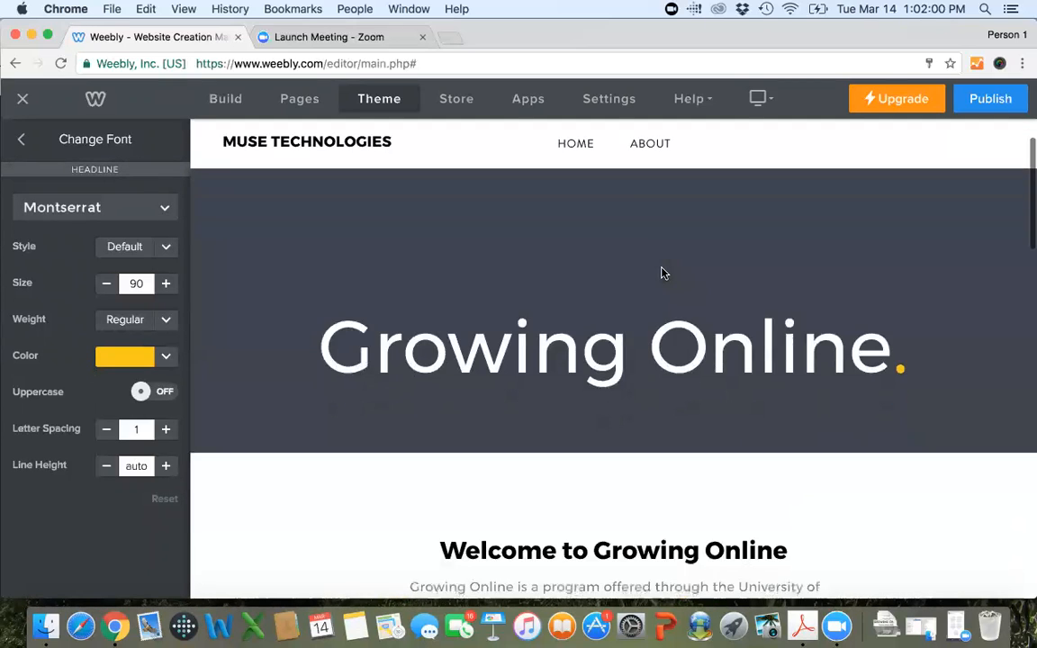
pyautogui.scroll(-4, 664, 272)
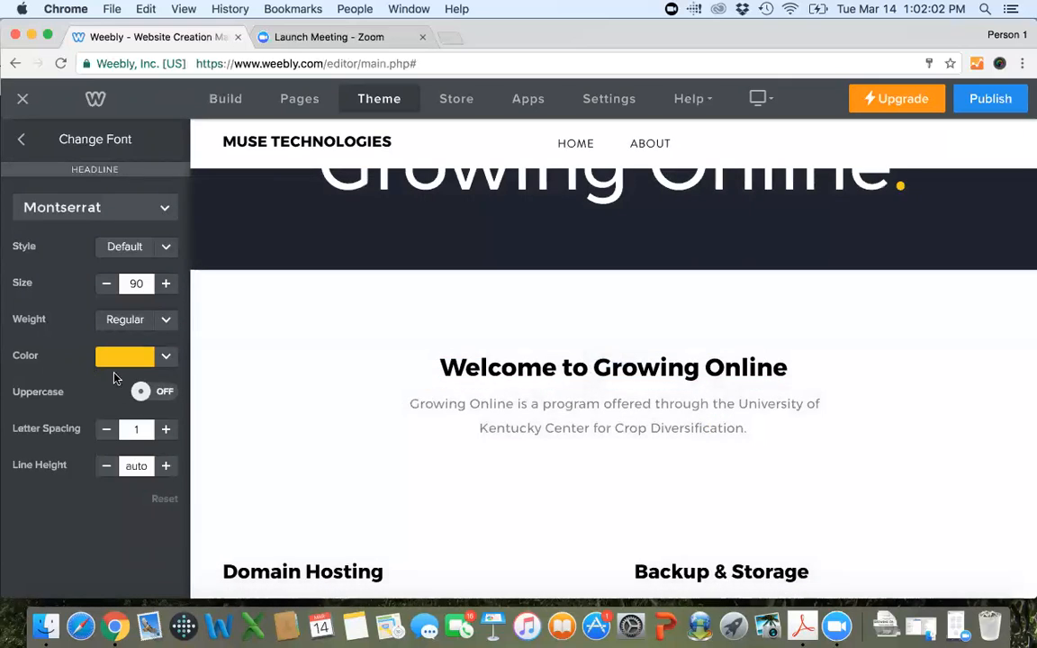
# Set the theme's Paragraph Titles font color to red.
pyautogui.click(21, 139)
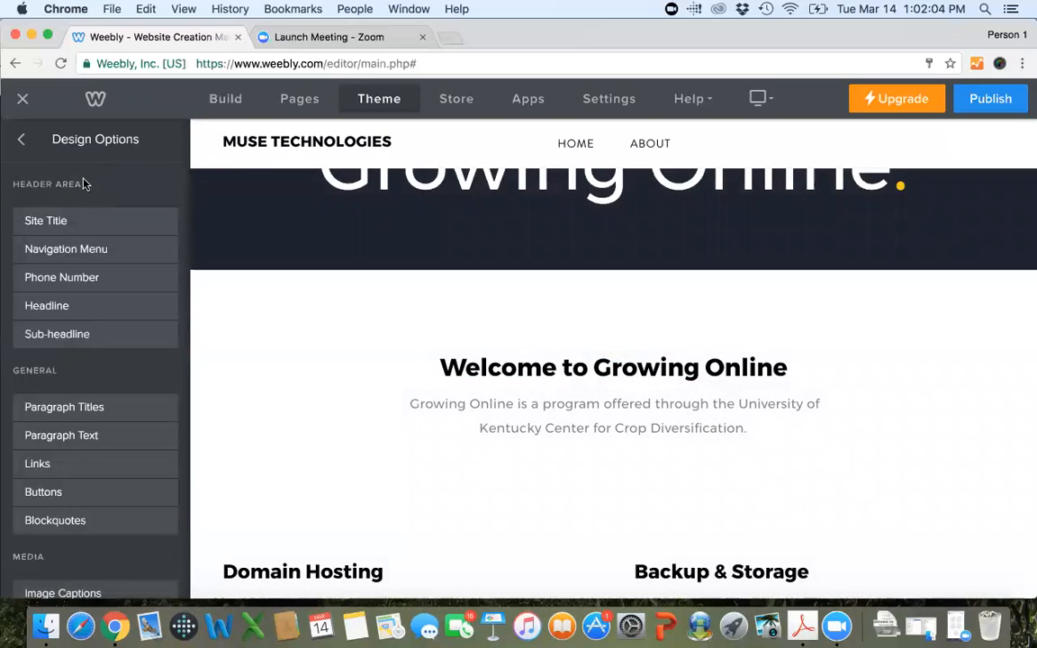
pyautogui.click(116, 411)
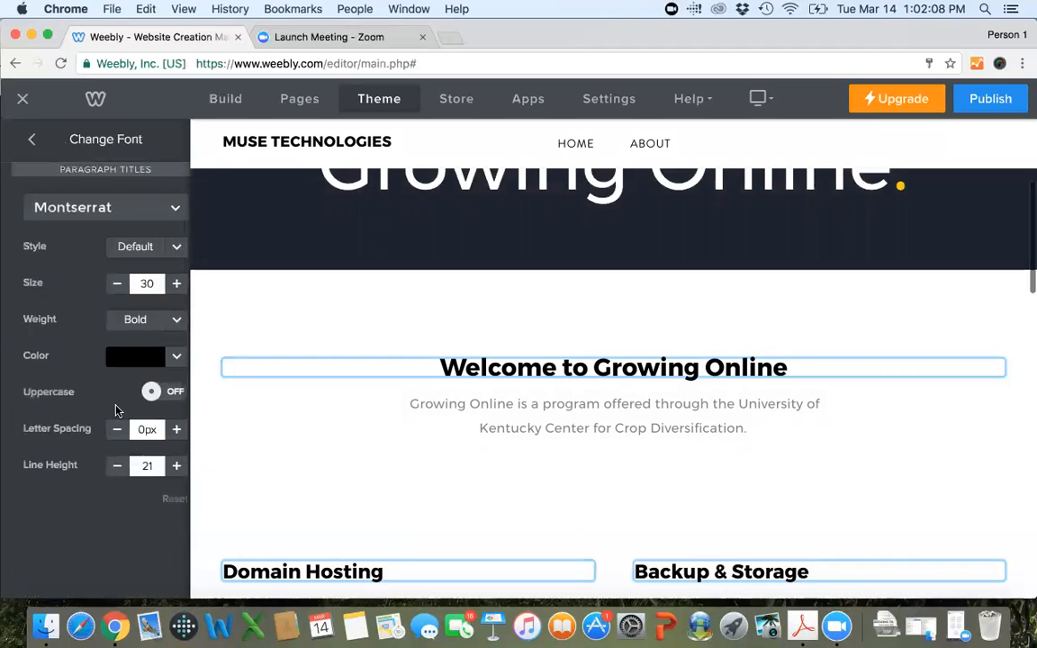
pyautogui.click(166, 356)
pyautogui.click(178, 408)
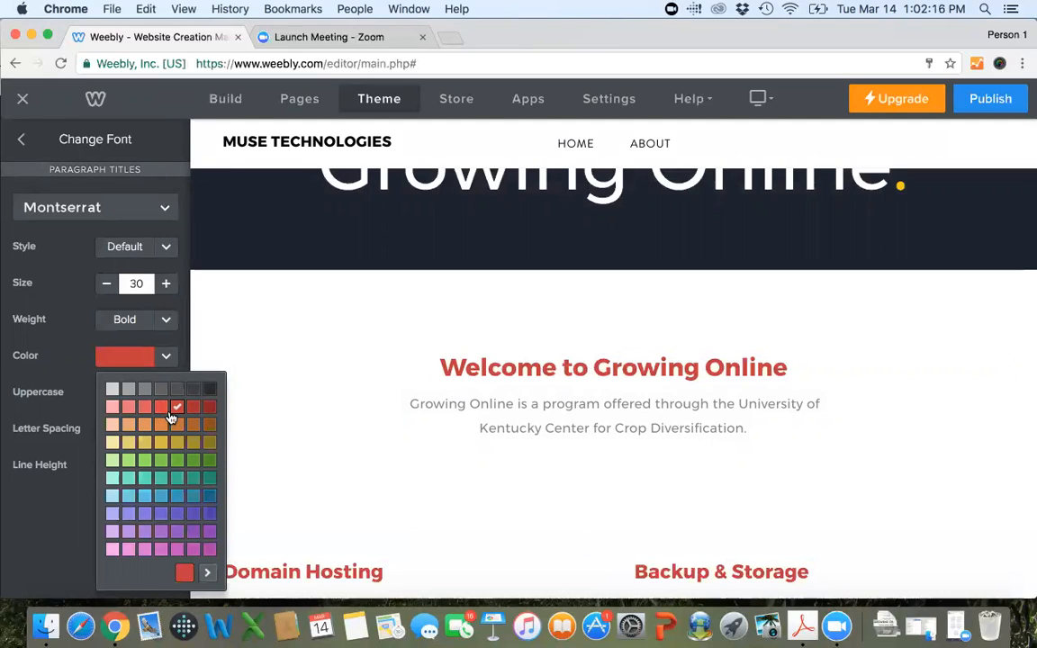
pyautogui.click(58, 347)
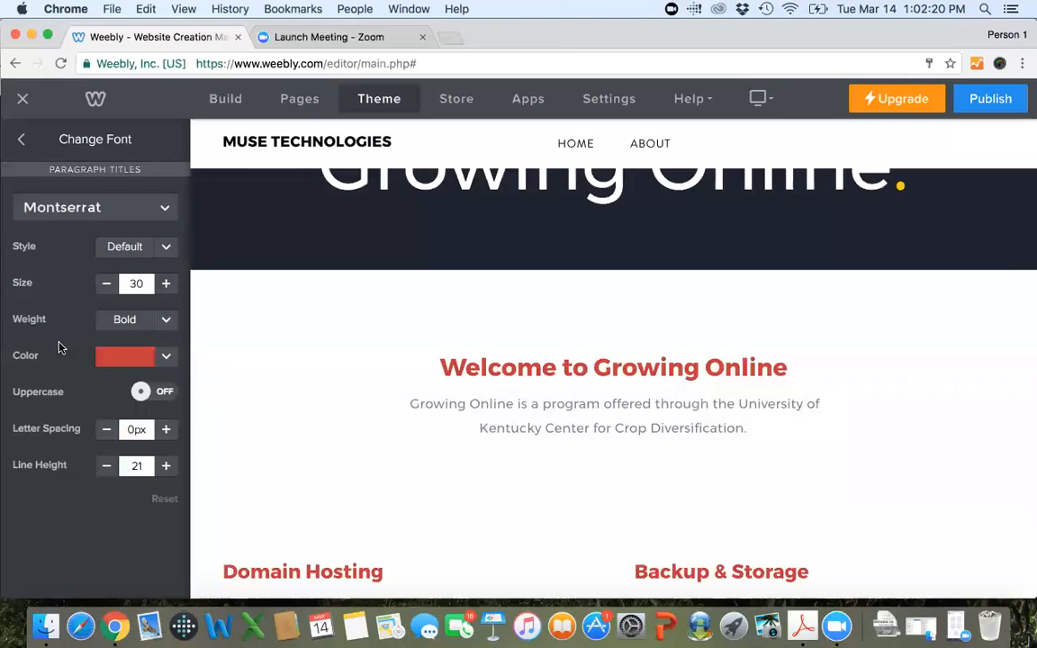
# Check how the paragraph titles look in red on the About page.
pyautogui.scroll(5, 783, 363)
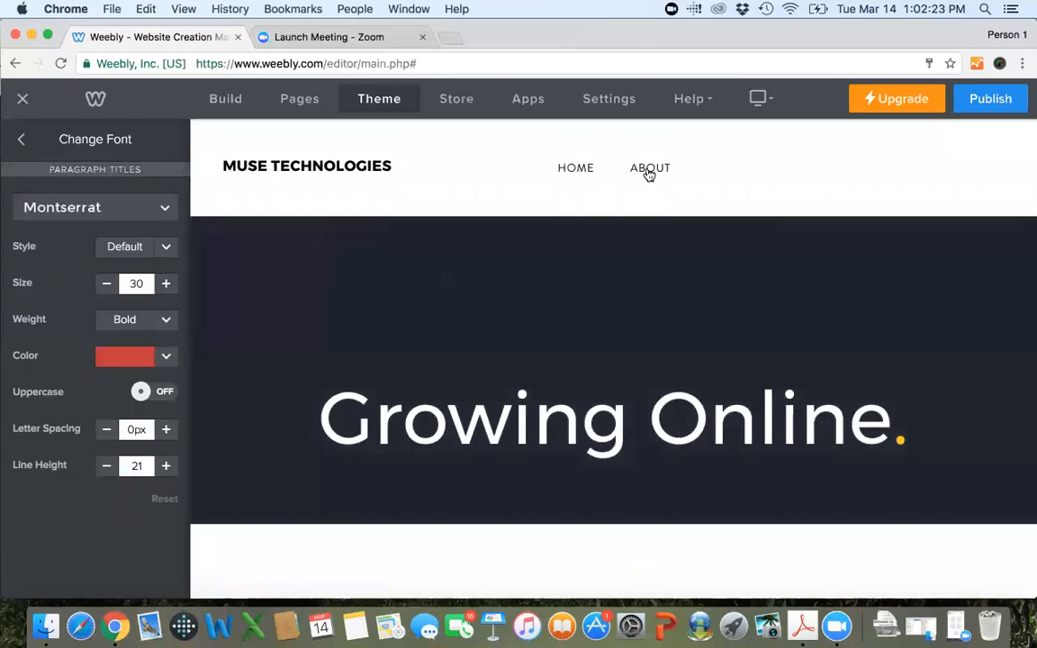
pyautogui.click(648, 171)
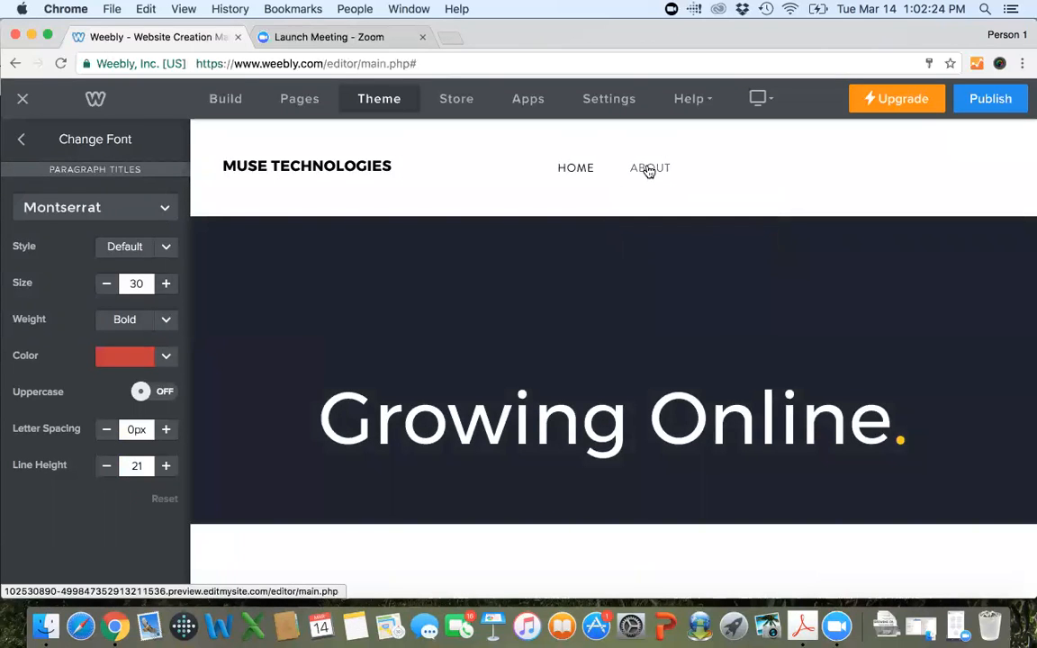
pyautogui.scroll(-5, 805, 405)
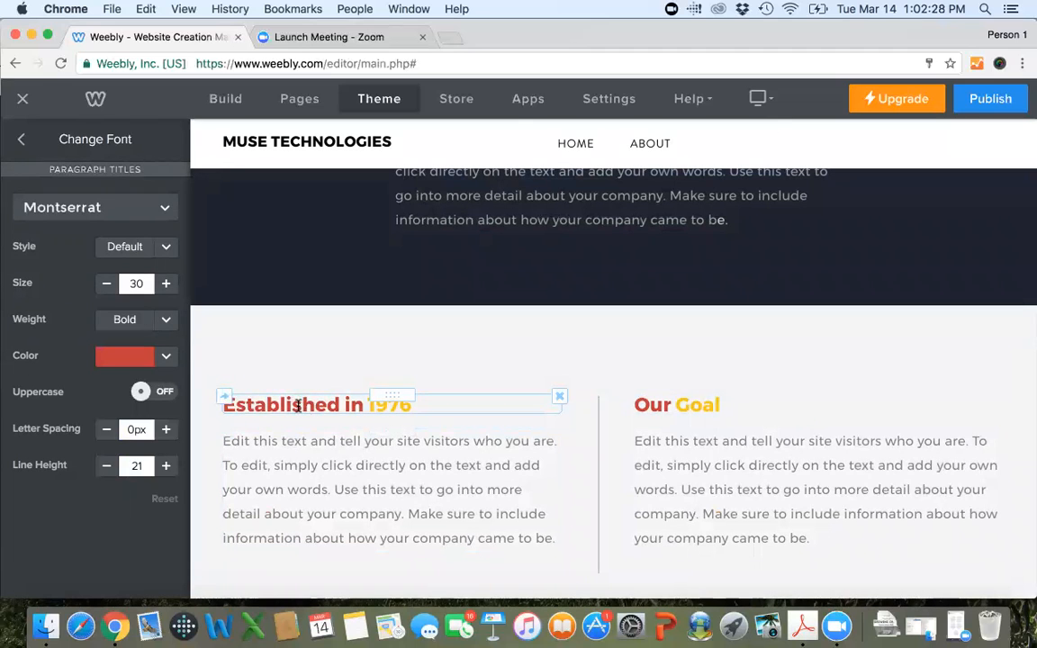
pyautogui.scroll(-5, 641, 414)
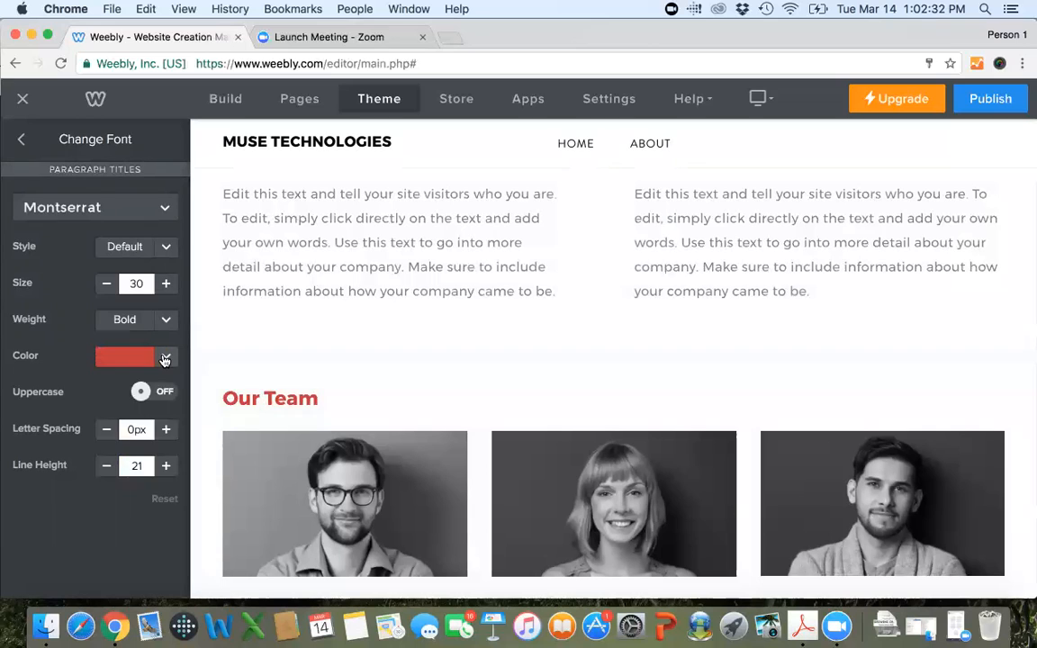
# Set the Paragraph Titles color to the darkest gray and the font to the default "Helvetica Neue".
pyautogui.click(164, 357)
pyautogui.click(209, 388)
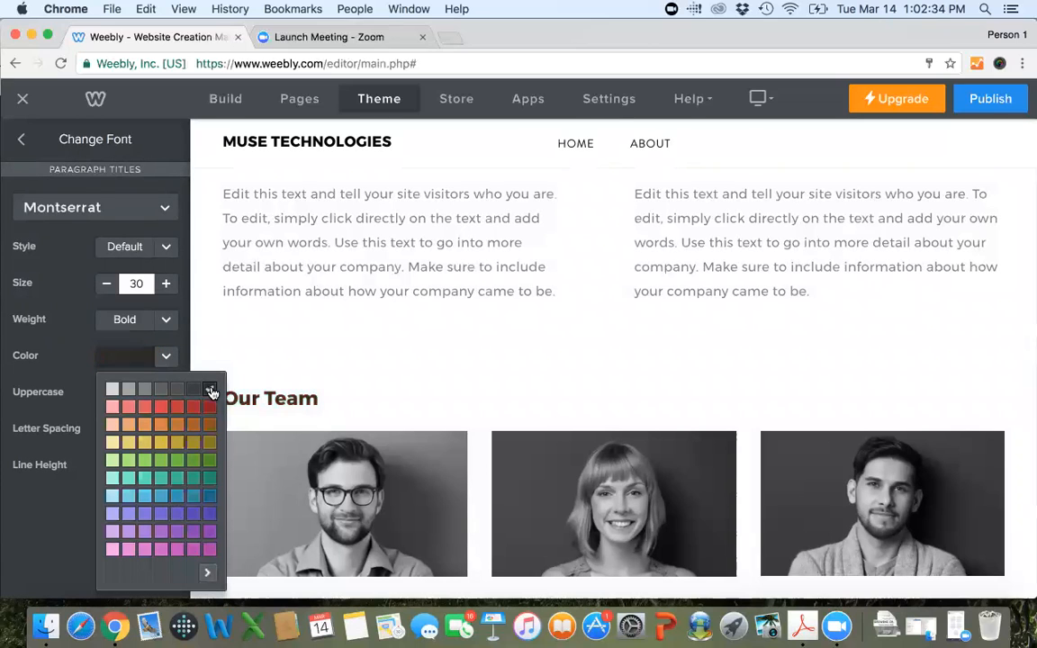
pyautogui.scroll(3, 414, 393)
pyautogui.scroll(2, 414, 393)
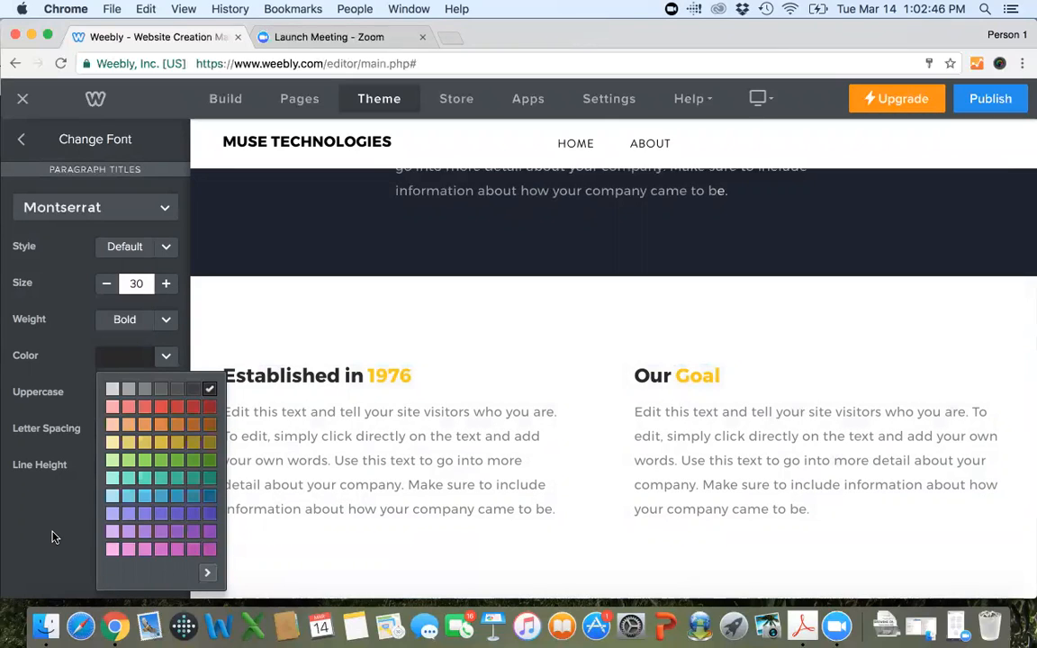
pyautogui.click(131, 208)
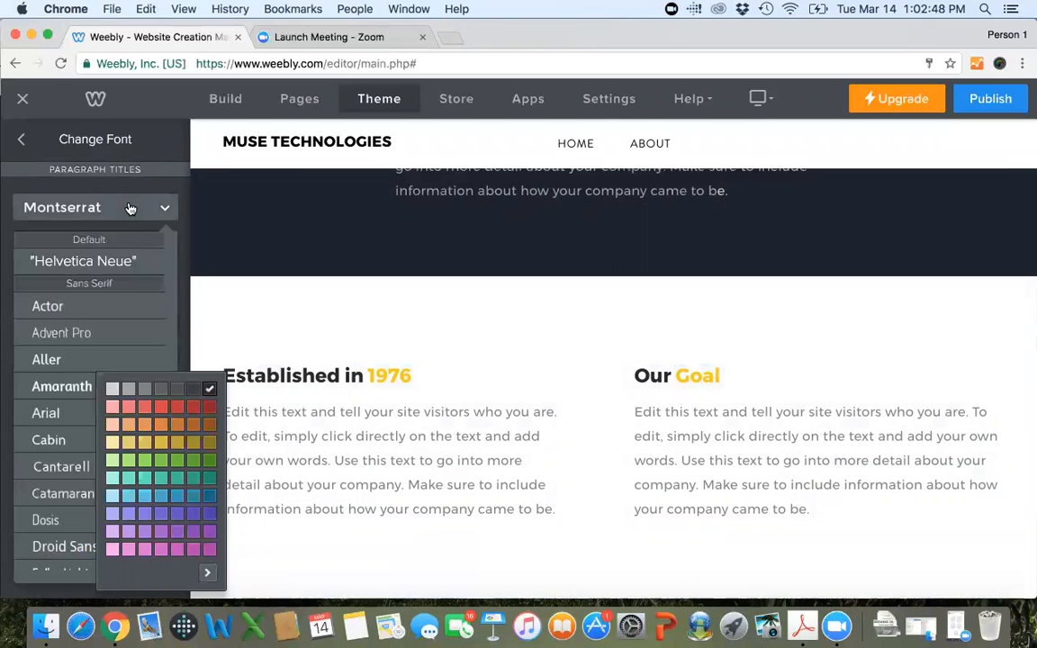
pyautogui.click(101, 261)
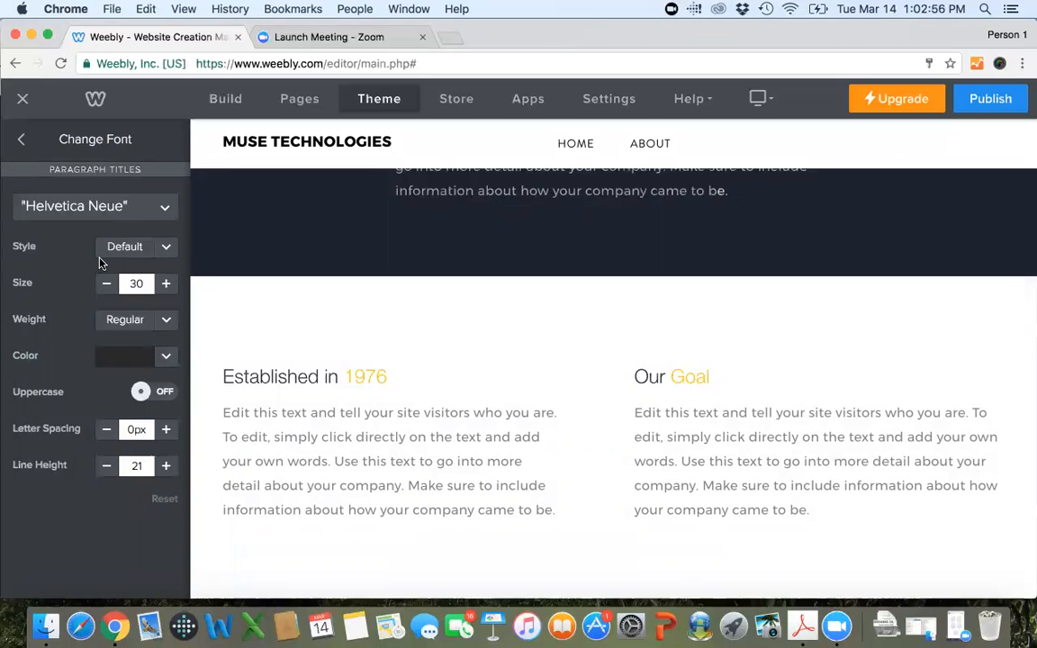
# Review the settings offered under Theme Options without changing any of them.
pyautogui.click(23, 141)
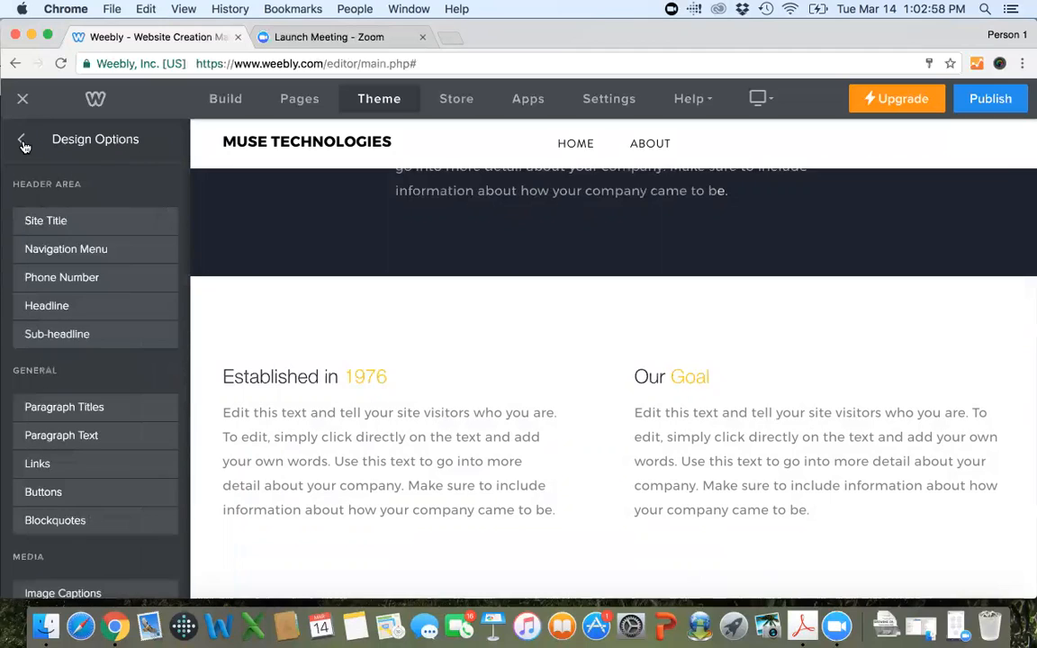
pyautogui.click(22, 139)
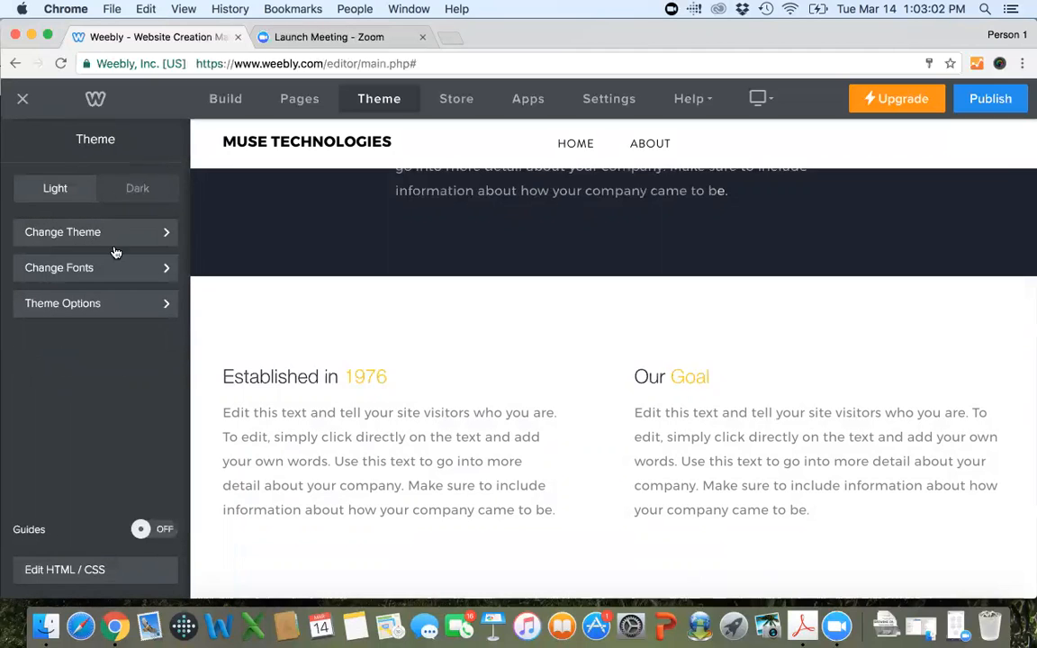
pyautogui.click(120, 304)
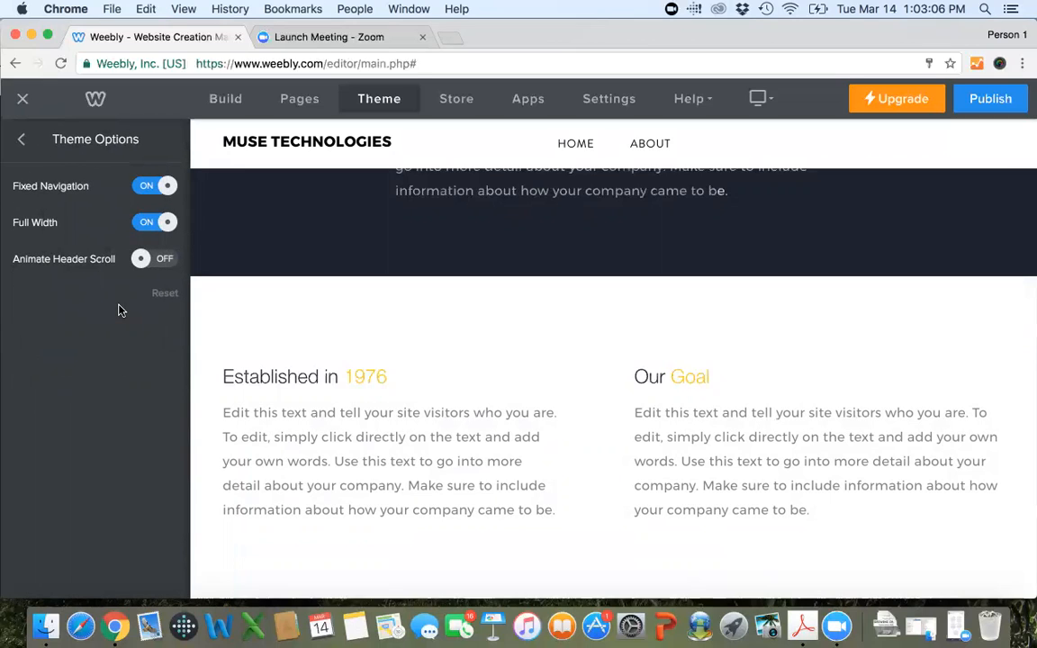
pyautogui.click(22, 140)
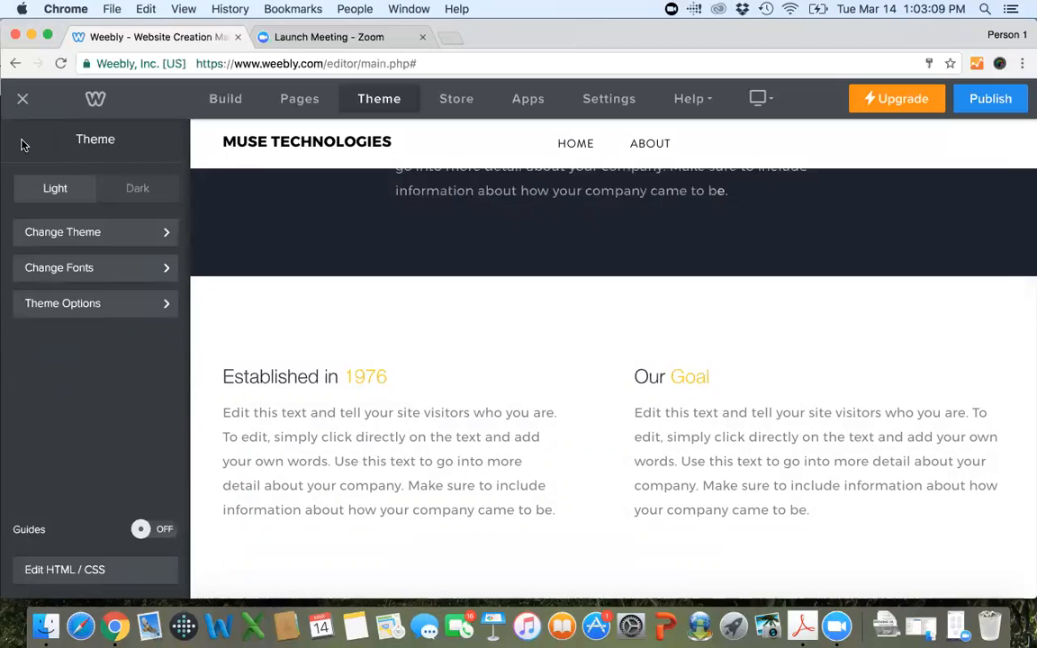
# Check the fonts on the About and Home pages, then review the font settings for the Site Title.
pyautogui.click(119, 268)
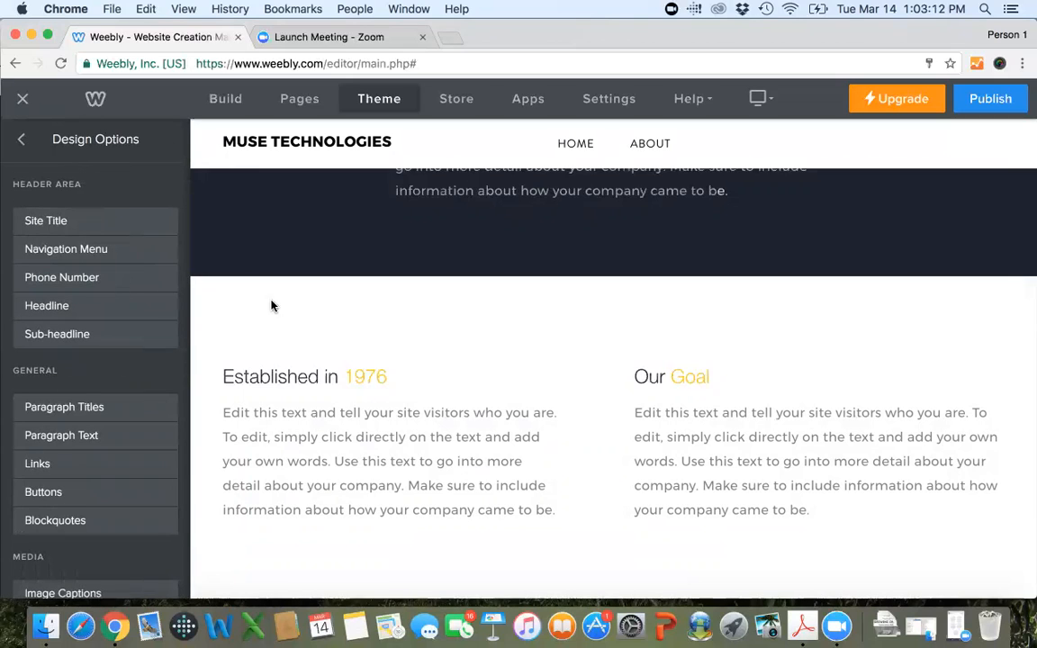
pyautogui.scroll(5, 297, 306)
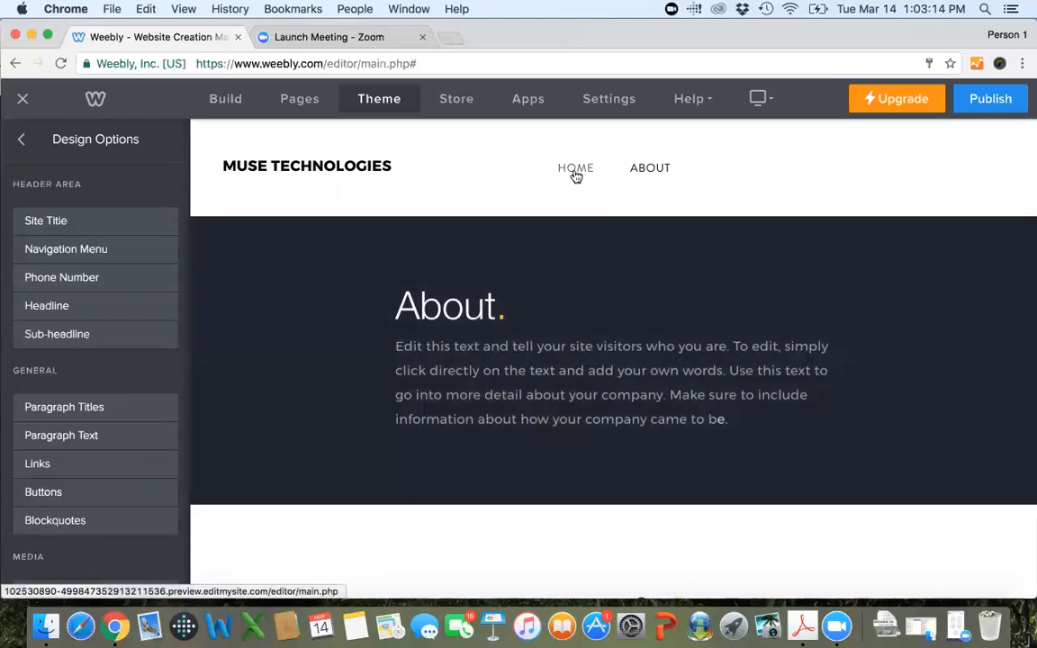
pyautogui.click(585, 174)
pyautogui.scroll(-2, 594, 254)
pyautogui.scroll(2, 594, 254)
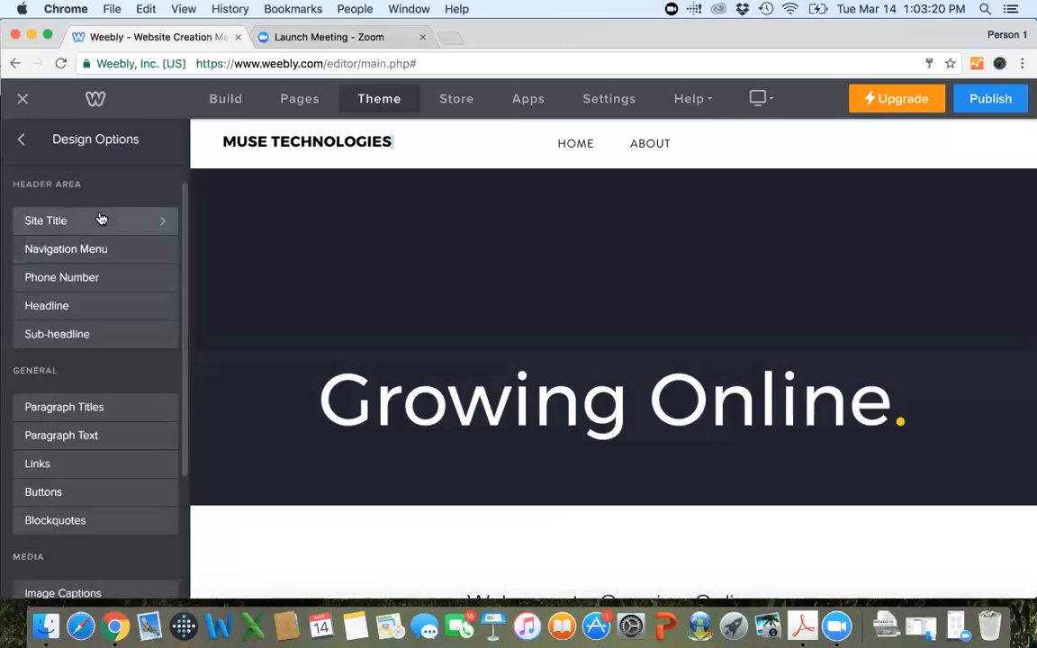
pyautogui.click(101, 219)
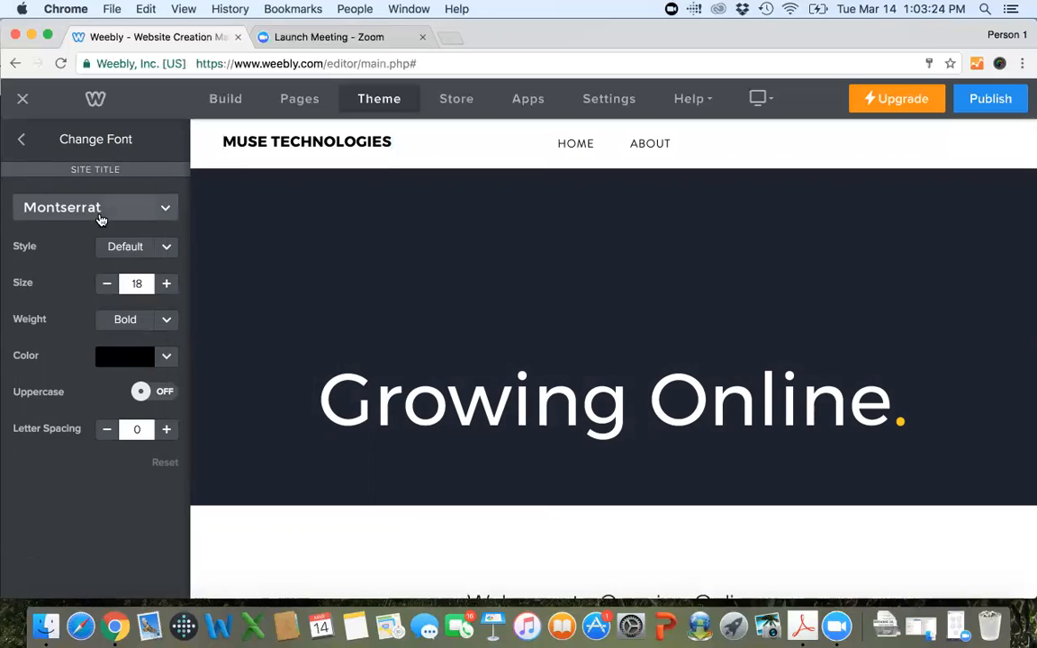
pyautogui.click(21, 140)
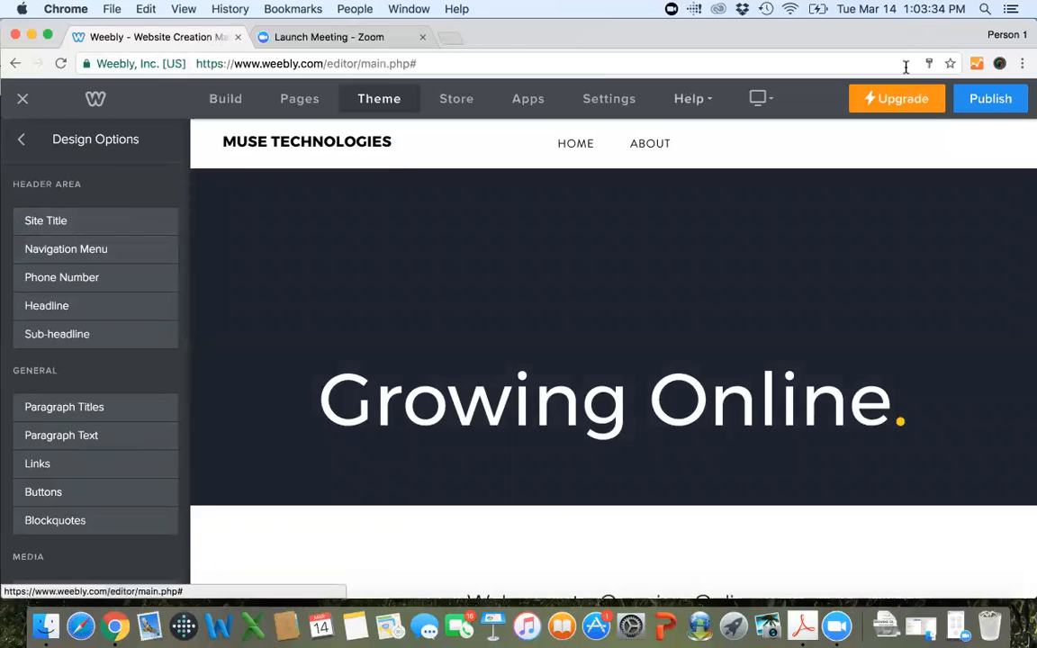
# Search Google in a new browser tab for "weebly site tite center vertically" and look through the results.
pyautogui.moveTo(826, 34); pyautogui.dragTo(893, 102)
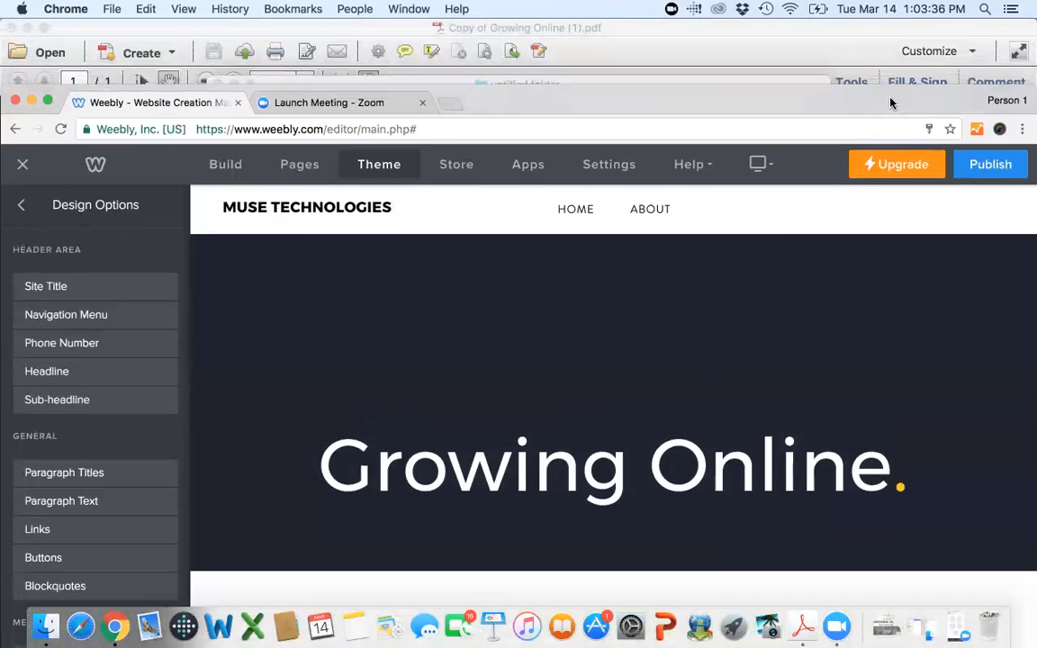
pyautogui.click(452, 108)
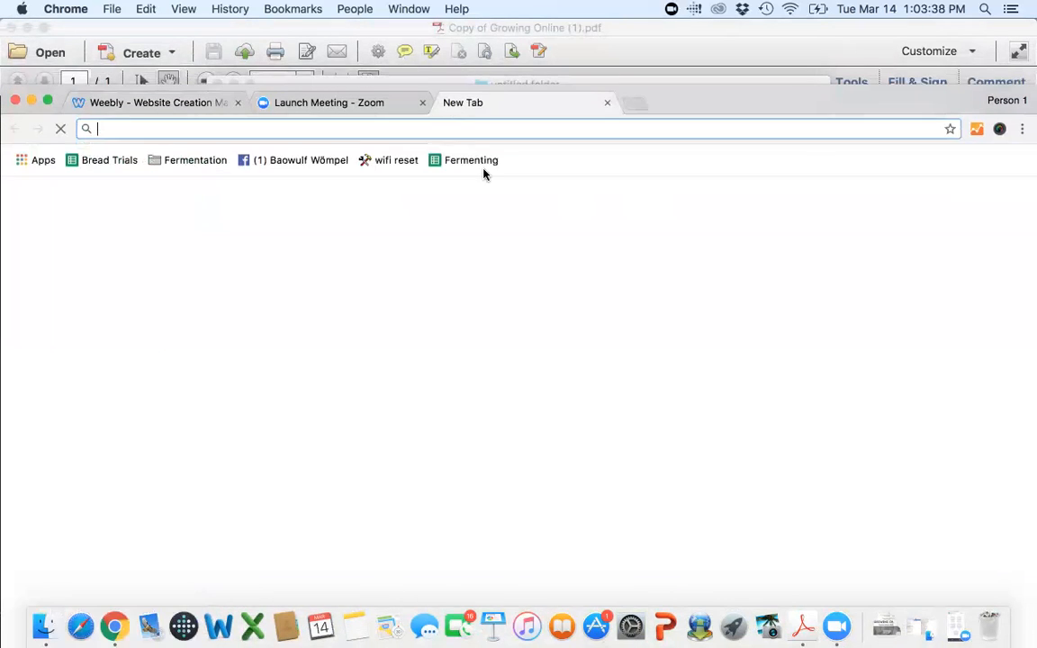
pyautogui.write('weeb')
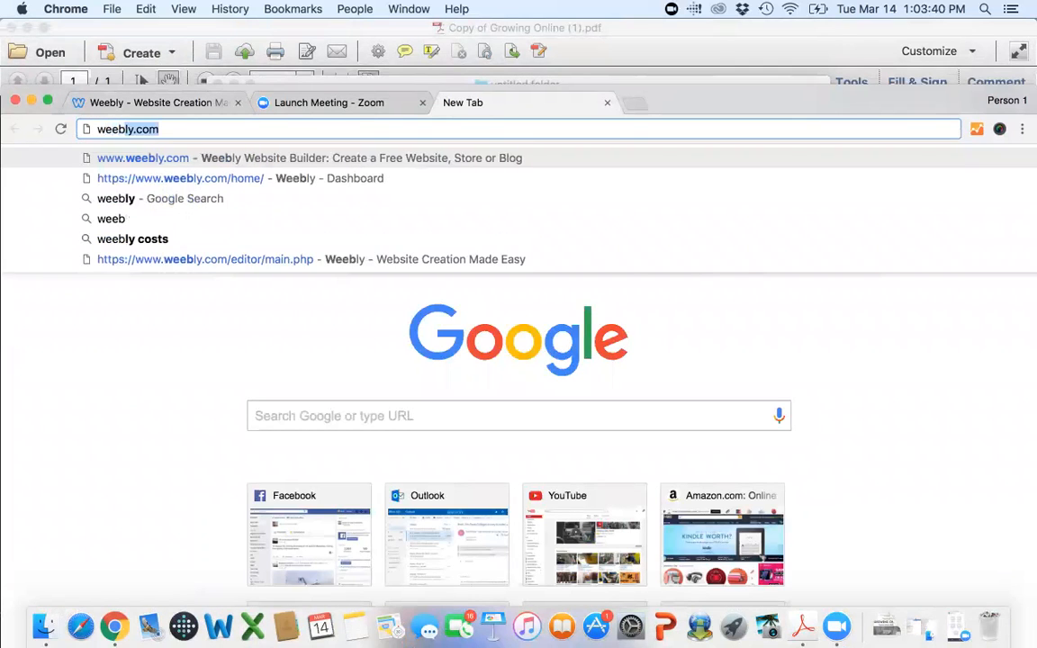
pyautogui.write('ly site ')
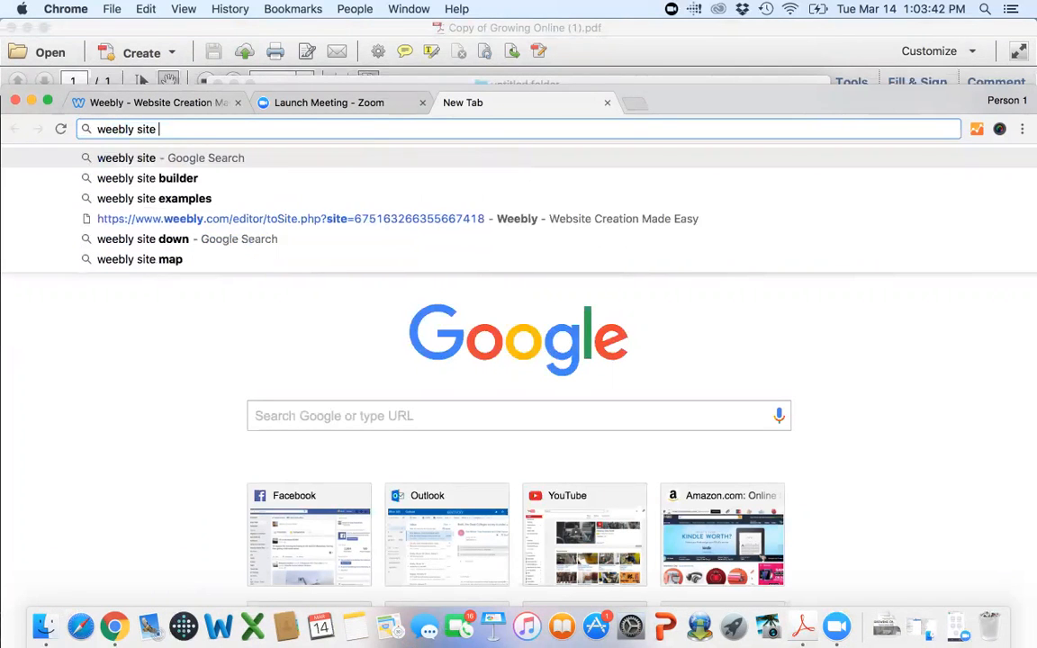
pyautogui.write('tite cent')
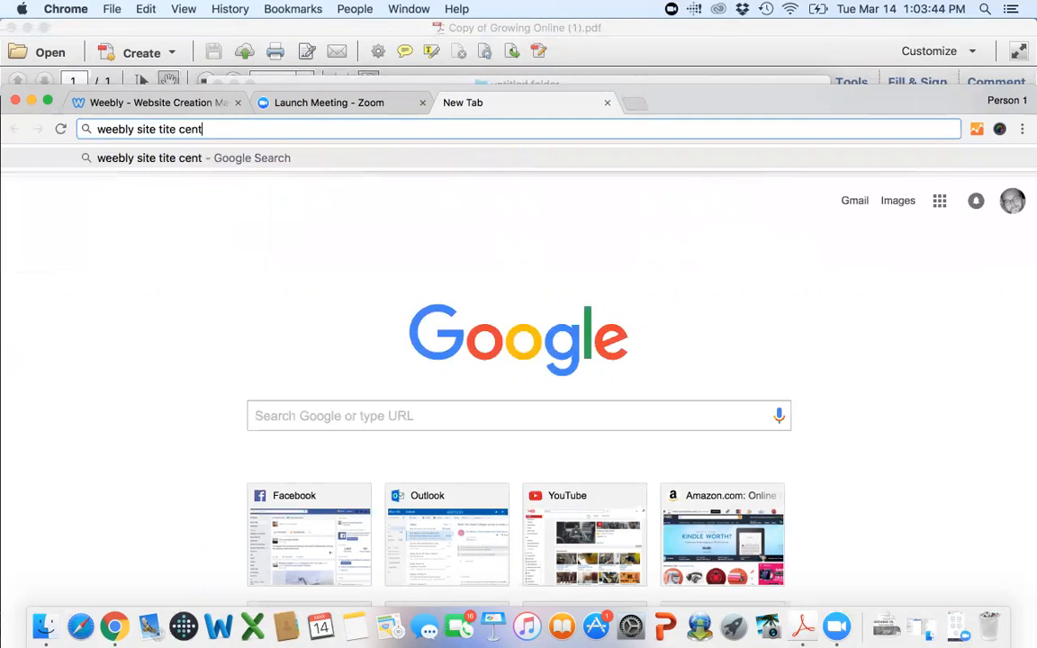
pyautogui.write('er vertically')
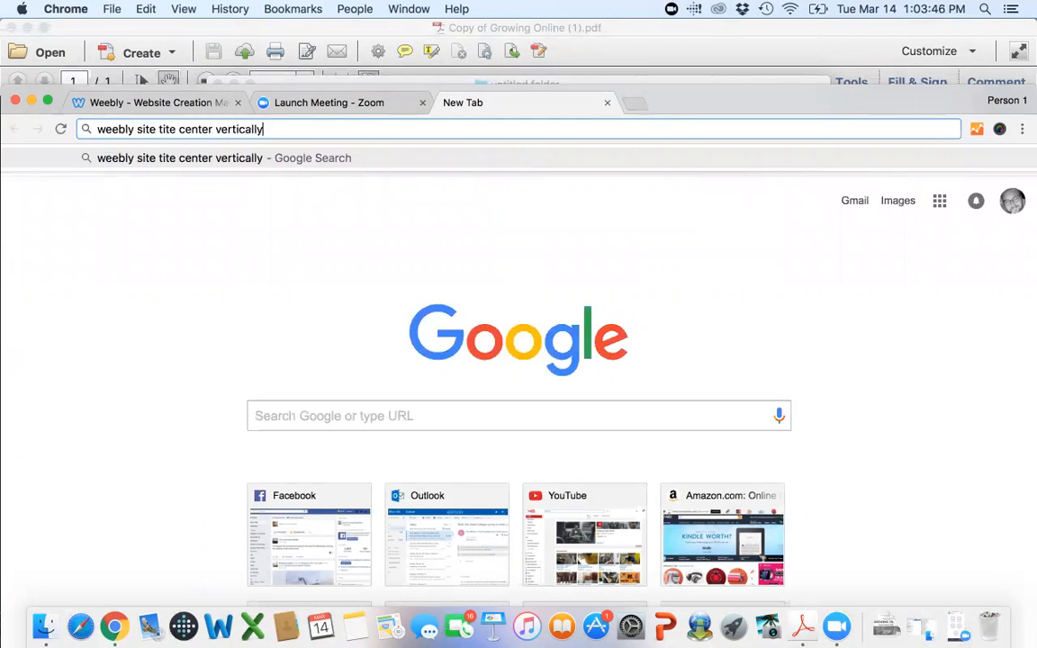
pyautogui.press('Return')
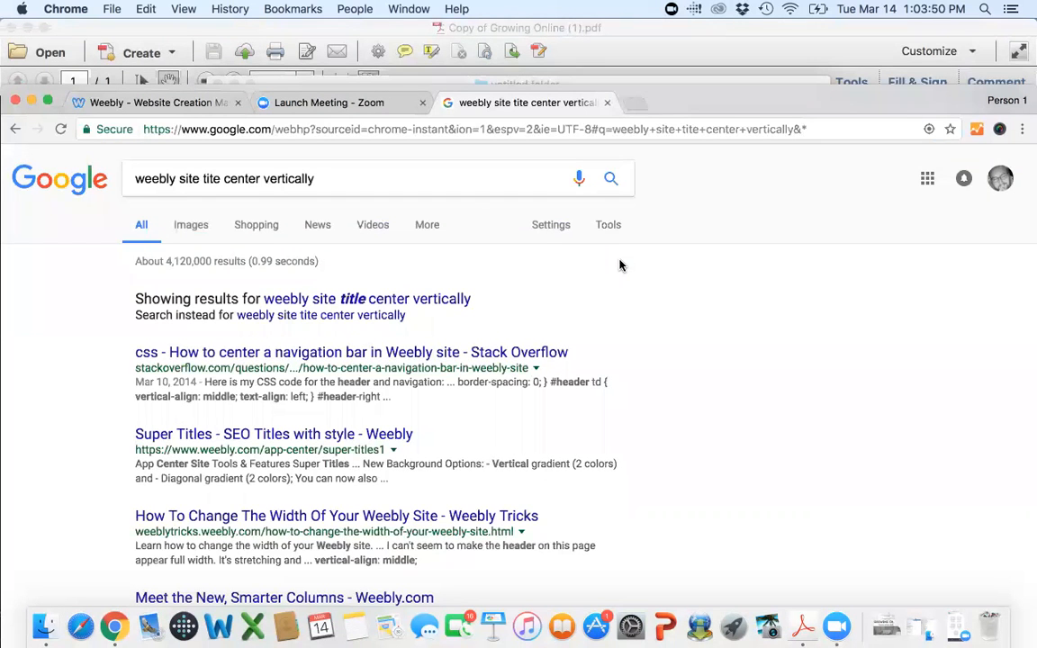
pyautogui.scroll(-2, 619, 265)
pyautogui.scroll(-5, 619, 264)
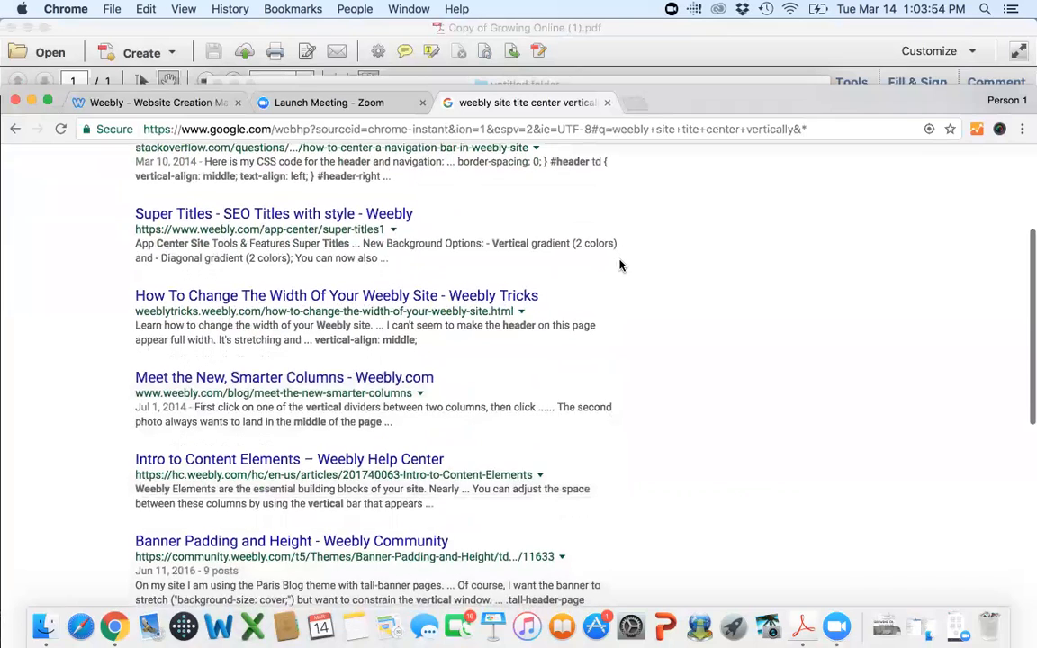
pyautogui.scroll(7, 619, 265)
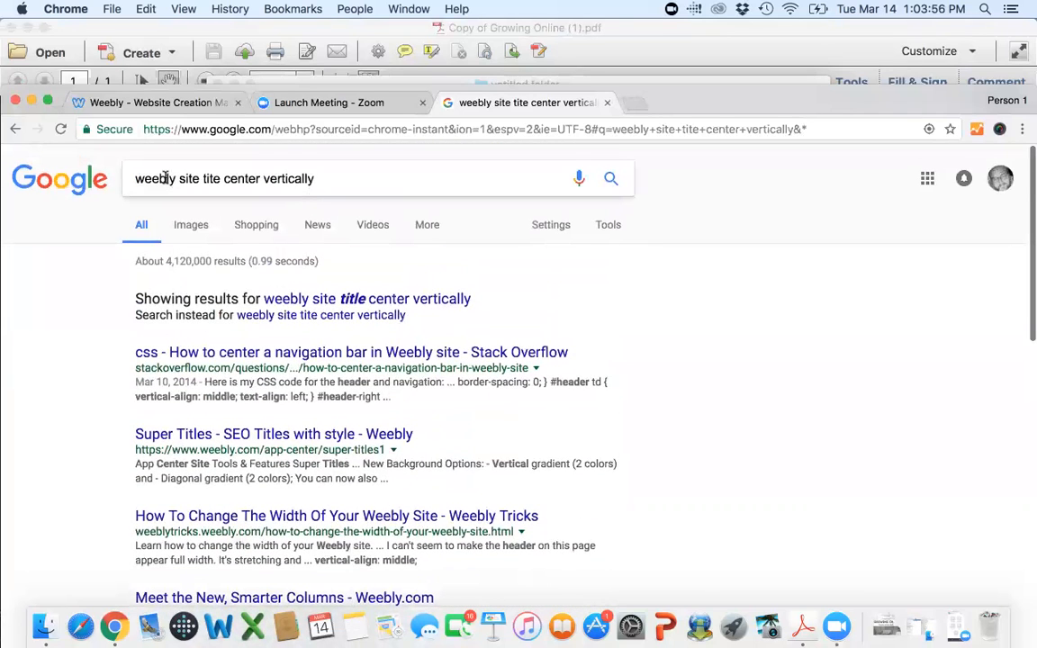
# Refine the Google search to "weebly header text center vertically" and look through the results.
pyautogui.click(171, 177)
pyautogui.write('header text')
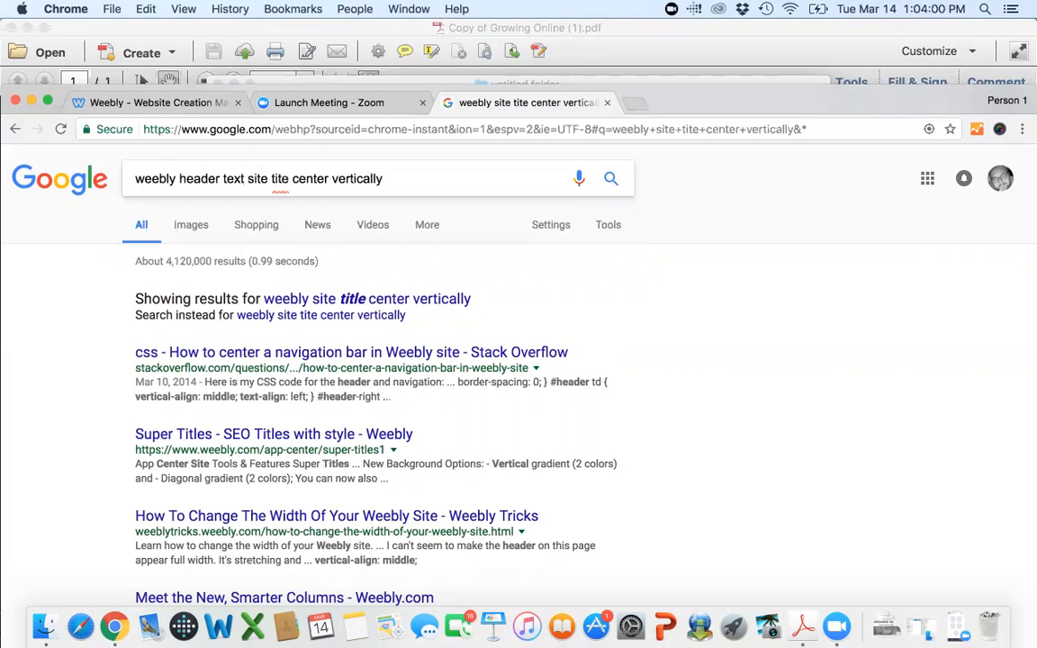
pyautogui.hotkey('shift', 'Right')
pyautogui.hotkey('shift', 'Right')
pyautogui.hotkey('shift', 'Right')
pyautogui.hotkey('shift', 'Right')
pyautogui.hotkey('shift', 'Right')
pyautogui.hotkey('shift', 'Right')
pyautogui.hotkey('shift', 'Right')
pyautogui.hotkey('shift', 'Right')
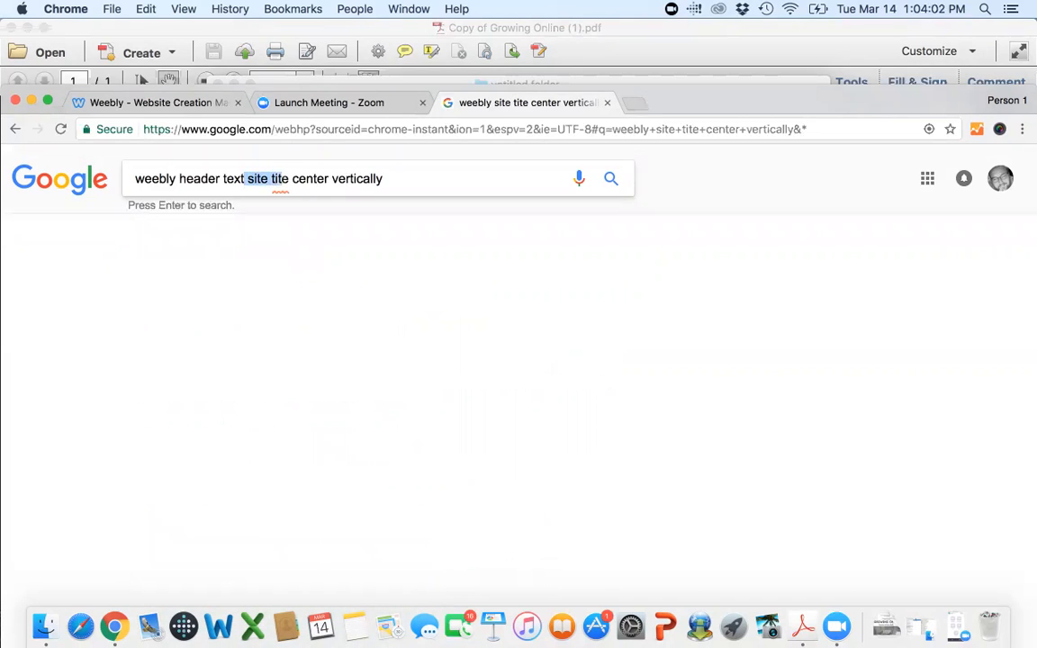
pyautogui.press('BackSpace')
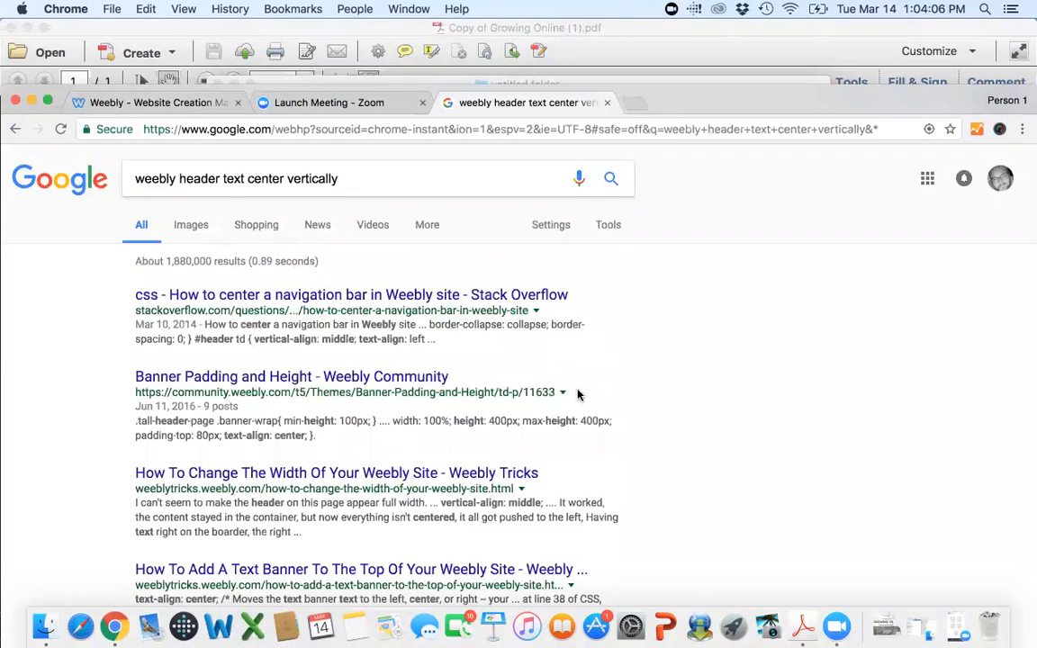
pyautogui.scroll(-5, 578, 393)
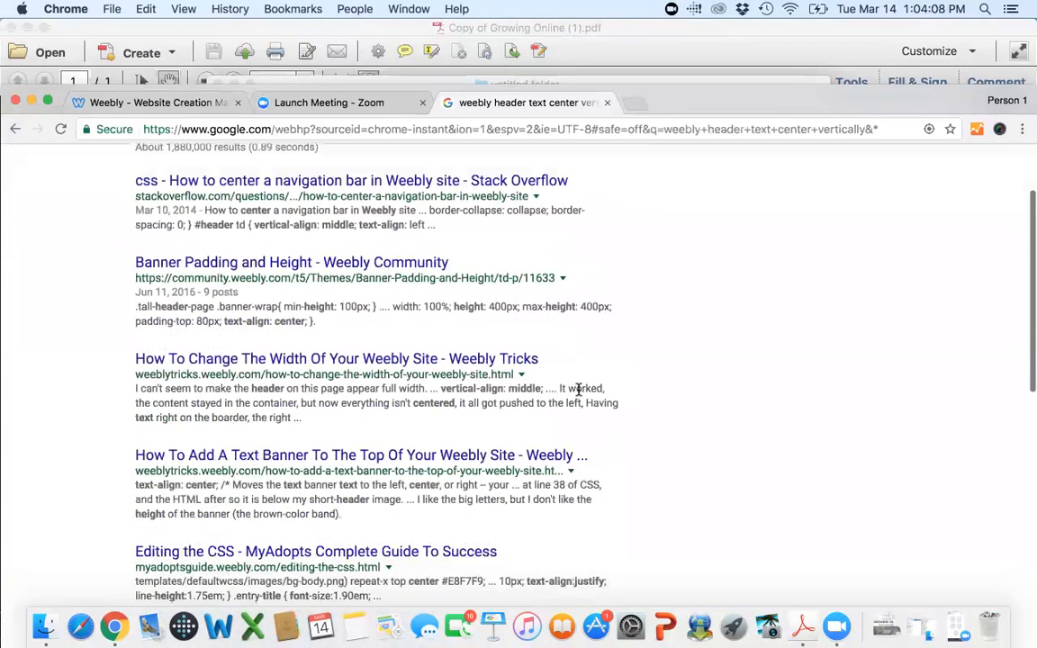
pyautogui.scroll(-5, 578, 389)
pyautogui.scroll(-7, 578, 389)
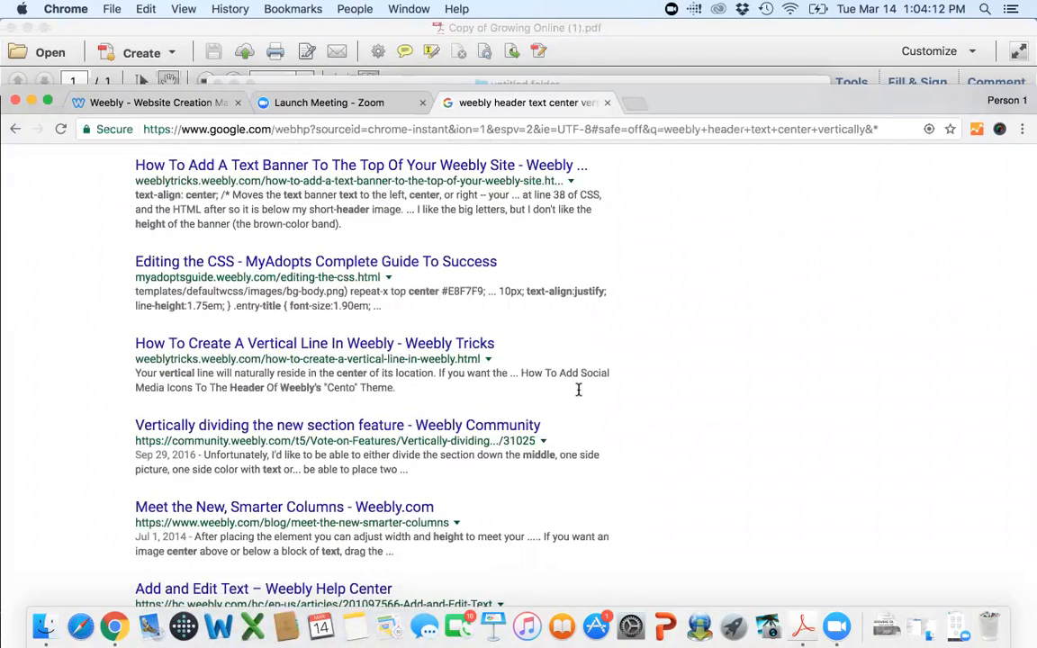
# Return from the search results to the Weebly editor and check the text formatting options for the Growing Online headline.
pyautogui.scroll(15, 578, 388)
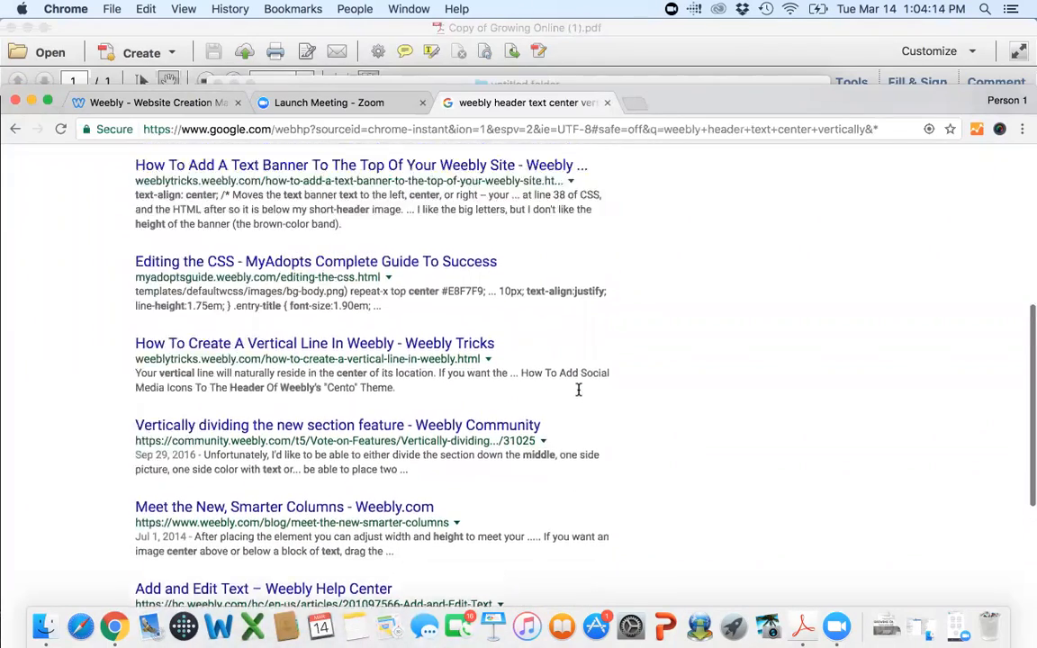
pyautogui.scroll(3, 578, 389)
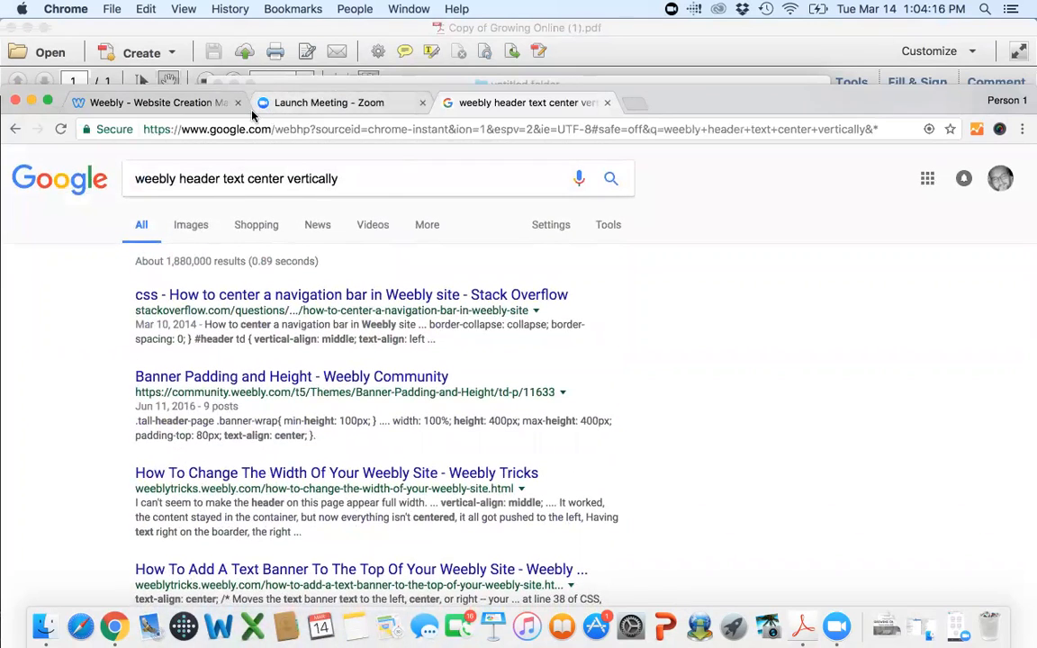
pyautogui.click(166, 105)
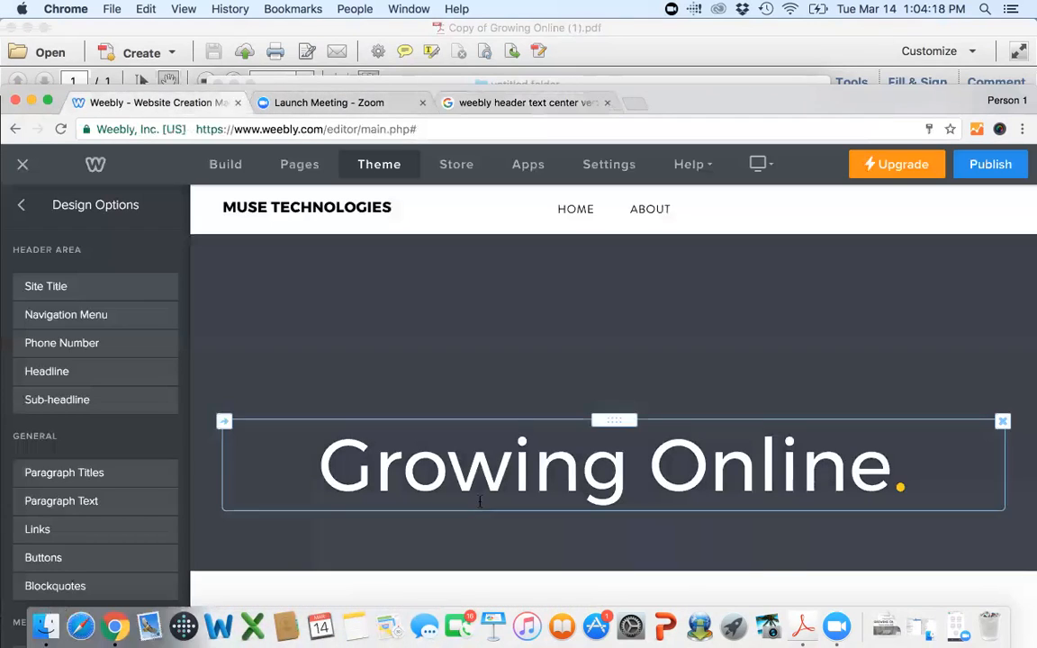
pyautogui.click(480, 500)
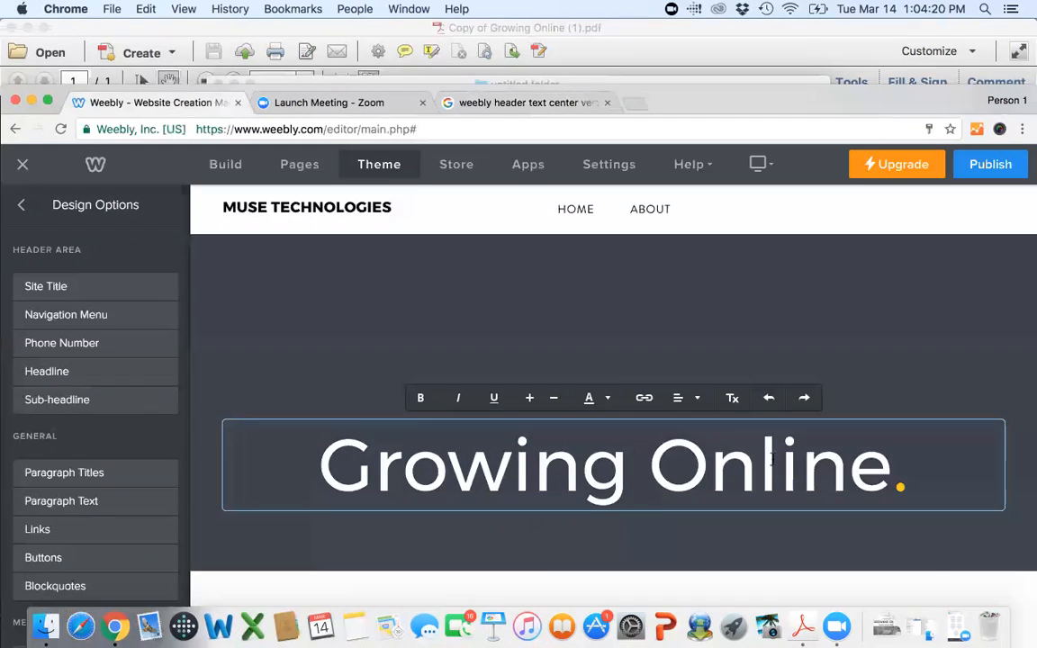
pyautogui.click(368, 349)
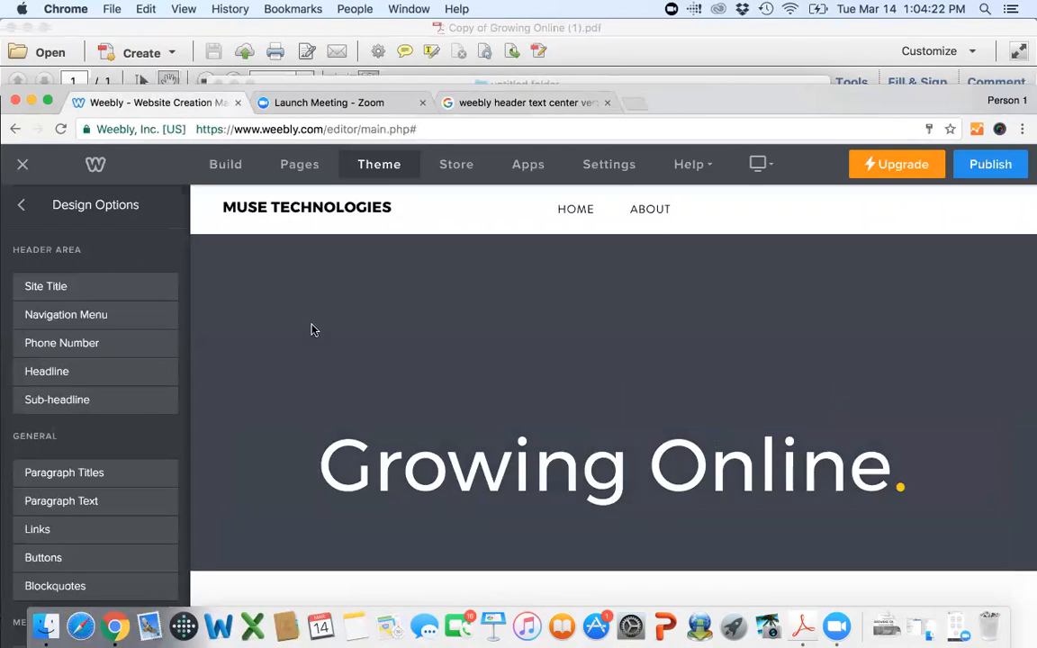
# Examine the header's background settings, including the advanced options for content alignment.
pyautogui.scroll(2, 313, 328)
pyautogui.scroll(-3, 310, 328)
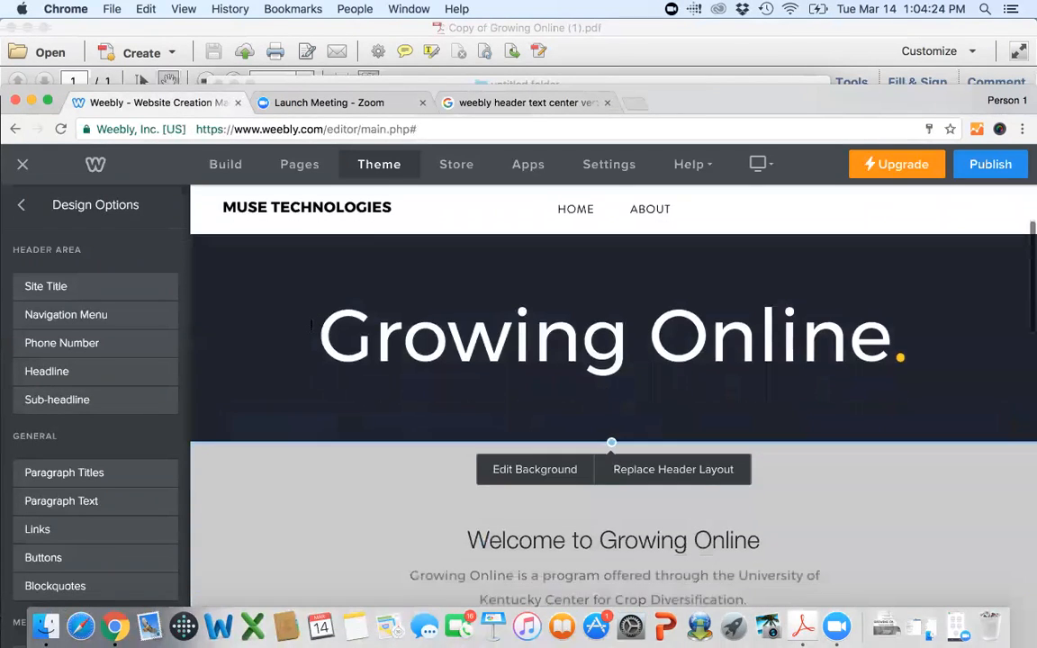
pyautogui.click(551, 482)
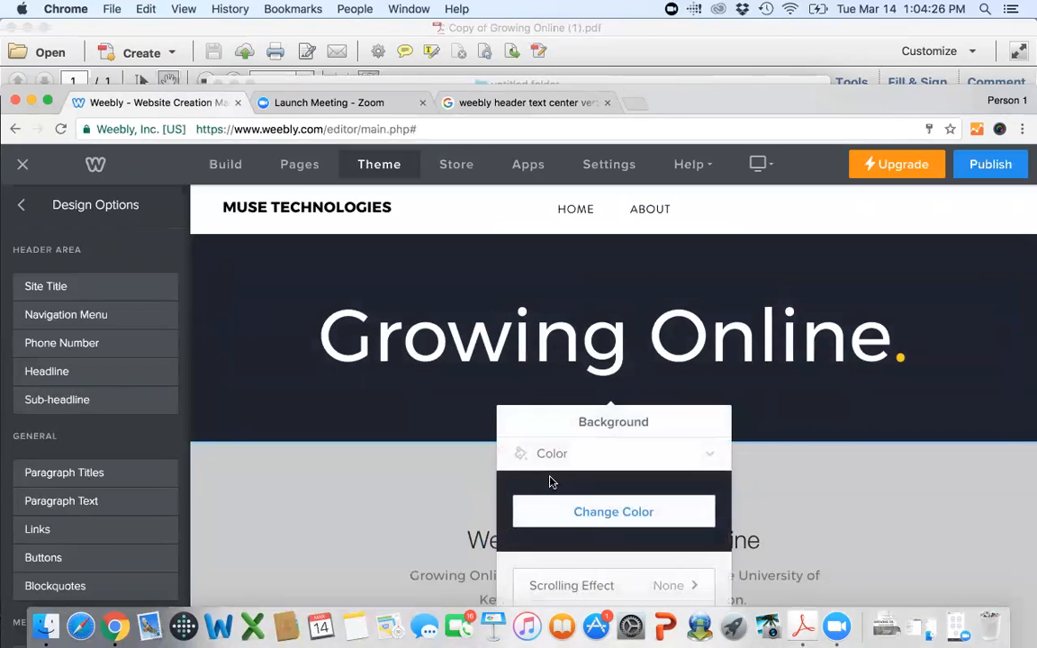
pyautogui.scroll(-3, 551, 482)
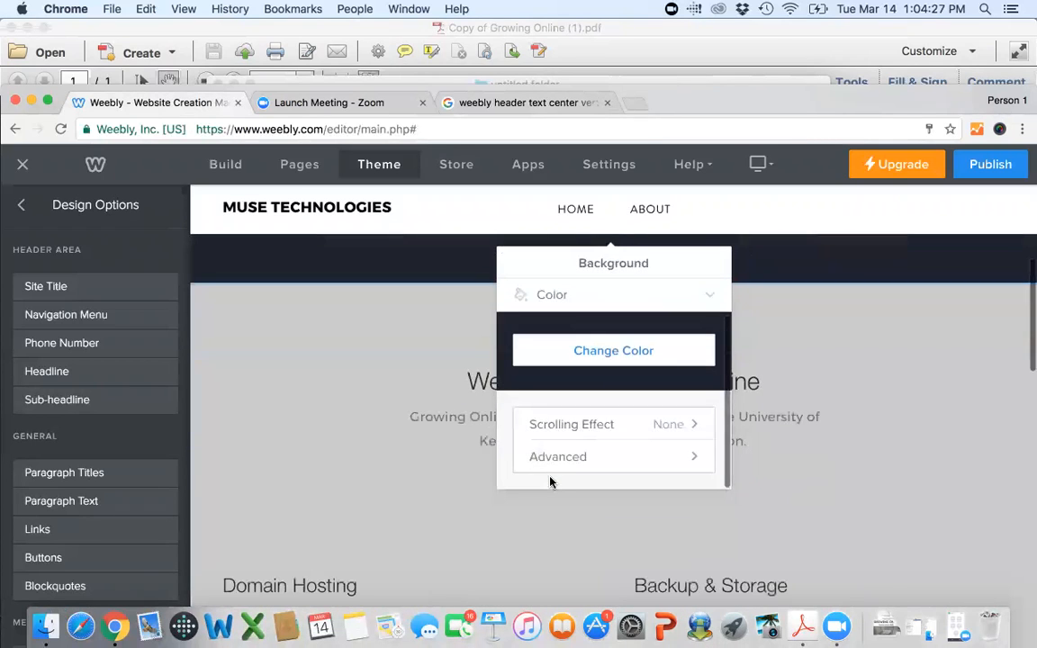
pyautogui.click(599, 457)
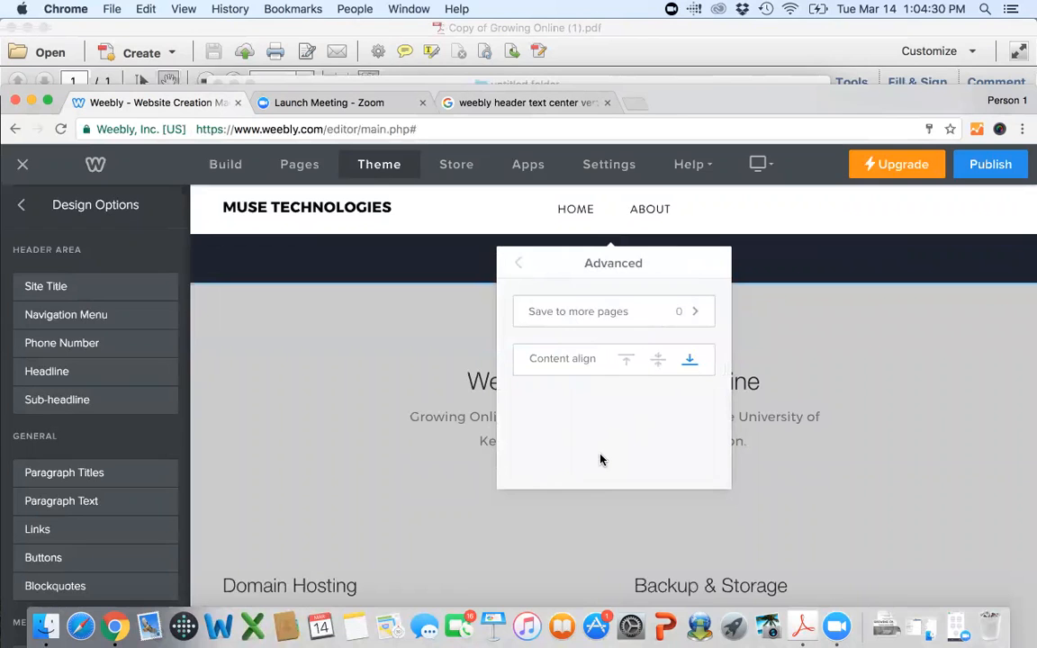
pyautogui.scroll(3, 601, 460)
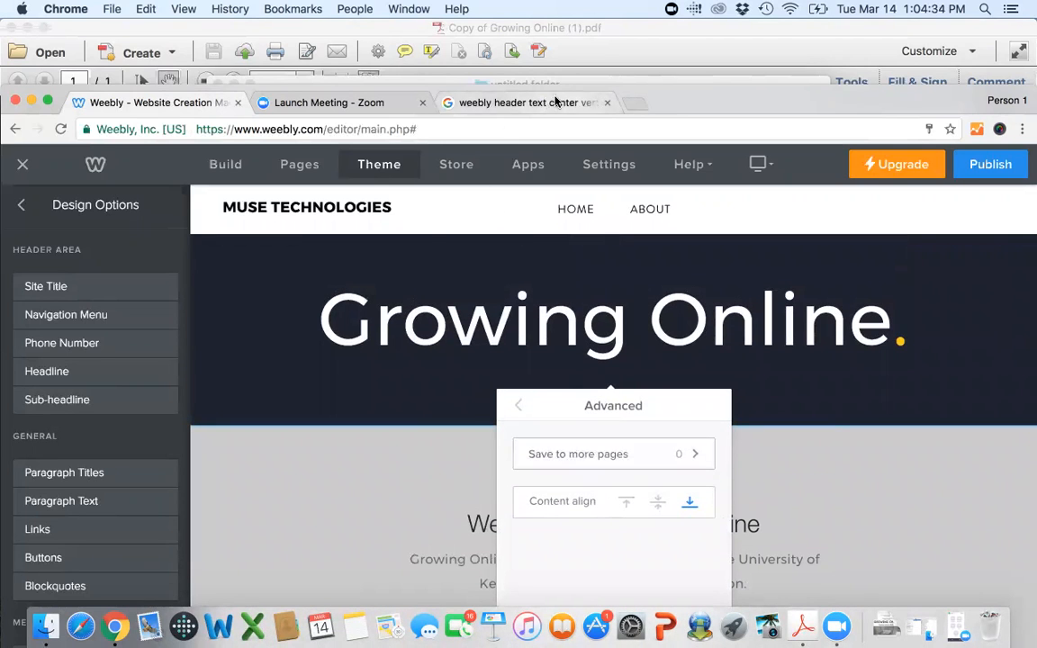
# Close the Google search tab and leave the header's background settings.
pyautogui.click(607, 103)
pyautogui.scroll(-4, 386, 428)
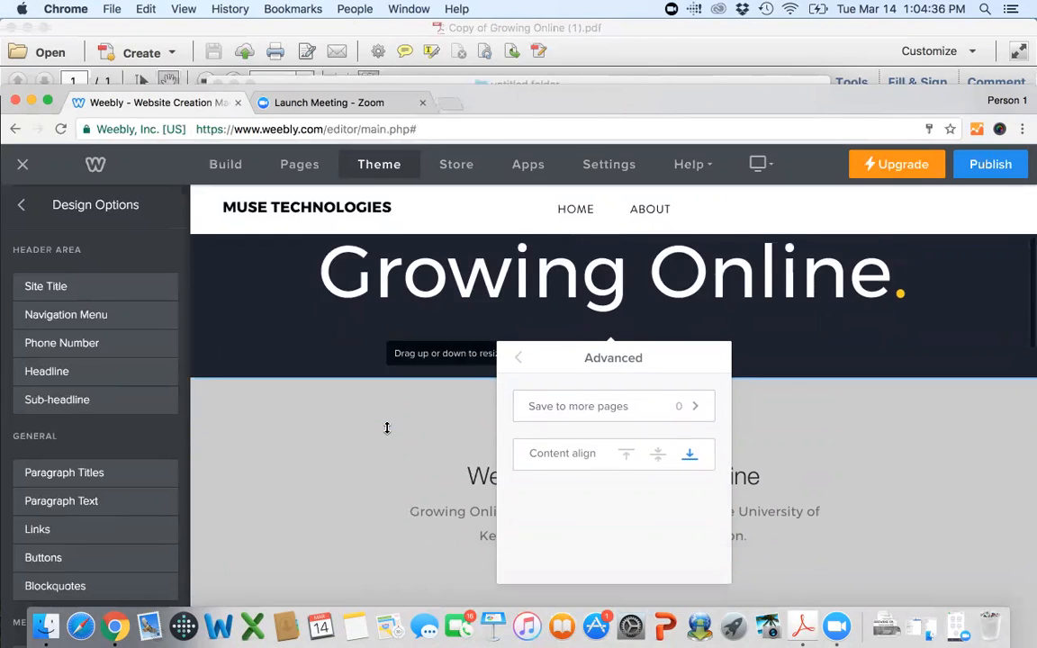
pyautogui.scroll(4, 386, 431)
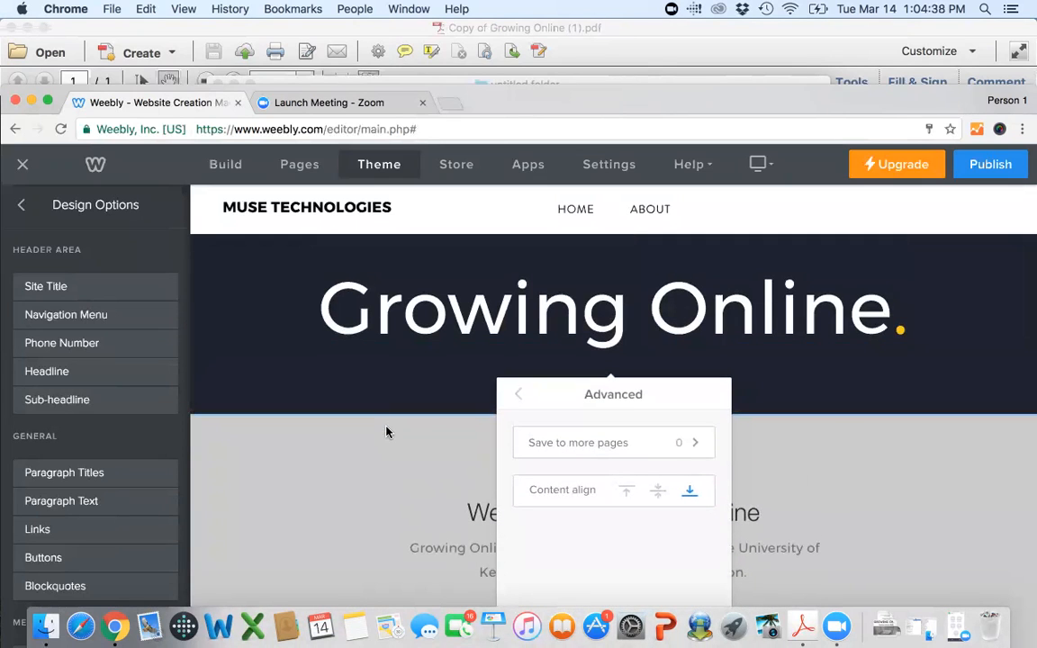
pyautogui.click(351, 383)
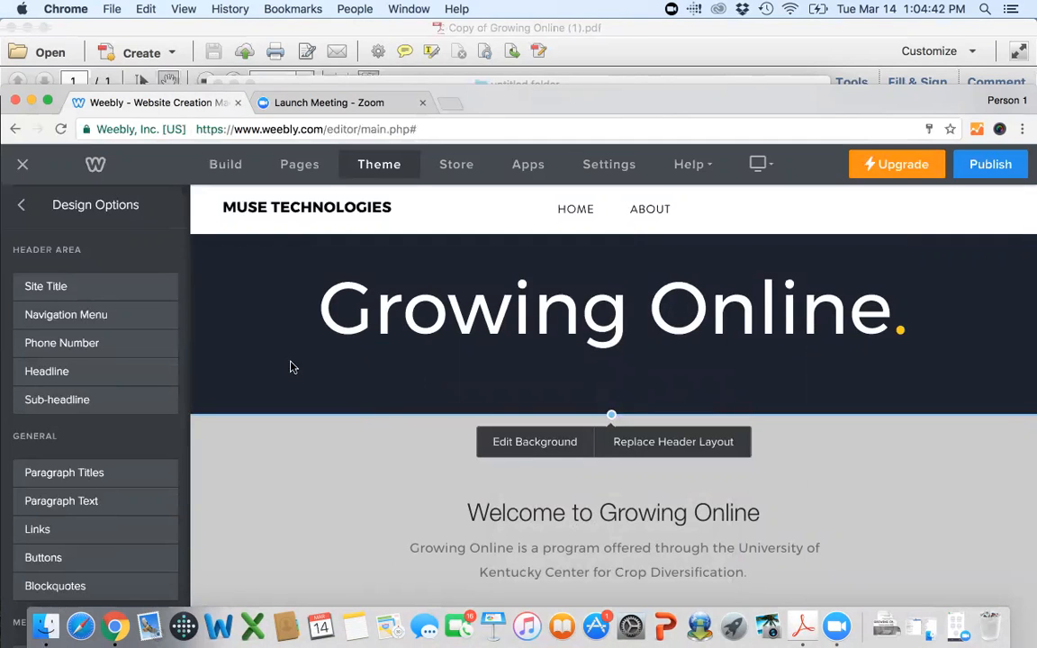
pyautogui.scroll(-1, 294, 364)
pyautogui.scroll(4, 250, 337)
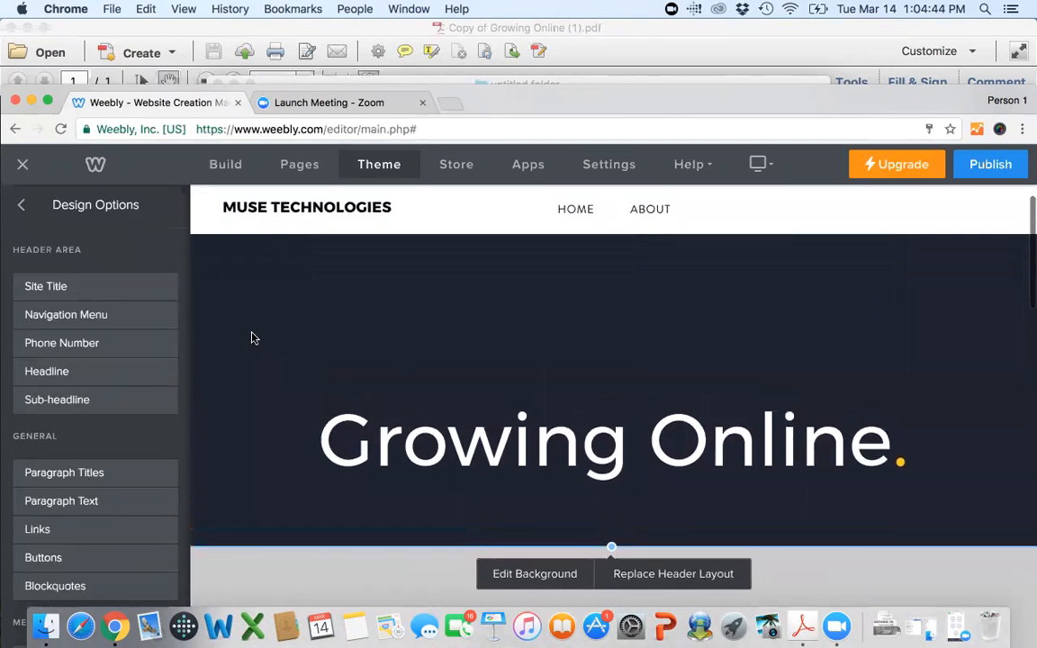
pyautogui.scroll(1, 252, 338)
pyautogui.scroll(-2, 253, 337)
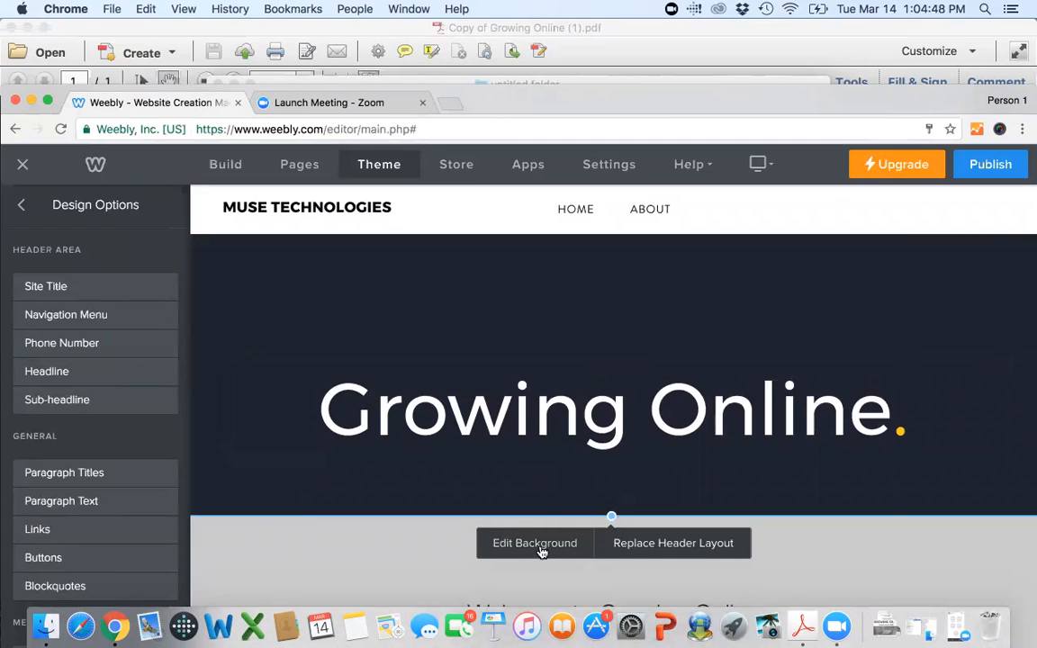
pyautogui.click(650, 555)
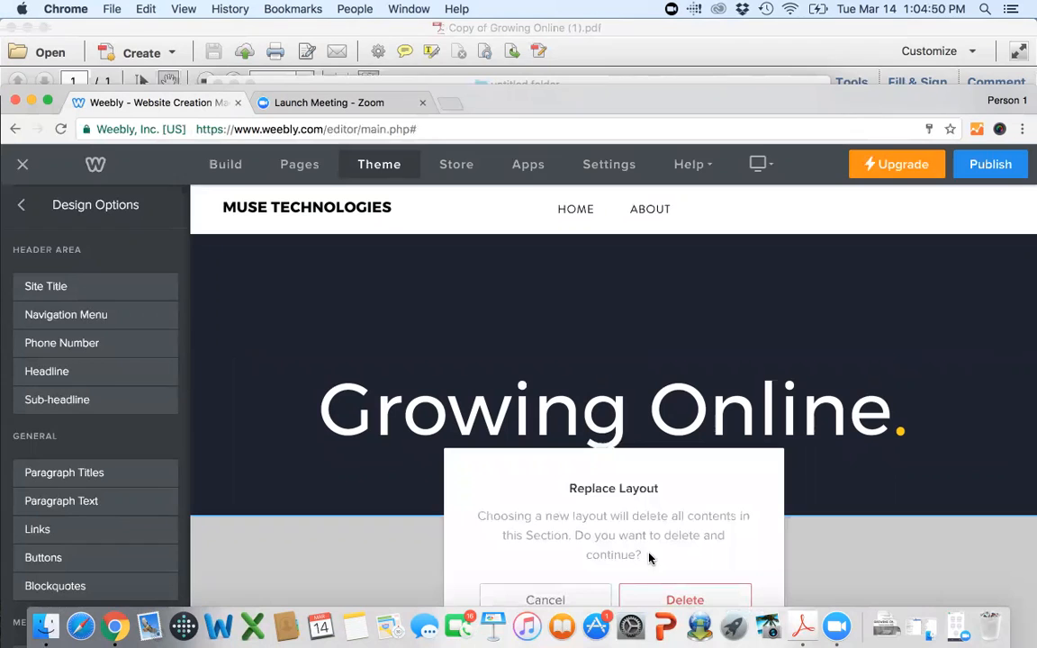
pyautogui.click(557, 597)
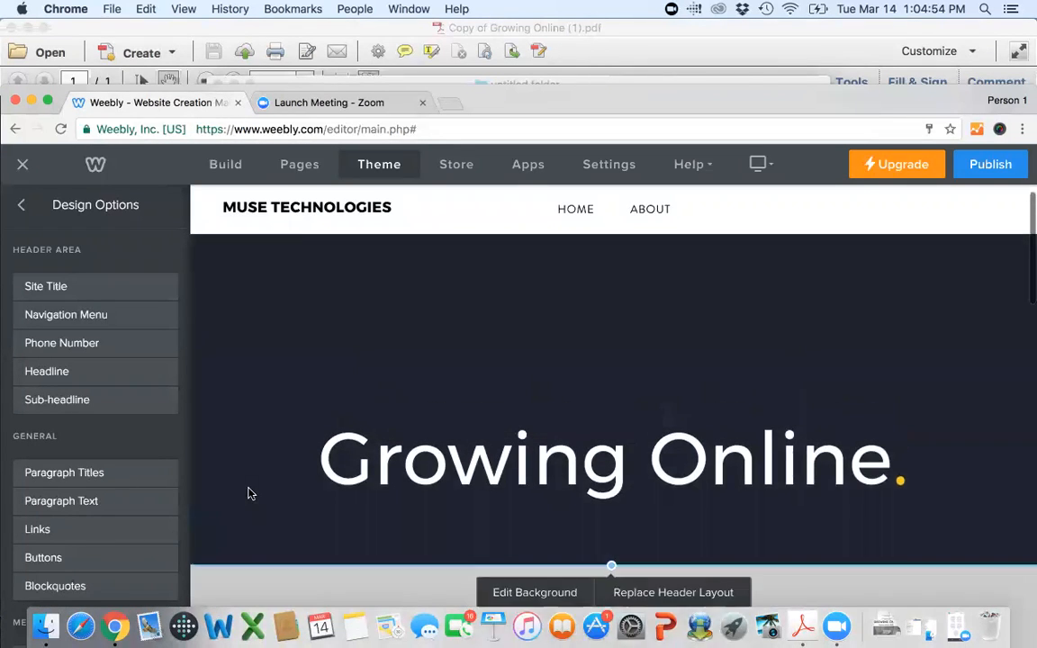
# Set the header's content alignment to vertically centered in its advanced background settings.
pyautogui.click(533, 554)
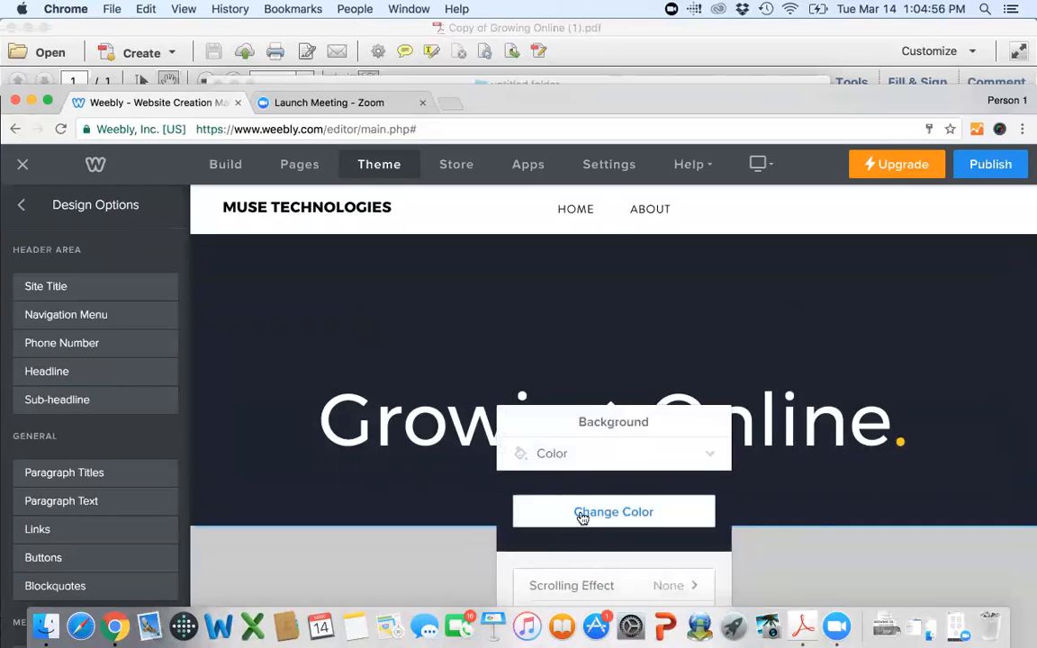
pyautogui.scroll(-5, 583, 517)
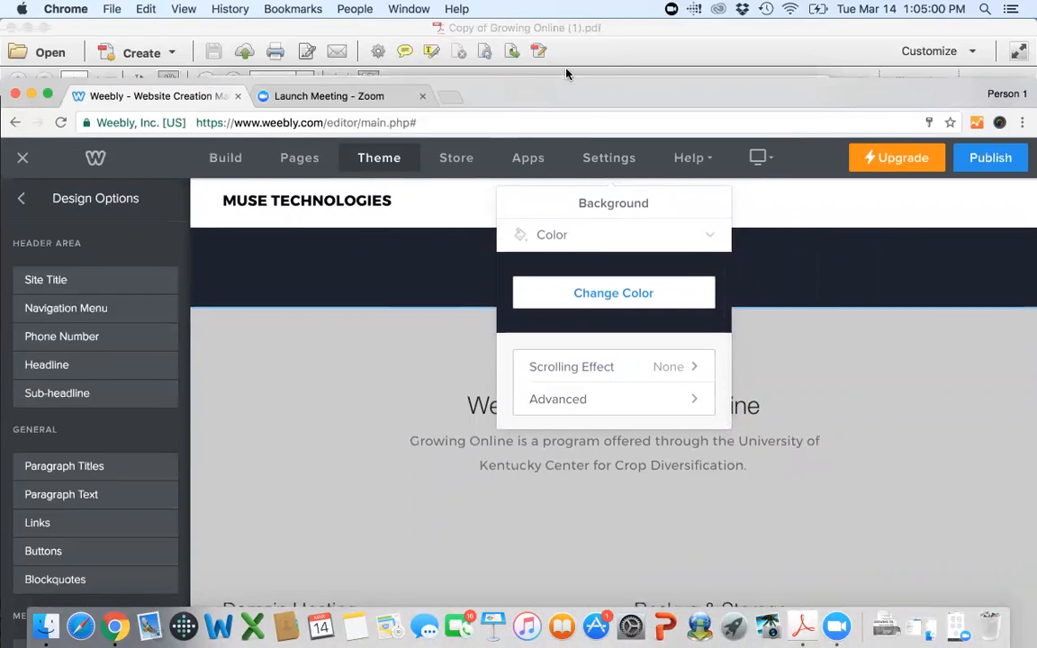
pyautogui.moveTo(572, 102); pyautogui.dragTo(564, 36)
pyautogui.click(625, 349)
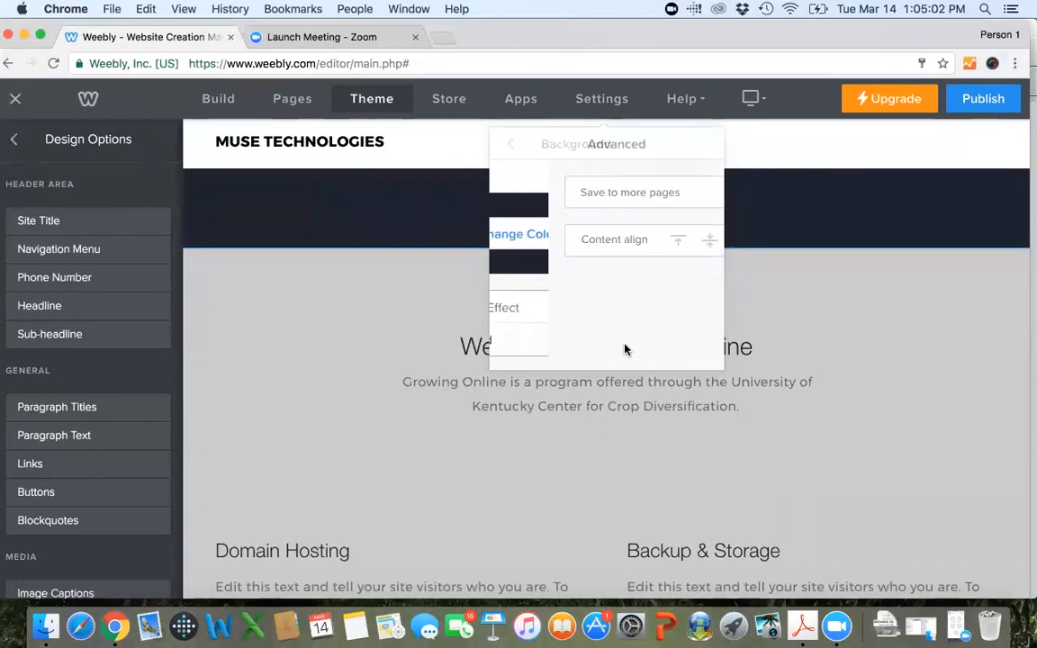
pyautogui.scroll(3, 626, 349)
pyautogui.scroll(4, 789, 370)
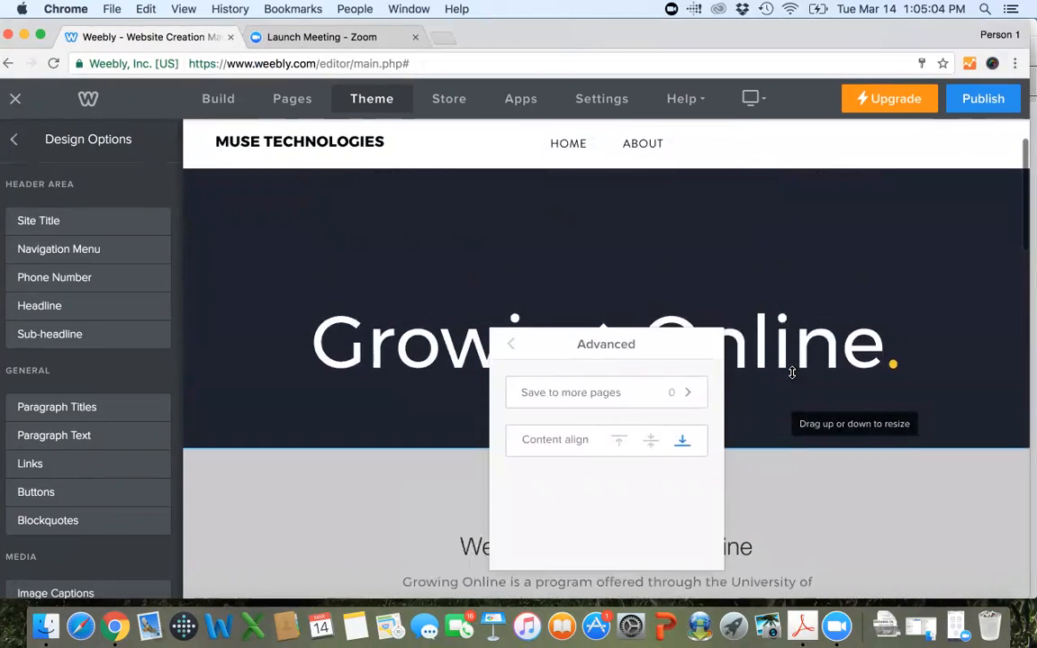
pyautogui.scroll(1, 789, 370)
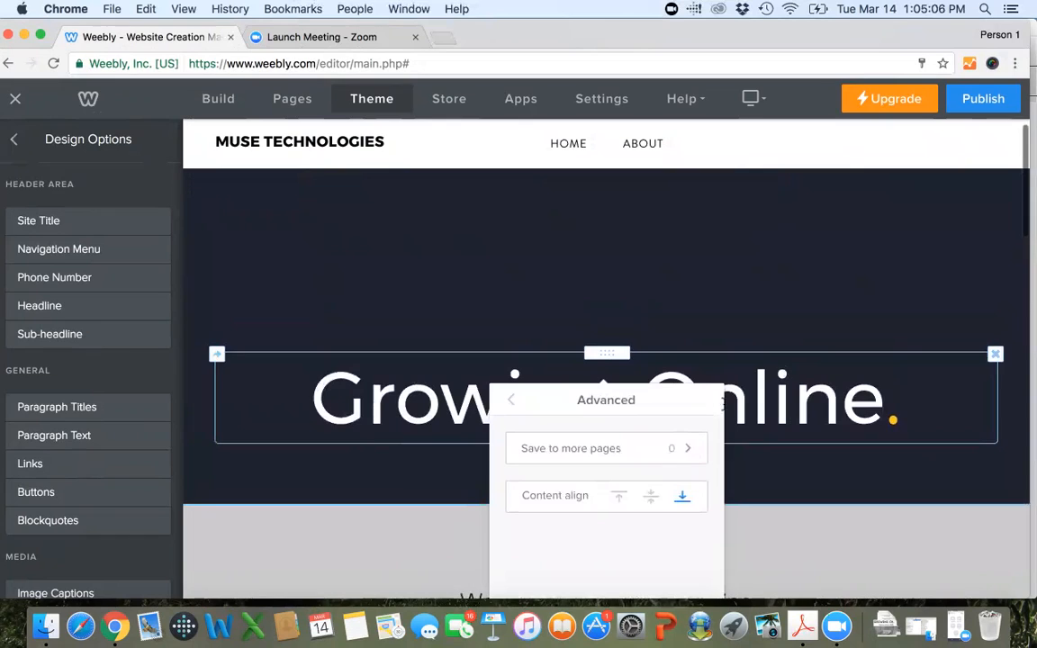
pyautogui.click(653, 499)
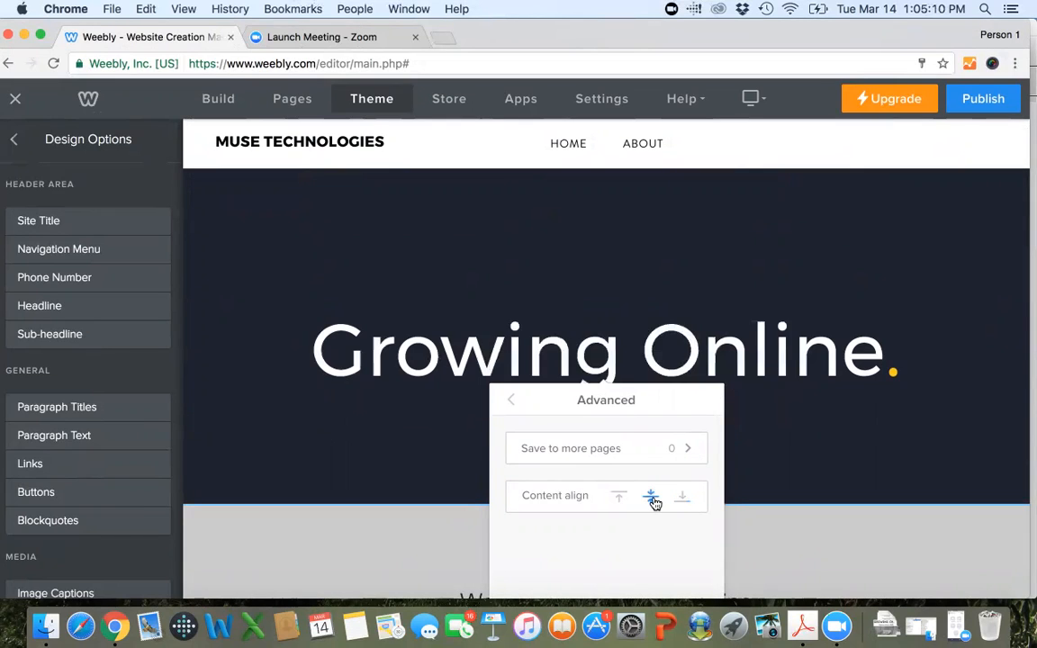
pyautogui.scroll(1, 654, 503)
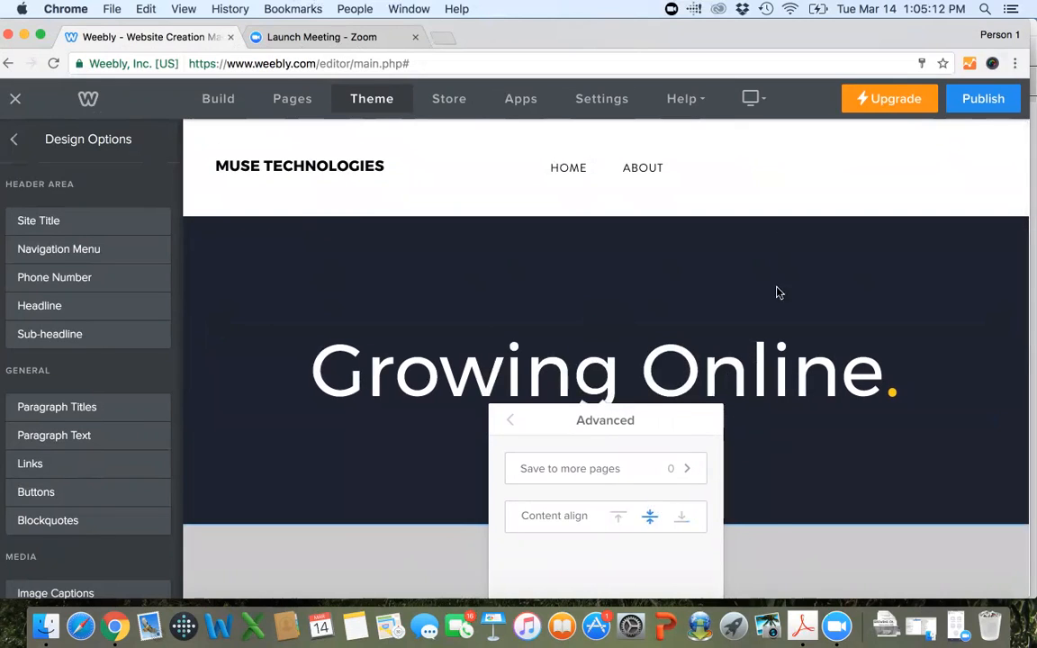
pyautogui.click(508, 419)
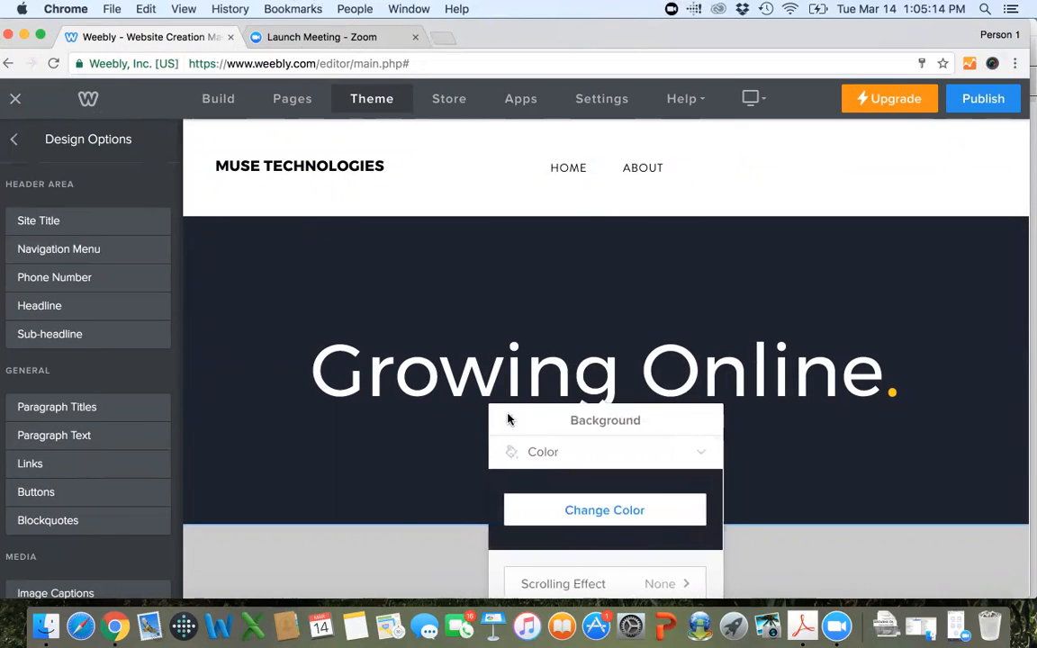
pyautogui.click(416, 459)
# Try left and right alignment on the Growing Online headline, and return it to centered.
pyautogui.click(468, 386)
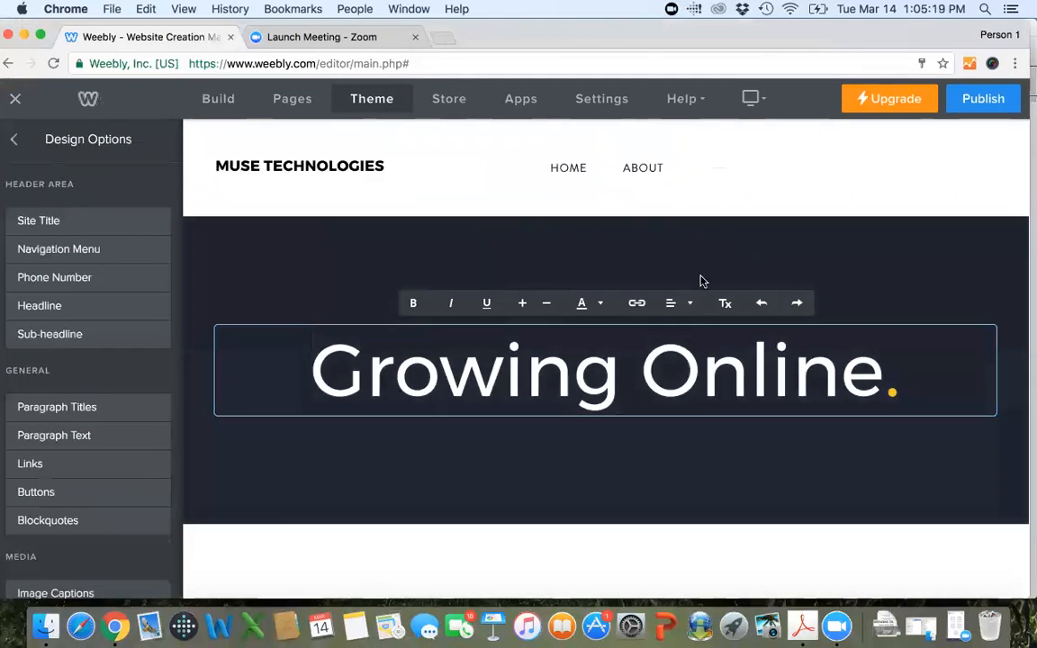
pyautogui.click(688, 303)
pyautogui.click(678, 328)
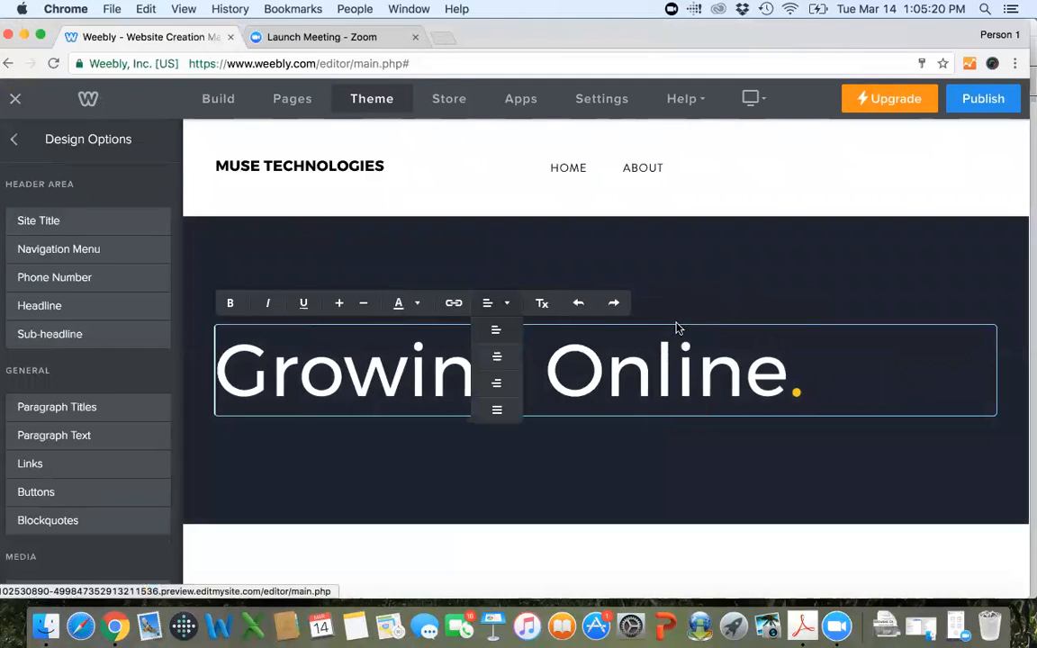
pyautogui.click(690, 402)
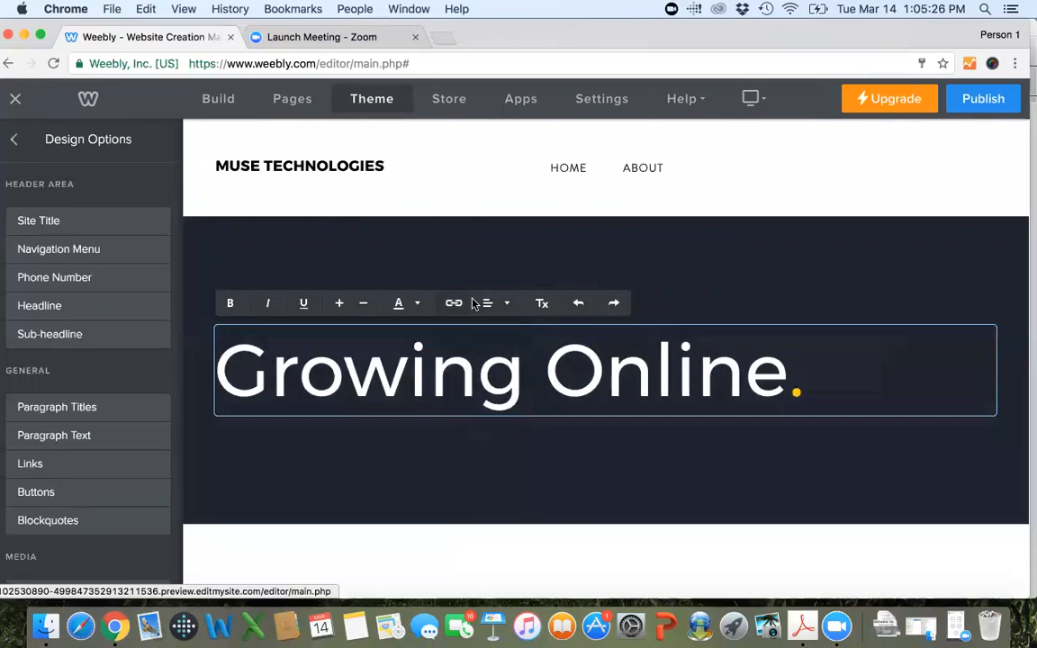
pyautogui.click(500, 303)
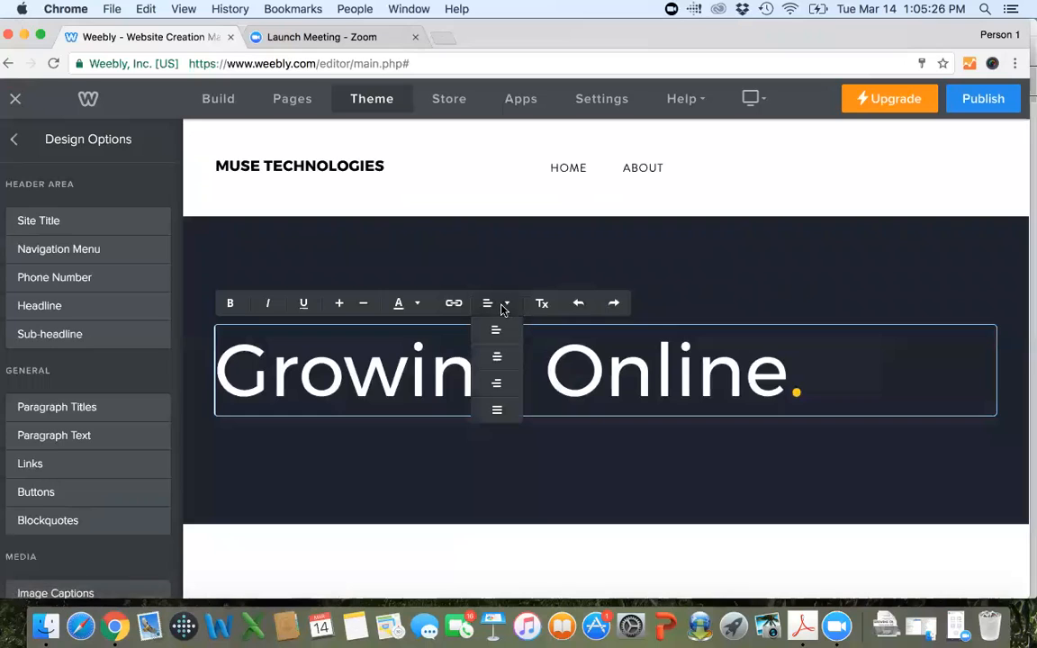
pyautogui.click(492, 356)
pyautogui.click(675, 302)
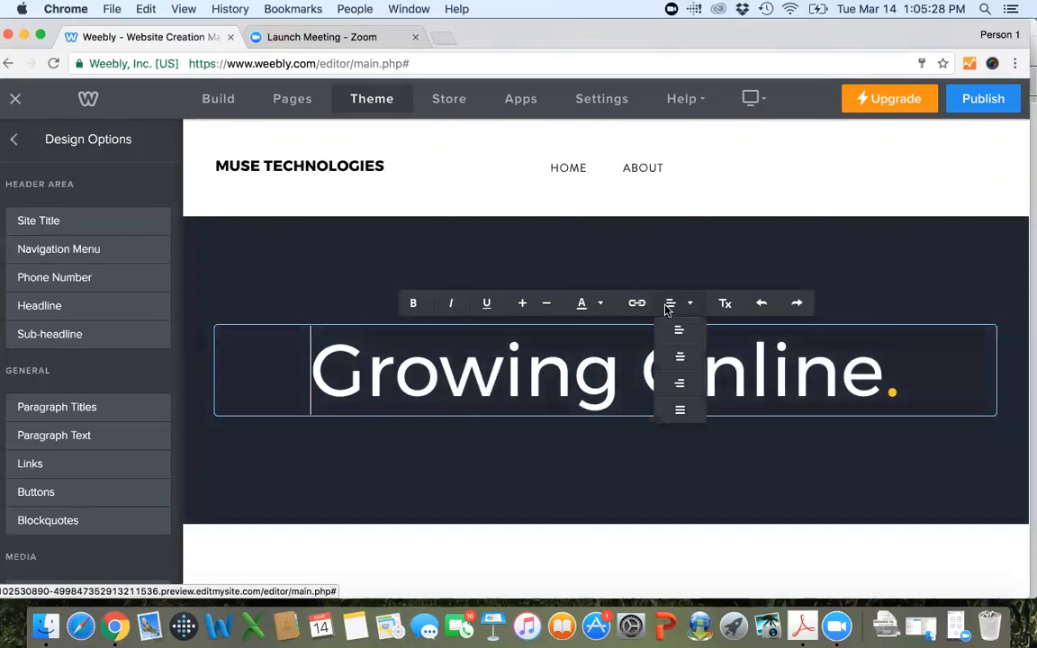
pyautogui.click(680, 387)
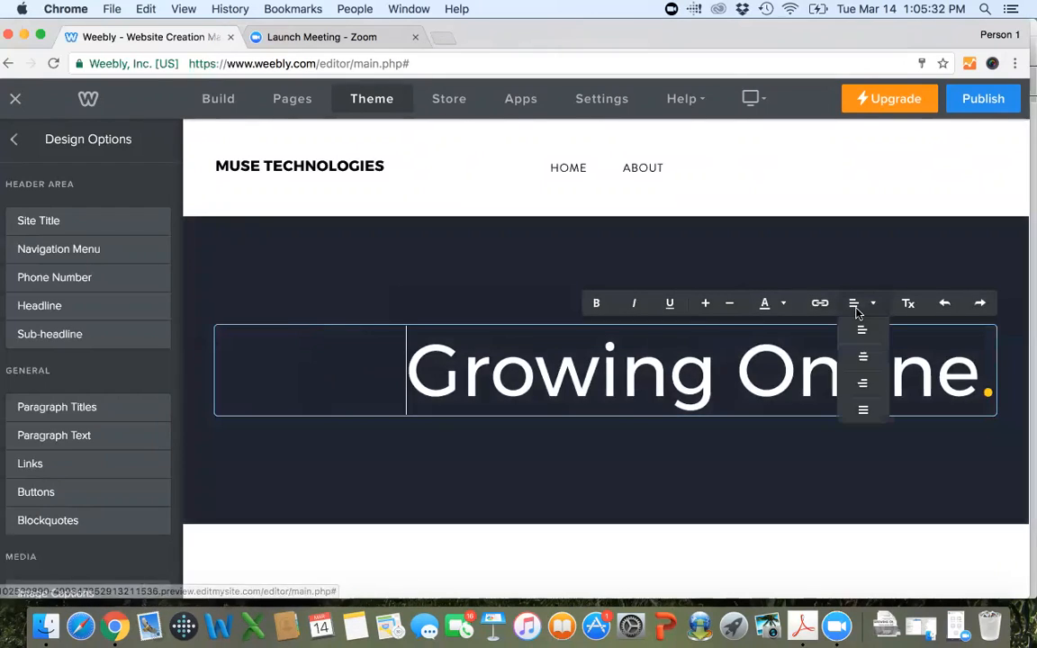
pyautogui.click(862, 357)
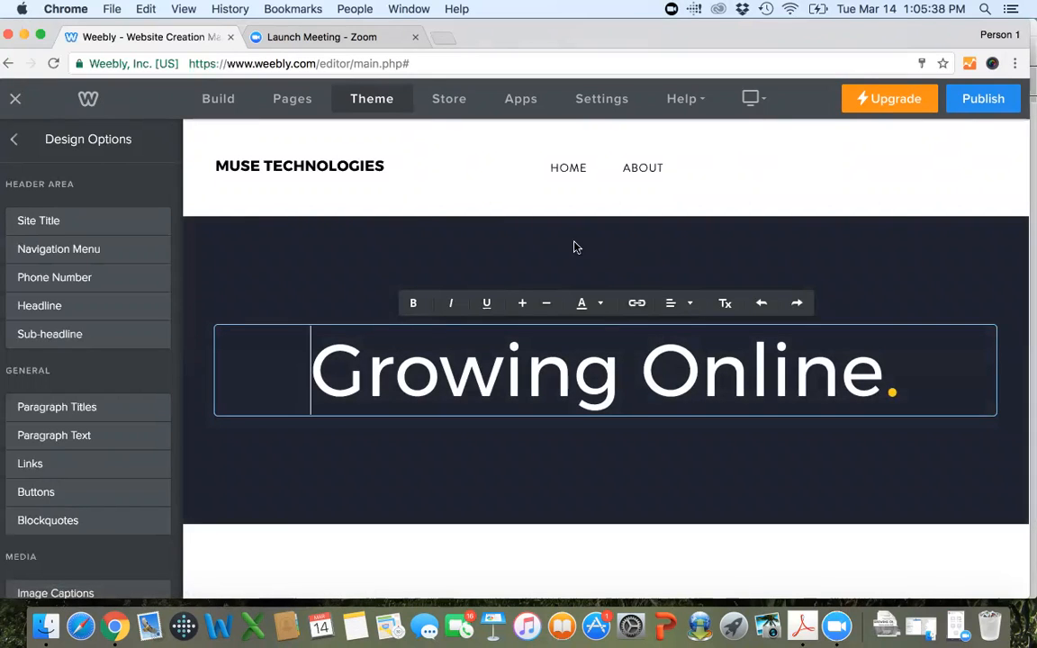
# Replace the site title text in the page header with "GROWING ONLINE".
pyautogui.click(71, 219)
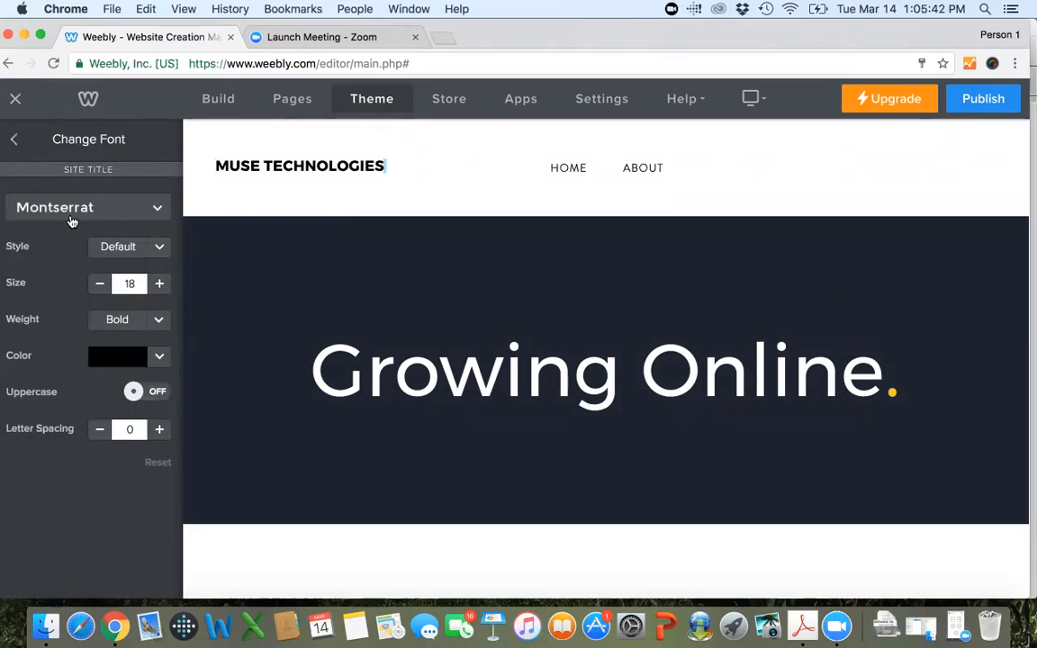
pyautogui.click(285, 163)
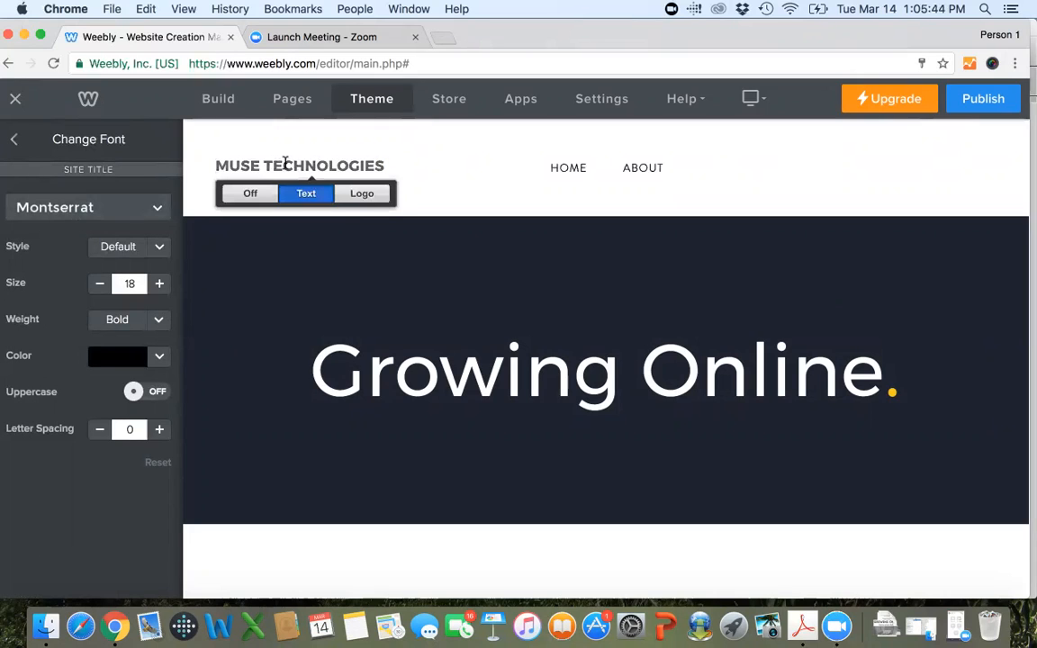
pyautogui.tripleClick(285, 163)
pyautogui.write('GR')
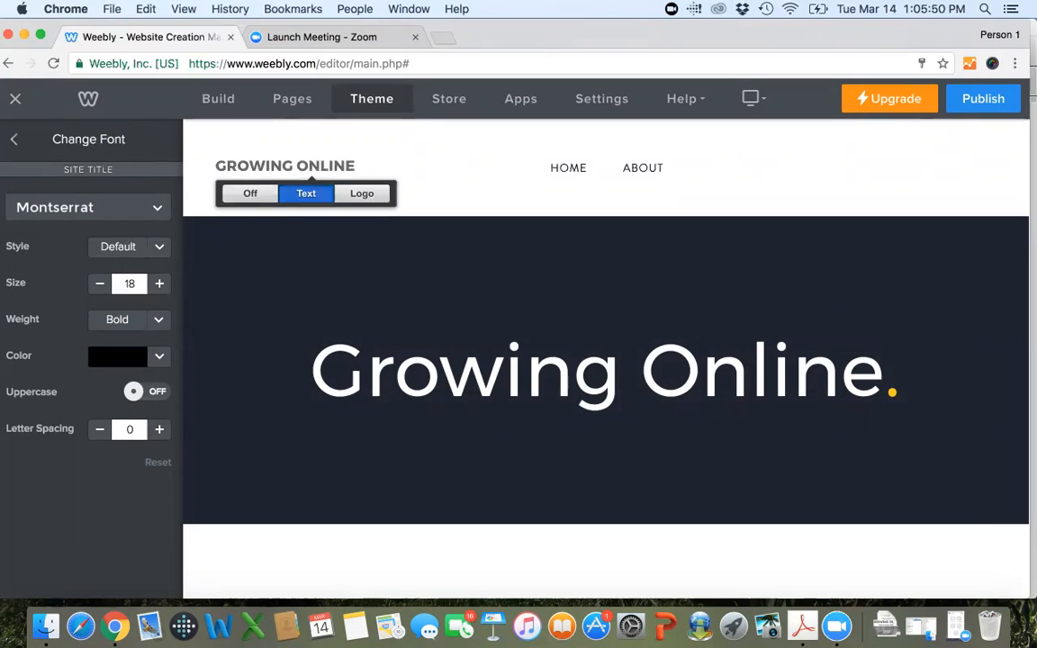
pyautogui.write('OWING ONLINE')
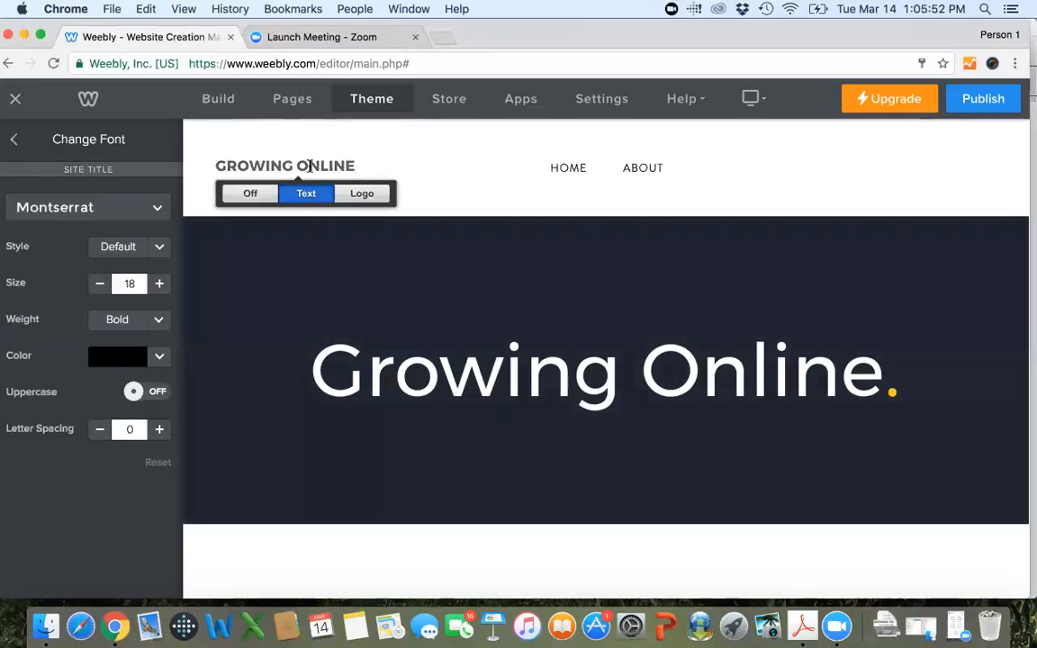
# Switch the site title to a logo, start a photo upload and browse Dropbox's Work and CCD folders for a logo image.
pyautogui.click(359, 197)
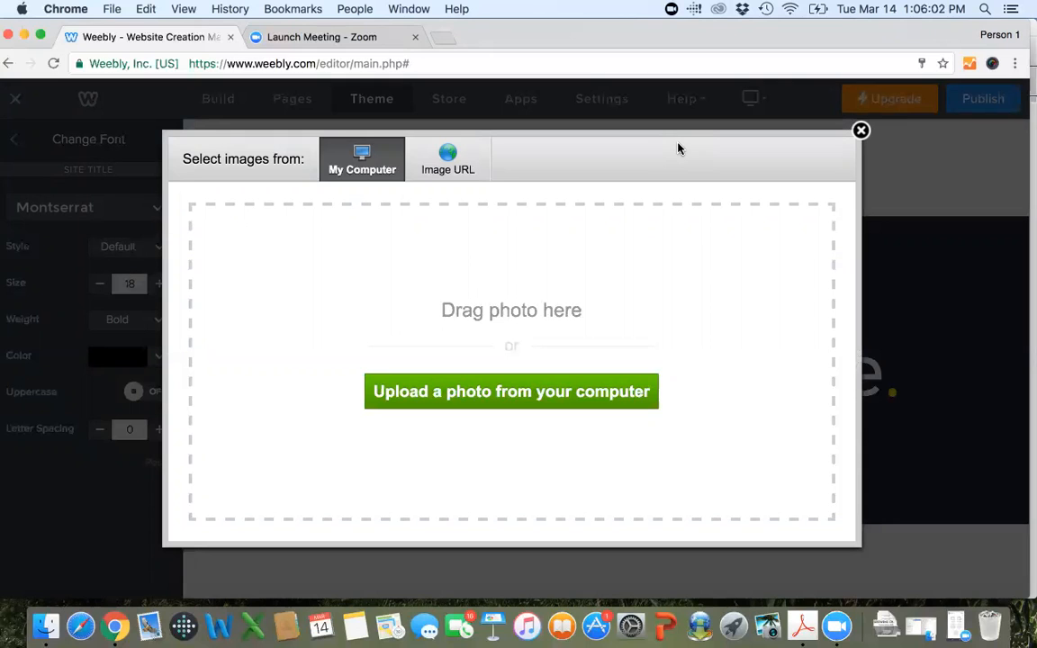
pyautogui.click(518, 399)
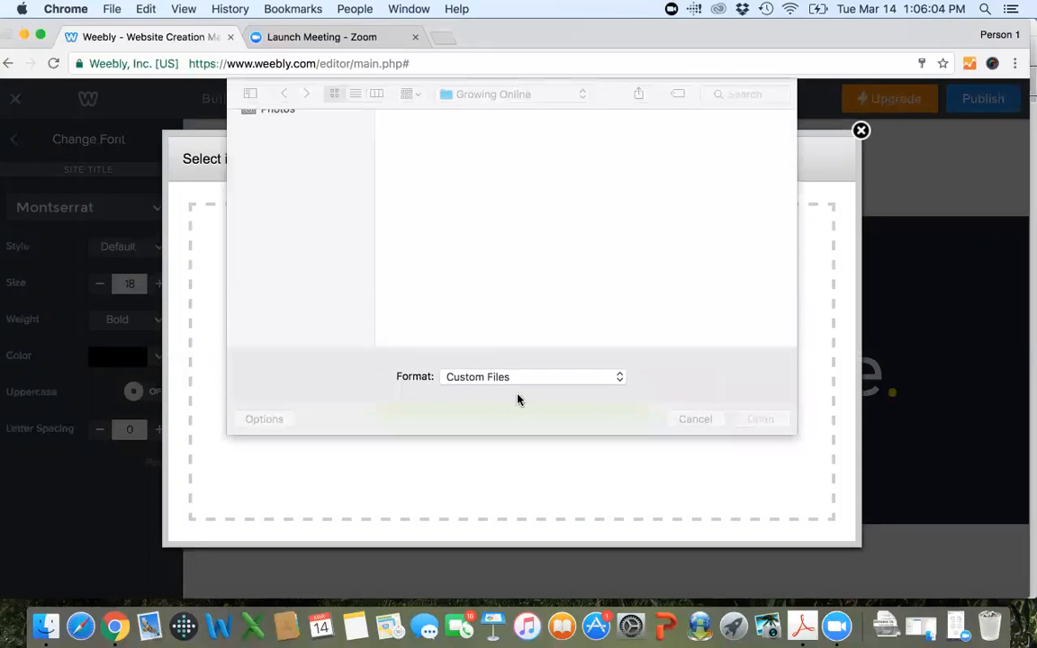
pyautogui.click(280, 140)
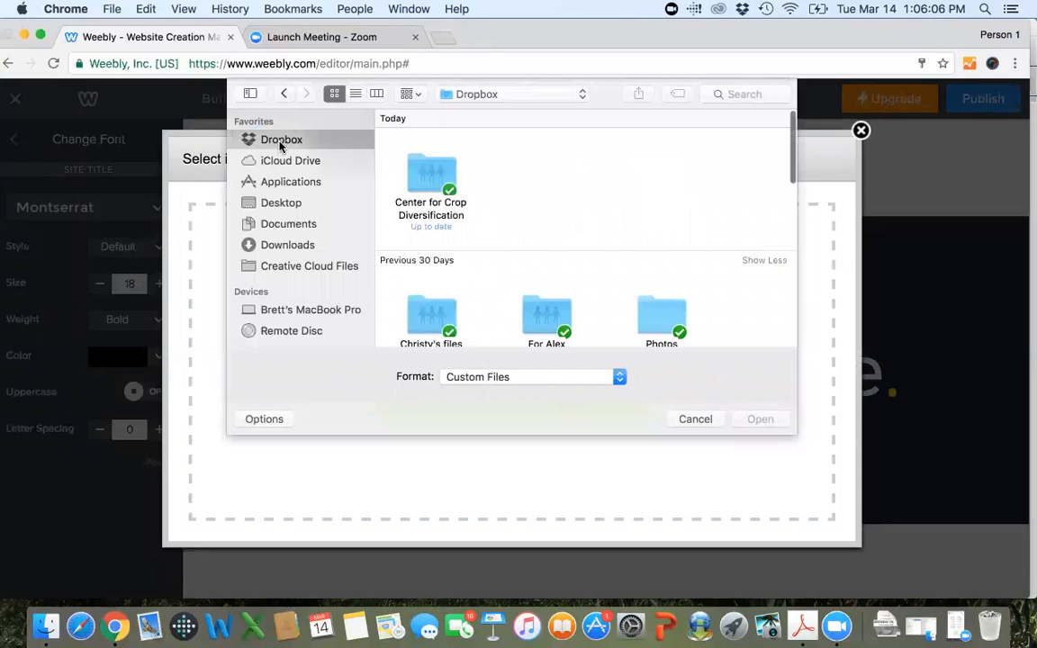
pyautogui.scroll(-3, 528, 241)
pyautogui.scroll(-10, 527, 241)
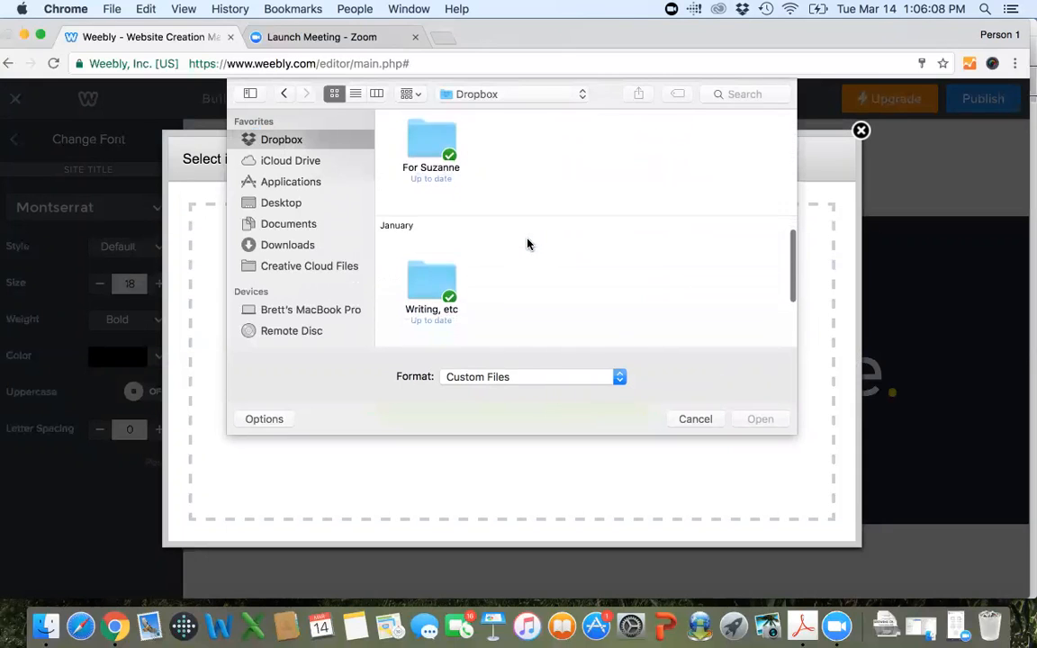
pyautogui.hscroll(8, 679, 302)
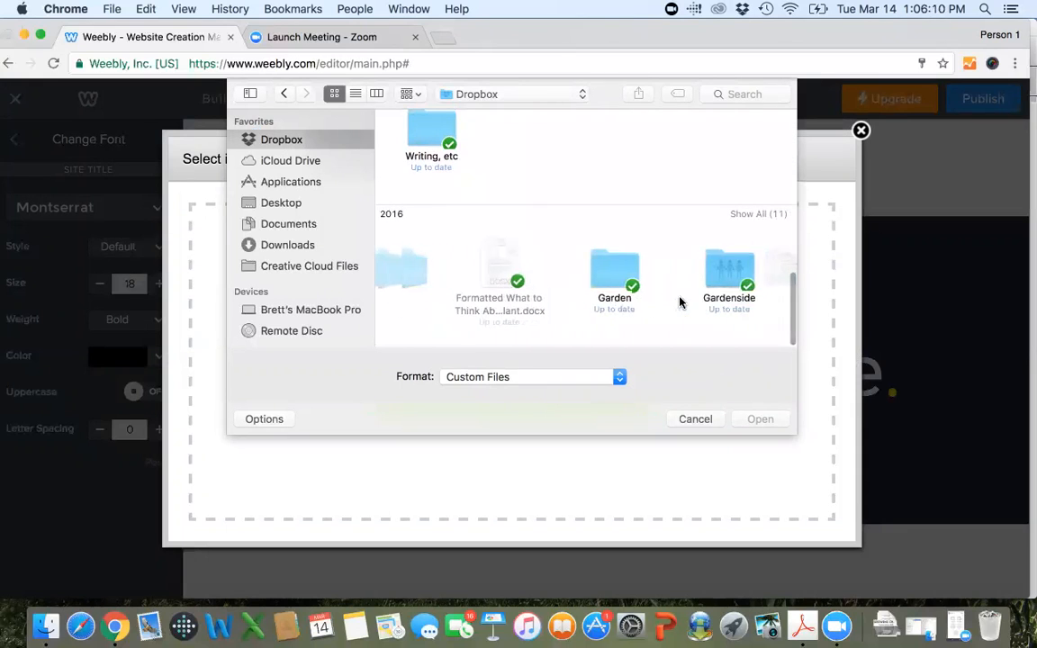
pyautogui.doubleClick(657, 274)
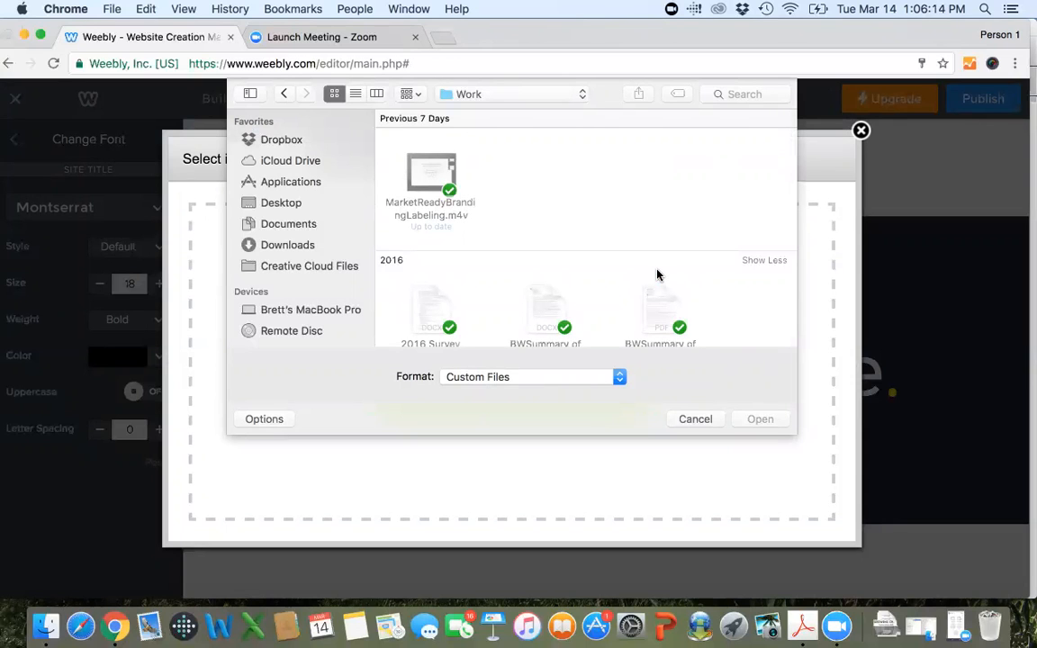
pyautogui.scroll(-5, 657, 274)
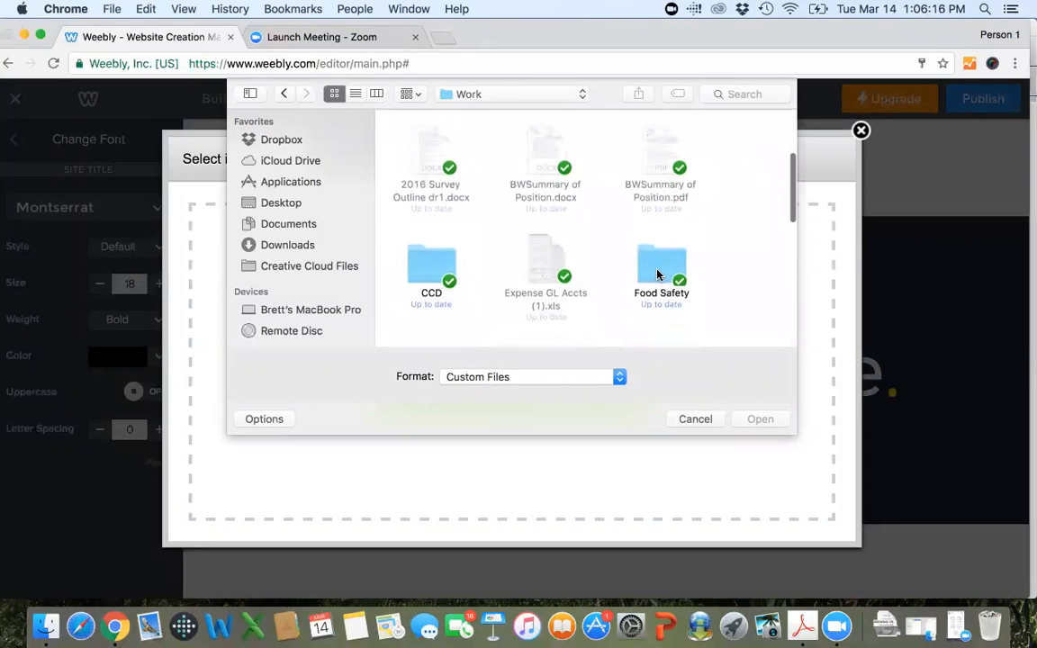
pyautogui.doubleClick(425, 270)
pyautogui.scroll(-4, 532, 217)
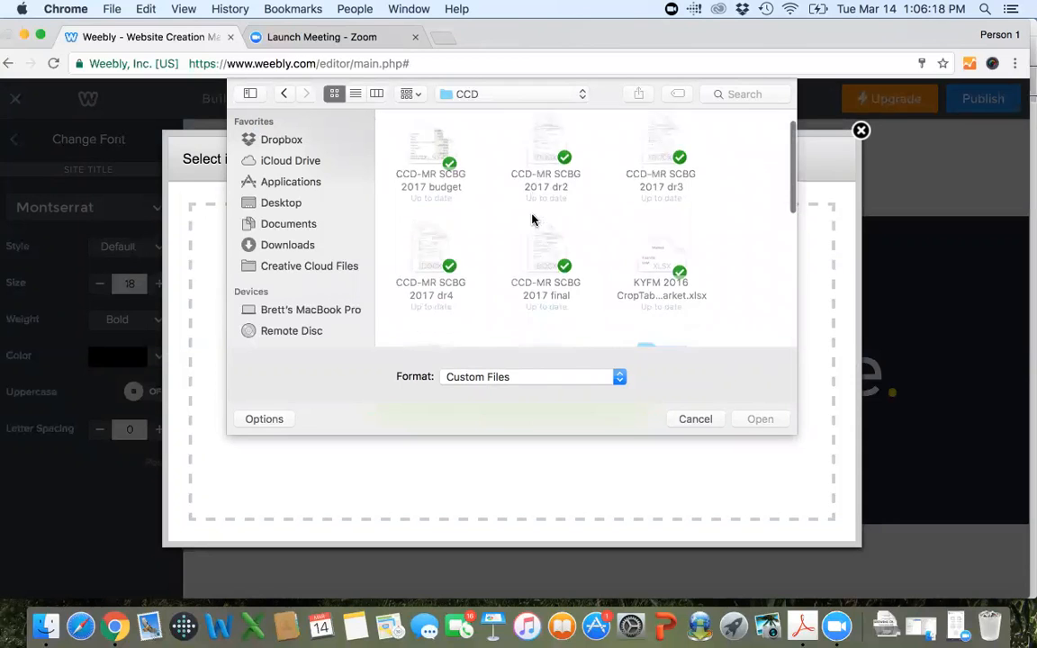
pyautogui.scroll(-3, 662, 237)
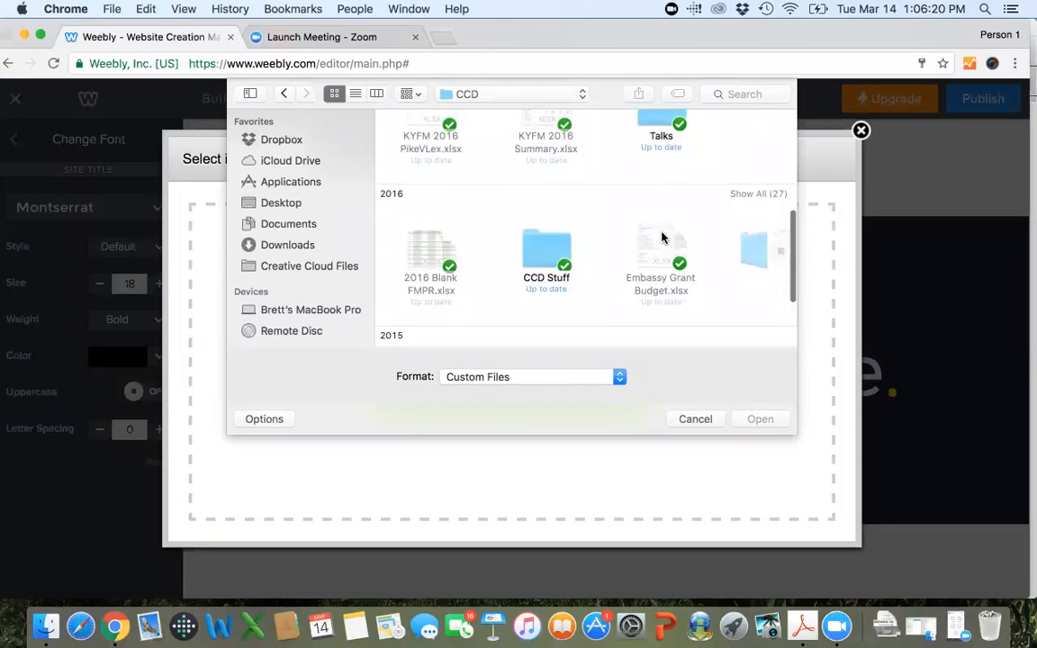
pyautogui.hscroll(5, 662, 237)
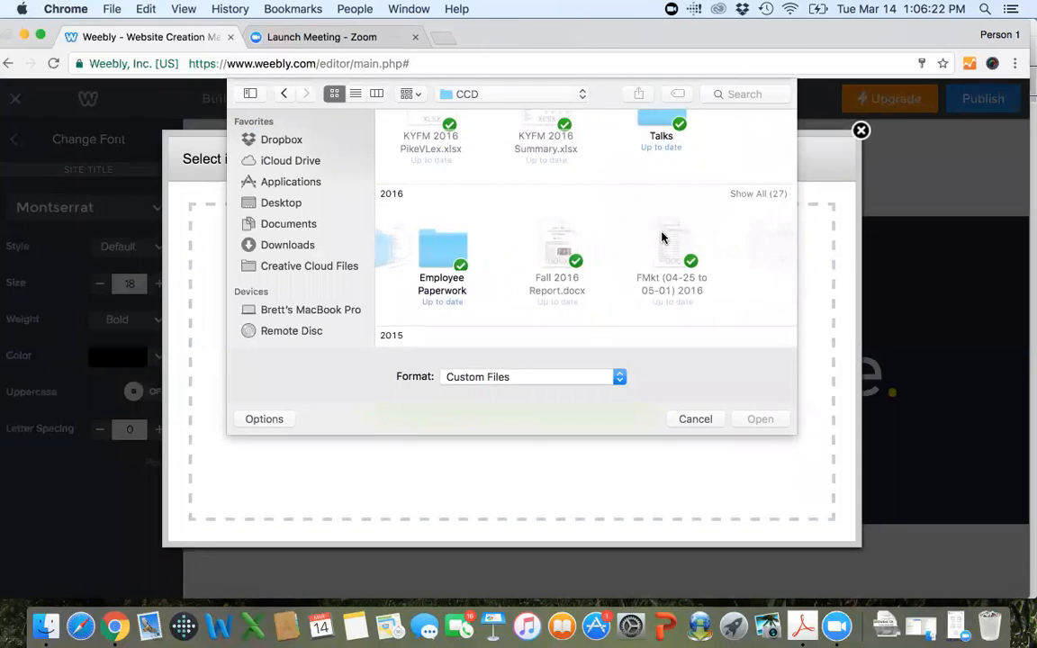
# Search This Mac for "logo" in the file chooser and look through the matching images.
pyautogui.click(748, 94)
pyautogui.write('logo')
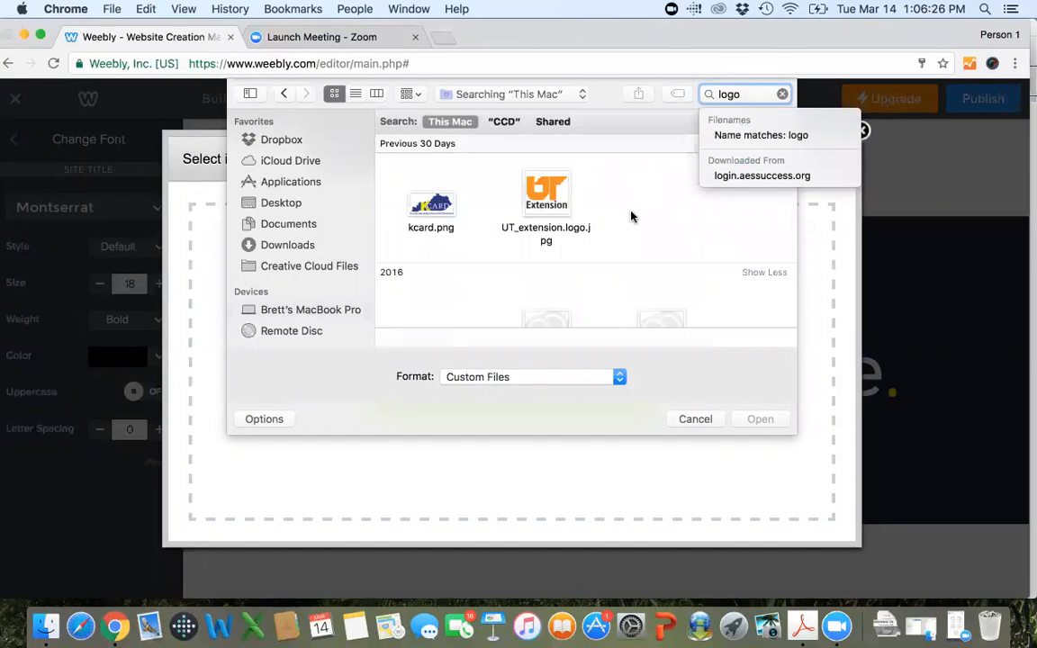
pyautogui.scroll(-10, 631, 216)
pyautogui.scroll(-10, 631, 216)
pyautogui.scroll(-8, 631, 216)
pyautogui.scroll(-8, 631, 216)
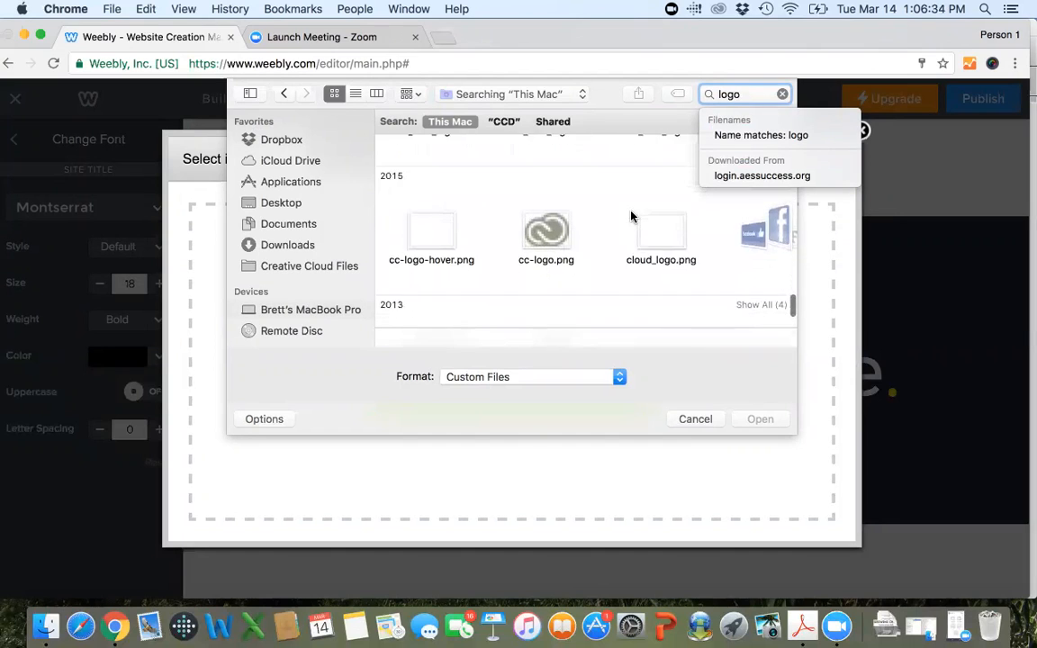
pyautogui.scroll(-2, 630, 216)
# Search for "ccd logo" on This Mac and in the CCD folder, and clear the search.
pyautogui.press('Left')
pyautogui.press('Left')
pyautogui.press('Left')
pyautogui.press('Left')
pyautogui.write('ccd')
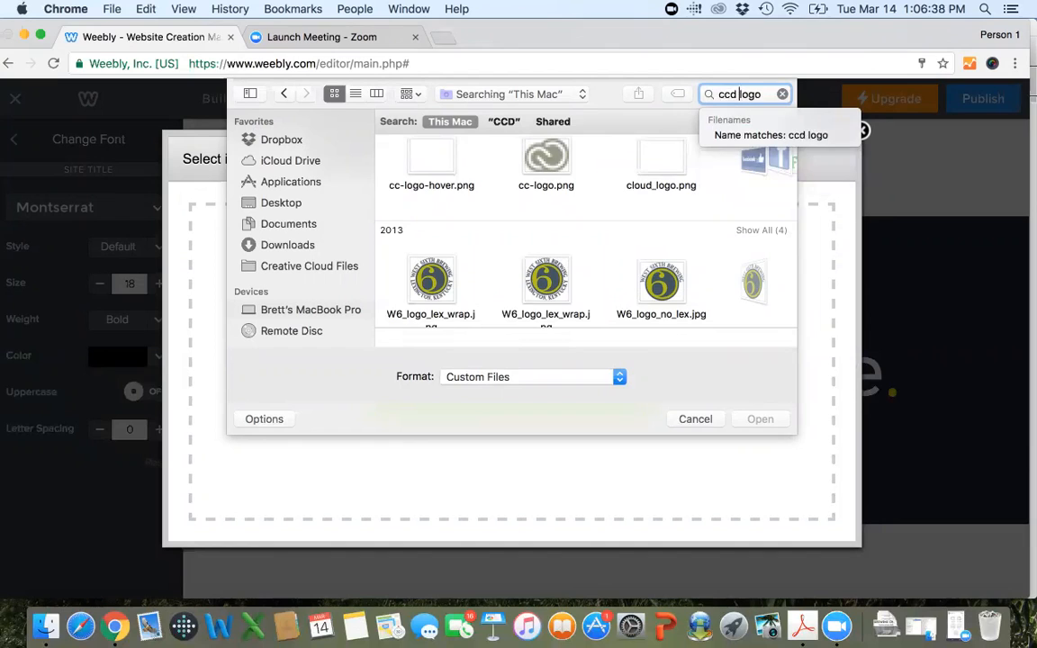
pyautogui.press('Return')
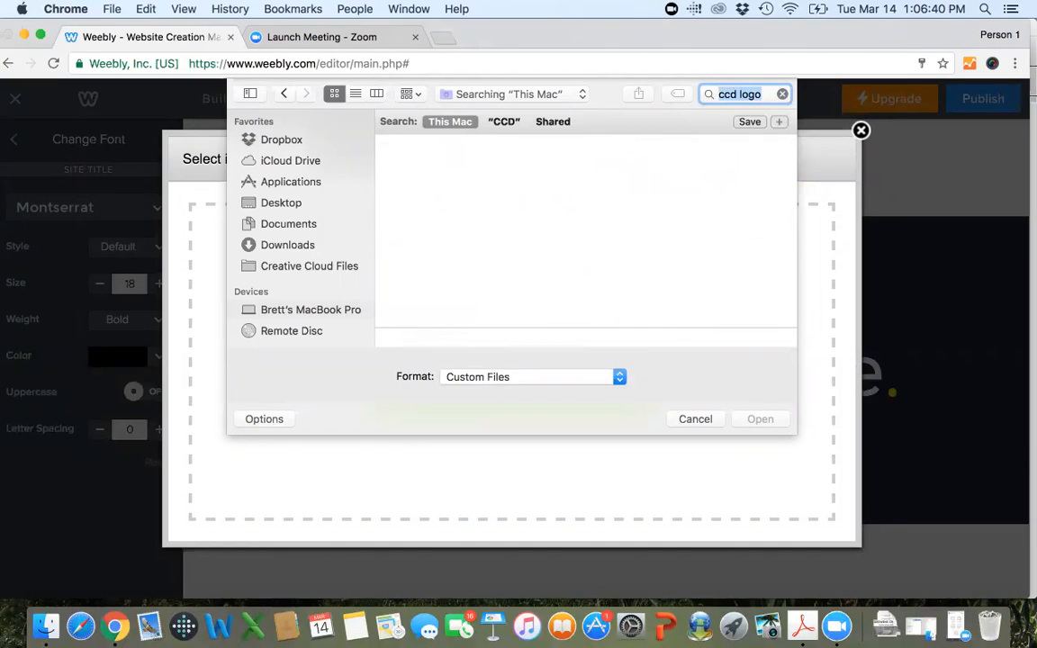
pyautogui.click(504, 121)
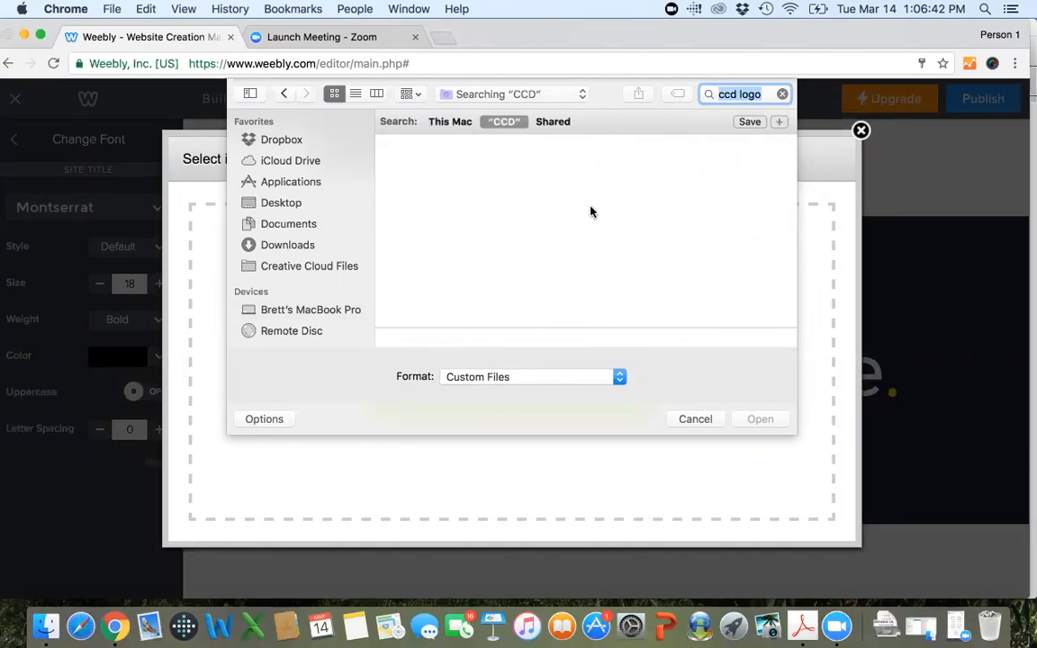
pyautogui.click(783, 95)
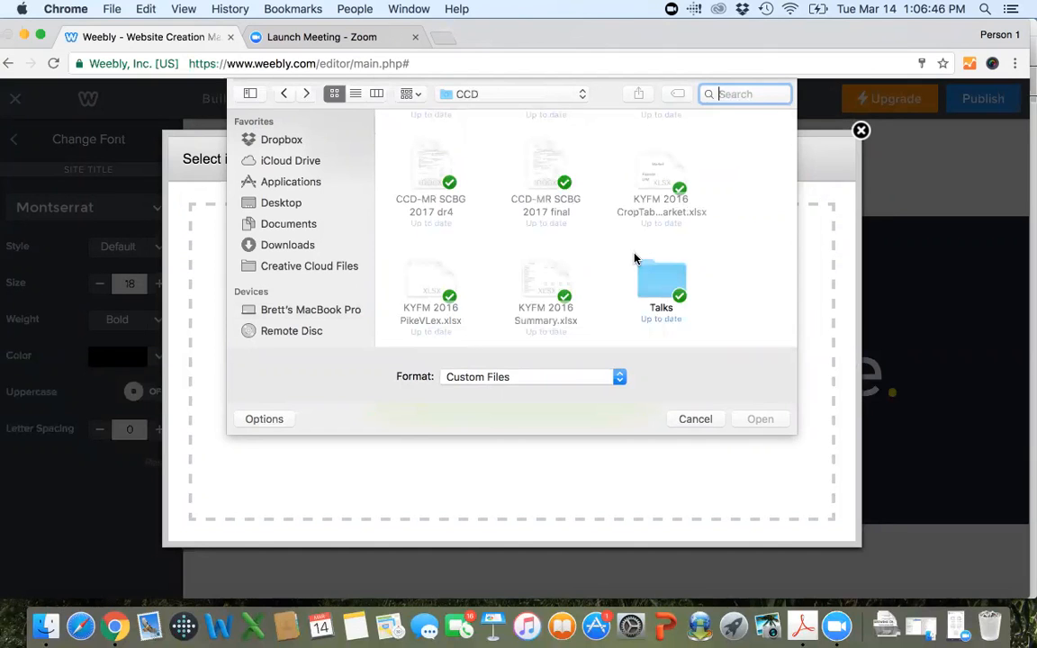
# Look through the CCD folder's files and subfolders from all years for a usable logo image.
pyautogui.scroll(-3, 635, 260)
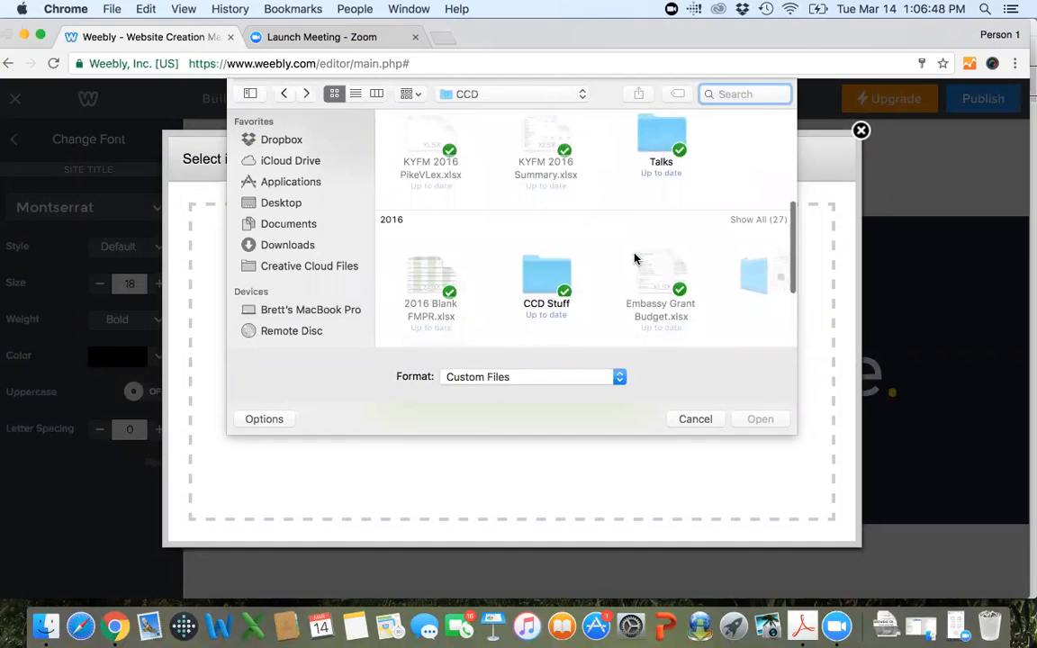
pyautogui.scroll(5, 634, 259)
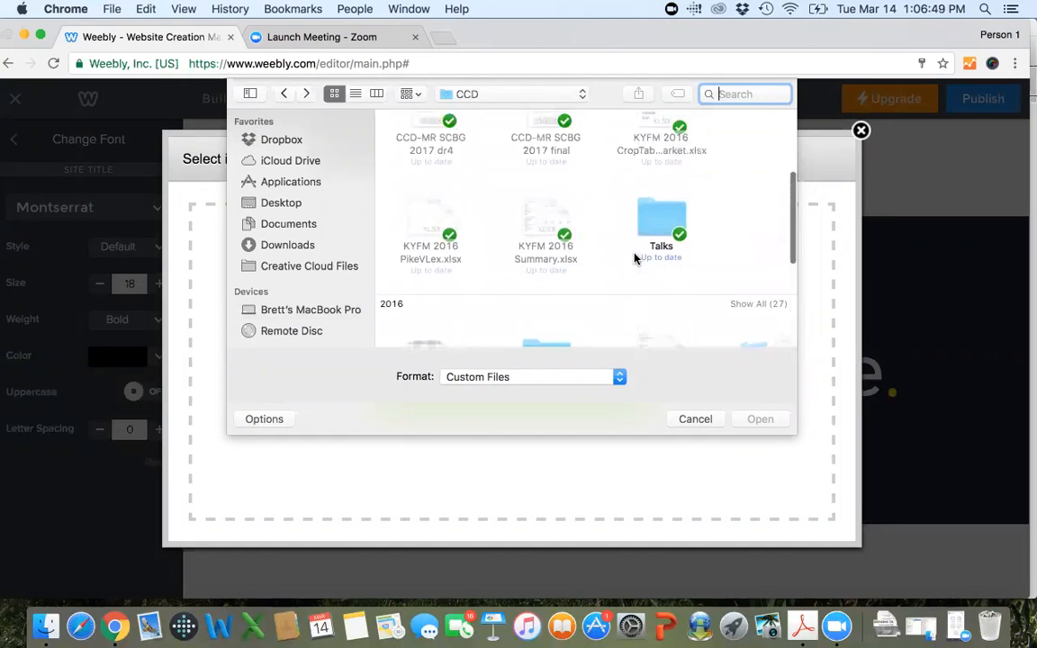
pyautogui.click(515, 95)
pyautogui.click(736, 196)
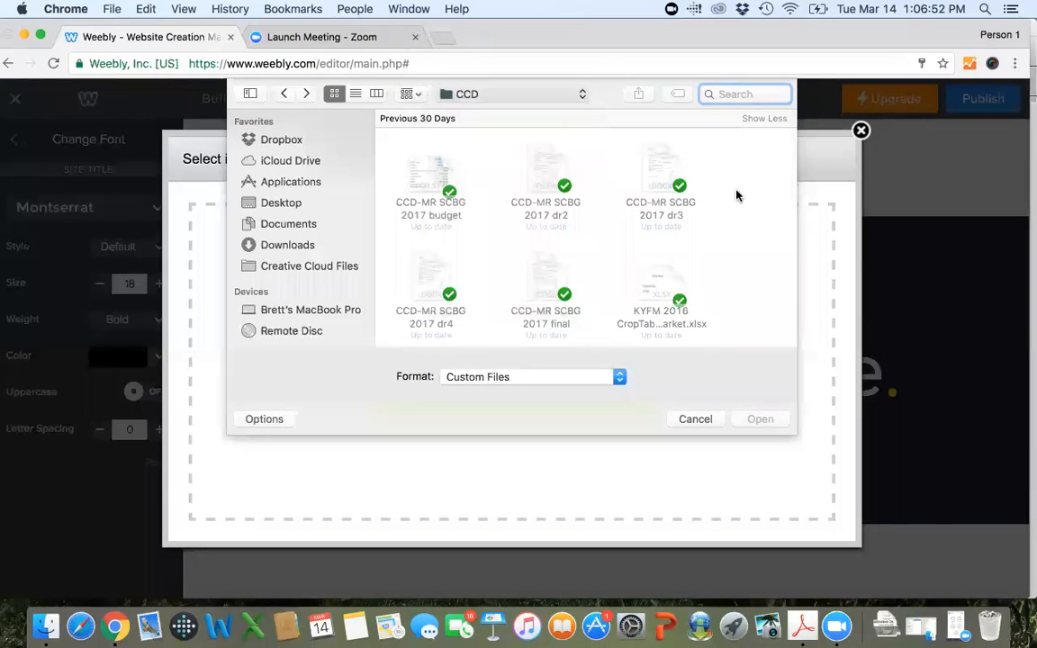
pyautogui.scroll(-5, 736, 196)
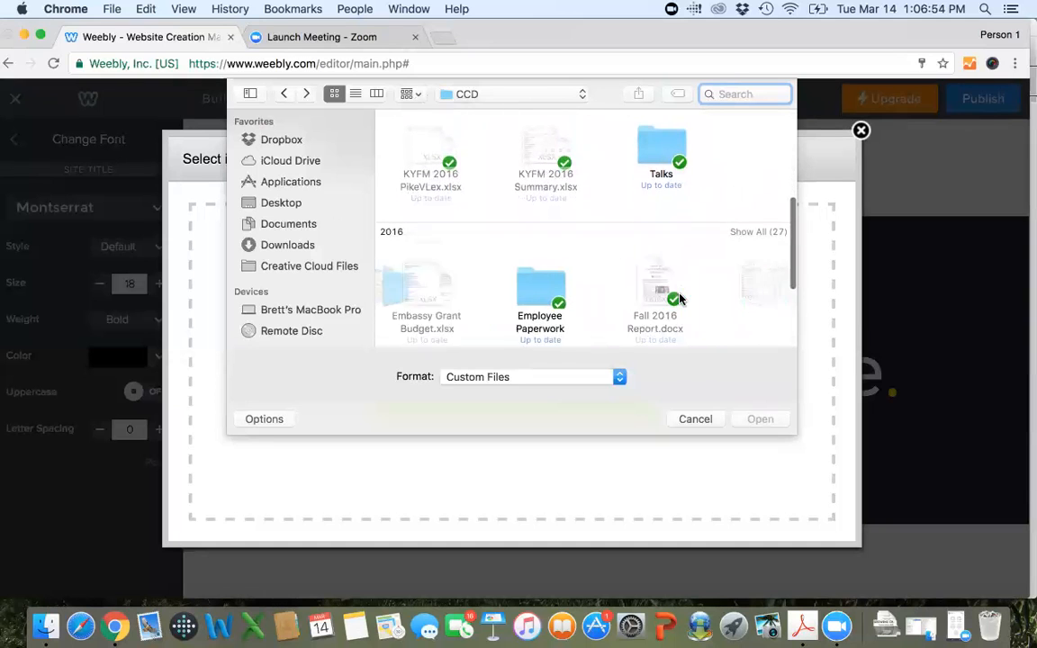
pyautogui.hscroll(5, 679, 299)
pyautogui.scroll(-1, 679, 299)
pyautogui.hscroll(5, 680, 299)
pyautogui.hscroll(5, 680, 299)
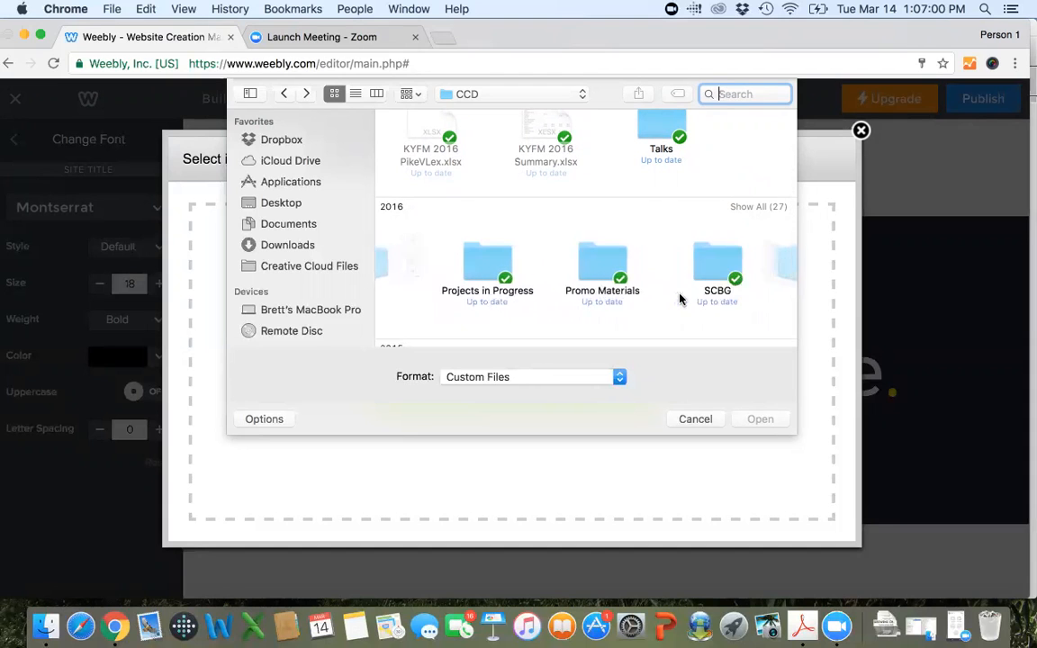
pyautogui.hscroll(5, 680, 299)
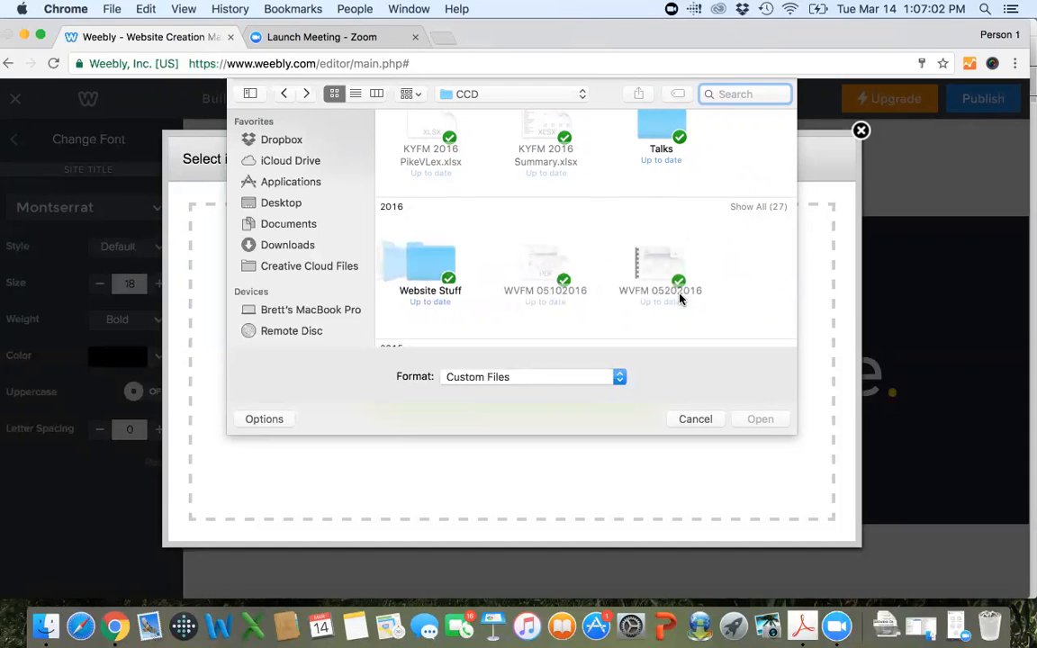
pyautogui.scroll(-3, 680, 299)
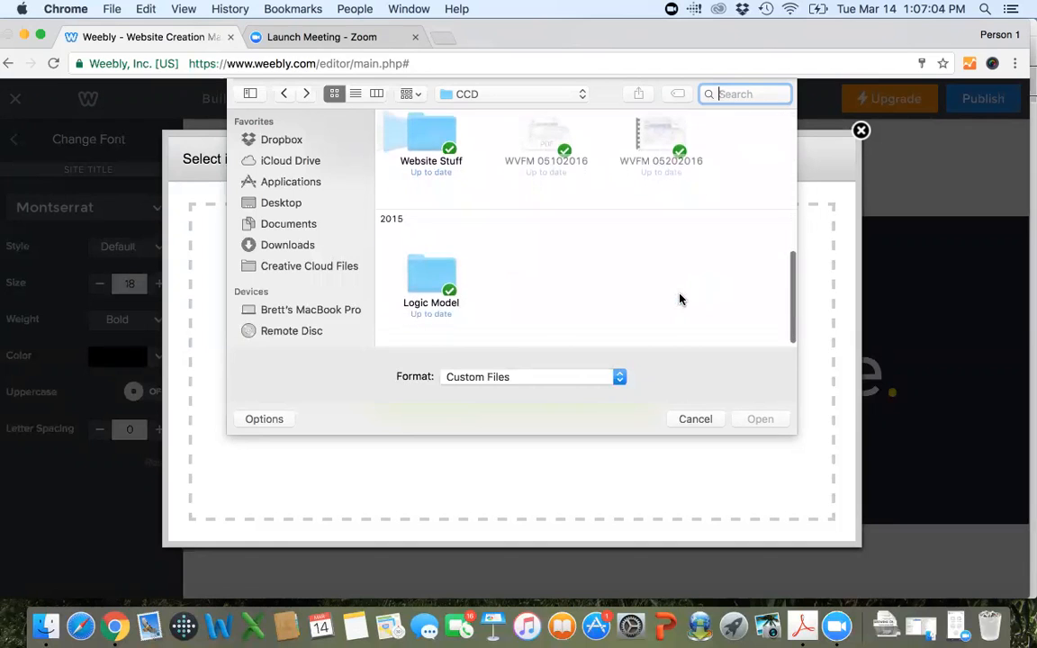
pyautogui.scroll(10, 680, 299)
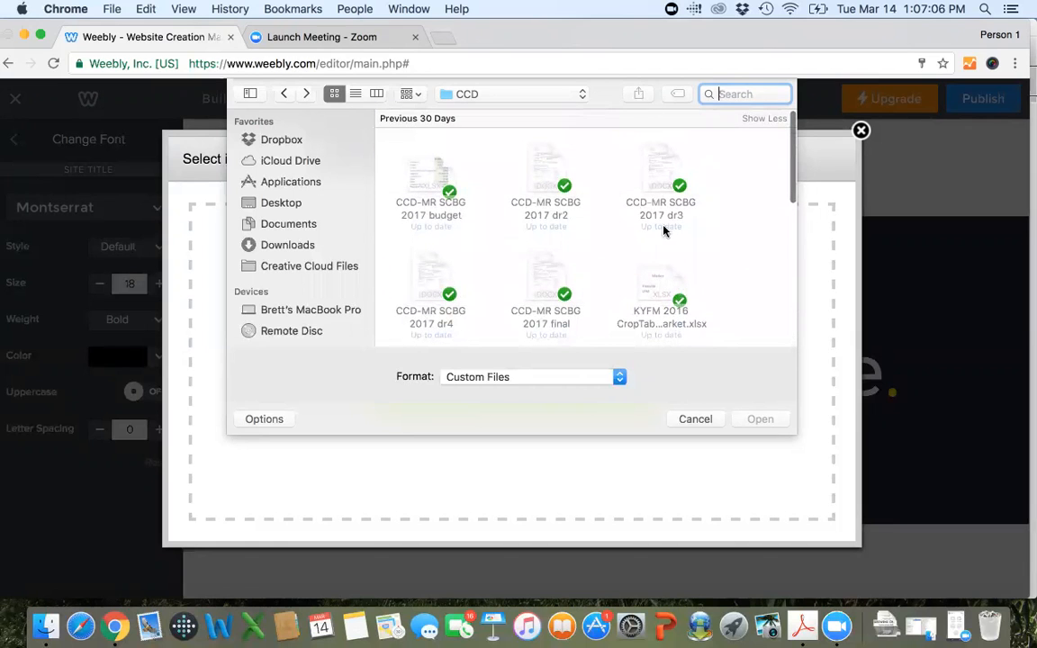
# Search the Dropbox folder for "logo" and upload UK Logo.png as the site logo.
pyautogui.click(287, 144)
pyautogui.write('logo')
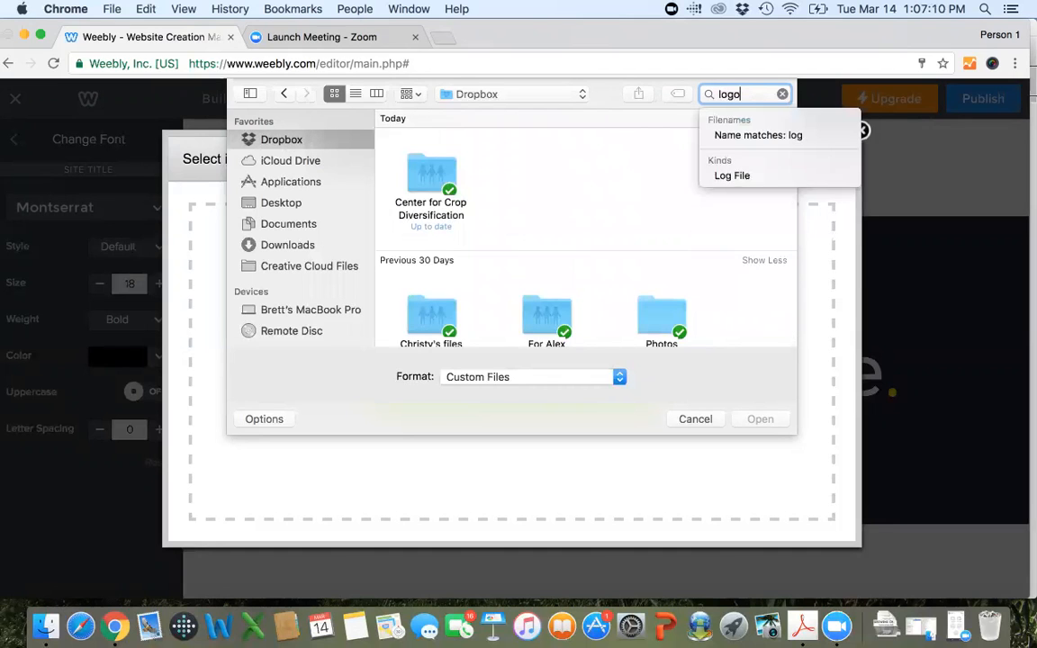
pyautogui.press('Return')
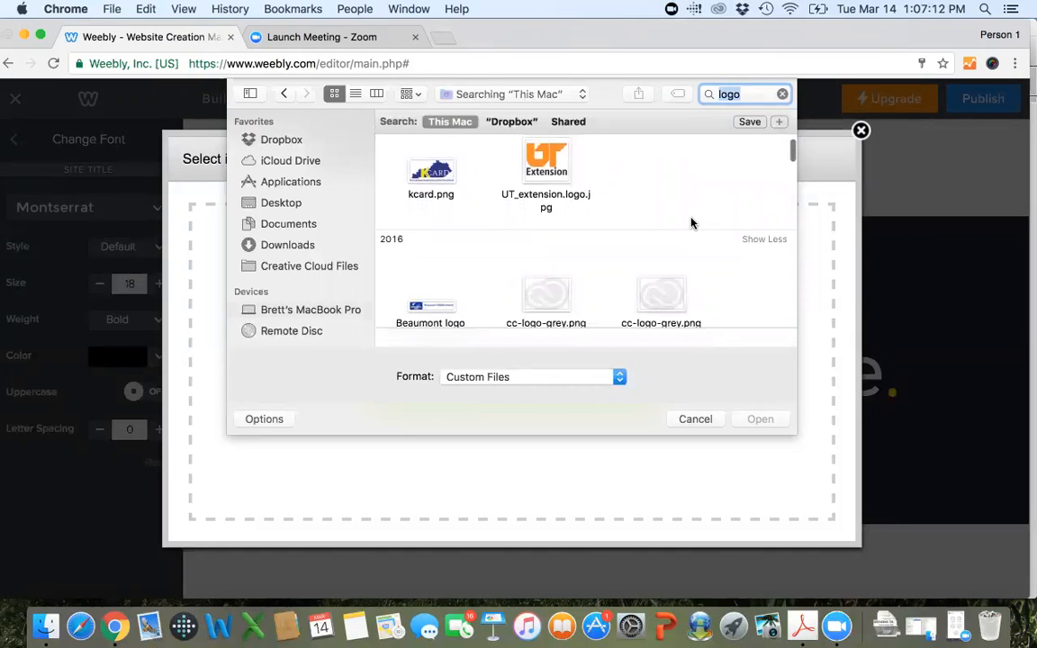
pyautogui.click(507, 124)
pyautogui.scroll(-5, 650, 271)
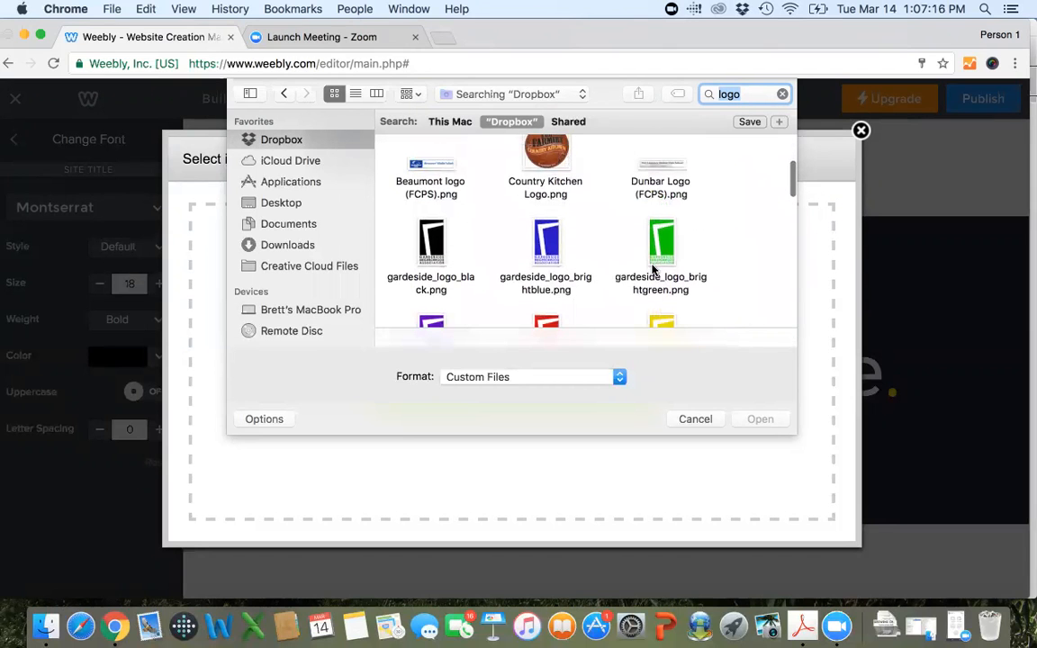
pyautogui.scroll(-10, 652, 269)
pyautogui.scroll(-6, 652, 270)
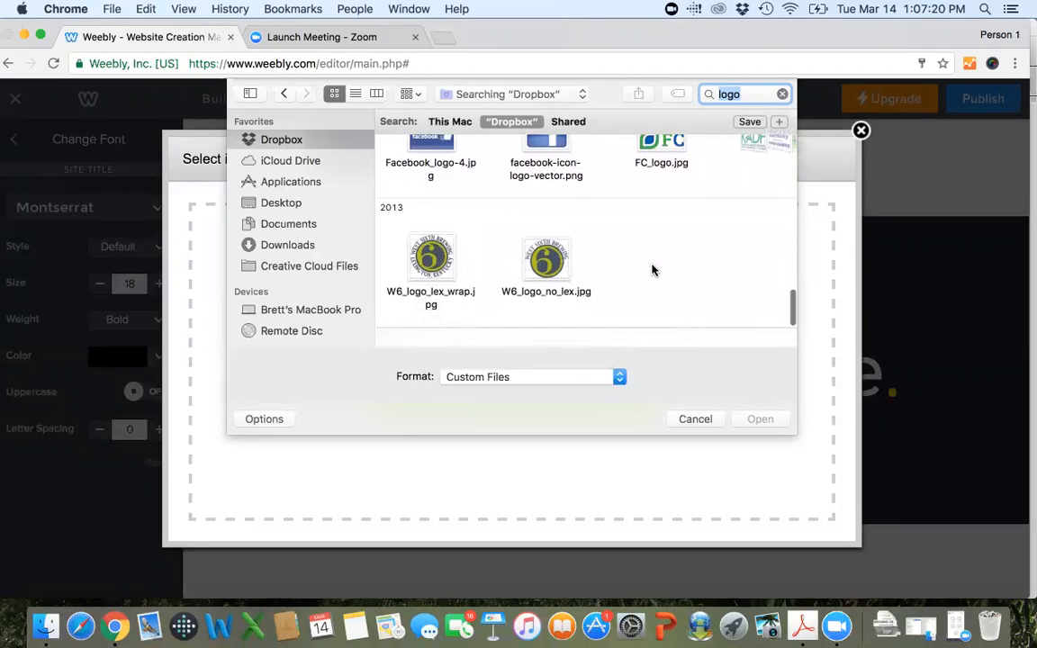
pyautogui.scroll(3, 652, 270)
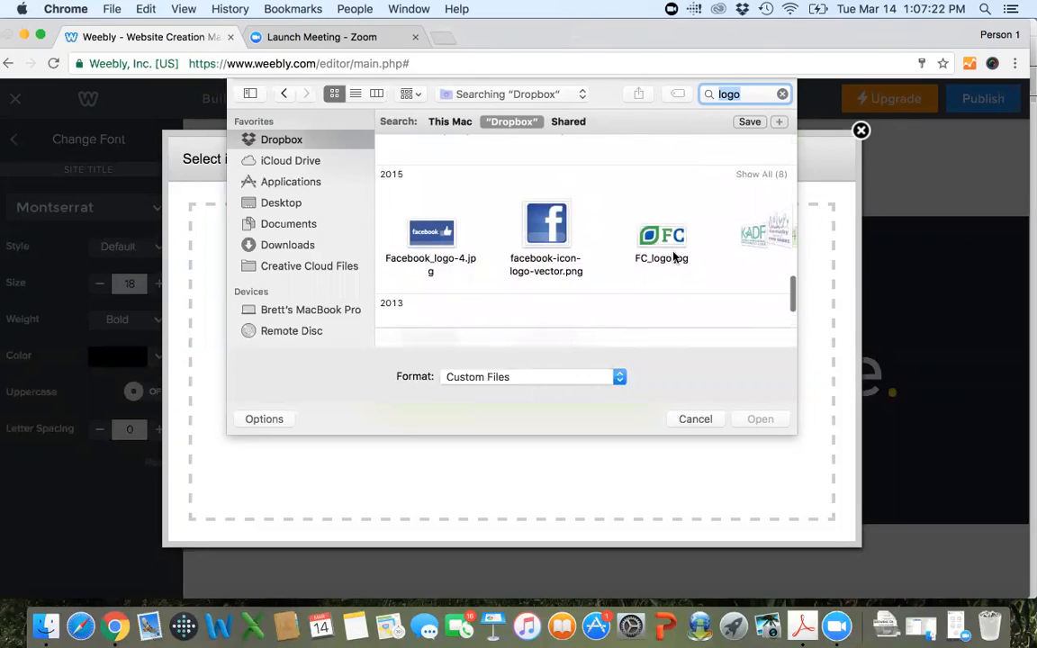
pyautogui.hscroll(10, 673, 257)
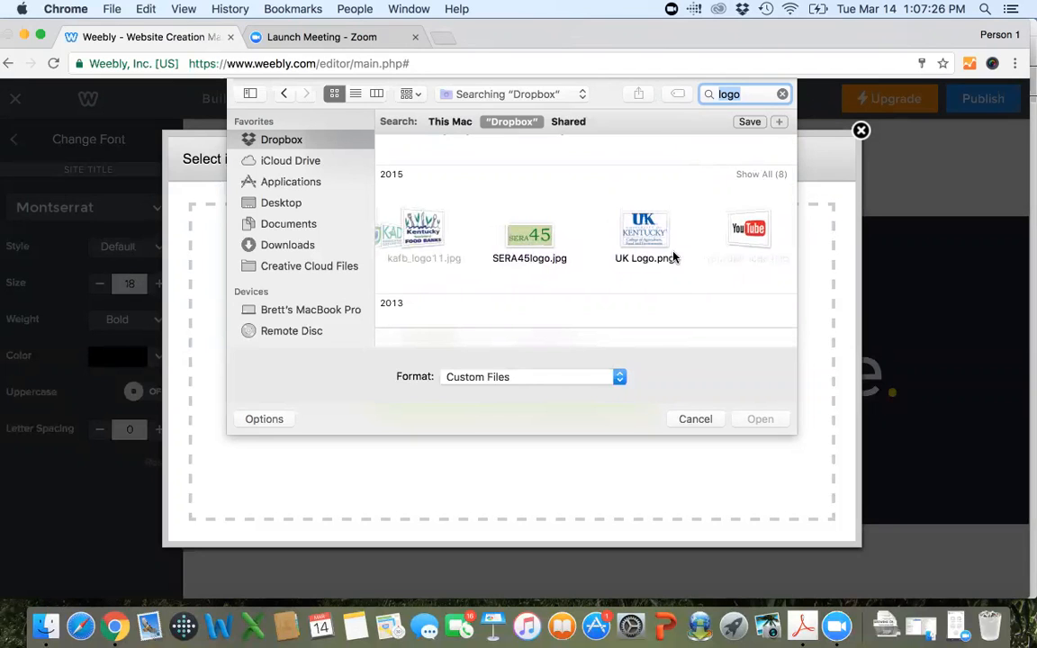
pyautogui.hscroll(-1, 669, 253)
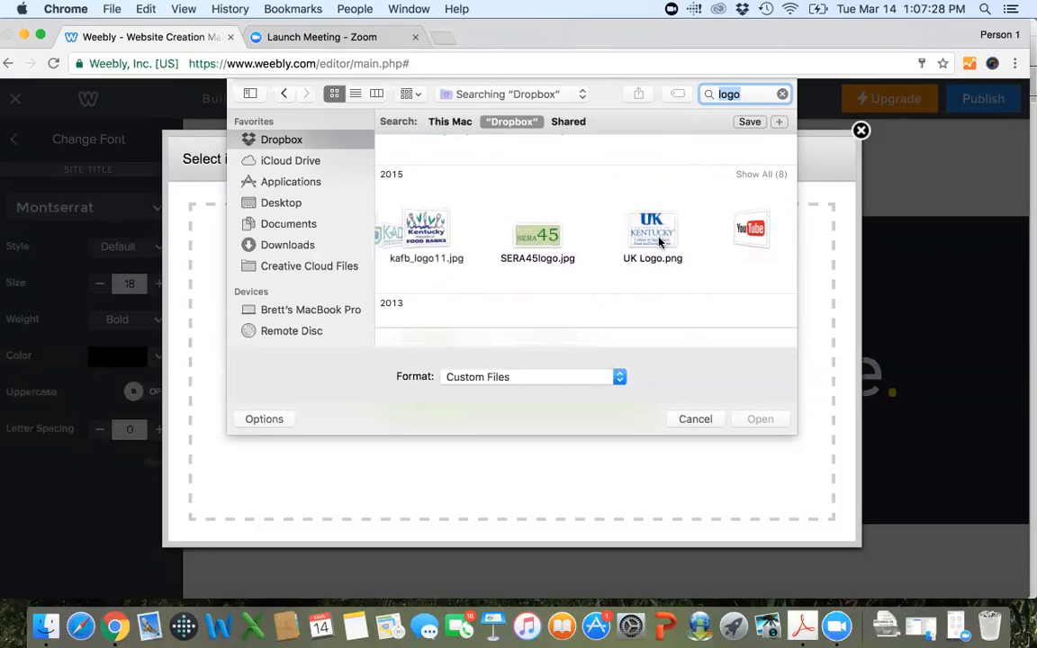
pyautogui.doubleClick(662, 234)
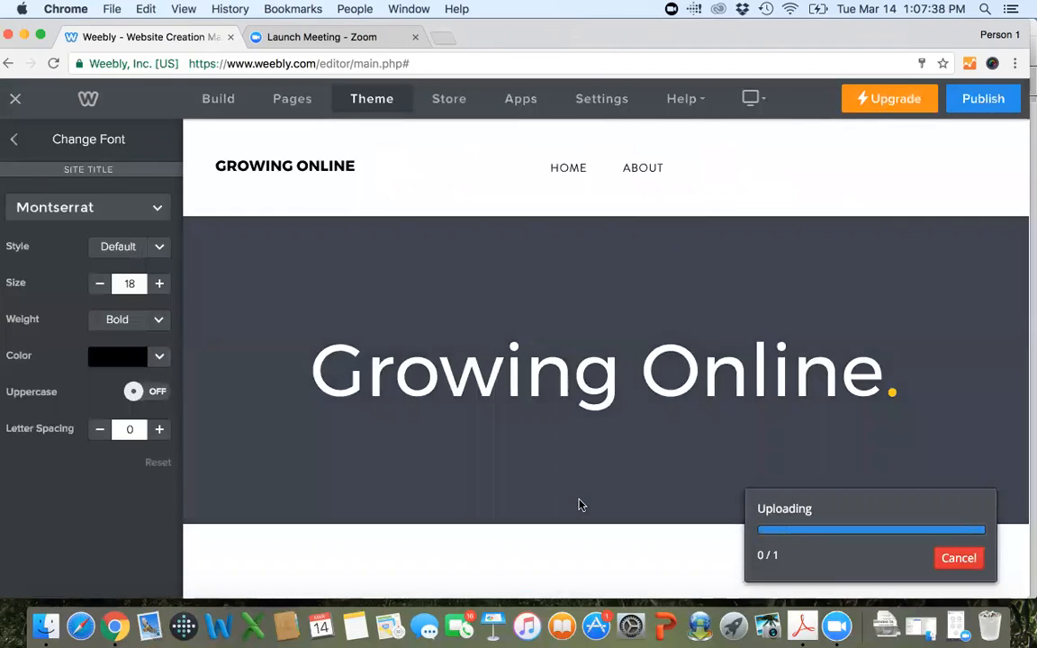
pyautogui.scroll(-5, 578, 504)
pyautogui.scroll(5, 579, 504)
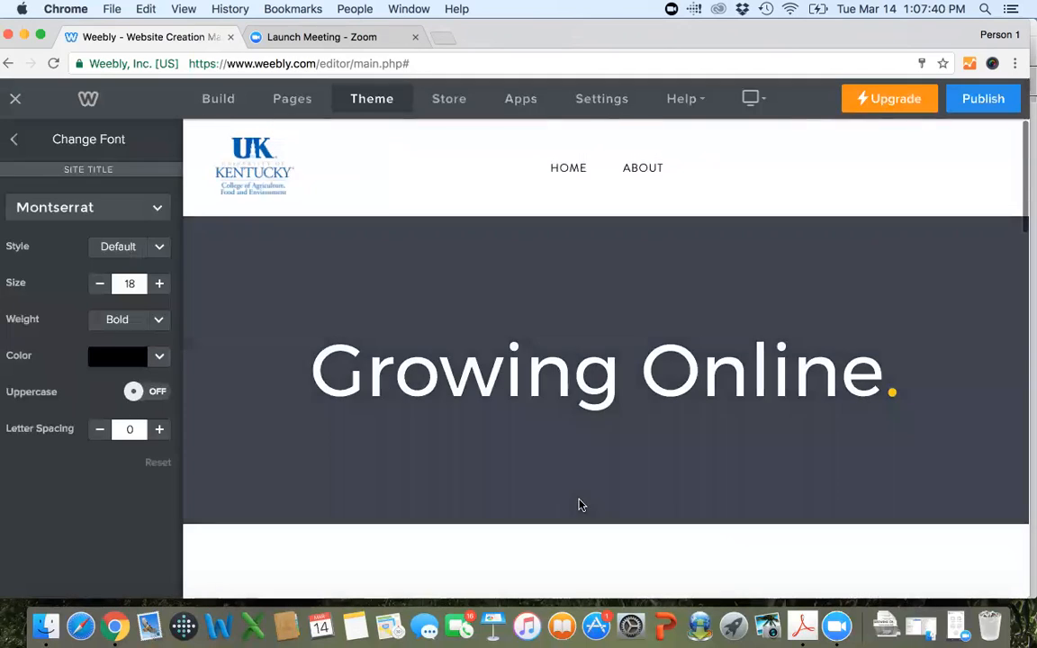
# Open the header logo in the image editor to view its editing options, and close it without saving.
pyautogui.click(253, 185)
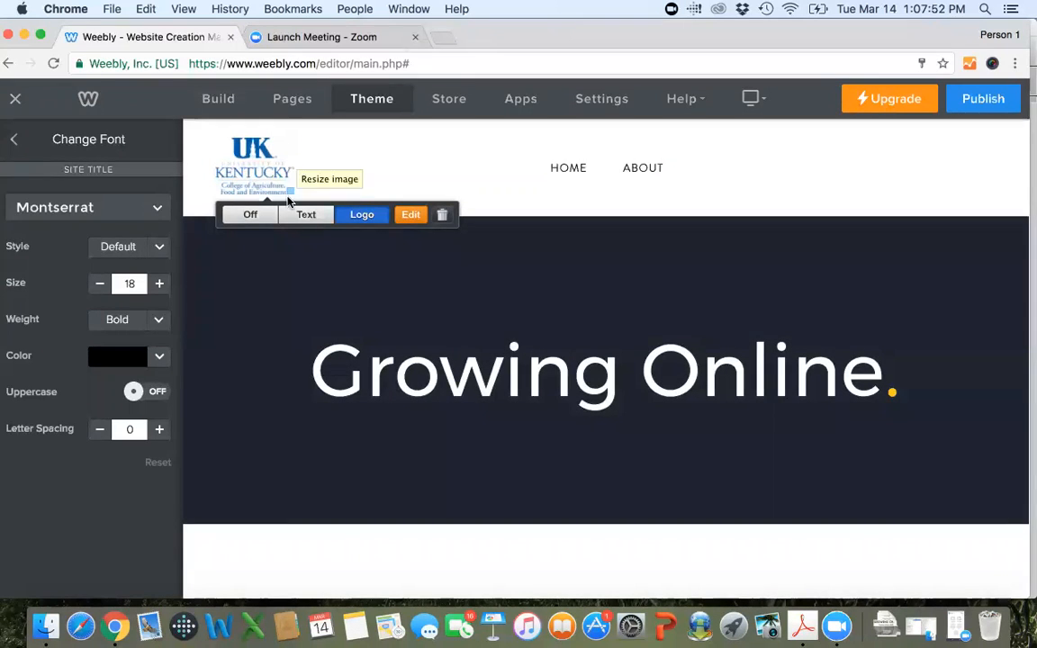
pyautogui.click(407, 215)
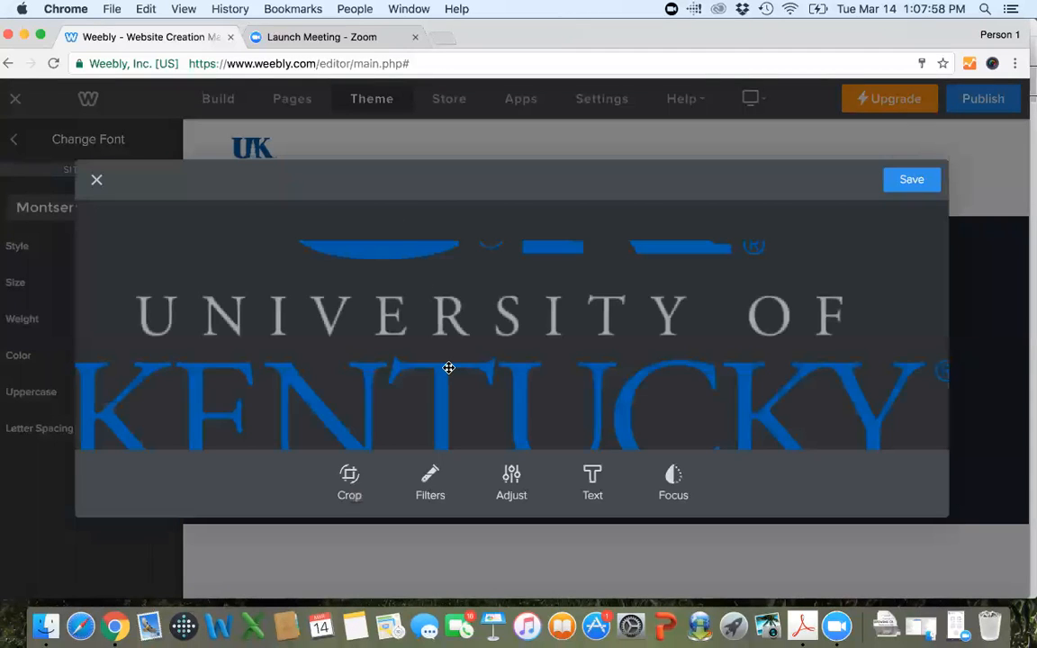
pyautogui.click(95, 179)
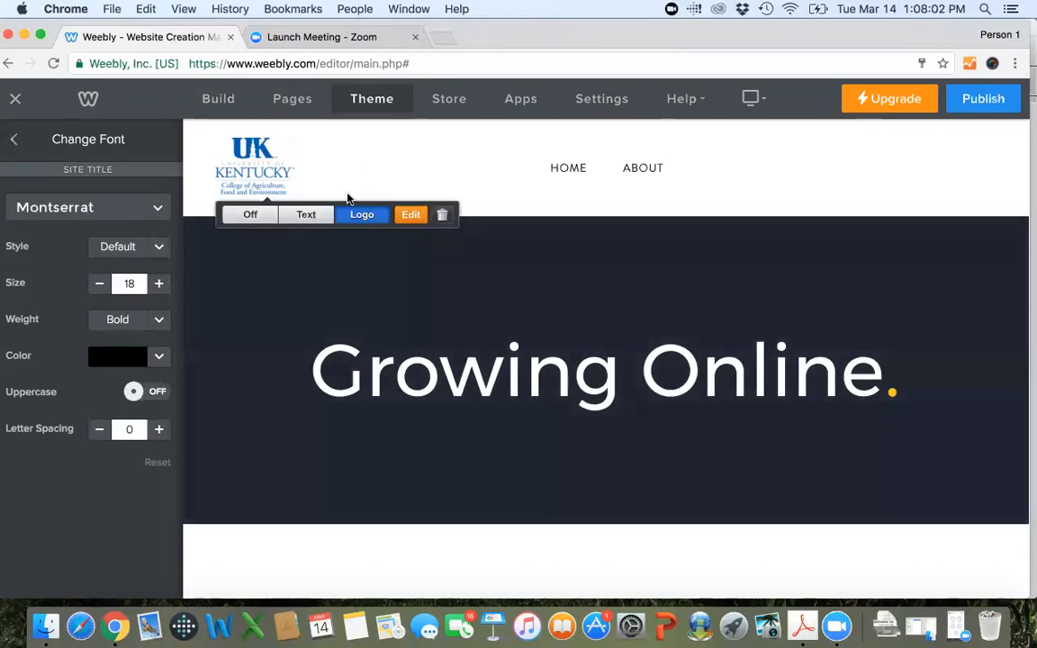
# Remove the uploaded logo from the page header.
pyautogui.click(442, 216)
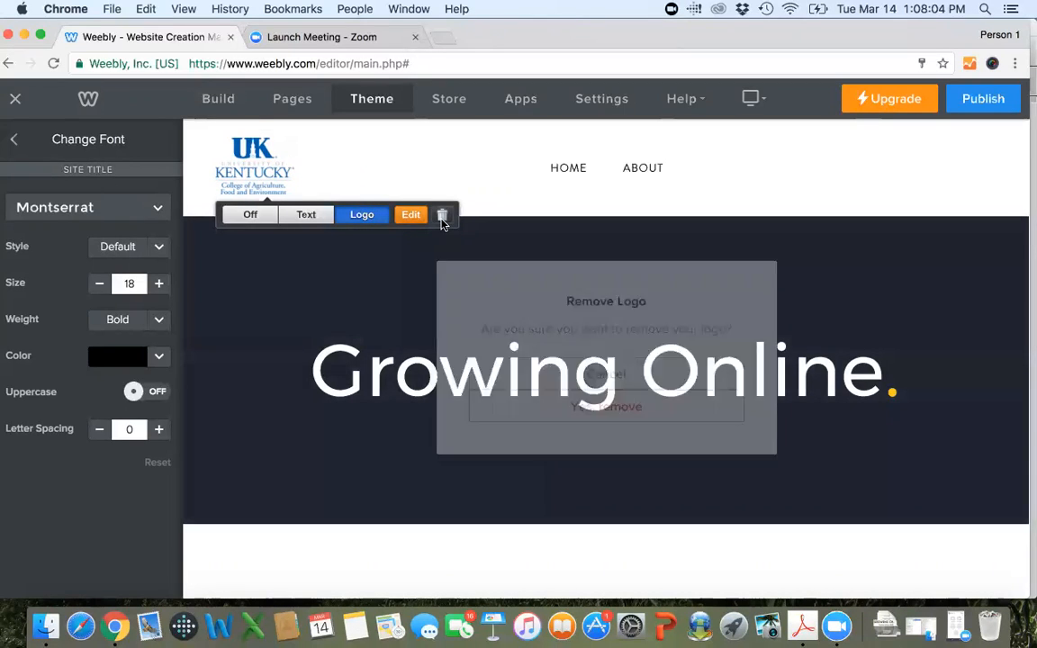
pyautogui.click(592, 401)
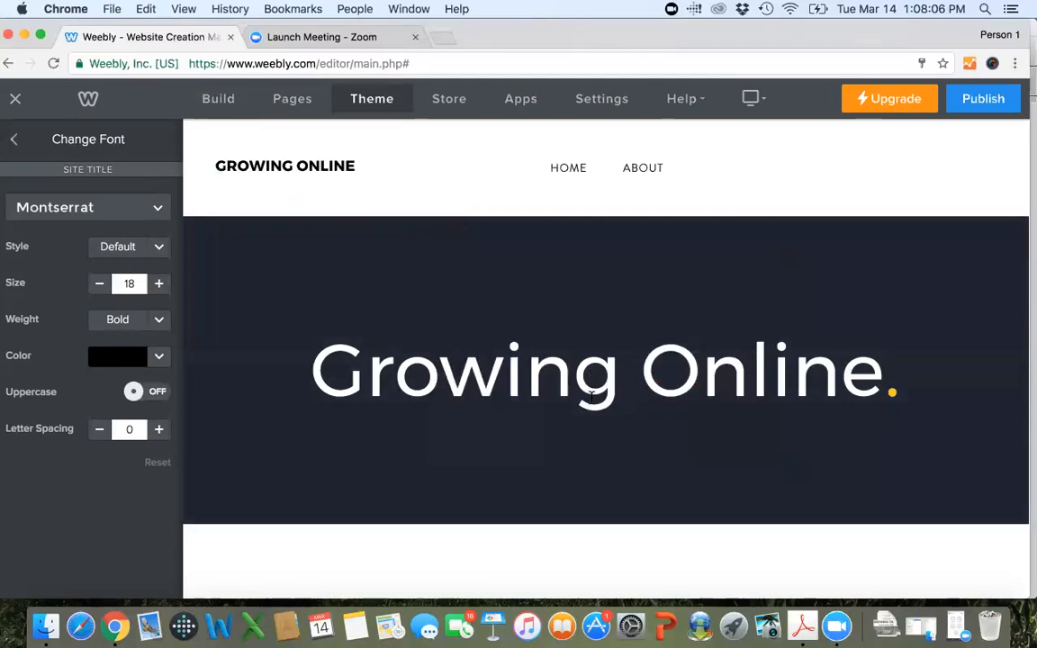
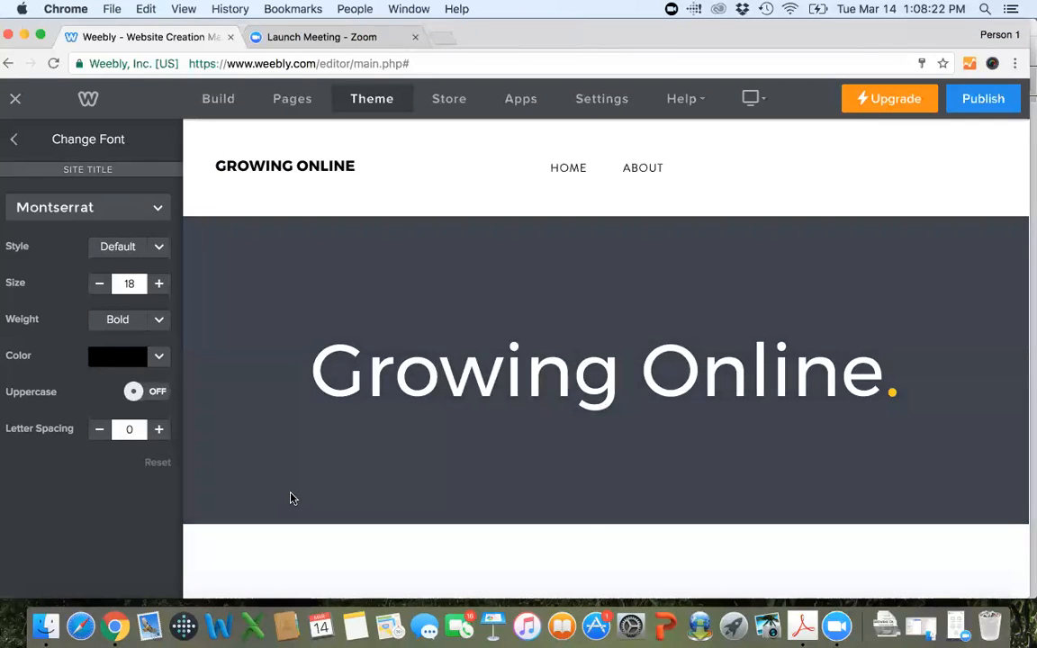
# Change the header background color to the dark green #257645.
pyautogui.moveTo(290, 497)
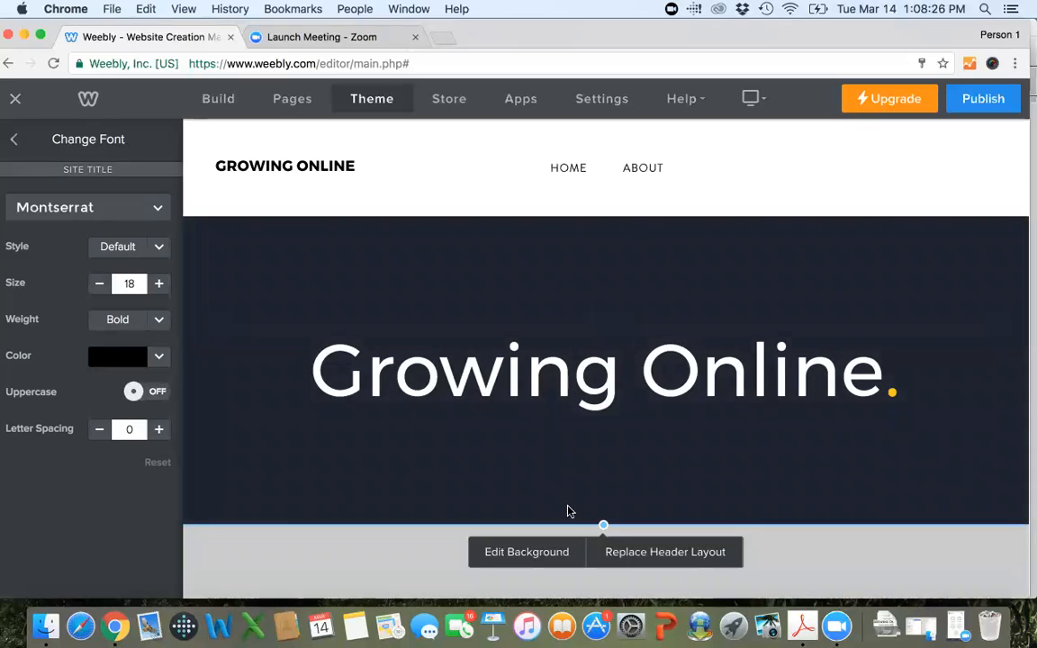
pyautogui.click(524, 553)
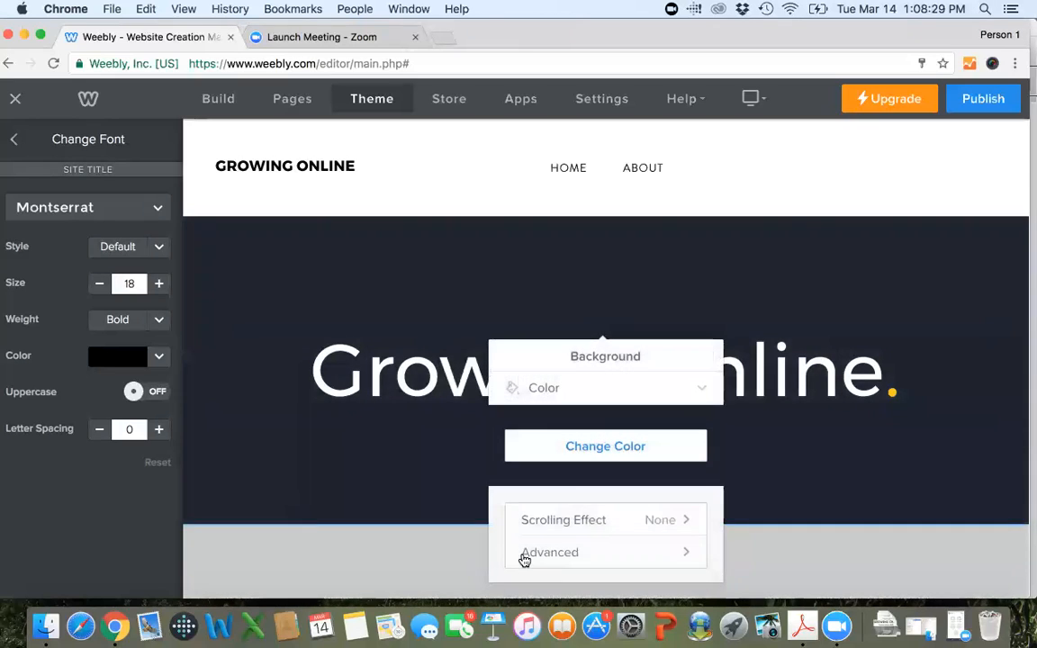
pyautogui.click(596, 440)
pyautogui.moveTo(628, 431); pyautogui.dragTo(588, 429)
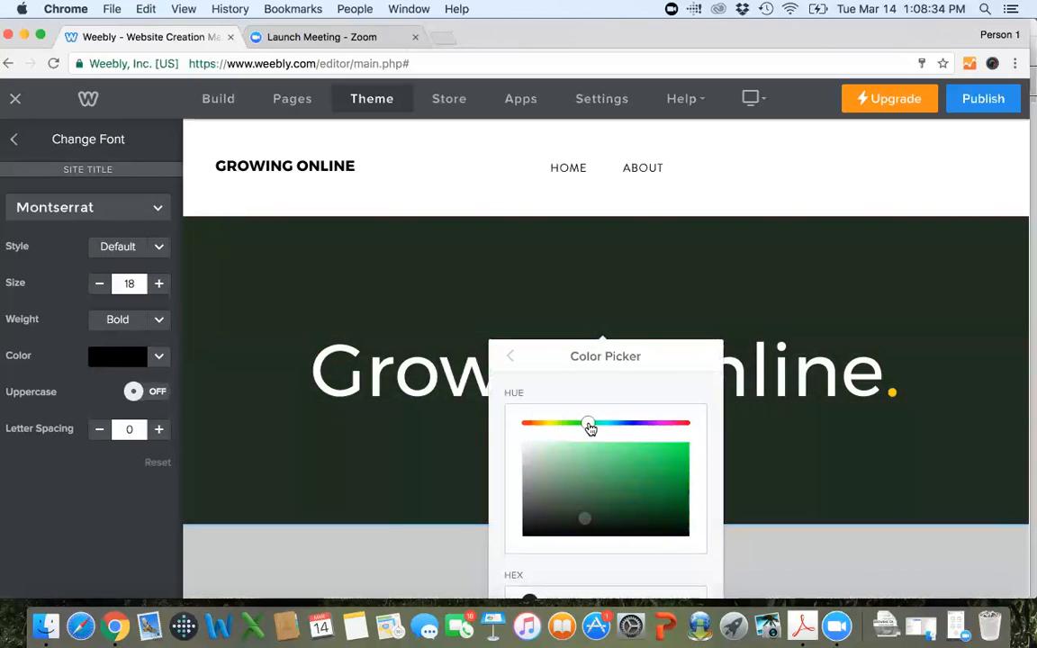
pyautogui.moveTo(582, 524)
pyautogui.mouseDown()
pyautogui.moveTo(592, 483)
pyautogui.moveTo(617, 503)
pyautogui.moveTo(636, 491)
pyautogui.mouseUp()
pyautogui.scroll(-1, 634, 495)
pyautogui.scroll(-2, 634, 499)
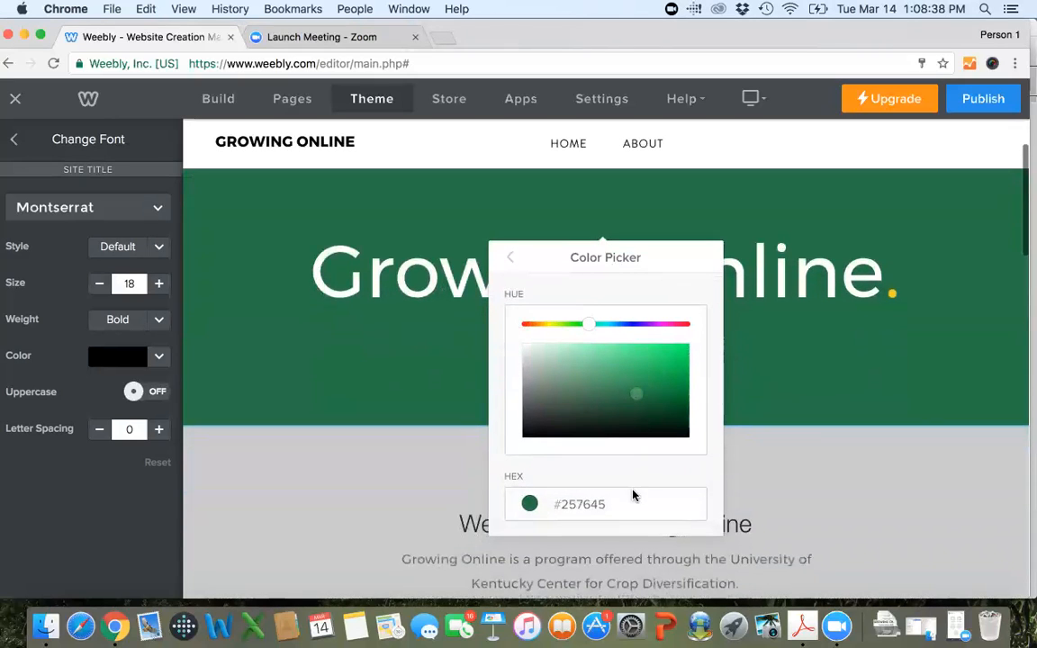
pyautogui.click(631, 501)
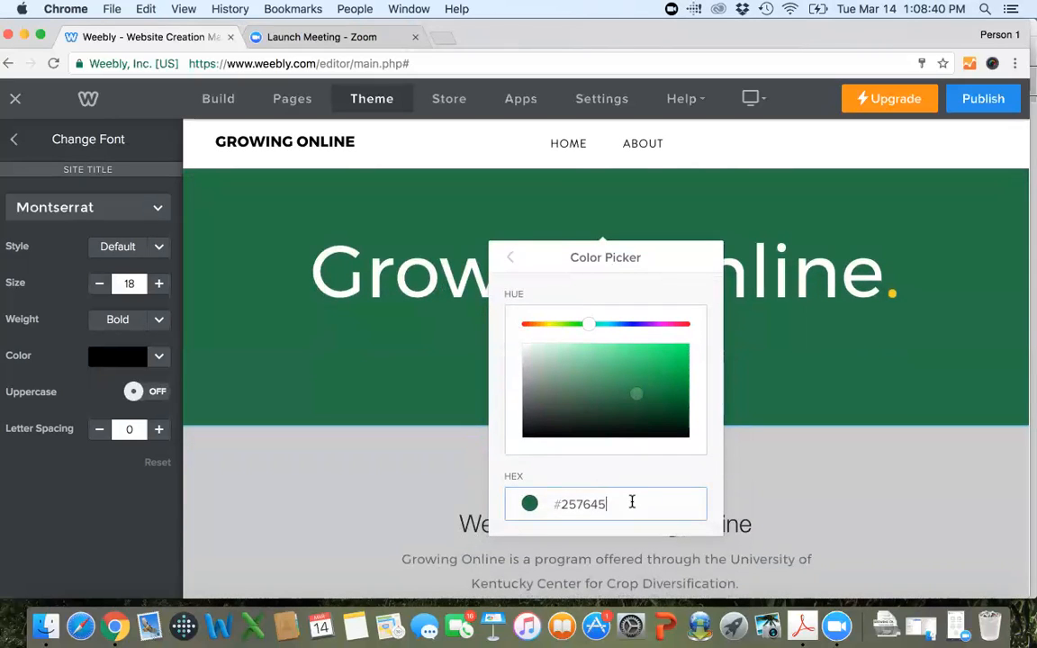
pyautogui.moveTo(632, 501); pyautogui.dragTo(576, 485)
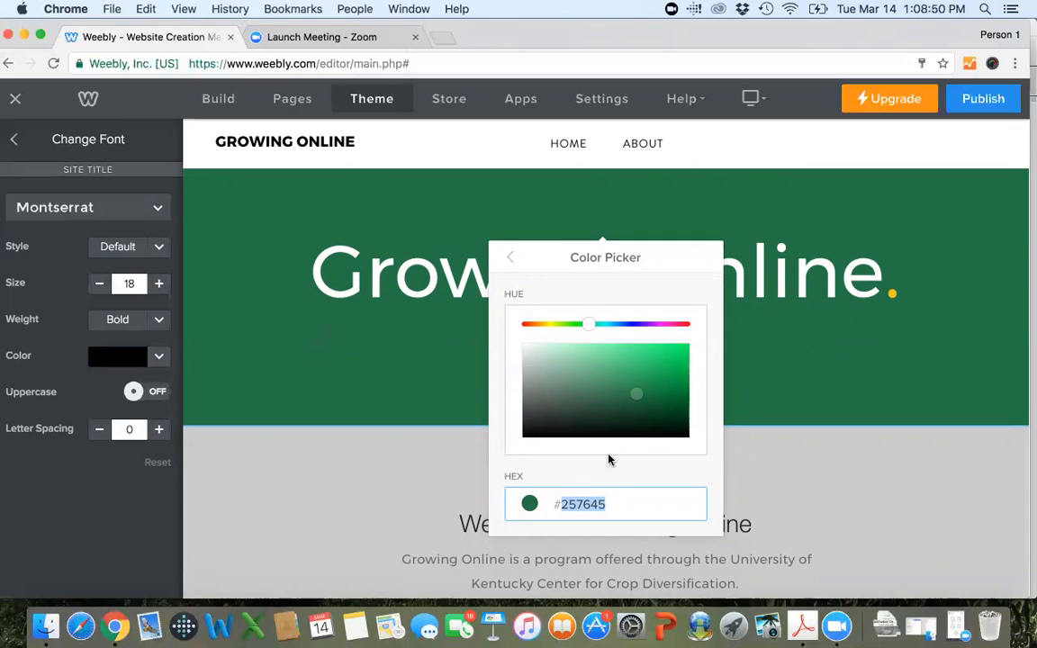
# Brighten the header background color to the green #1eab56 and return to the background settings.
pyautogui.moveTo(633, 394)
pyautogui.mouseDown()
pyautogui.moveTo(672, 363)
pyautogui.moveTo(659, 374)
pyautogui.mouseUp()
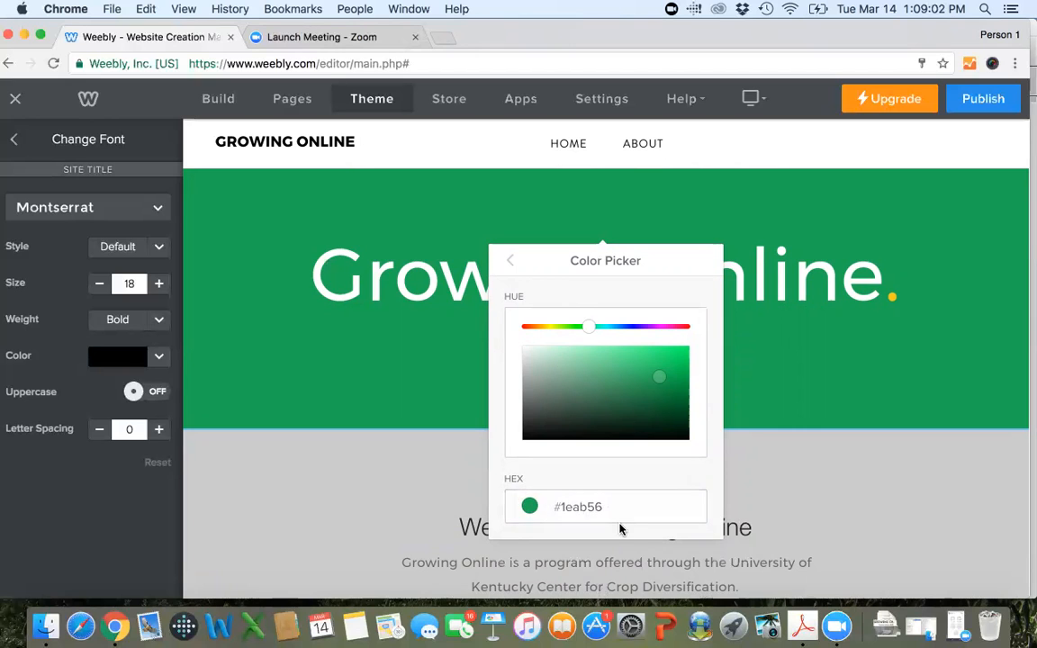
pyautogui.scroll(2, 620, 528)
pyautogui.click(509, 357)
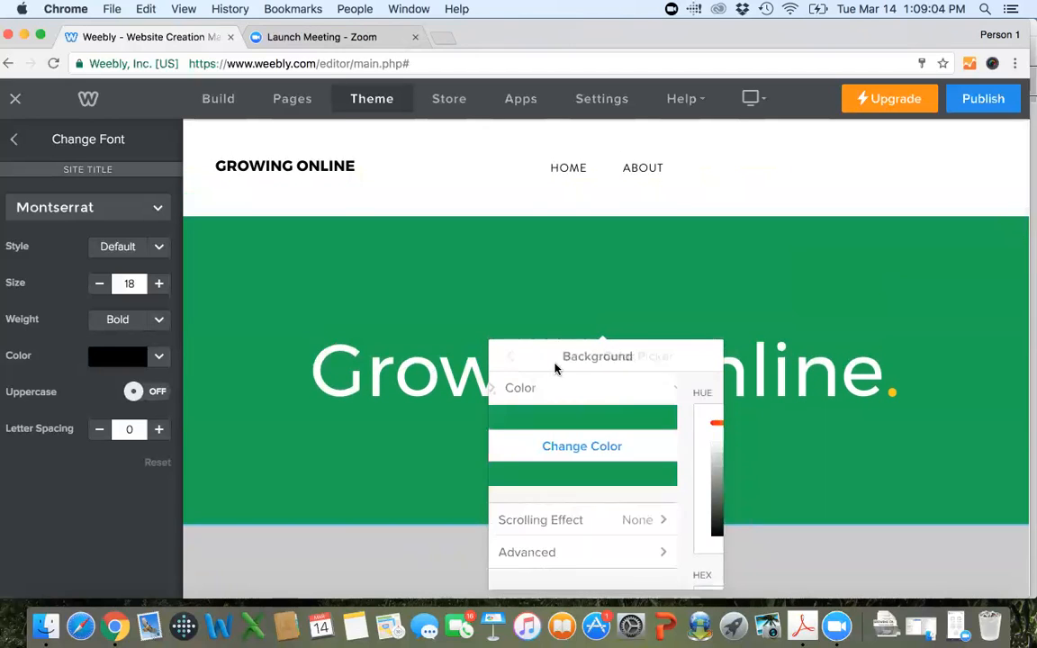
# Switch the header background type from color to image.
pyautogui.scroll(-1, 643, 406)
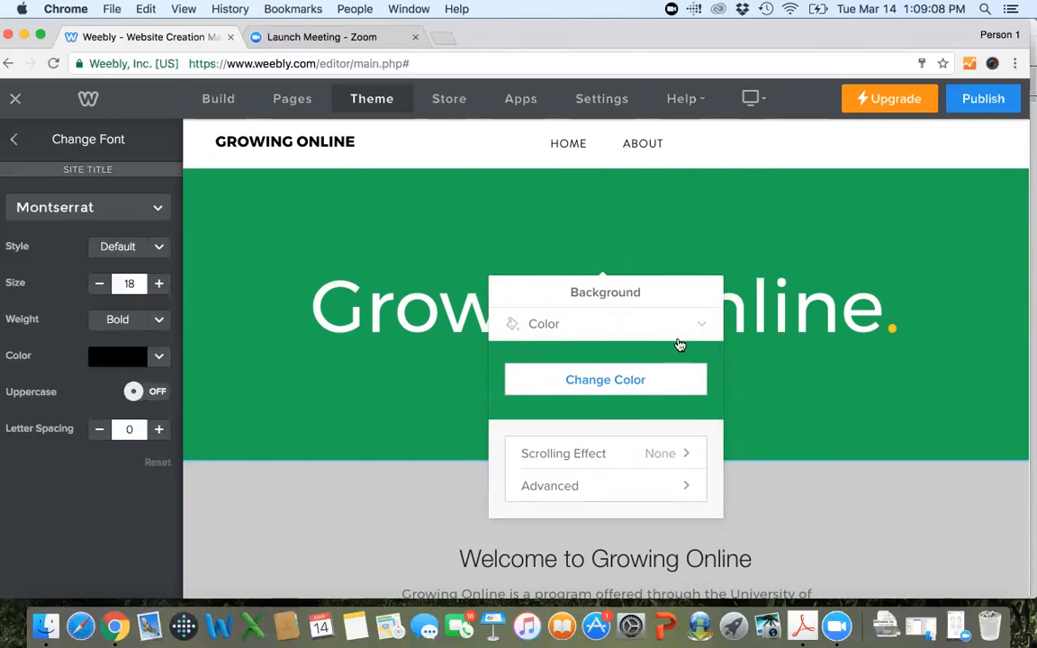
pyautogui.click(707, 330)
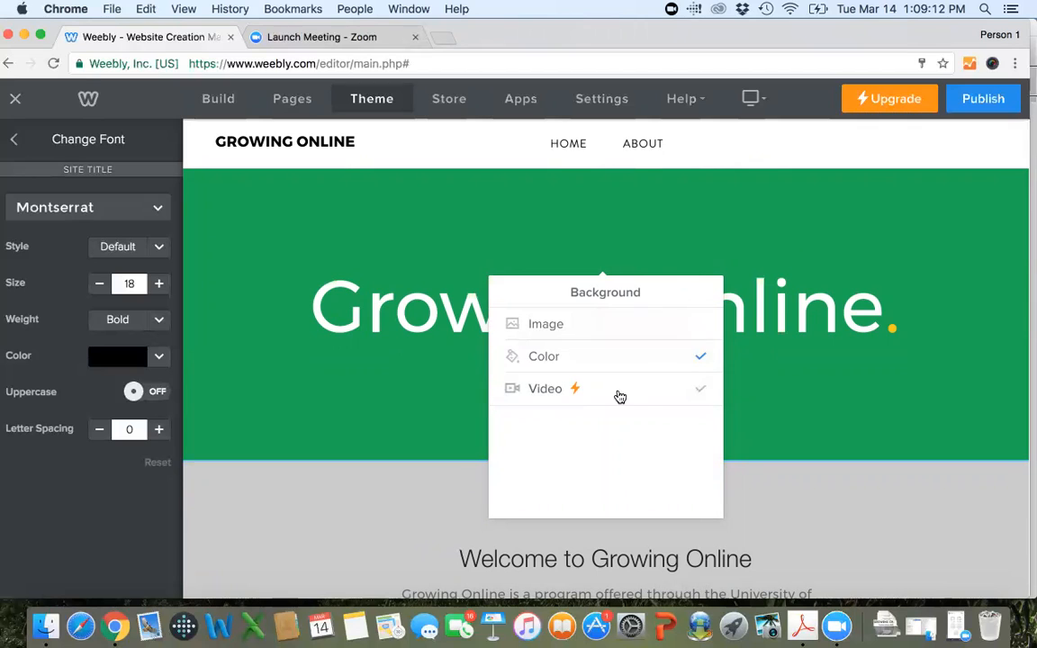
pyautogui.click(635, 326)
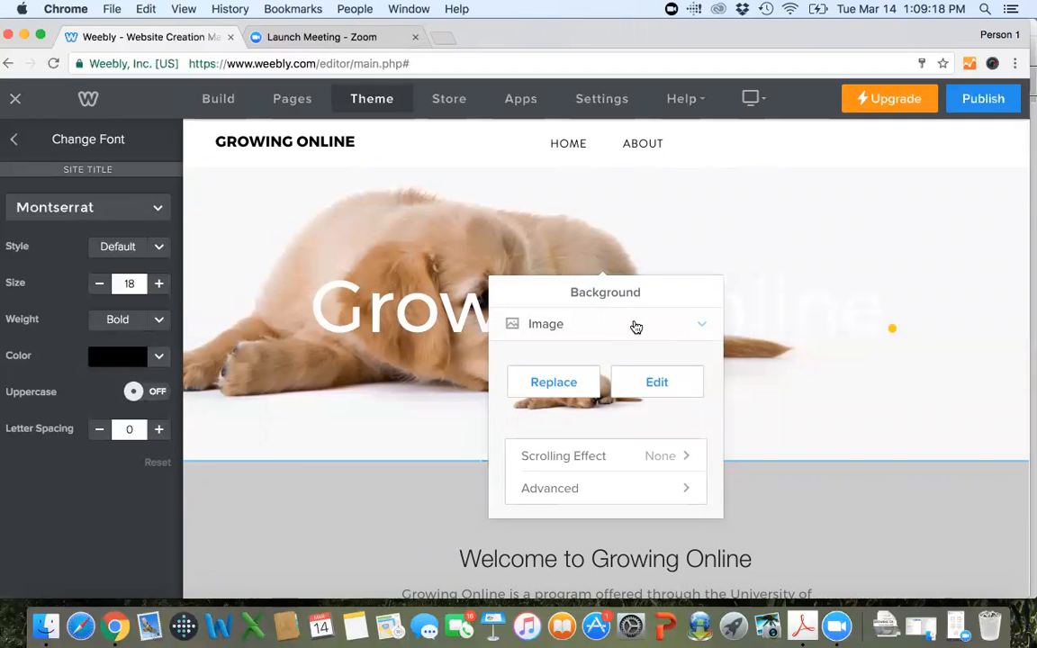
# Replace the header background image by uploading Best White Sour.JPG from the Photos folder on the Desktop.
pyautogui.click(585, 384)
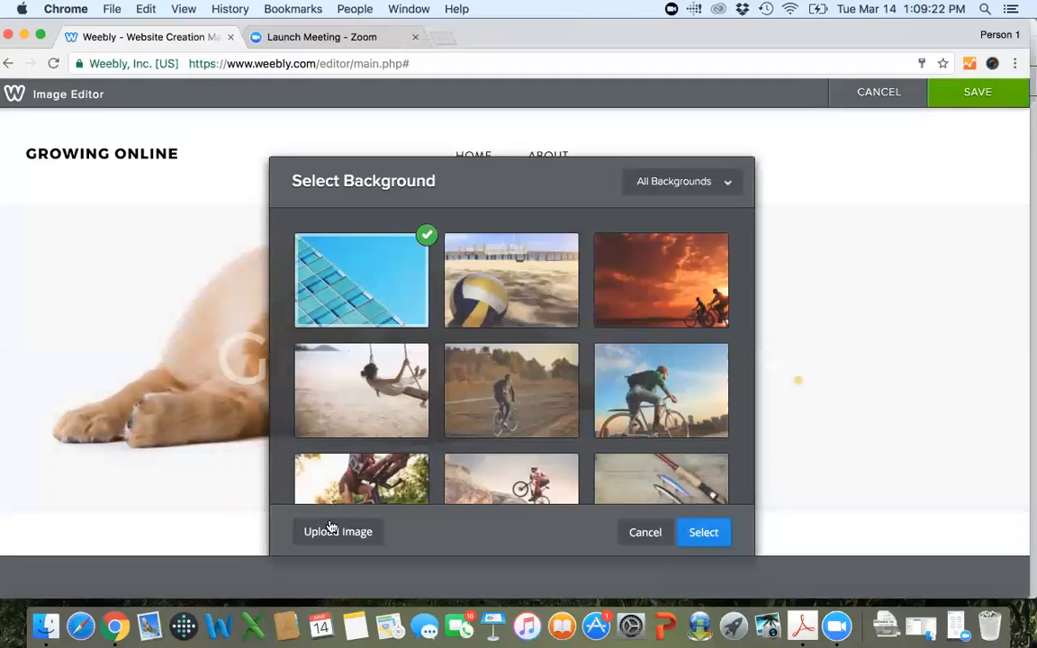
pyautogui.click(333, 531)
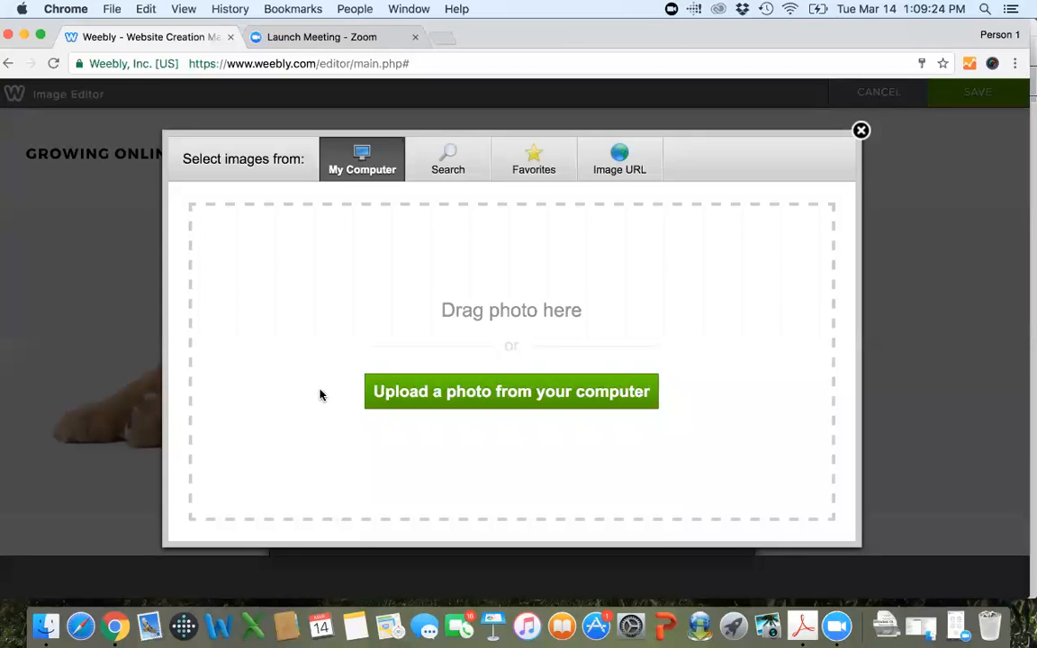
pyautogui.click(433, 394)
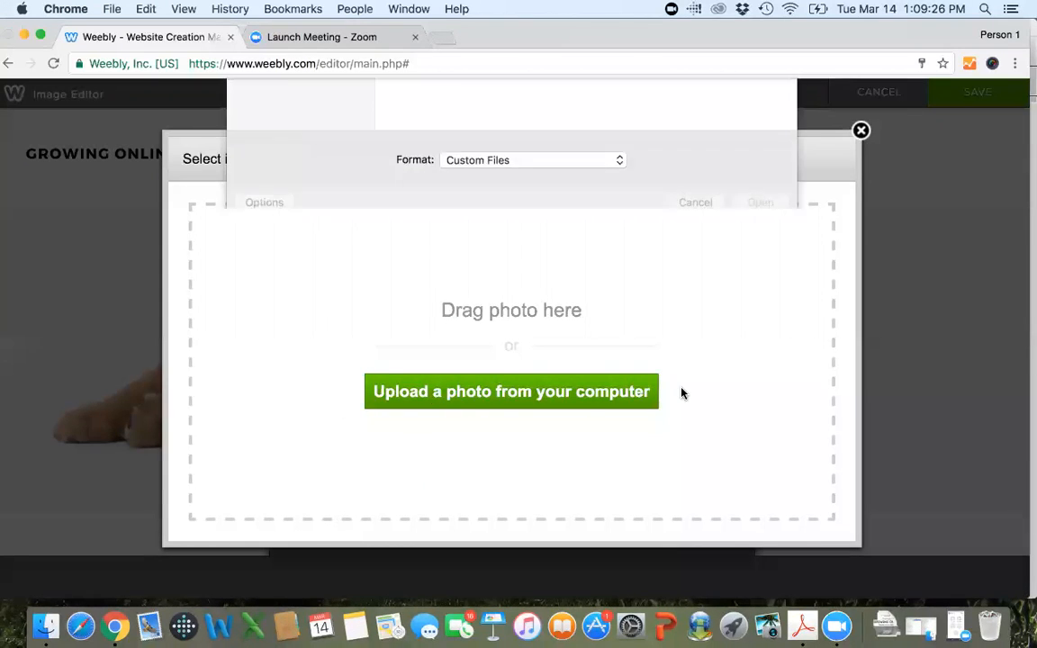
pyautogui.click(280, 203)
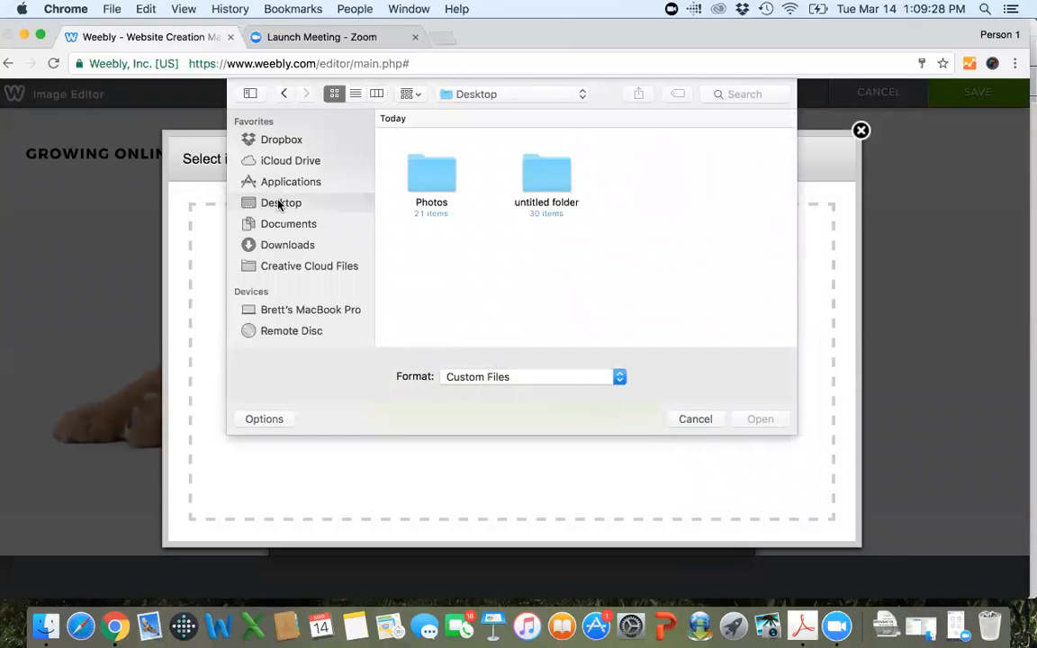
pyautogui.doubleClick(423, 174)
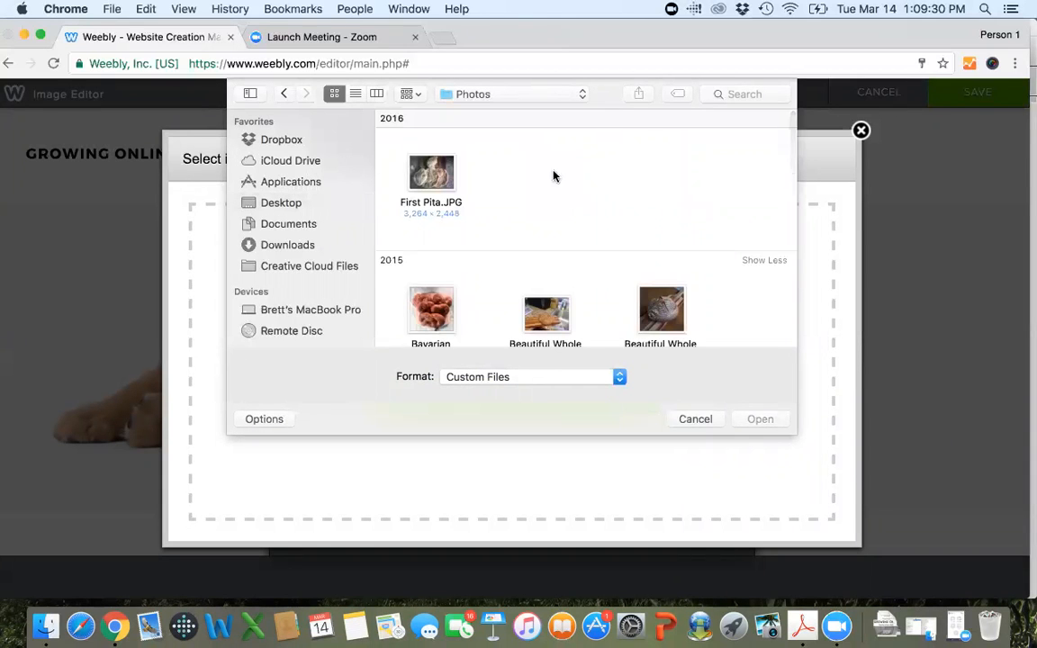
pyautogui.scroll(-3, 639, 192)
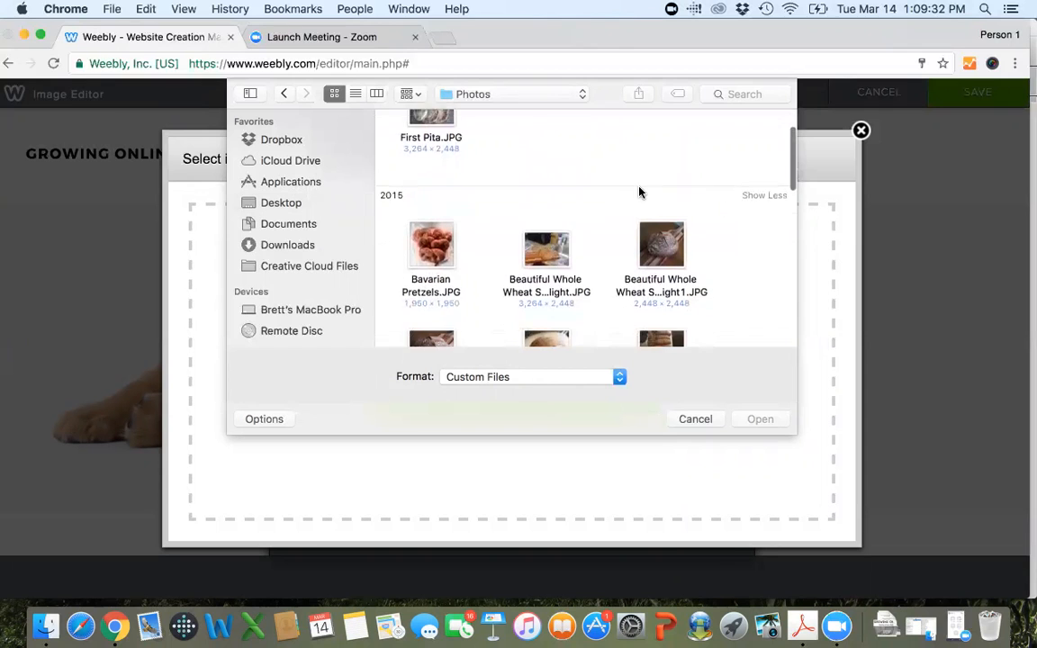
pyautogui.scroll(-2, 639, 192)
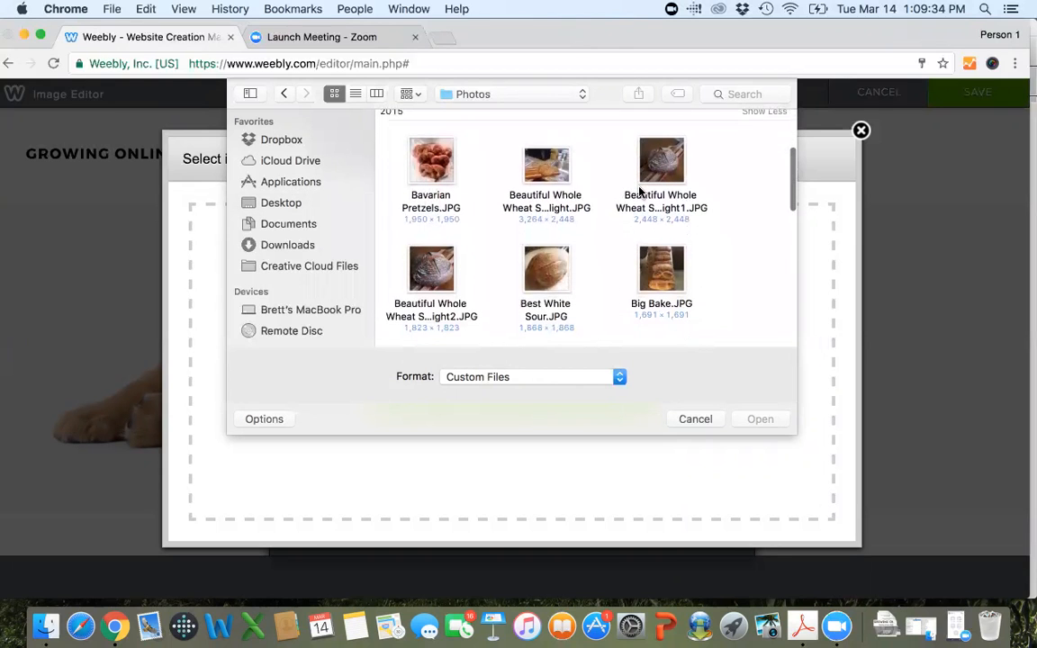
pyautogui.scroll(-3, 764, 213)
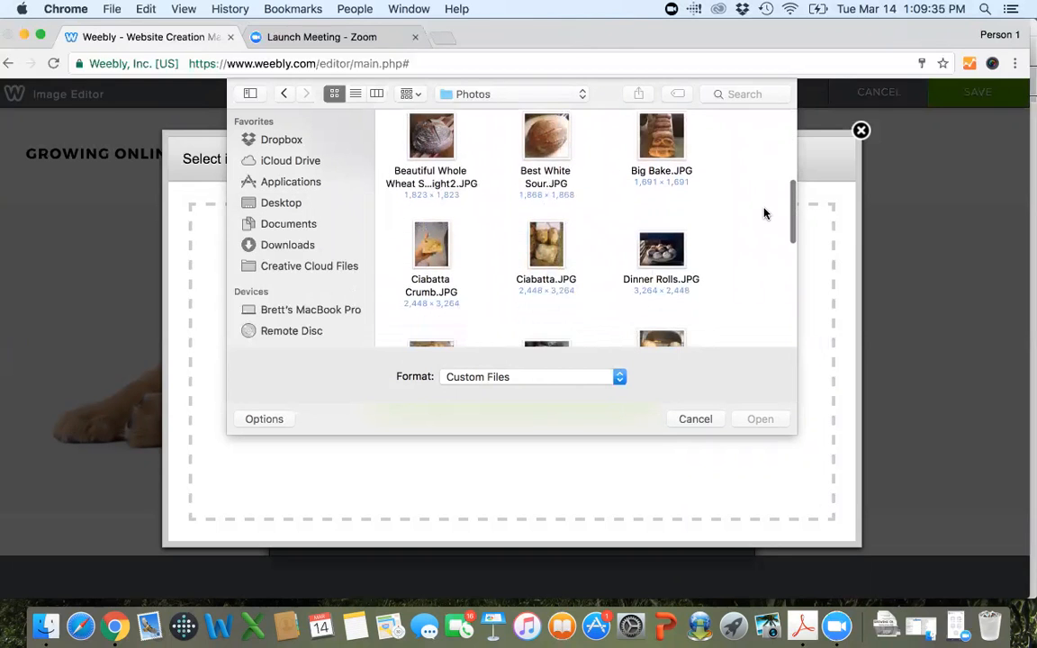
pyautogui.doubleClick(538, 133)
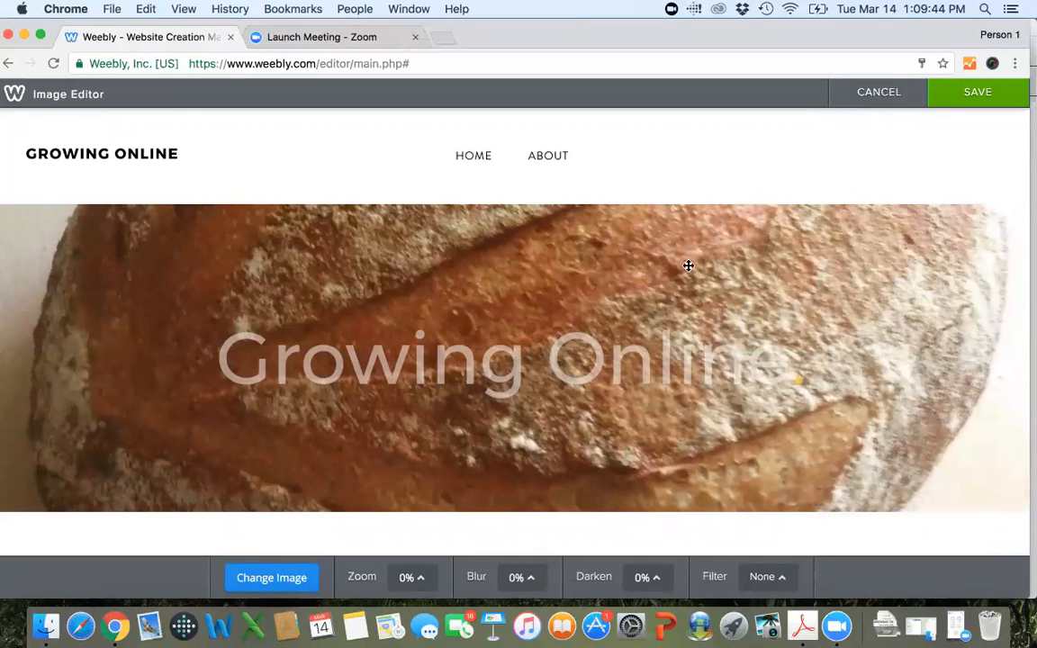
# Shift the bread photo downward within the header area and apply the Lighten filter to it.
pyautogui.moveTo(697, 266); pyautogui.dragTo(705, 395)
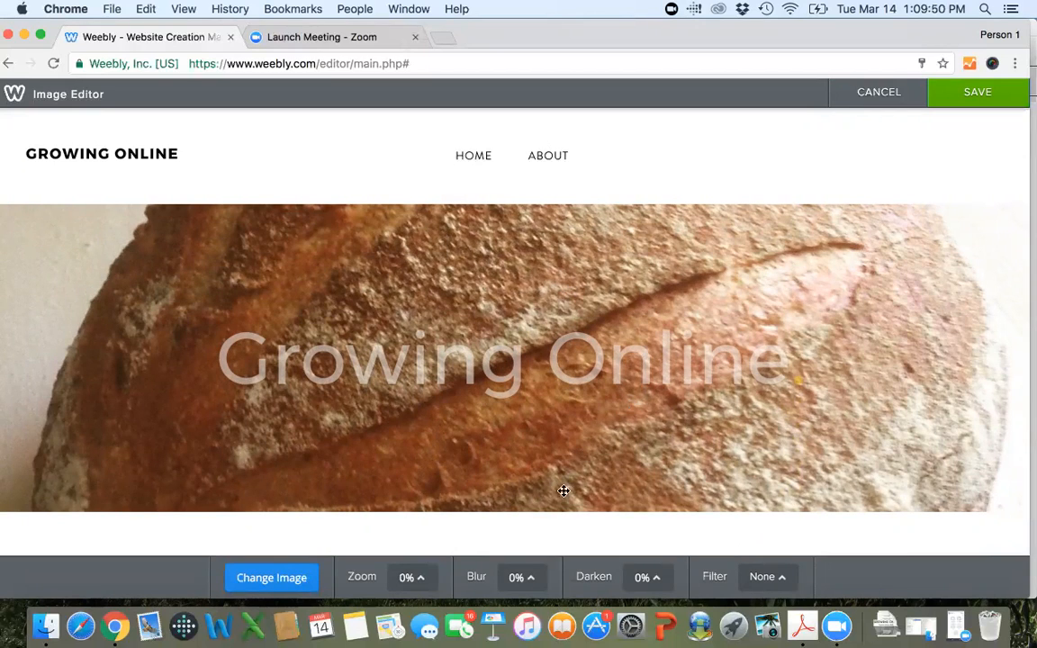
pyautogui.click(761, 578)
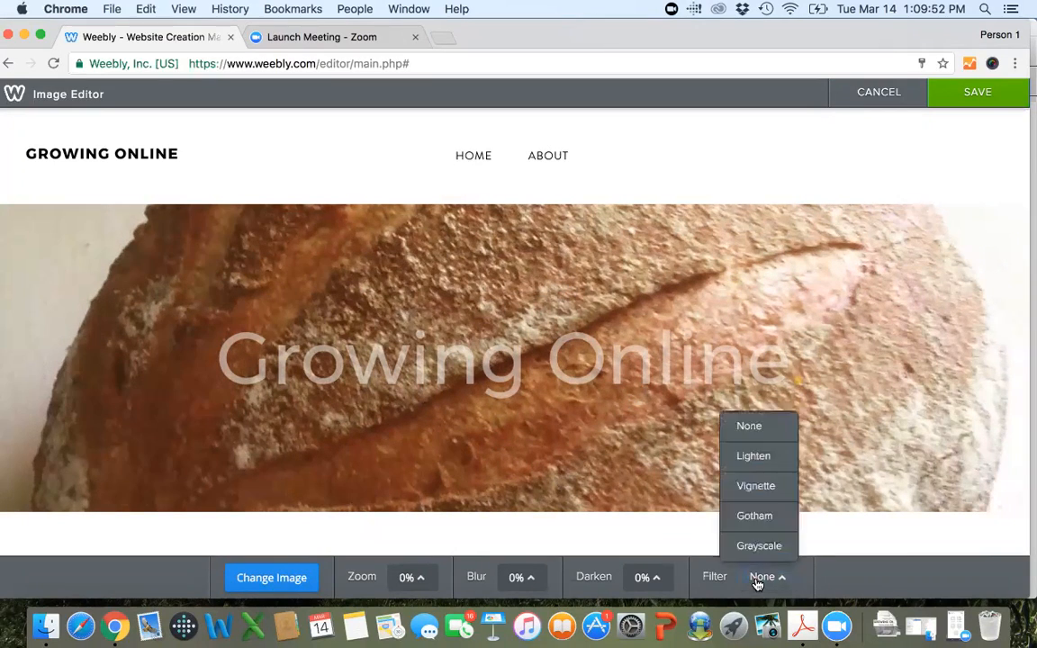
pyautogui.click(754, 459)
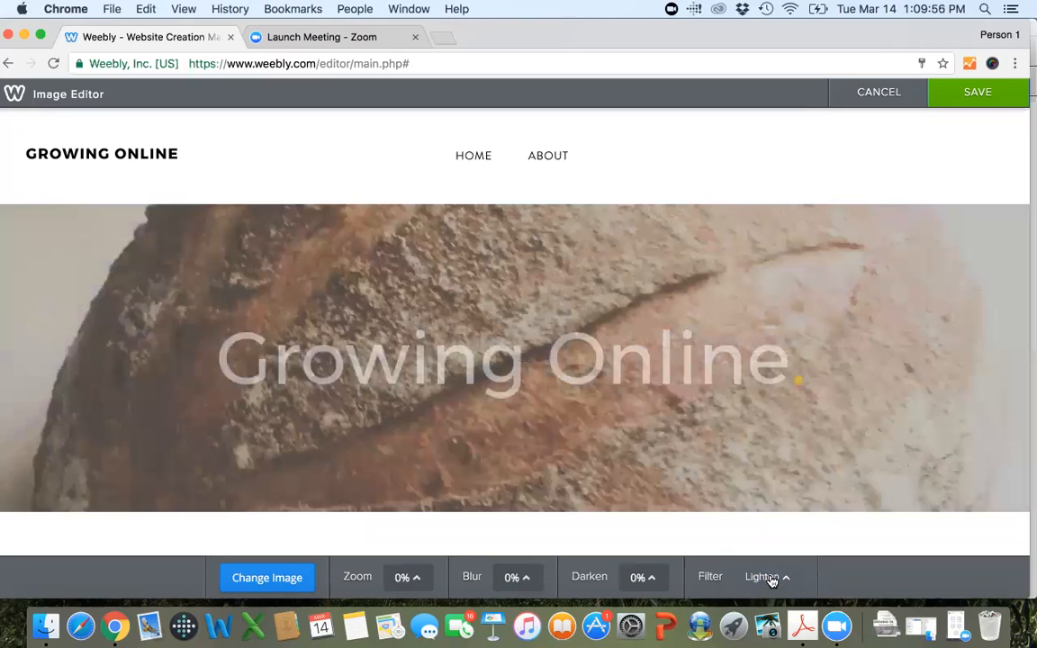
# Change the bread photo's filter to Gotham and save the header background image.
pyautogui.click(772, 579)
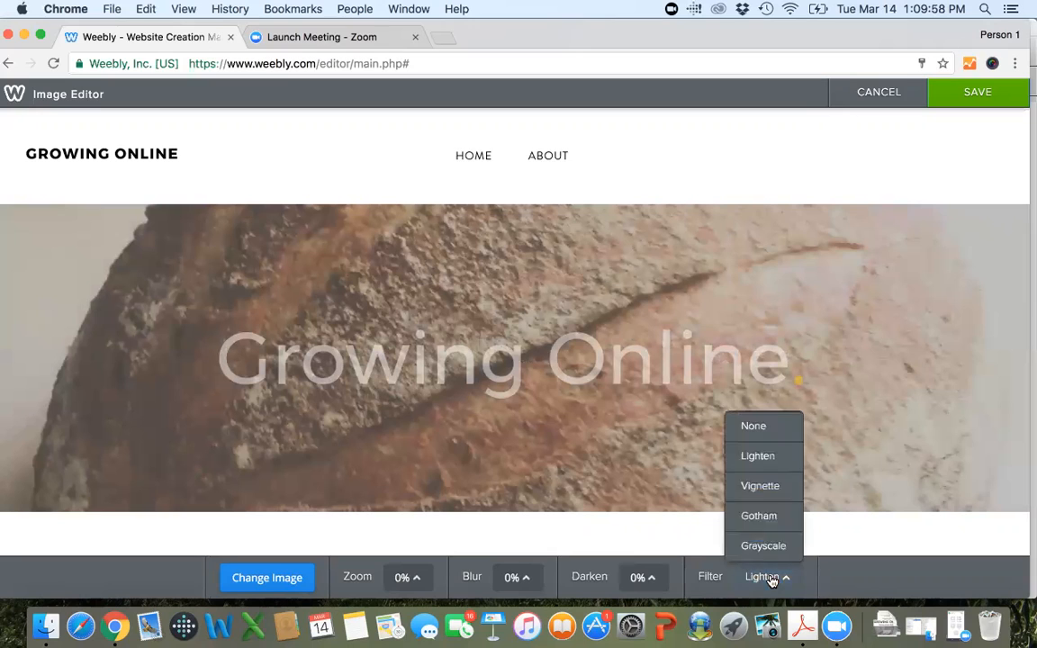
pyautogui.click(759, 516)
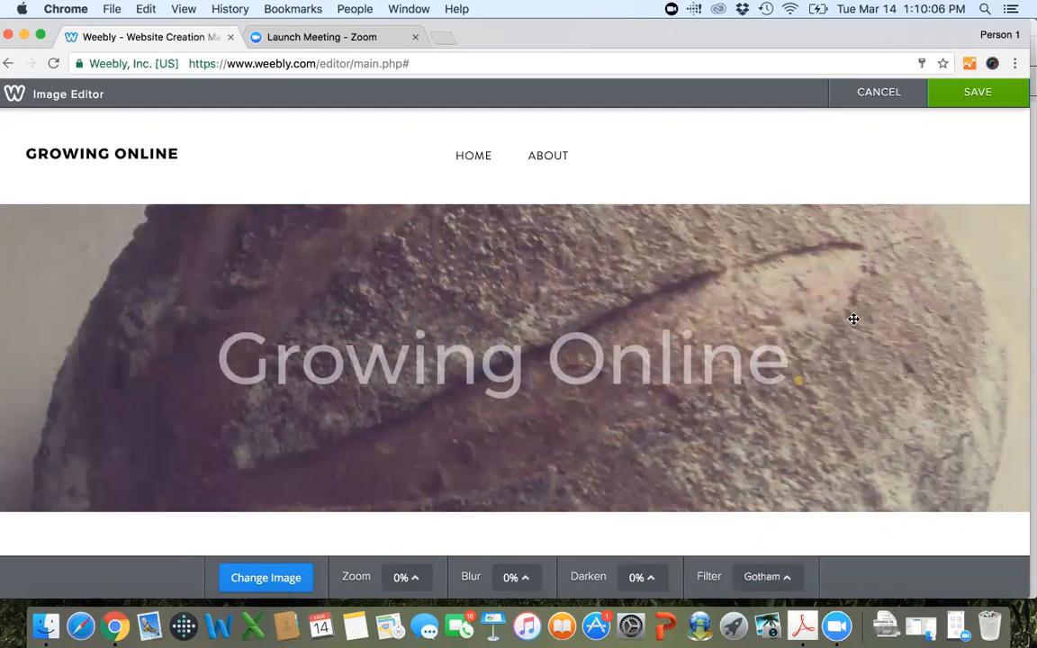
pyautogui.scroll(-5, 851, 320)
pyautogui.scroll(5, 854, 319)
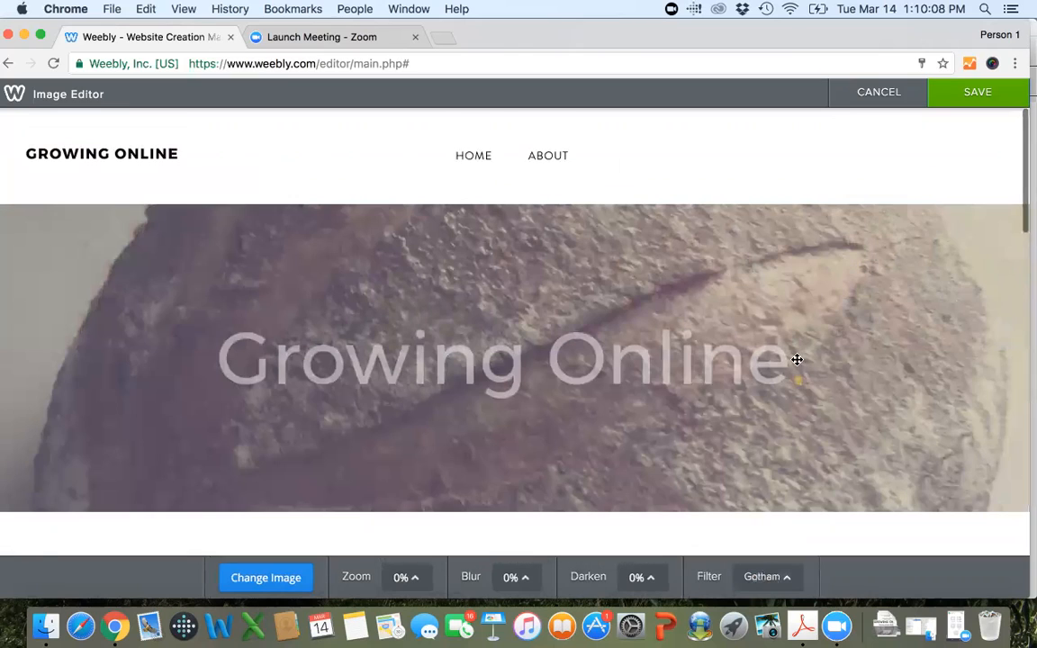
pyautogui.click(988, 96)
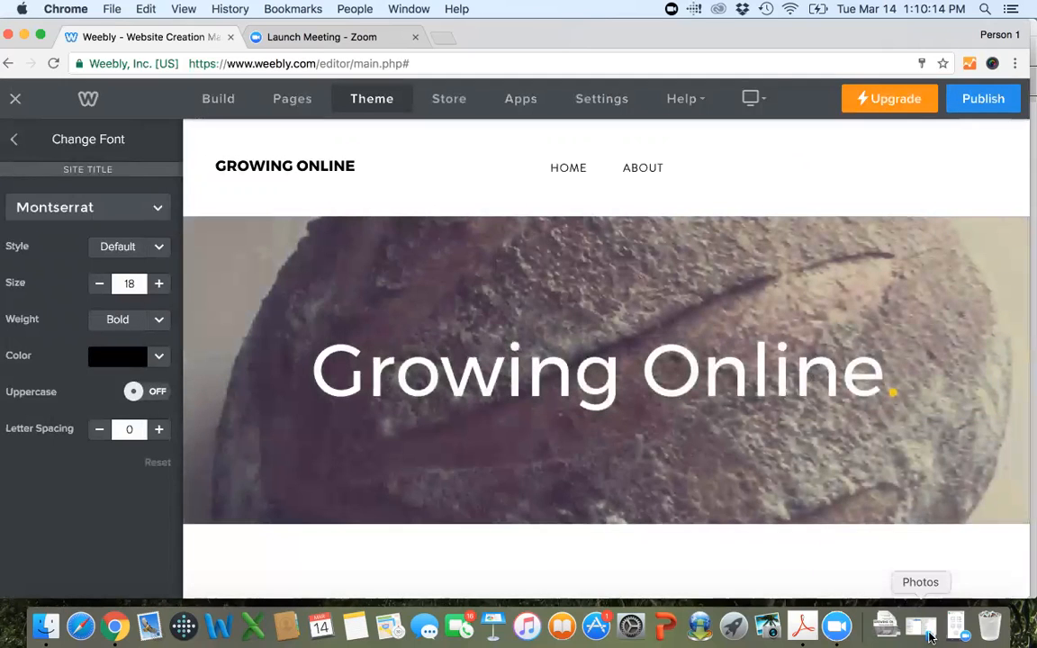
# Recolor the large "Growing Online" header text to dark gray, leaving out its yellow period.
pyautogui.click(881, 388)
pyautogui.moveTo(881, 389); pyautogui.dragTo(315, 303)
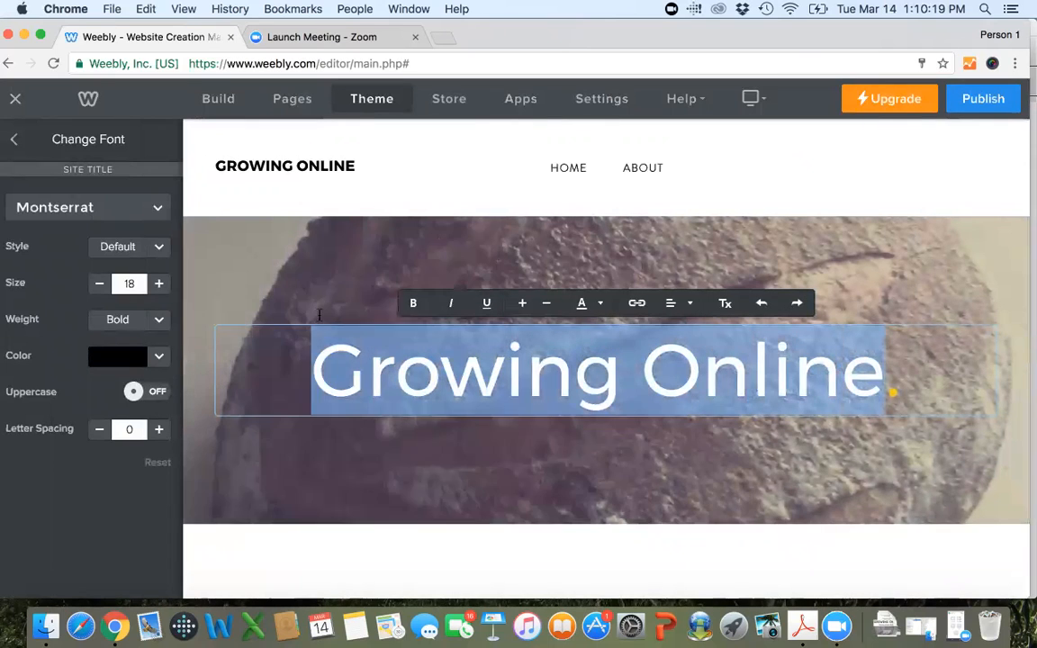
pyautogui.click(605, 306)
pyautogui.click(681, 339)
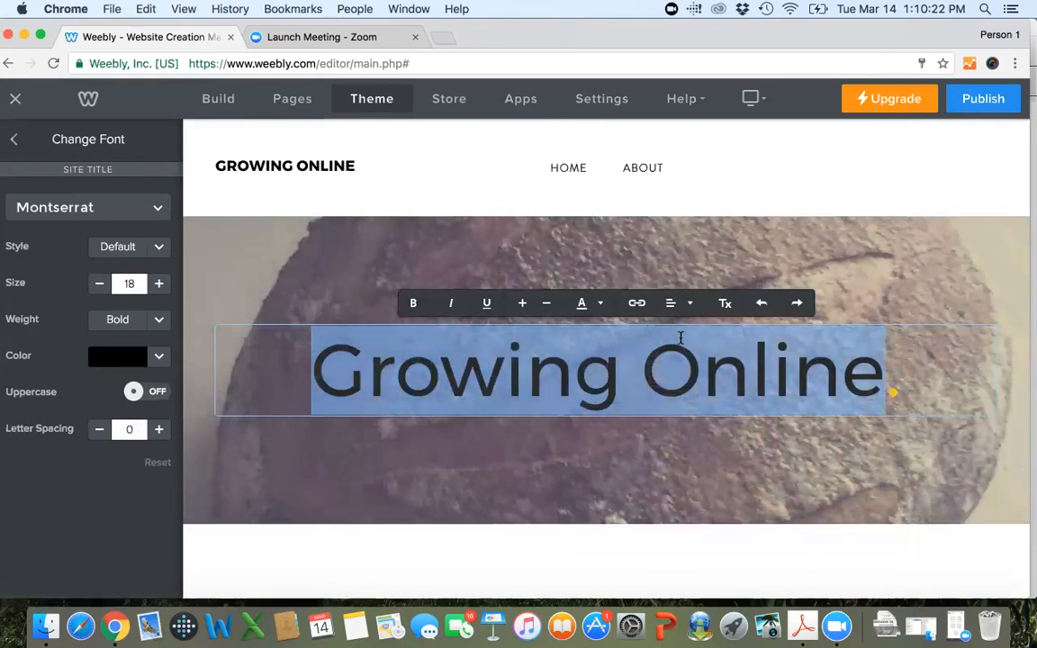
pyautogui.click(795, 550)
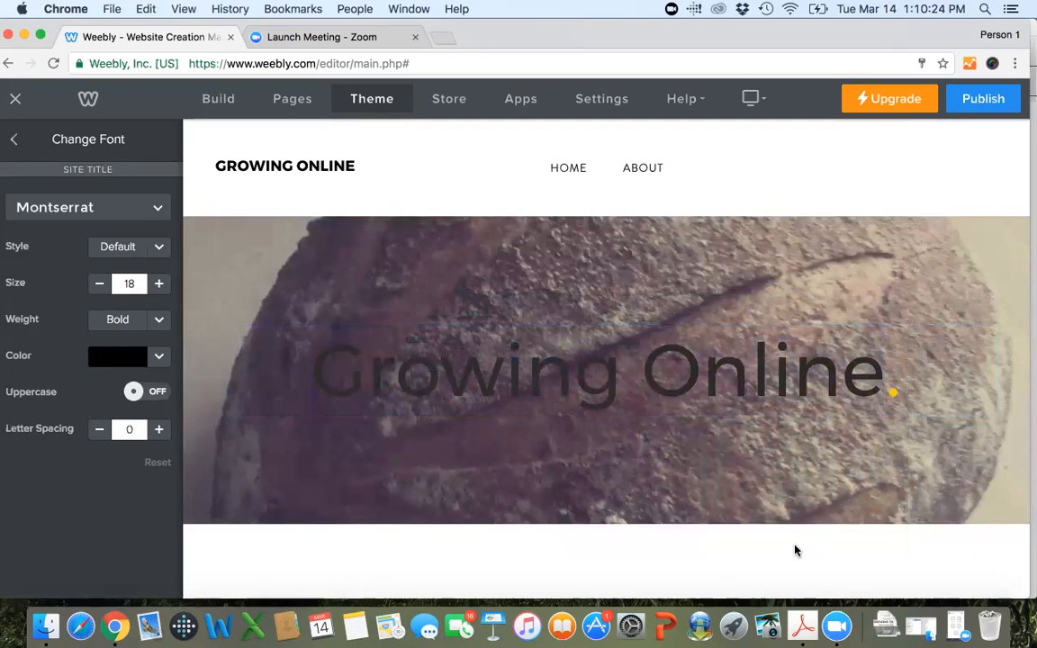
pyautogui.click(804, 378)
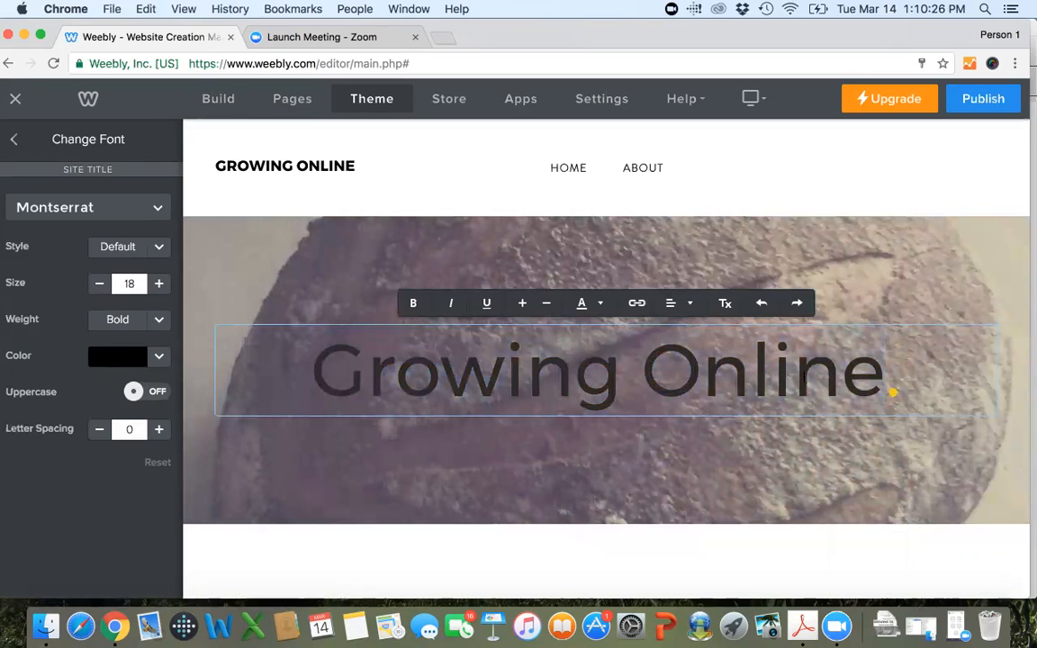
# Change the header background photo's filter to Lighten and save the image.
pyautogui.click(858, 252)
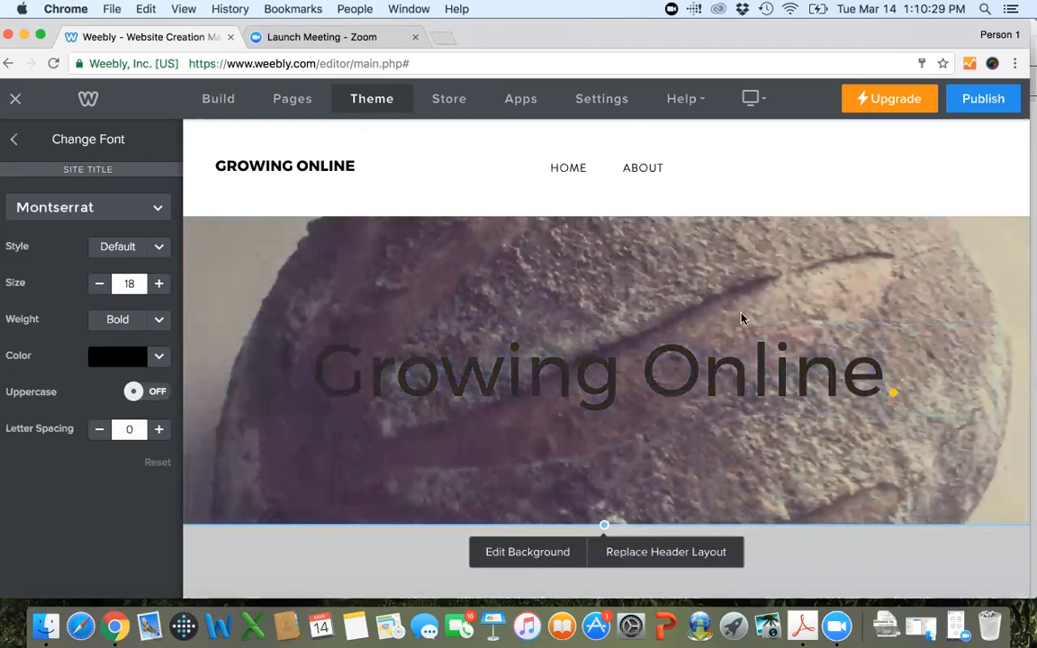
pyautogui.click(522, 552)
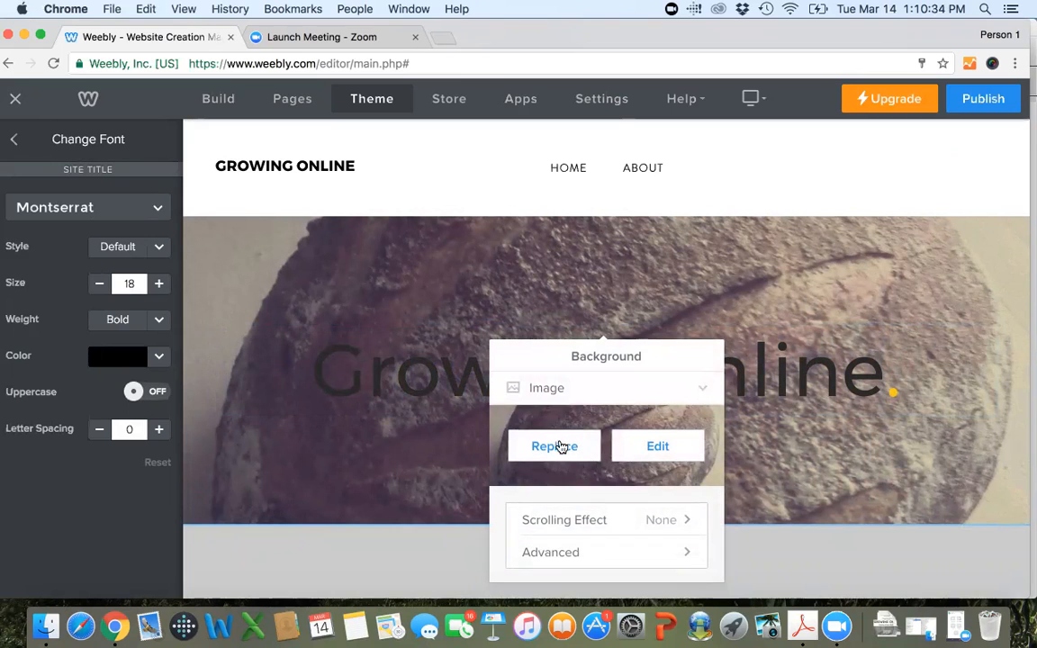
pyautogui.click(656, 448)
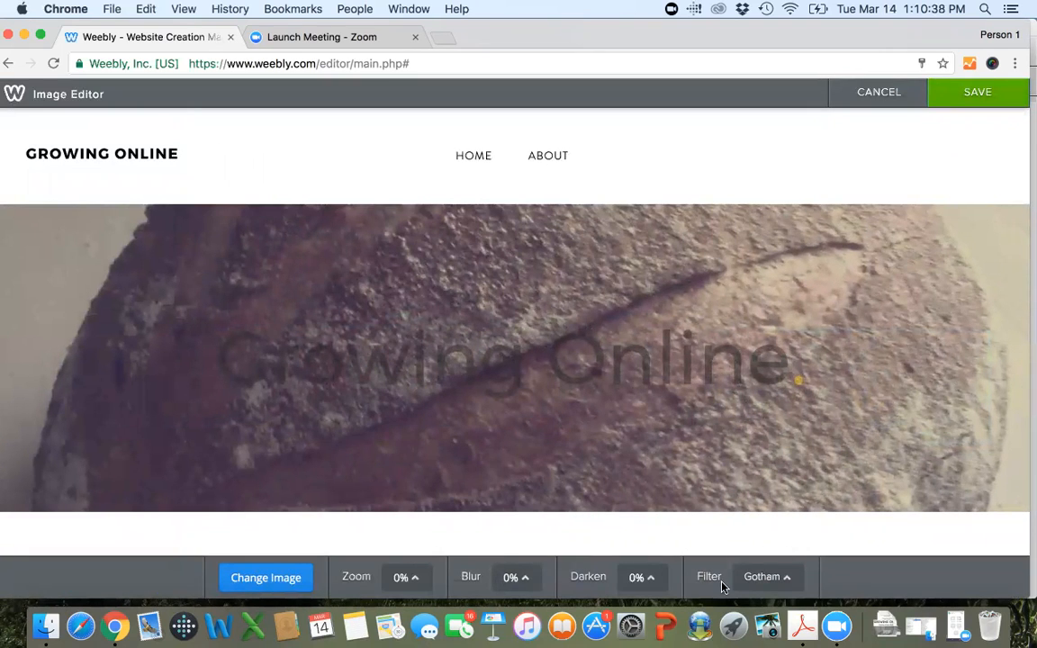
pyautogui.click(765, 577)
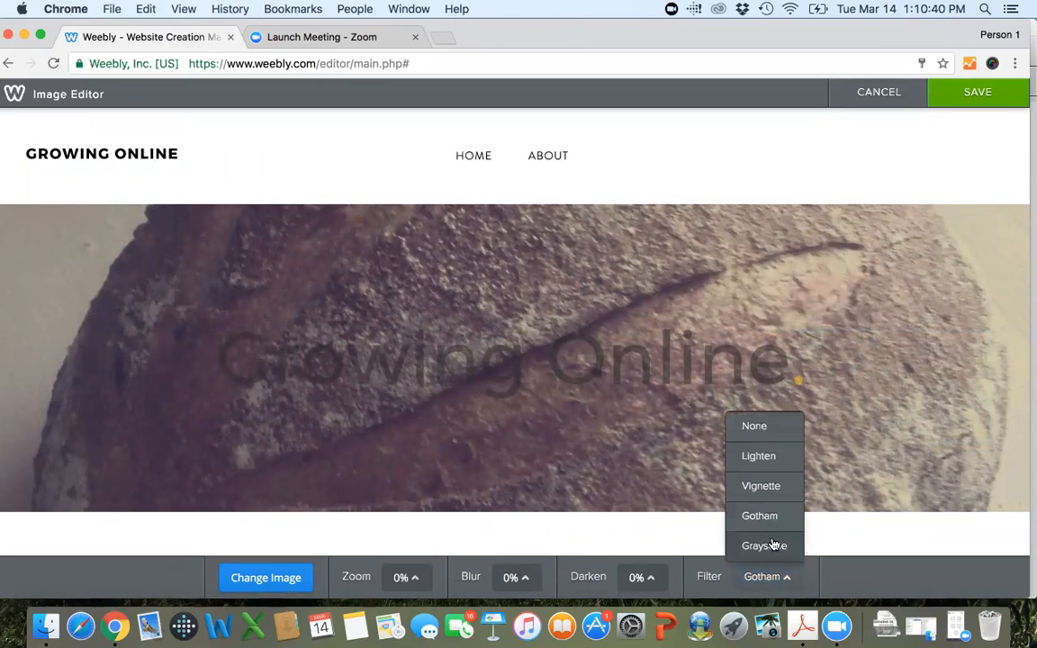
pyautogui.click(772, 457)
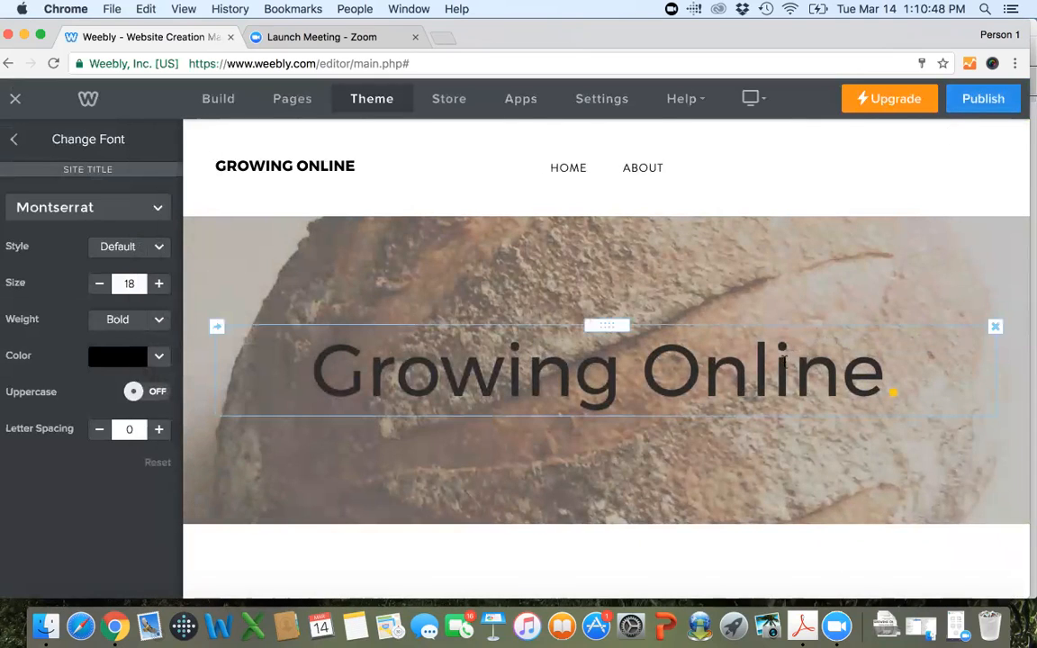
# Recolor the large "Growing Online" header text to light gray, leaving out its yellow period.
pyautogui.click(783, 360)
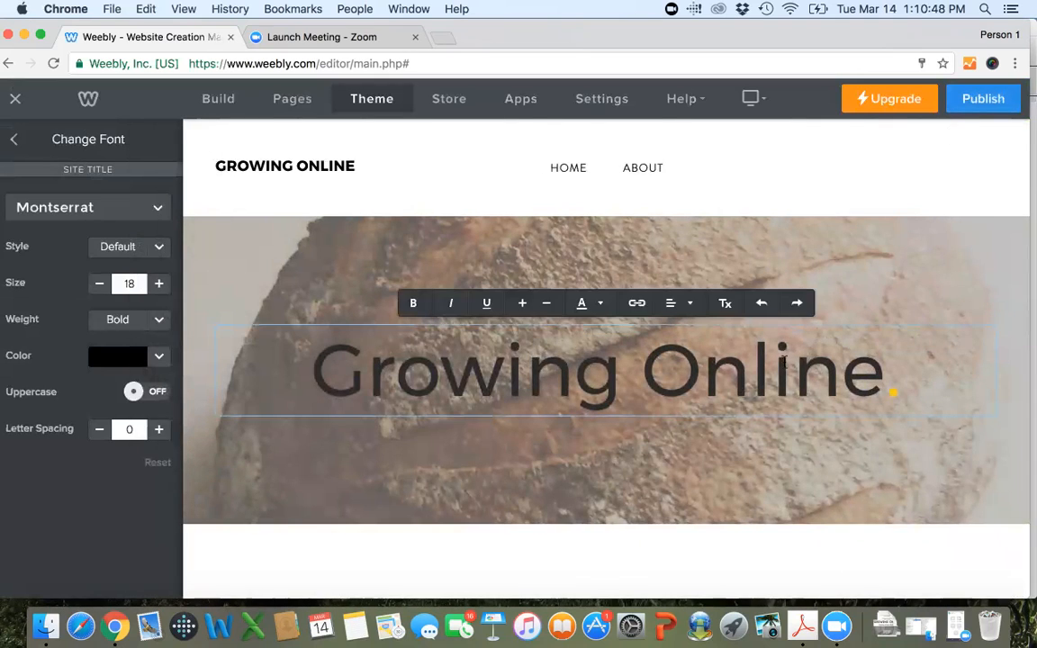
pyautogui.moveTo(885, 369); pyautogui.dragTo(703, 369)
pyautogui.press('super+a')
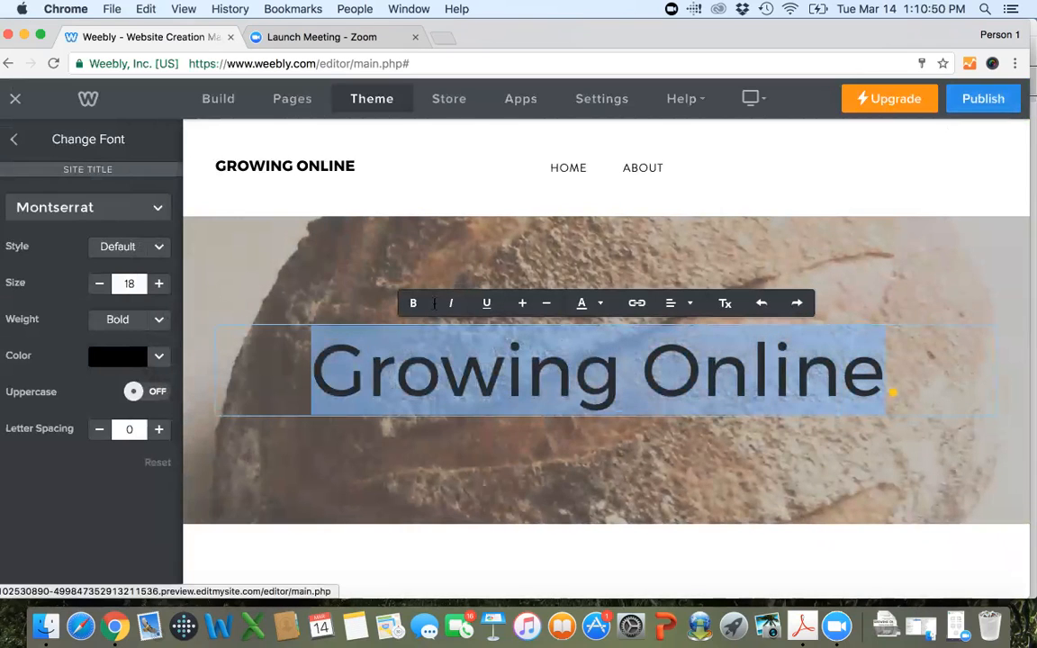
pyautogui.click(592, 307)
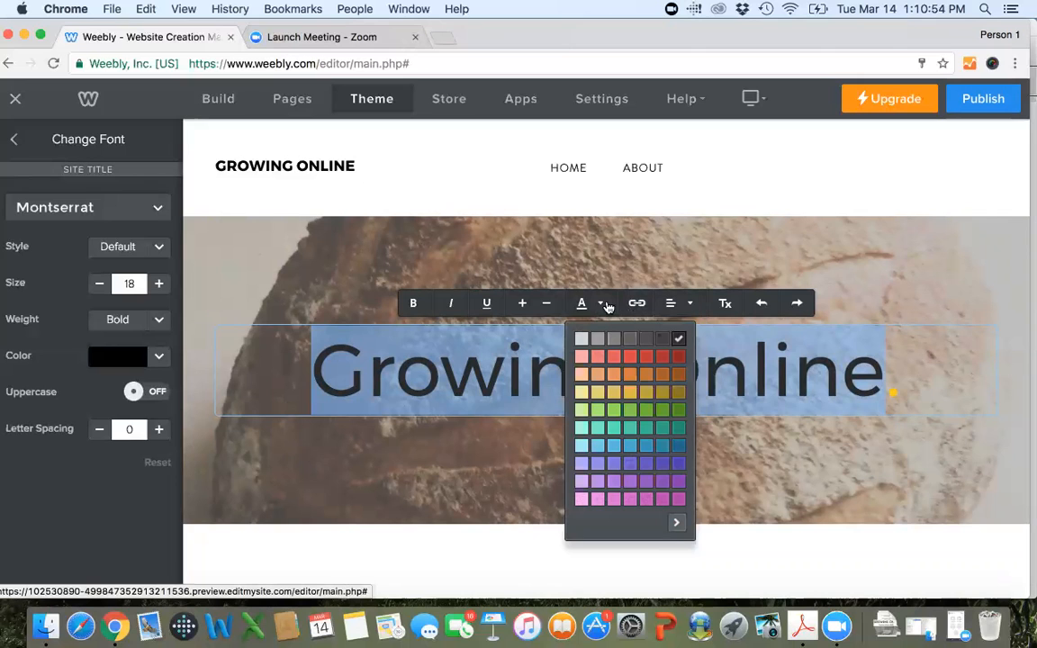
pyautogui.click(597, 343)
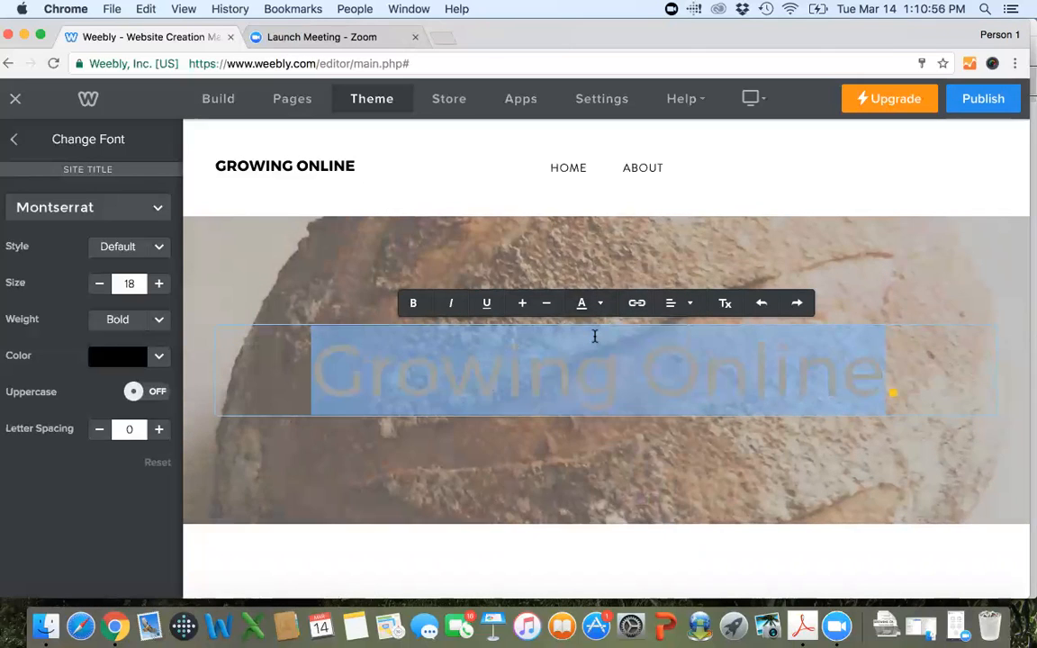
pyautogui.click(694, 555)
pyautogui.click(764, 338)
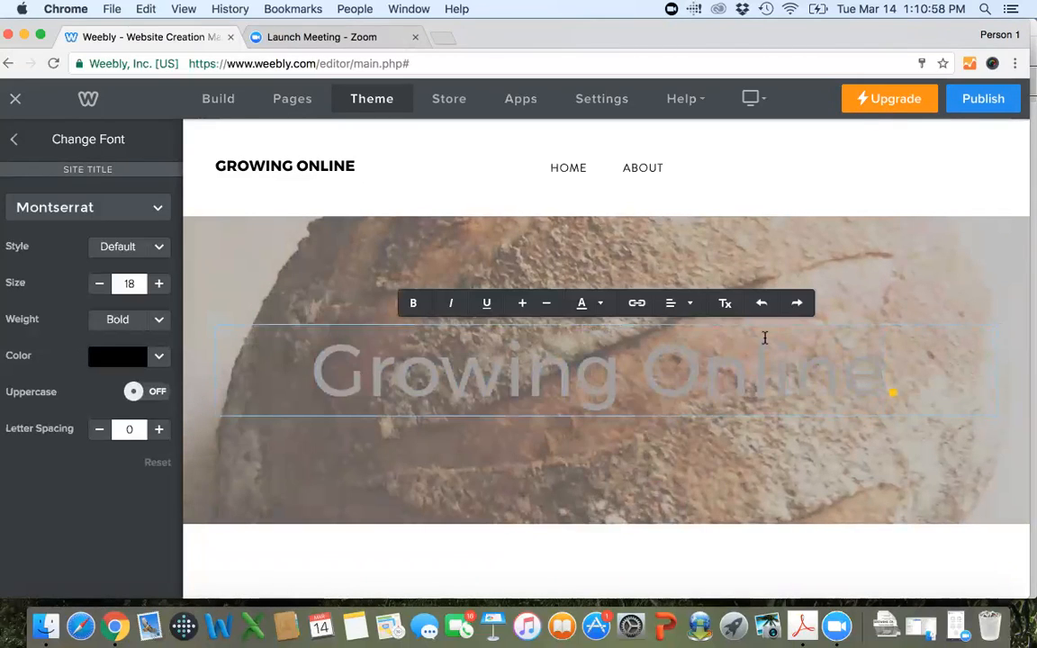
# Recolor the whole "Growing Online." header text to white, including its period, using the custom color picker.
pyautogui.tripleClick(741, 368)
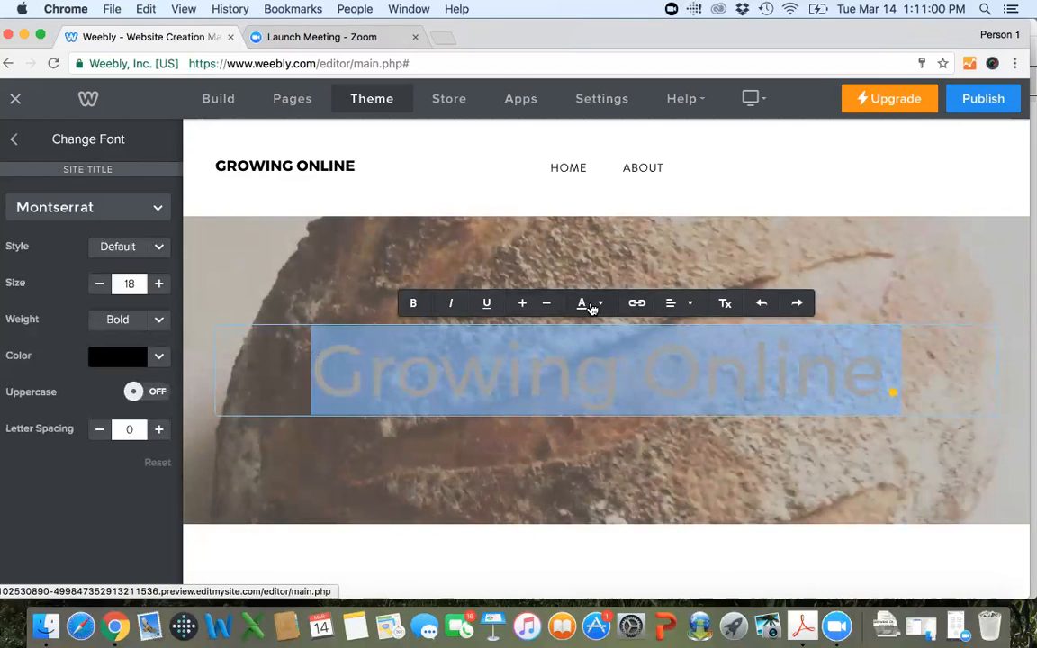
pyautogui.click(585, 303)
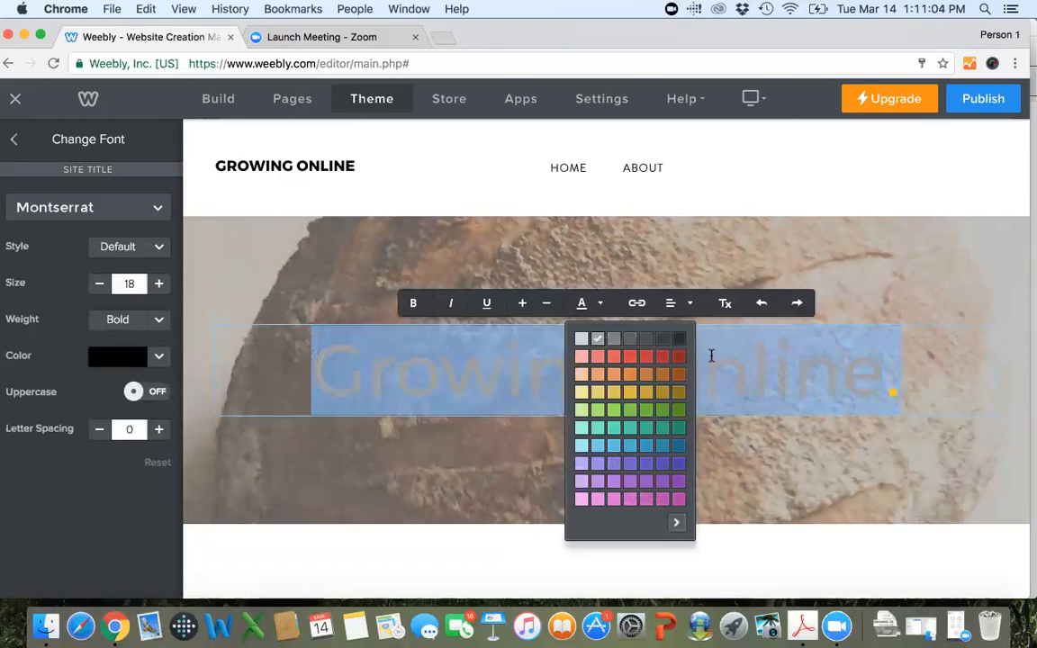
pyautogui.click(676, 522)
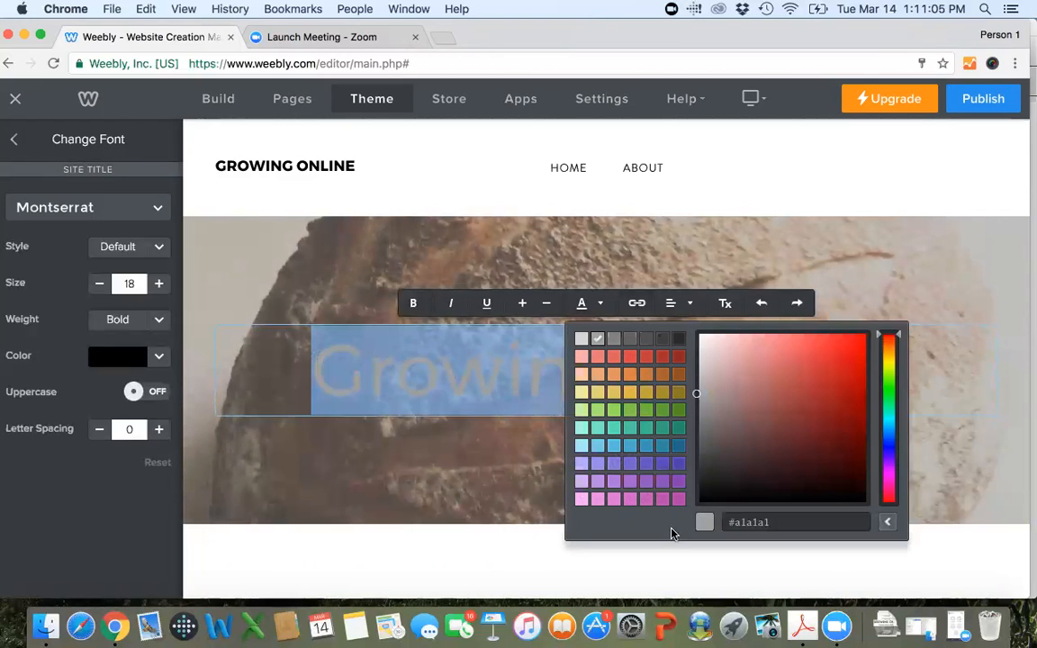
pyautogui.click(692, 393)
pyautogui.click(658, 262)
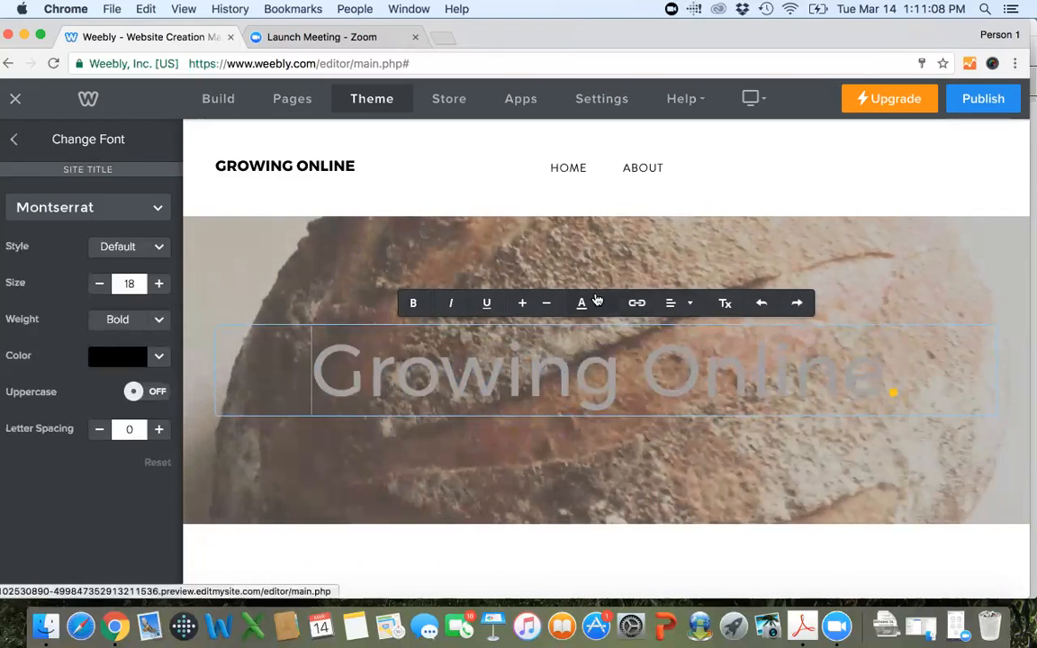
pyautogui.click(598, 303)
pyautogui.click(676, 522)
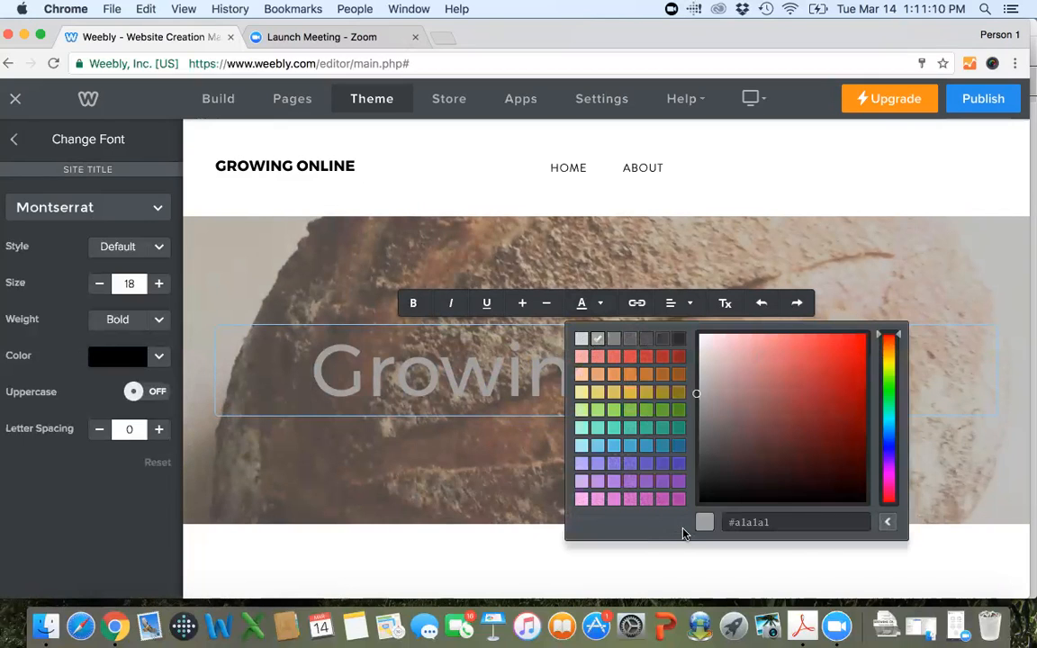
pyautogui.moveTo(695, 394); pyautogui.dragTo(692, 328)
pyautogui.click(679, 319)
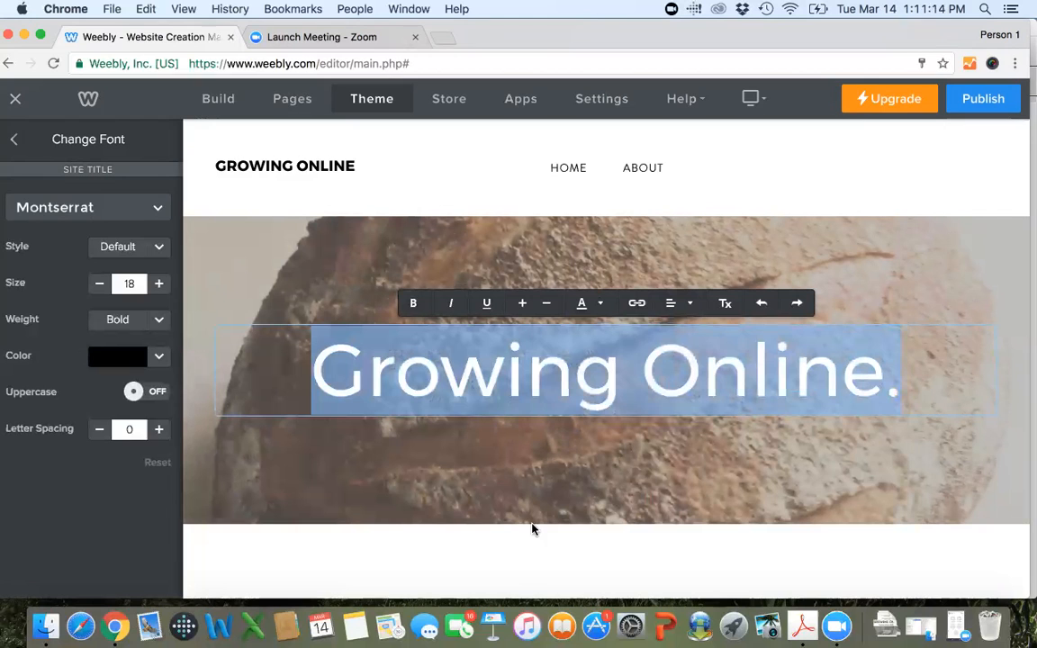
pyautogui.click(905, 145)
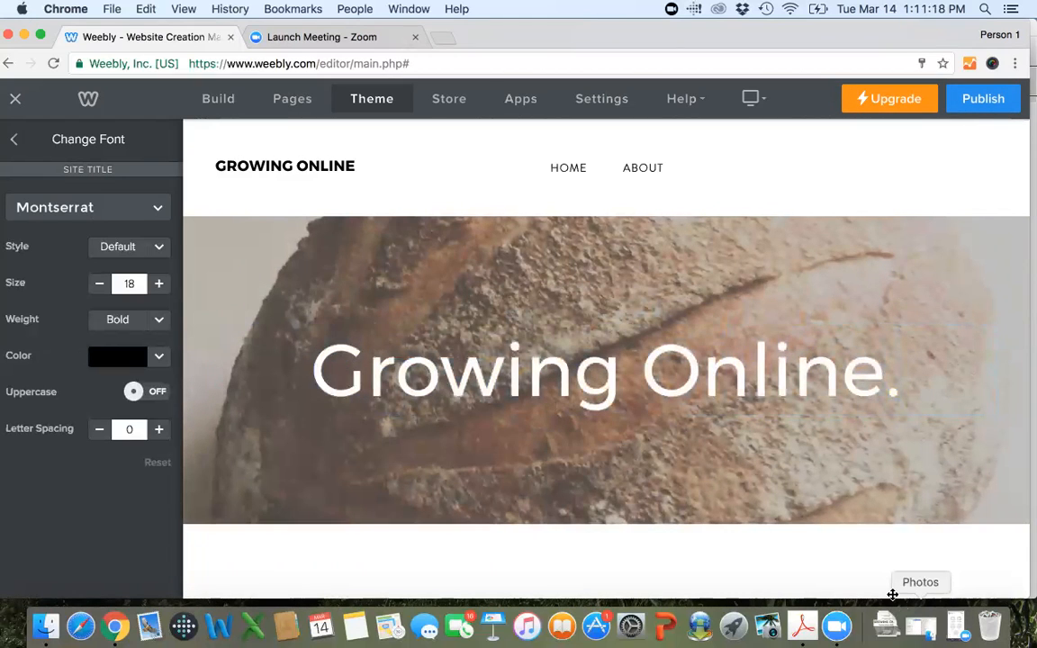
# Add an Image element directly above the "Domain Hosting" heading on the home page.
pyautogui.scroll(-2, 893, 597)
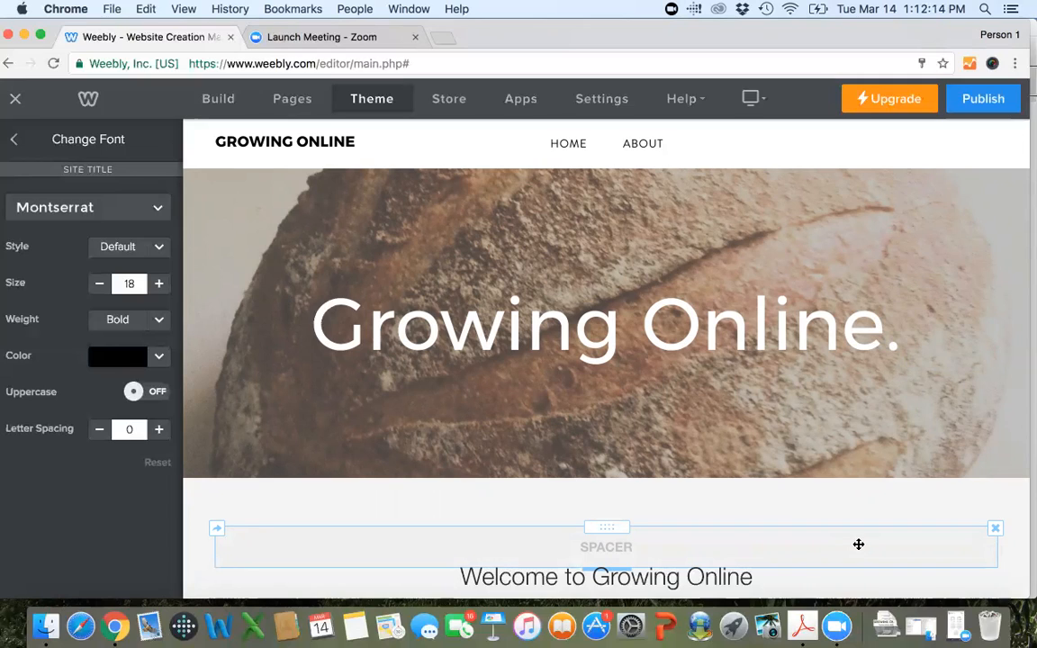
pyautogui.scroll(-5, 846, 522)
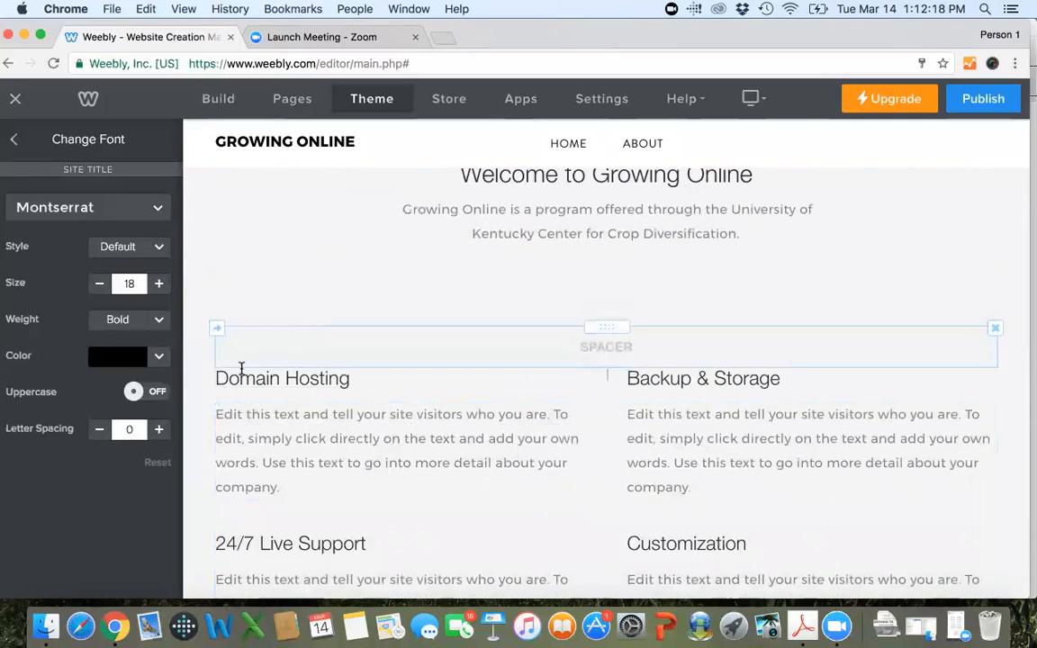
pyautogui.click(216, 99)
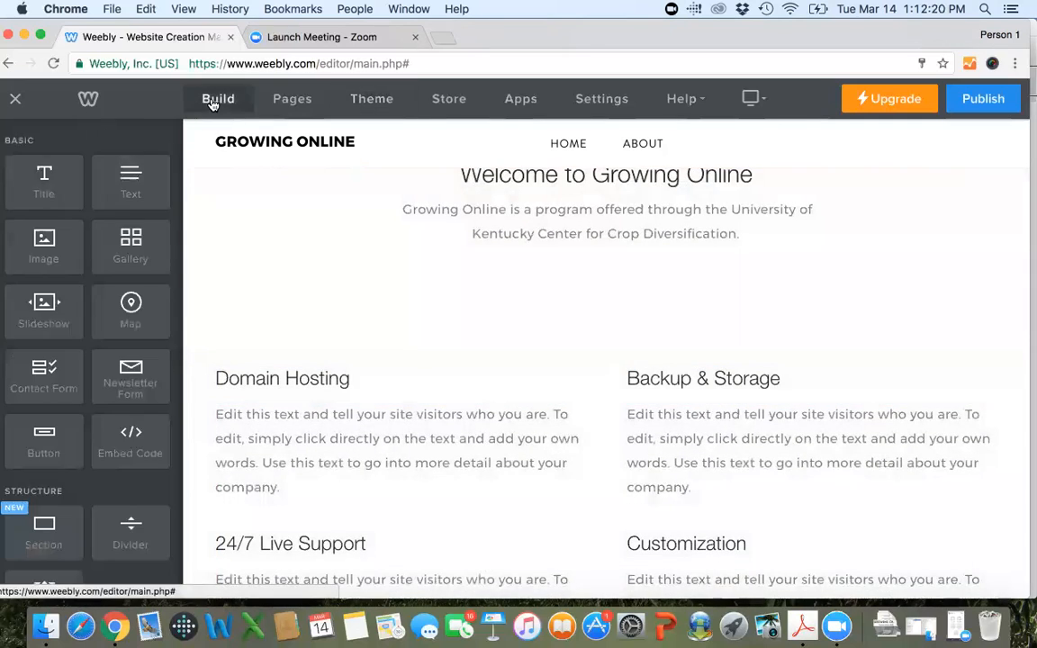
pyautogui.scroll(4, 415, 358)
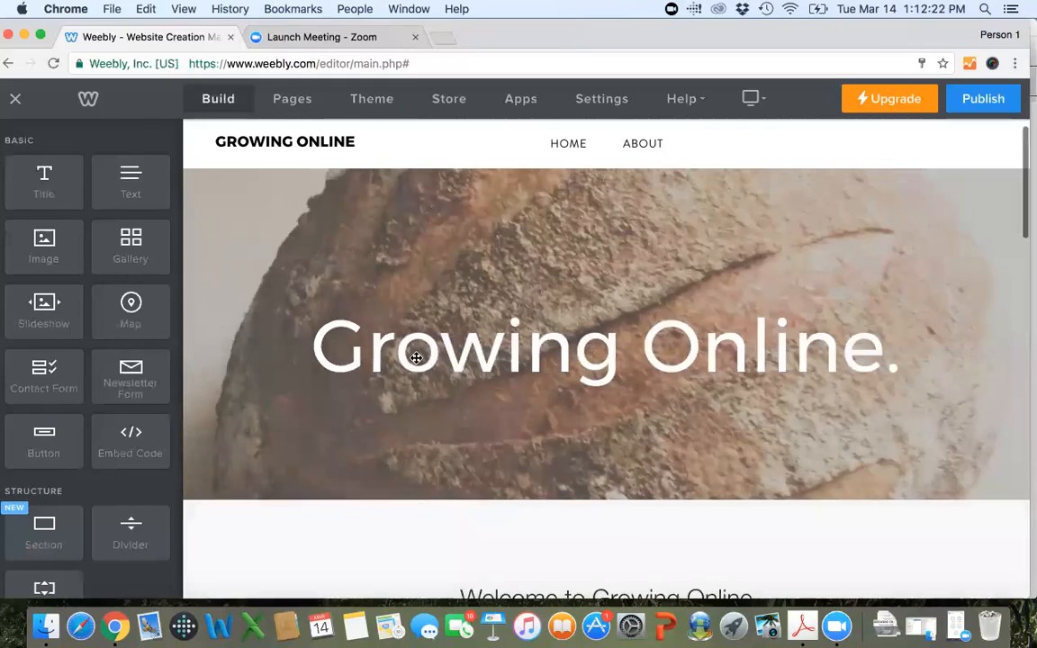
pyautogui.scroll(-3, 415, 357)
pyautogui.scroll(-2, 415, 357)
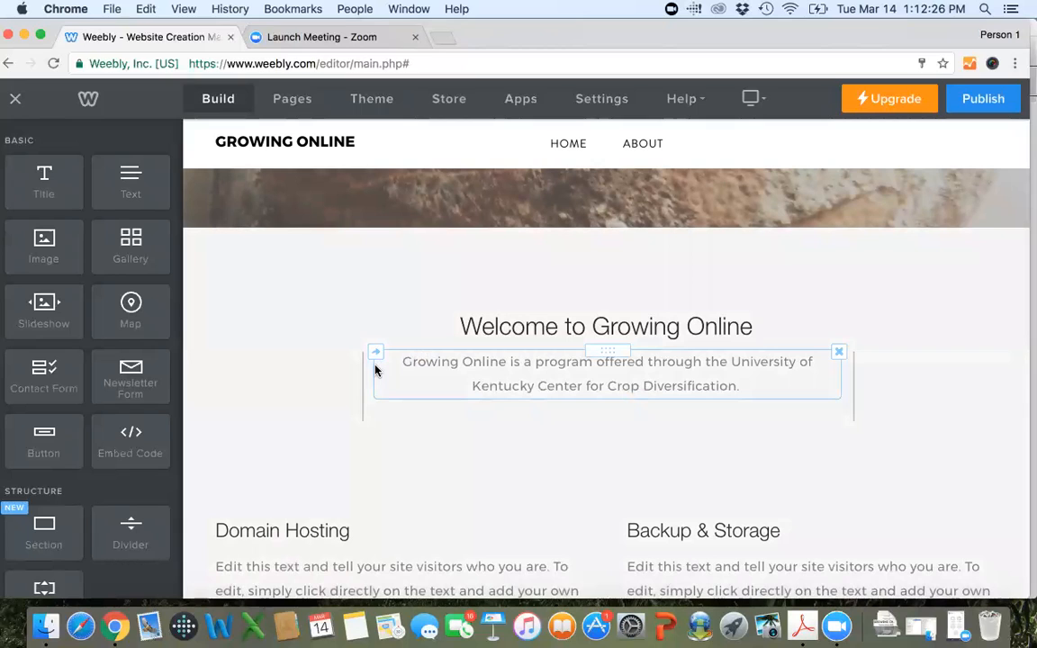
pyautogui.moveTo(375, 369); pyautogui.dragTo(48, 242)
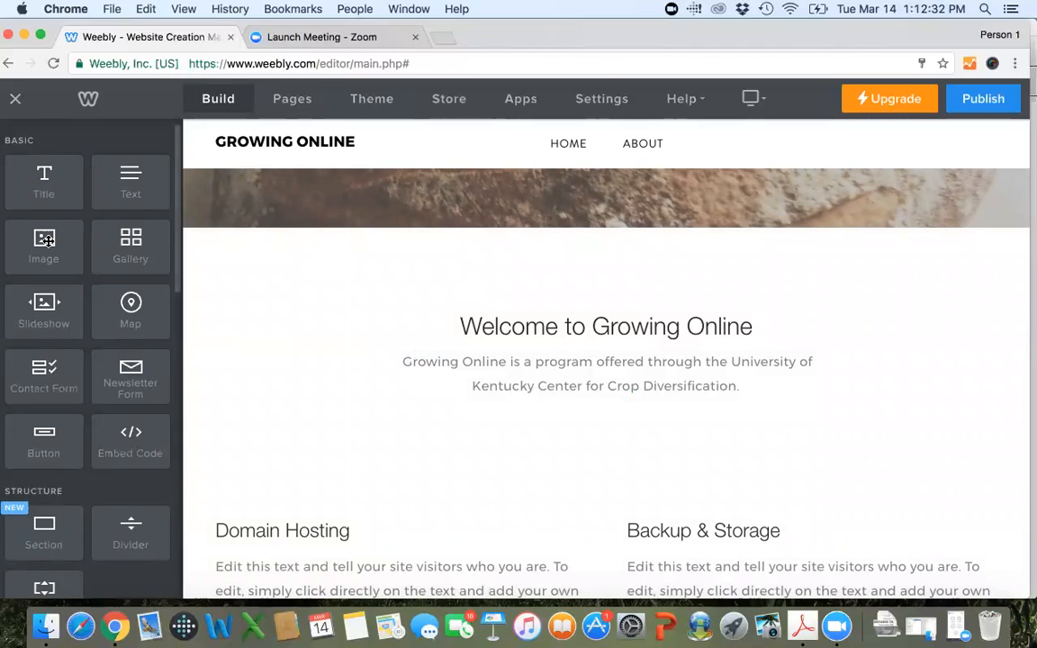
pyautogui.moveTo(48, 241); pyautogui.dragTo(396, 512)
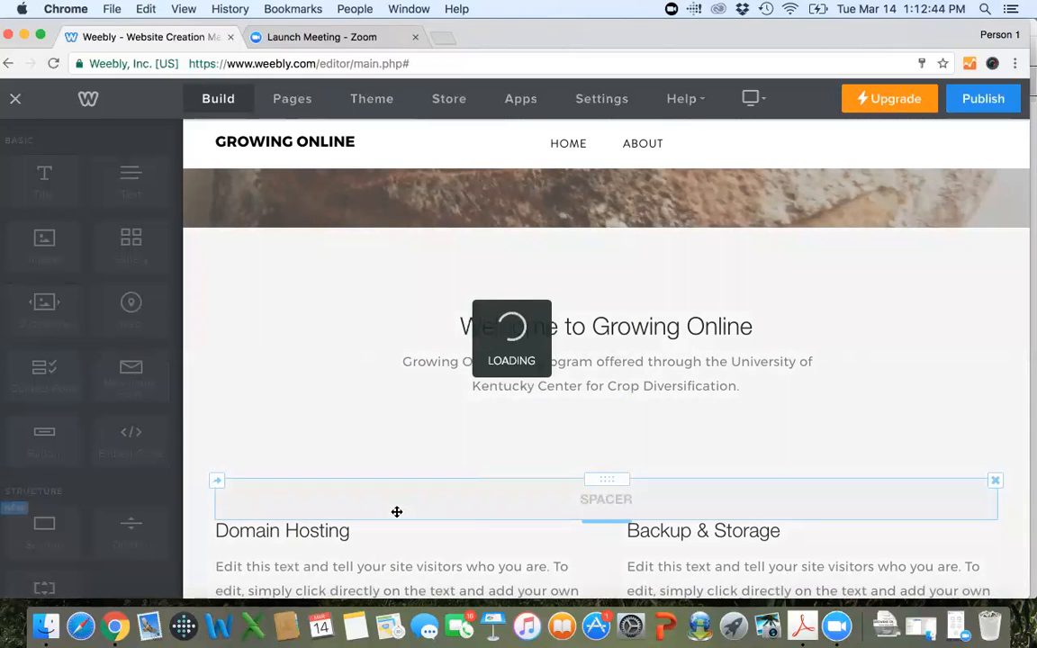
# Replace the "Domain Hosting" heading text with "Pretzels".
pyautogui.scroll(-5, 409, 498)
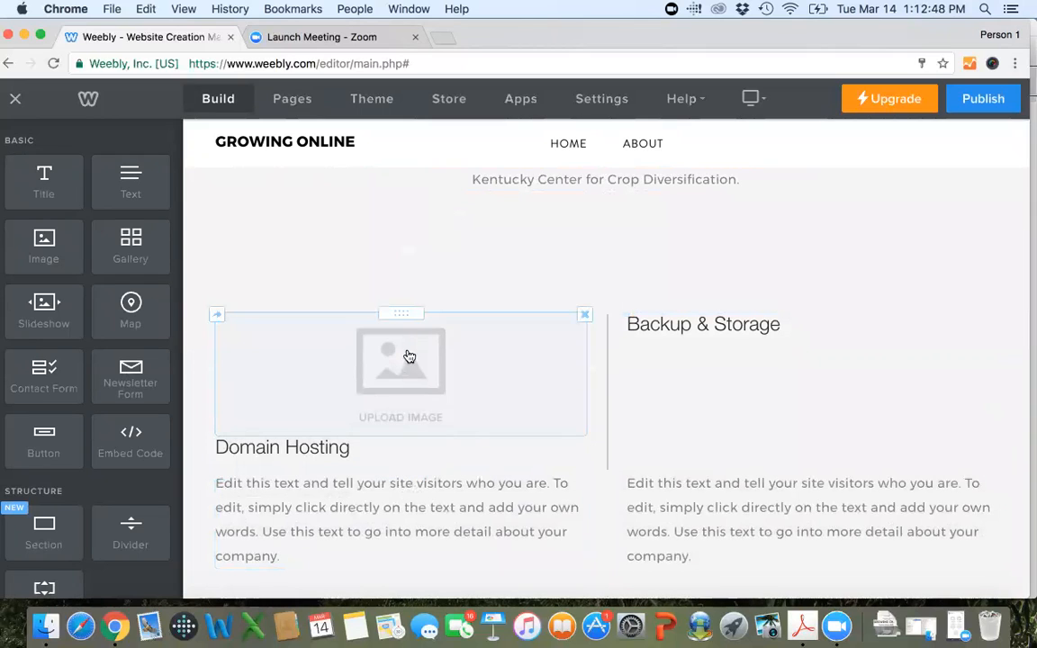
pyautogui.click(266, 451)
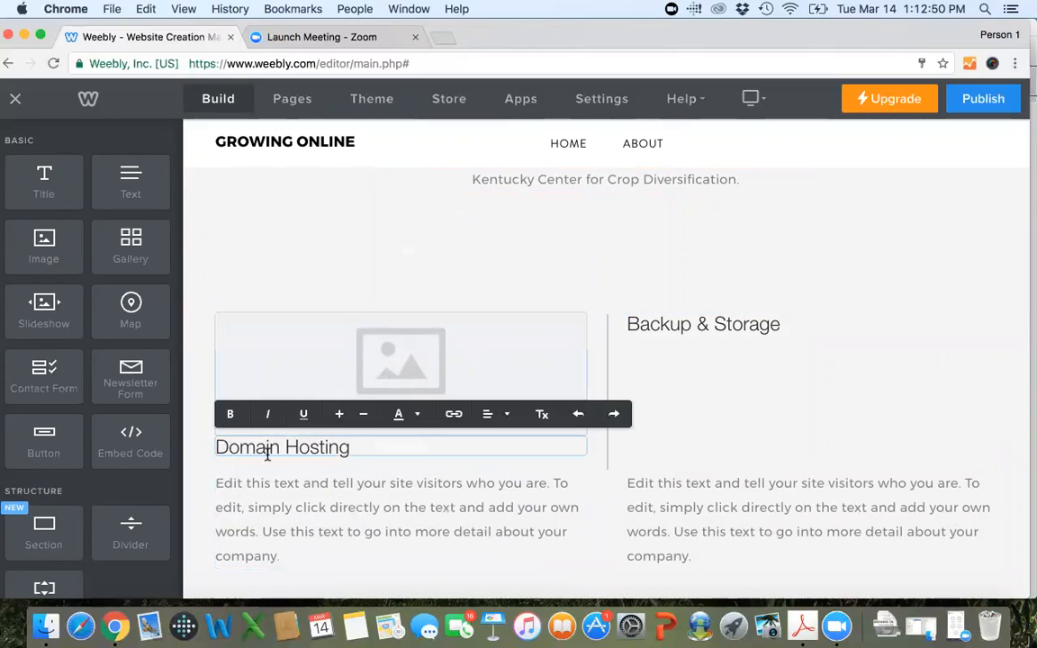
pyautogui.tripleClick(267, 453)
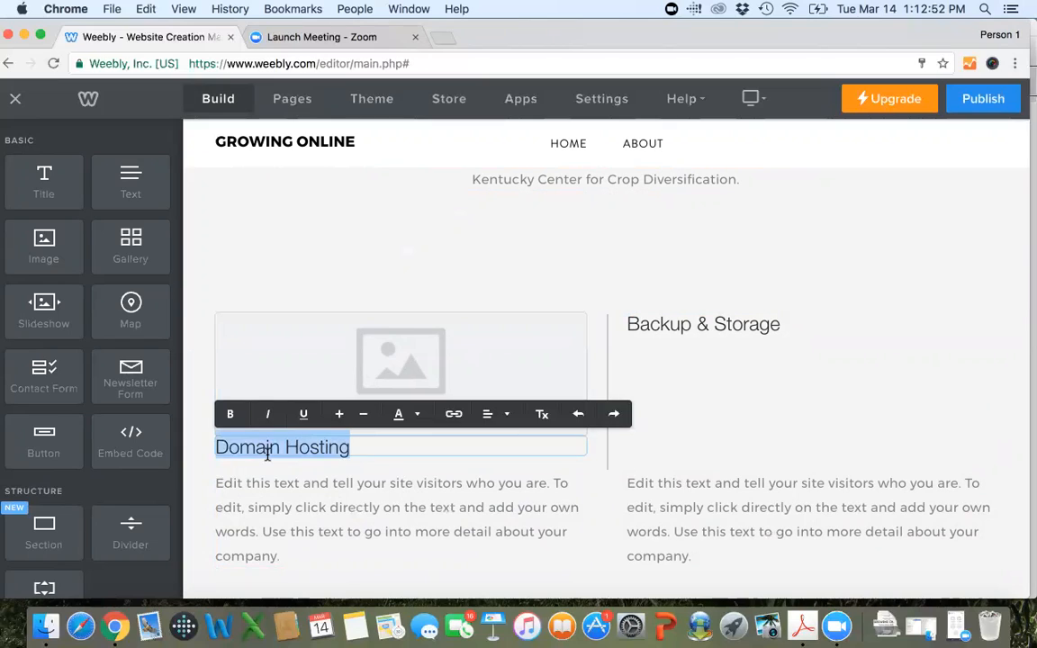
pyautogui.write('Pretzles')
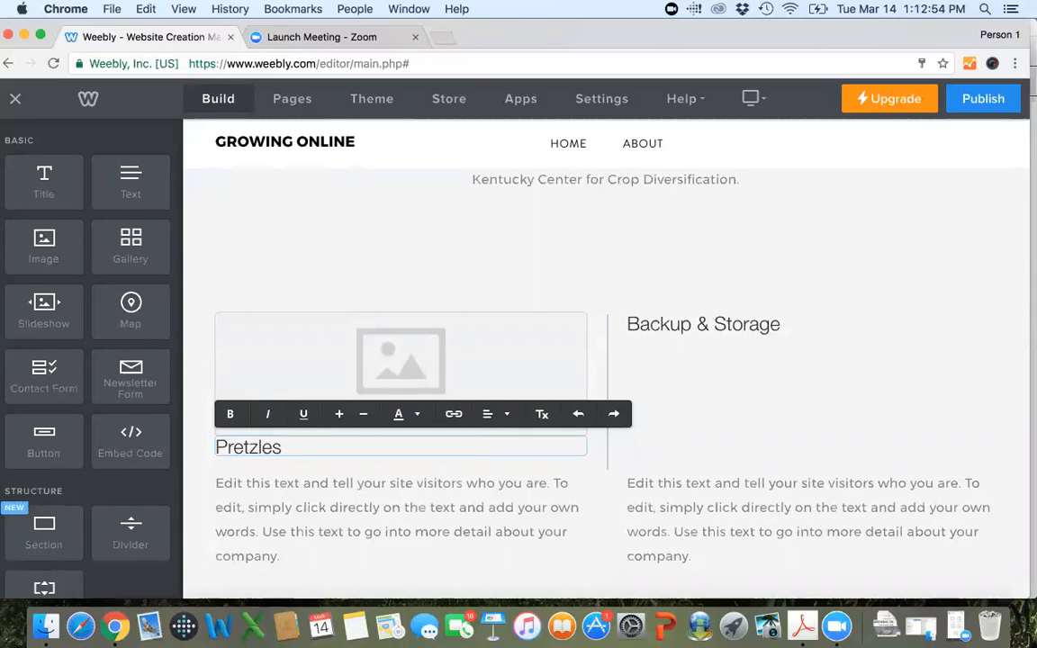
pyautogui.press('BackSpace')
pyautogui.press('BackSpace')
pyautogui.write('s')
pyautogui.press('BackSpace')
pyautogui.write('ls')
pyautogui.click(331, 559)
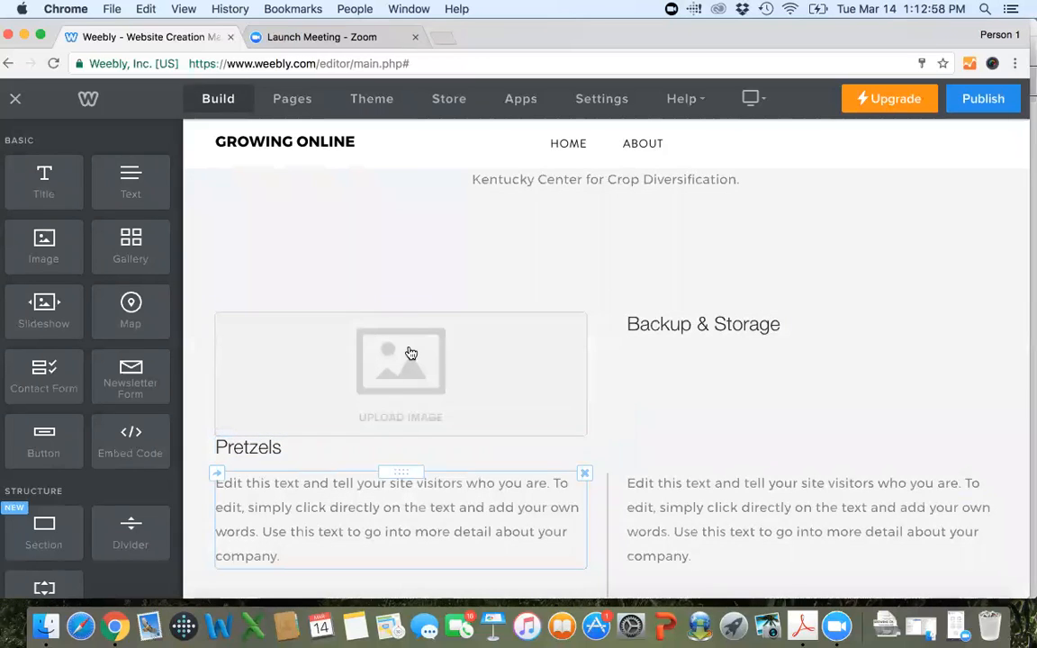
pyautogui.click(401, 361)
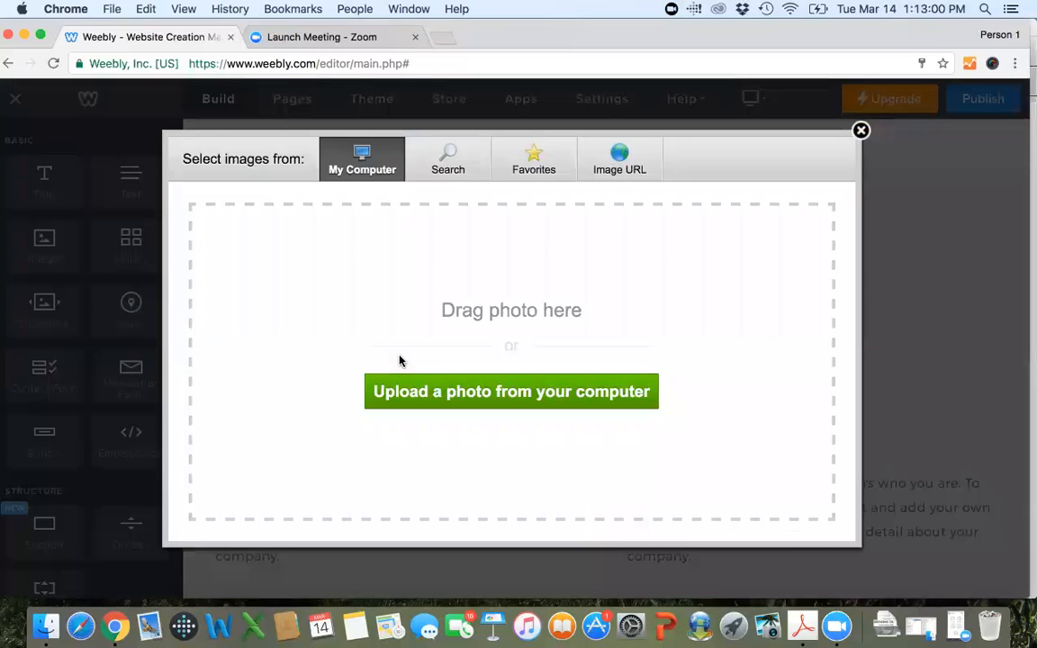
pyautogui.click(427, 393)
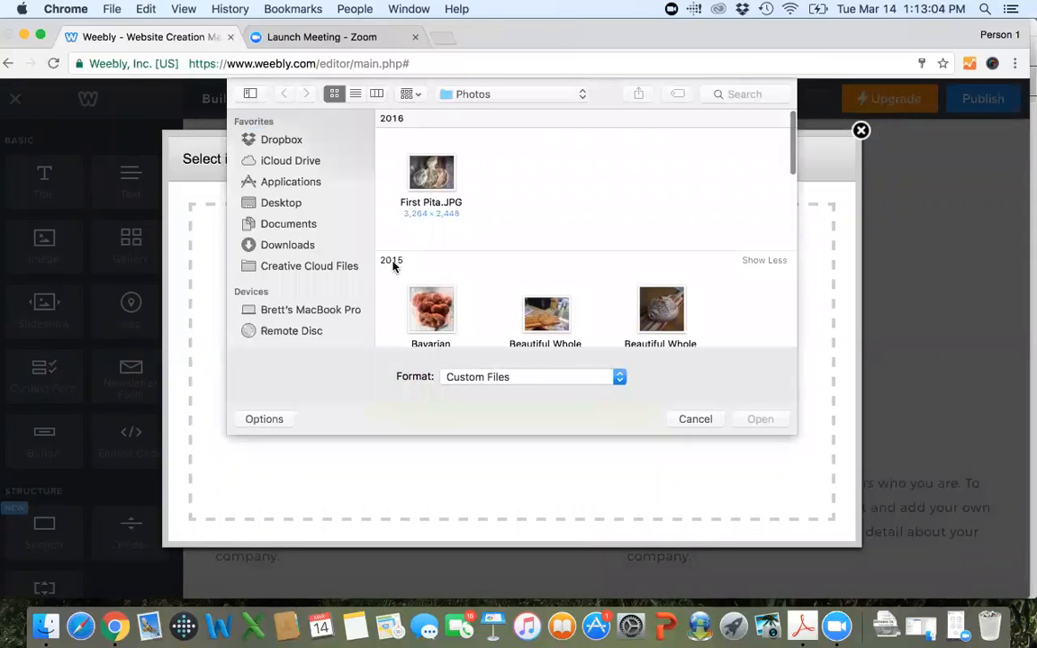
pyautogui.click(682, 418)
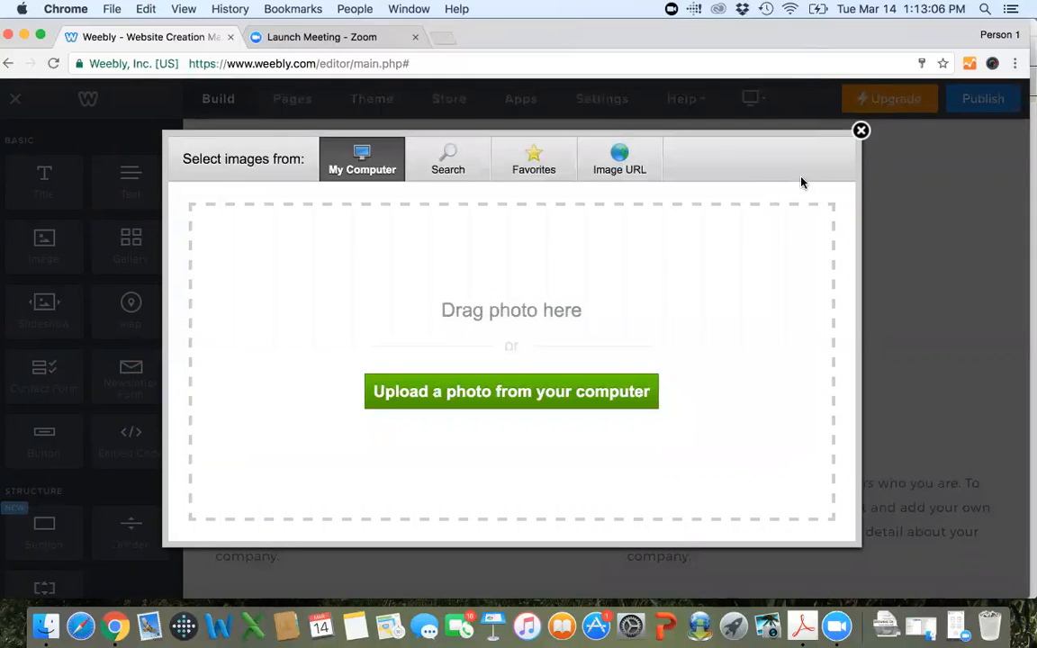
pyautogui.click(861, 132)
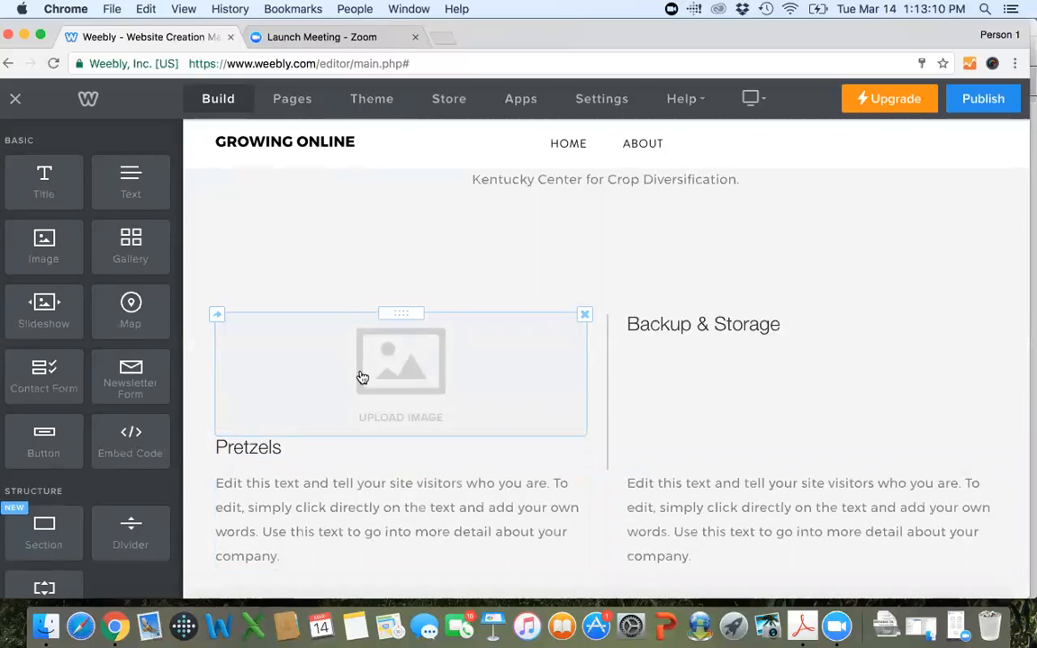
# Upload Bavarian Pretzels.JPG from the desktop's Photos folder into the empty image element above the "Pretzels" heading.
pyautogui.moveTo(400, 312); pyautogui.dragTo(404, 425)
pyautogui.click(404, 425)
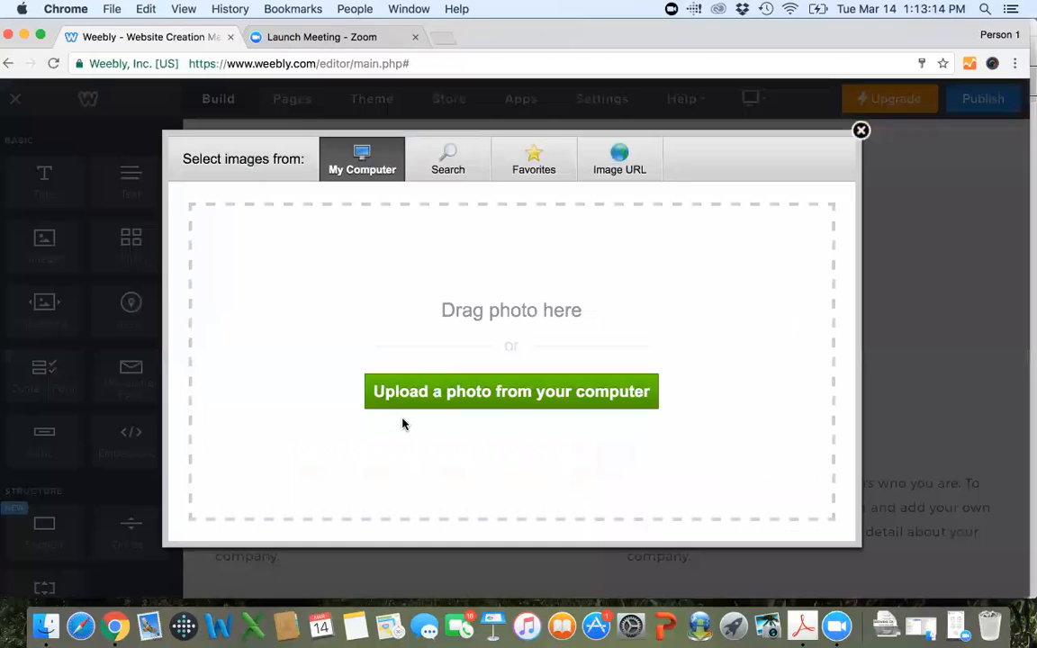
pyautogui.click(524, 396)
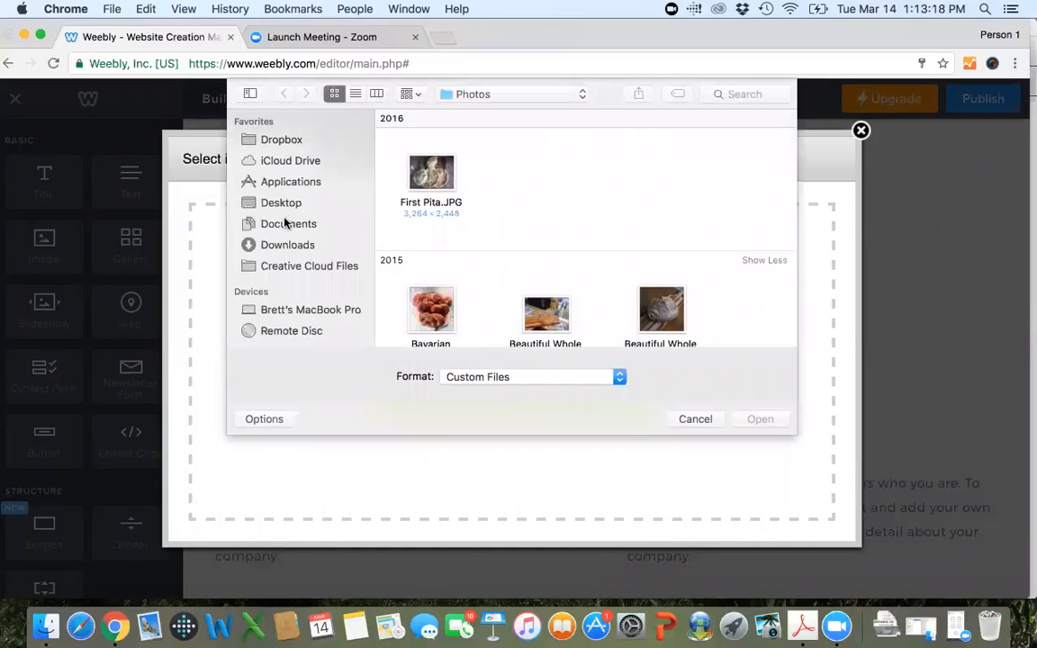
pyautogui.click(280, 205)
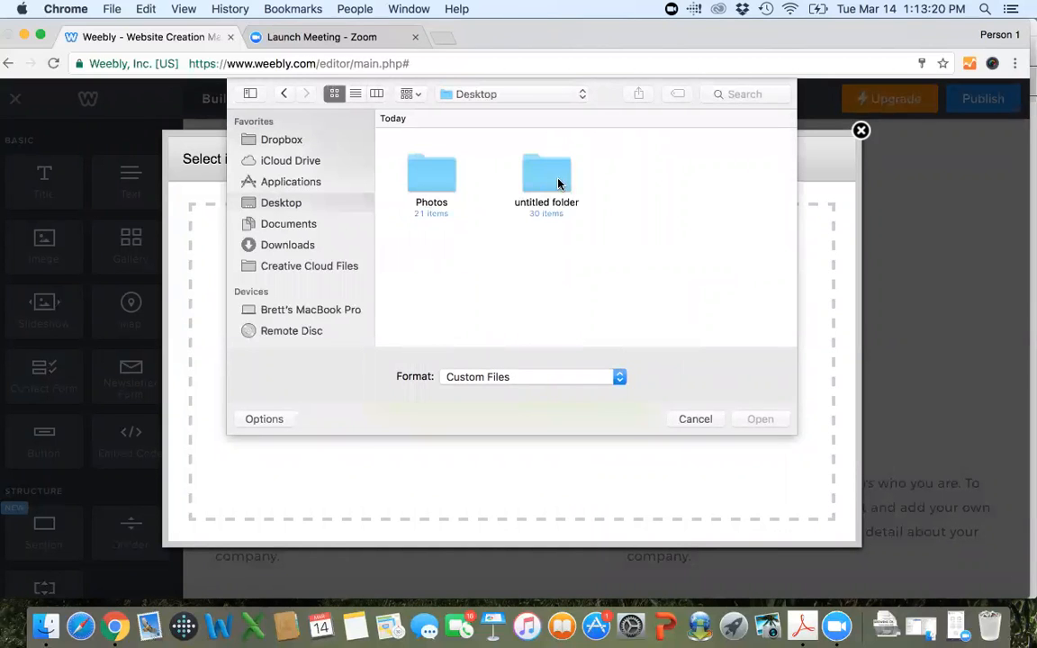
pyautogui.doubleClick(432, 175)
pyautogui.scroll(-2, 545, 190)
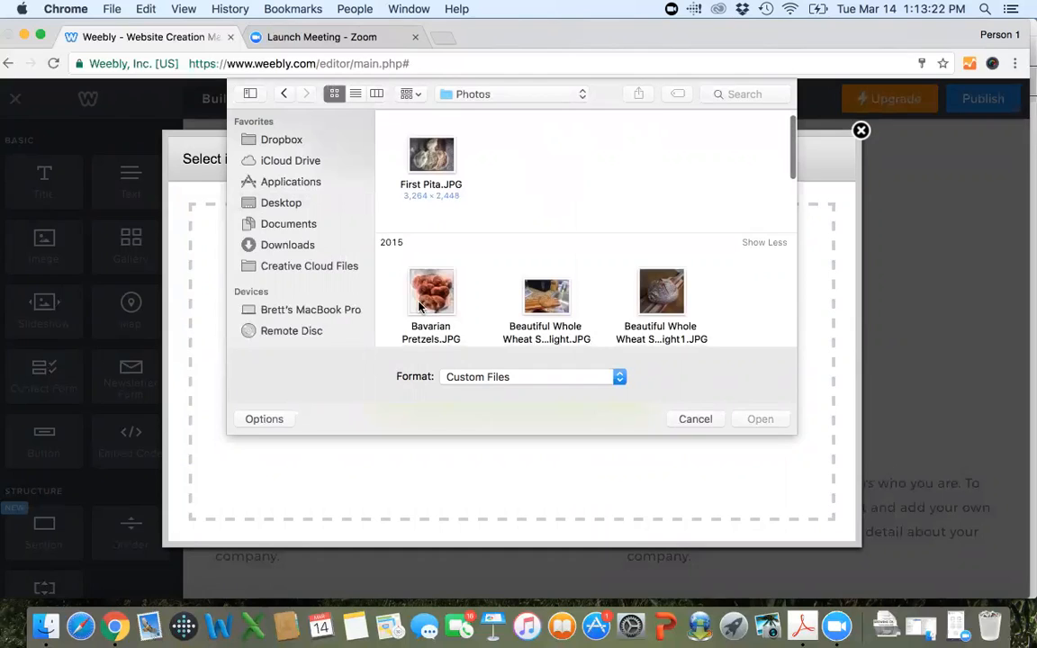
pyautogui.doubleClick(429, 301)
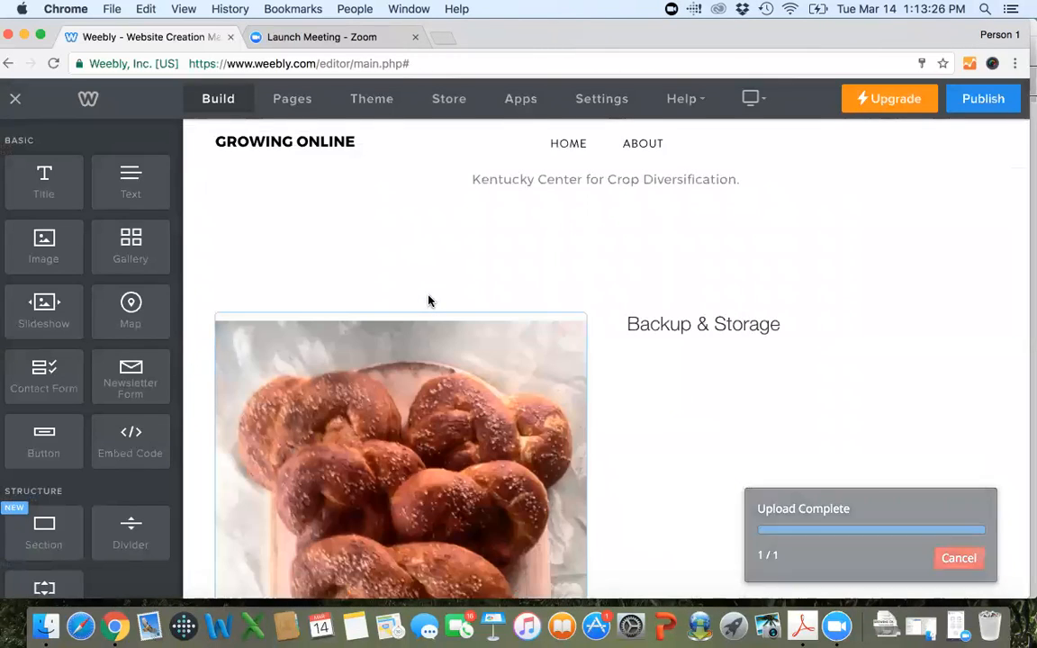
# Shrink the pretzel photo to a little over half the width of its column.
pyautogui.scroll(-3, 484, 254)
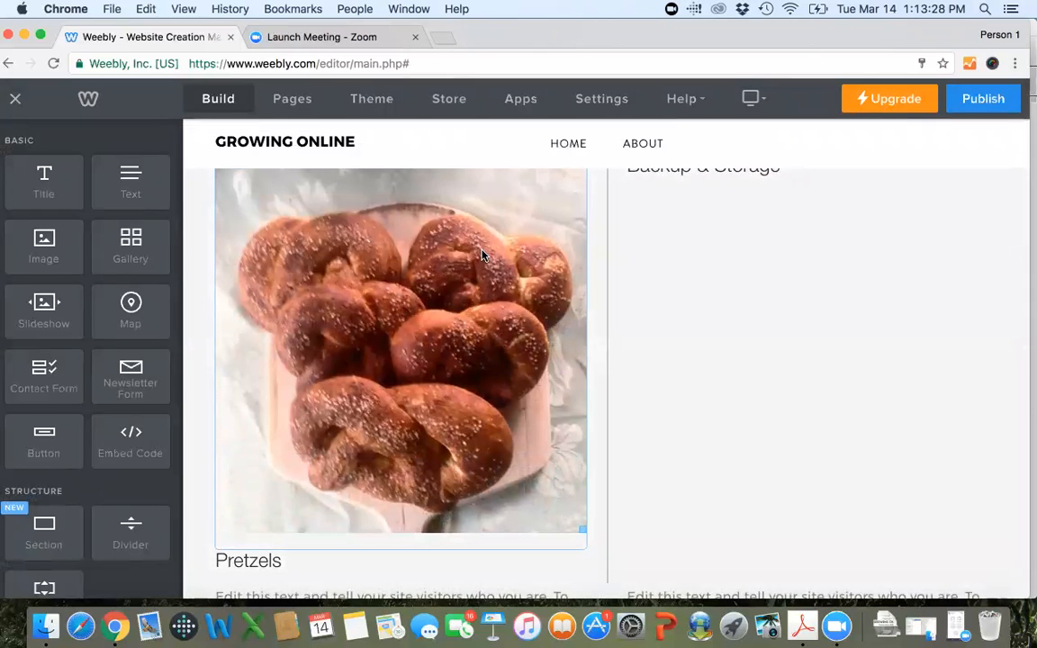
pyautogui.scroll(-4, 482, 254)
pyautogui.scroll(-3, 482, 255)
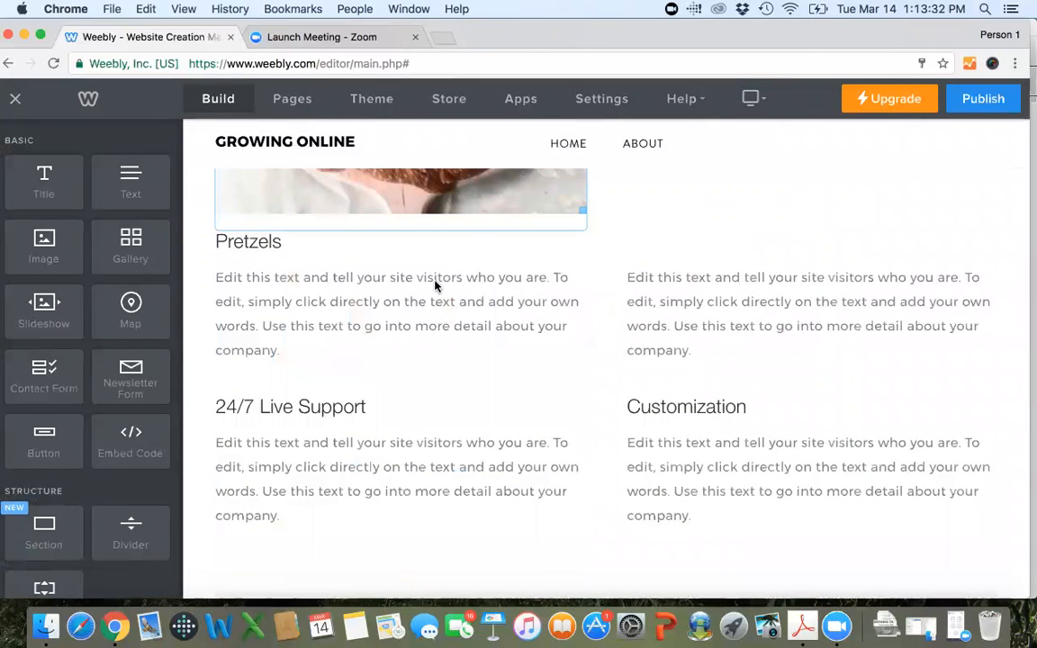
pyautogui.scroll(8, 376, 286)
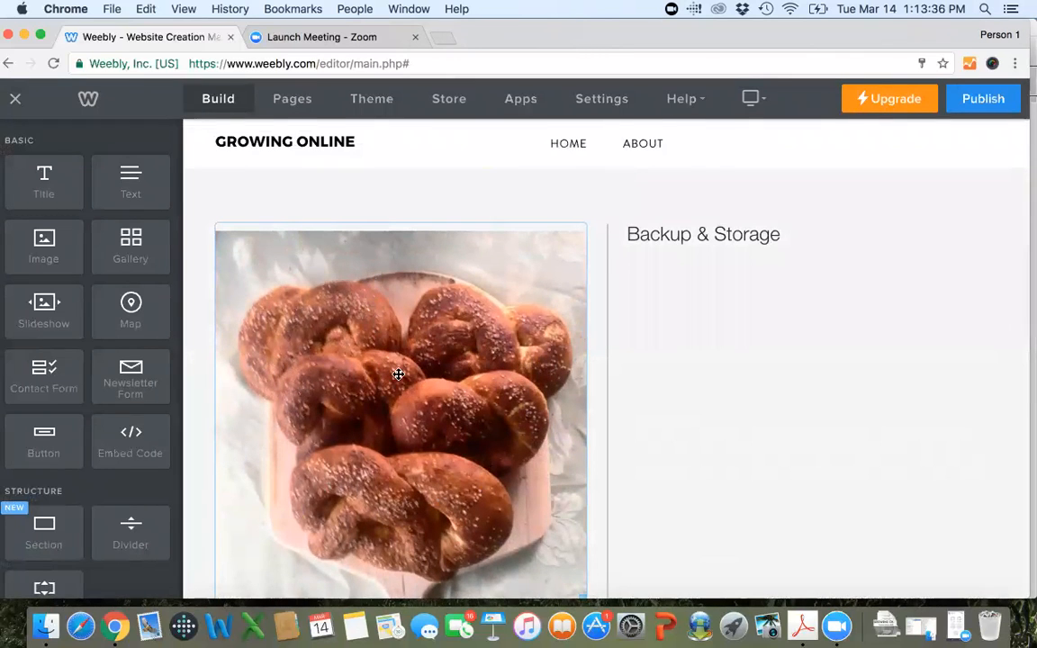
pyautogui.scroll(2, 398, 373)
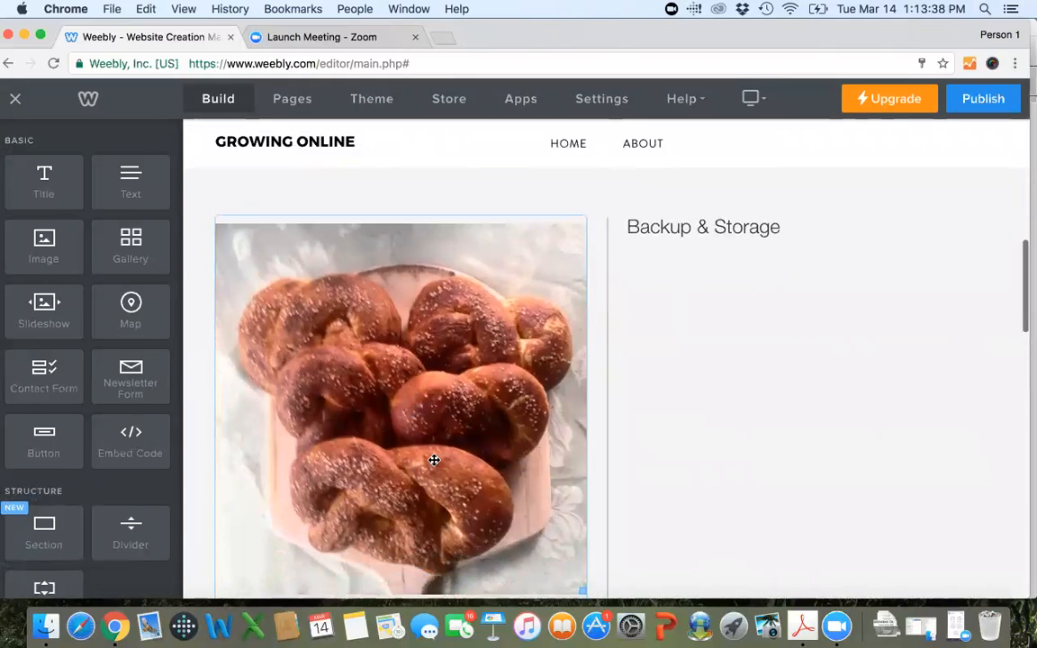
pyautogui.scroll(-3, 433, 461)
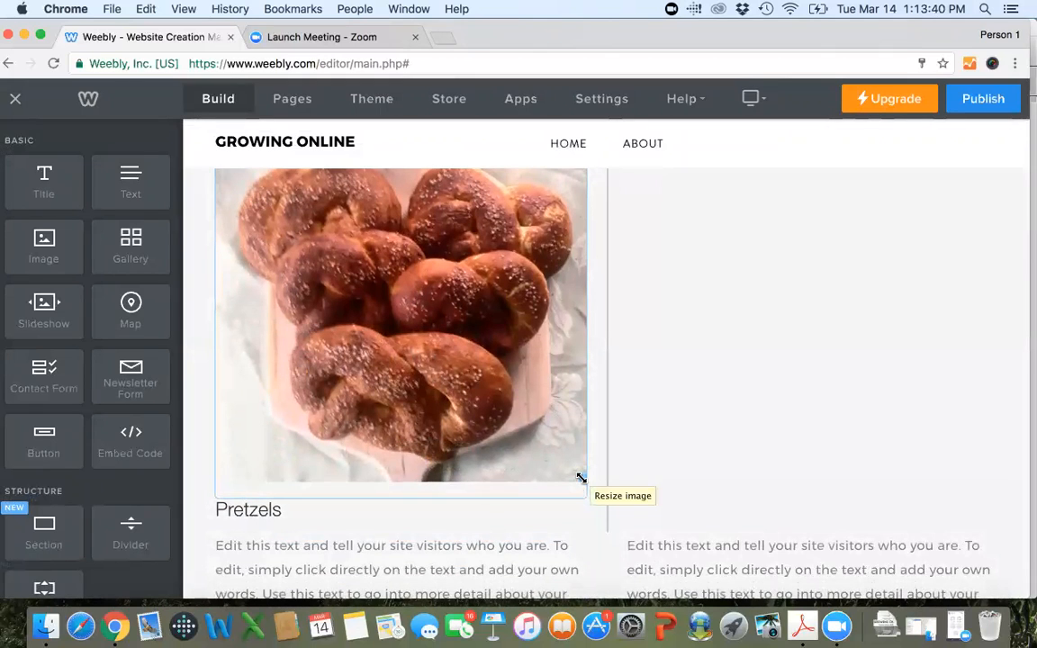
pyautogui.moveTo(581, 478); pyautogui.dragTo(393, 310)
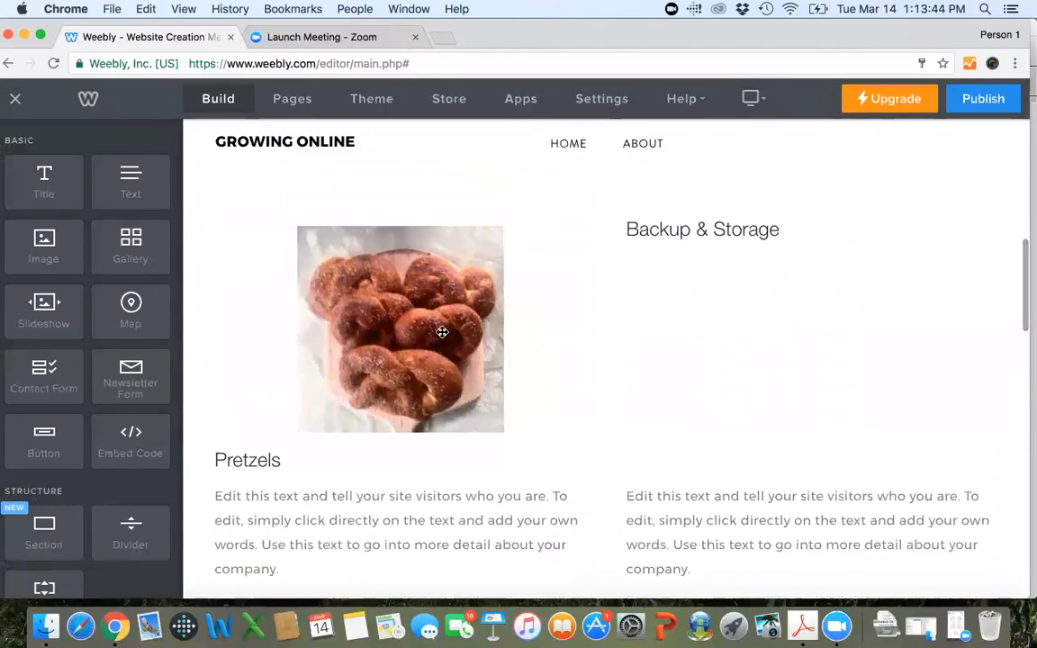
# Open the pretzel photo in the image editor's Crop tool.
pyautogui.click(445, 336)
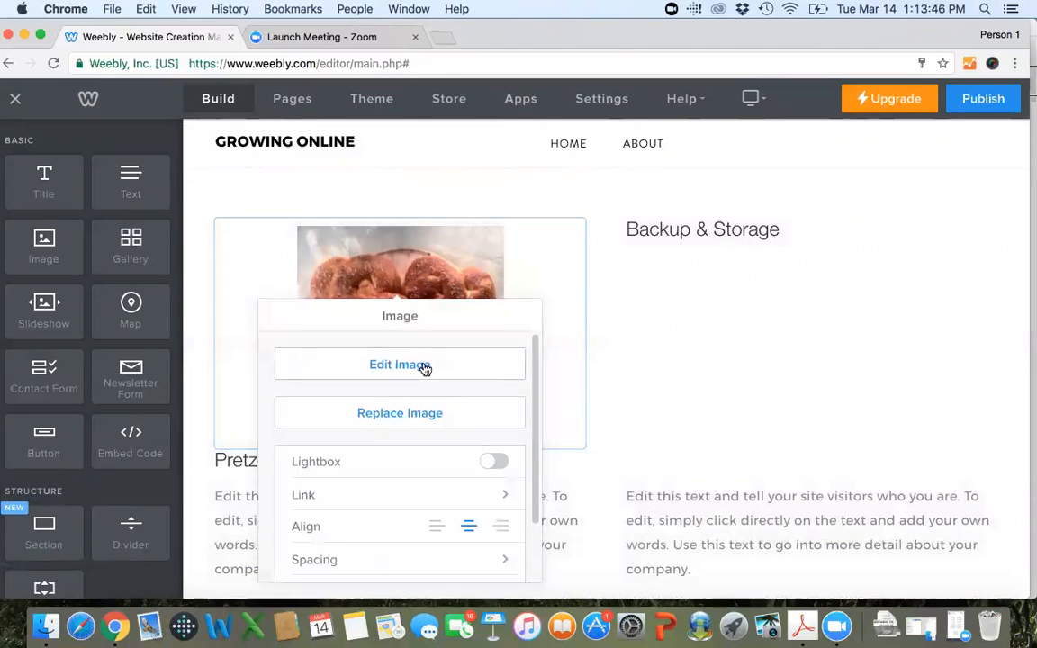
pyautogui.click(423, 364)
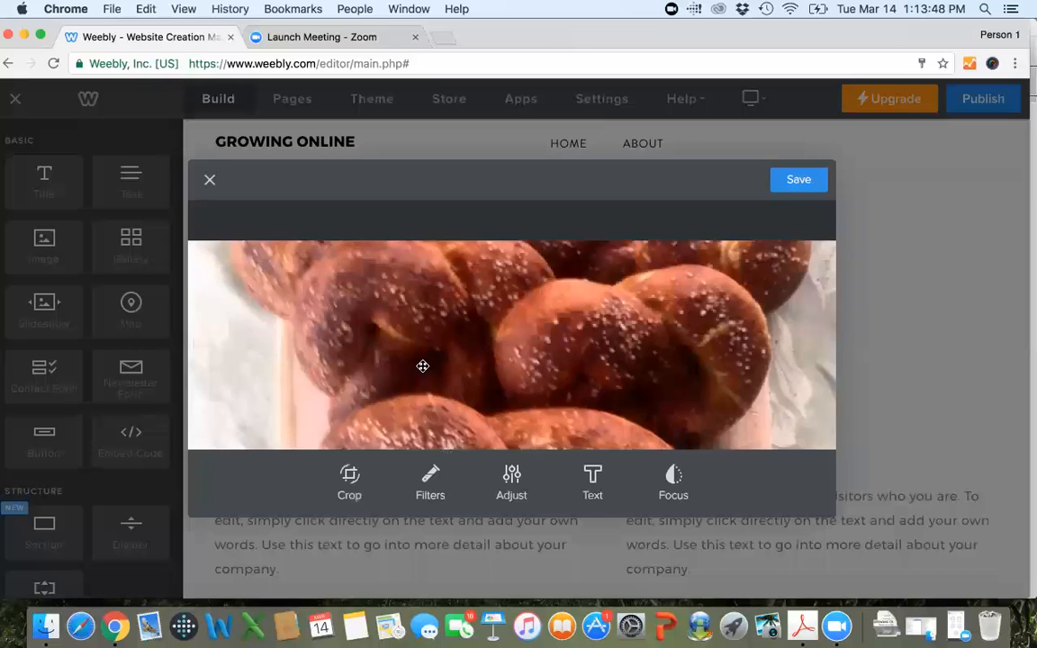
pyautogui.click(348, 477)
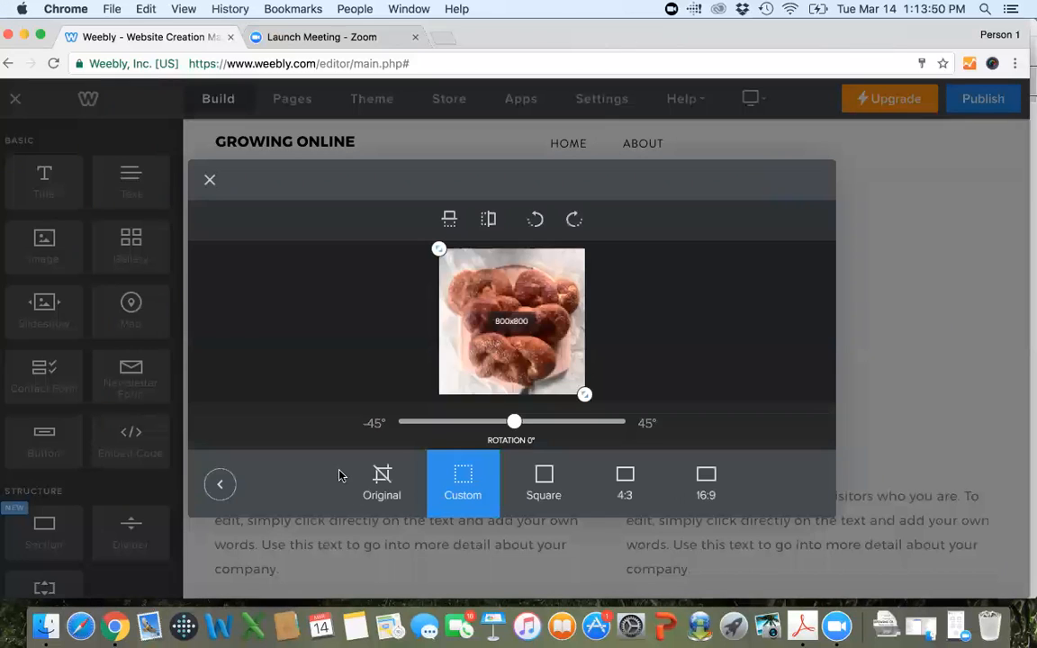
# Try a custom crop of about 800x399 on the pretzel photo and reset the crop to the full picture.
pyautogui.moveTo(584, 395); pyautogui.dragTo(586, 365)
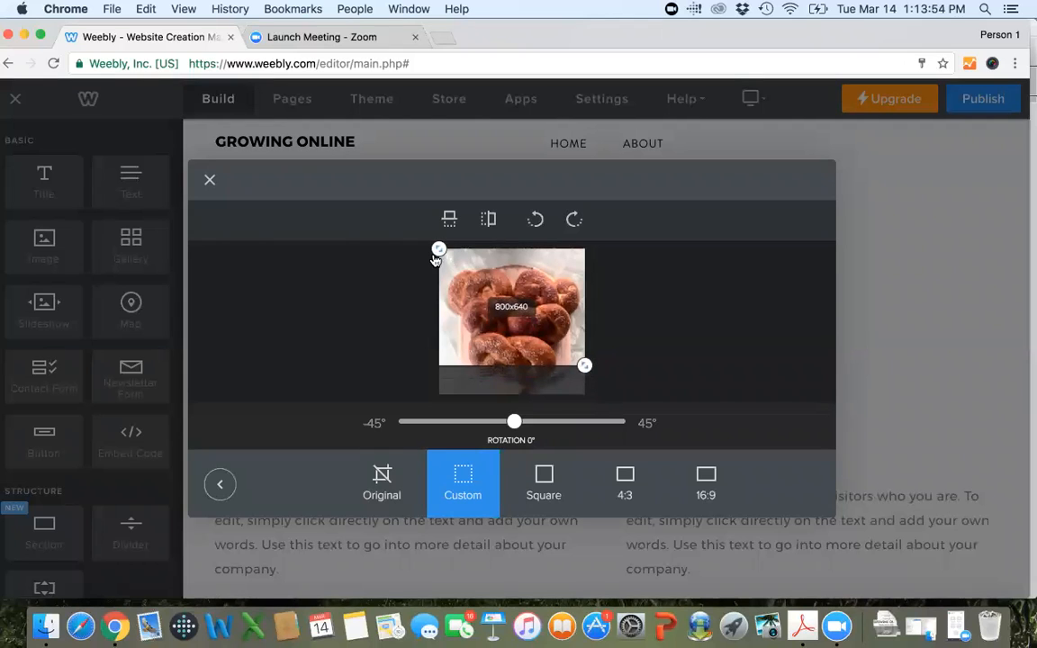
pyautogui.moveTo(437, 251); pyautogui.dragTo(438, 296)
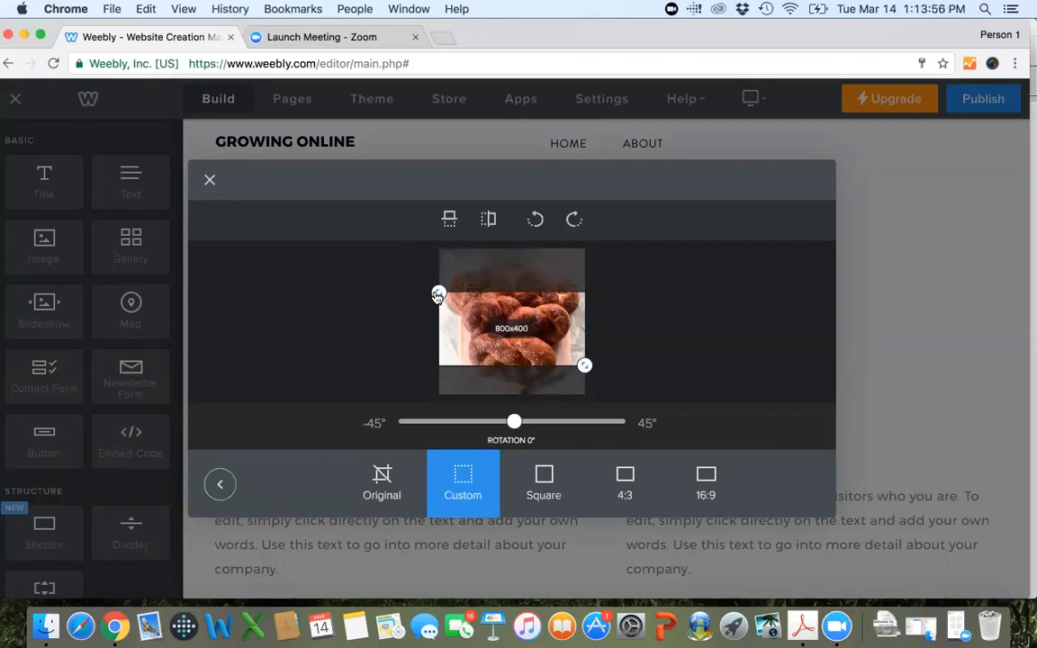
pyautogui.moveTo(503, 326); pyautogui.dragTo(504, 319)
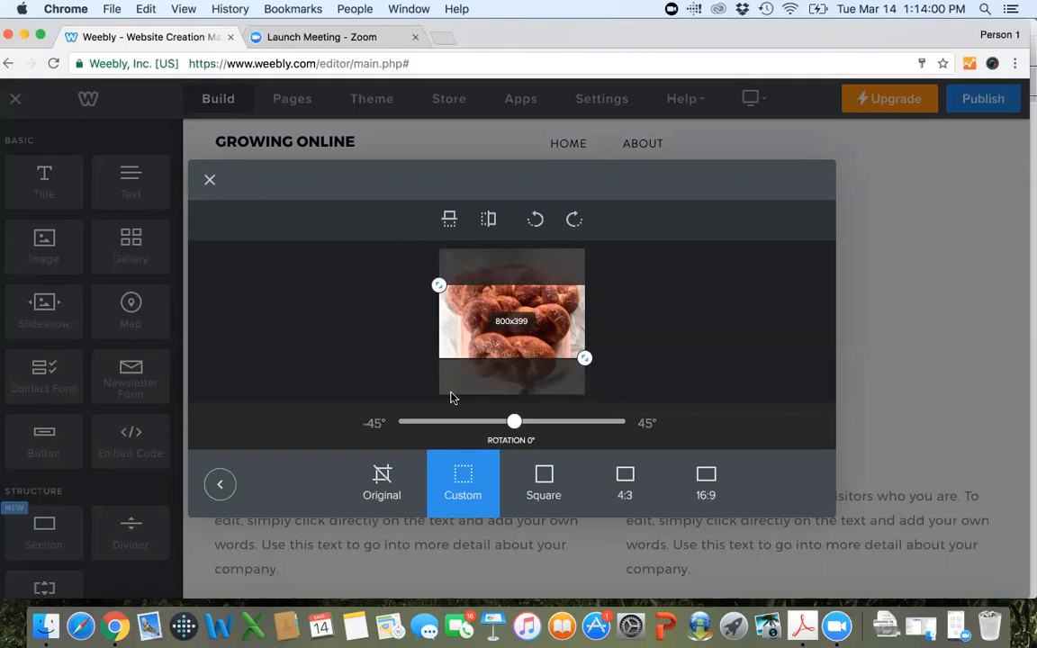
pyautogui.click(558, 486)
pyautogui.click(461, 483)
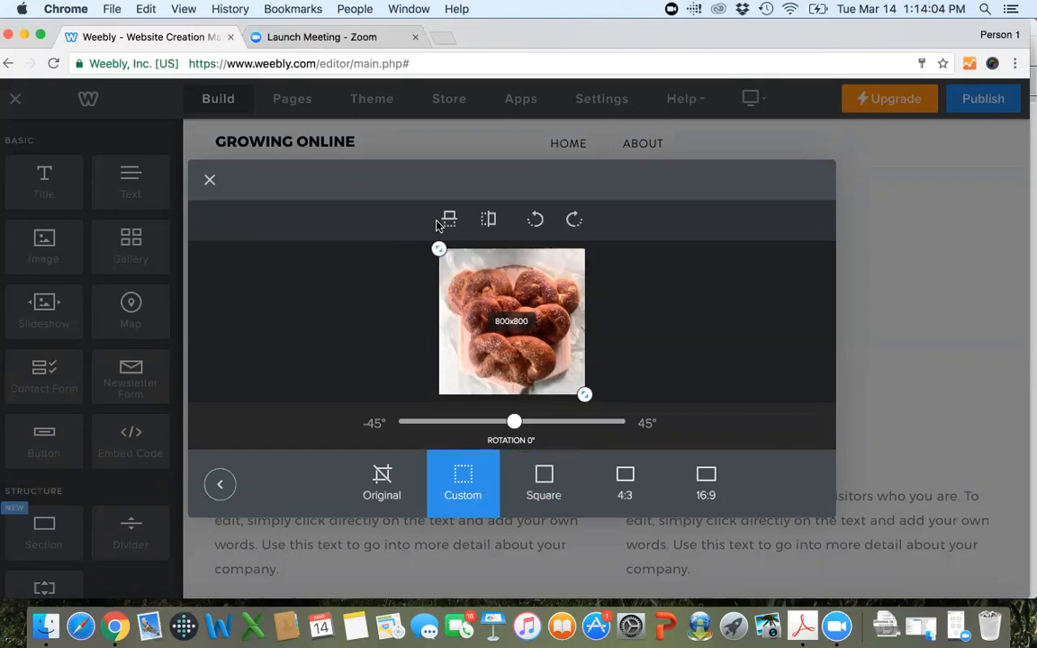
# Crop the pretzel photo to a wide custom strip of about 782x311 across its middle and save the edited image.
pyautogui.moveTo(434, 305); pyautogui.dragTo(438, 305)
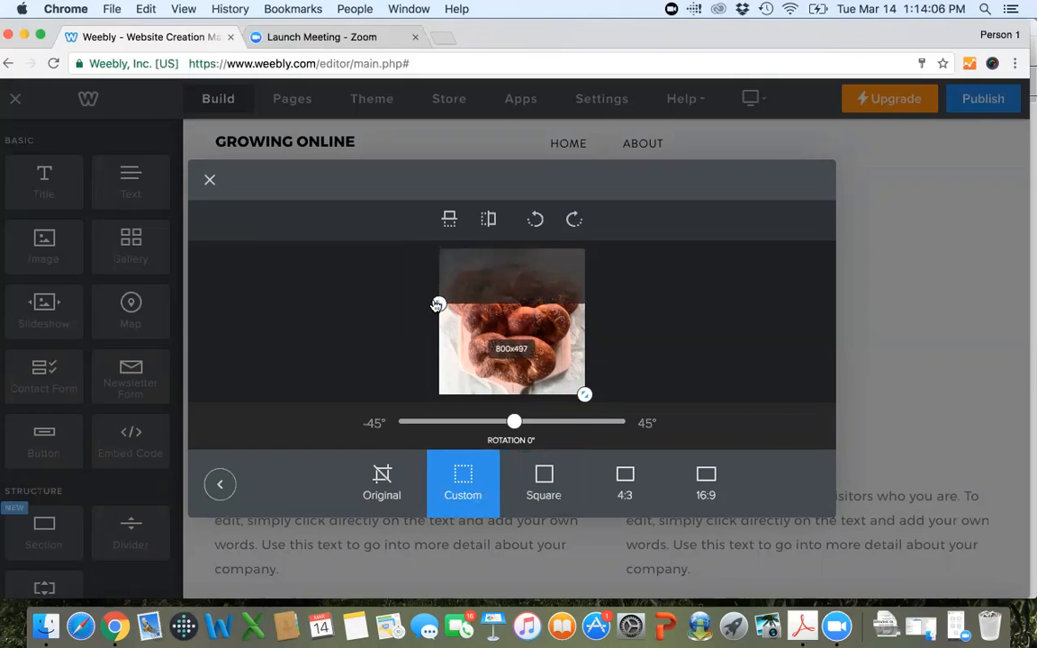
pyautogui.moveTo(586, 402); pyautogui.dragTo(583, 359)
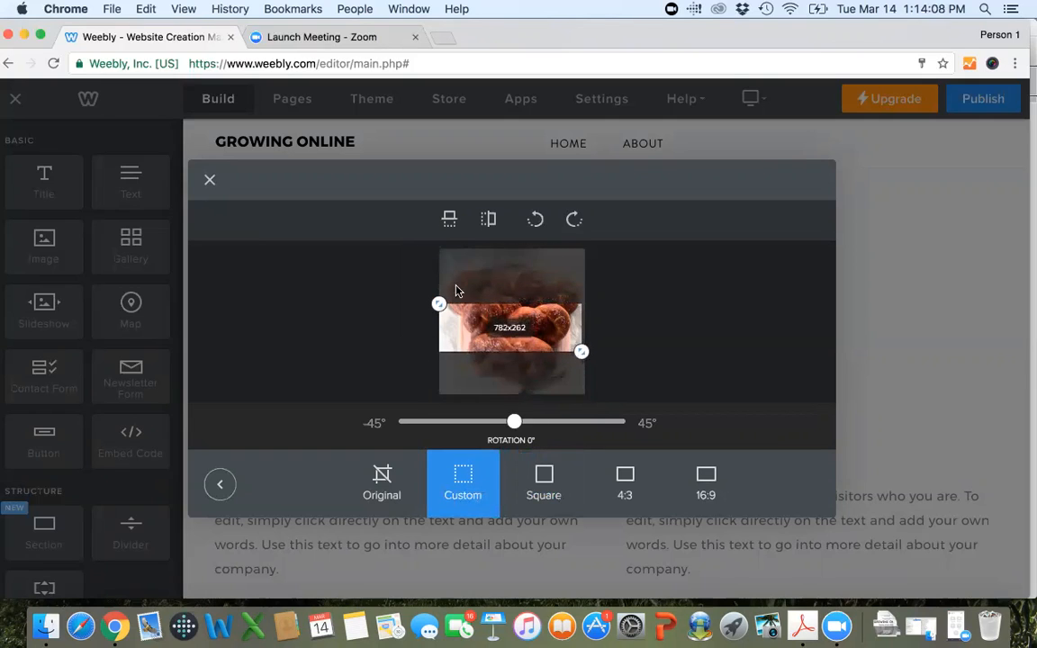
pyautogui.moveTo(440, 308); pyautogui.dragTo(441, 301)
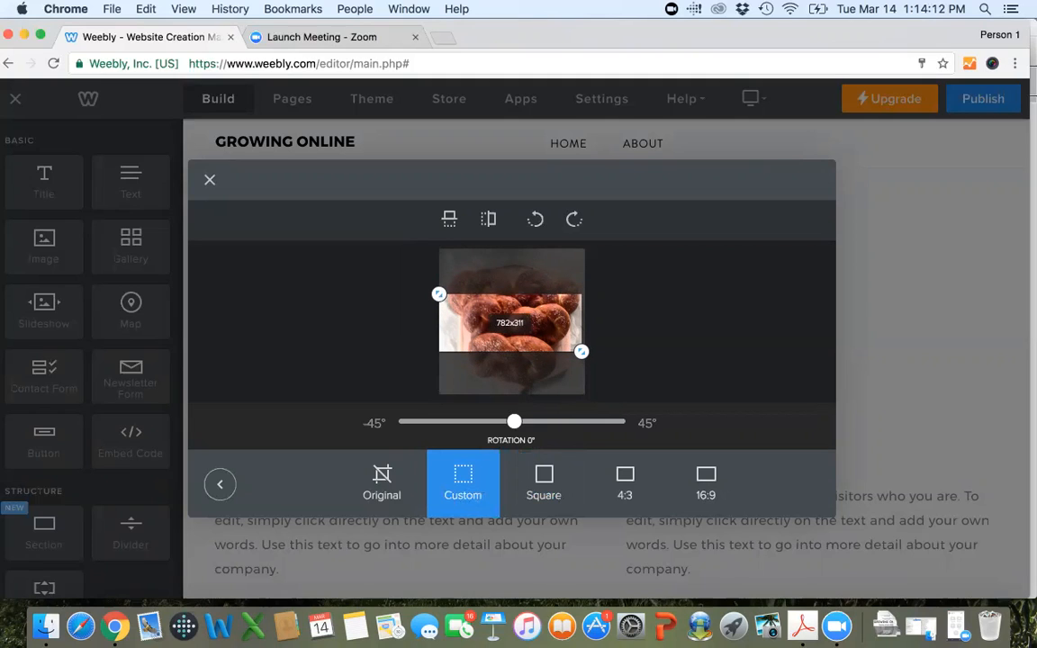
pyautogui.click(220, 484)
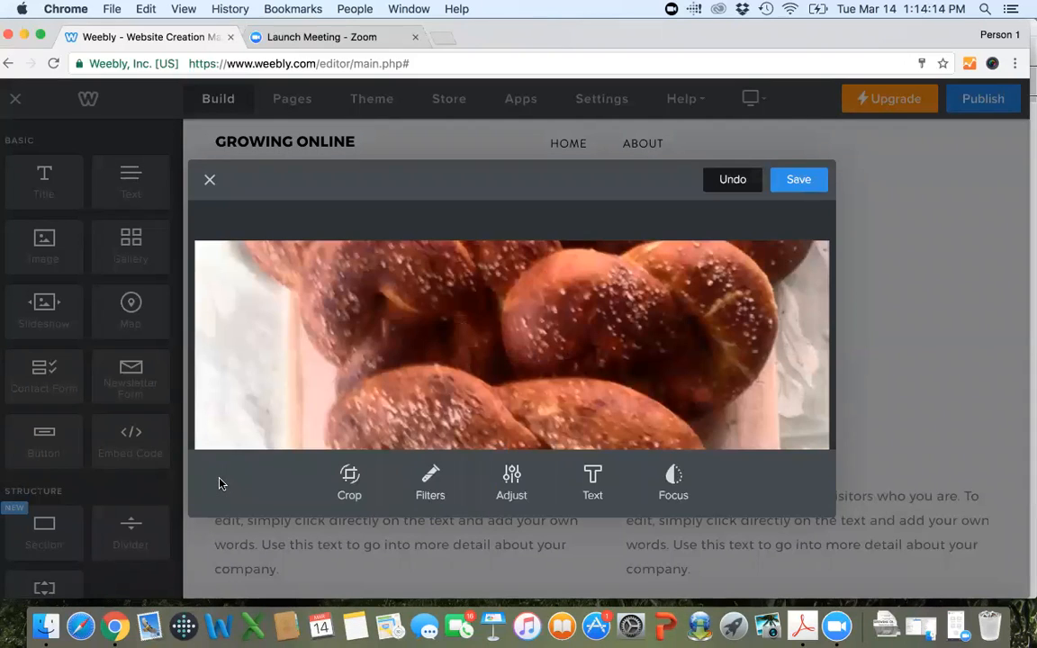
pyautogui.click(792, 183)
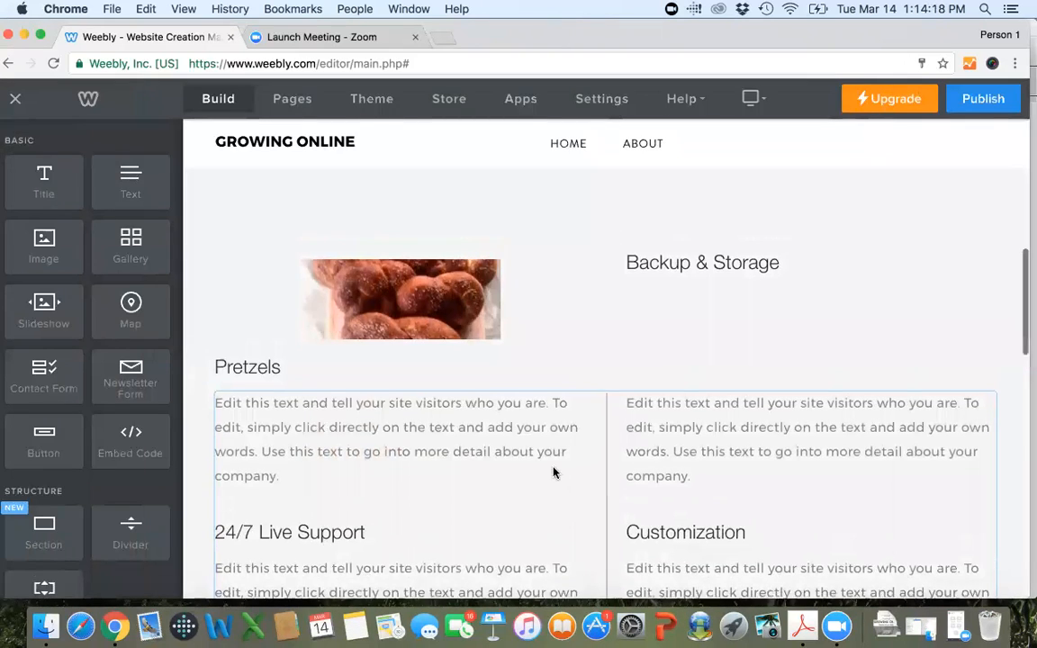
# Enlarge the cropped pretzel photo to nearly the full width of its column.
pyautogui.click(515, 350)
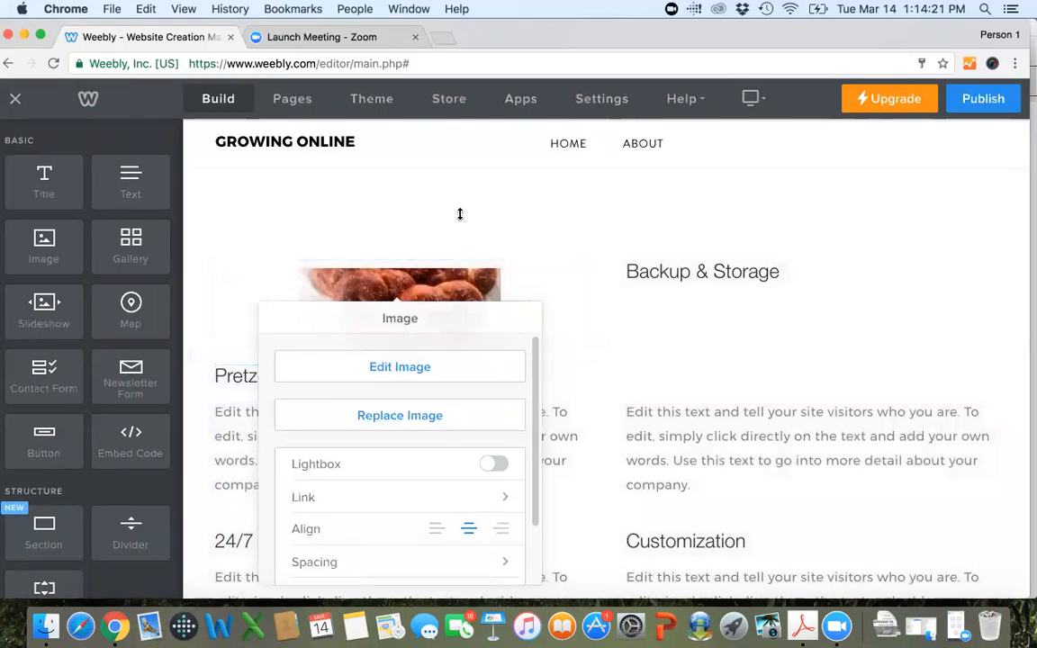
pyautogui.click(461, 214)
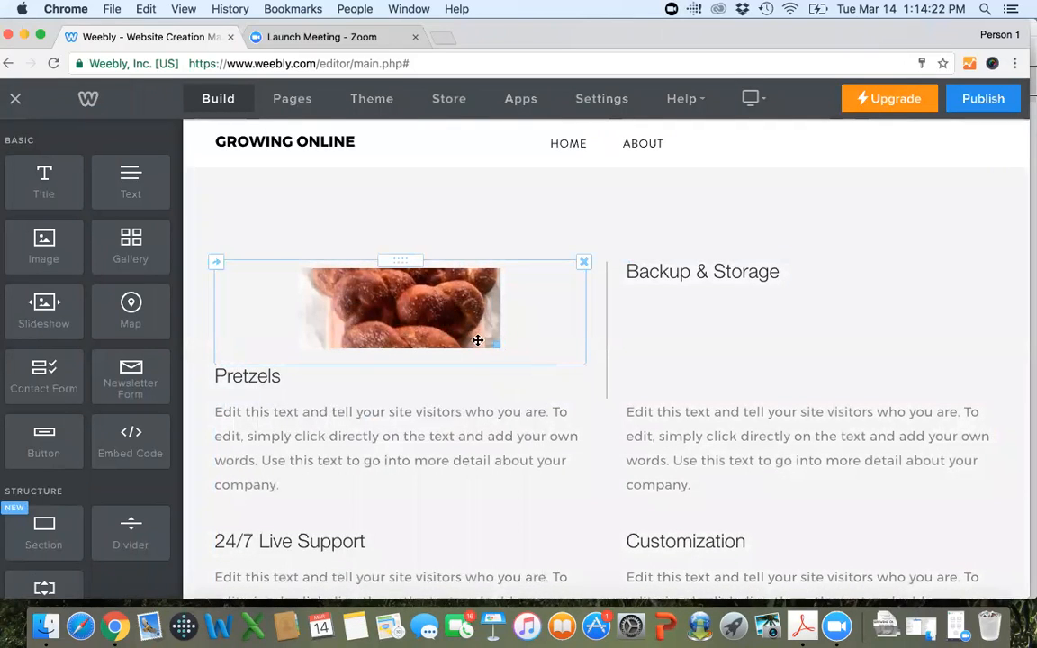
pyautogui.moveTo(493, 342); pyautogui.dragTo(569, 406)
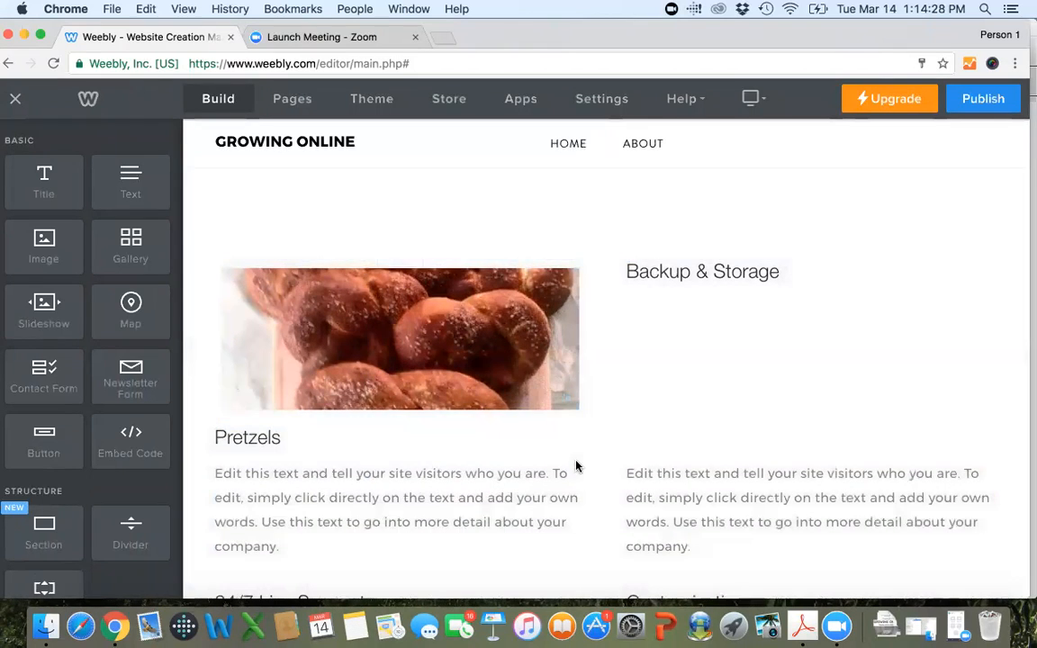
# Add a second Image element and place it directly above the "Backup & Storage" heading in that column.
pyautogui.scroll(-1, 576, 465)
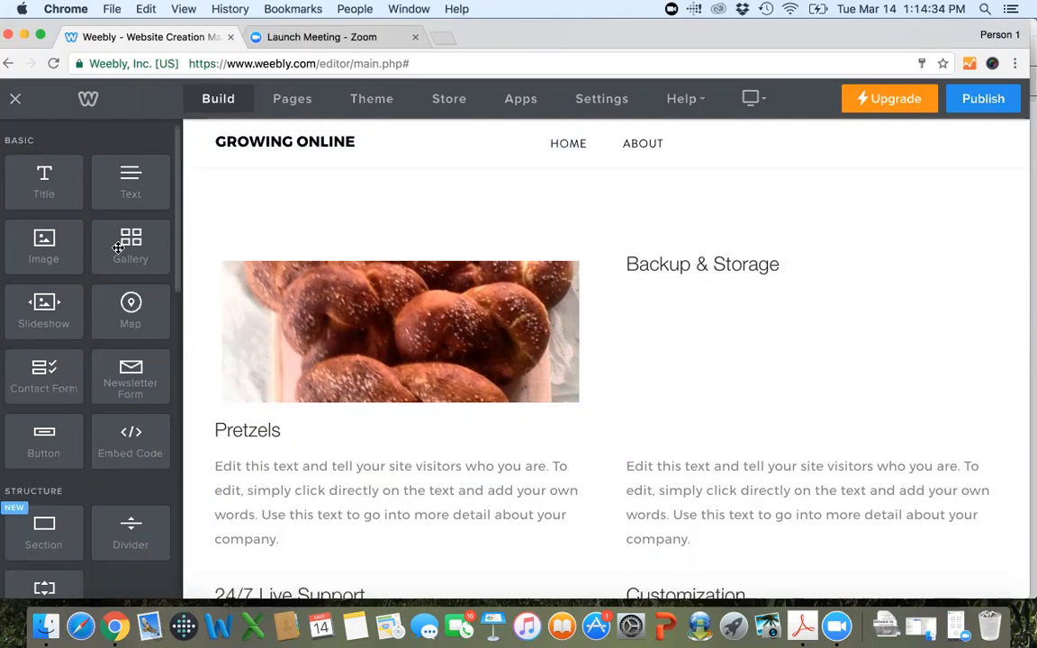
pyautogui.moveTo(49, 260); pyautogui.dragTo(623, 214)
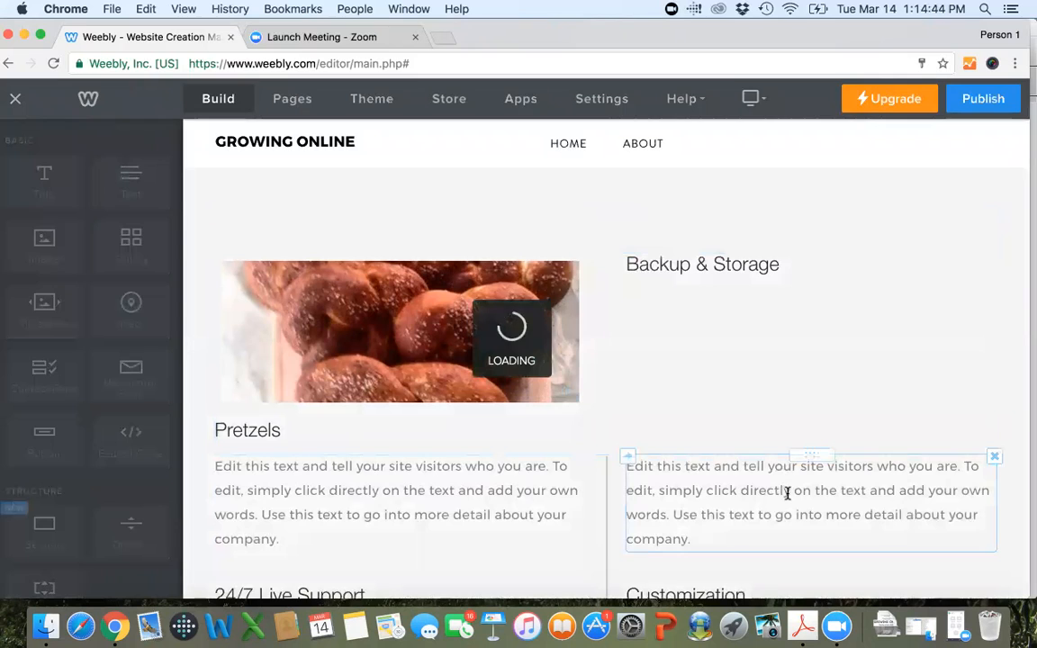
pyautogui.scroll(1, 788, 499)
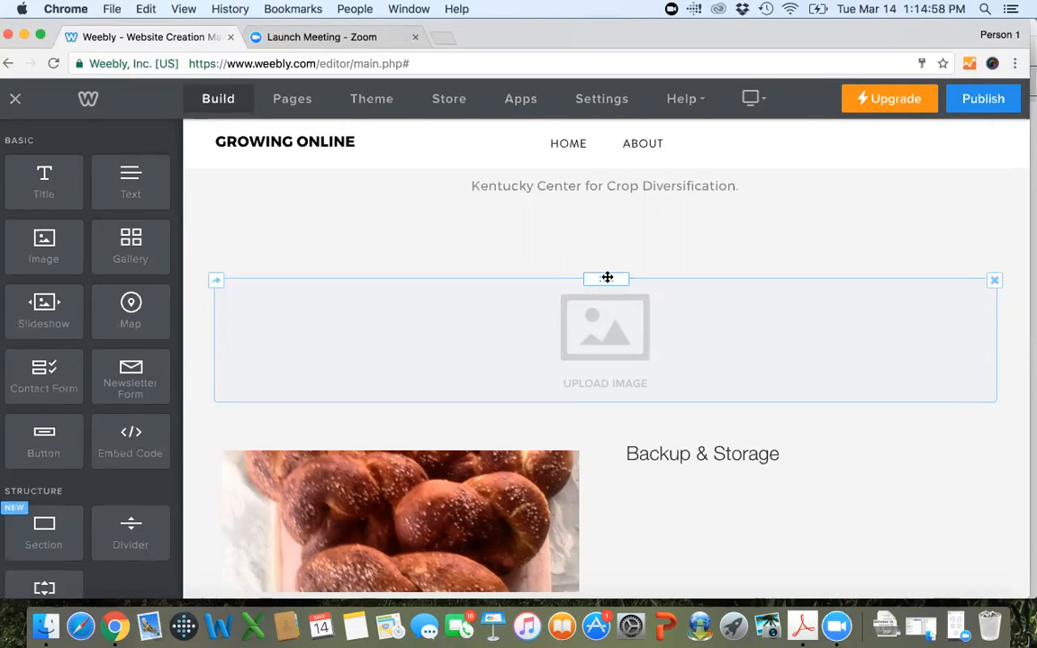
pyautogui.moveTo(606, 277); pyautogui.dragTo(715, 450)
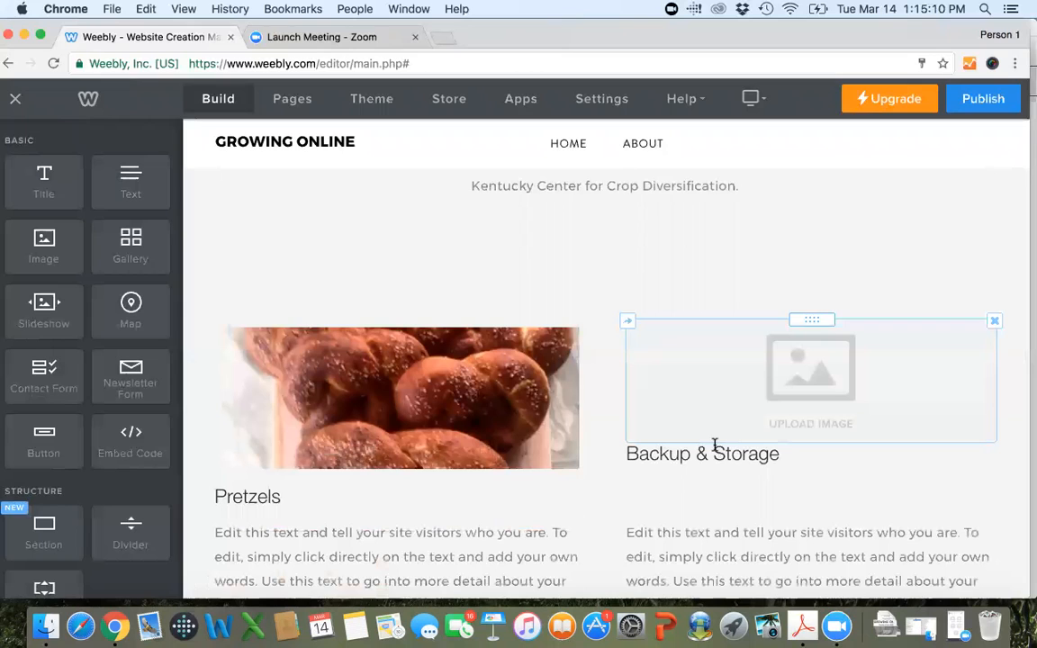
# Upload First French Bread.JPG from the Photos folder into the empty image element above "Backup & Storage".
pyautogui.click(825, 387)
pyautogui.click(526, 405)
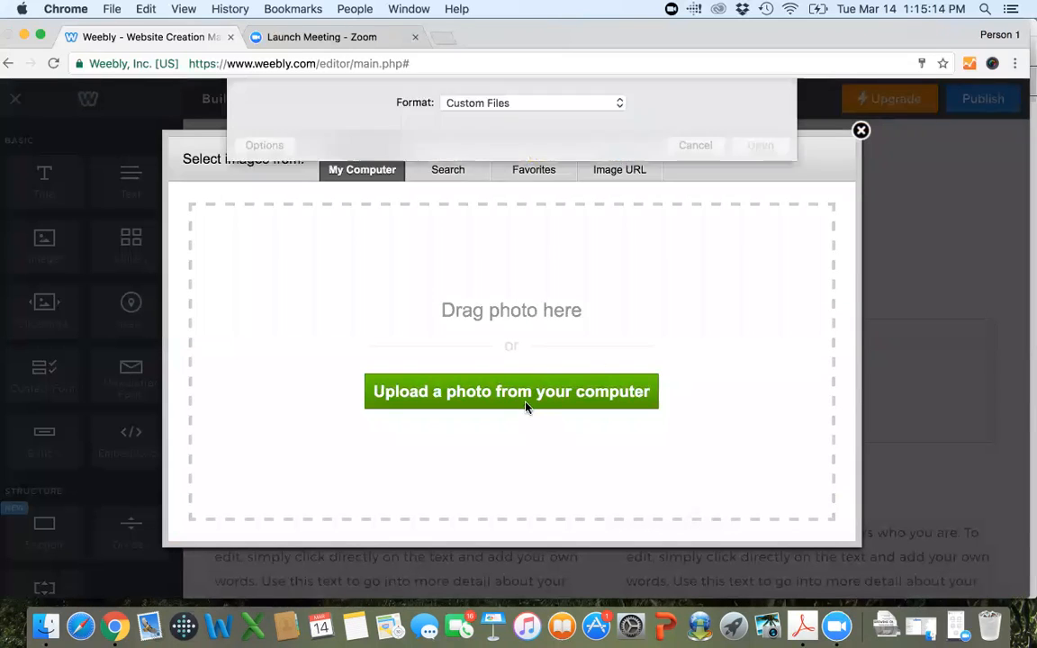
pyautogui.scroll(-2, 654, 225)
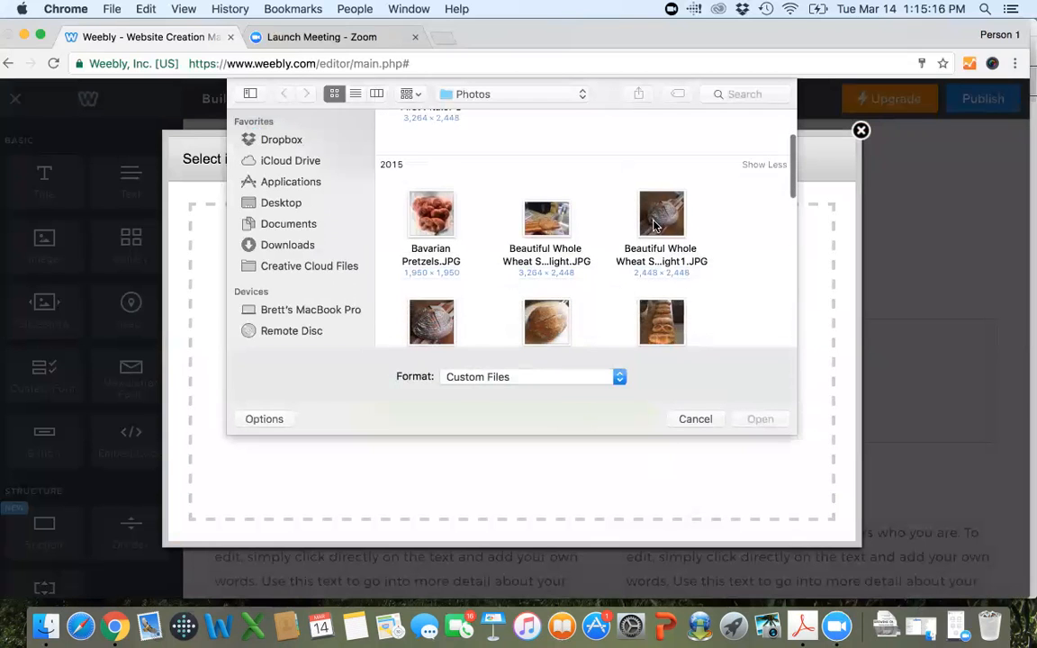
pyautogui.scroll(-3, 655, 225)
pyautogui.scroll(-2, 654, 225)
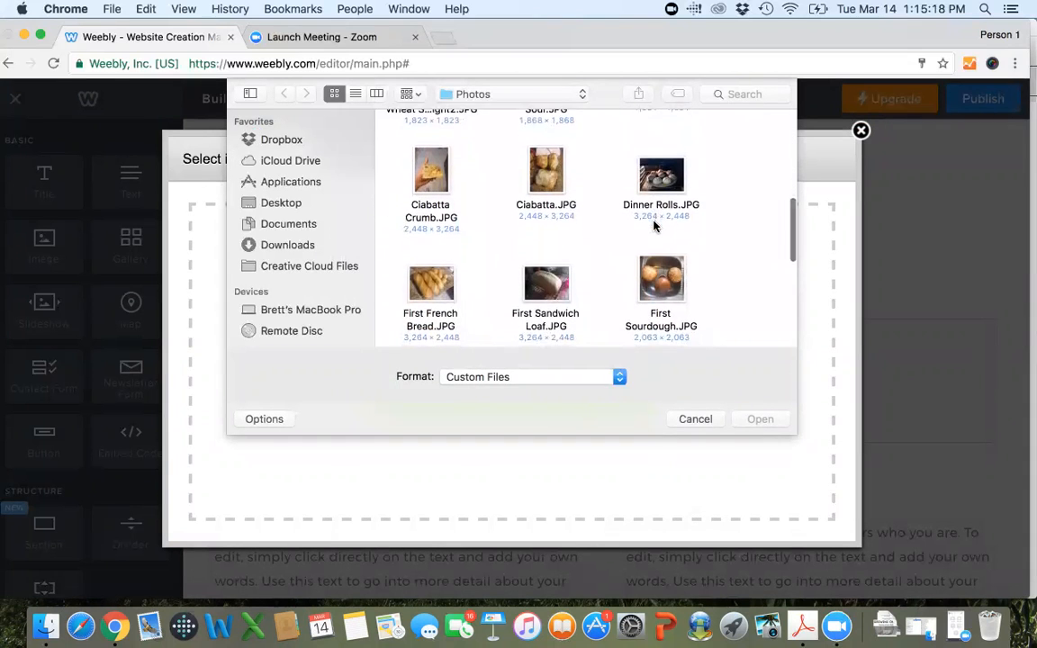
pyautogui.doubleClick(432, 263)
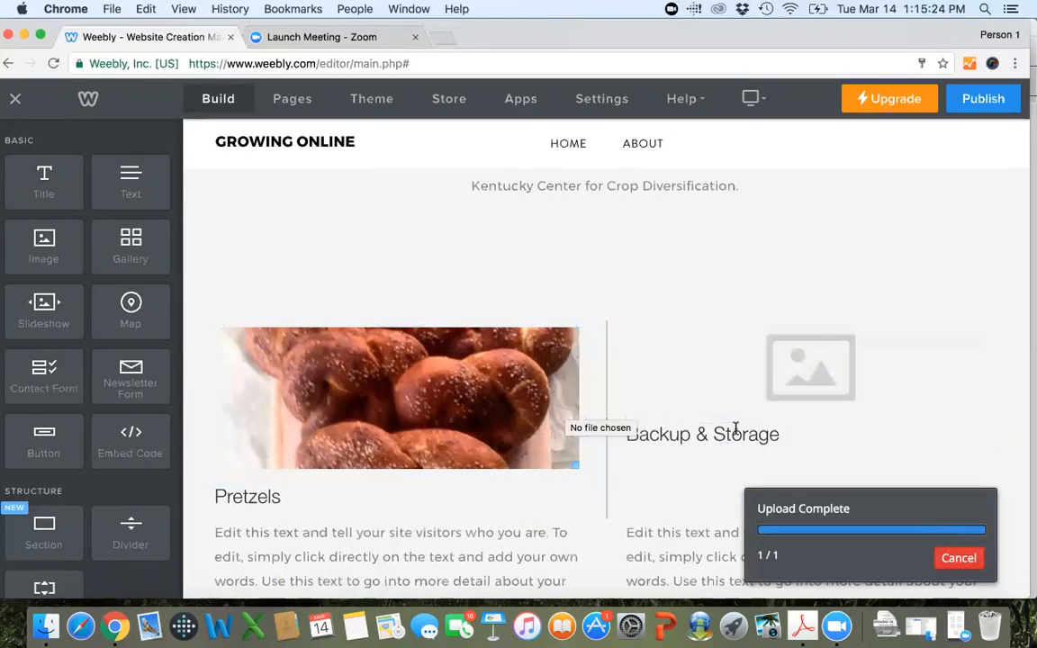
pyautogui.click(790, 384)
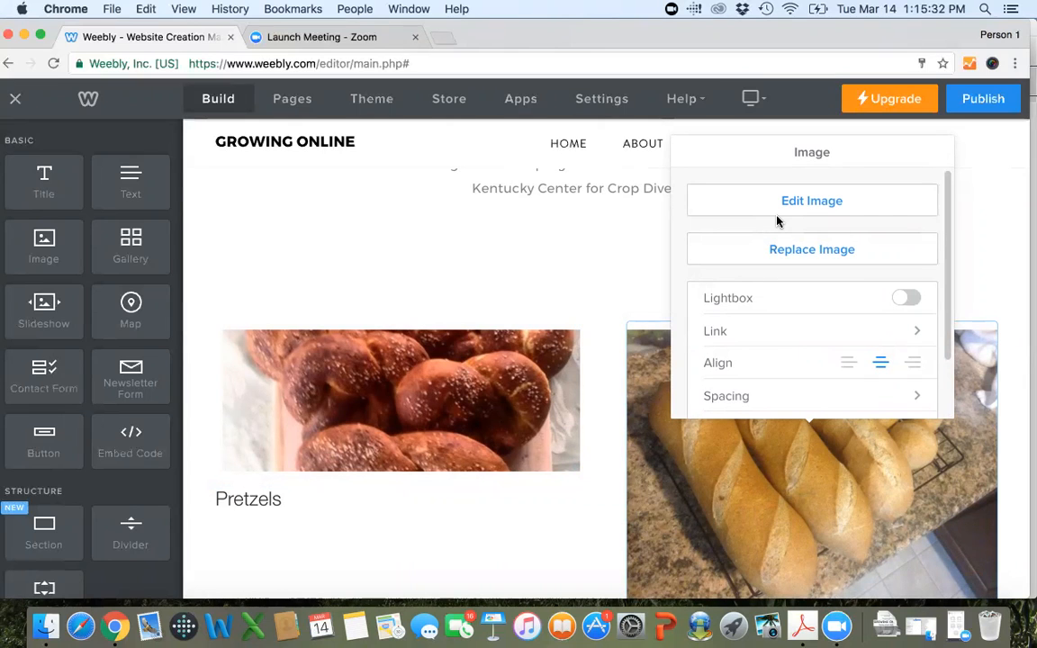
pyautogui.click(777, 209)
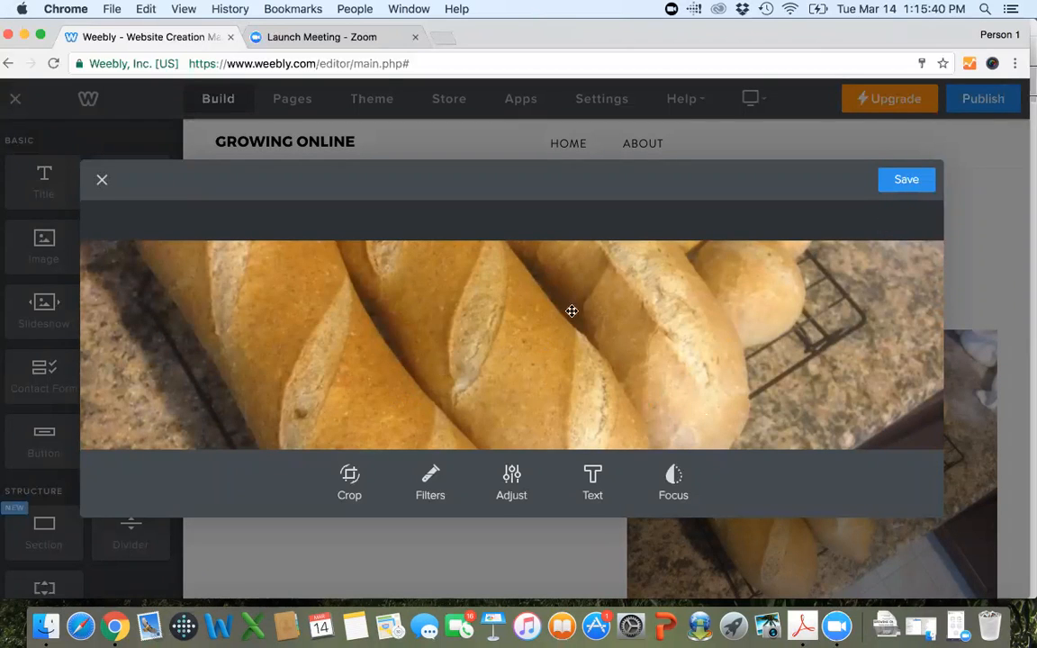
pyautogui.click(903, 180)
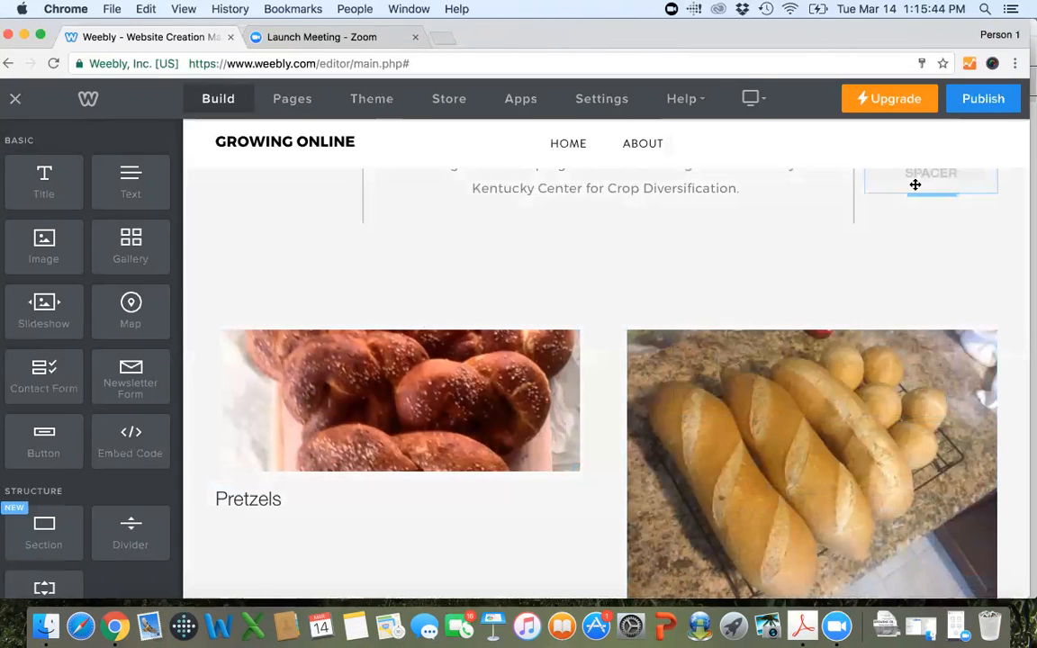
pyautogui.click(801, 414)
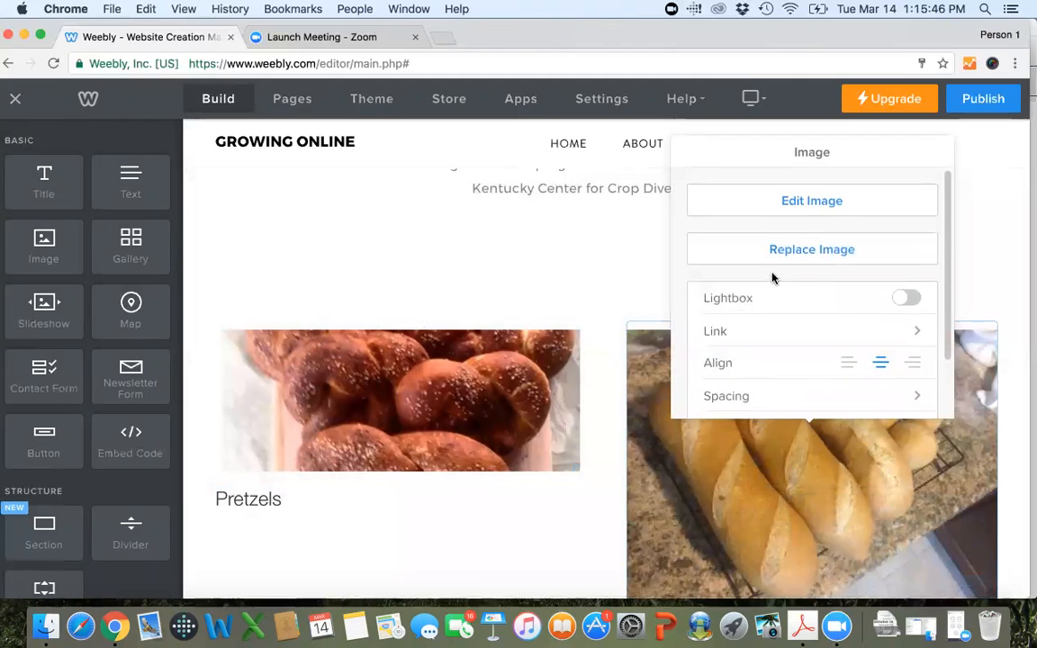
pyautogui.click(814, 205)
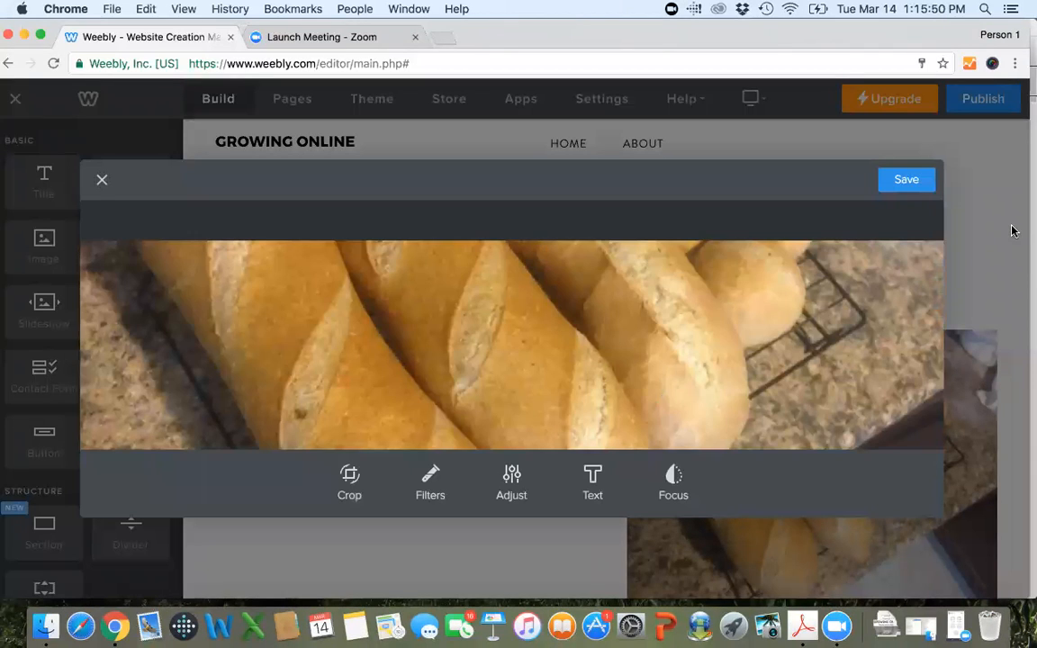
pyautogui.click(101, 179)
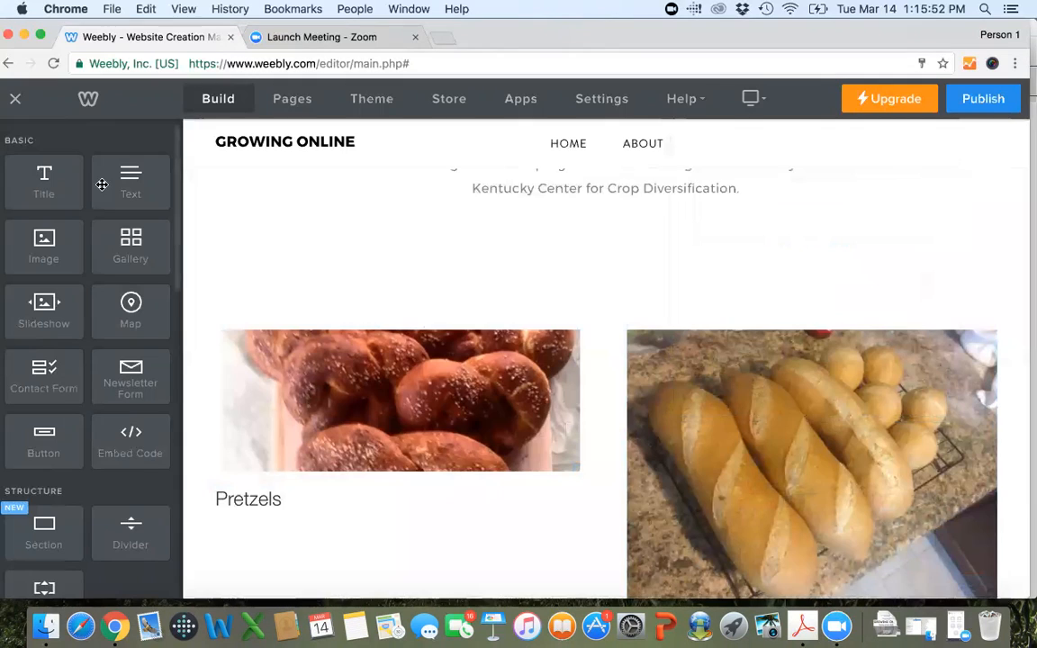
# Crop the French bread photo to a wide custom strip of about 1066x386 across its middle and save the edited image.
pyautogui.scroll(-1, 487, 196)
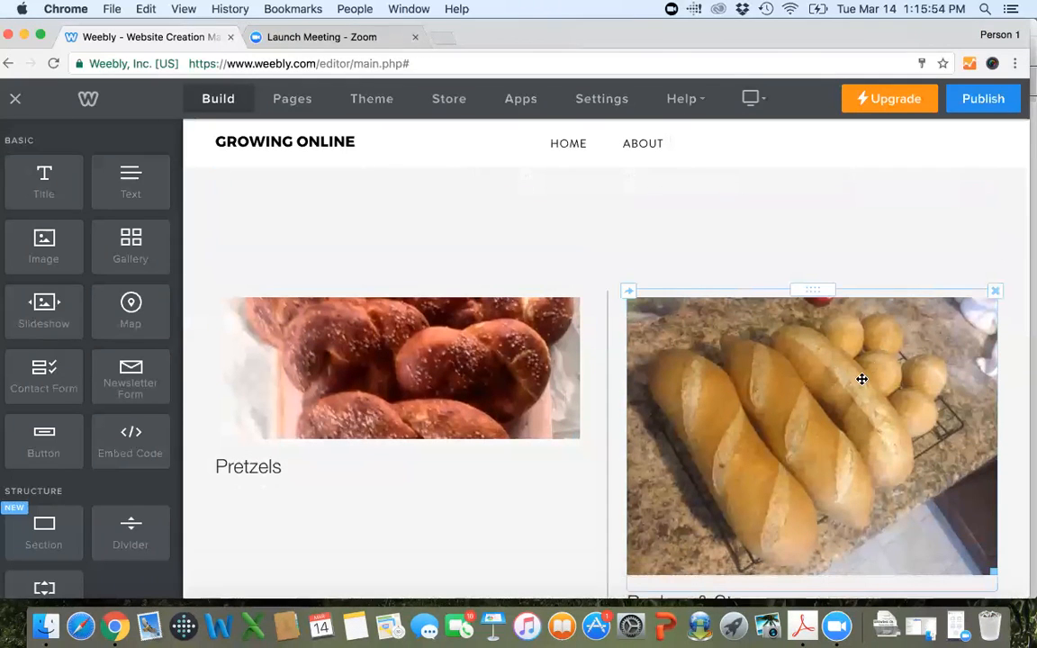
pyautogui.click(792, 368)
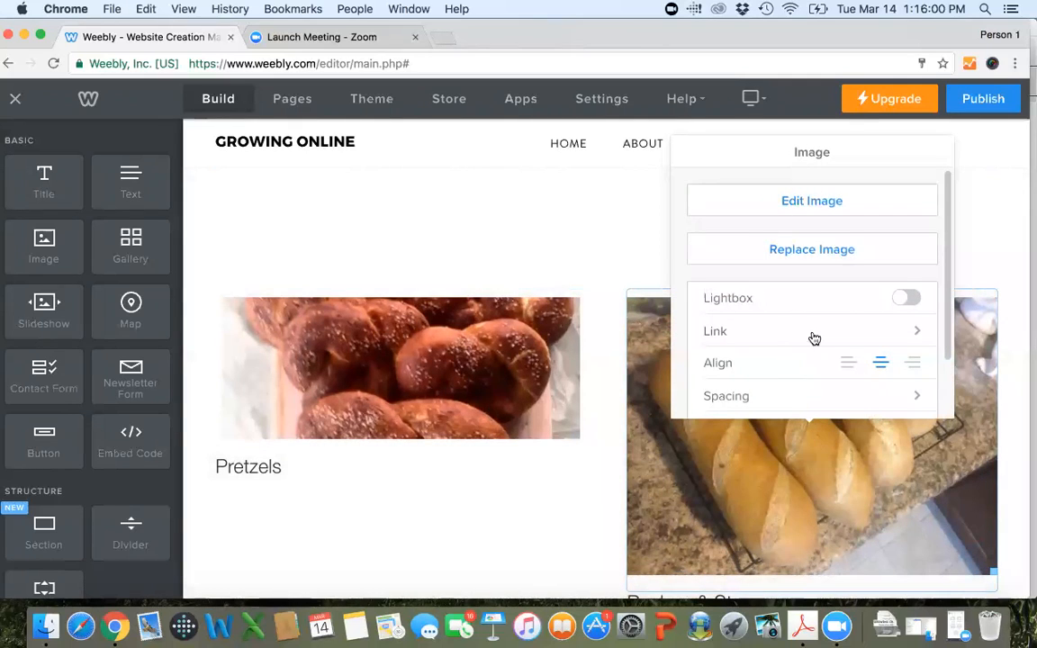
pyautogui.scroll(-3, 845, 306)
pyautogui.scroll(3, 844, 304)
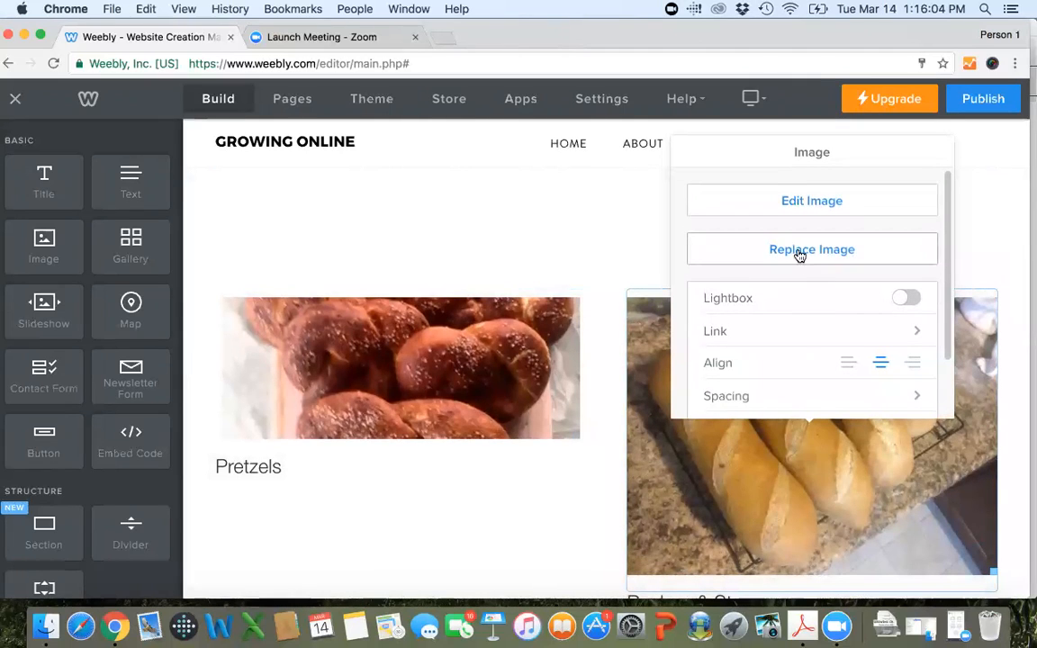
pyautogui.click(785, 203)
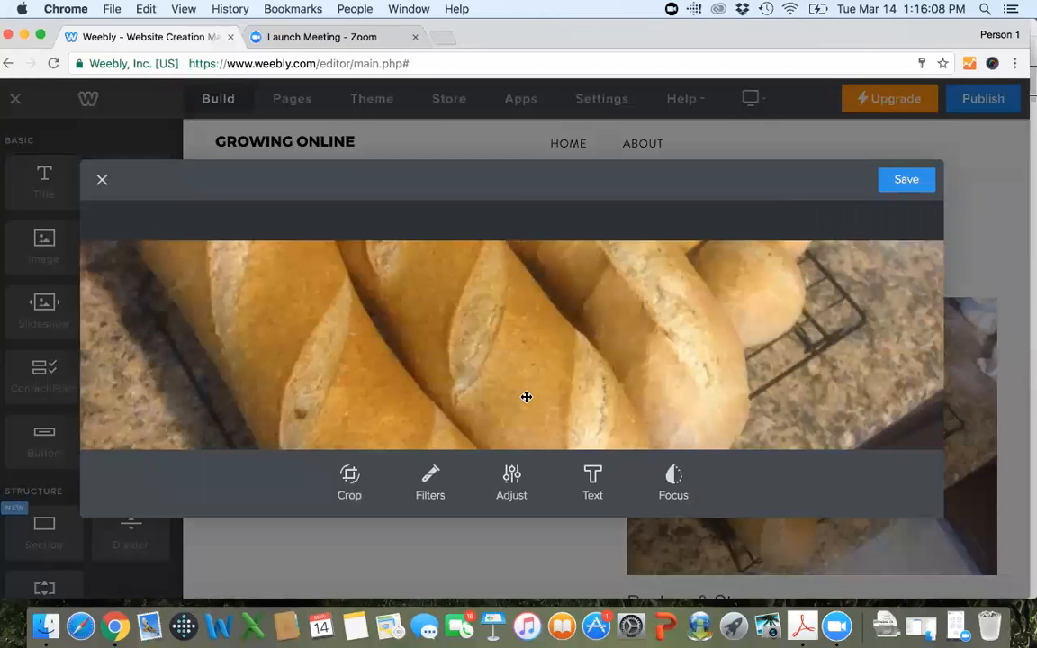
pyautogui.click(351, 486)
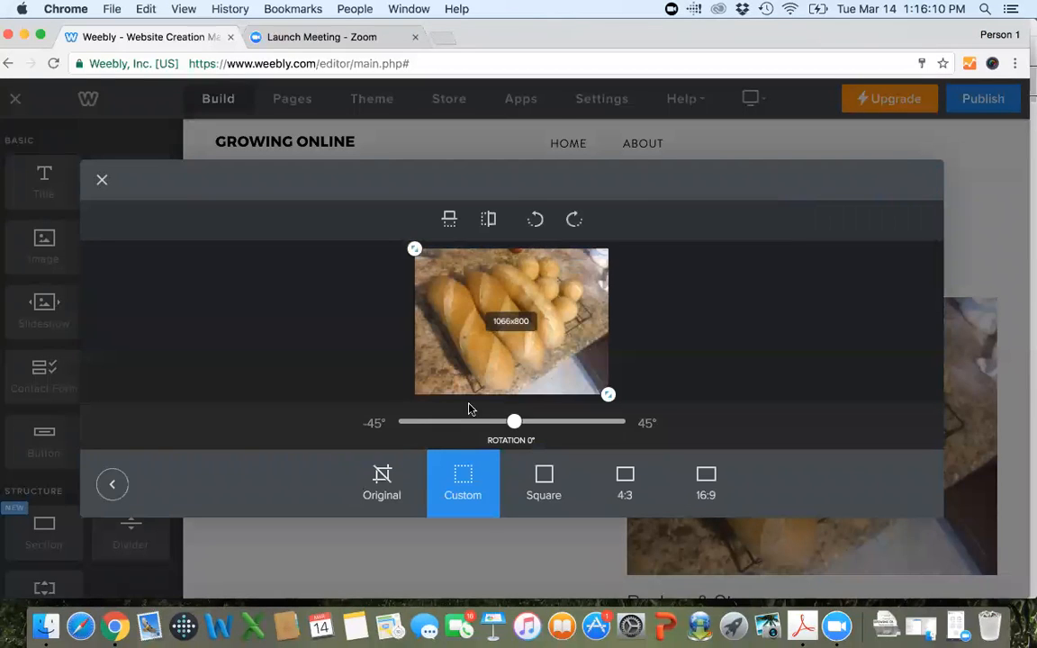
pyautogui.moveTo(608, 398); pyautogui.dragTo(608, 354)
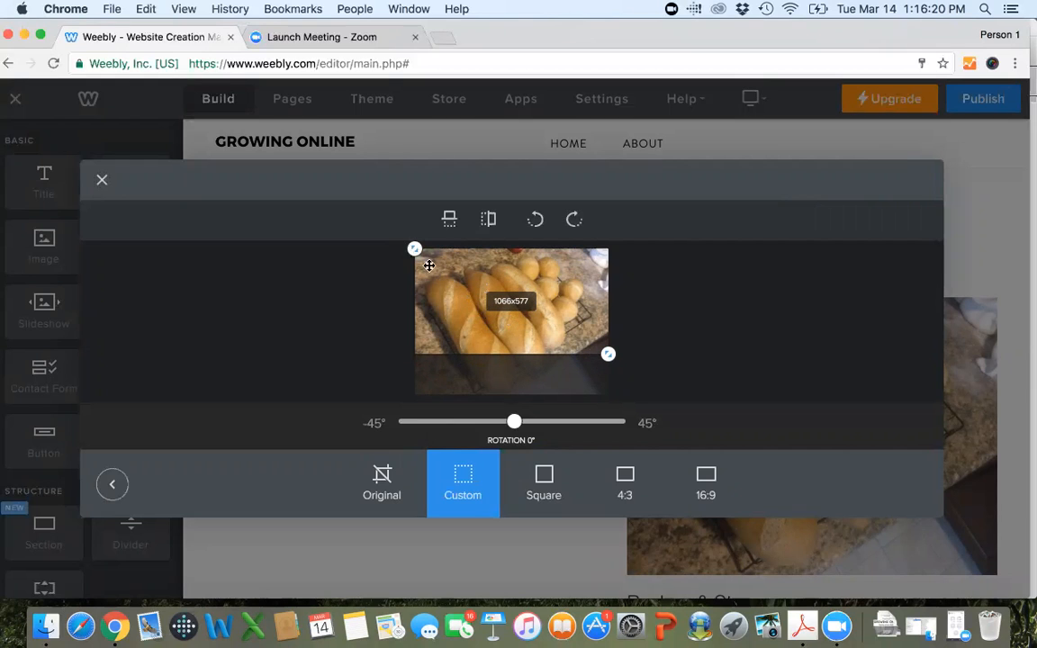
pyautogui.moveTo(418, 261); pyautogui.dragTo(416, 285)
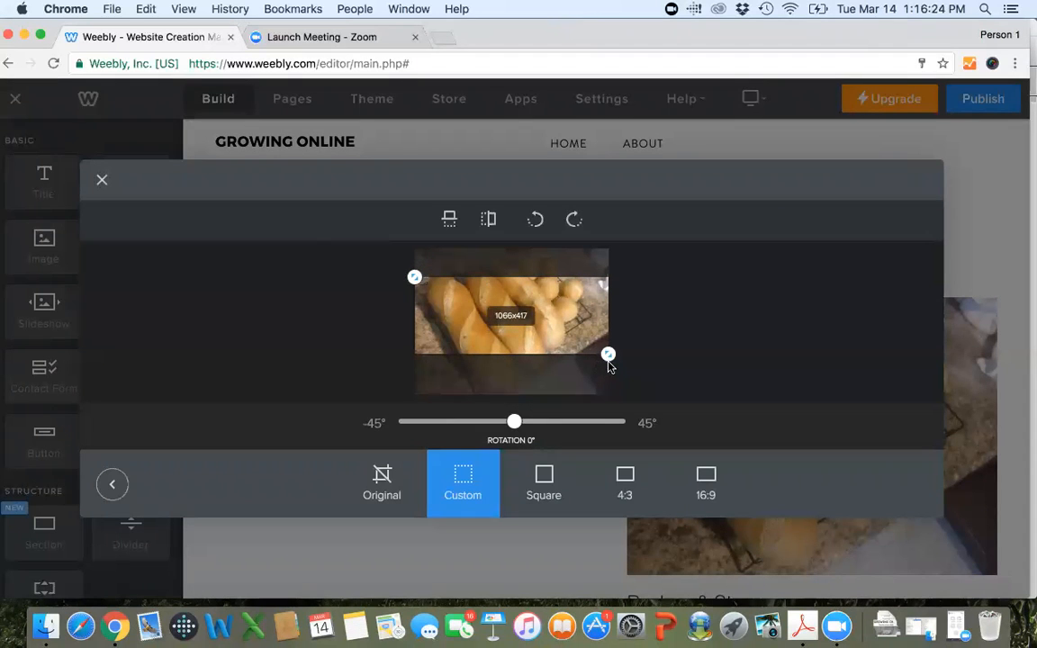
pyautogui.moveTo(610, 360); pyautogui.dragTo(612, 357)
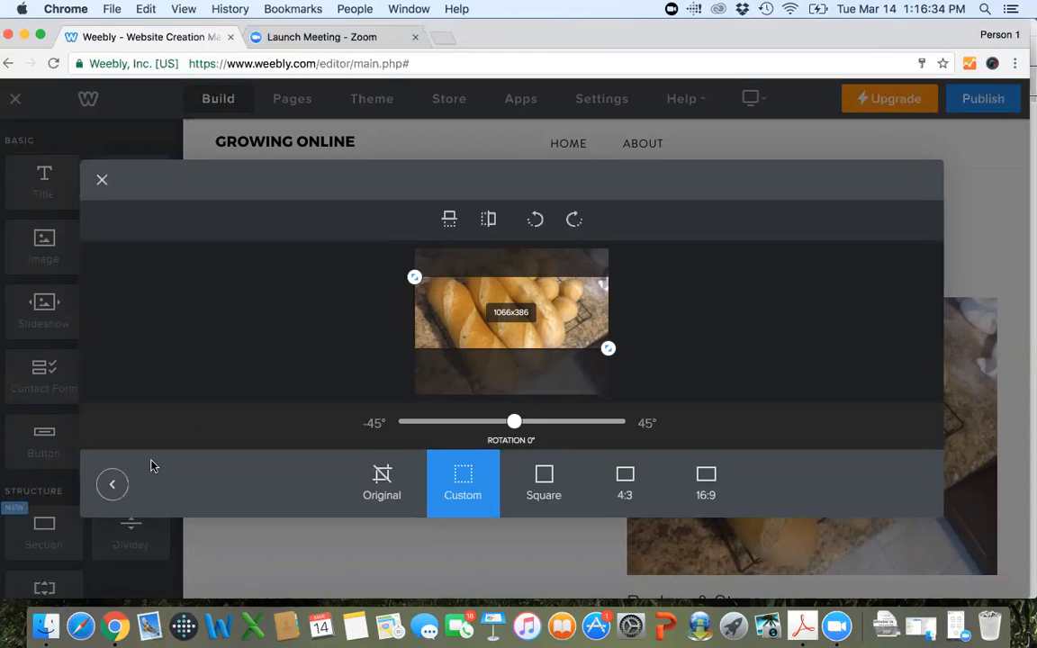
pyautogui.click(113, 486)
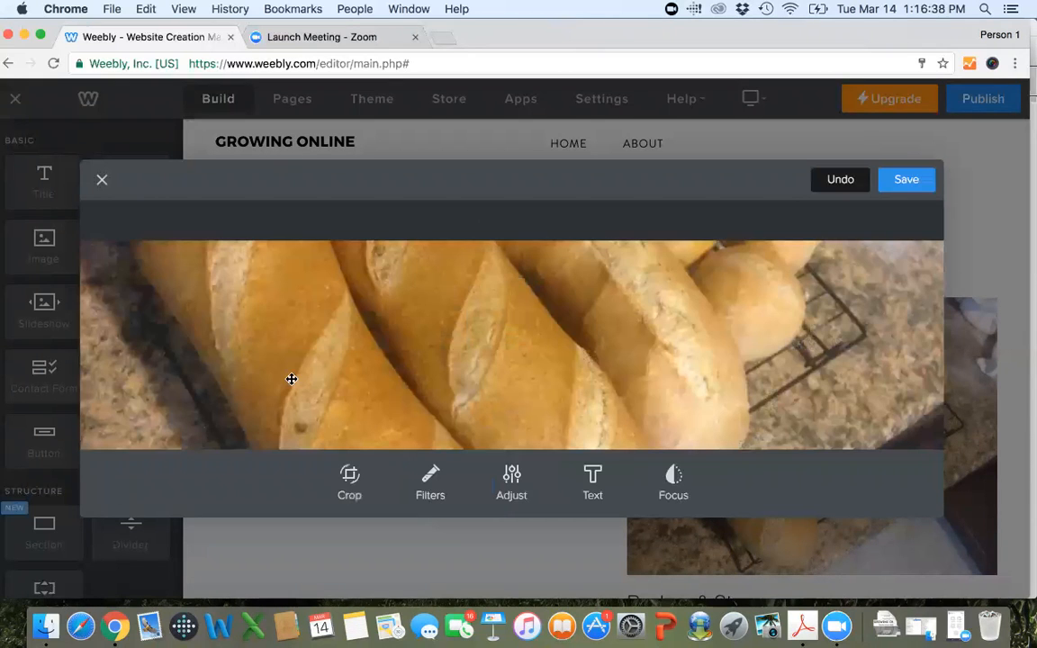
pyautogui.click(907, 180)
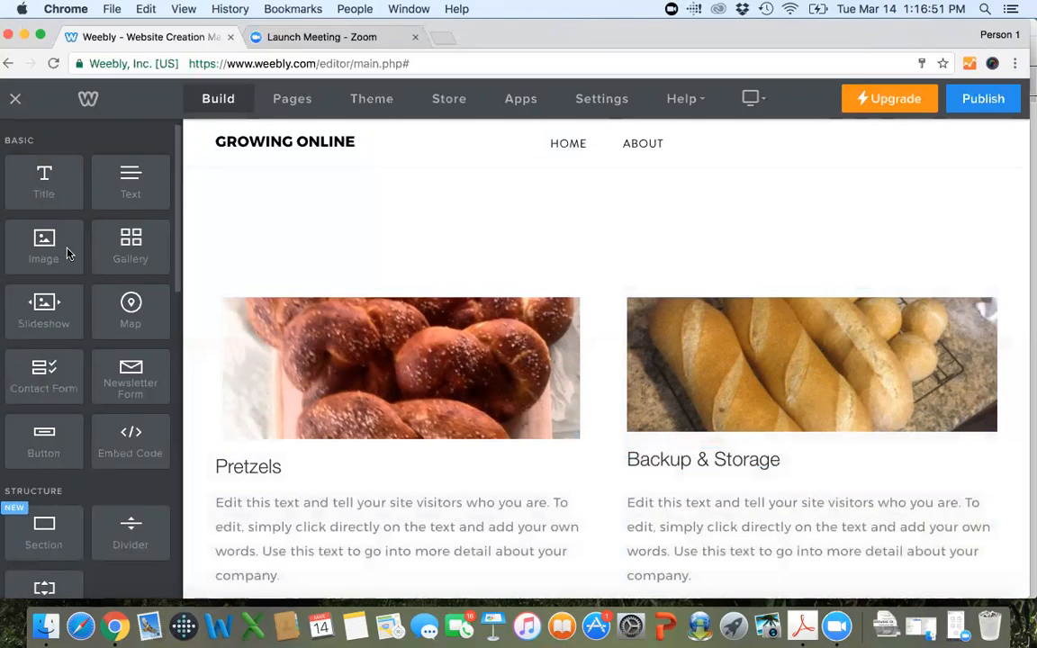
# Add two more Image elements between the French bread photo and the "Backup & Storage" heading.
pyautogui.moveTo(60, 248); pyautogui.dragTo(767, 441)
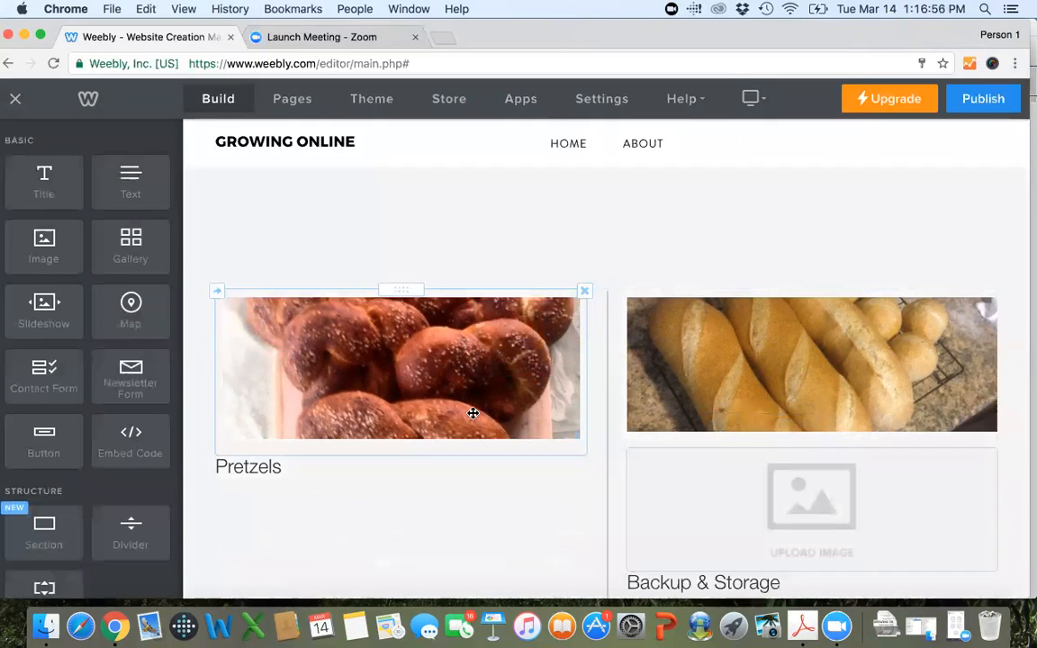
pyautogui.moveTo(41, 257); pyautogui.dragTo(786, 466)
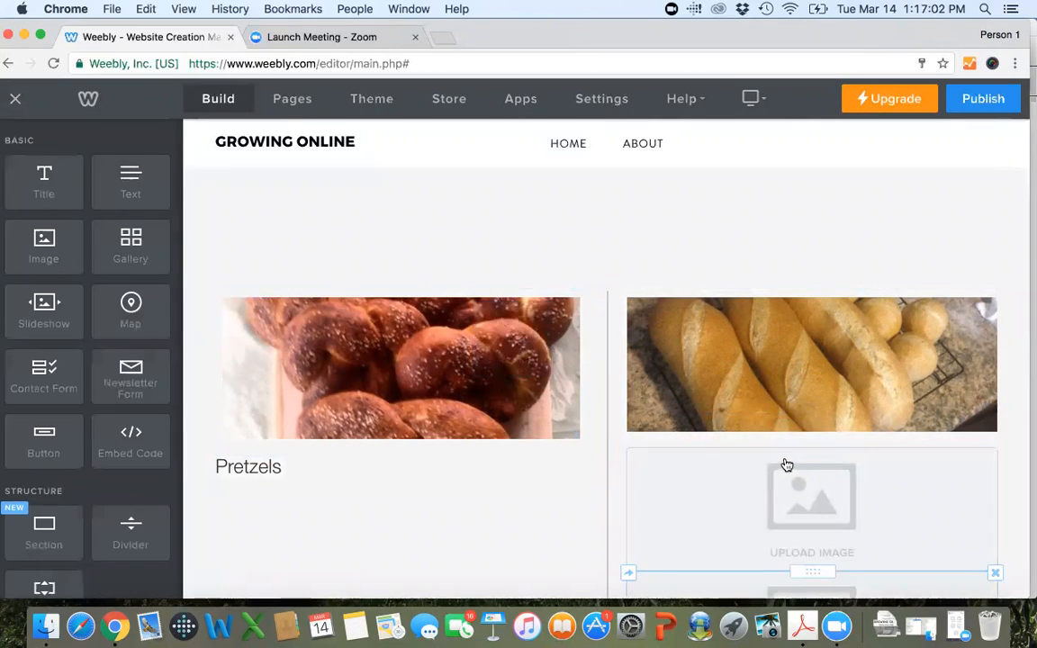
# Reset the French bread photo's crop to Original and save the image.
pyautogui.click(789, 349)
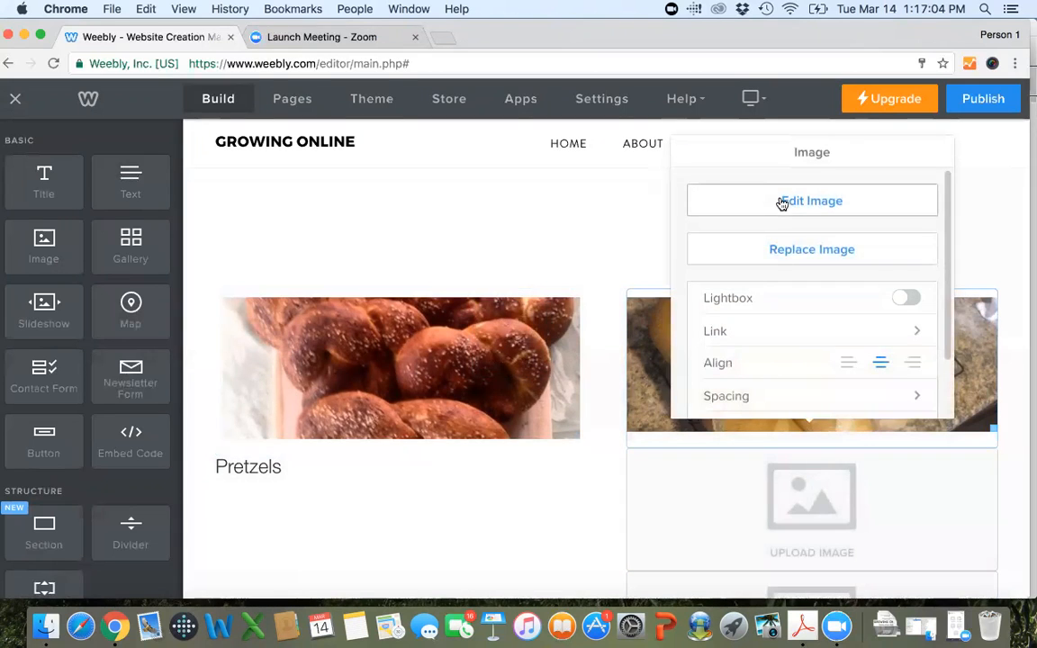
pyautogui.click(782, 202)
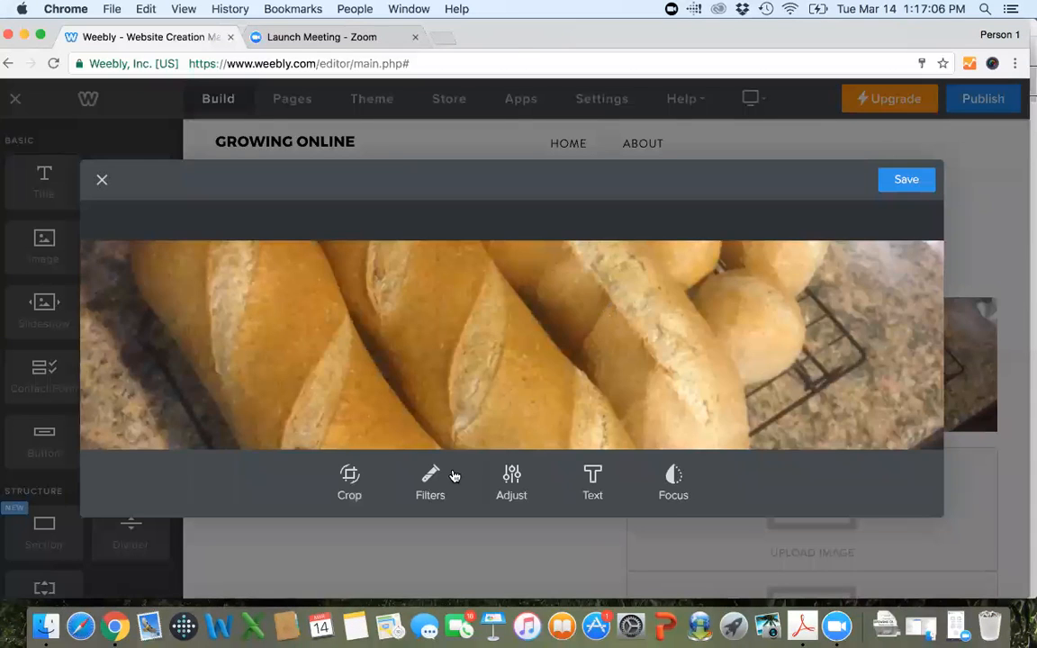
pyautogui.click(345, 477)
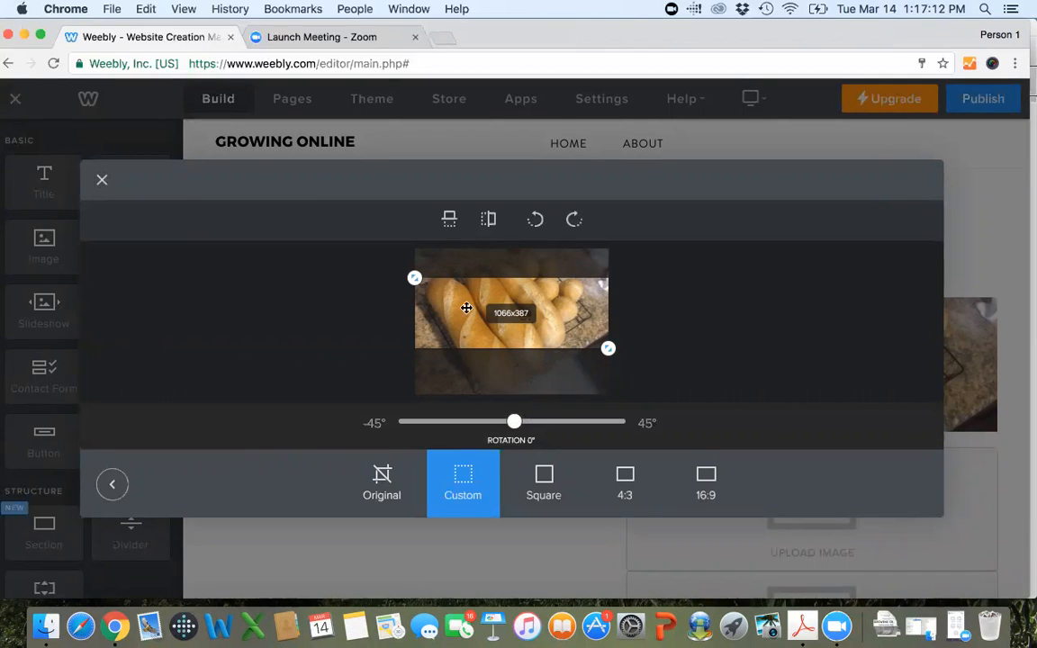
pyautogui.click(378, 486)
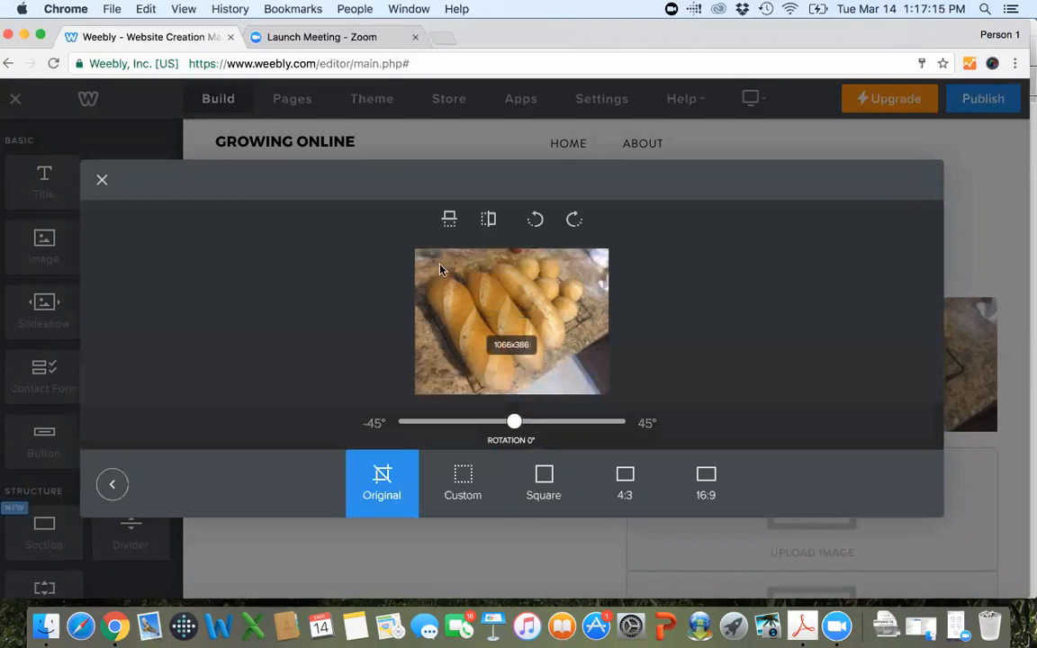
pyautogui.click(112, 489)
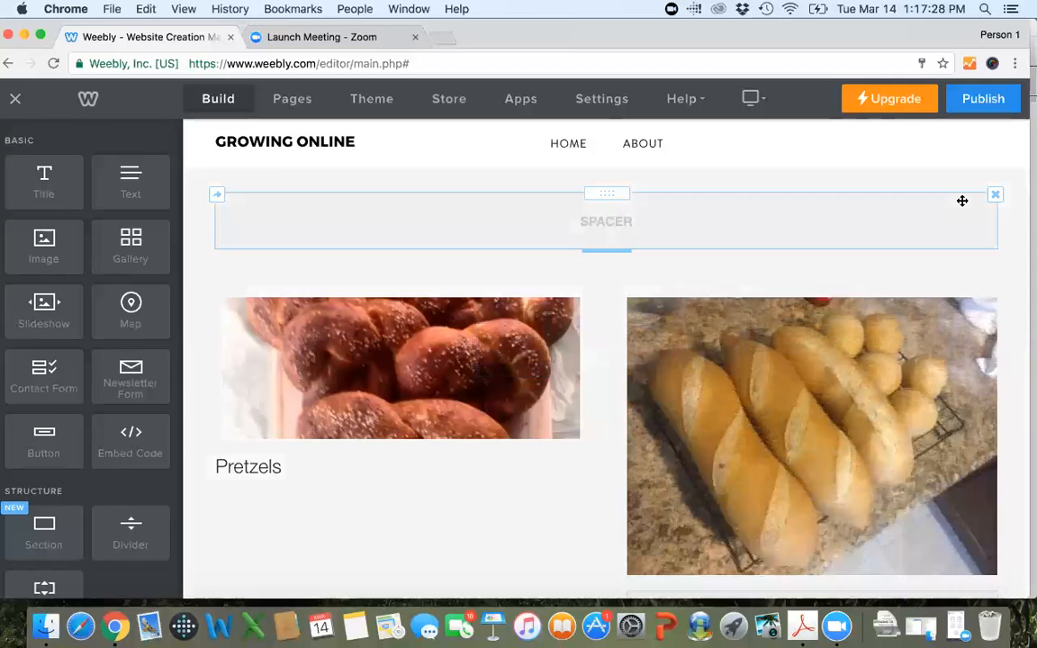
# Upload Dinner Rolls.JPG from the Photos folder into the lower of the two empty image elements.
pyautogui.scroll(-5, 962, 201)
pyautogui.click(763, 386)
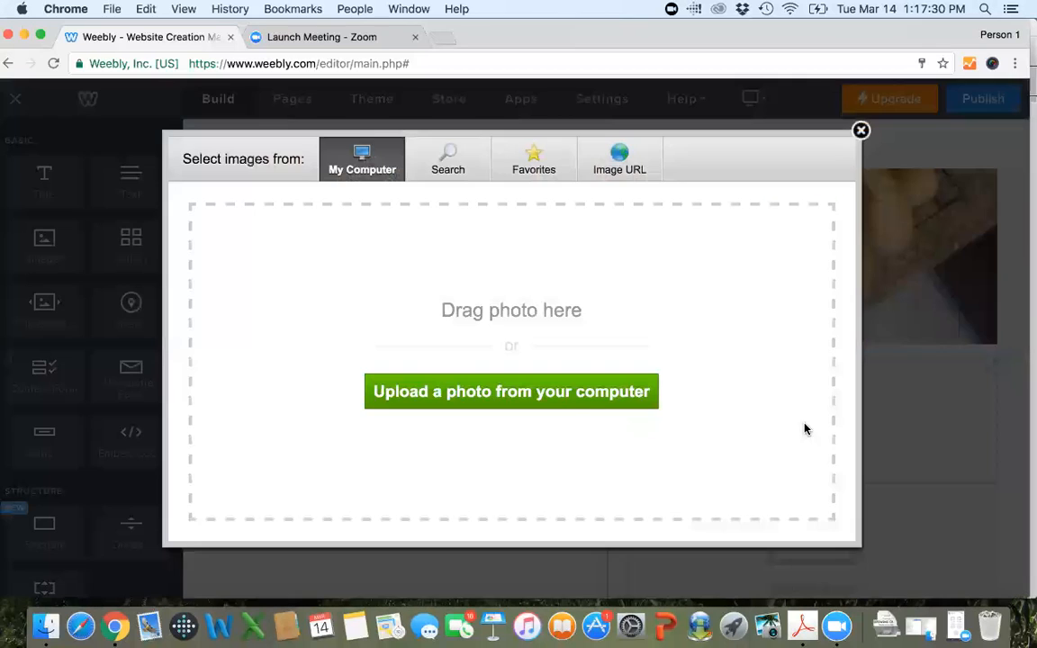
pyautogui.click(555, 393)
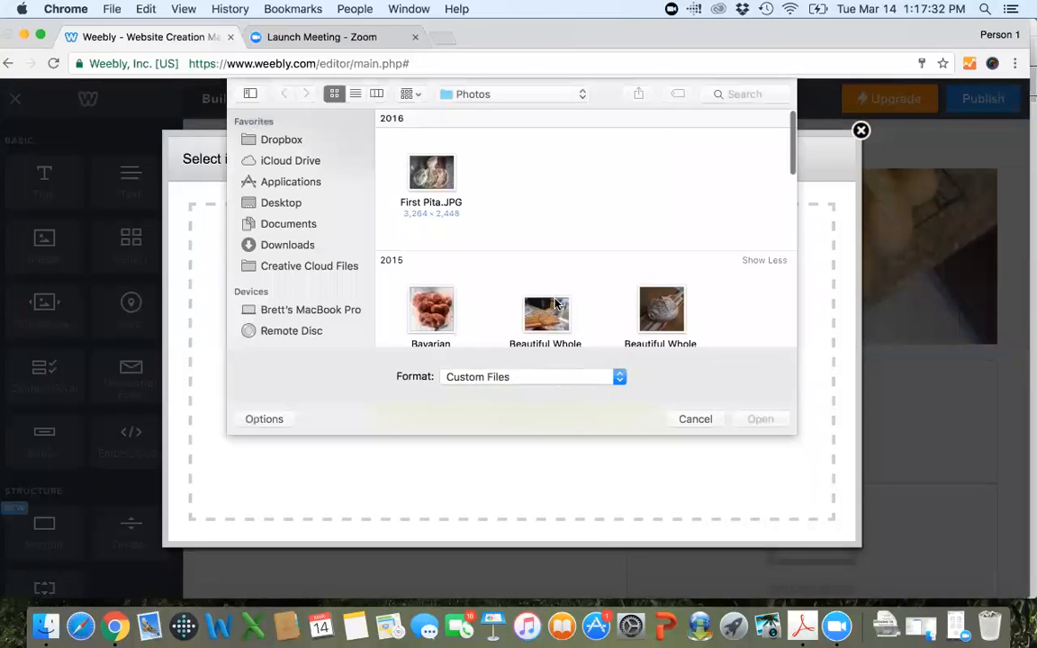
pyautogui.scroll(-3, 547, 215)
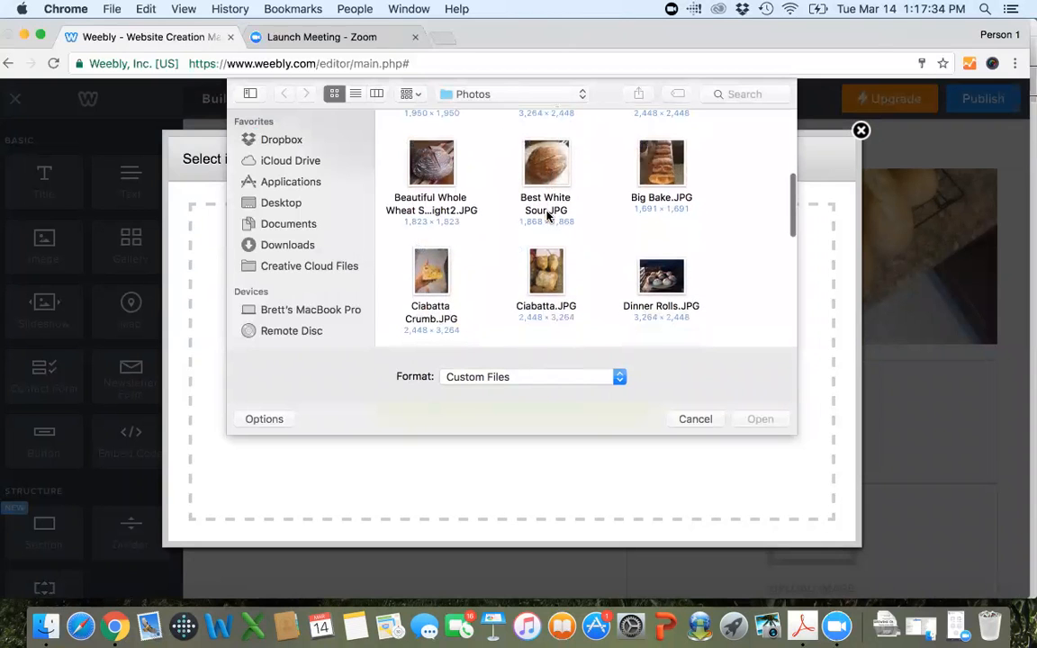
pyautogui.doubleClick(671, 279)
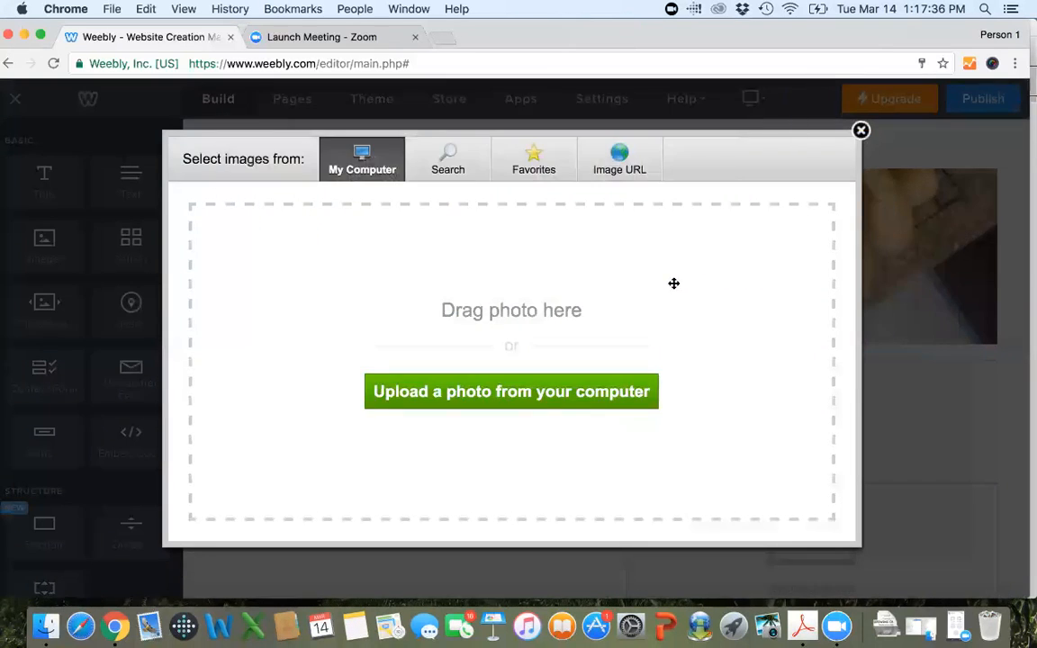
# Upload Whole Wheat.JPG from the Photos folder into the remaining empty image element above the dinner rolls photo.
pyautogui.scroll(-5, 769, 386)
pyautogui.click(804, 257)
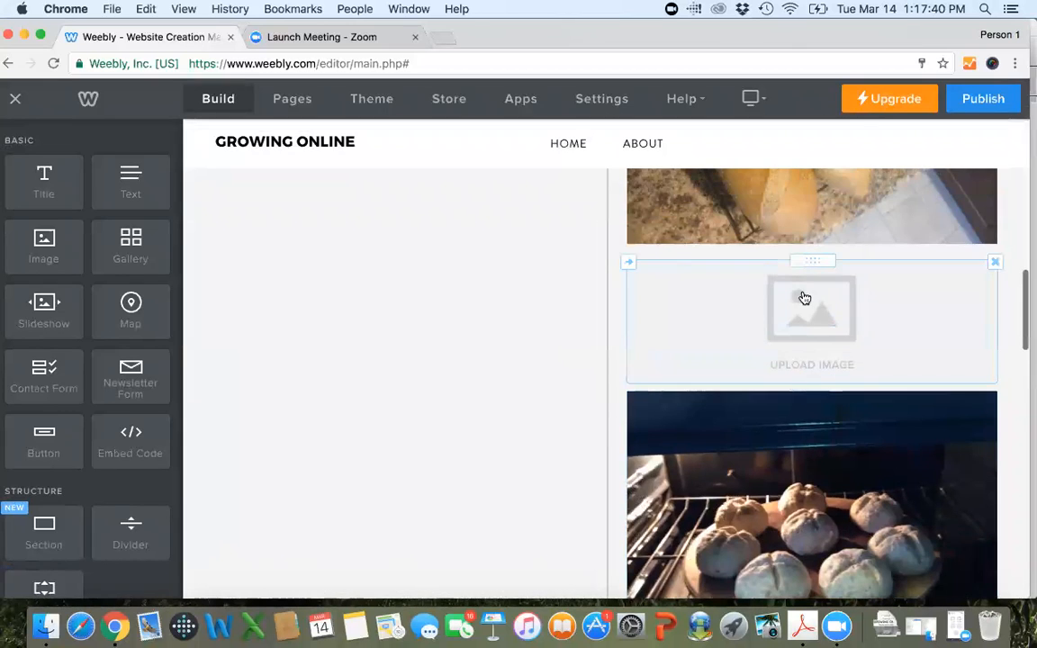
pyautogui.click(804, 298)
pyautogui.click(544, 391)
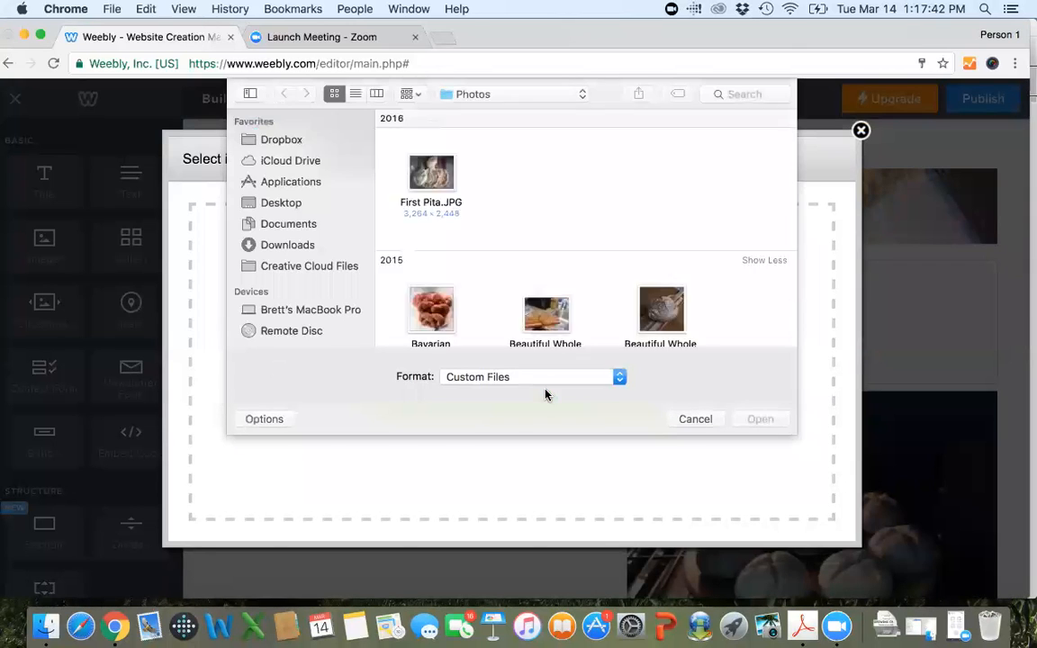
pyautogui.scroll(-5, 563, 294)
pyautogui.scroll(-3, 563, 294)
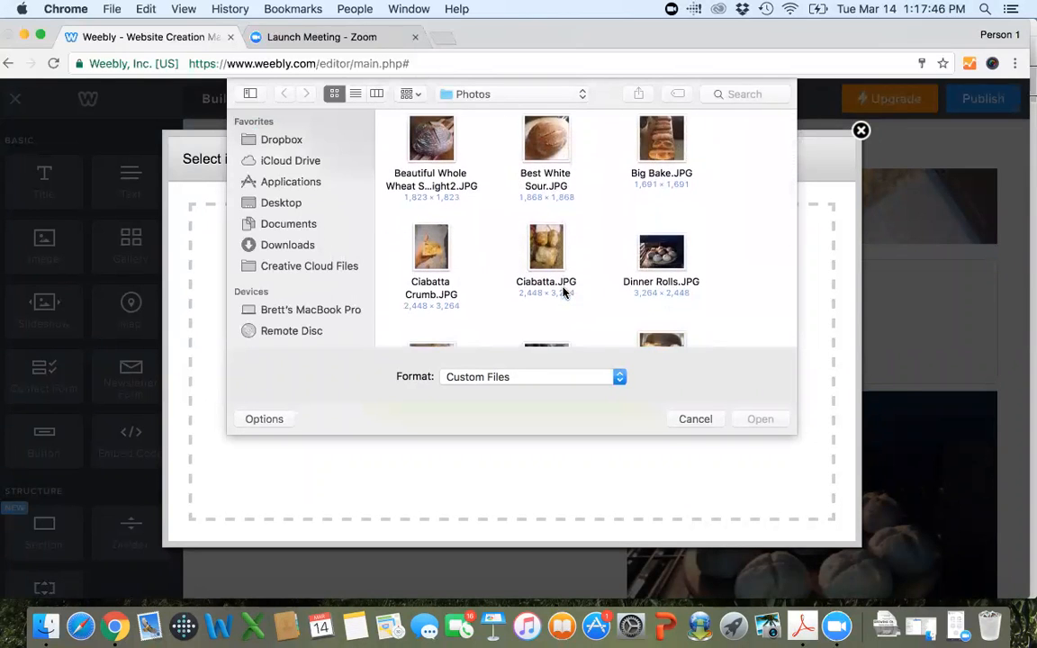
pyautogui.scroll(-4, 563, 292)
pyautogui.scroll(-4, 563, 292)
pyautogui.scroll(-4, 563, 293)
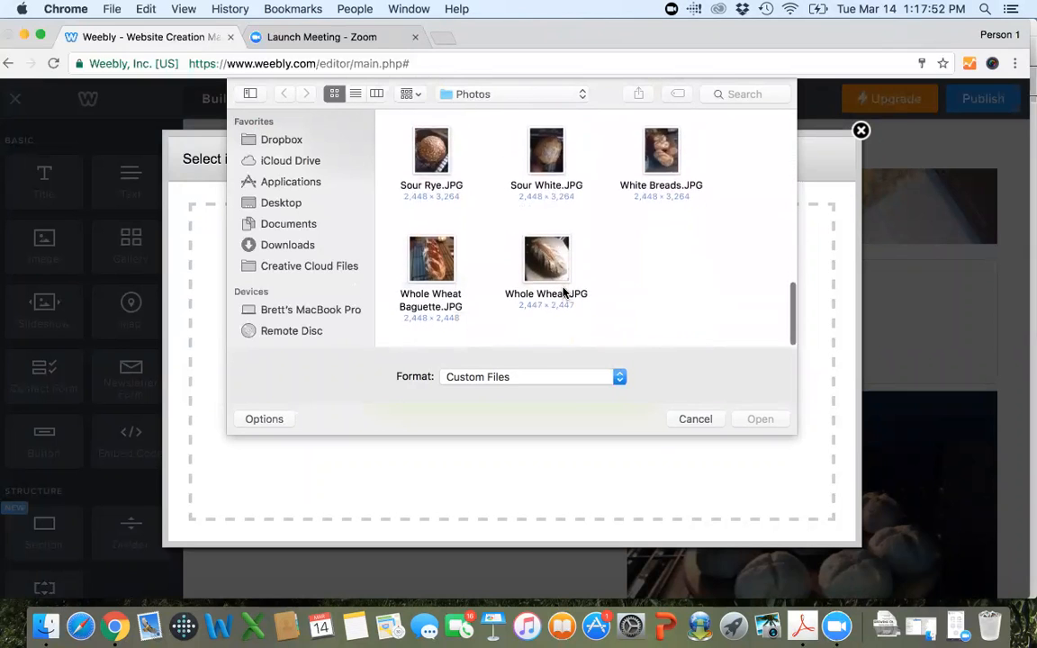
pyautogui.doubleClick(546, 270)
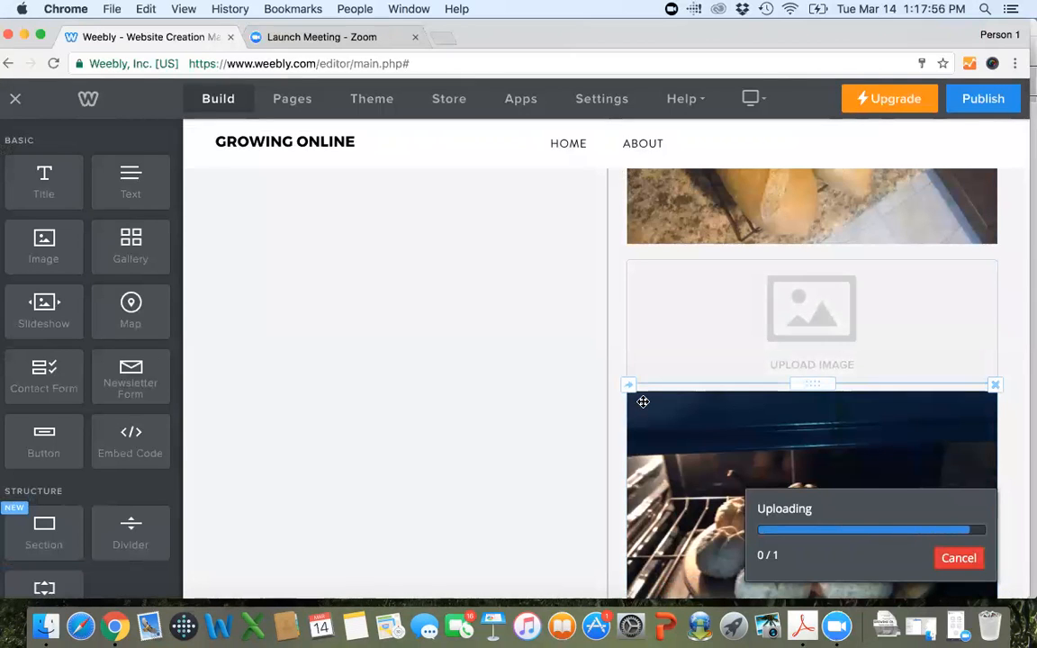
# Open the French bread photo for image editing and look through its available filters.
pyautogui.scroll(3, 643, 401)
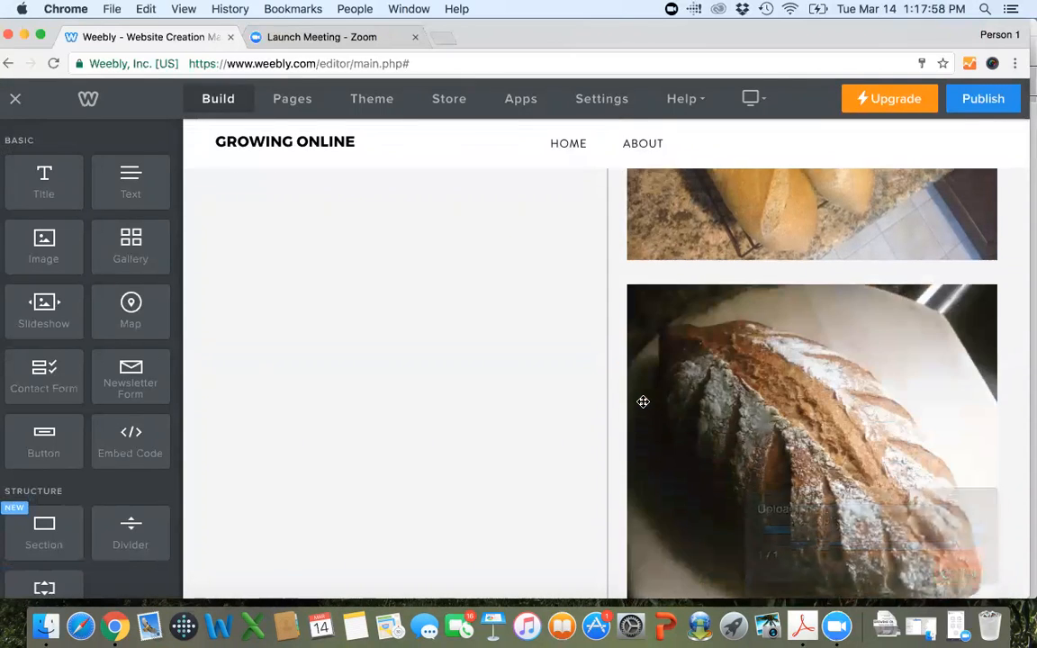
pyautogui.scroll(3, 643, 402)
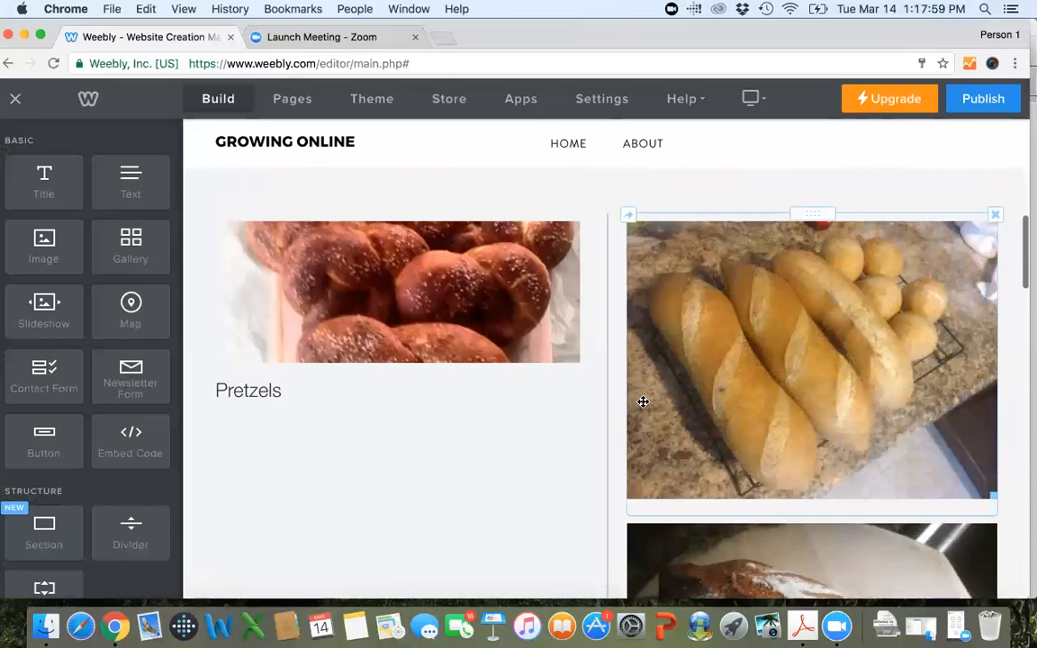
pyautogui.click(856, 340)
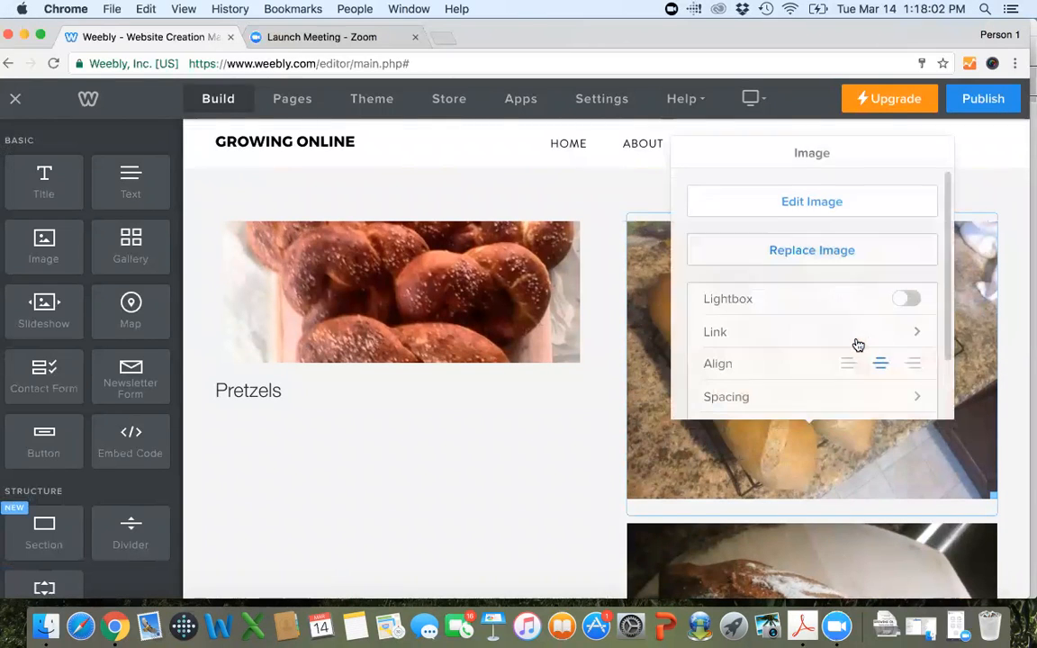
pyautogui.click(813, 202)
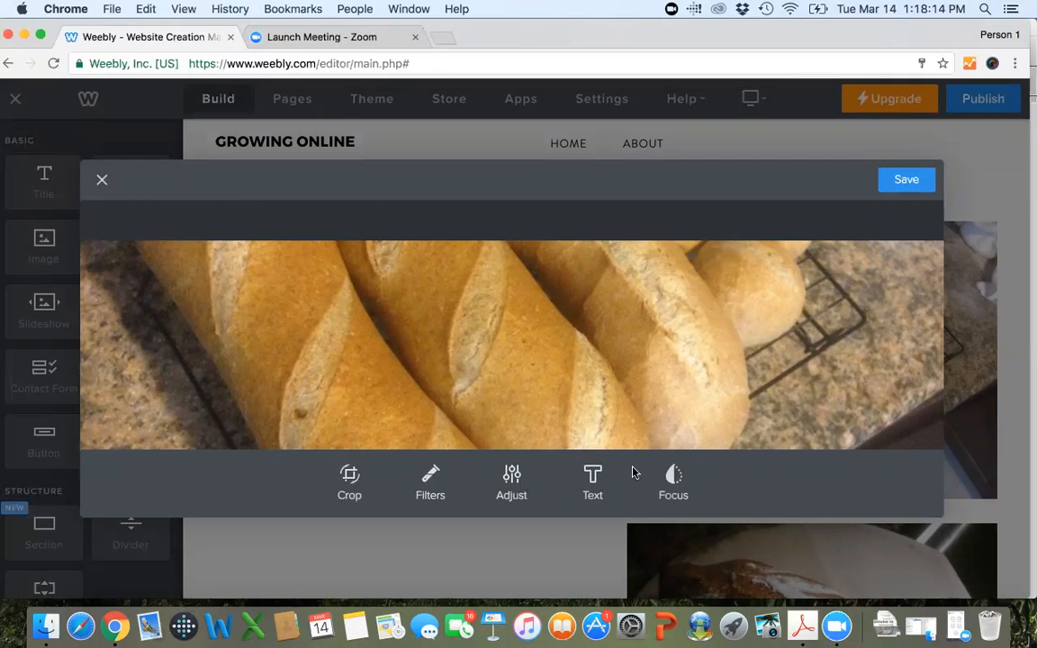
pyautogui.click(433, 482)
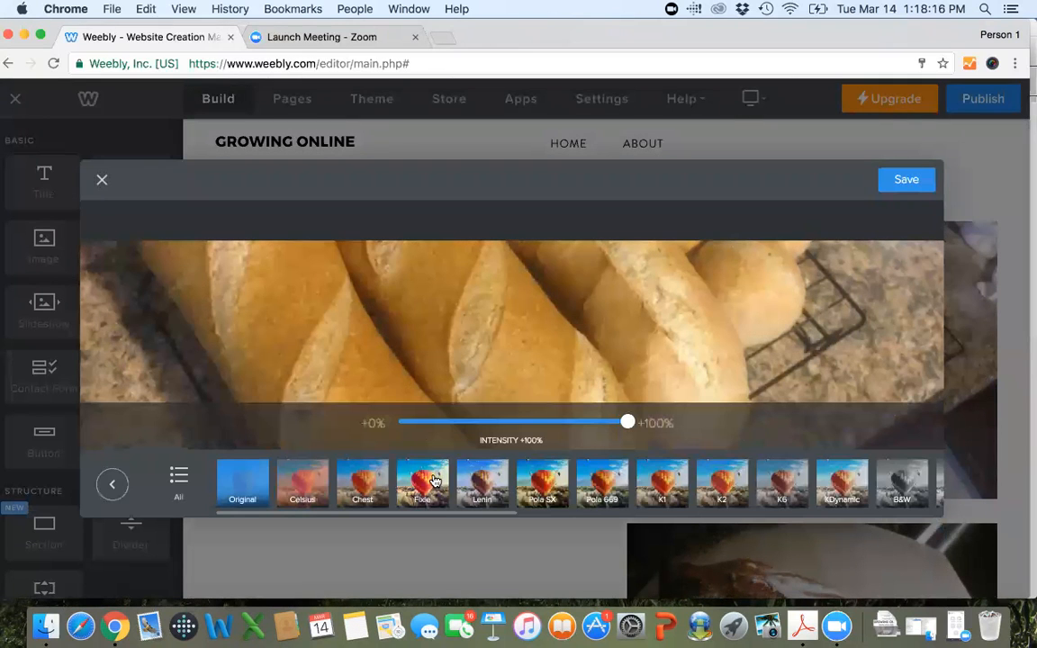
pyautogui.click(112, 485)
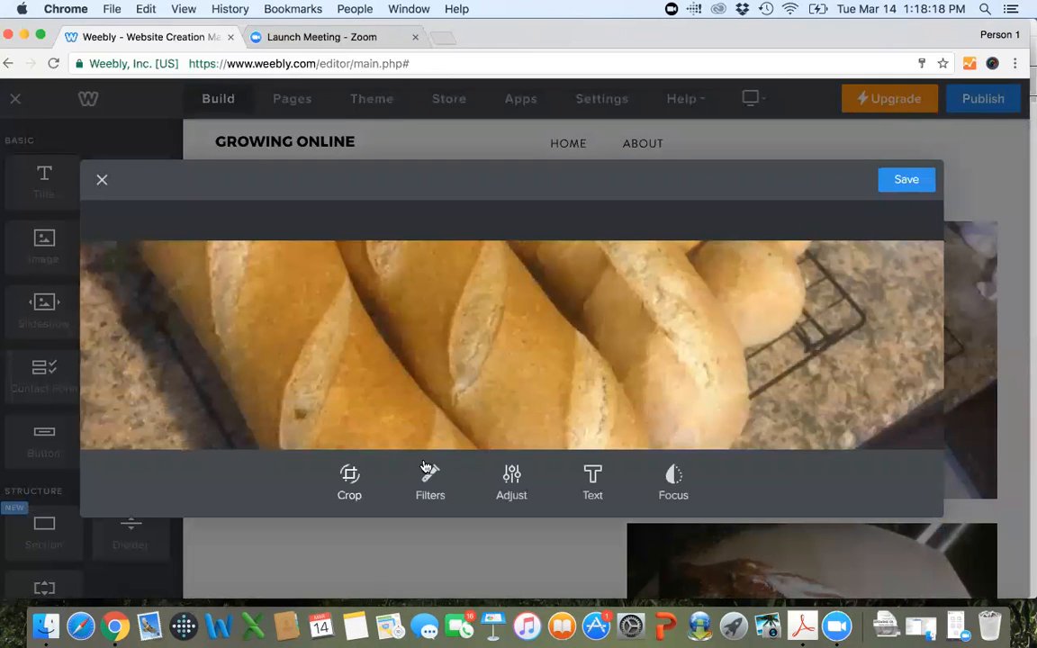
# Try reducing the French bread photo's saturation to -46%, undo the adjustment, and close the image editor without saving.
pyautogui.click(510, 477)
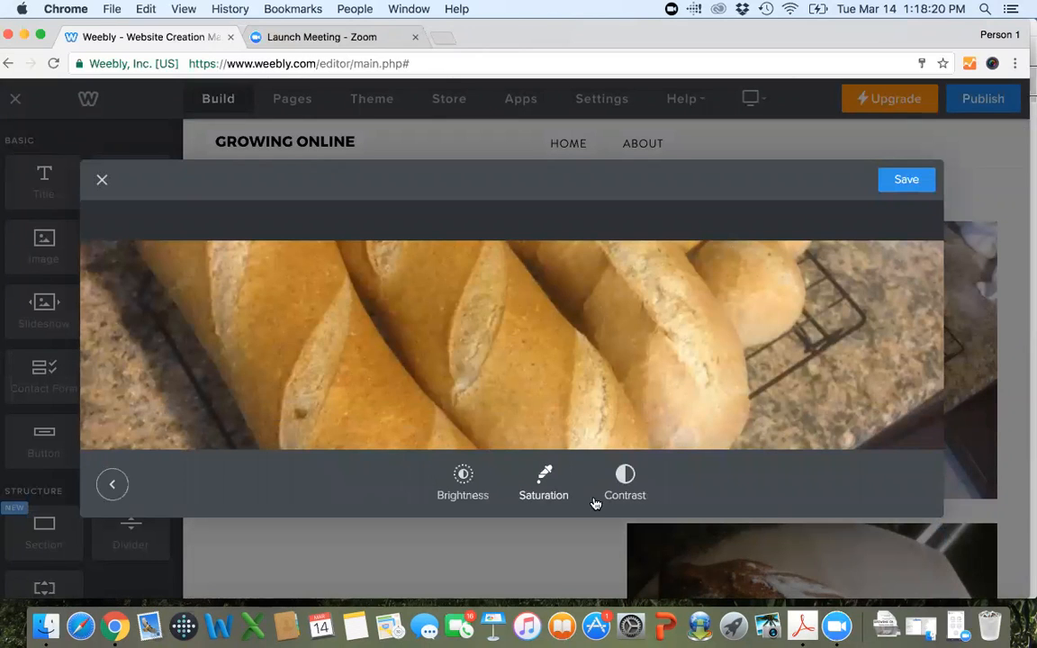
pyautogui.click(463, 478)
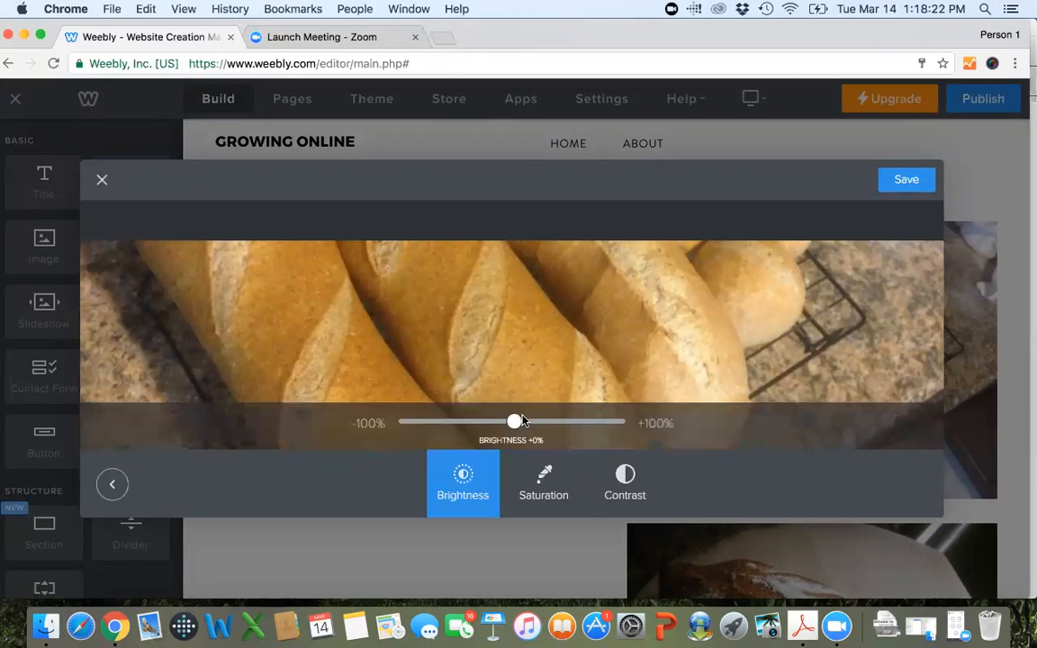
pyautogui.moveTo(515, 421); pyautogui.dragTo(461, 423)
pyautogui.click(531, 464)
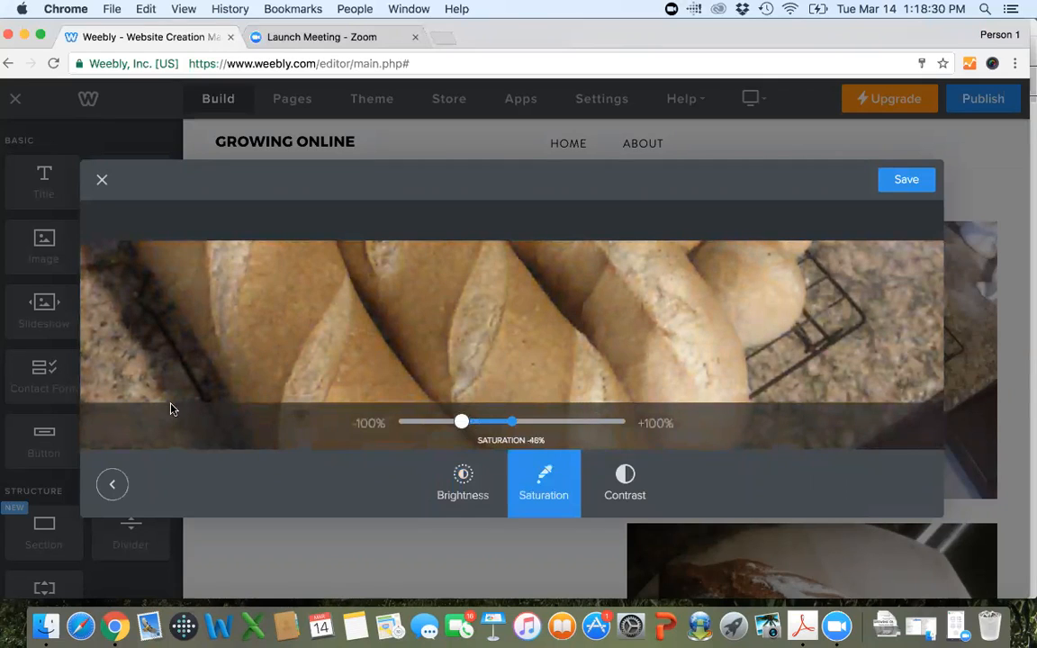
pyautogui.click(109, 486)
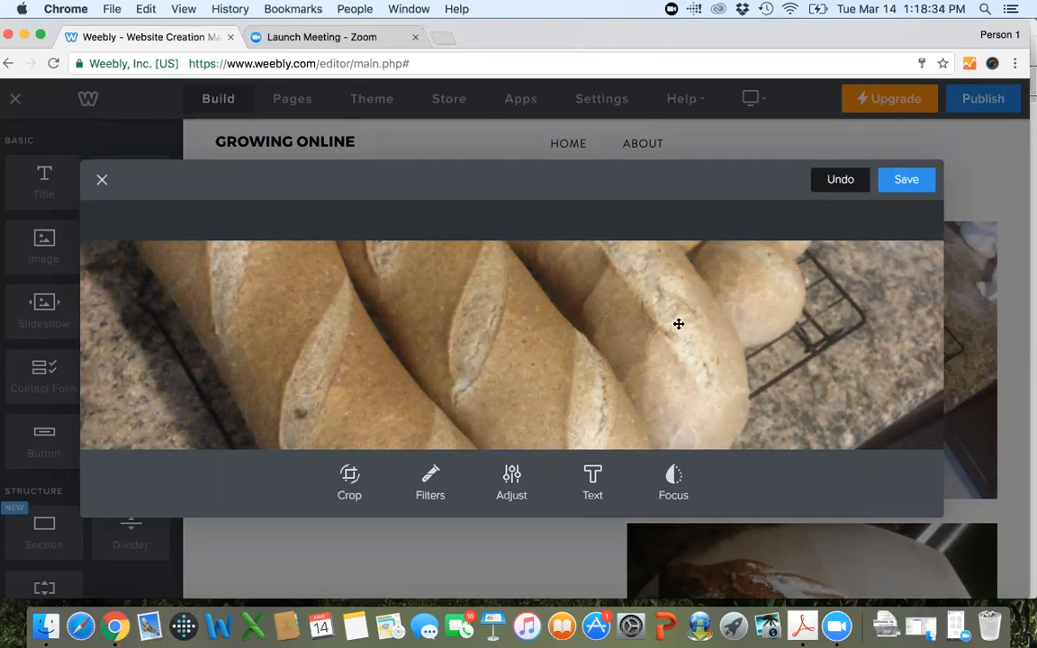
pyautogui.click(846, 181)
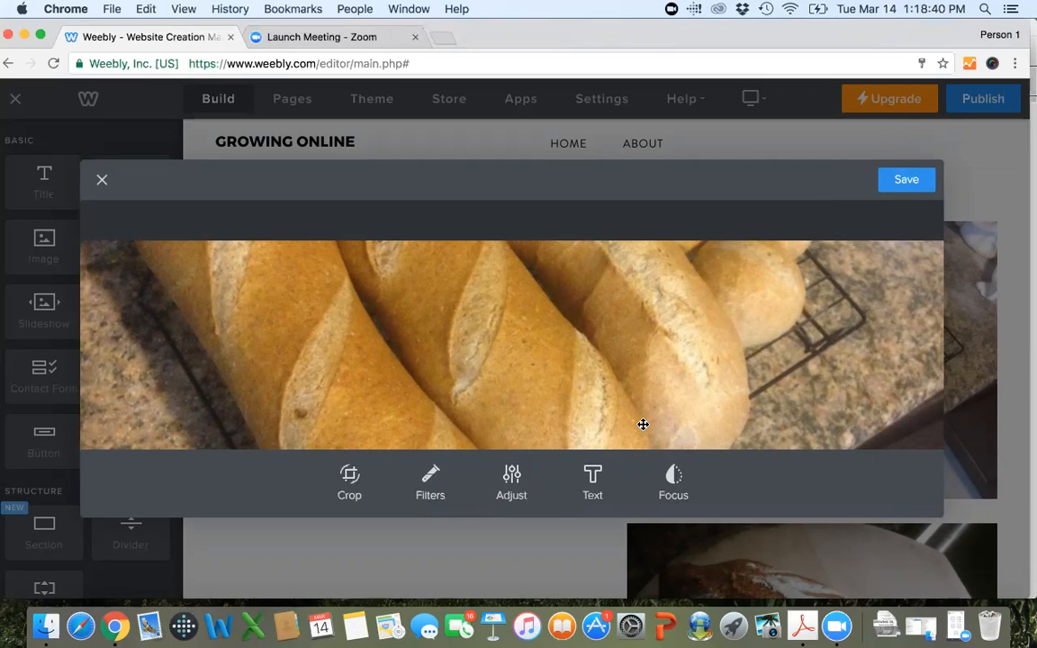
pyautogui.click(101, 180)
# Turn on the Lightbox option for the French bread photo.
pyautogui.click(847, 369)
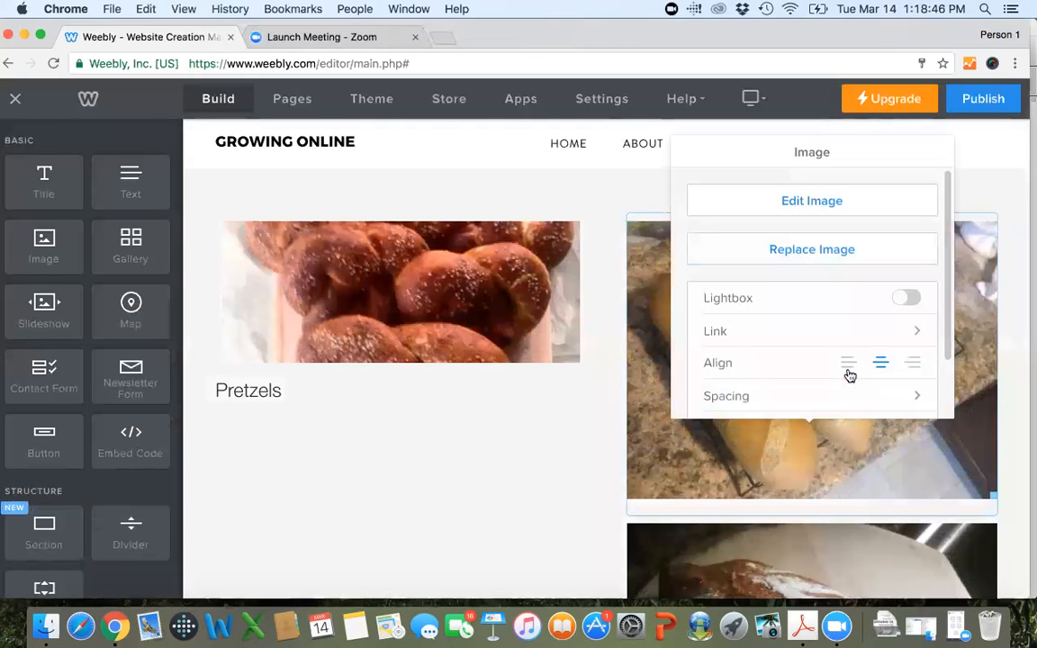
pyautogui.scroll(-3, 821, 269)
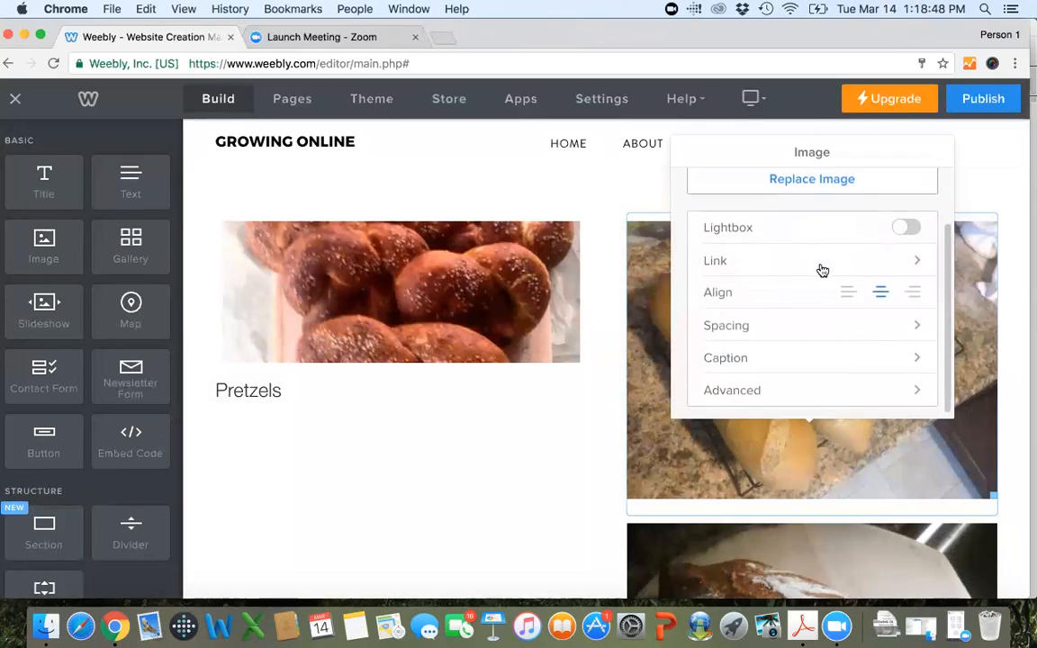
pyautogui.click(907, 226)
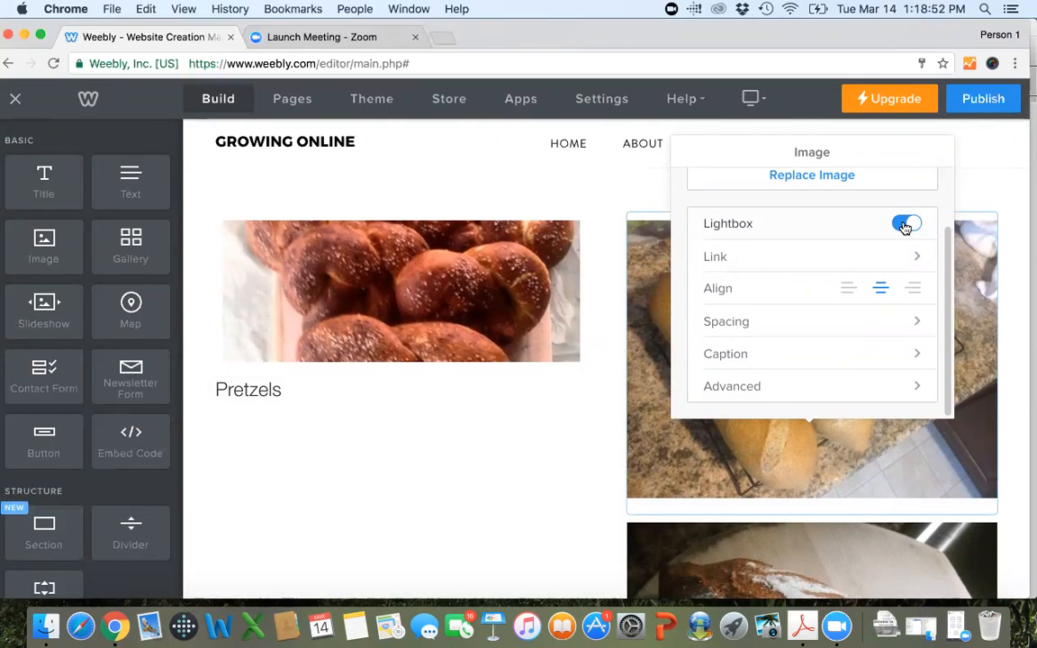
pyautogui.click(593, 511)
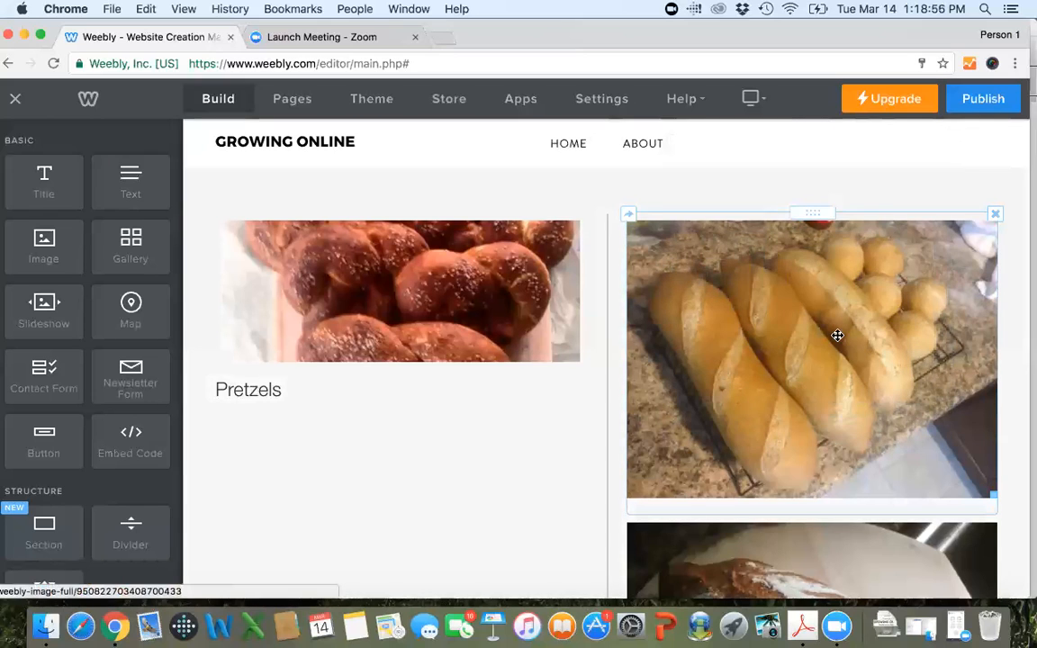
pyautogui.click(837, 336)
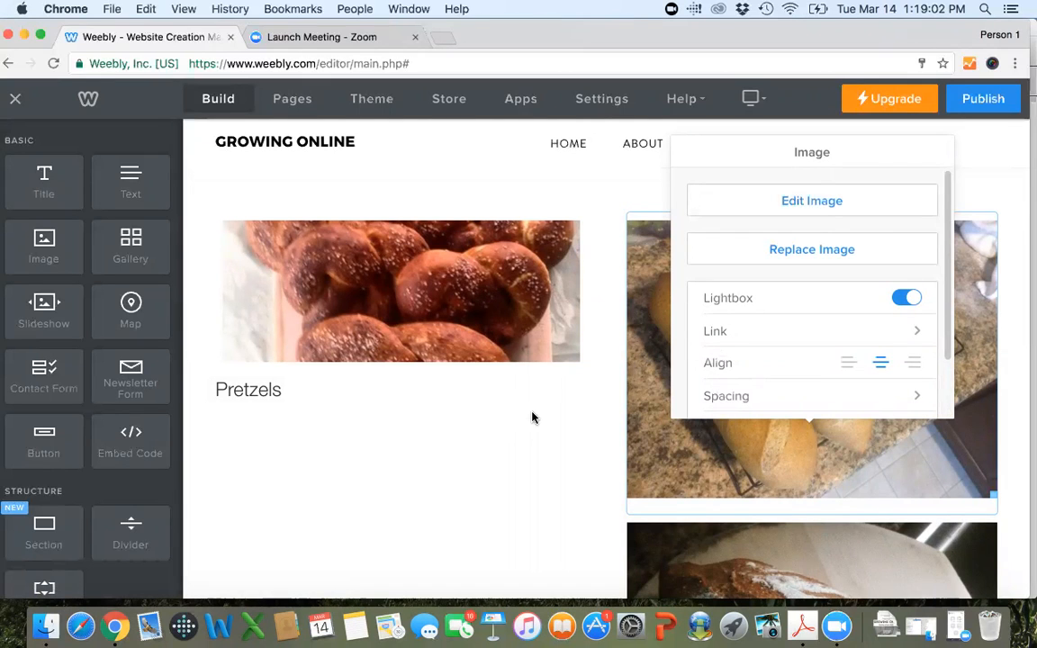
pyautogui.click(621, 205)
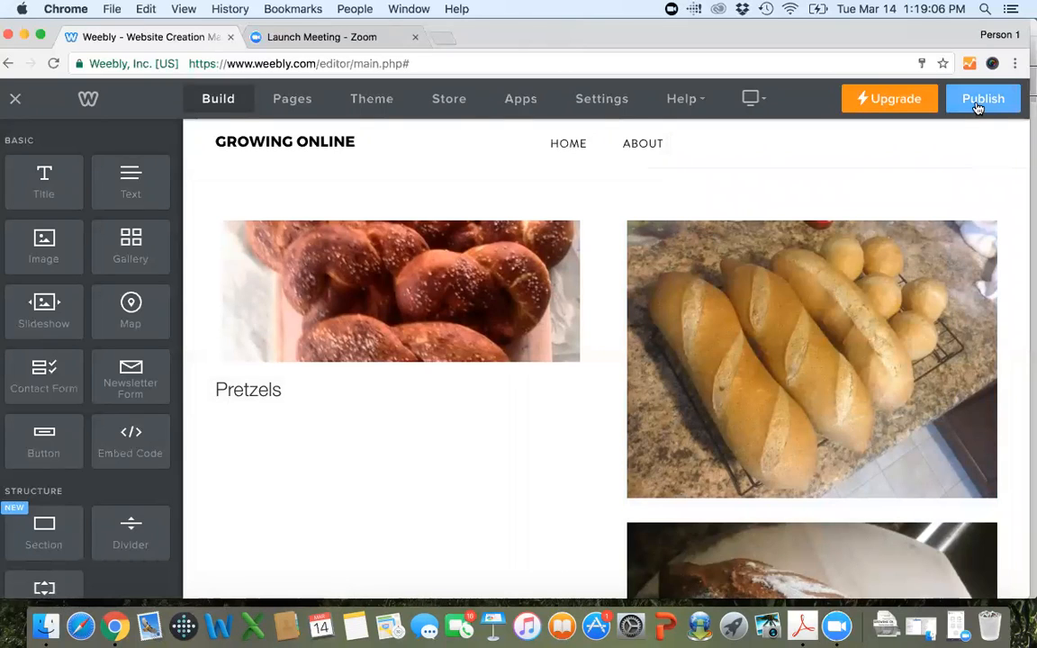
# Publish the site to the Weebly subdomain goccd.weebly.com, completing the human verification.
pyautogui.click(978, 107)
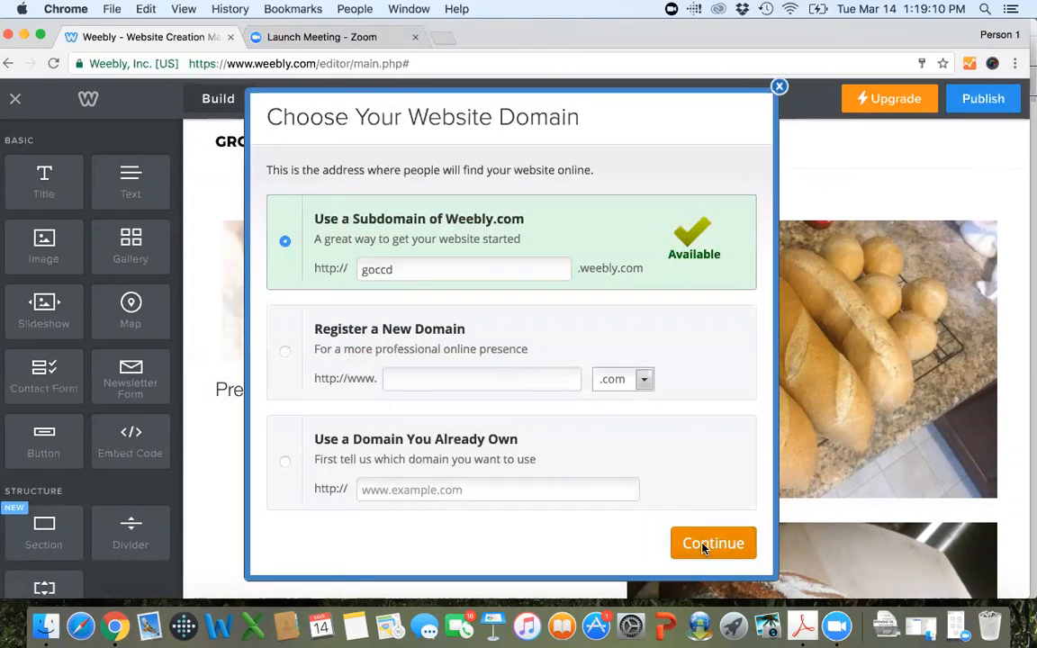
pyautogui.click(707, 542)
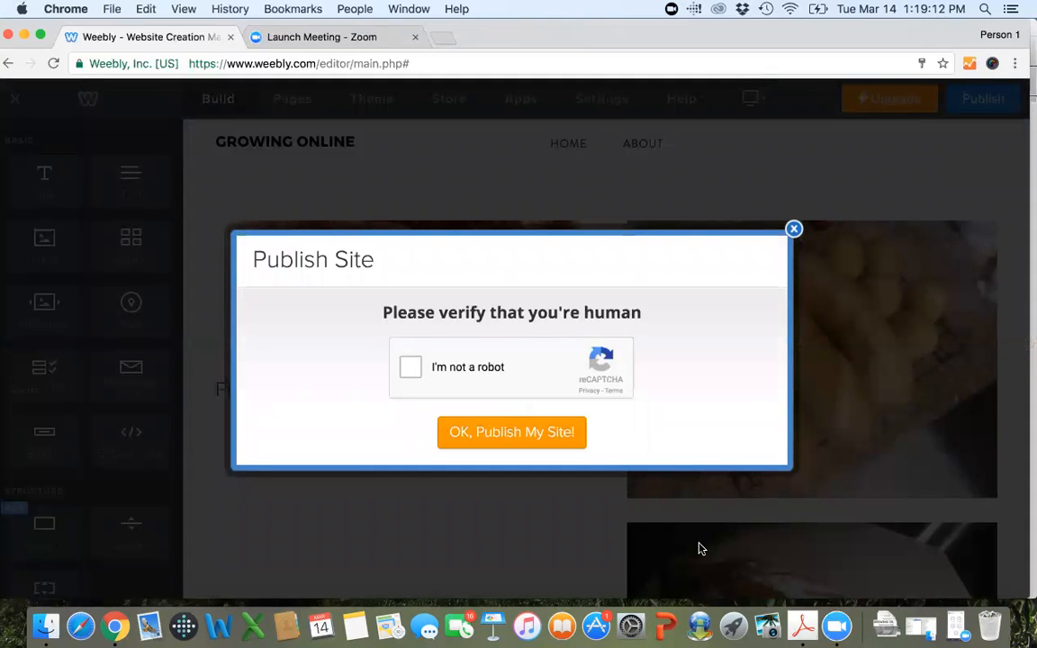
pyautogui.click(408, 366)
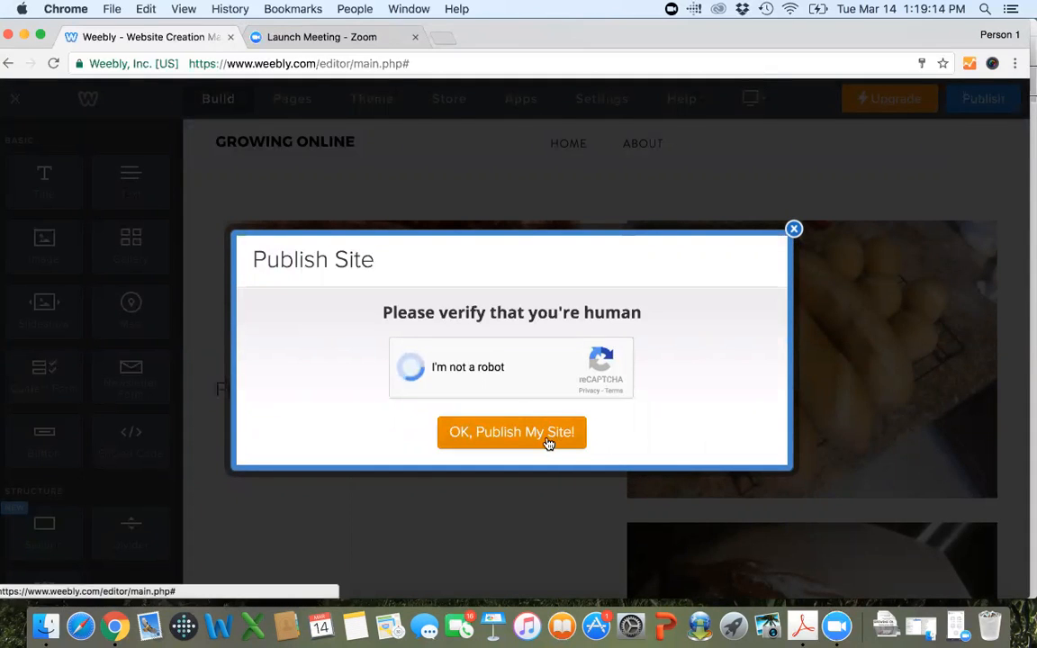
pyautogui.click(547, 437)
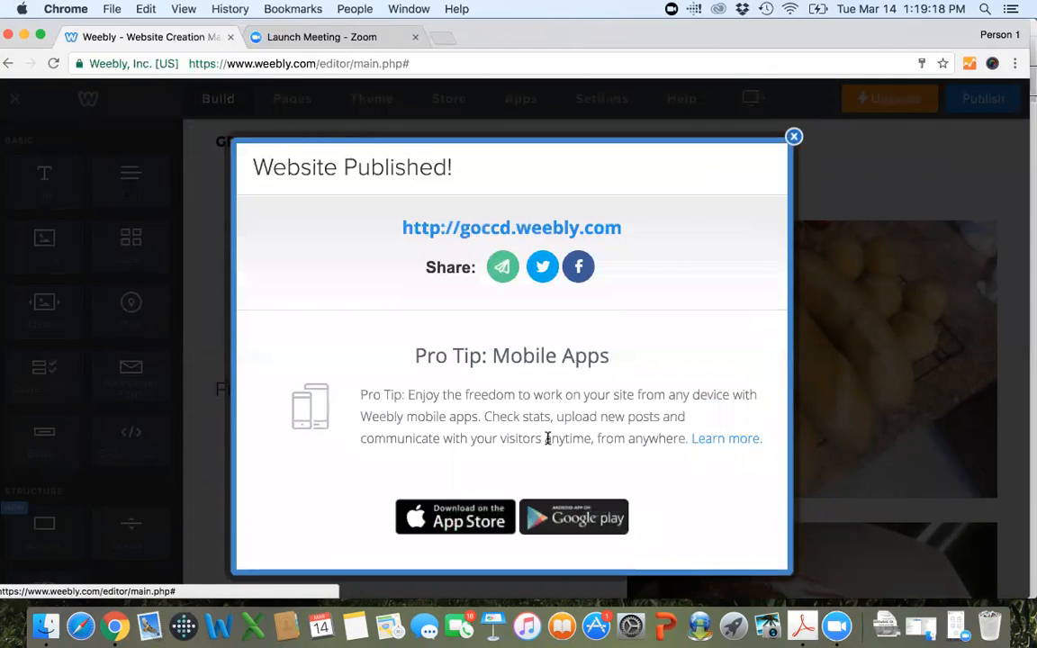
pyautogui.click(443, 38)
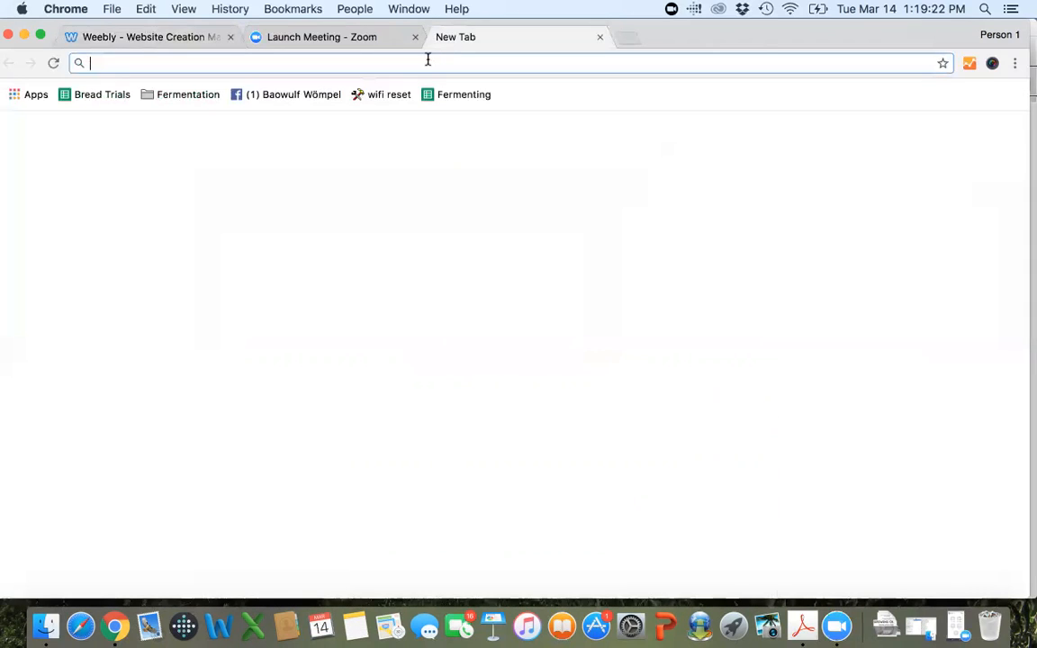
pyautogui.write('www.')
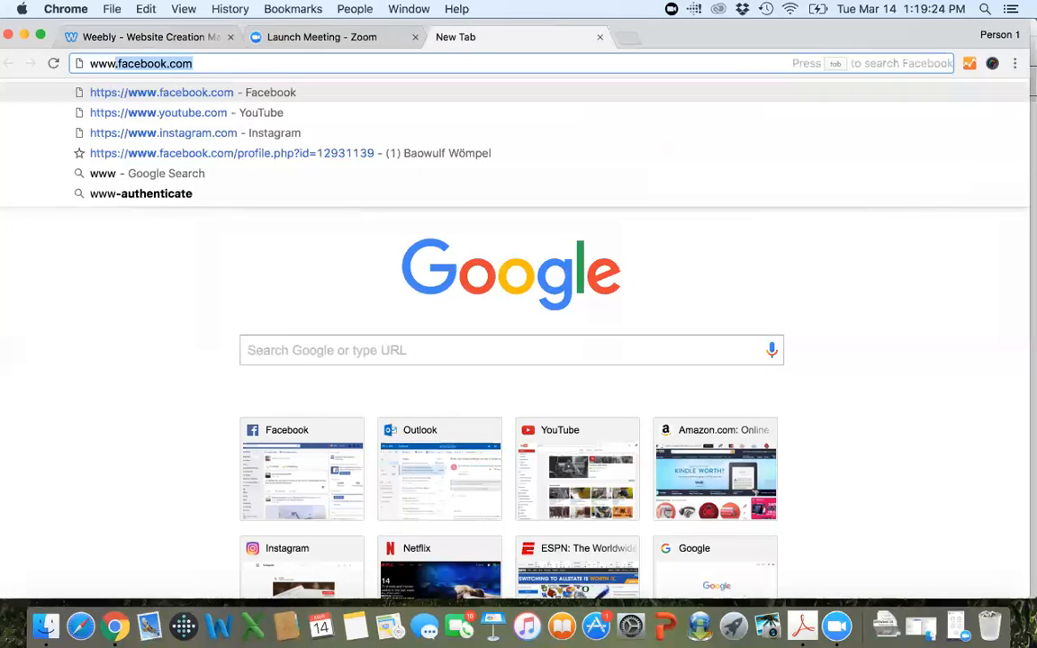
pyautogui.write('gocc')
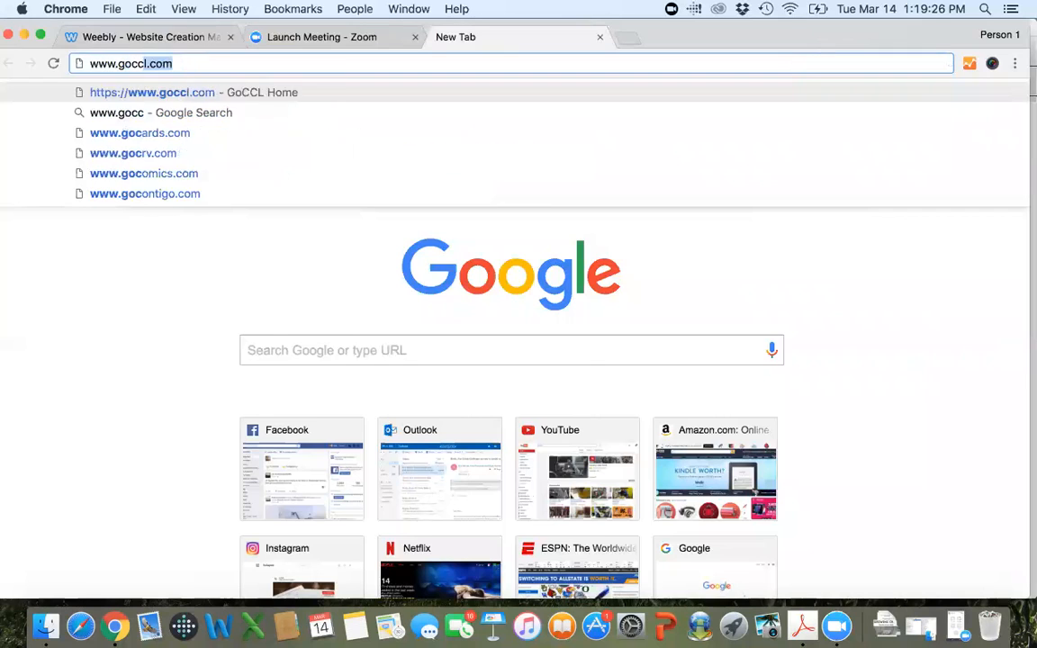
pyautogui.write('d.weebly')
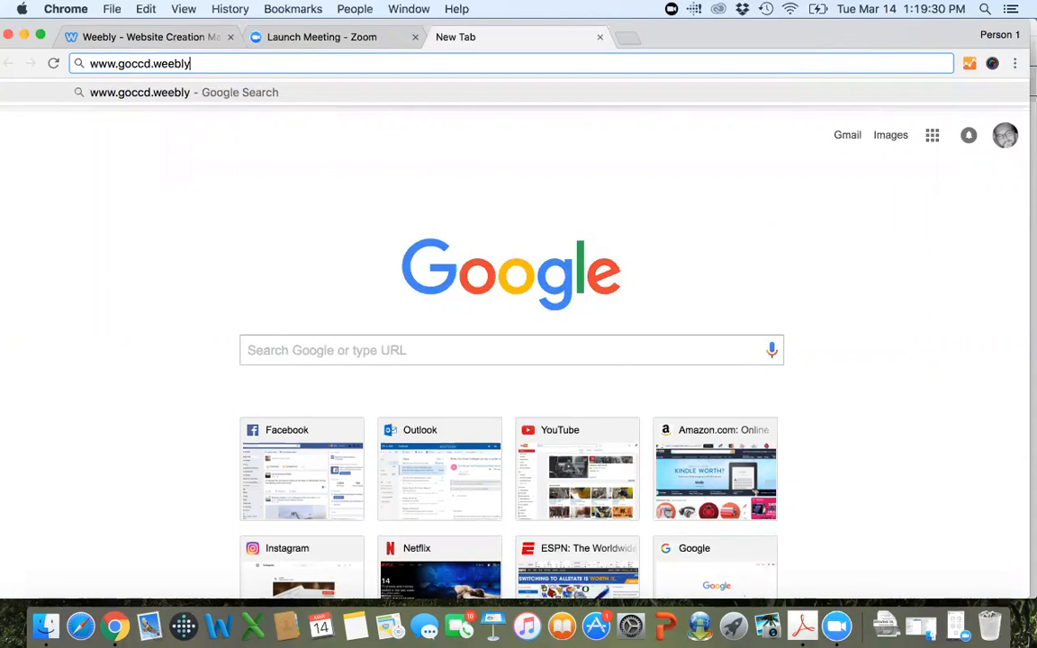
pyautogui.write('.com')
pyautogui.press('Return')
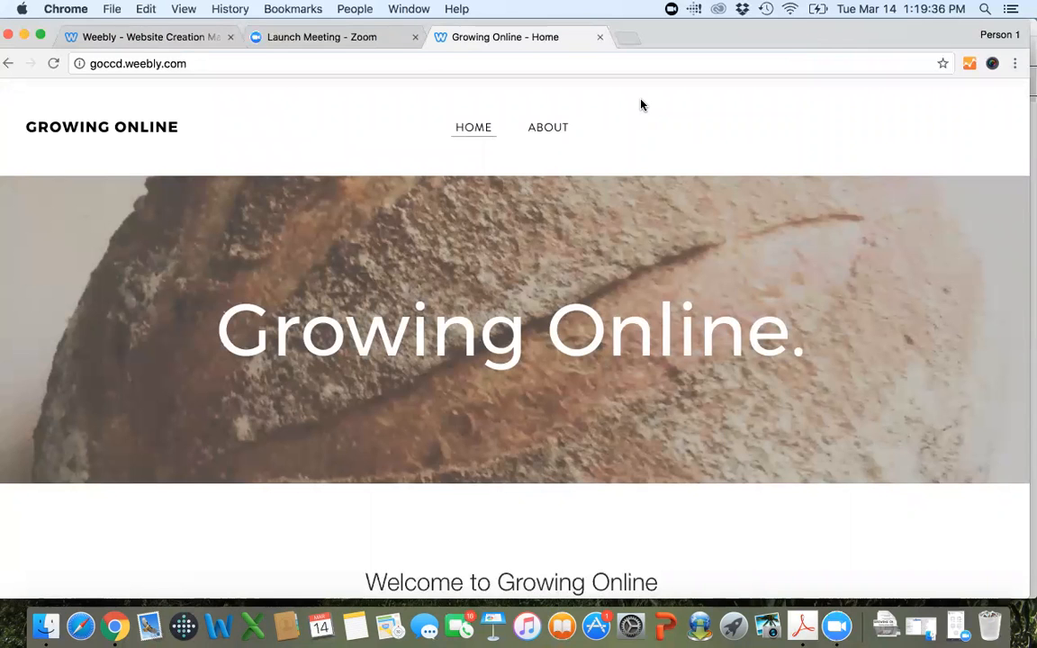
# Check the published home page's bread photos, opening and closing the enlarged lightbox view of the French bread photo.
pyautogui.scroll(-10, 640, 104)
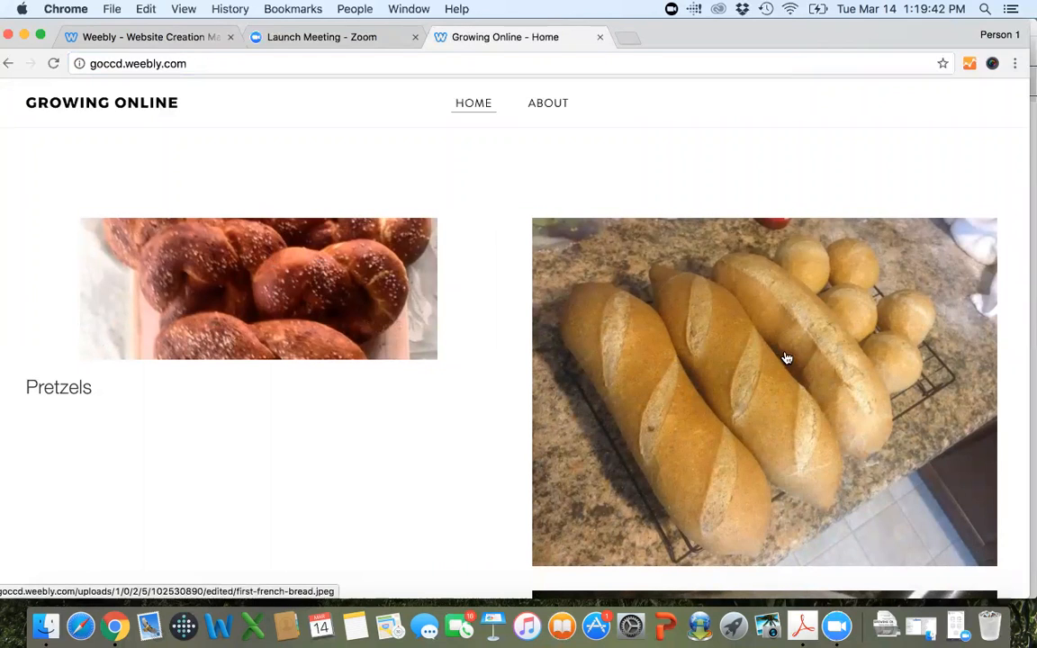
pyautogui.click(649, 273)
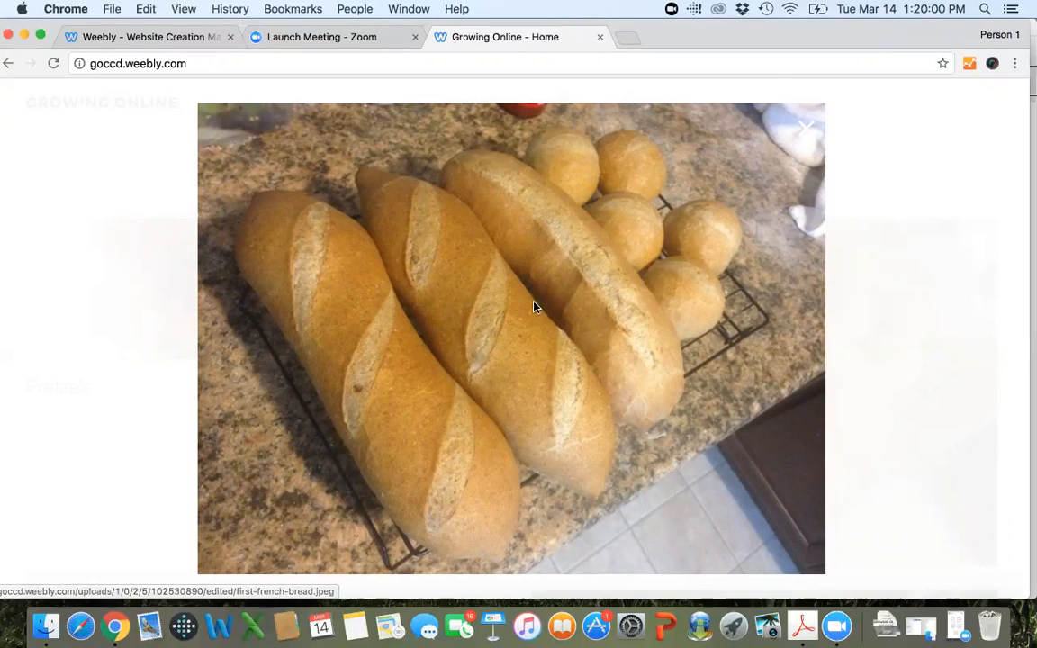
pyautogui.click(96, 286)
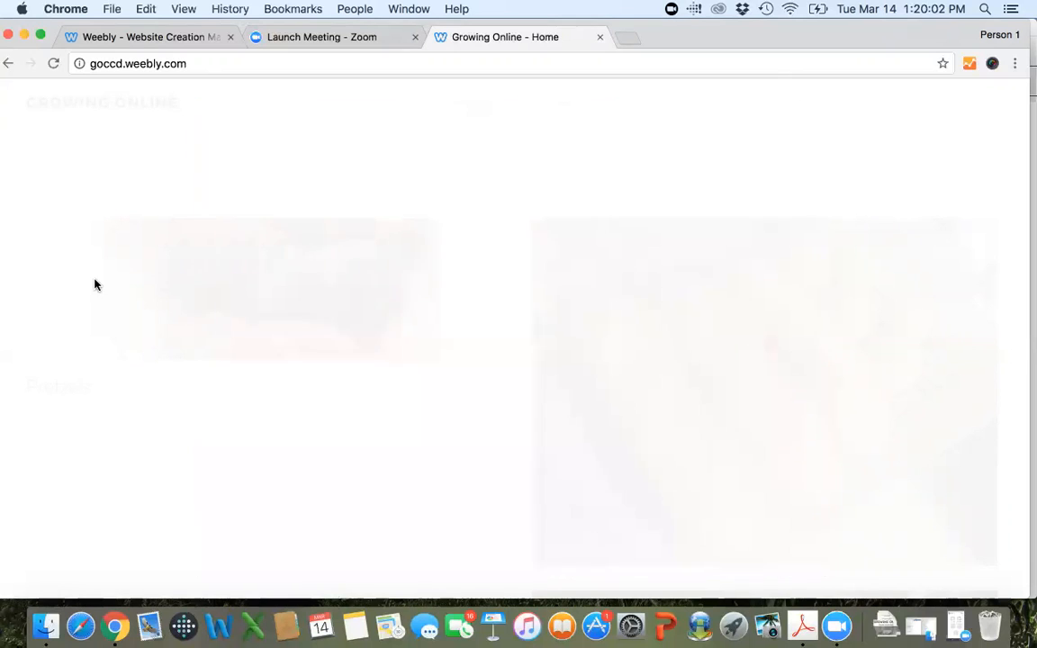
pyautogui.click(690, 401)
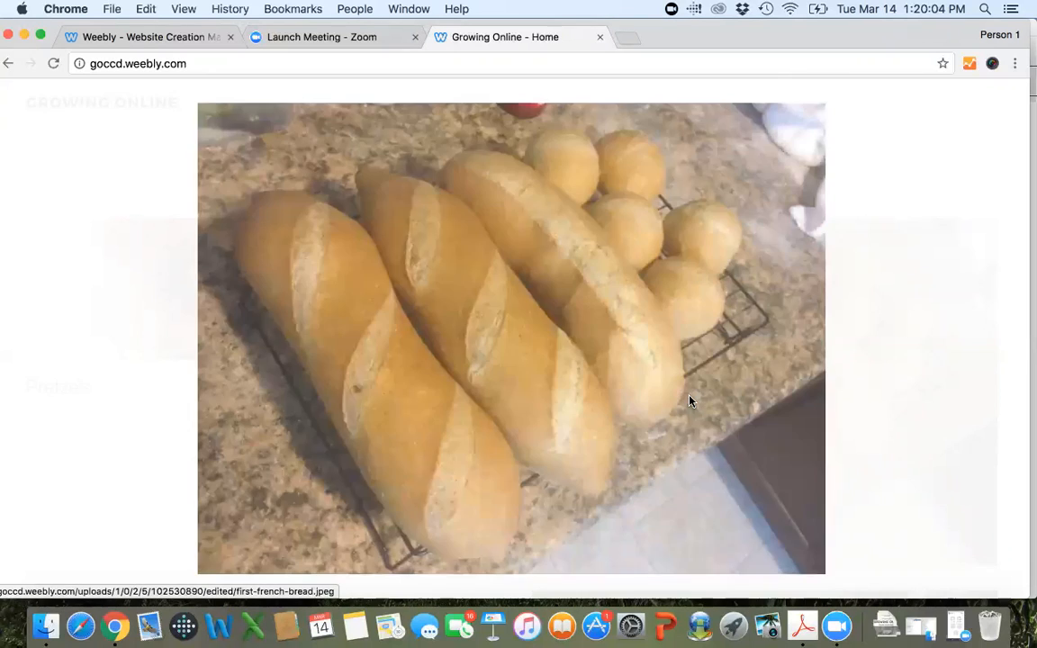
pyautogui.click(803, 136)
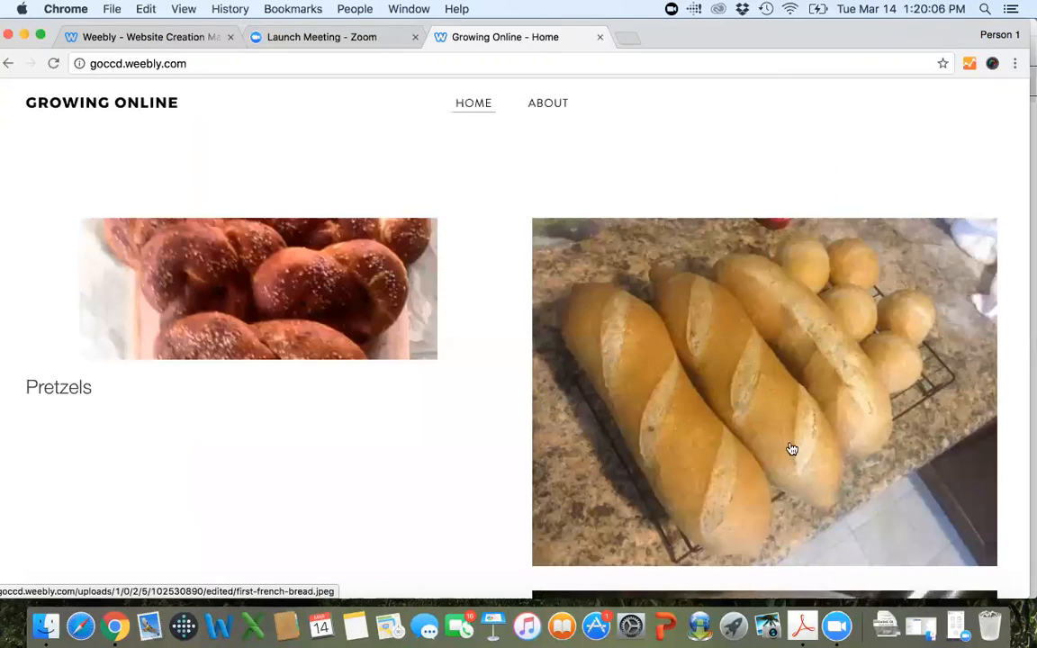
pyautogui.scroll(-5, 789, 446)
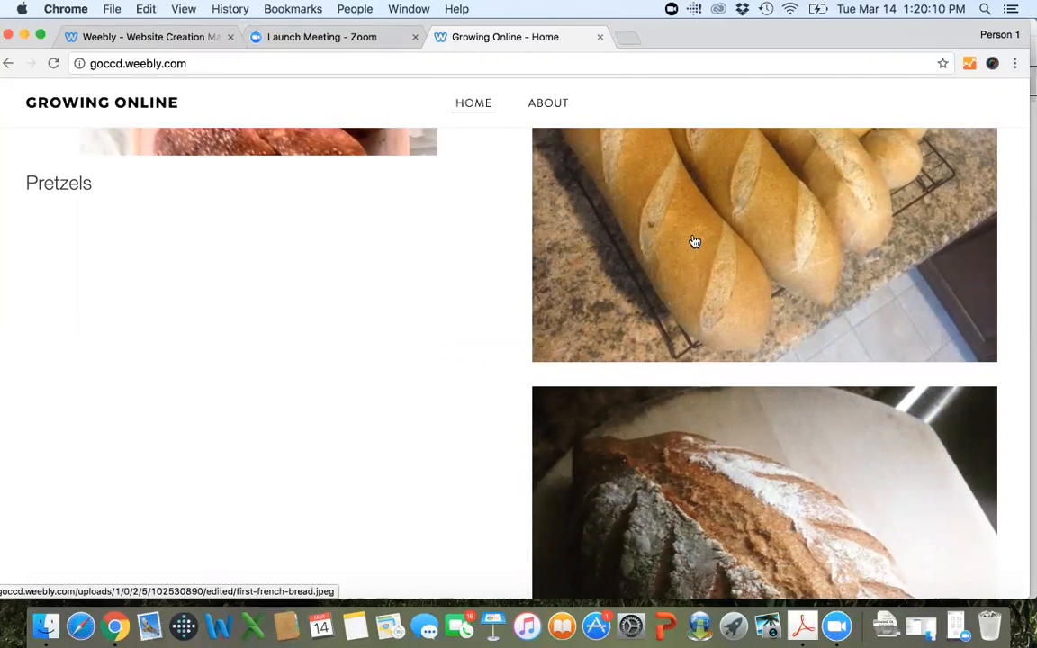
# Dismiss the Website Published dialog in the Weebly editor and return to the published Growing Online page.
pyautogui.click(113, 40)
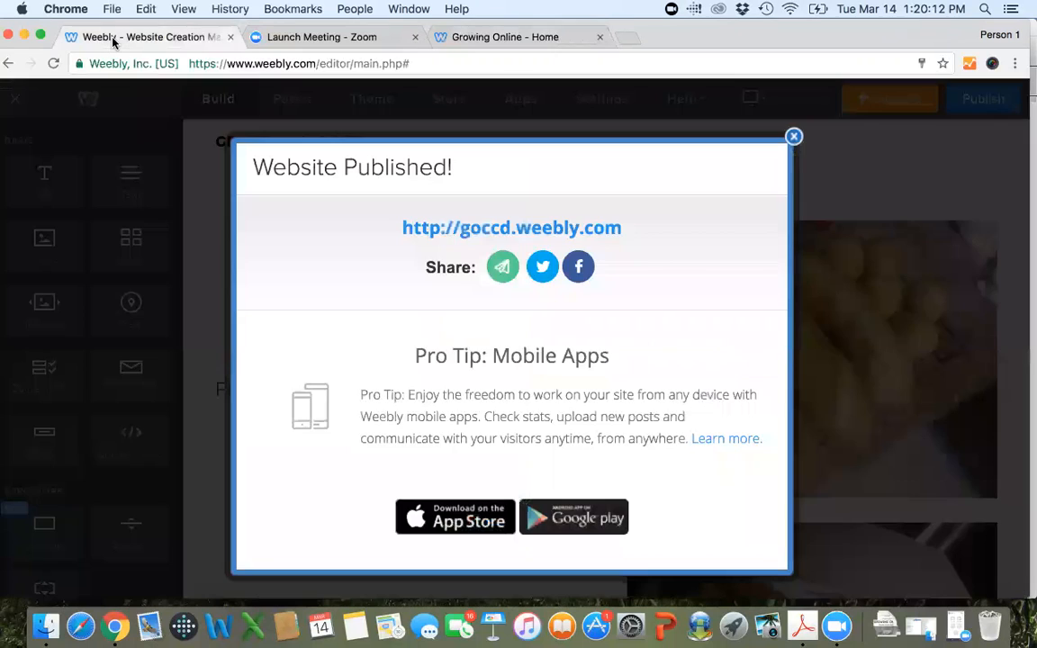
pyautogui.click(793, 138)
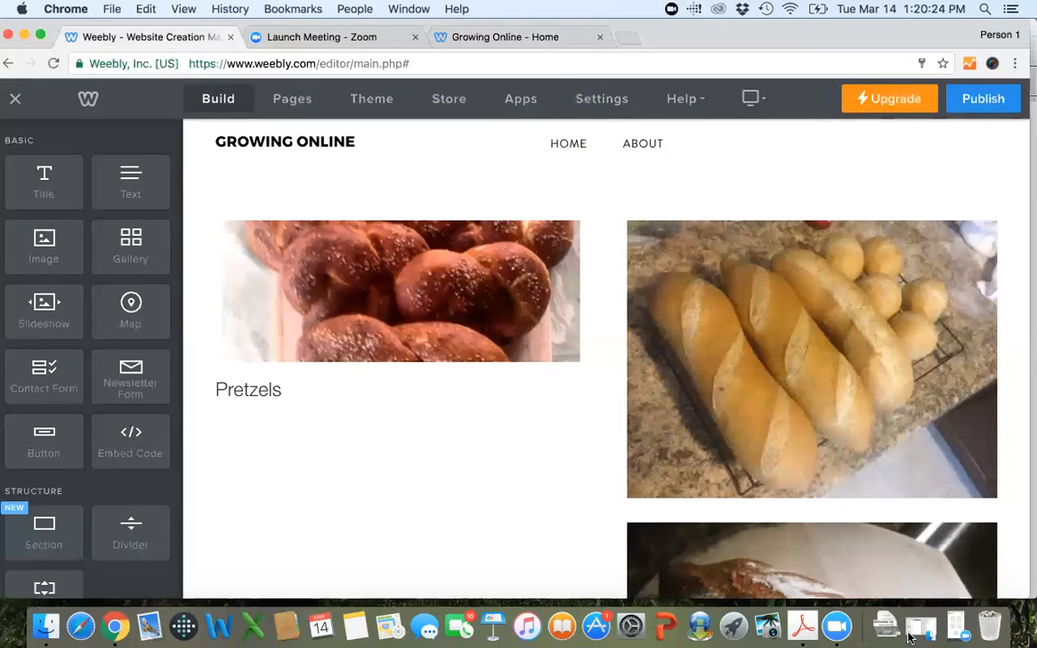
pyautogui.click(511, 36)
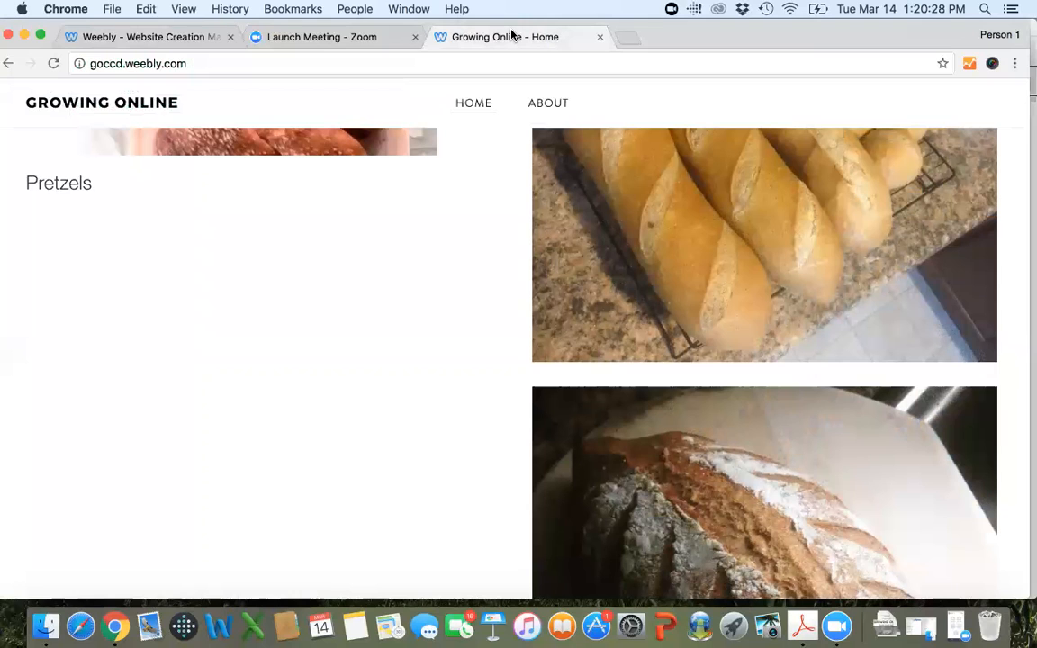
# Compare the bread photos on the published home page with the same photos in the Weebly editor.
pyautogui.scroll(3, 679, 288)
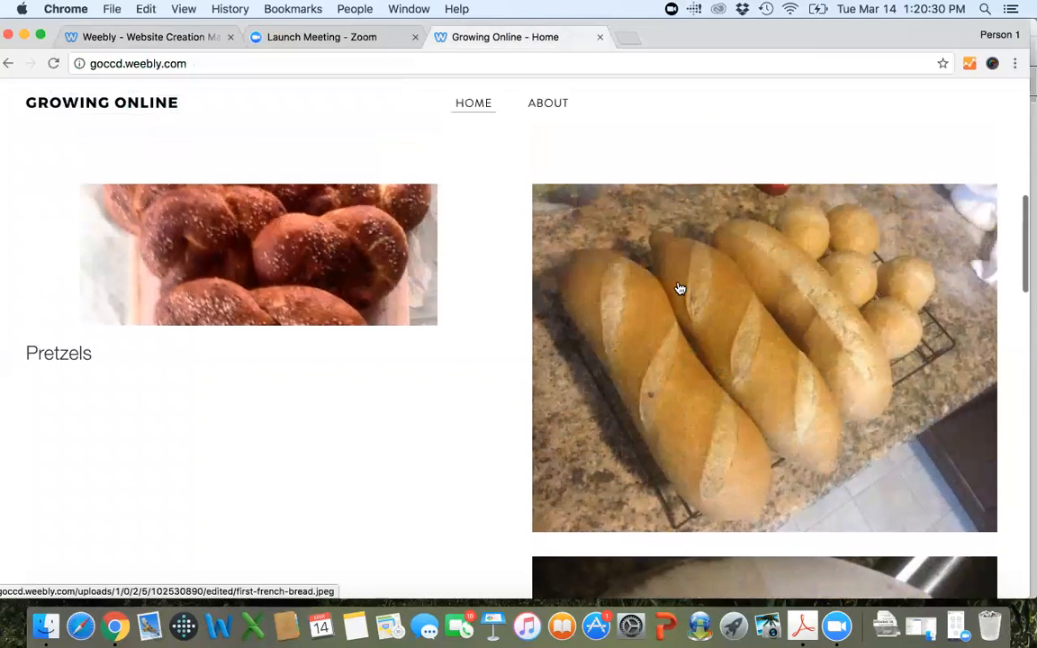
pyautogui.scroll(1, 720, 306)
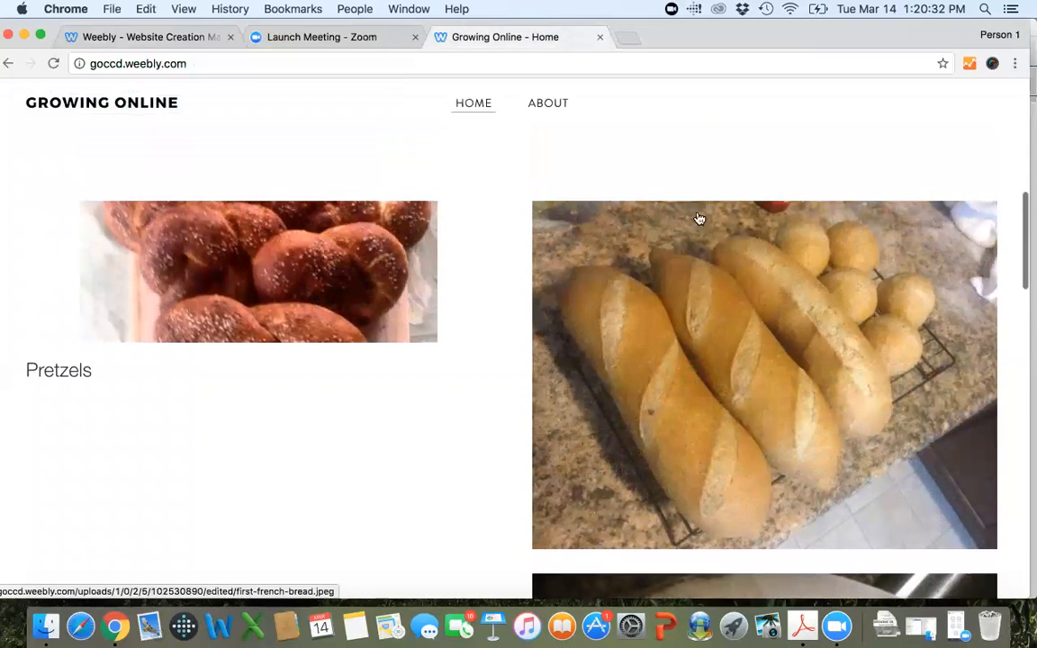
pyautogui.click(153, 39)
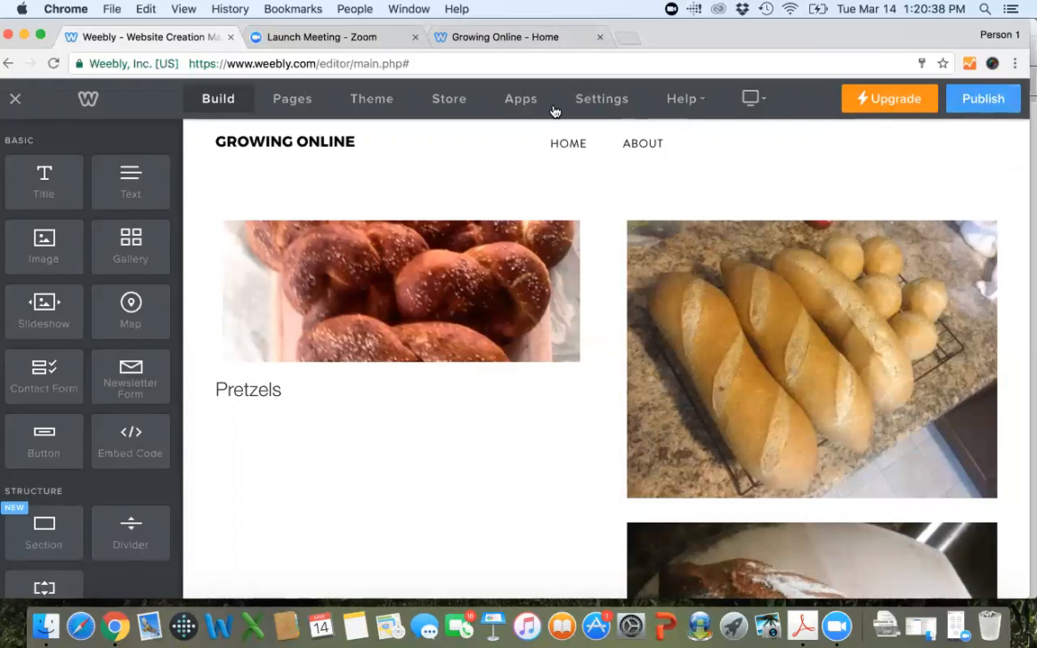
pyautogui.click(468, 32)
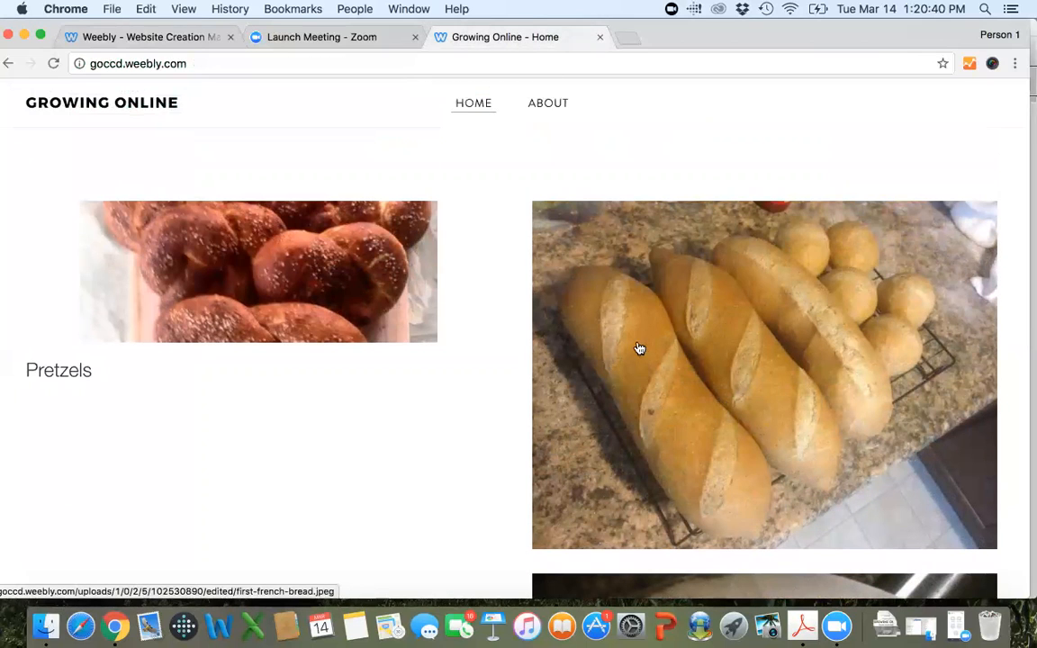
# In the Weebly editor, link the flour-dusted, slashed loaf image on the home page to the Products standard page.
pyautogui.click(150, 42)
pyautogui.scroll(-5, 729, 364)
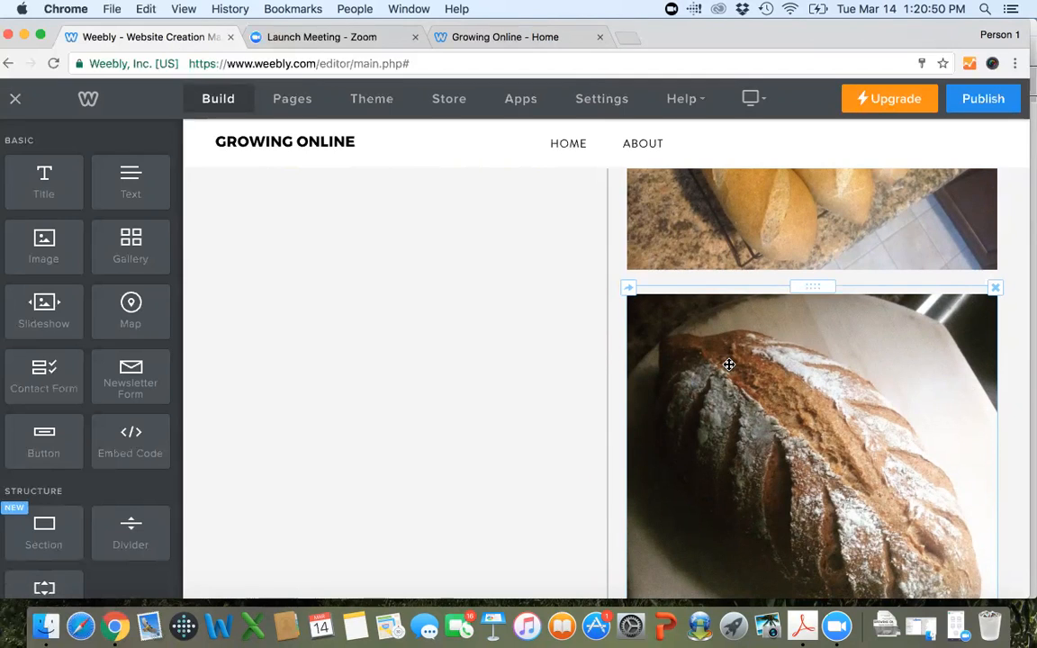
pyautogui.scroll(-2, 742, 363)
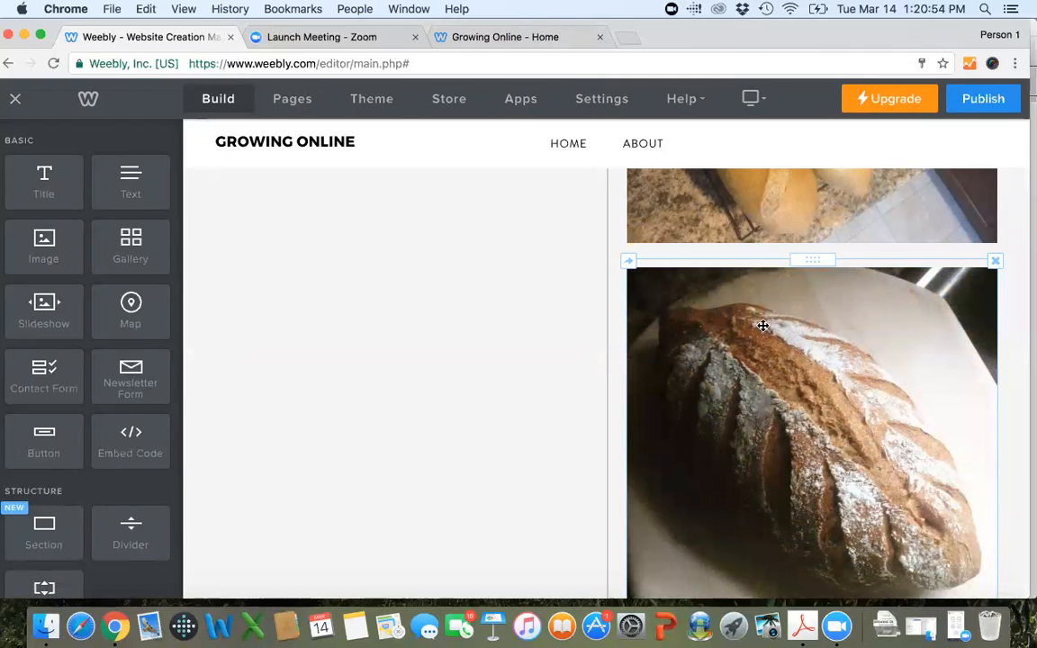
pyautogui.scroll(-2, 763, 325)
pyautogui.click(754, 326)
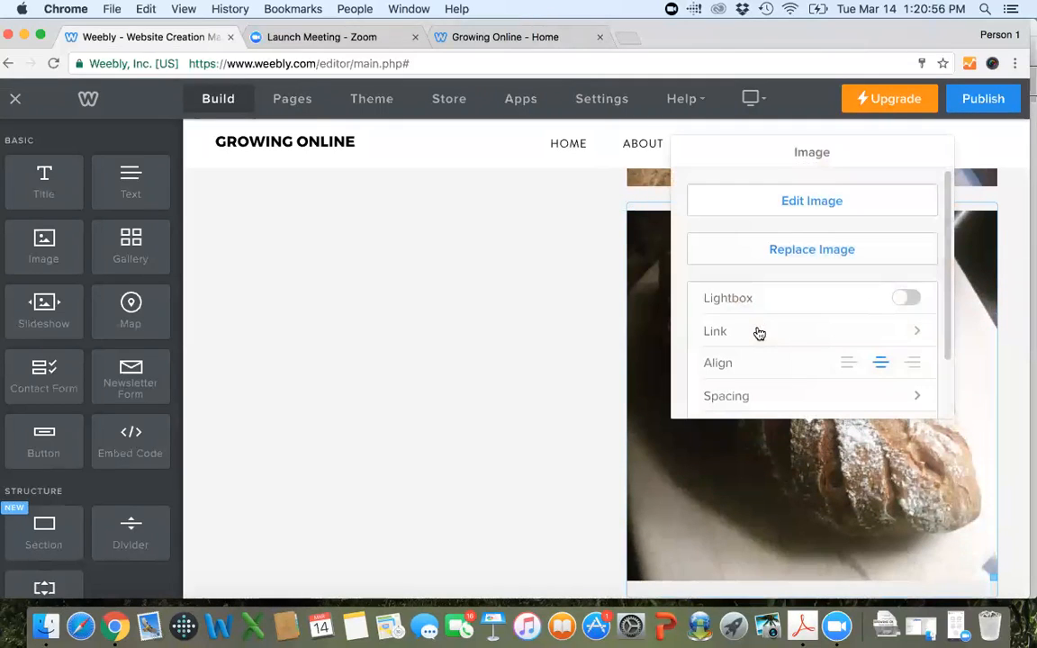
pyautogui.scroll(-2, 769, 304)
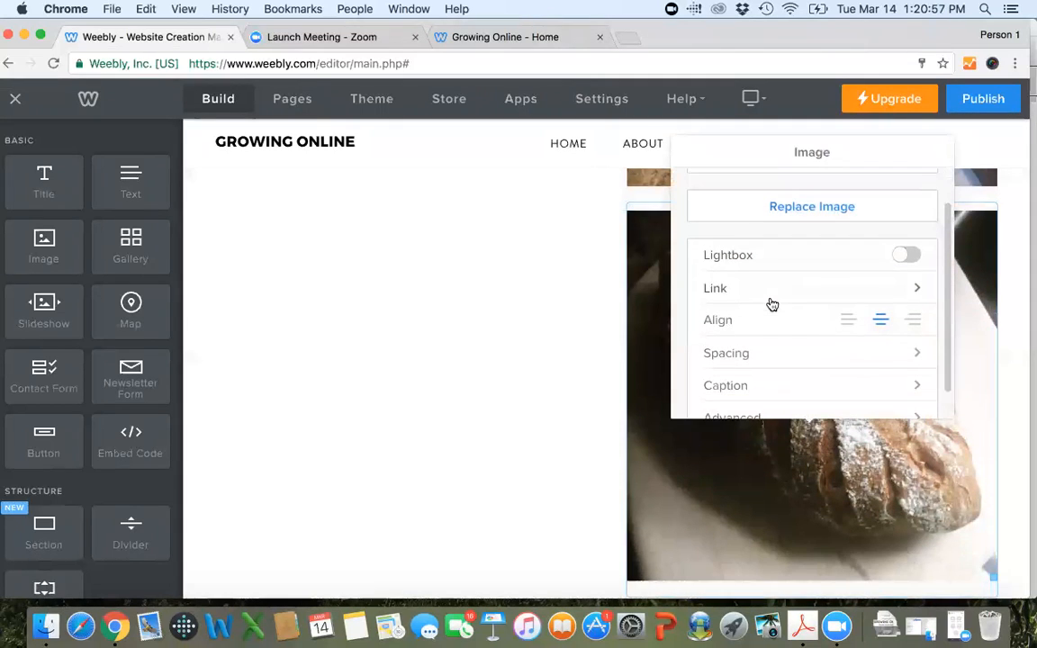
pyautogui.click(846, 289)
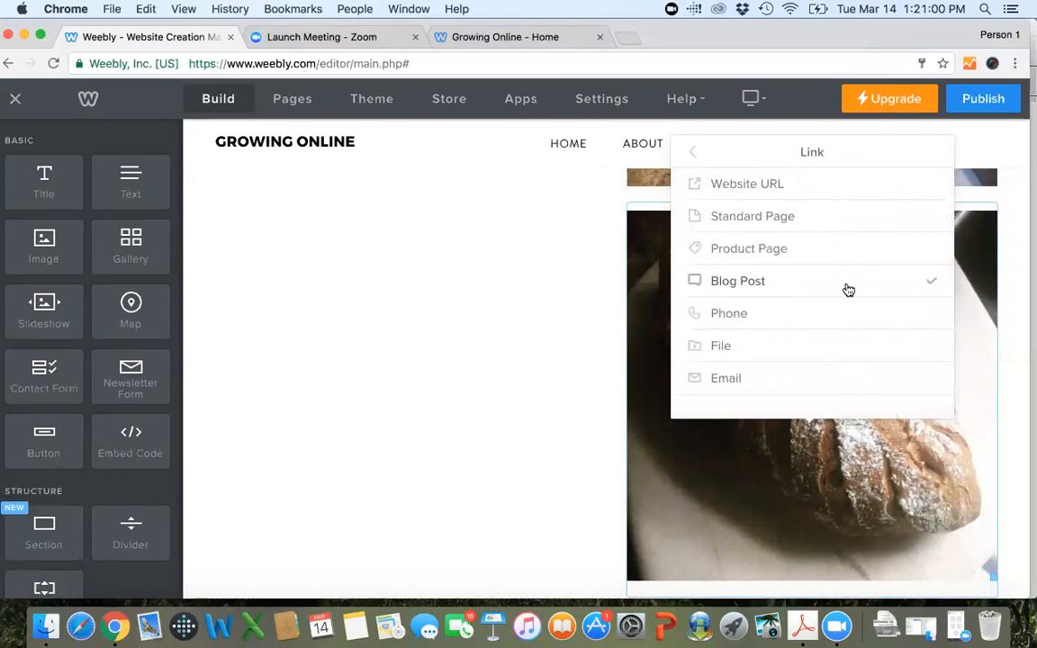
pyautogui.click(785, 216)
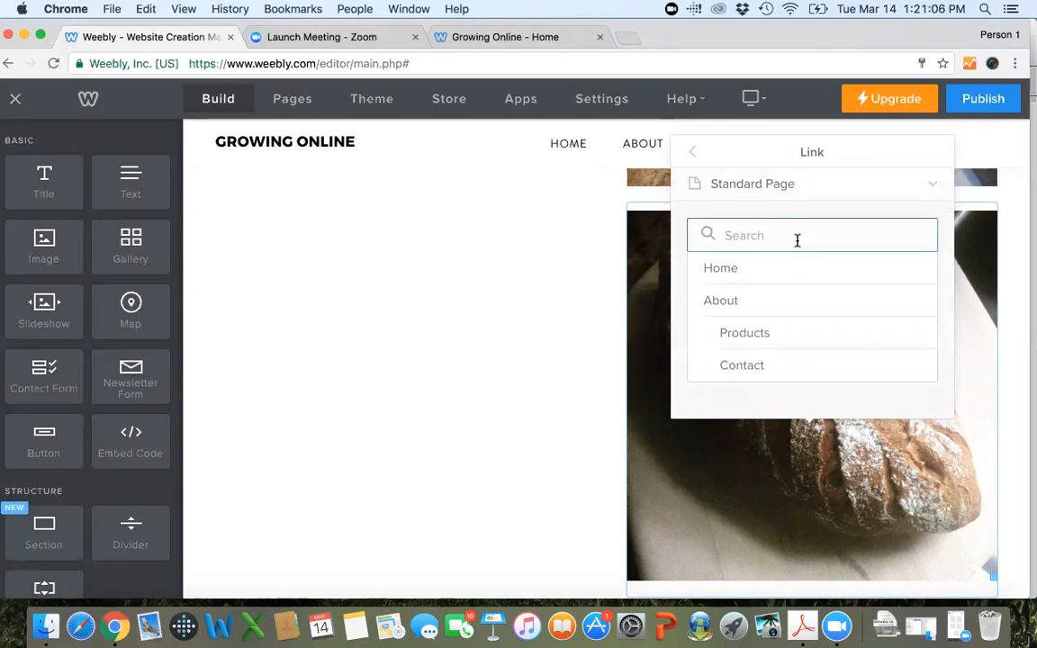
pyautogui.scroll(-3, 806, 302)
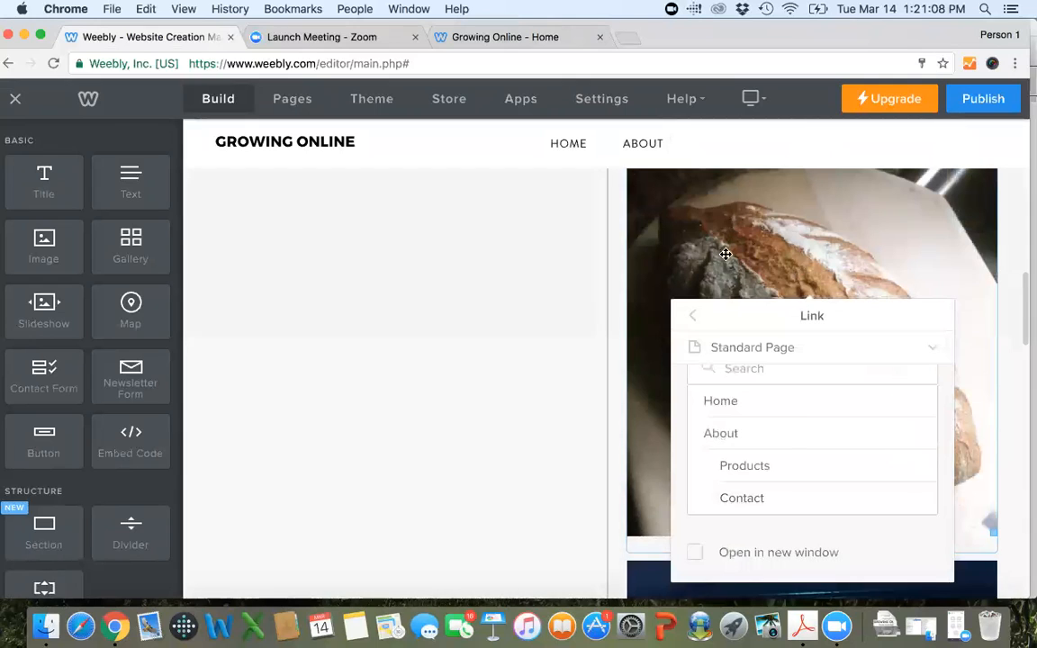
pyautogui.click(752, 470)
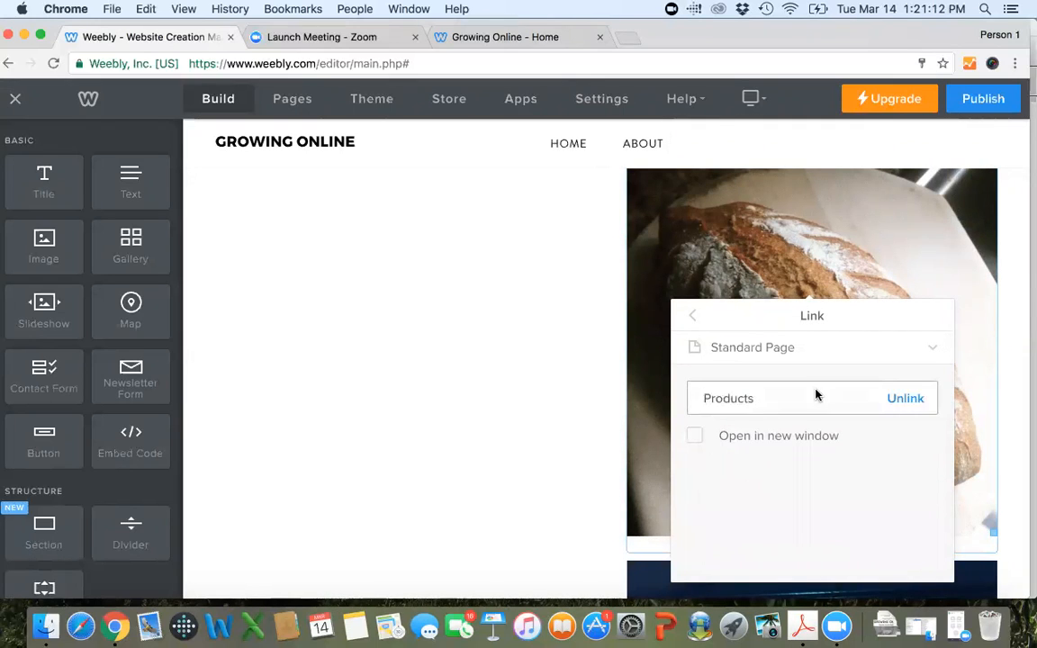
pyautogui.click(692, 315)
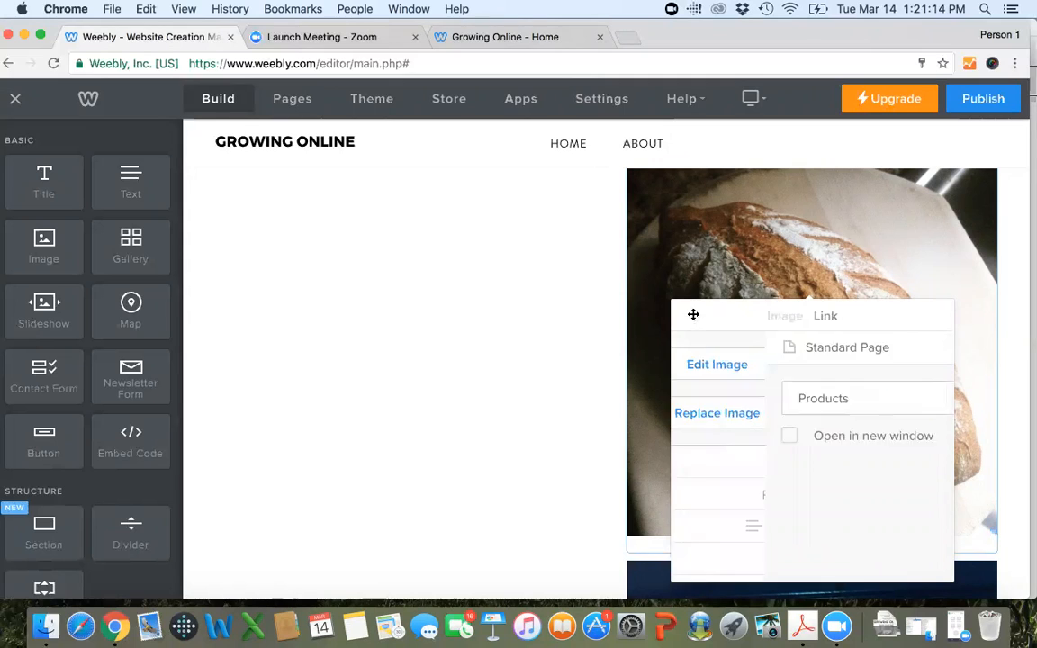
# Add the caption "My first attempt at a different slashing technique." to the slashed loaf image and move its settings aside to view it.
pyautogui.scroll(-3, 795, 407)
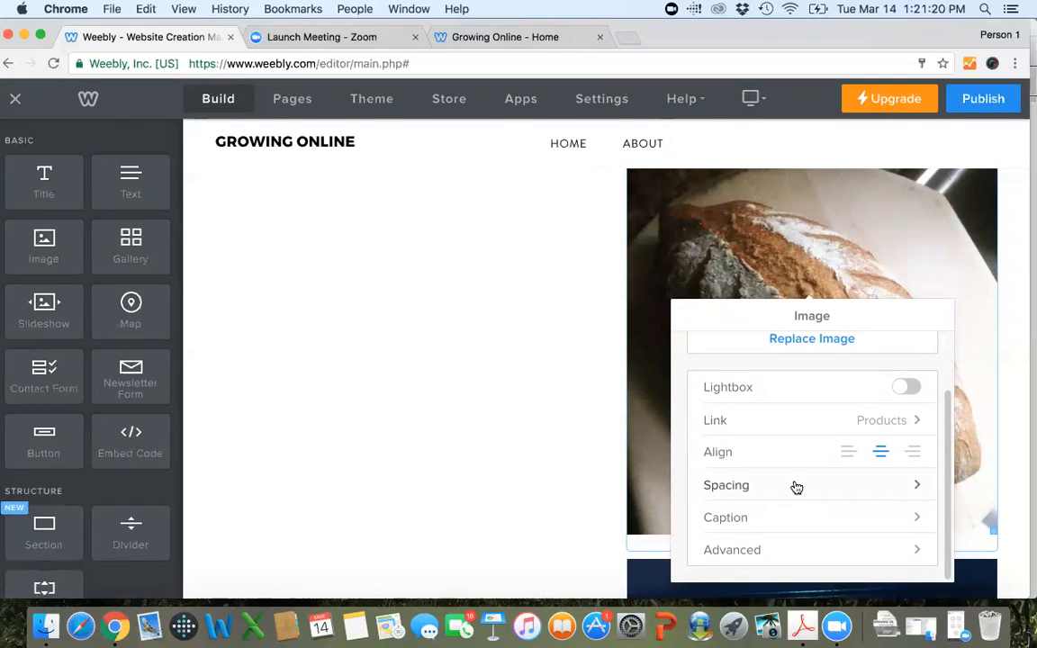
pyautogui.click(837, 521)
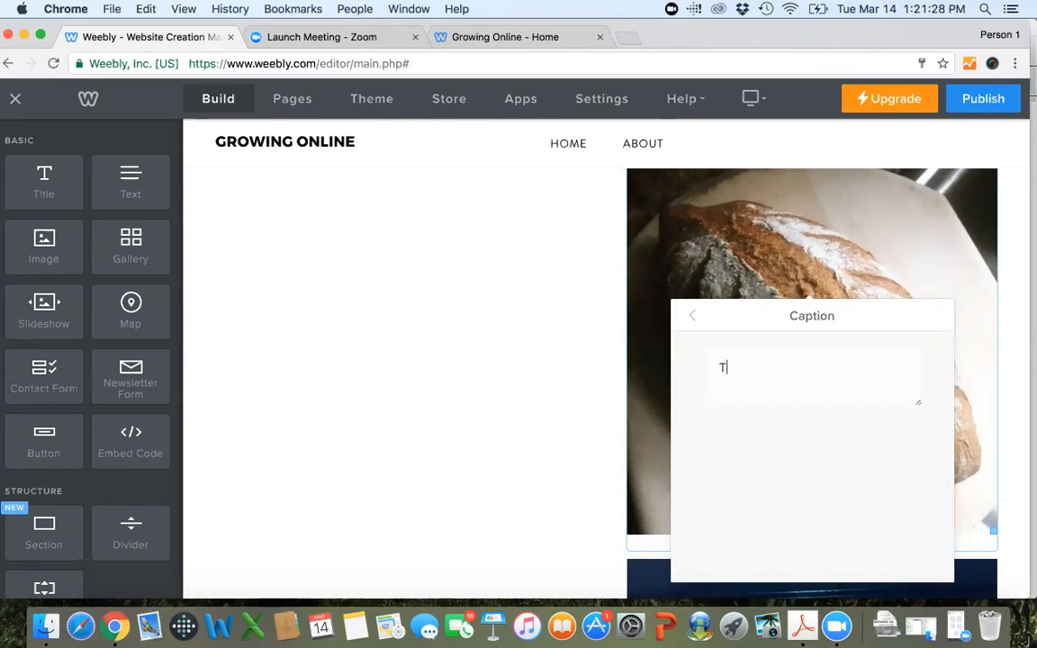
pyautogui.write('My first attempt')
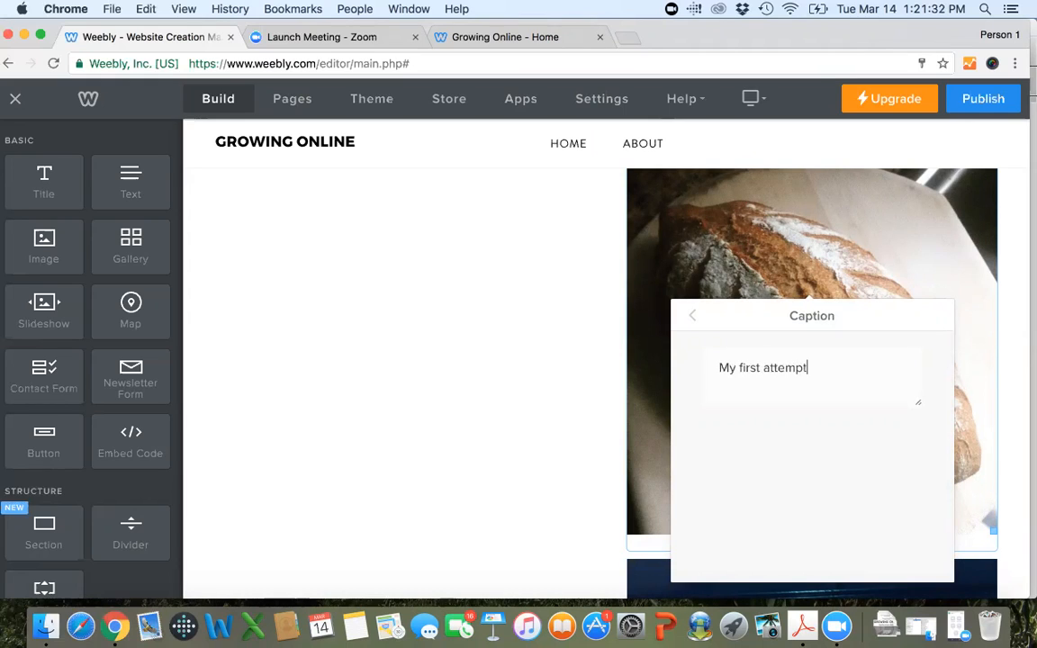
pyautogui.write(' at a different slashing d')
pyautogui.press('BackSpace')
pyautogui.write('te')
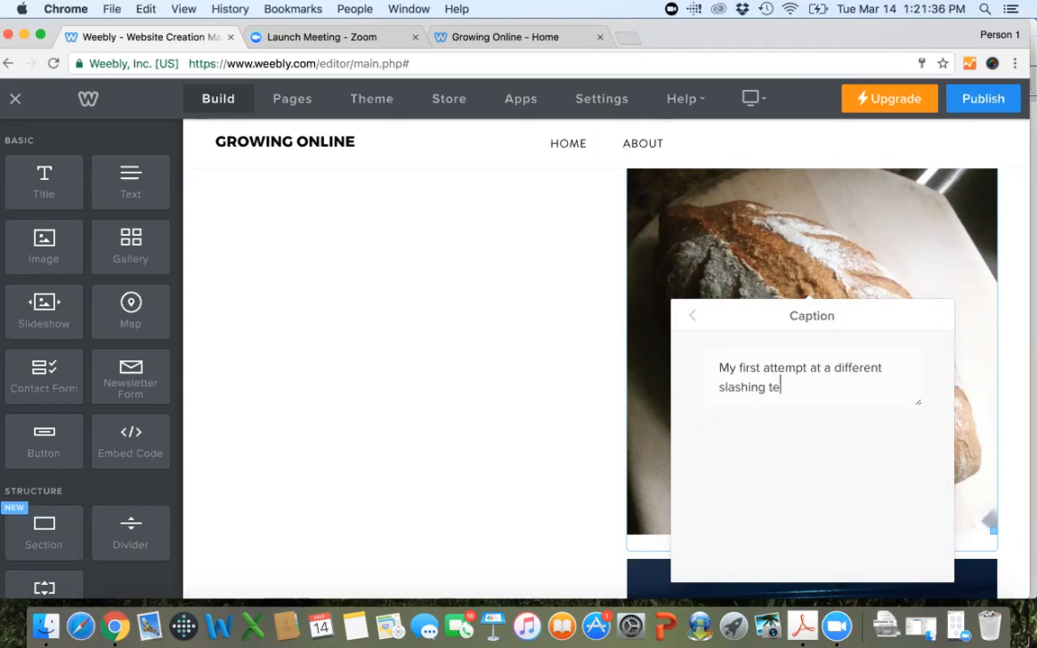
pyautogui.write('chnique.')
pyautogui.click(692, 315)
pyautogui.moveTo(786, 321); pyautogui.dragTo(396, 241)
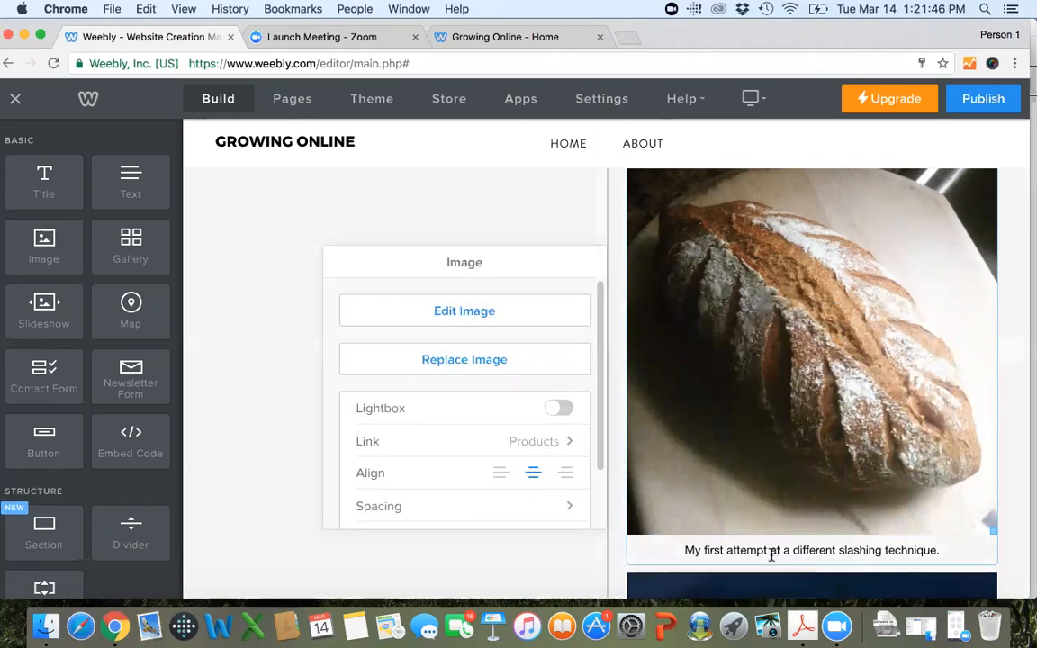
# Review the slashed loaf image's advanced, caption and spacing settings.
pyautogui.scroll(-2, 542, 393)
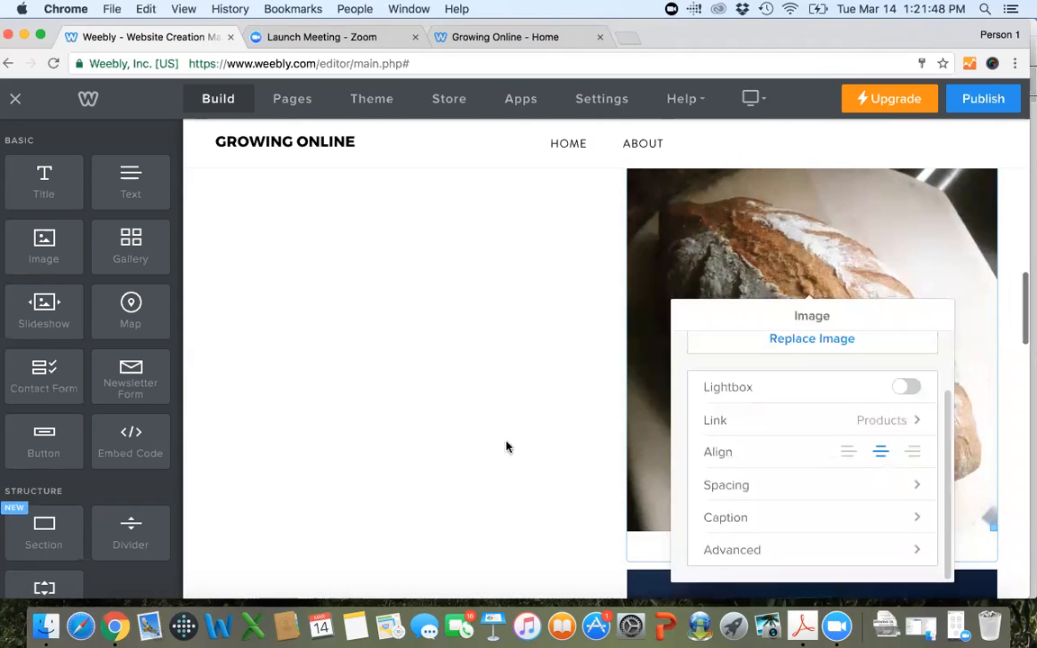
pyautogui.click(798, 551)
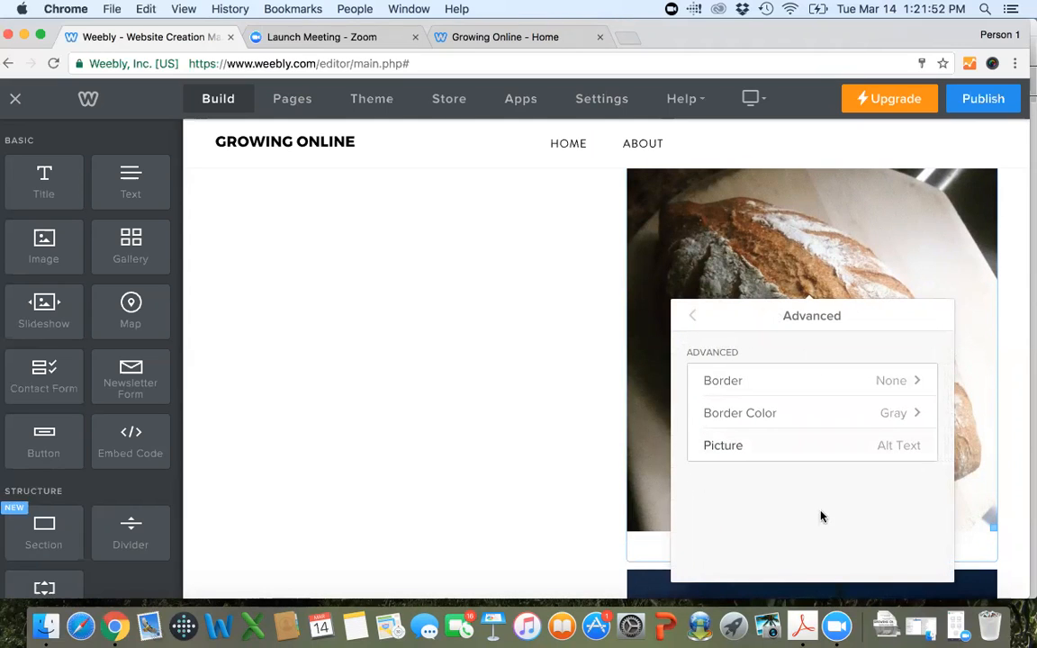
pyautogui.click(692, 315)
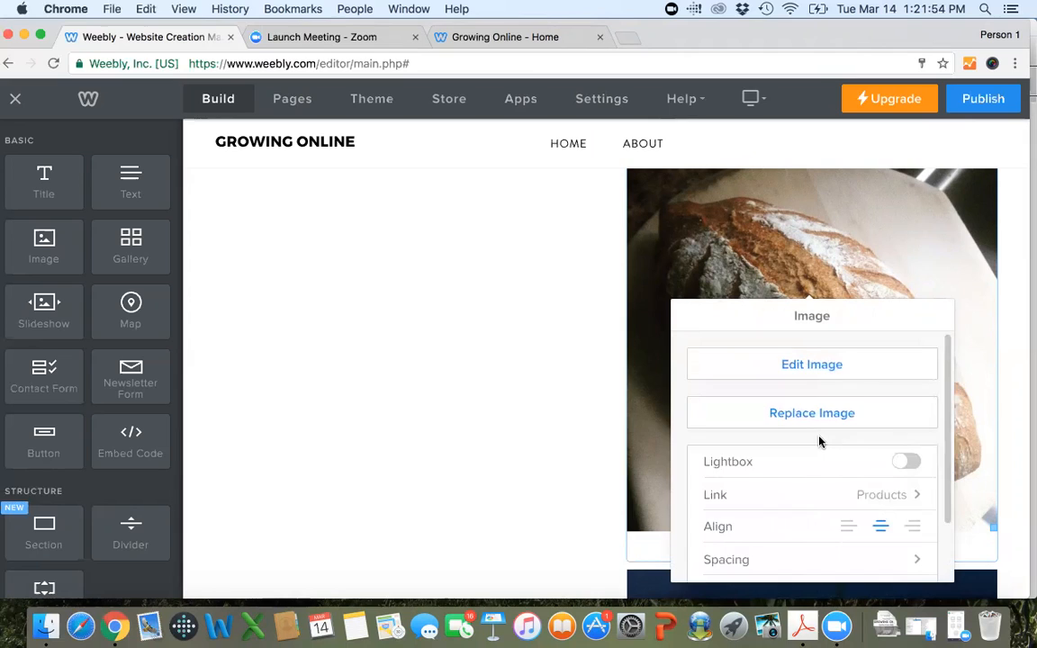
pyautogui.scroll(-2, 819, 441)
pyautogui.click(838, 519)
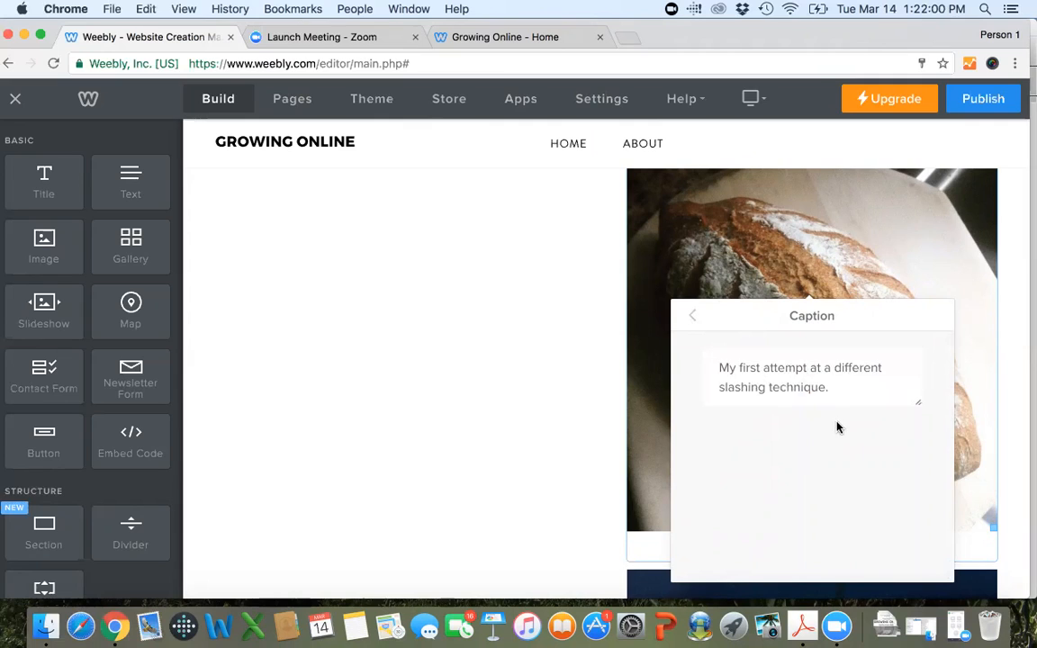
pyautogui.click(692, 317)
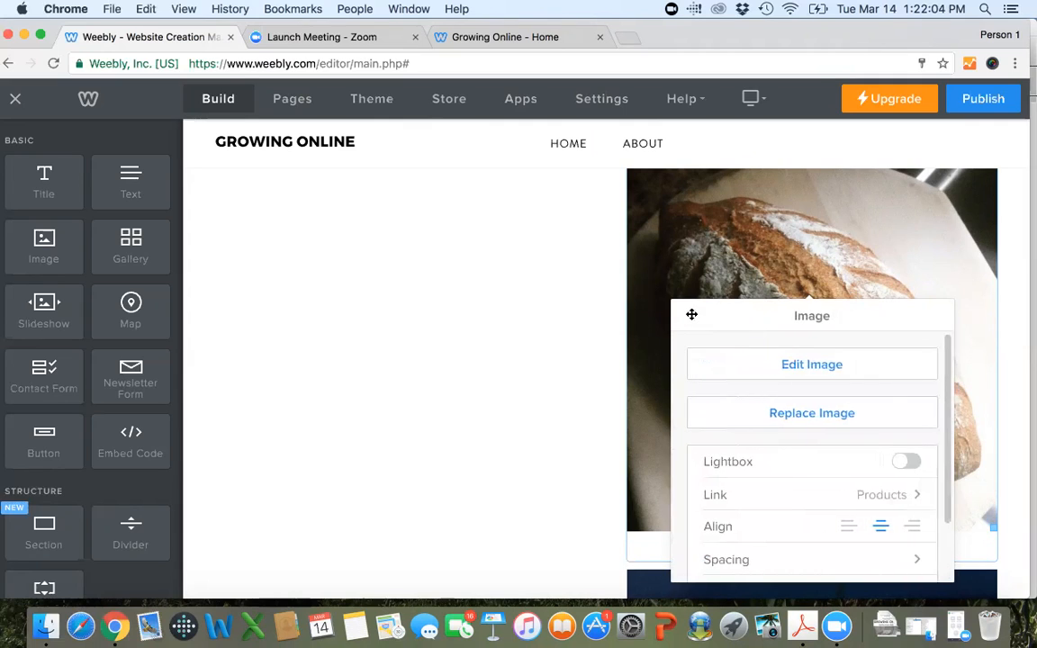
pyautogui.scroll(-2, 792, 406)
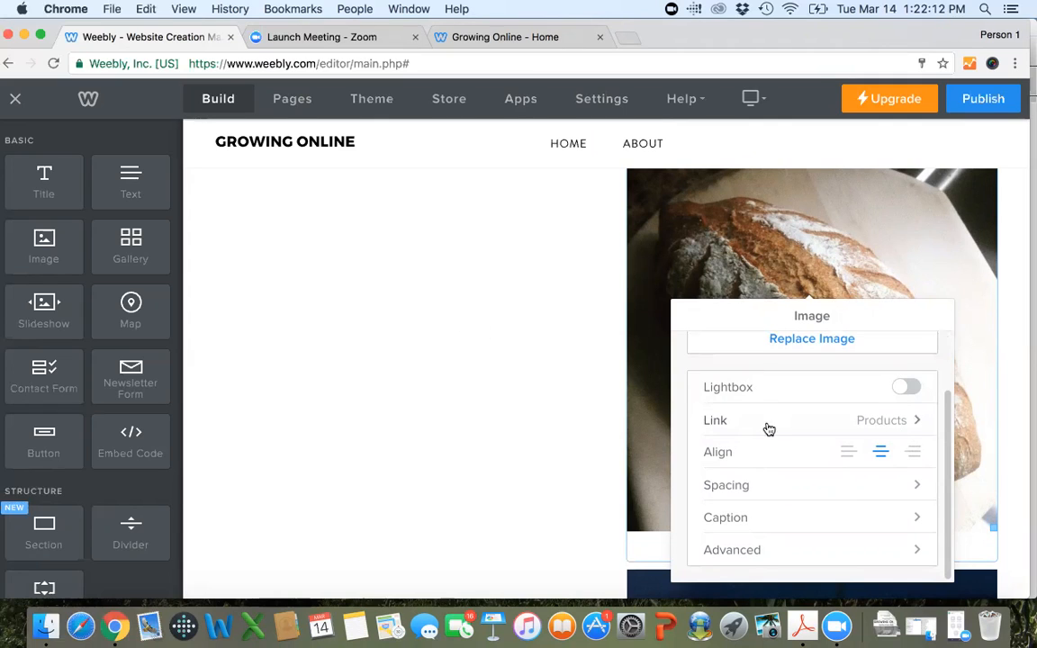
pyautogui.click(793, 485)
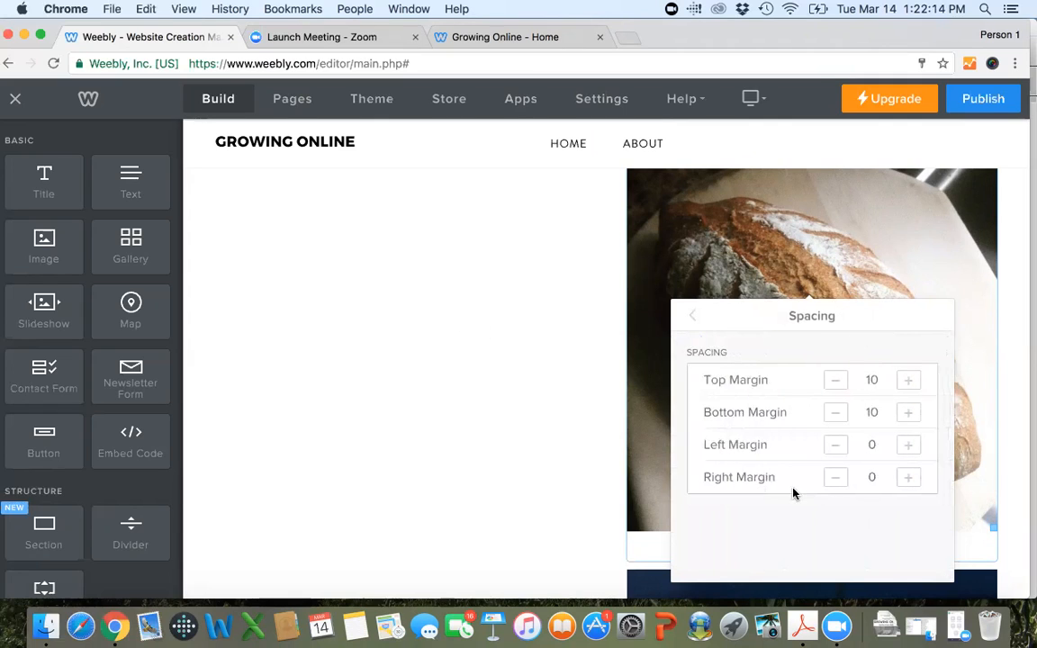
pyautogui.click(692, 315)
pyautogui.scroll(-2, 837, 473)
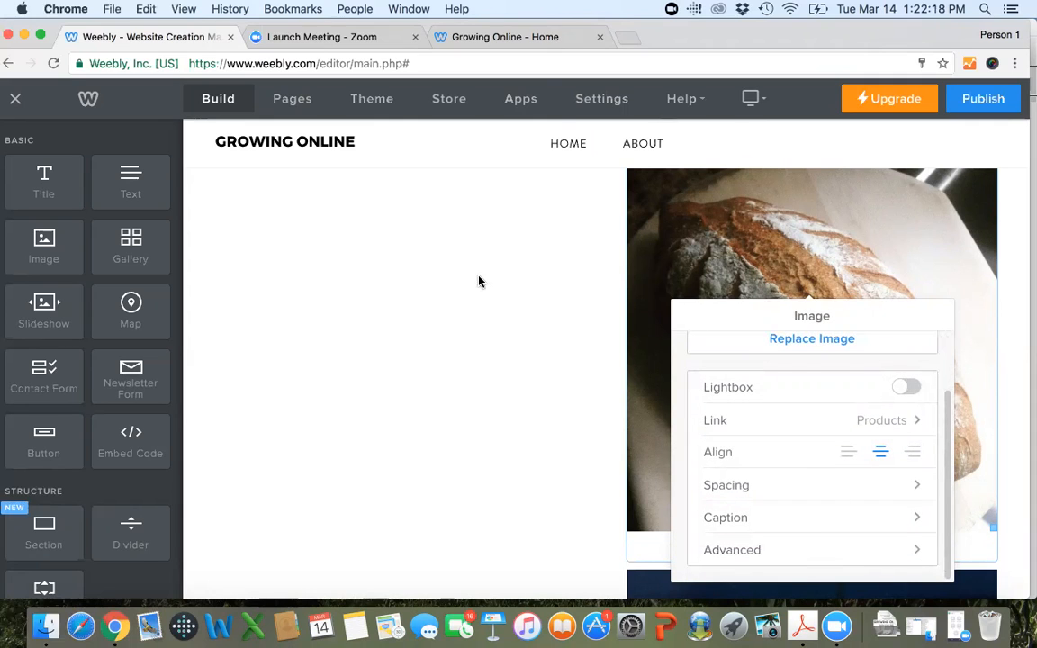
# Check the slashed loaf photo on the live page, and republish the site from the Weebly editor.
pyautogui.click(509, 37)
pyautogui.scroll(-10, 743, 286)
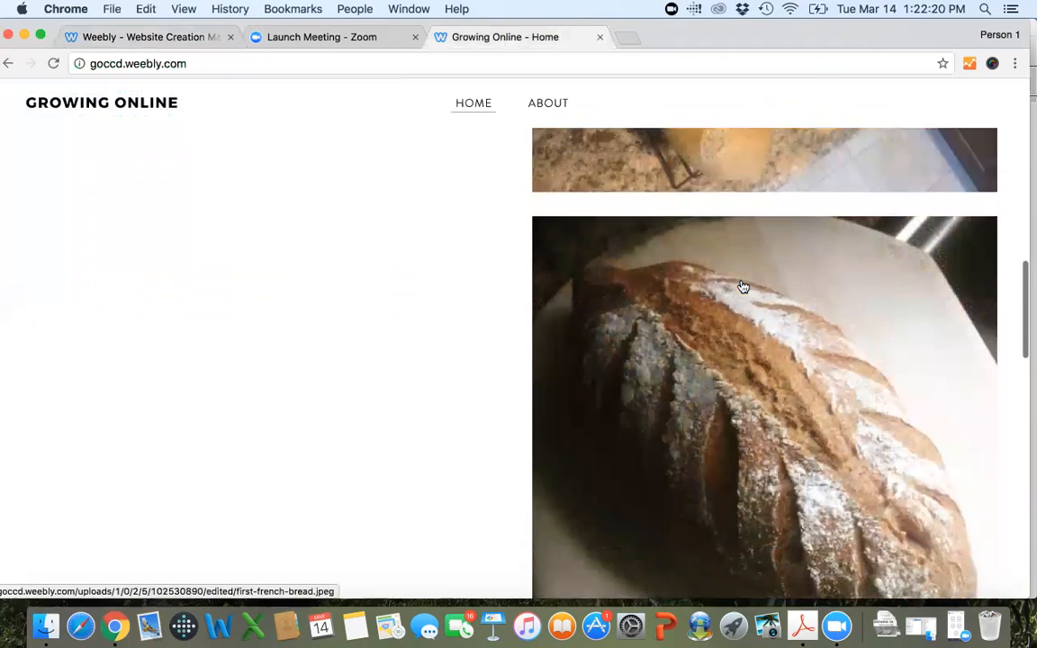
pyautogui.scroll(3, 740, 261)
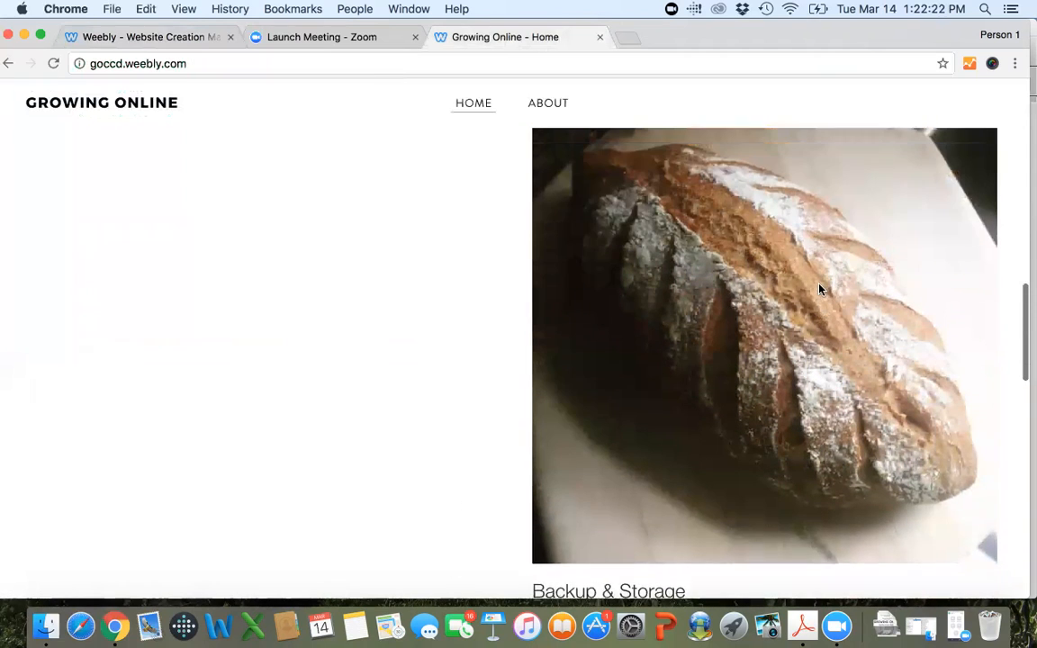
pyautogui.click(116, 37)
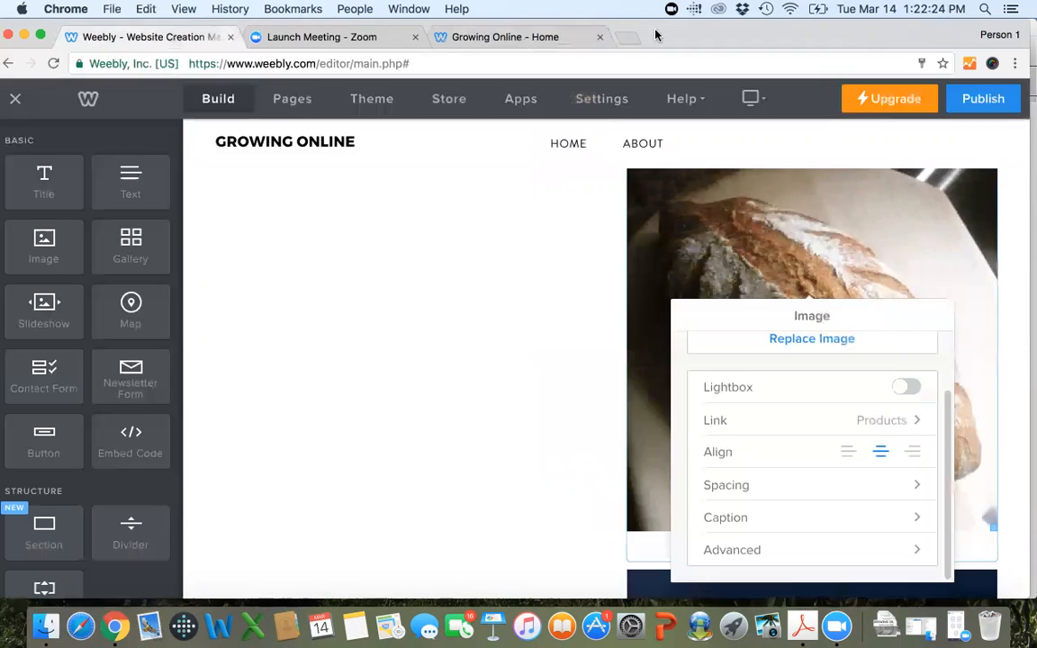
pyautogui.click(987, 106)
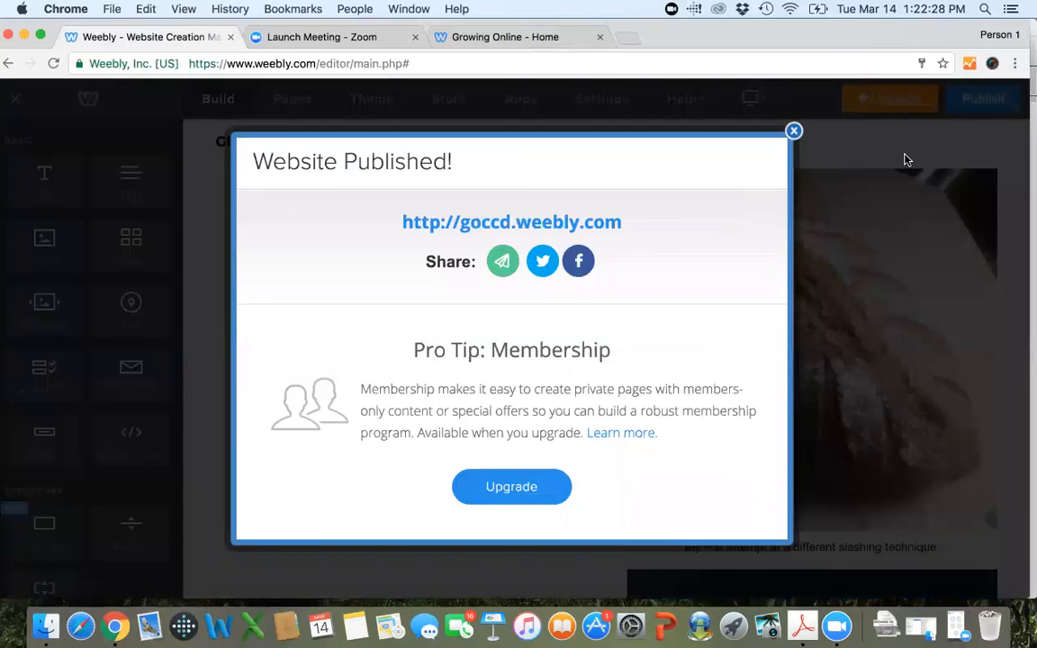
# Return to the published Growing Online home page and reload it to check the updated loaf image.
pyautogui.click(512, 38)
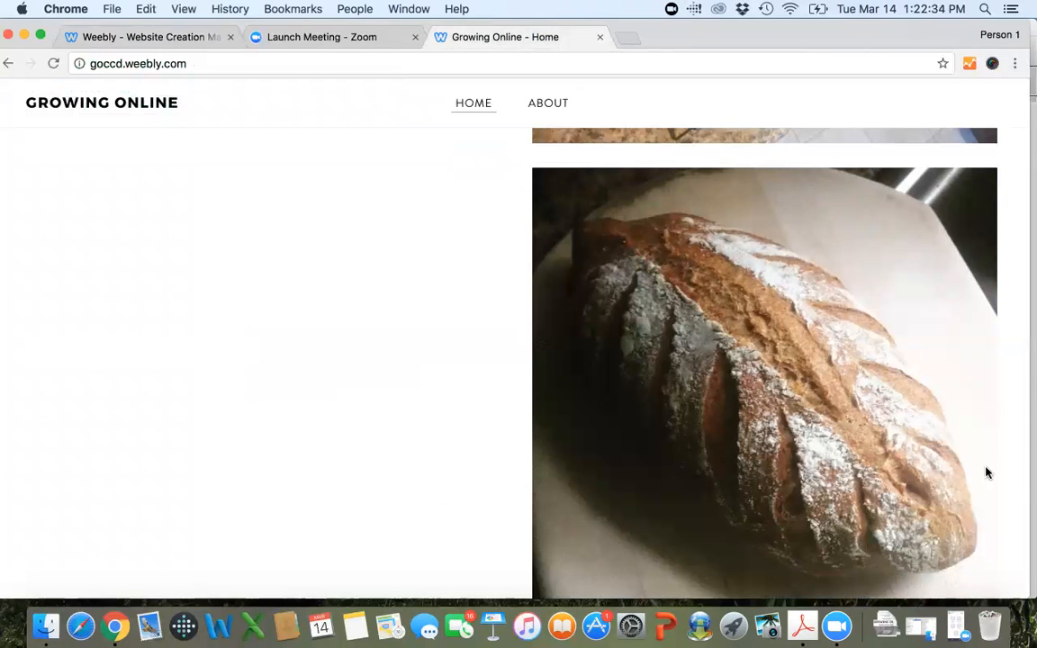
pyautogui.hotkey('ctrl', 'Up')
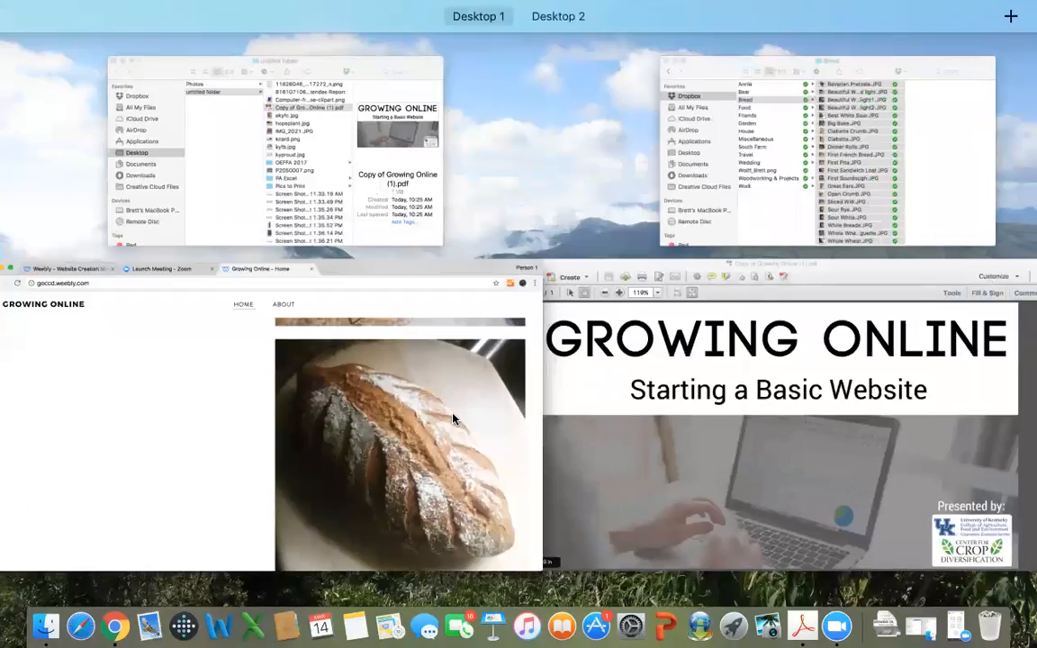
pyautogui.hotkey('ctrl', 'Up')
pyautogui.press('F11')
pyautogui.press('F11')
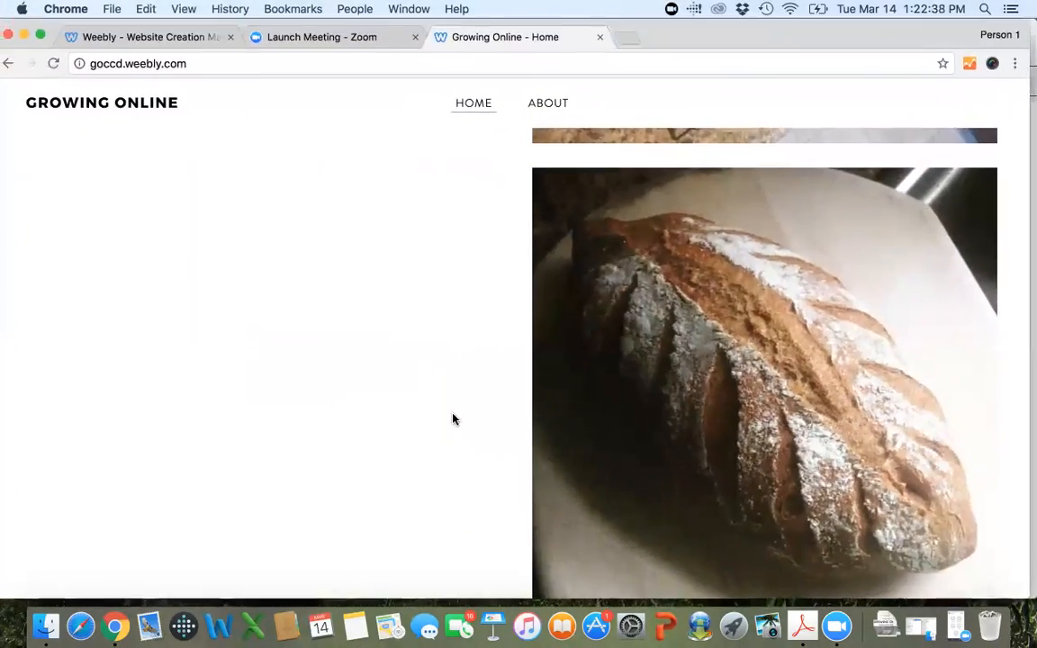
pyautogui.press('F11')
pyautogui.press('F11')
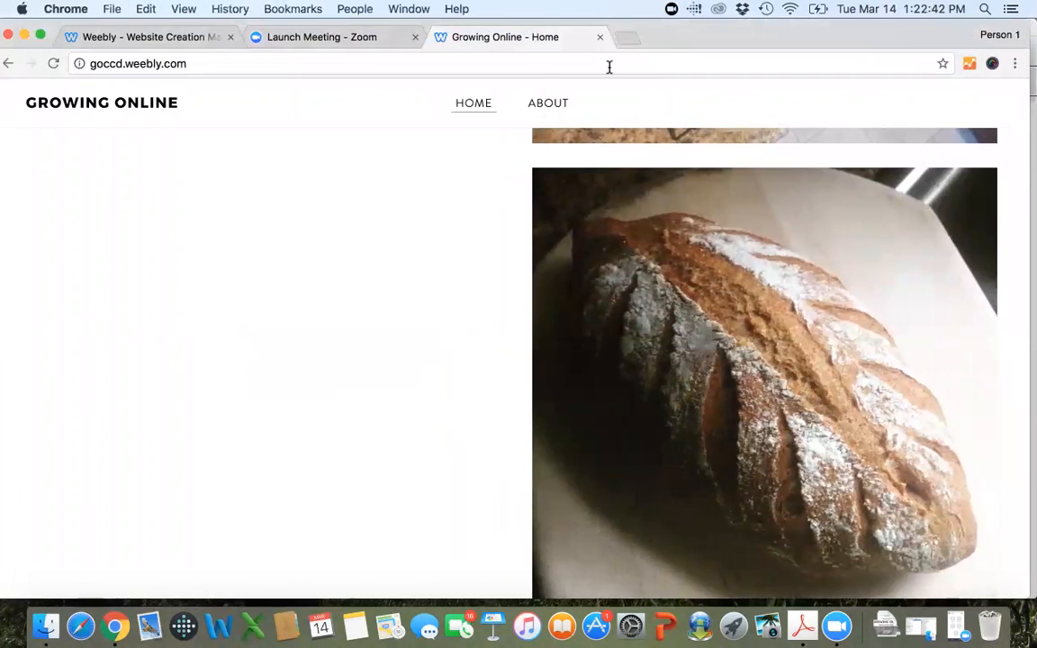
pyautogui.click(54, 63)
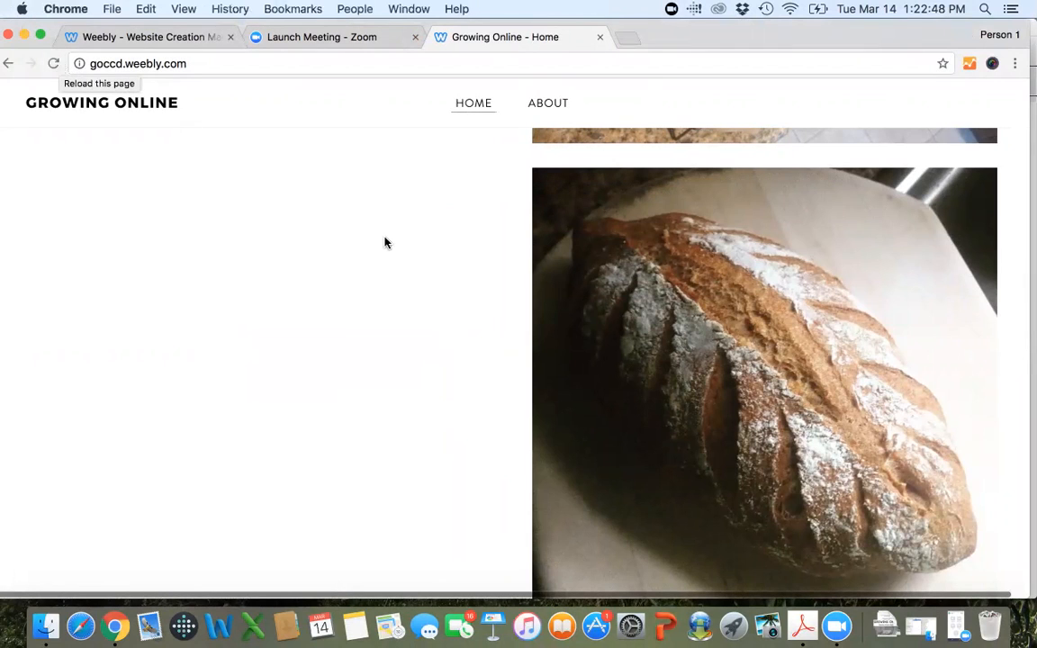
# Check the slashed loaf's caption on the live home page, follow the photo's link to the Products page, and return home.
pyautogui.scroll(-3, 387, 244)
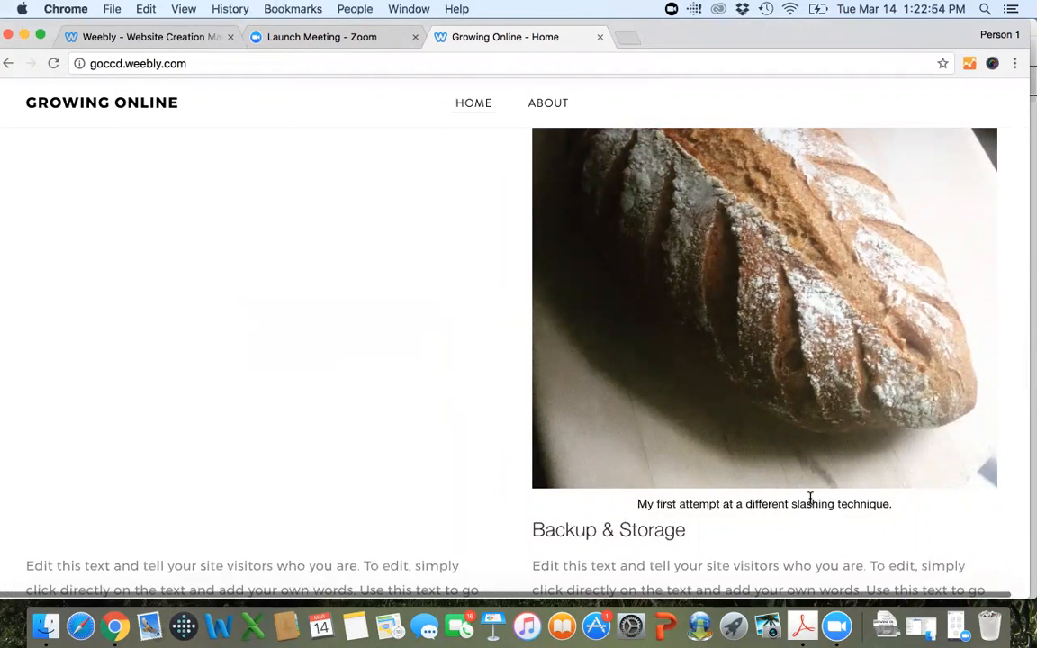
pyautogui.click(739, 279)
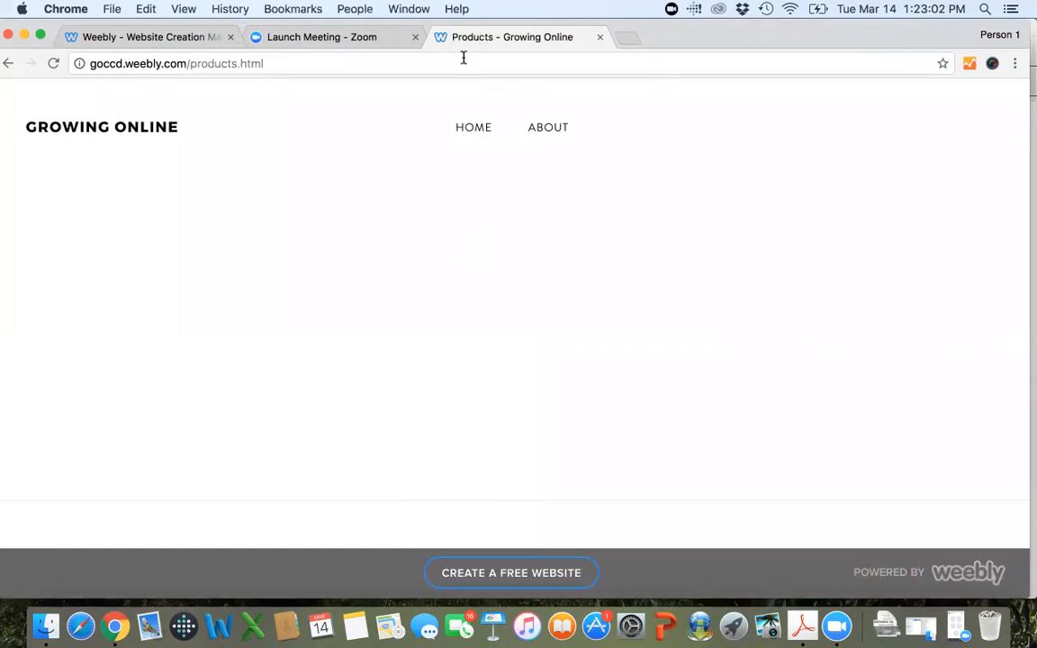
pyautogui.click(8, 63)
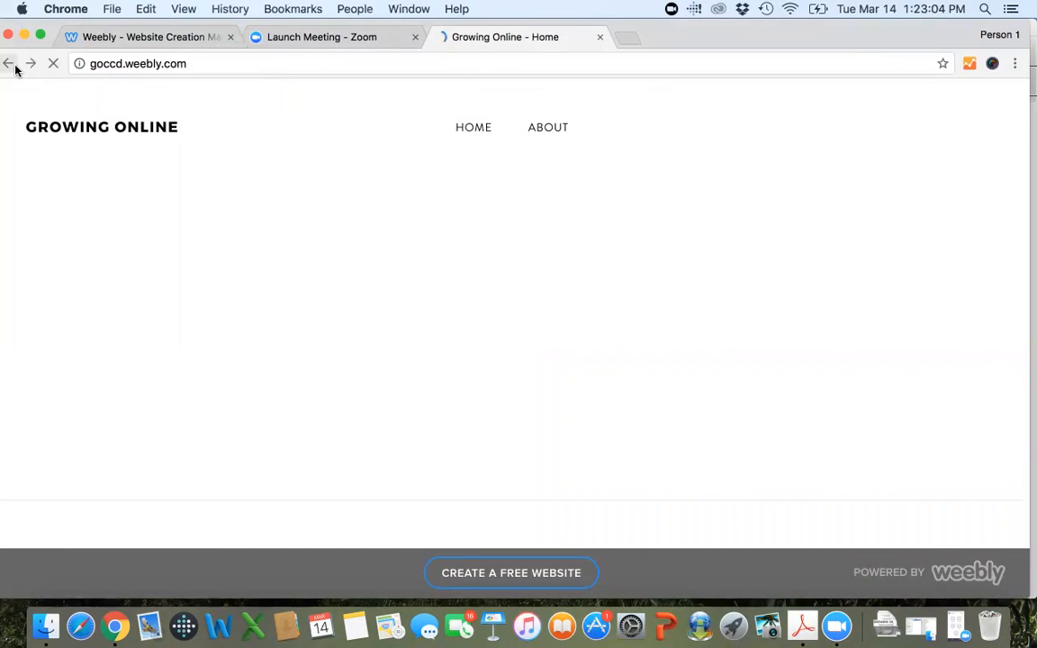
pyautogui.scroll(10, 297, 324)
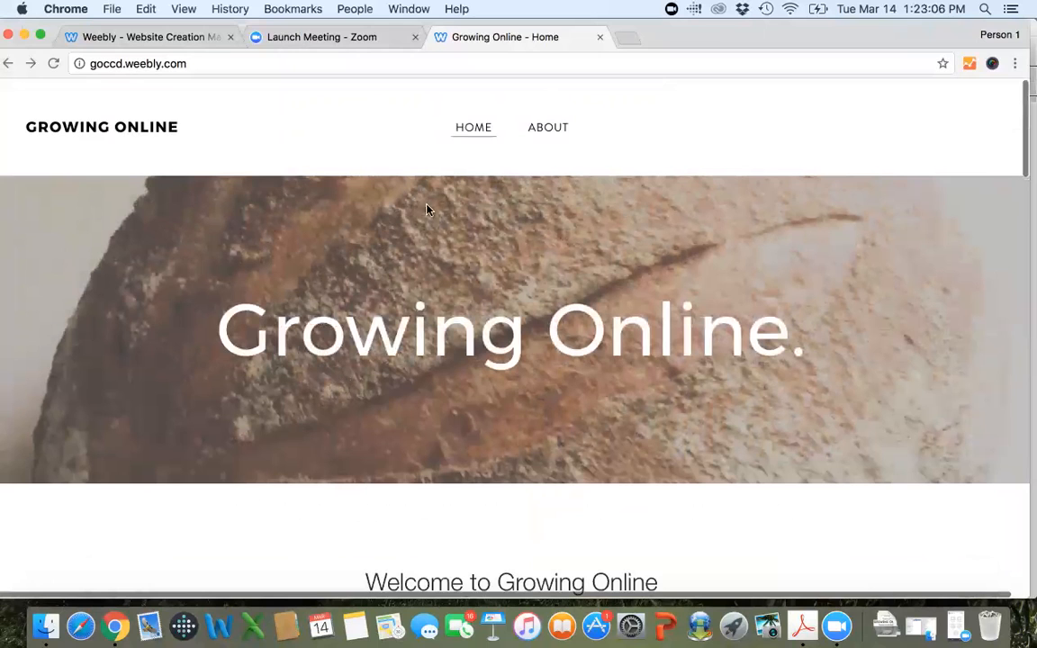
# Return to the Weebly editor, dismiss the publish confirmation, and view the site's page list and the top of the home page.
pyautogui.click(137, 36)
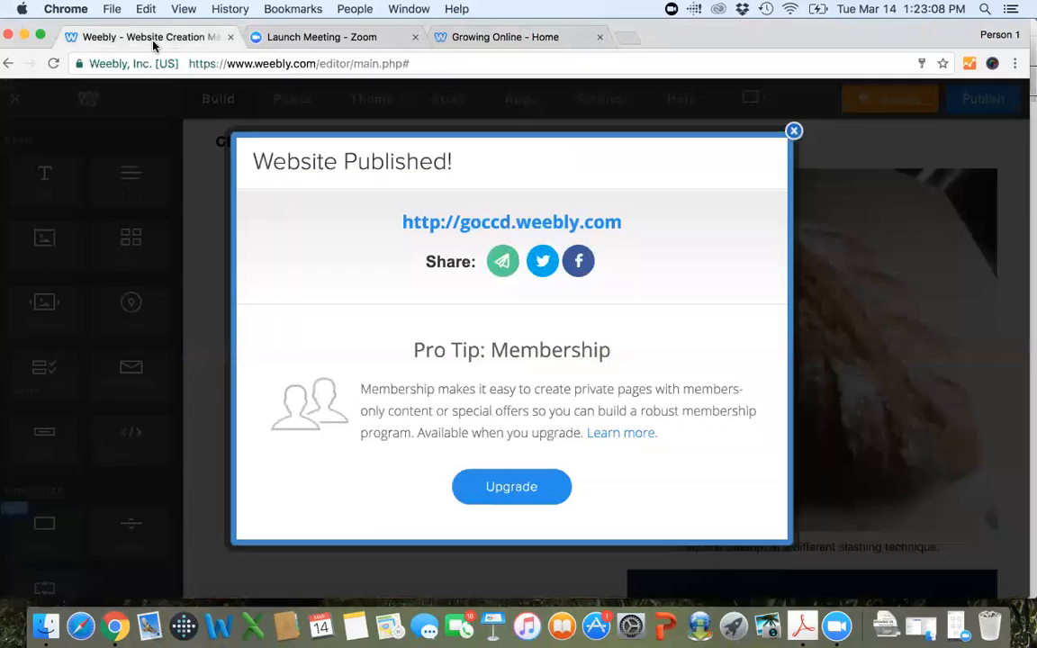
pyautogui.click(713, 115)
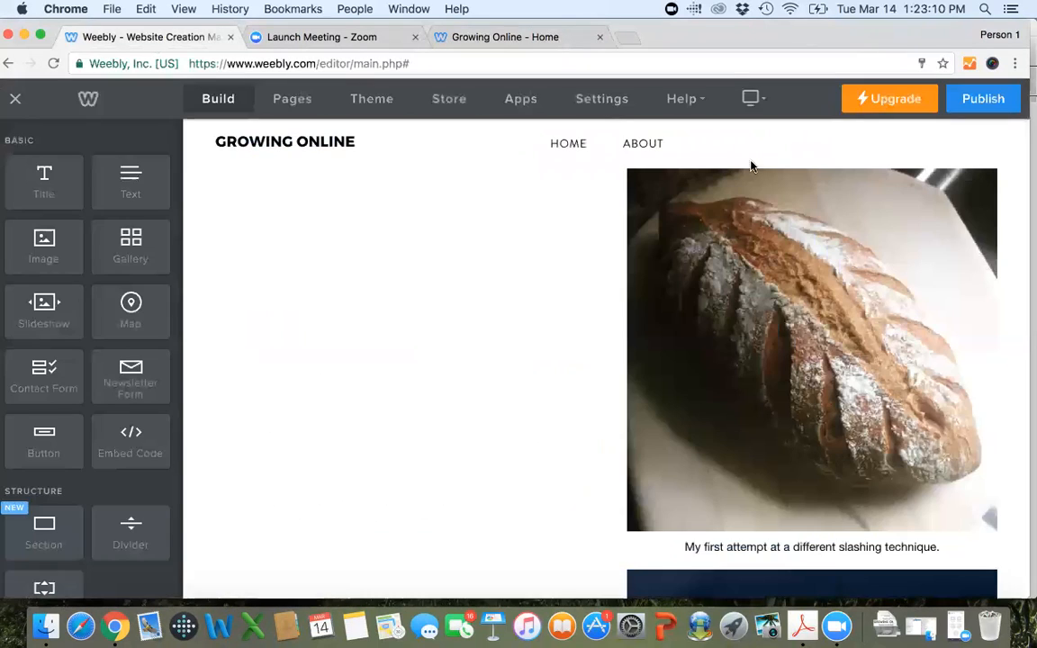
pyautogui.scroll(3, 459, 412)
pyautogui.click(280, 96)
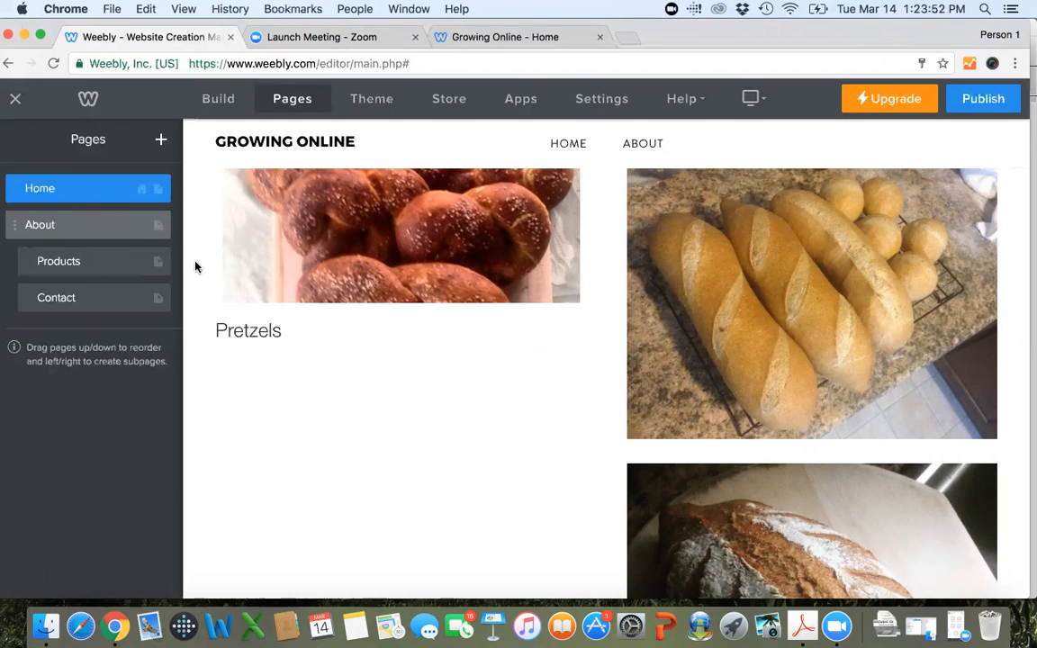
pyautogui.scroll(5, 314, 491)
pyautogui.scroll(4, 314, 491)
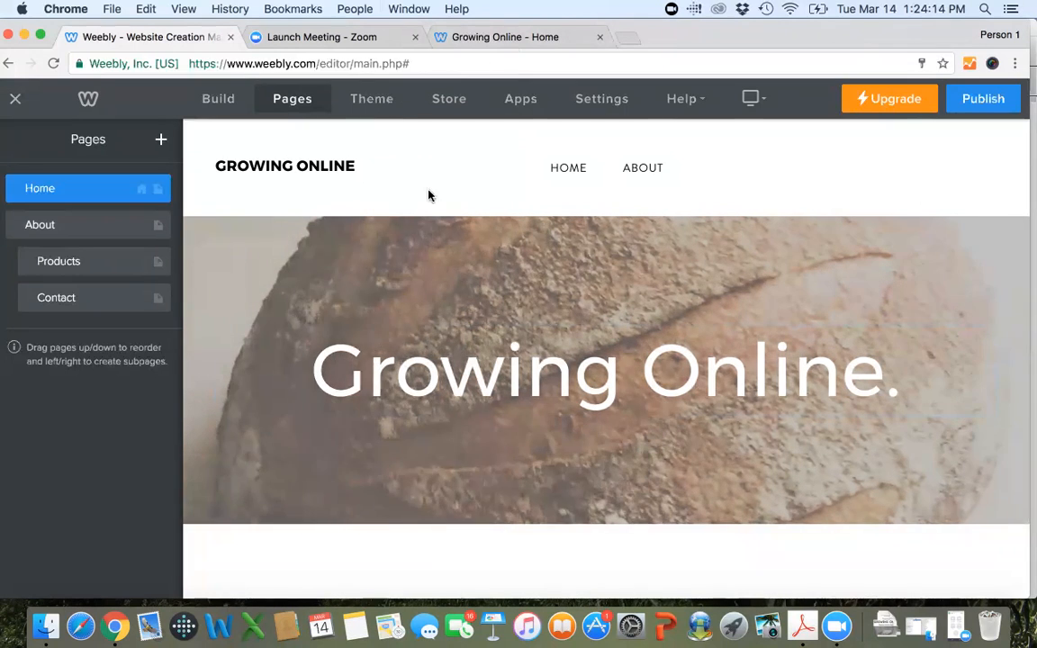
# Exit the site editor to the dashboard and log out of the Weebly account.
pyautogui.click(16, 101)
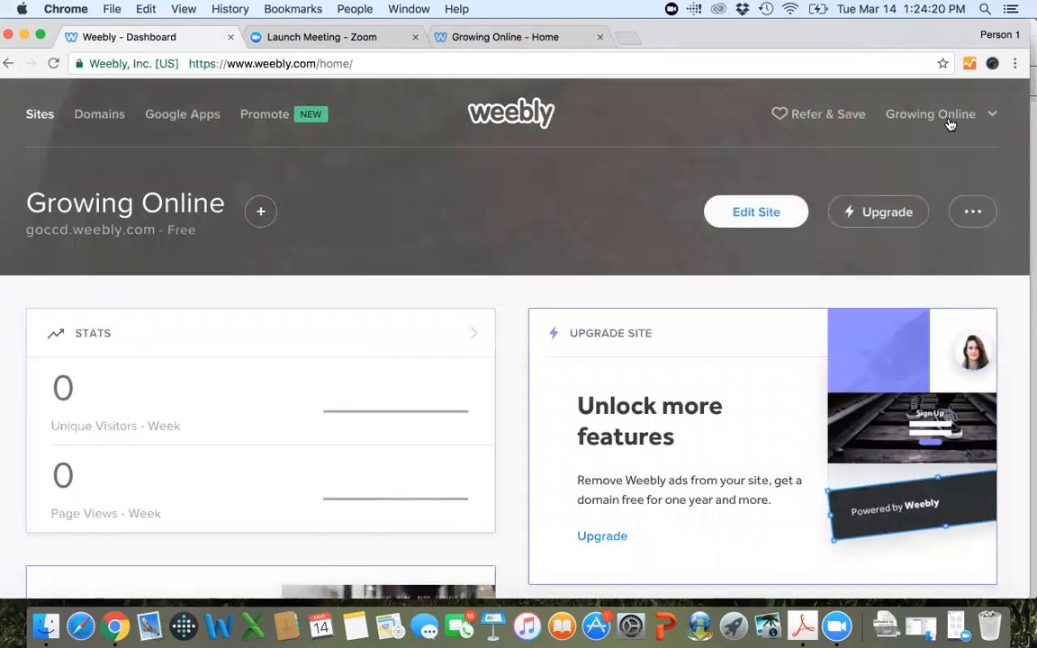
pyautogui.click(992, 115)
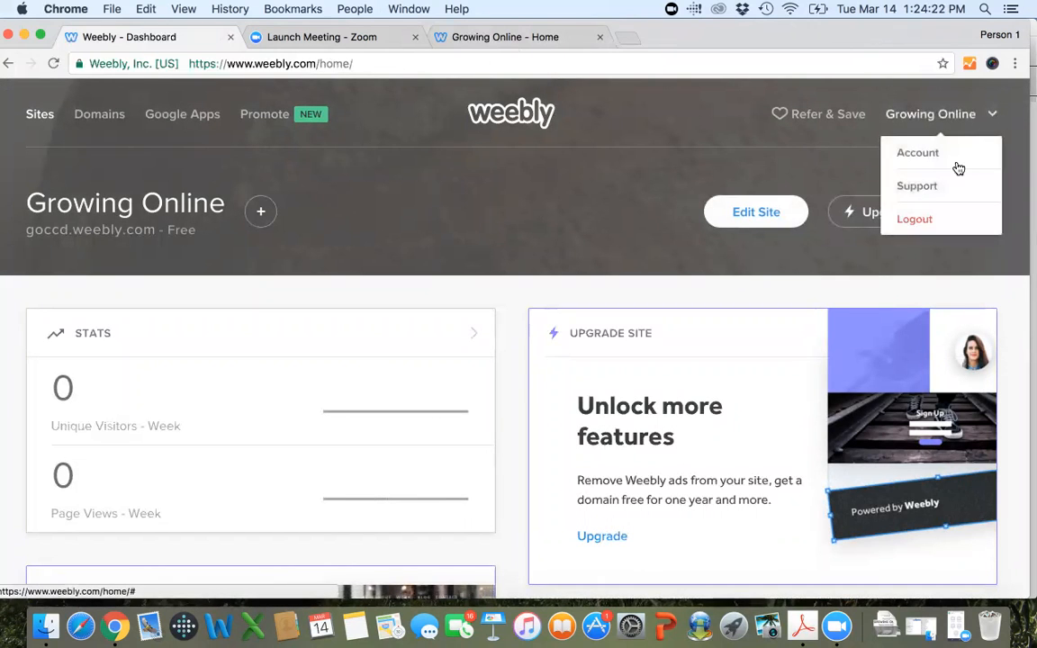
pyautogui.click(922, 226)
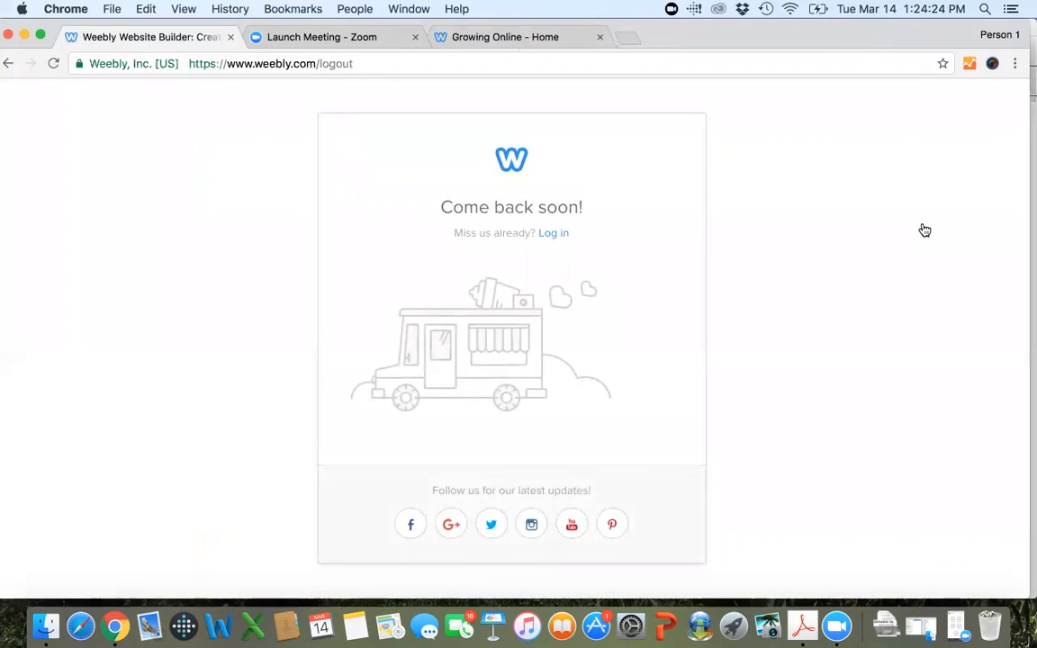
pyautogui.doubleClick(328, 62)
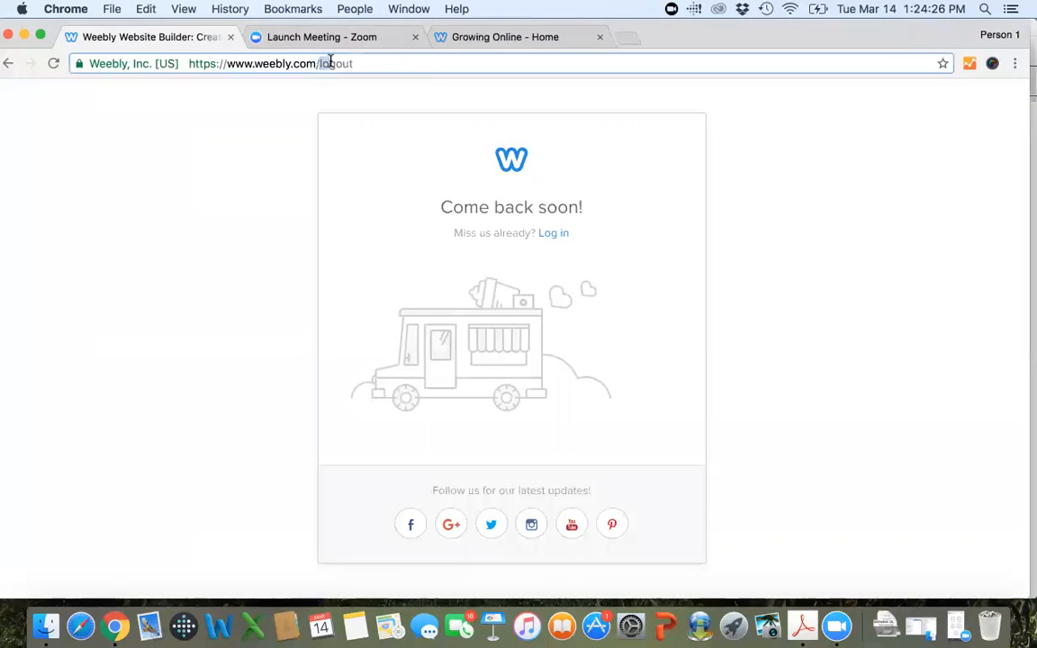
pyautogui.press('BackSpace')
pyautogui.press('Return')
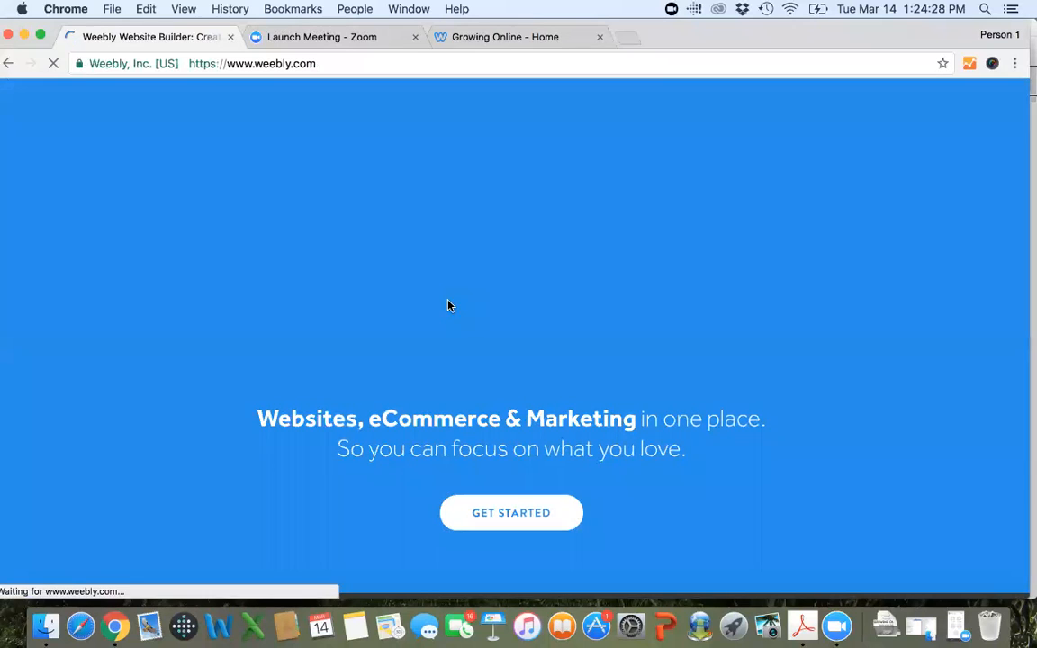
pyautogui.click(860, 112)
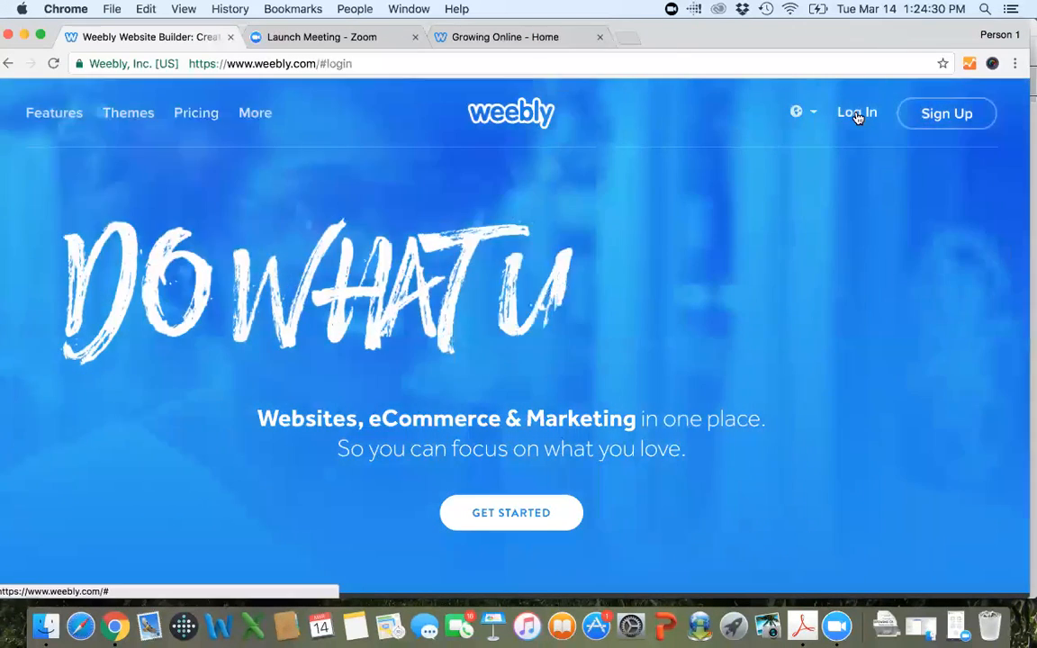
# Replace the prefilled credentials with the program account's e-mail address and password, and try to log in.
pyautogui.click(665, 286)
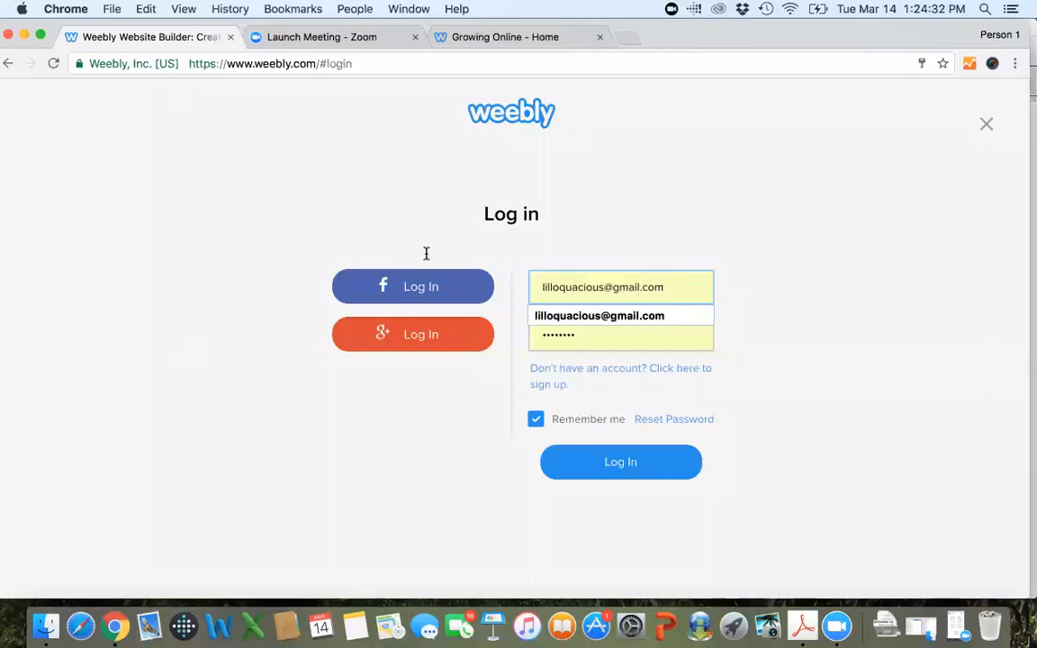
pyautogui.moveTo(656, 288); pyautogui.dragTo(430, 256)
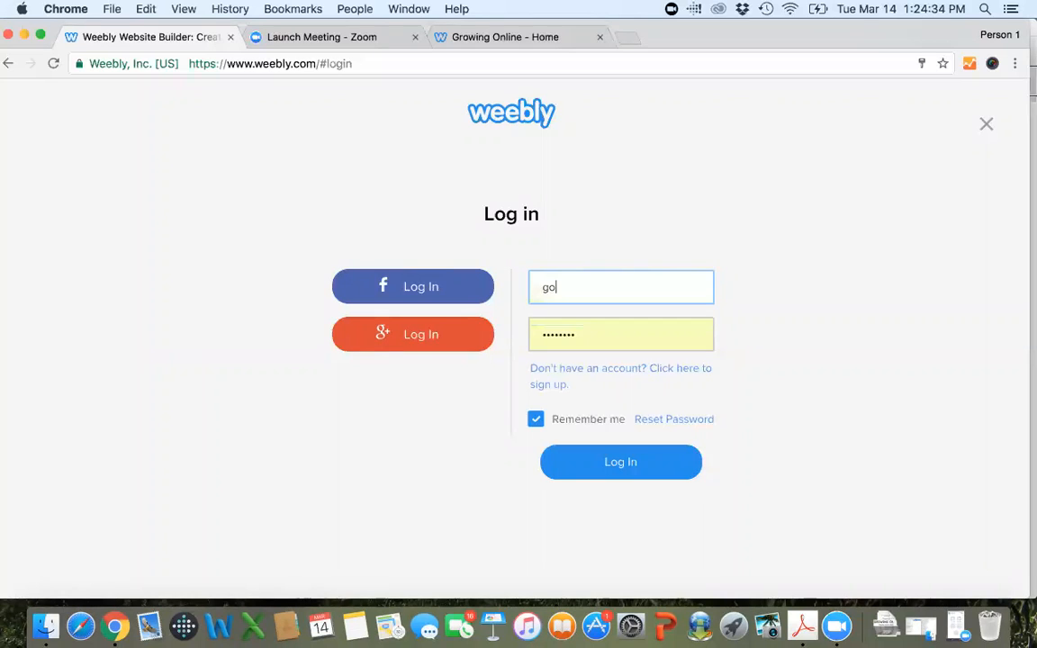
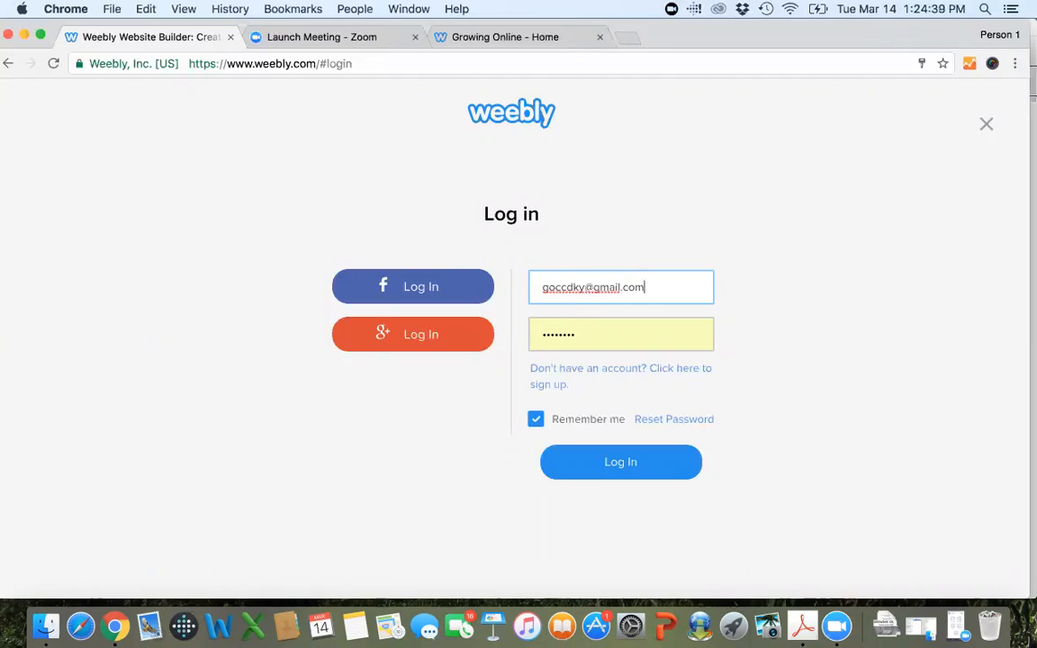
pyautogui.press('Tab')
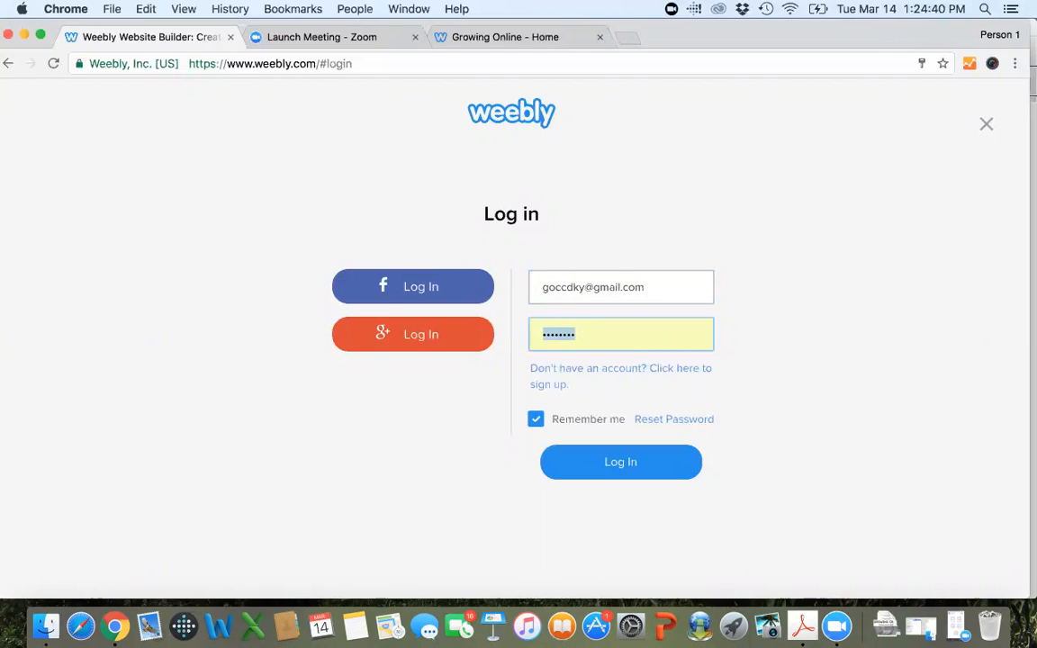
pyautogui.write('•')
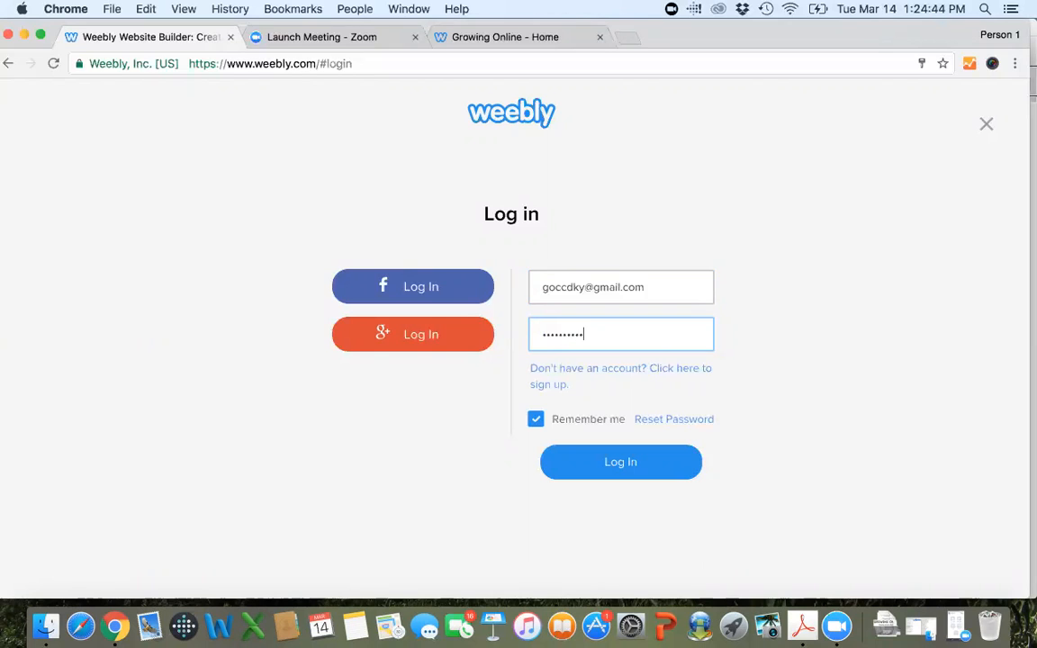
pyautogui.click(632, 465)
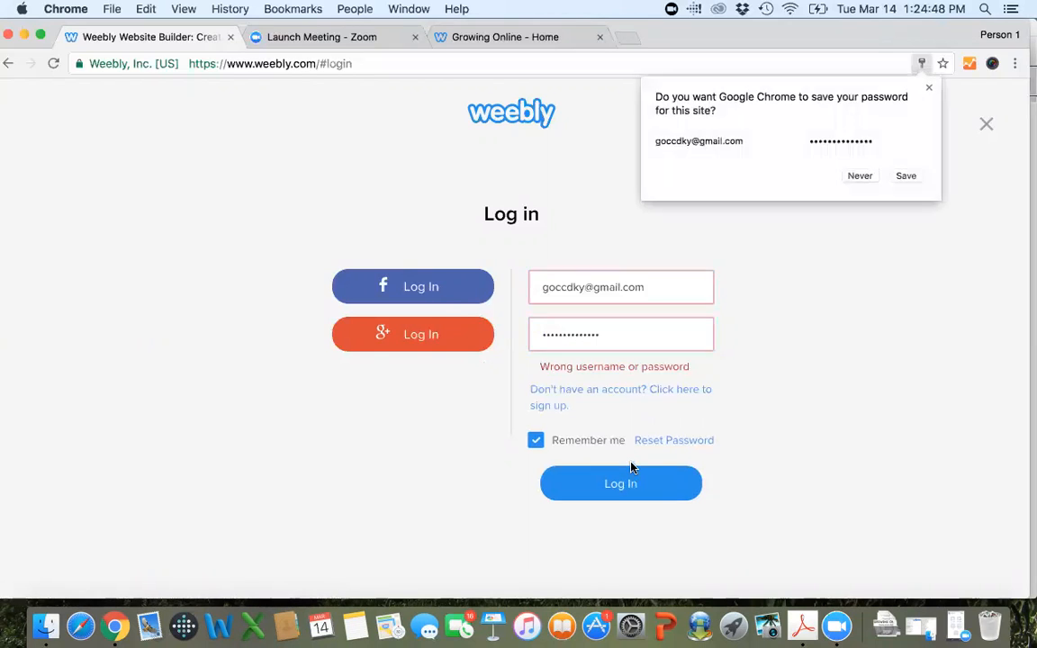
# Re-enter the account password and try to log in again.
pyautogui.doubleClick(606, 338)
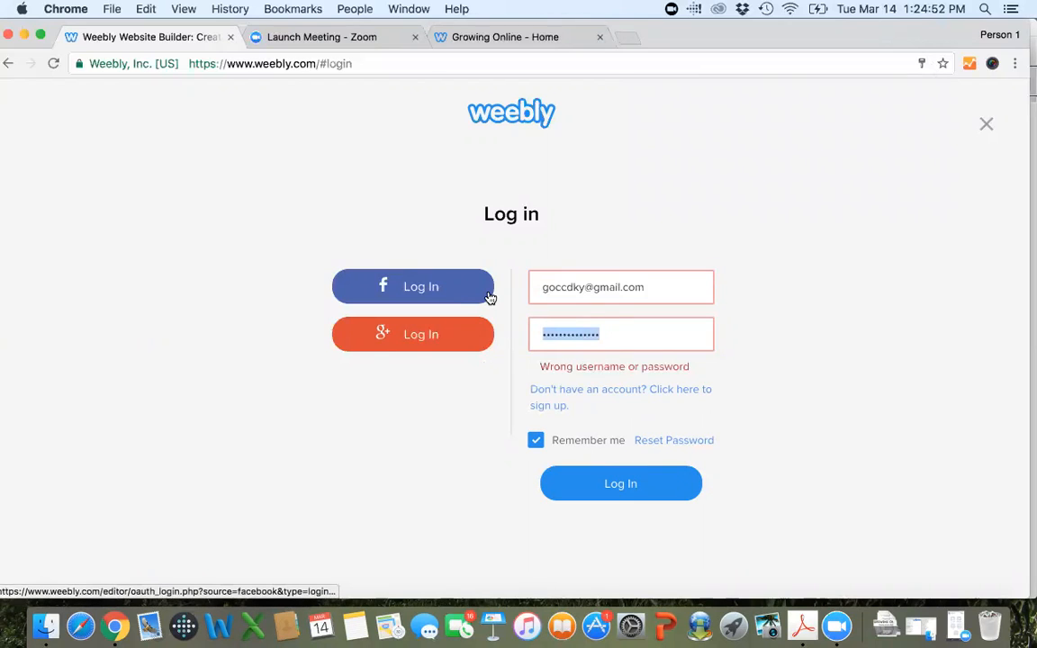
pyautogui.write('•••••••••••')
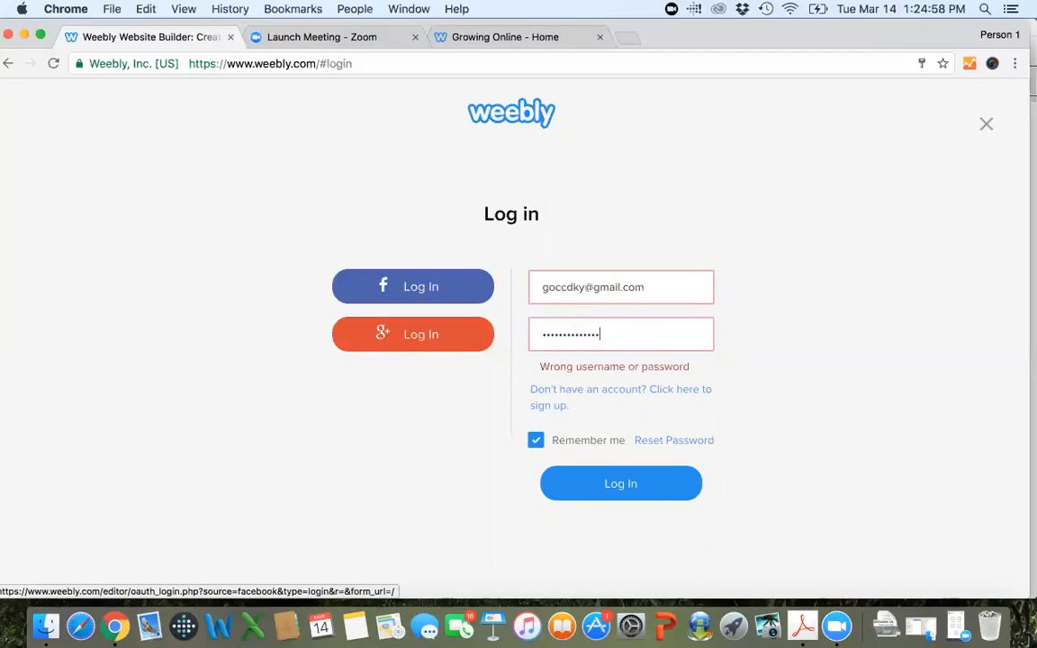
pyautogui.press('Return')
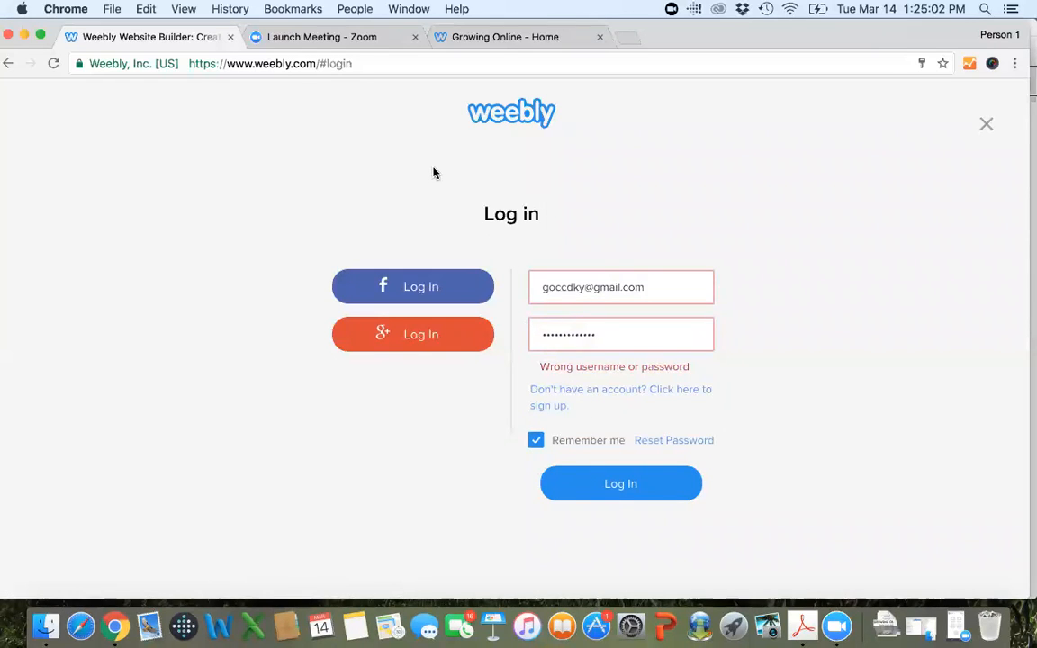
pyautogui.click(628, 37)
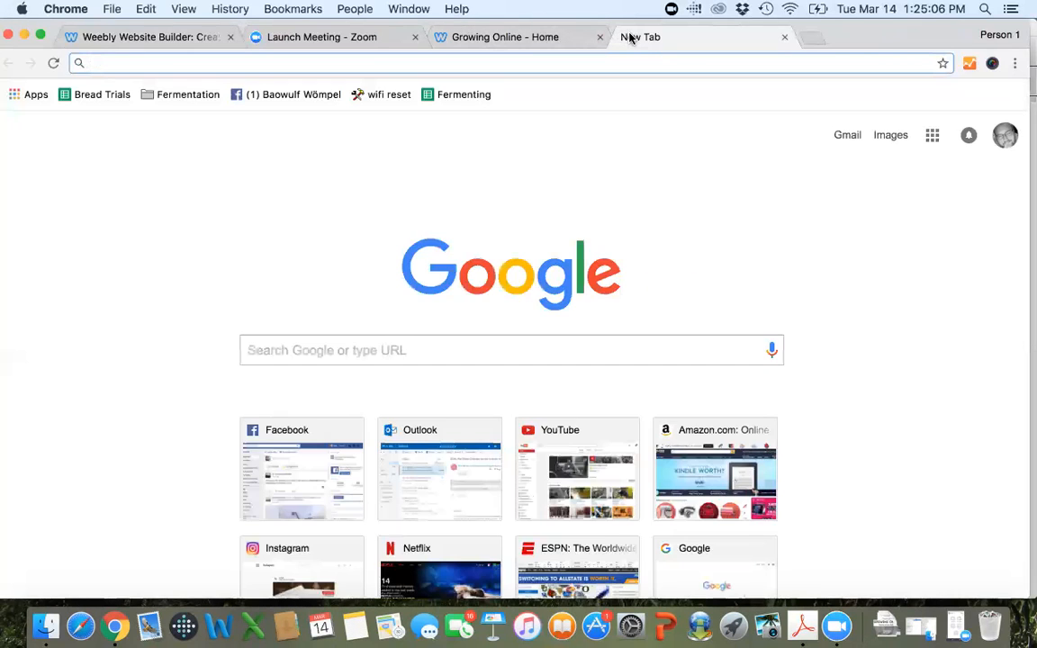
pyautogui.click(90, 37)
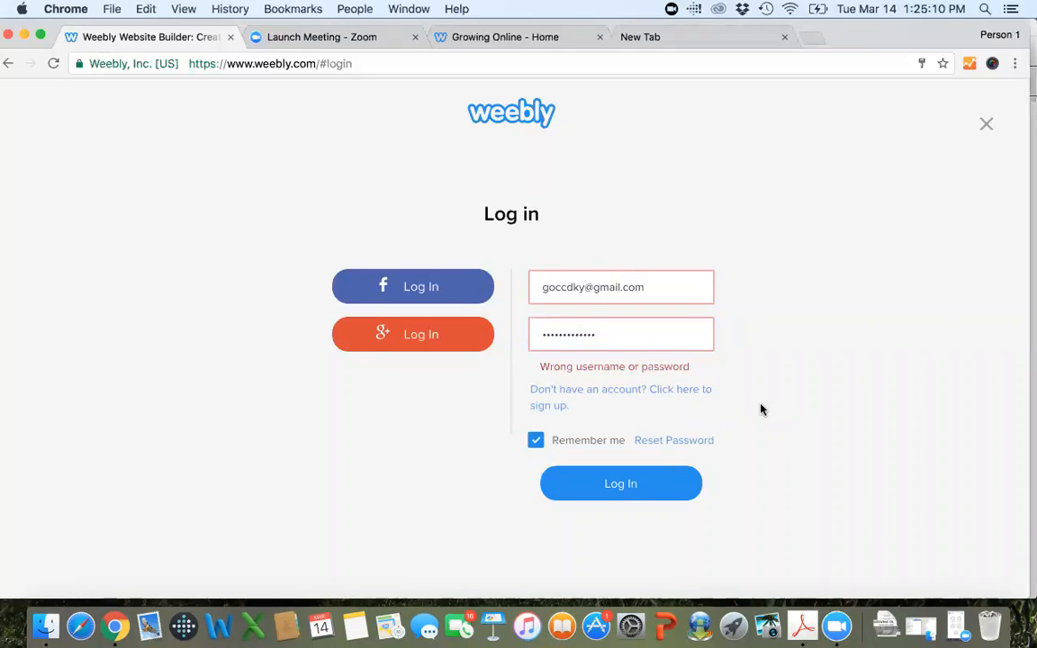
# Open Weebly's password reset form and enter the program account's e-mail address.
pyautogui.click(689, 441)
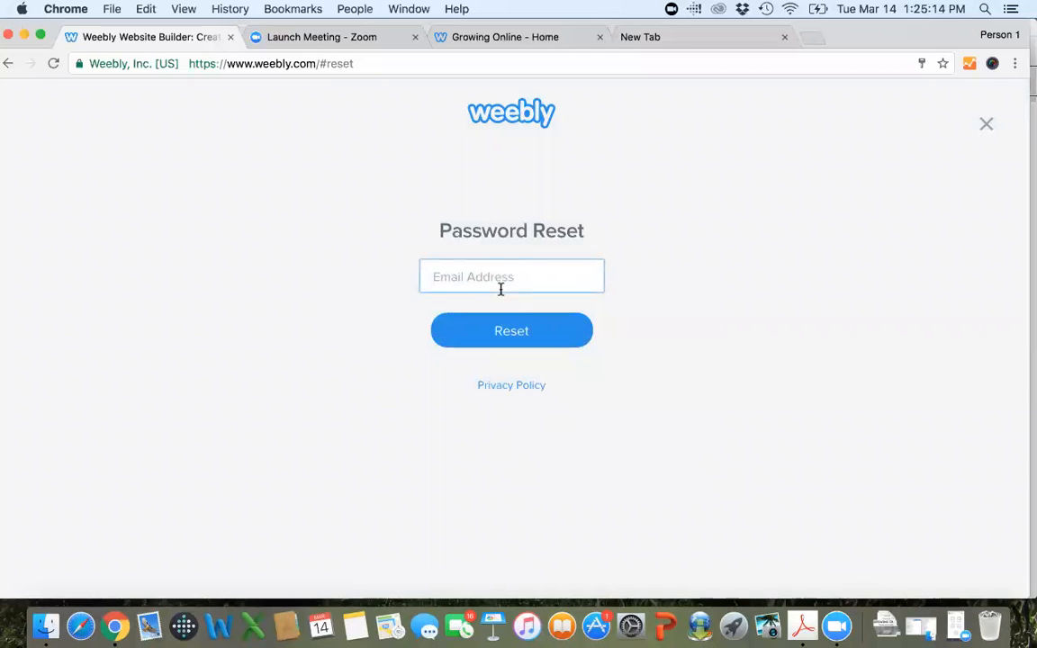
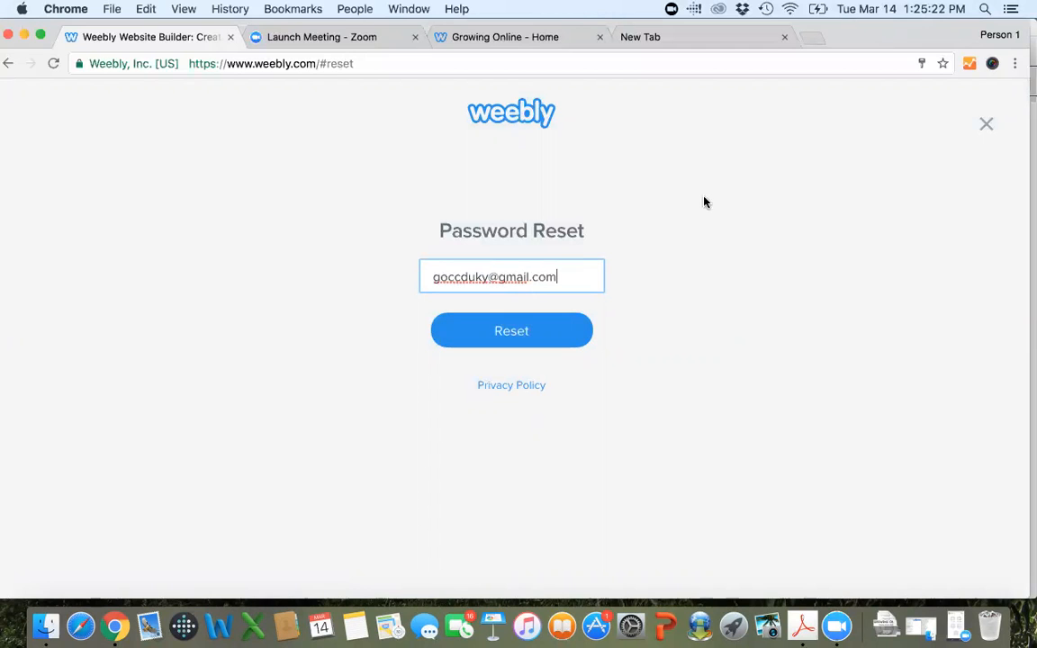
# Open google.com in a new browser tab, switch to the Growing Online account, and open its Gmail inbox.
pyautogui.click(812, 36)
pyautogui.write('google.com')
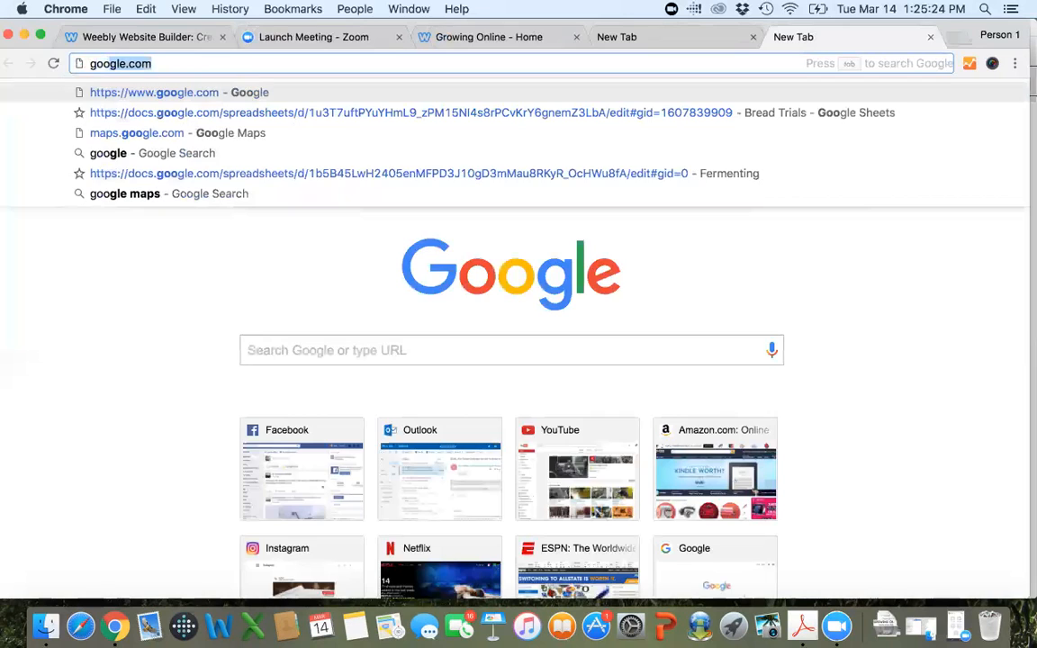
pyautogui.press('Return')
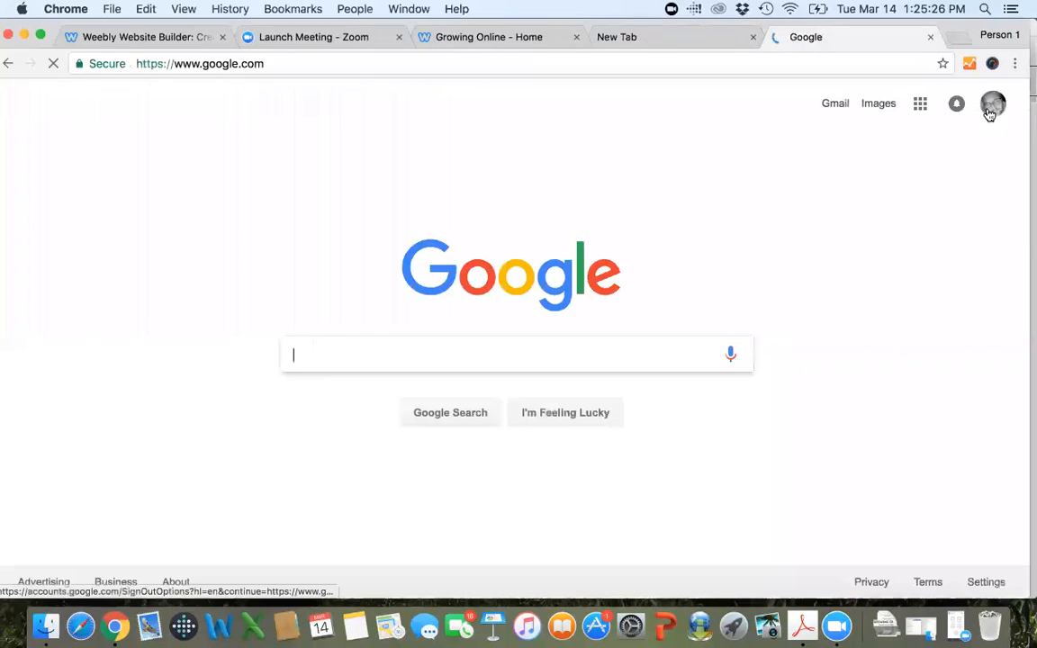
pyautogui.click(991, 108)
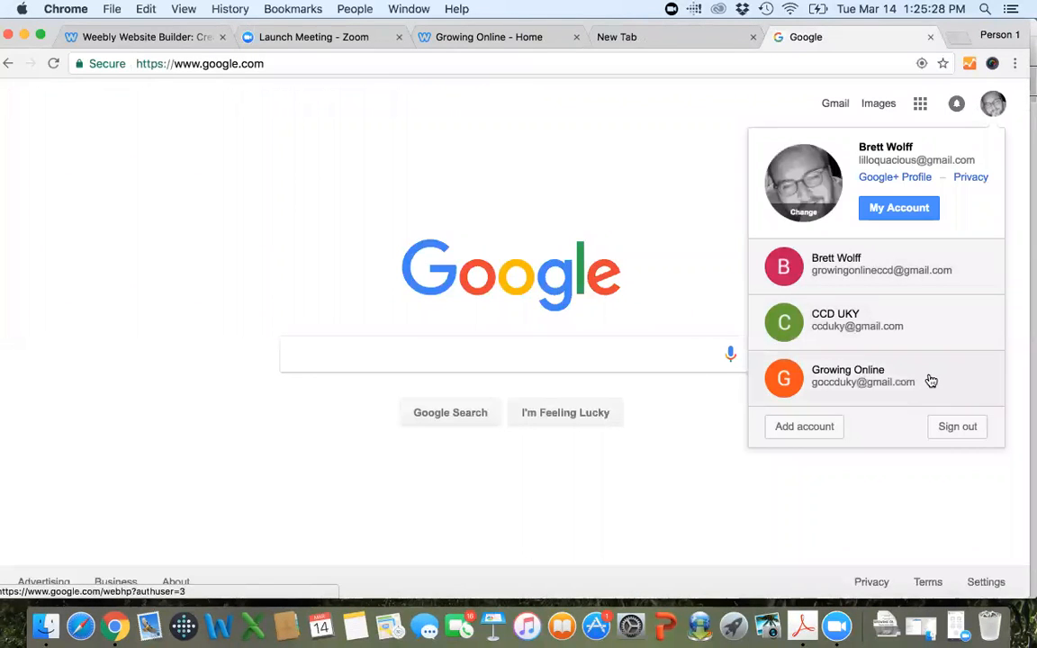
pyautogui.click(930, 373)
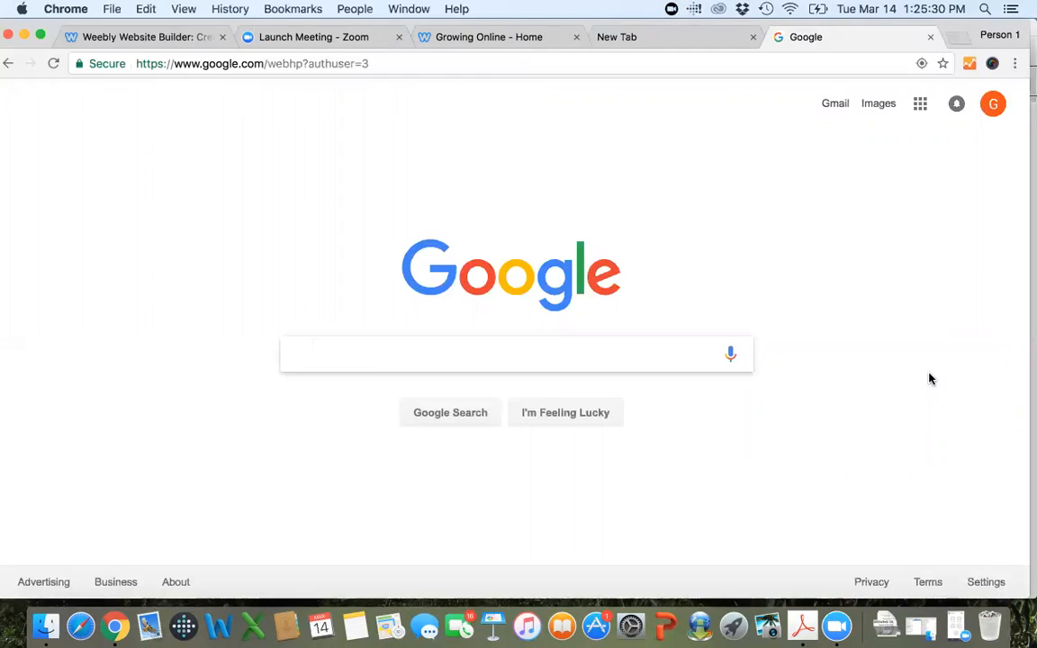
pyautogui.click(835, 104)
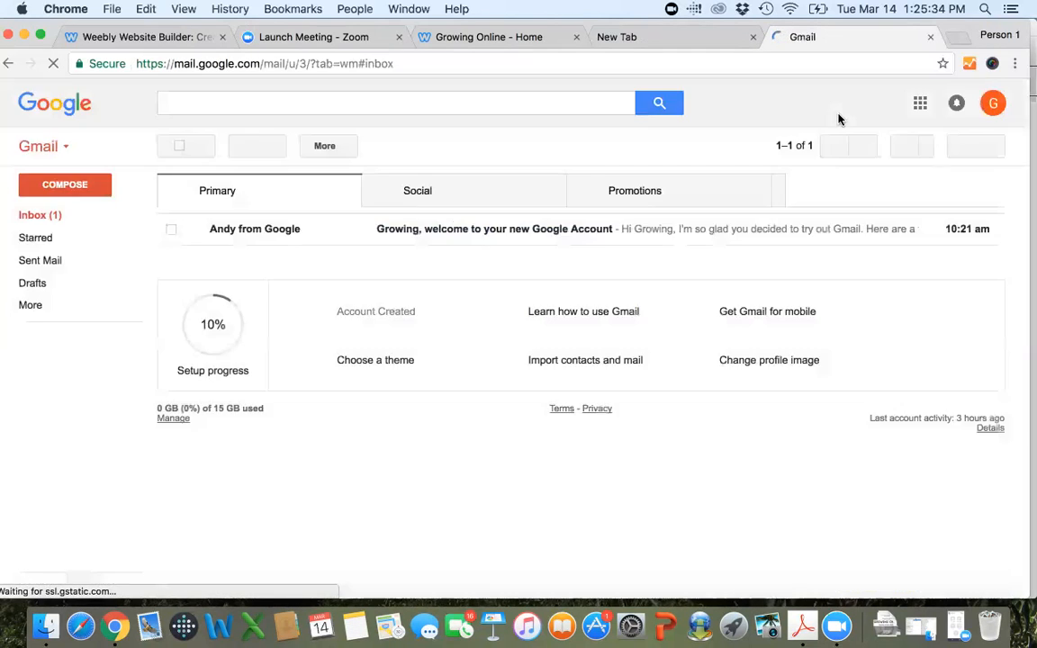
# Return to the Weebly password reset form and submit the reset request.
pyautogui.click(120, 38)
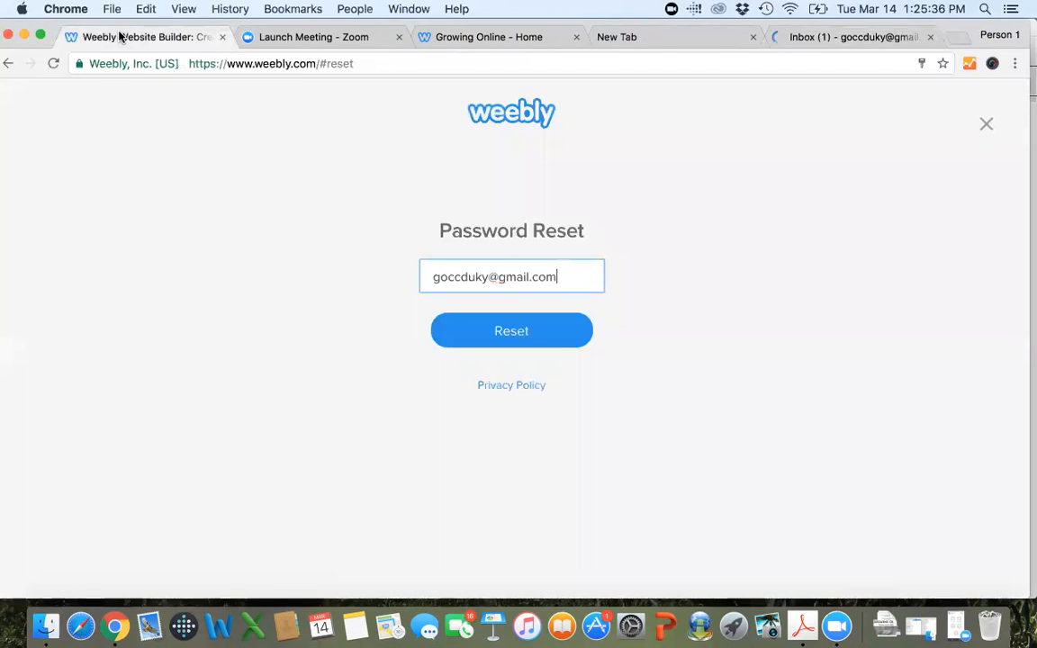
pyautogui.click(281, 36)
pyautogui.click(464, 36)
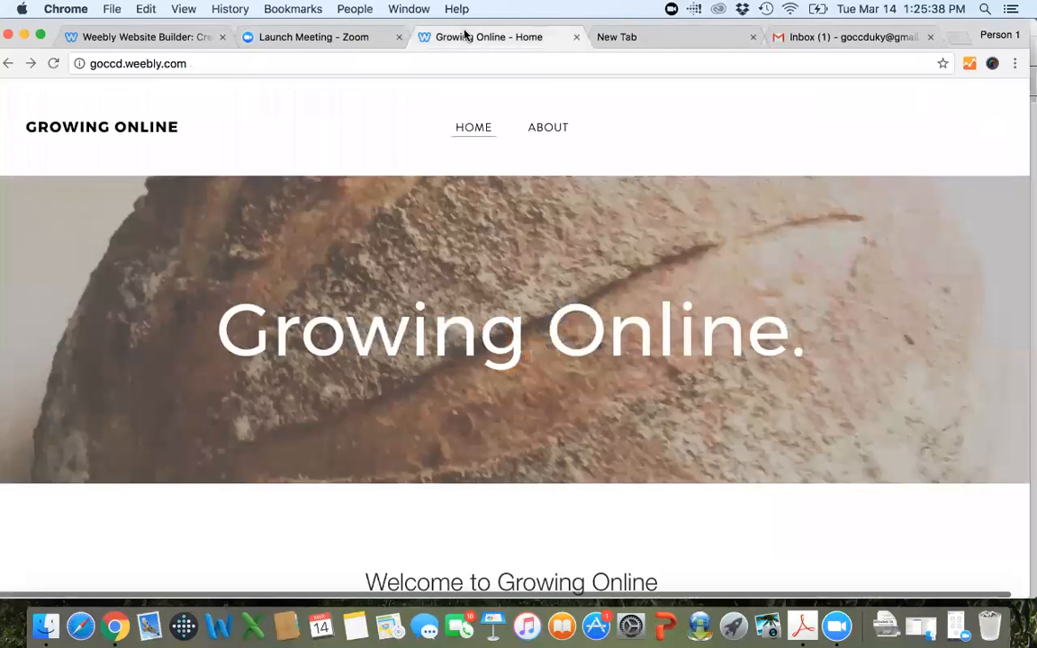
pyautogui.click(109, 38)
pyautogui.click(498, 337)
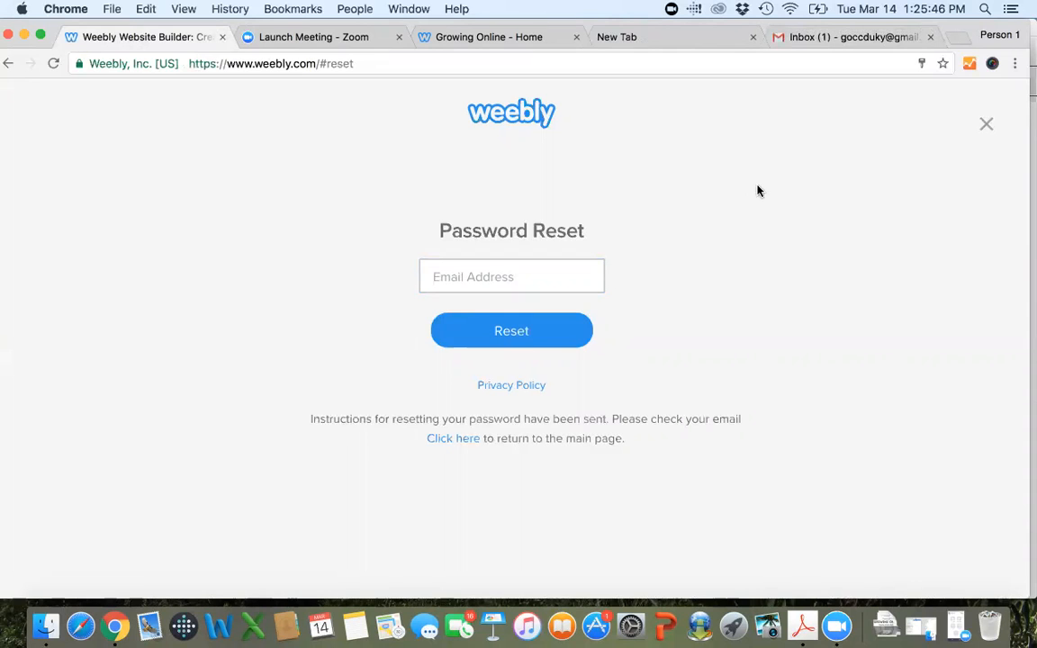
# Refresh the Growing Online account's Gmail inbox to check for Weebly's password reset e-mail.
pyautogui.click(819, 38)
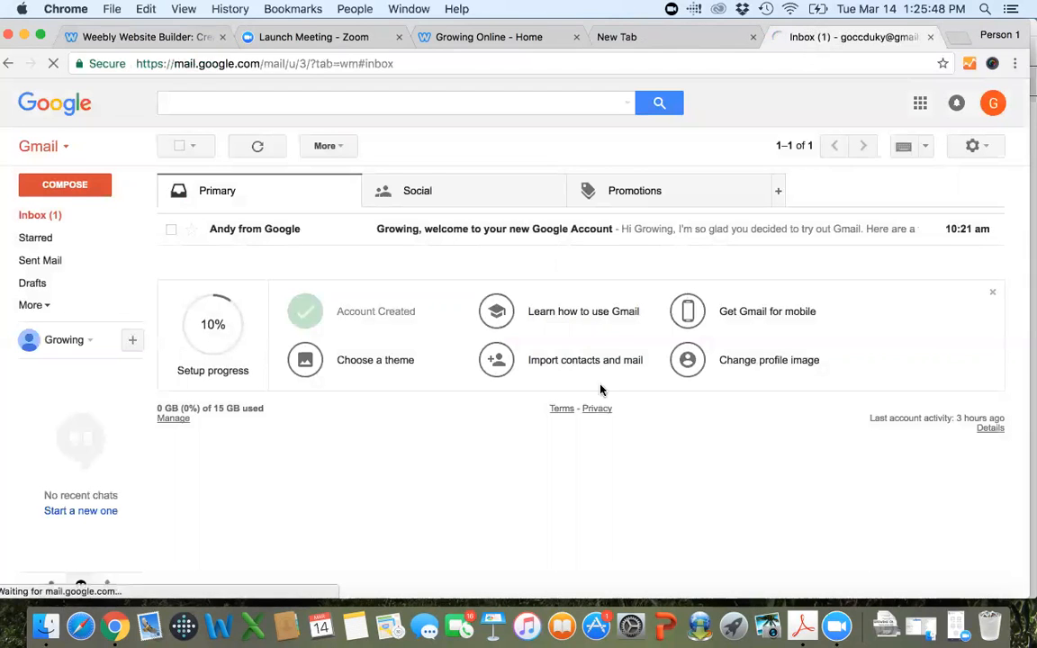
pyautogui.click(53, 64)
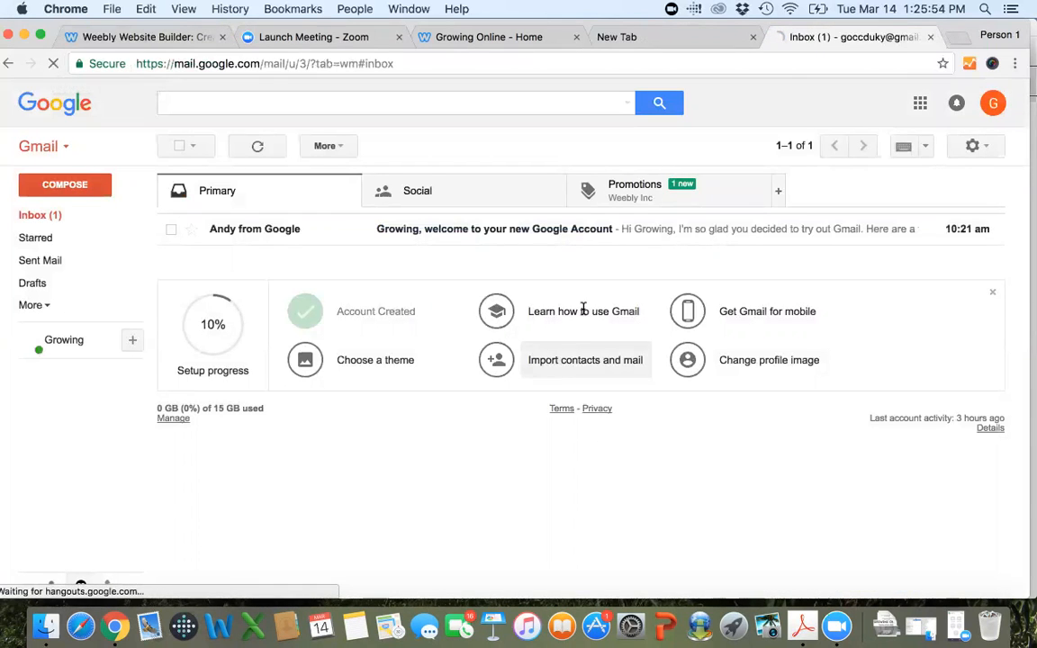
pyautogui.click(149, 39)
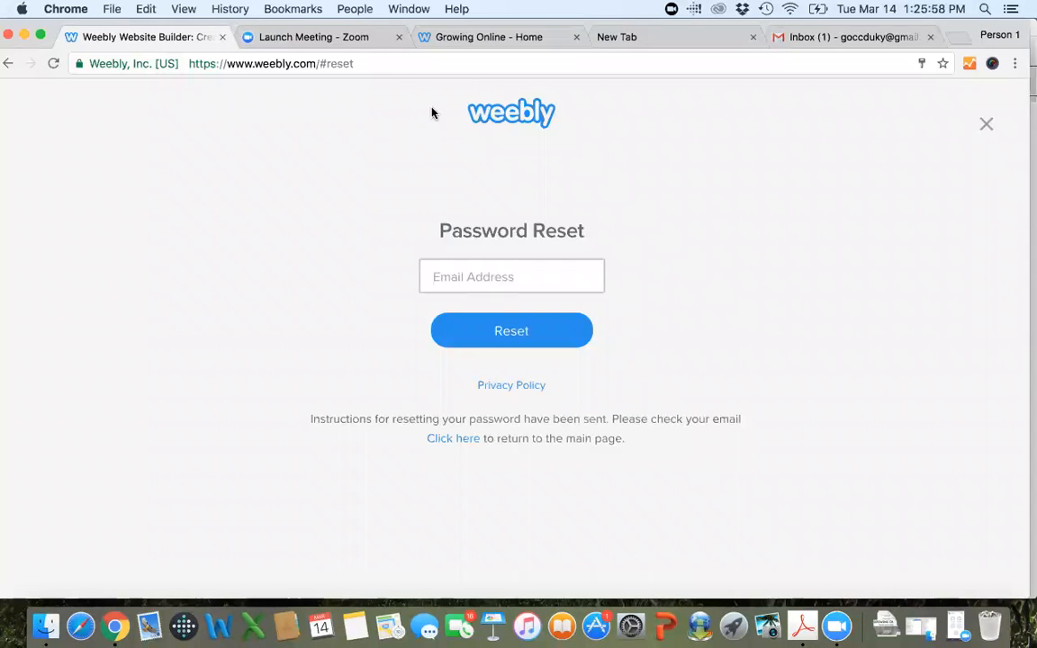
# Look over the published Growing Online home page and reload the Gmail inbox to check again for the reset e-mail.
pyautogui.click(473, 38)
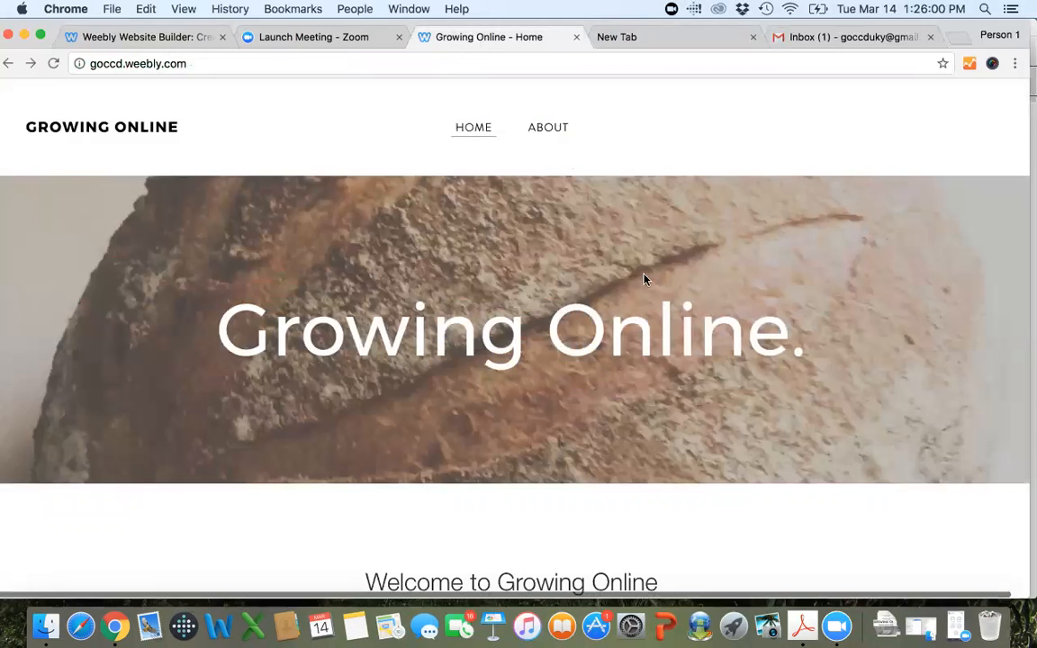
pyautogui.scroll(-10, 644, 279)
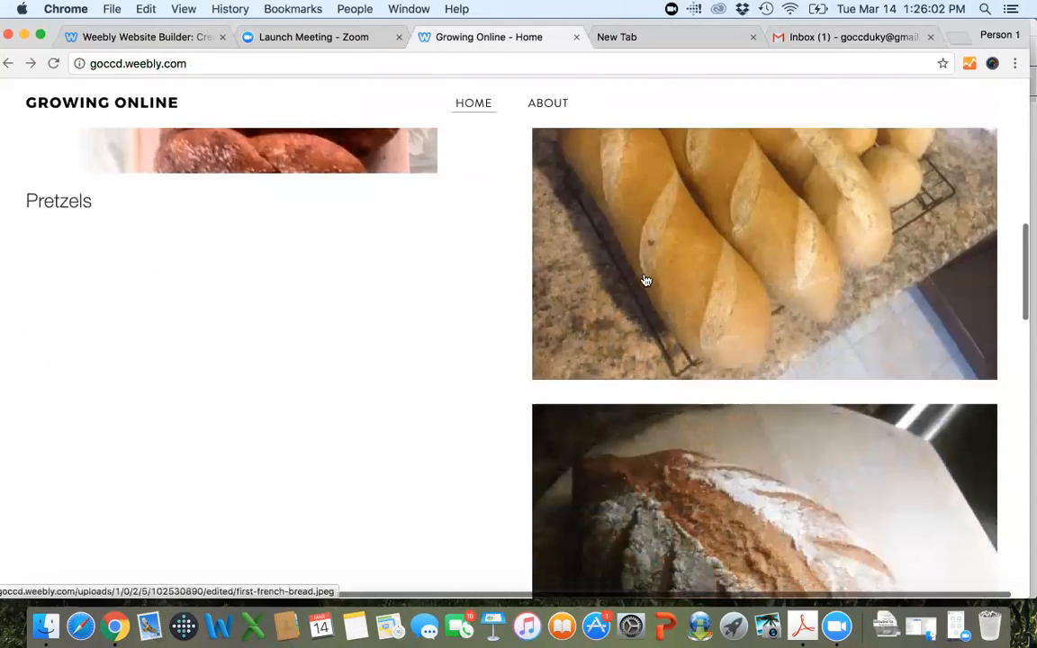
pyautogui.scroll(10, 643, 280)
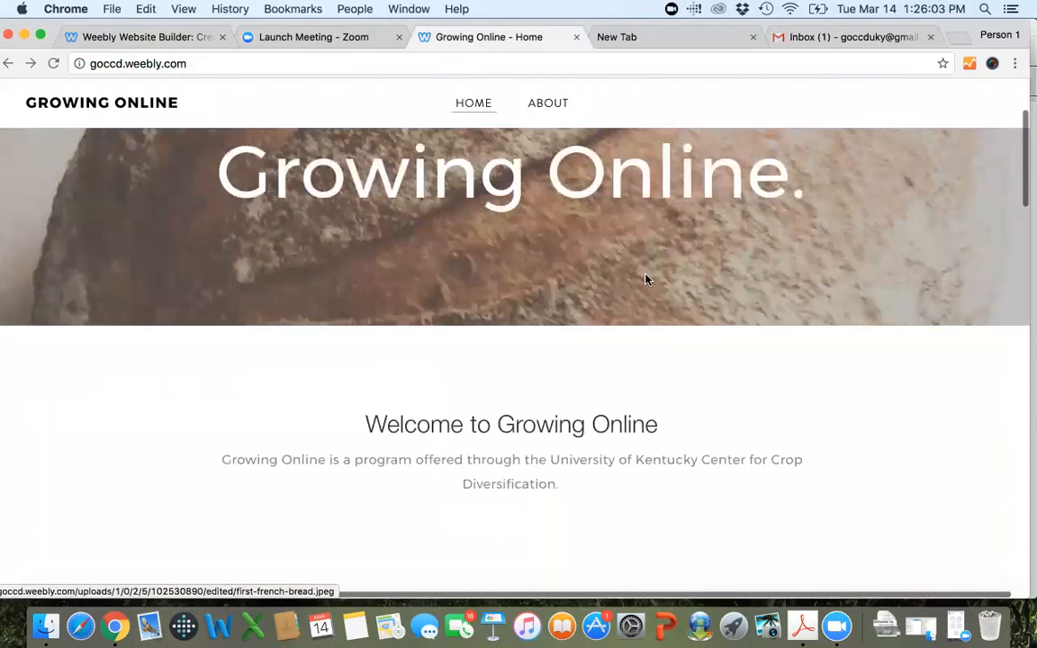
pyautogui.click(835, 36)
pyautogui.click(54, 64)
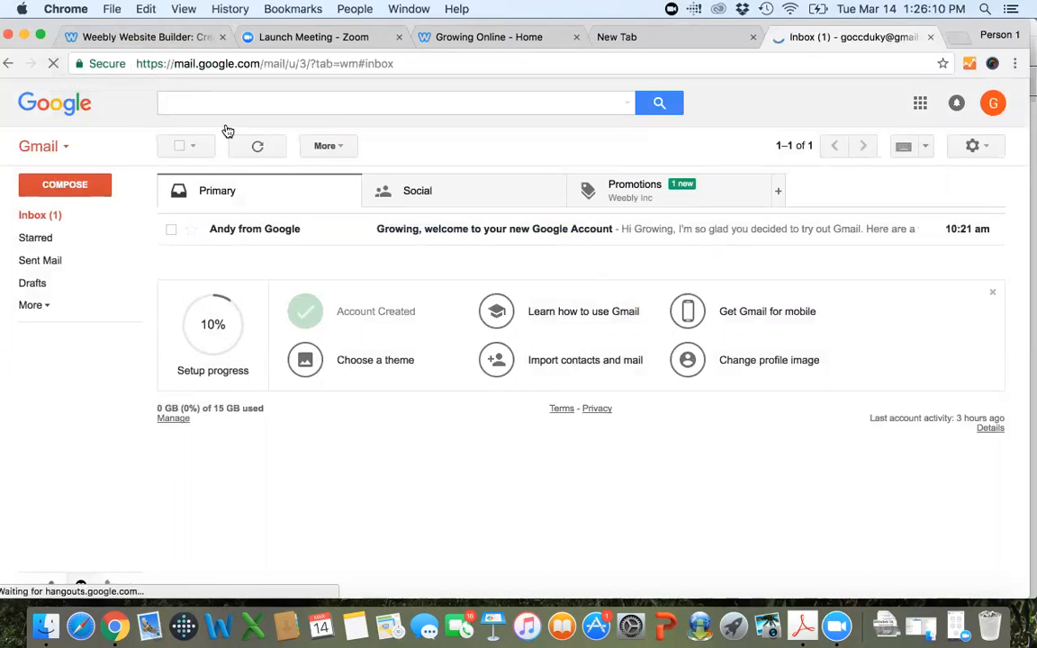
# Return to Weebly's login form and log in with the program account's e-mail address and password, without saving the password in the browser.
pyautogui.click(116, 37)
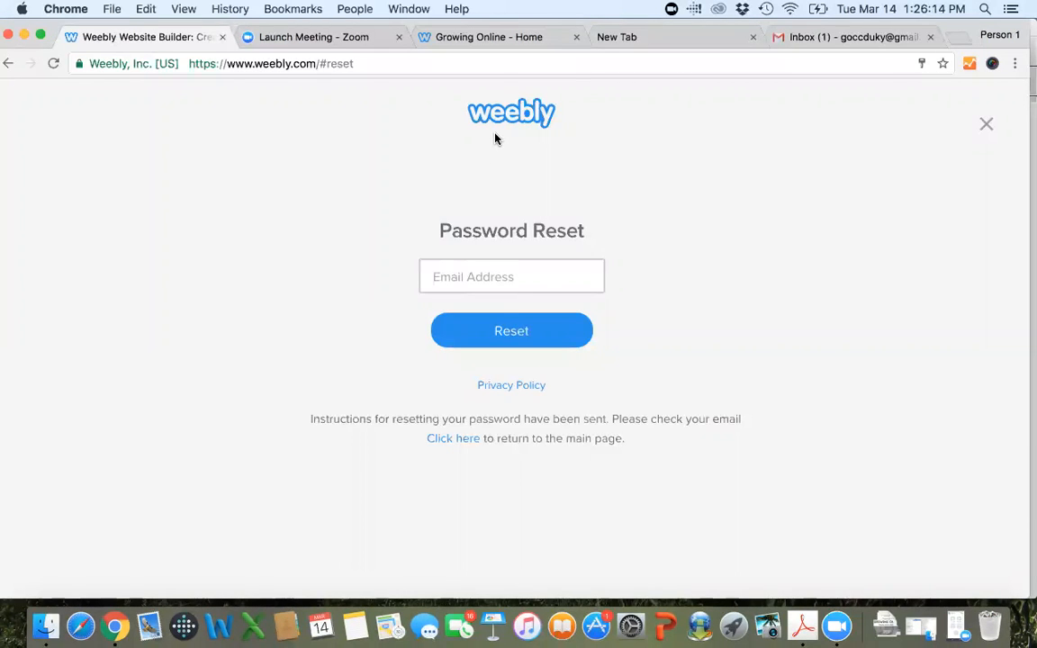
pyautogui.click(8, 64)
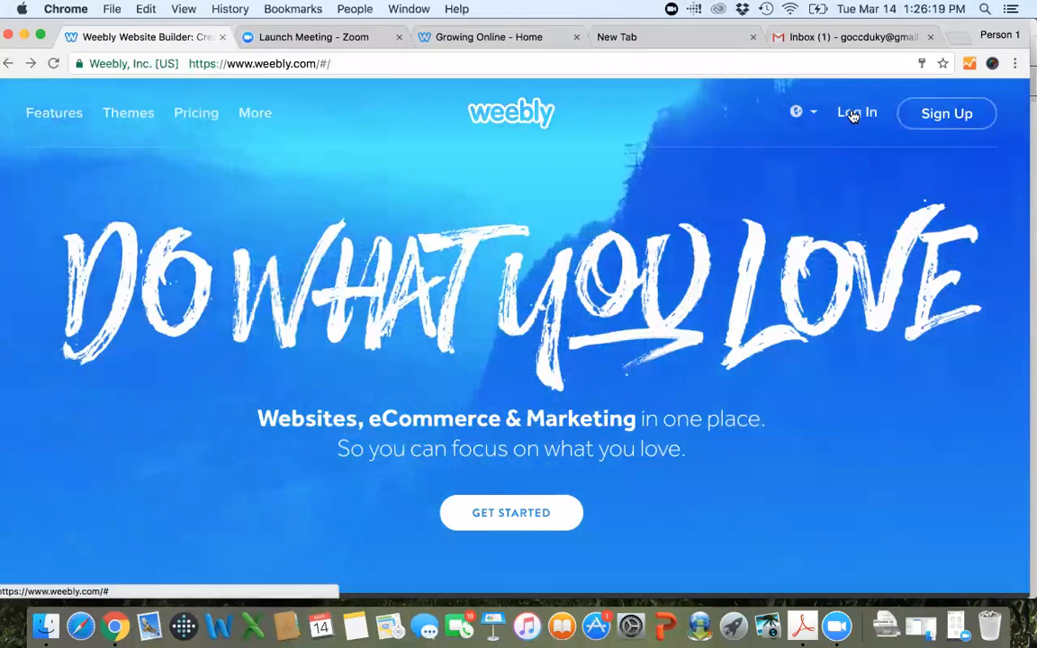
pyautogui.click(855, 113)
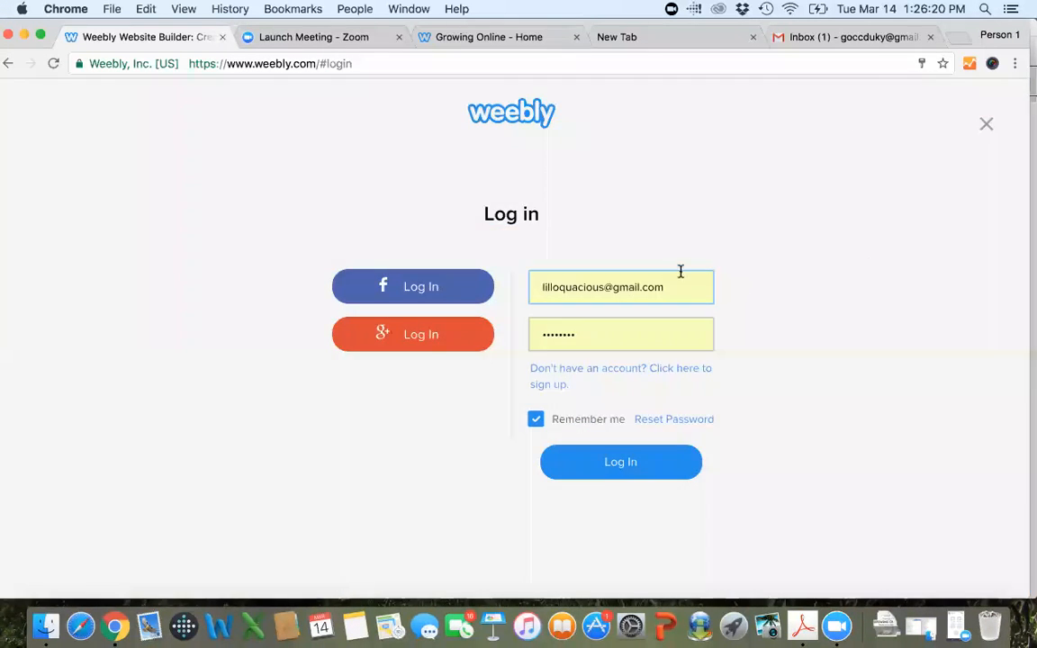
pyautogui.moveTo(667, 287); pyautogui.dragTo(415, 212)
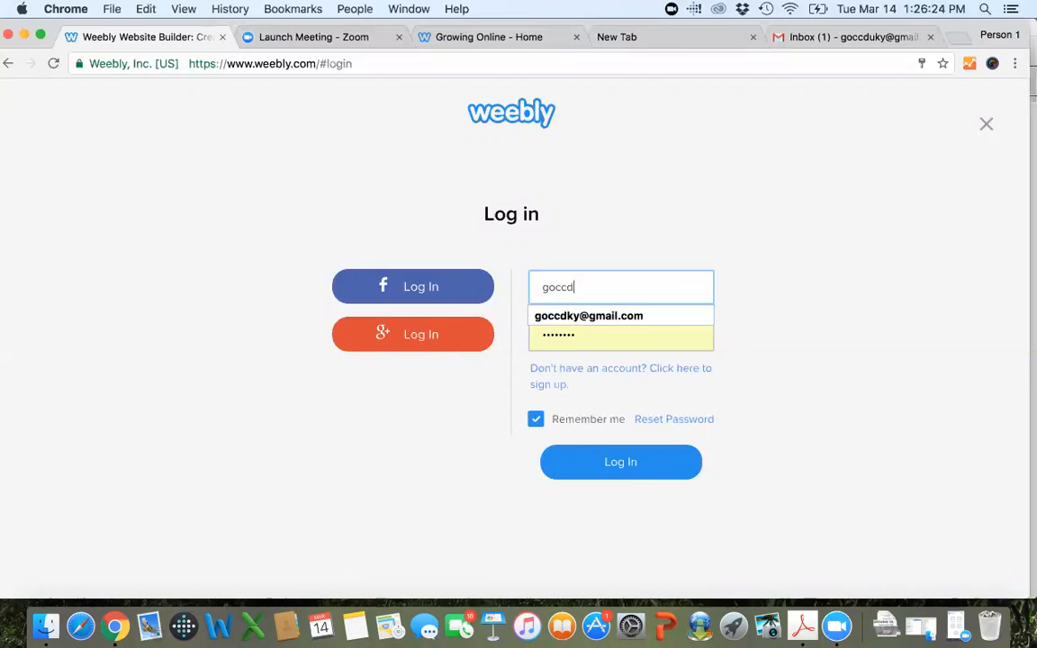
pyautogui.press('Tab')
pyautogui.write('*')
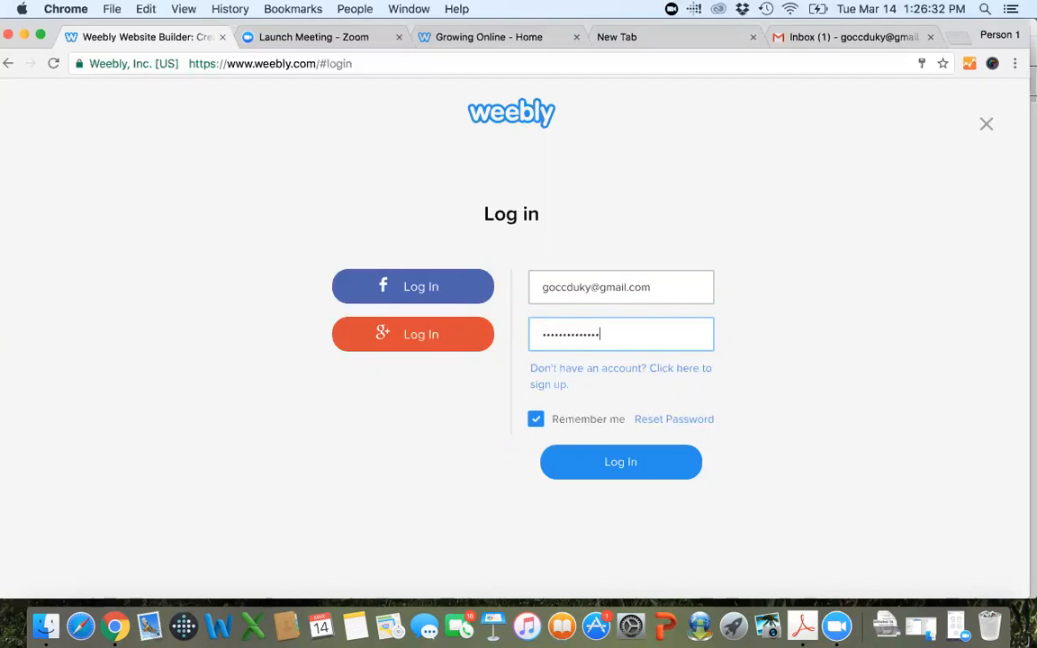
pyautogui.press('Return')
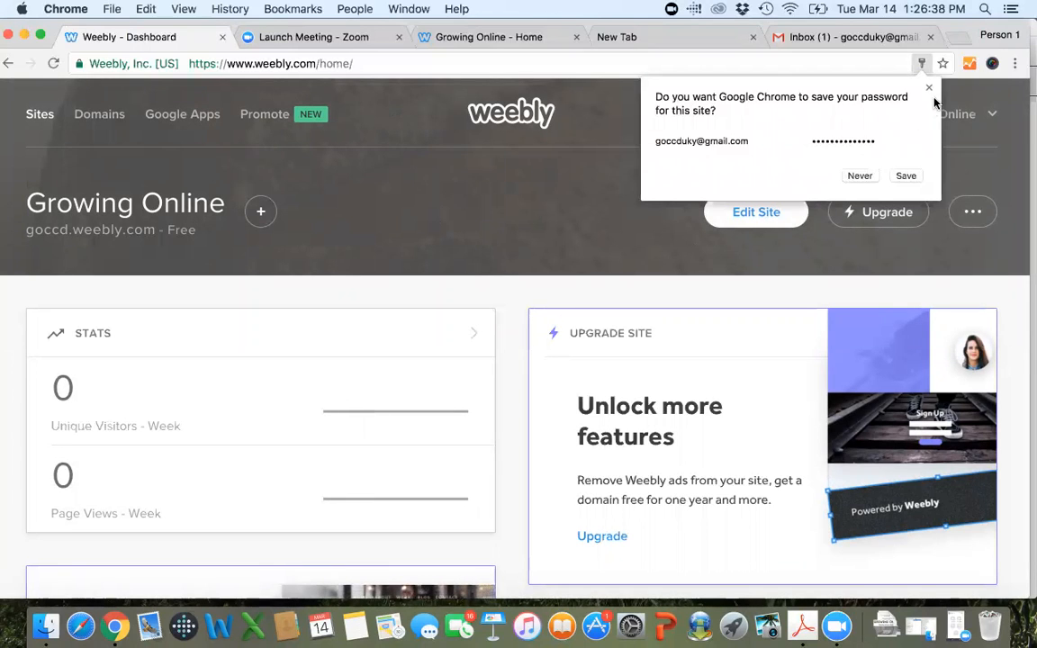
pyautogui.click(930, 88)
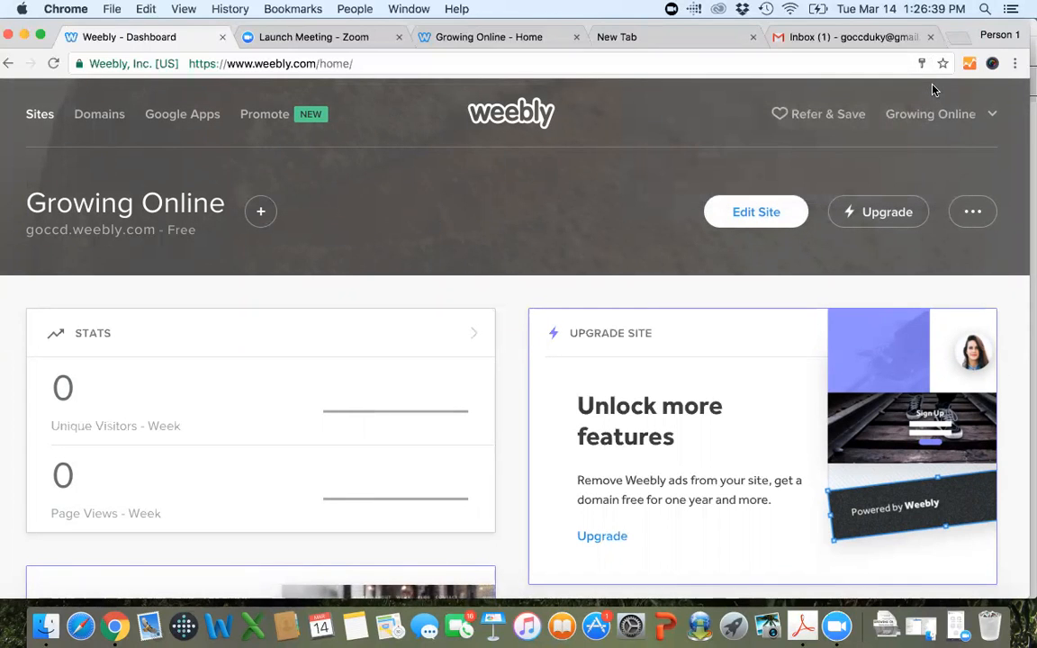
# Close the Gmail tab and open the Growing Online site in the Weebly editor.
pyautogui.click(929, 37)
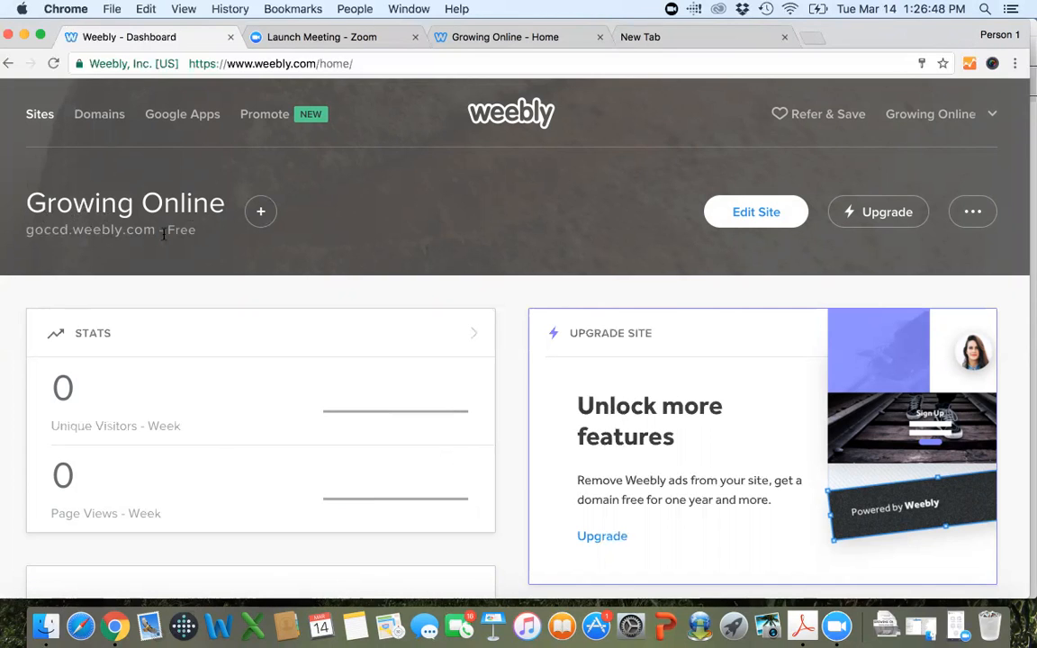
pyautogui.click(759, 211)
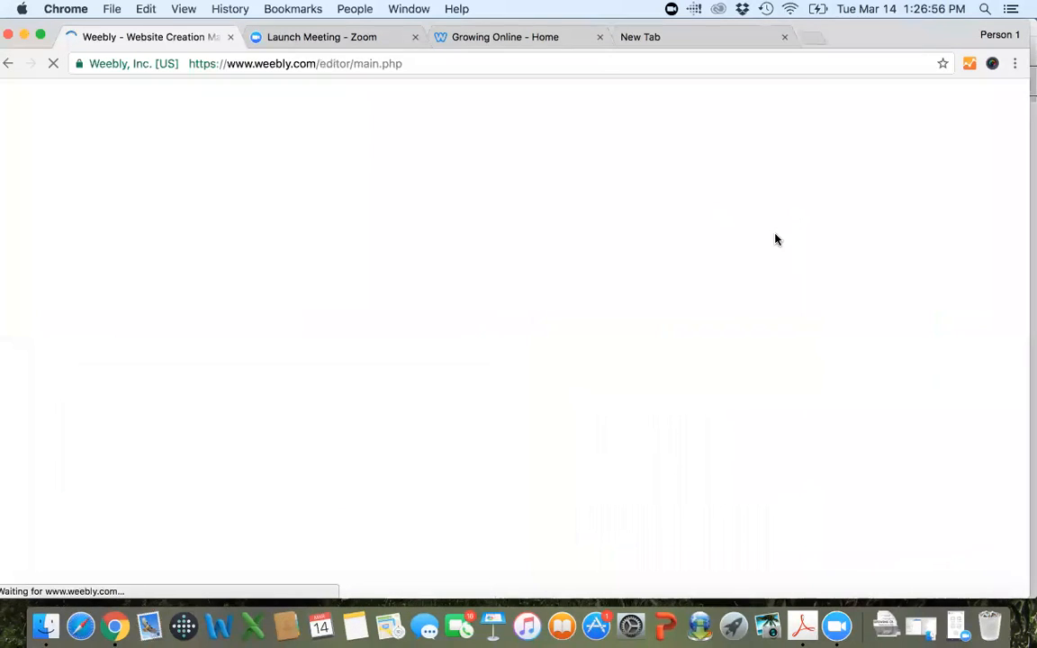
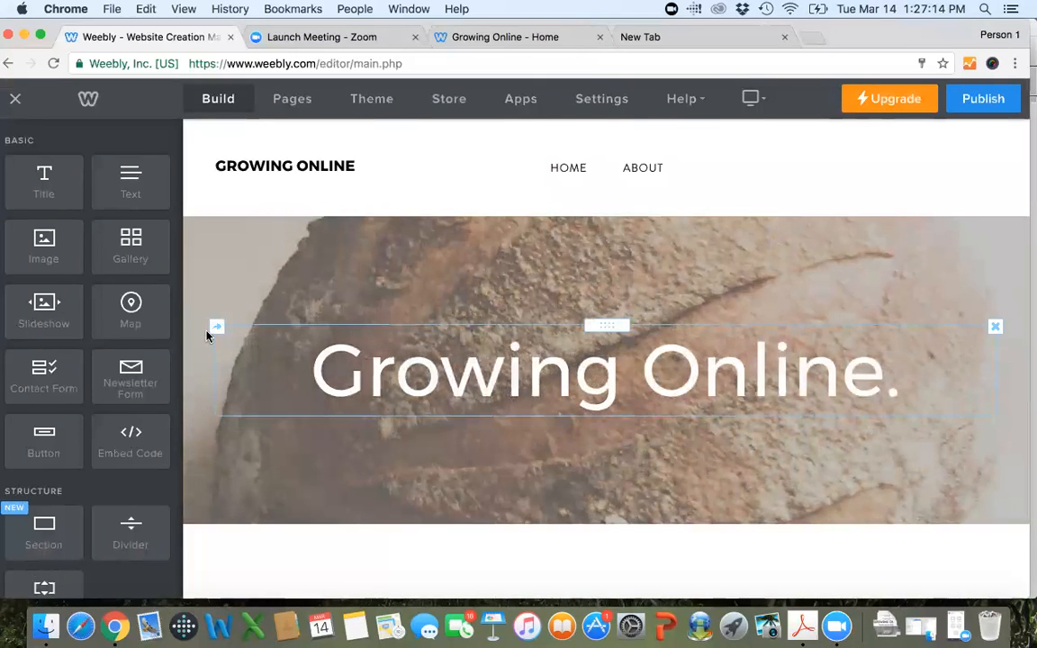
# Add a Gallery element to the home page between the welcome text and the two-column bread photos.
pyautogui.scroll(-5, 338, 331)
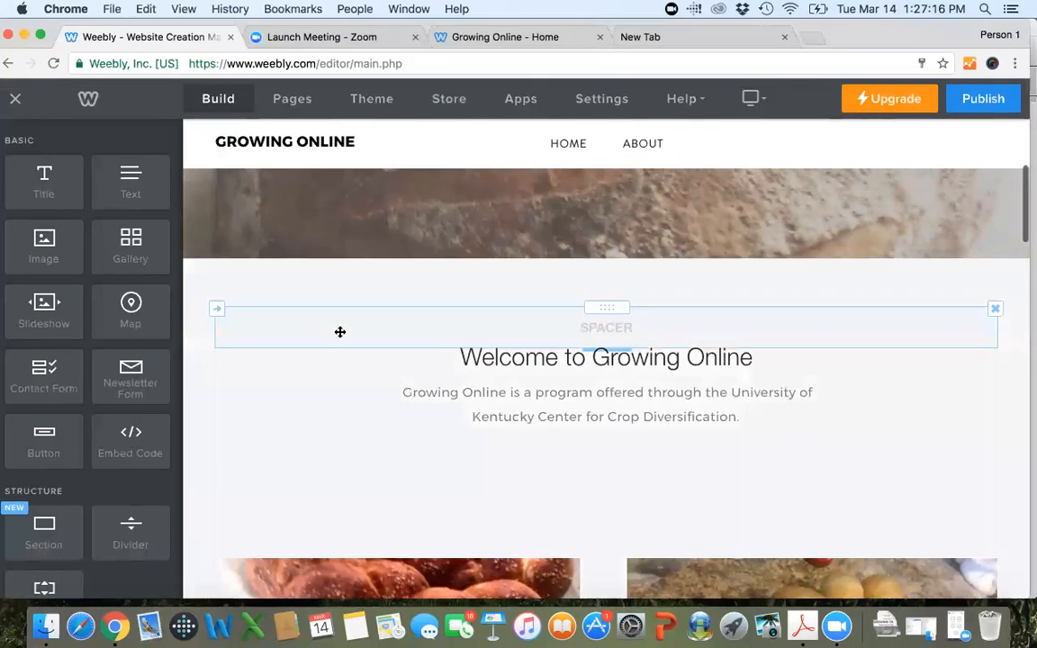
pyautogui.scroll(-3, 340, 332)
pyautogui.scroll(4, 685, 546)
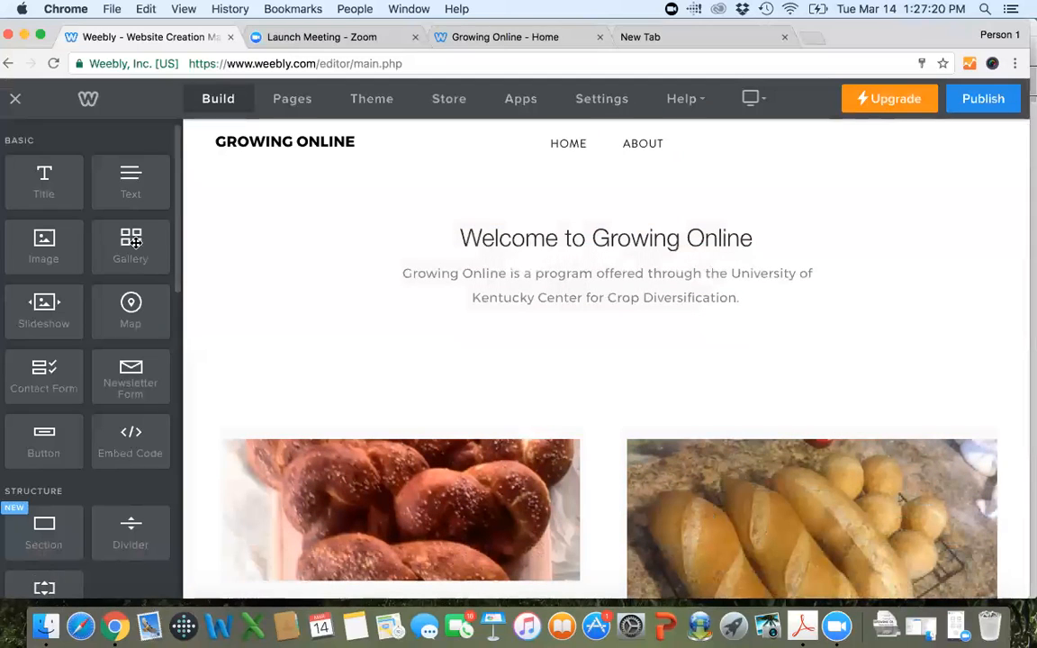
pyautogui.moveTo(128, 223); pyautogui.dragTo(534, 385)
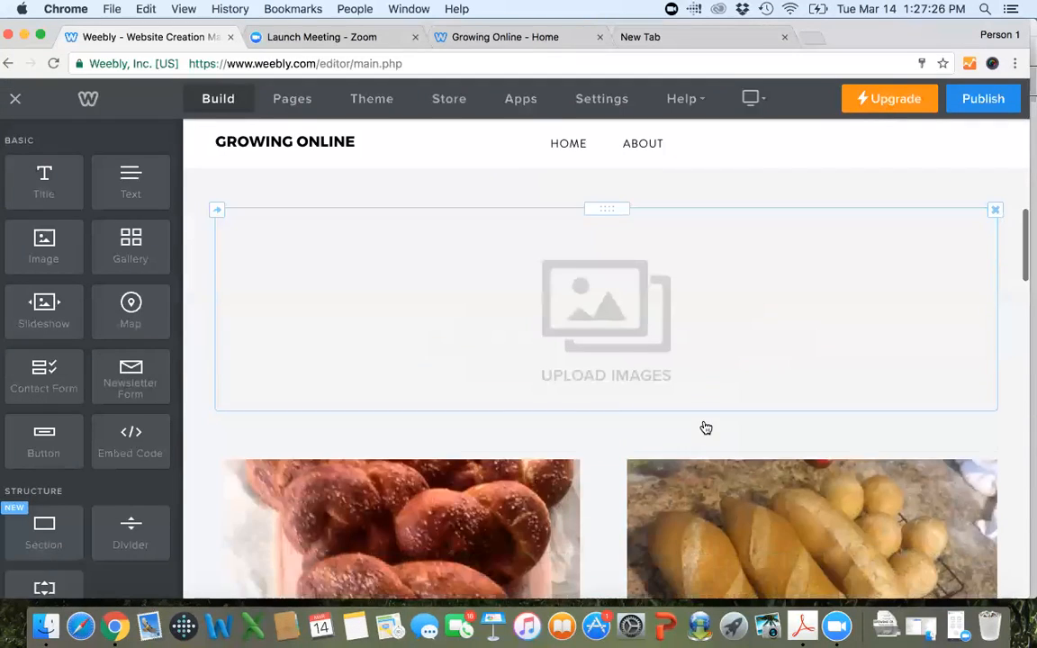
# Upload the Bavarian Pretzels, first and third Beautiful Whole Wheat, Best White Sour and Big Bake photos from the Photos folder to the gallery.
pyautogui.click(618, 352)
pyautogui.click(514, 382)
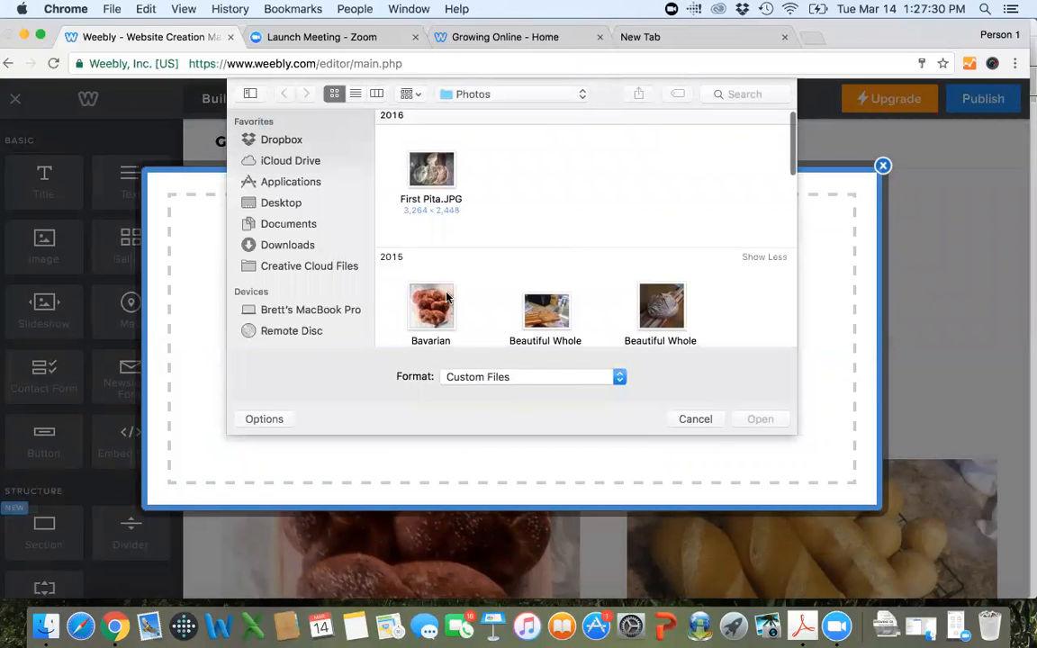
pyautogui.click(432, 306)
pyautogui.keyDown('super'); pyautogui.click(538, 307); pyautogui.keyUp('super')
pyautogui.keyDown('super'); pyautogui.click(655, 314); pyautogui.keyUp('super')
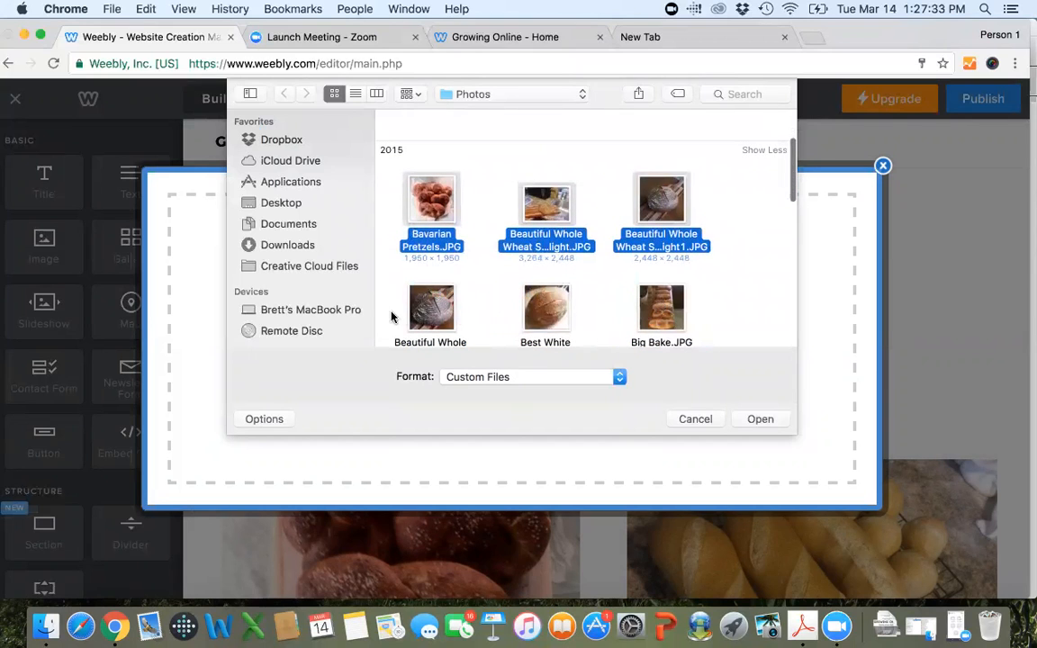
pyautogui.keyDown('super'); pyautogui.click(668, 202); pyautogui.keyUp('super')
pyautogui.keyDown('super'); pyautogui.click(432, 308); pyautogui.keyUp('super')
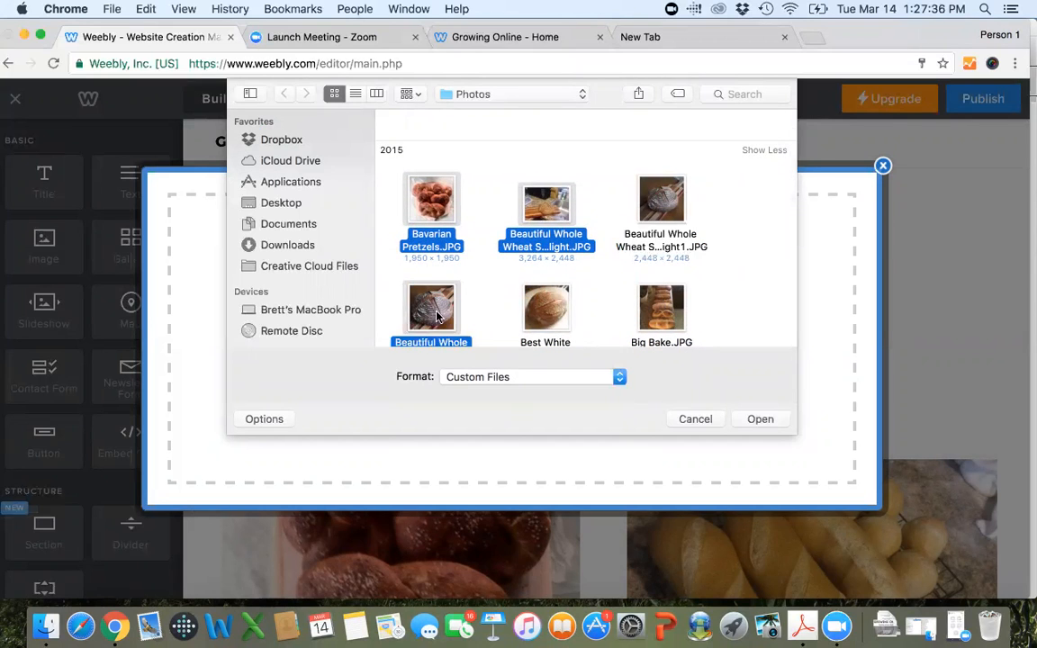
pyautogui.keyDown('super'); pyautogui.click(545, 308); pyautogui.keyUp('super')
pyautogui.keyDown('super'); pyautogui.click(662, 307); pyautogui.keyUp('super')
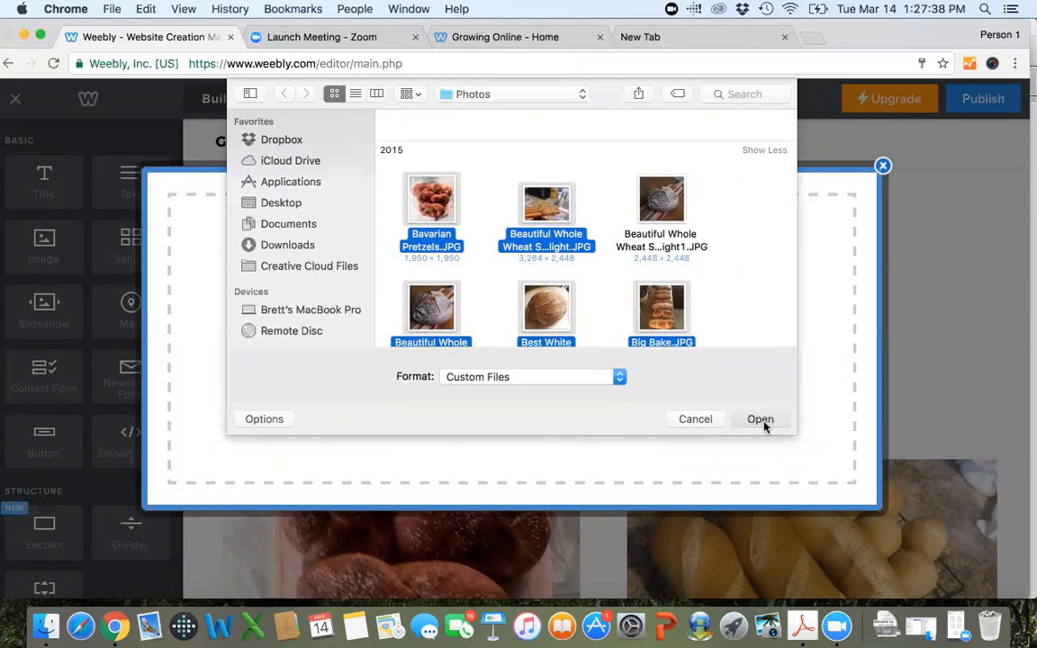
pyautogui.click(765, 423)
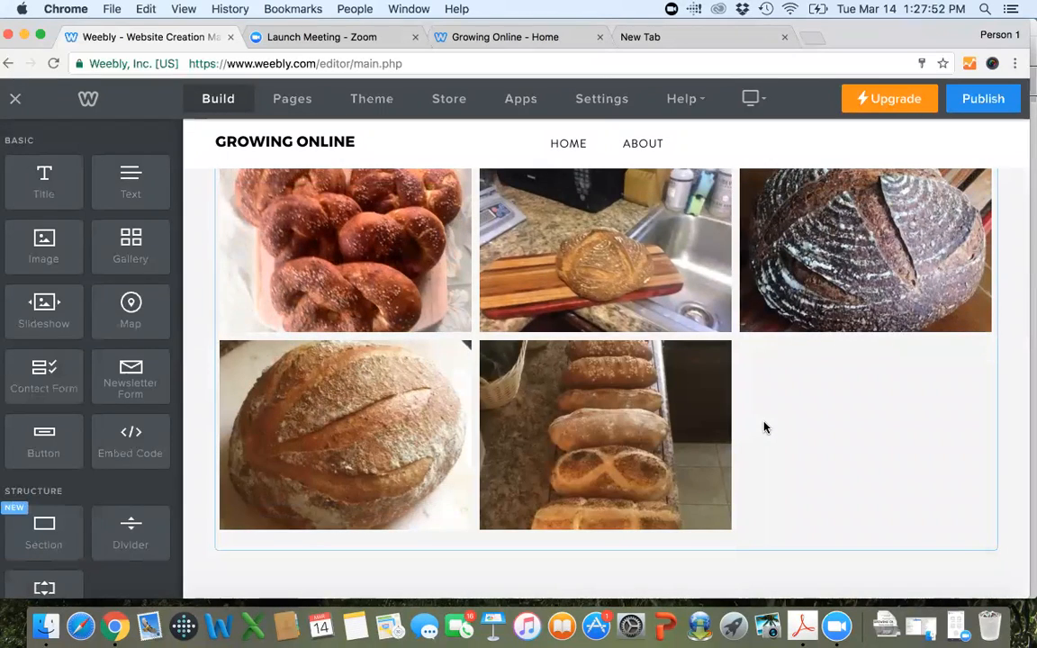
# Add Dinner Rolls.JPG from the Photos folder to the gallery as its sixth image.
pyautogui.scroll(3, 764, 428)
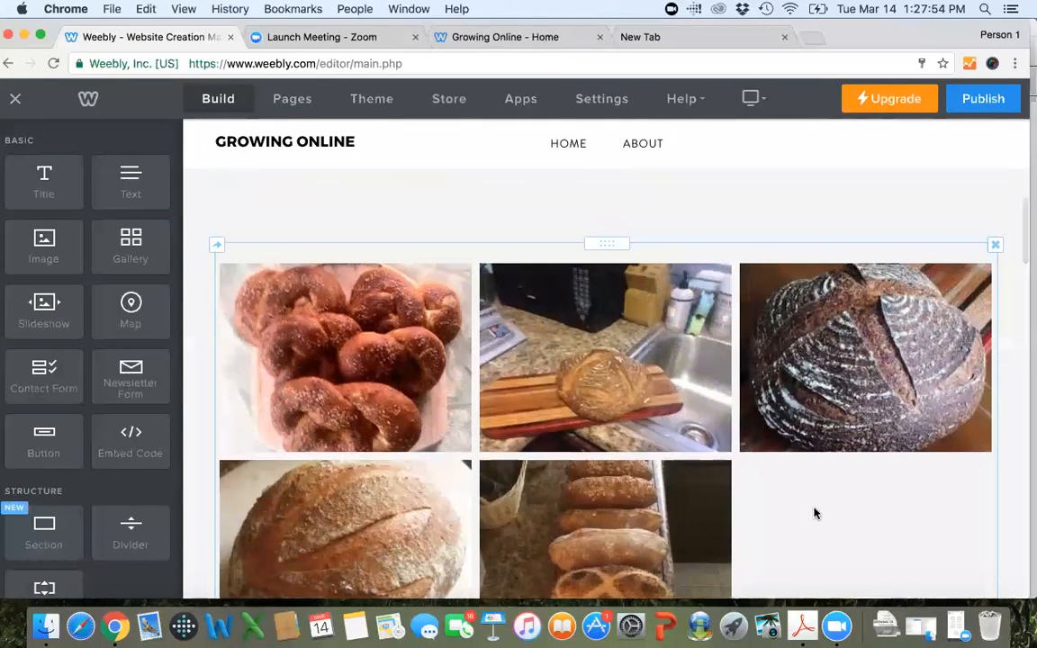
pyautogui.scroll(-2, 812, 486)
pyautogui.click(810, 449)
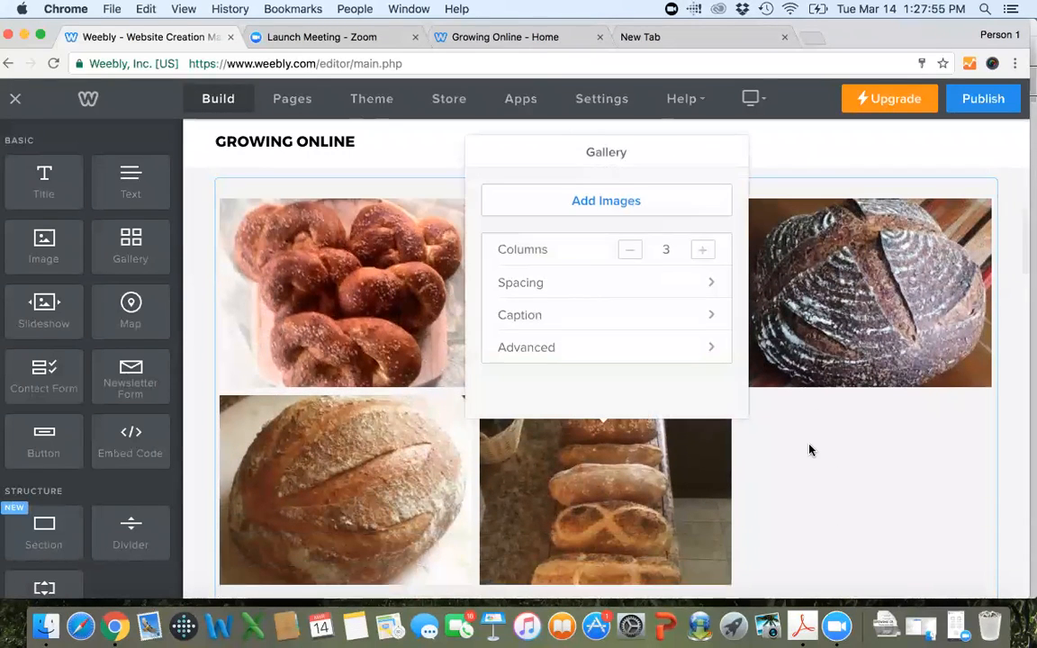
pyautogui.click(650, 206)
pyautogui.click(526, 393)
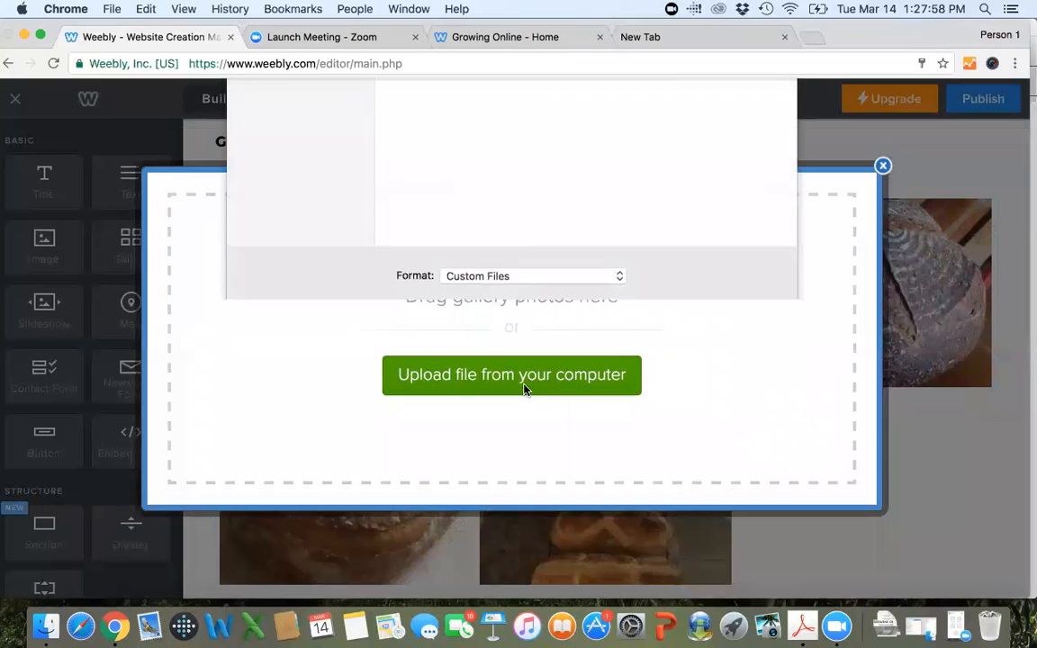
pyautogui.scroll(-3, 531, 202)
pyautogui.scroll(-2, 531, 202)
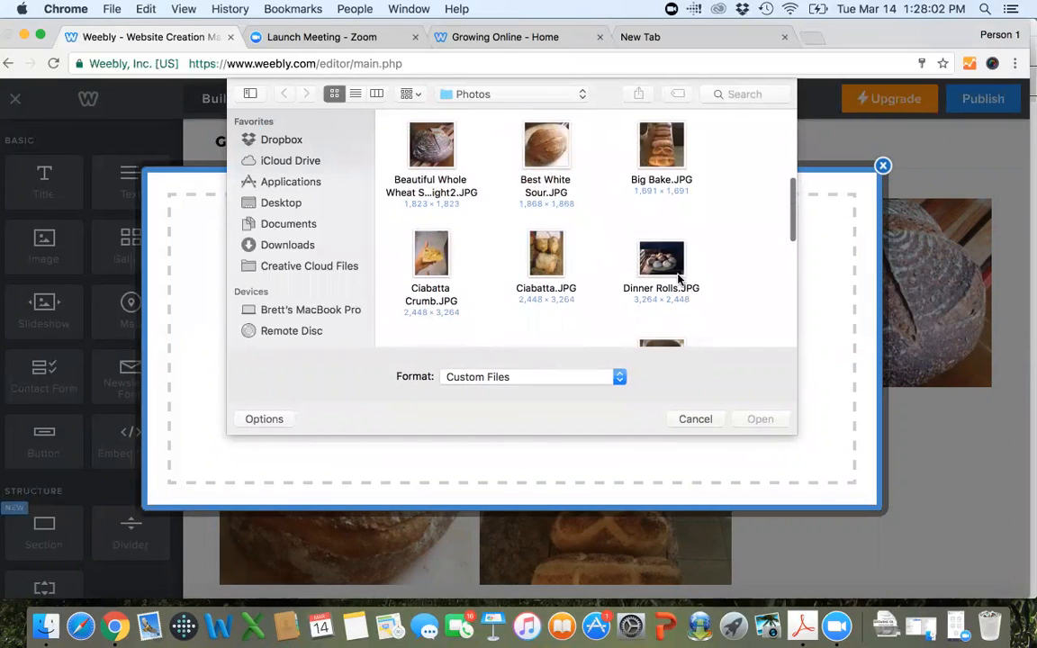
pyautogui.doubleClick(648, 259)
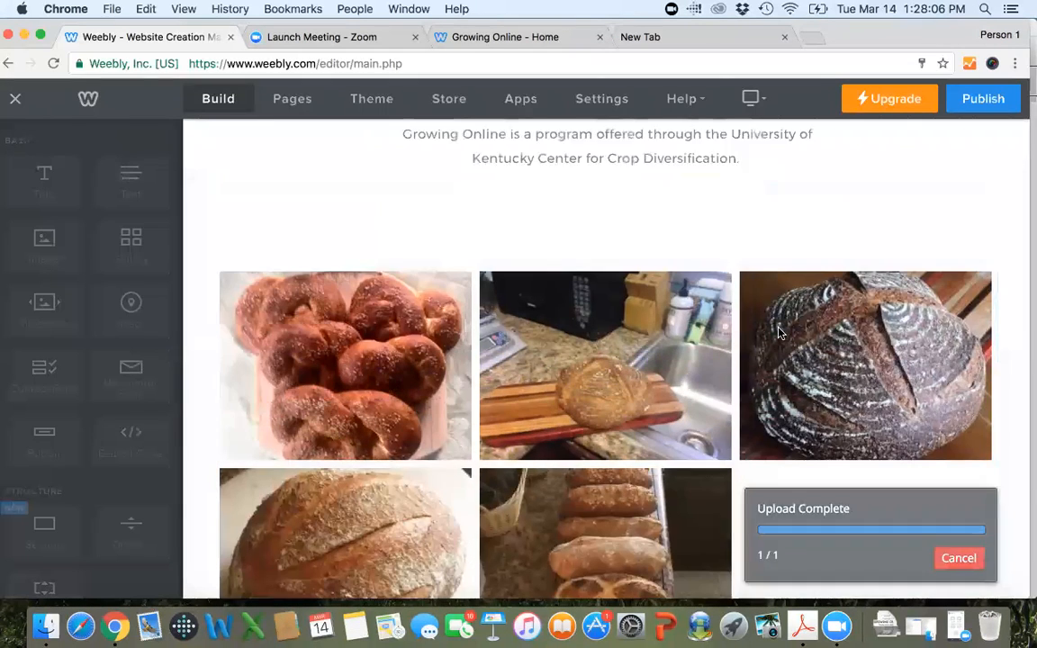
# Check the completed gallery on the home page and publish the updated site.
pyautogui.scroll(-3, 779, 333)
pyautogui.scroll(-3, 779, 333)
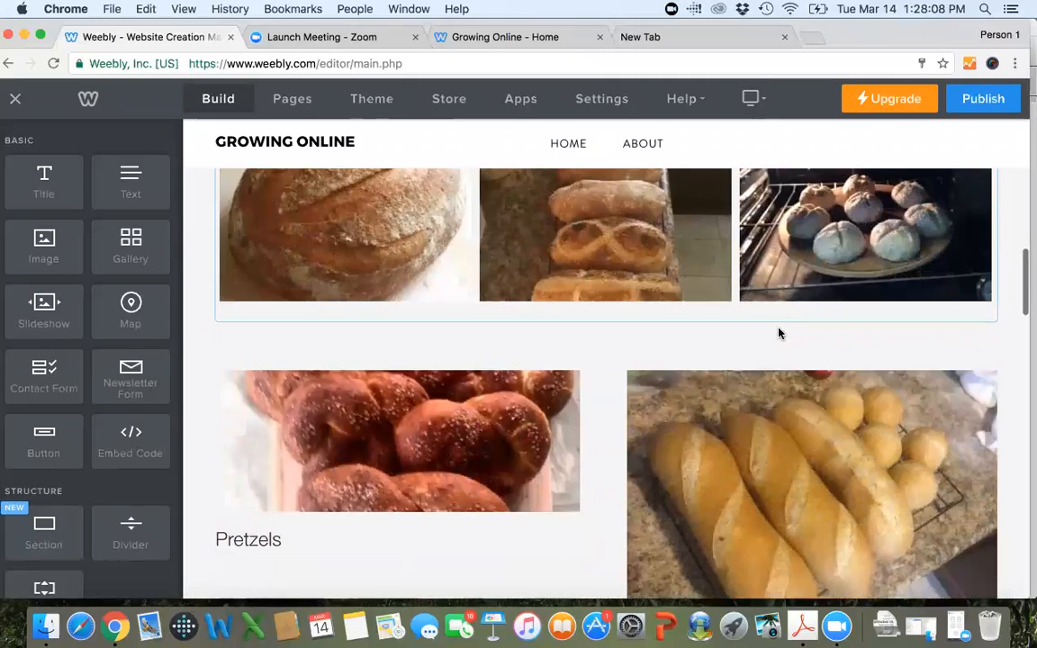
pyautogui.scroll(-5, 754, 325)
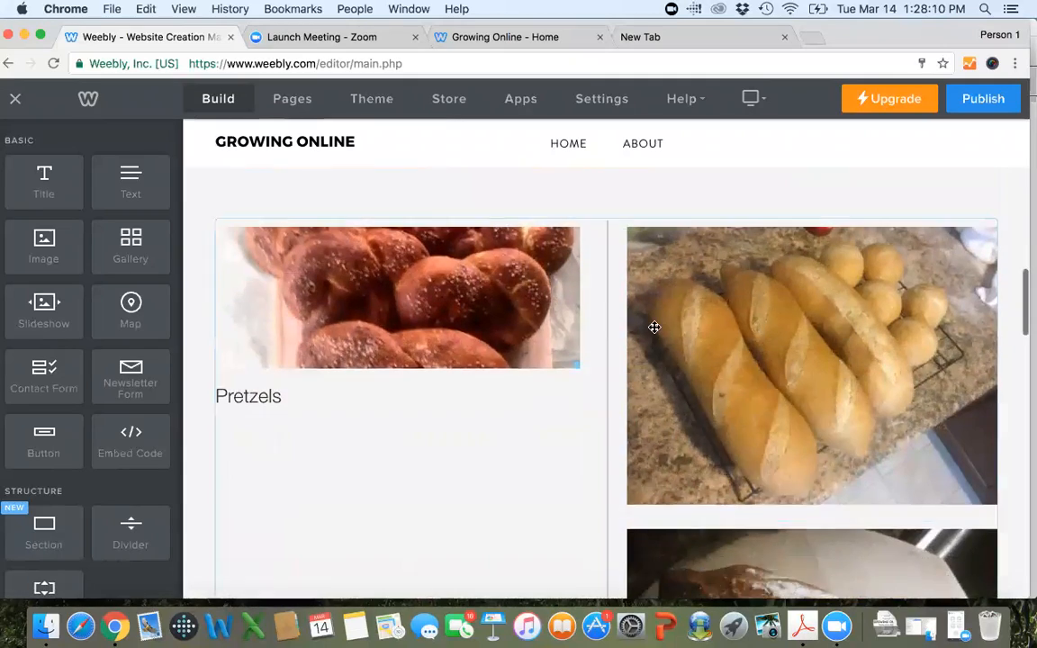
pyautogui.scroll(8, 656, 329)
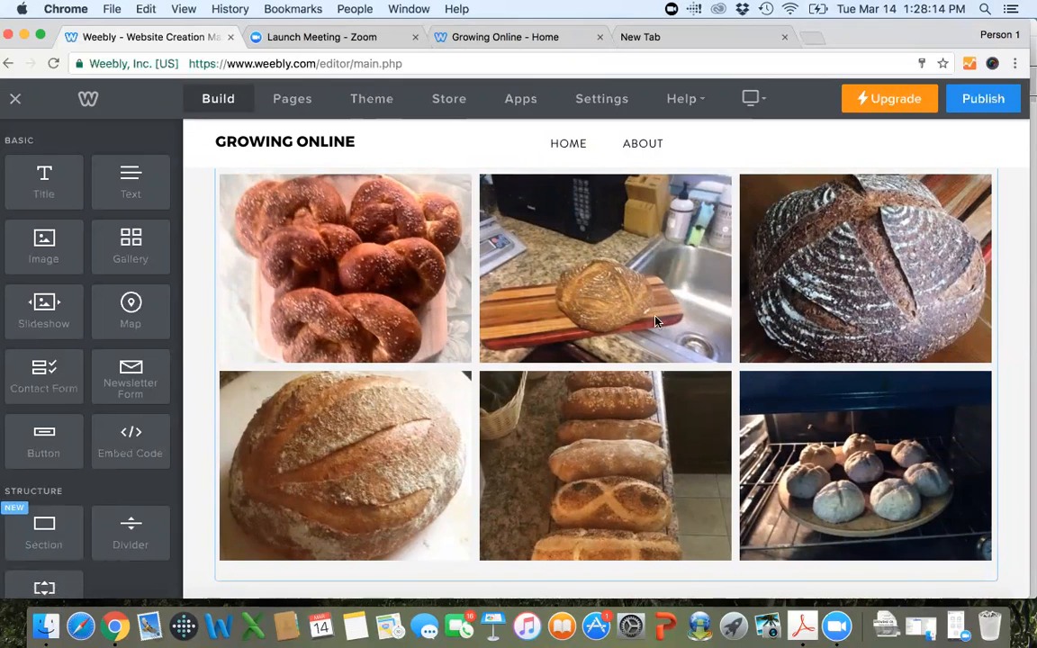
pyautogui.scroll(5, 618, 273)
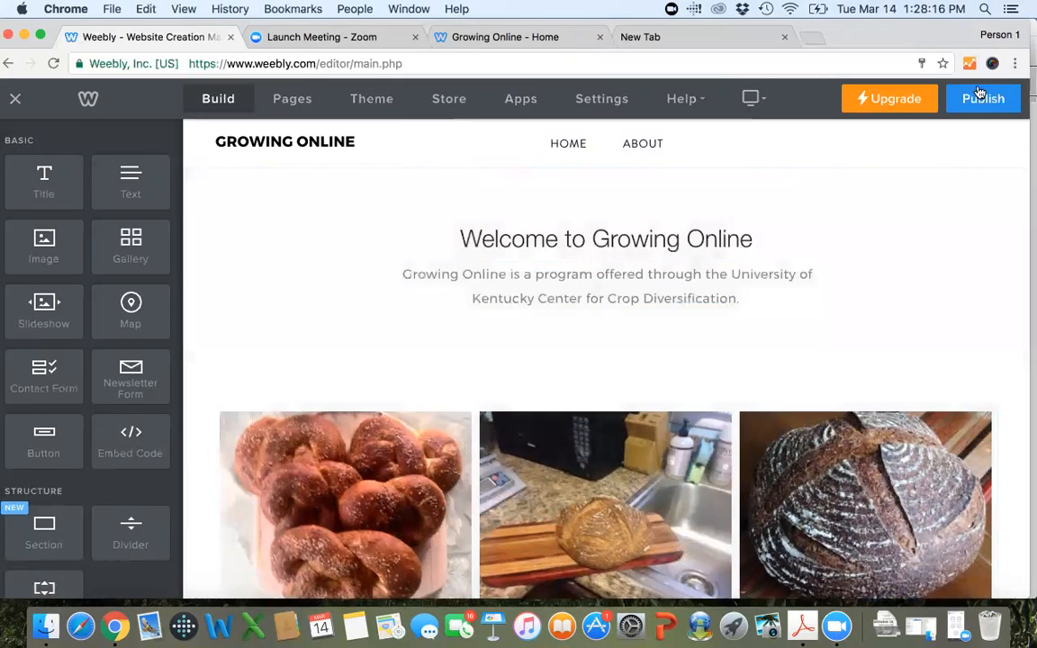
pyautogui.click(987, 99)
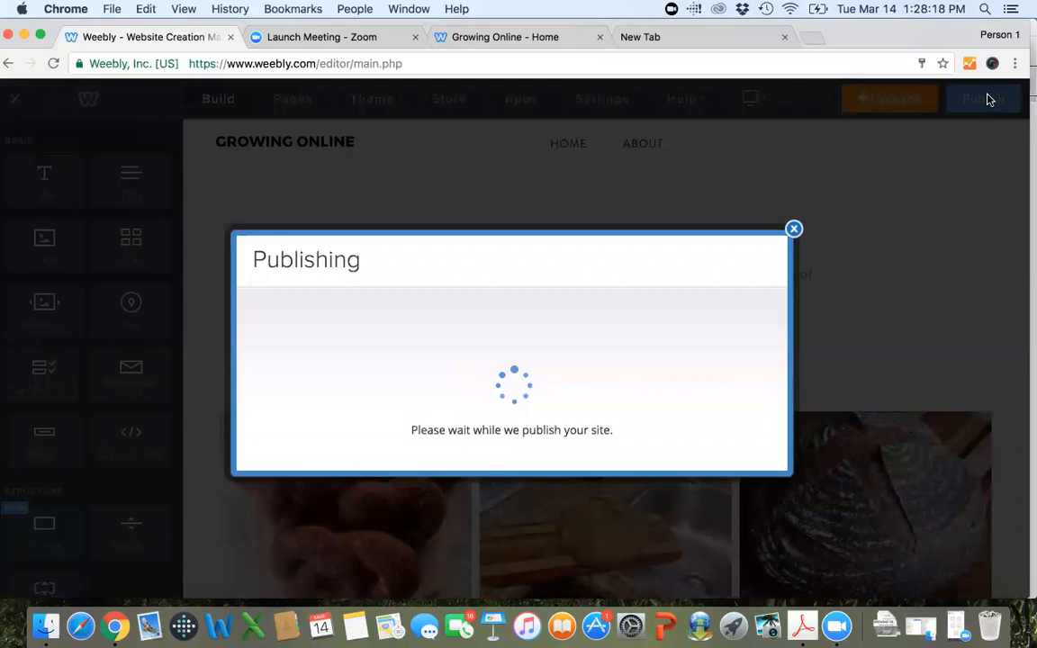
# Reload the live goccd.weebly.com home page and examine the new photo gallery.
pyautogui.click(526, 39)
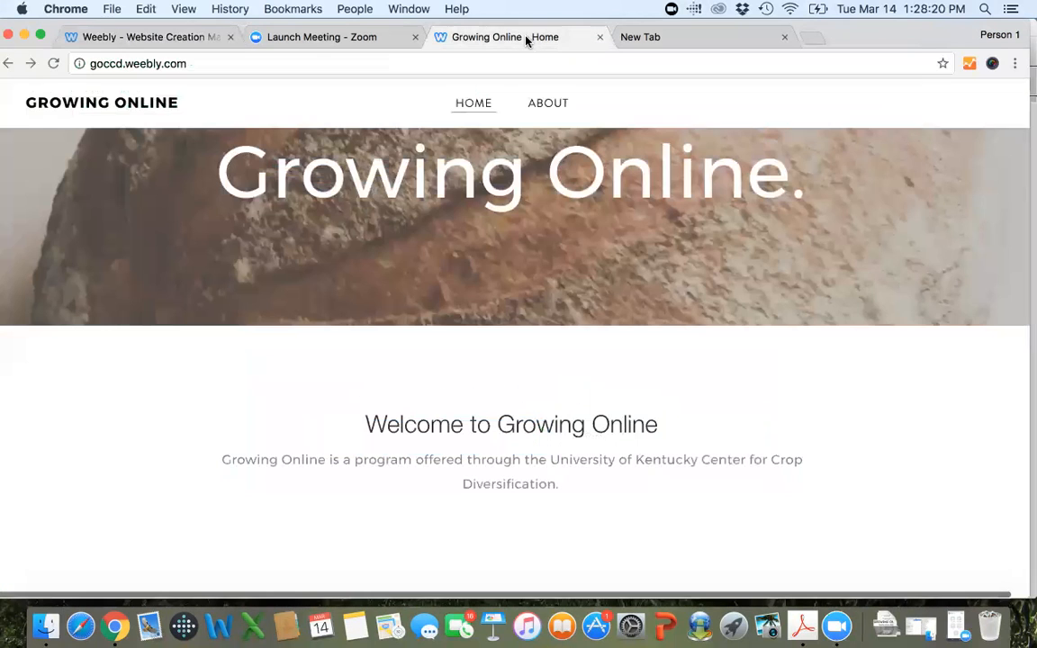
pyautogui.scroll(-3, 218, 271)
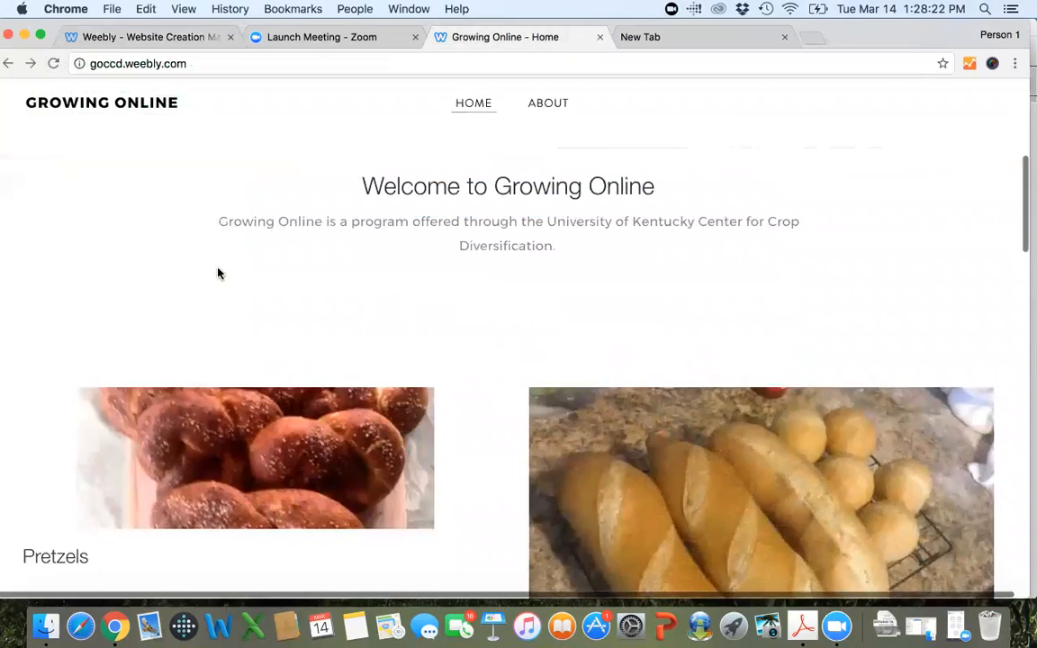
pyautogui.scroll(2, 218, 271)
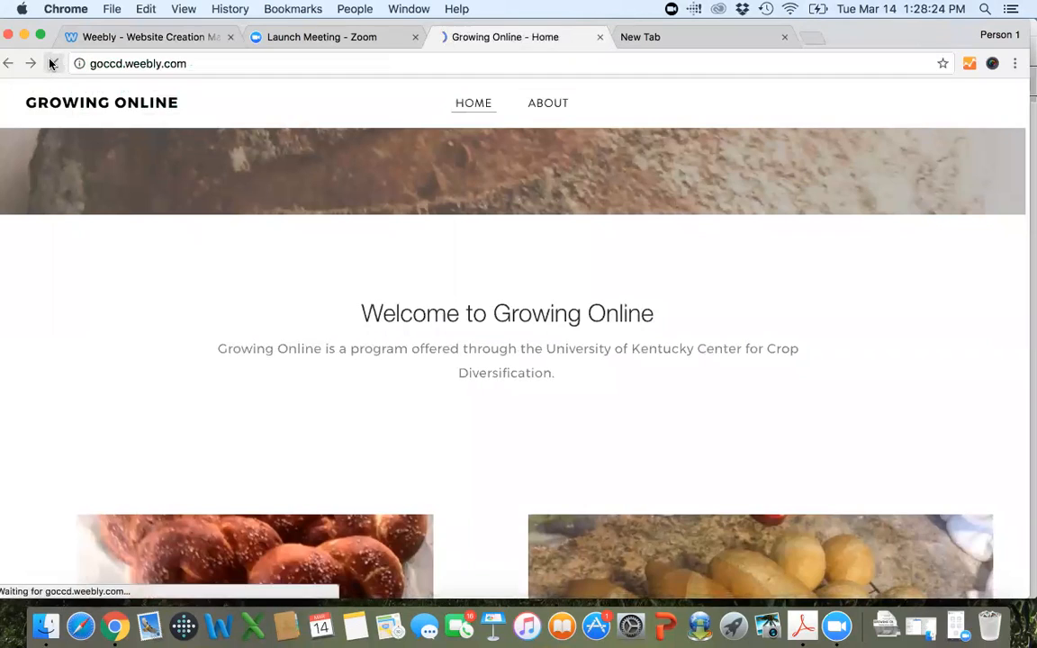
pyautogui.scroll(-3, 334, 360)
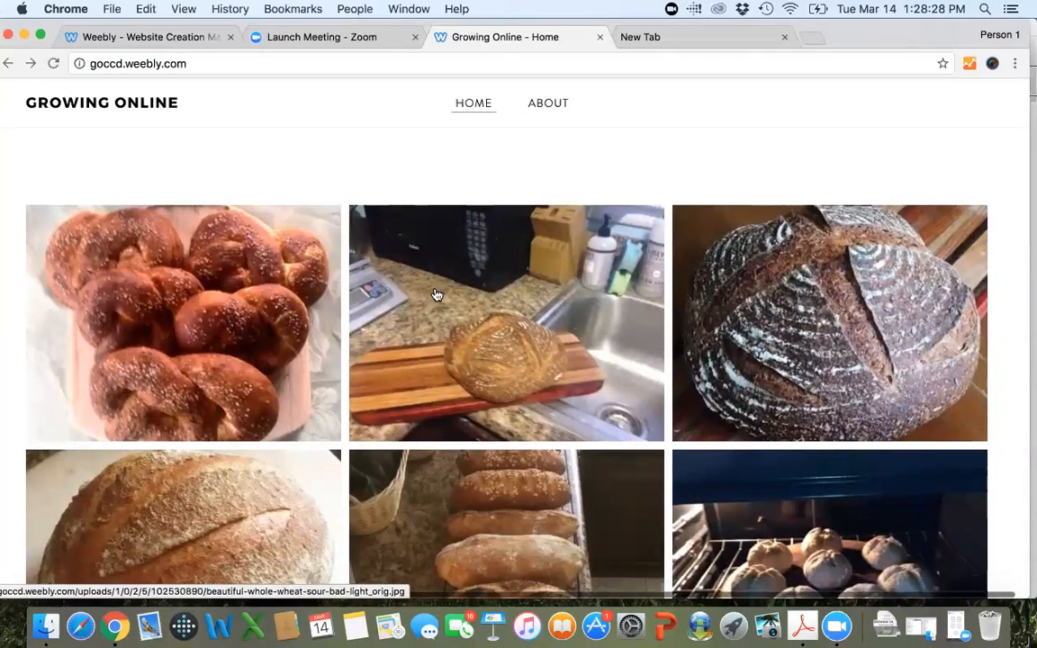
# Enlarge the third gallery photo on the live page, browse through the neighbouring images and close the enlarged view.
pyautogui.click(779, 325)
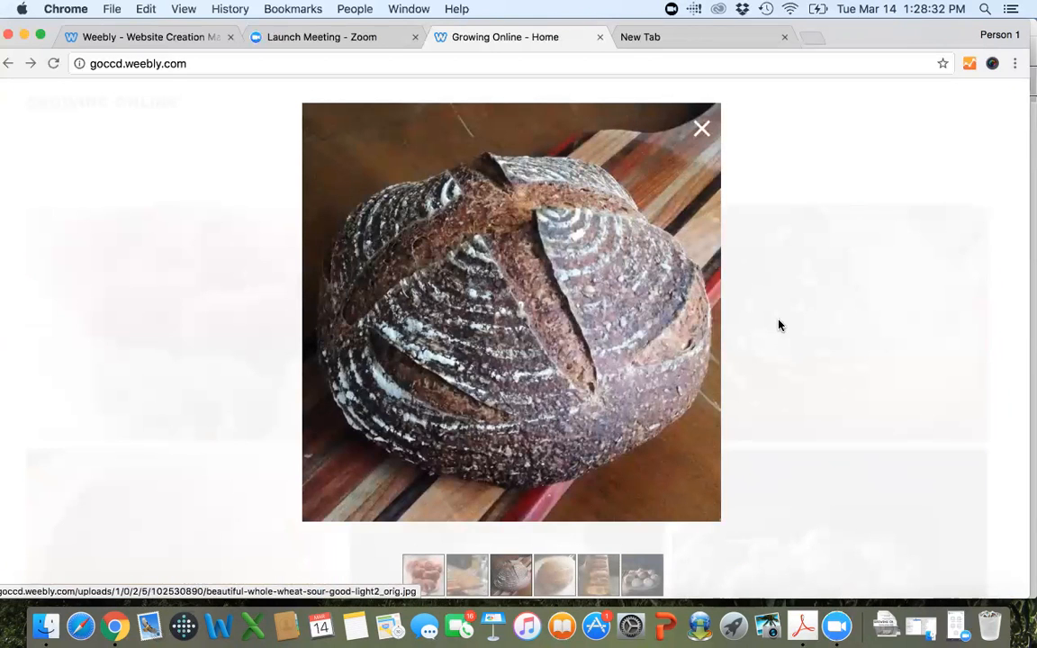
pyautogui.click(582, 294)
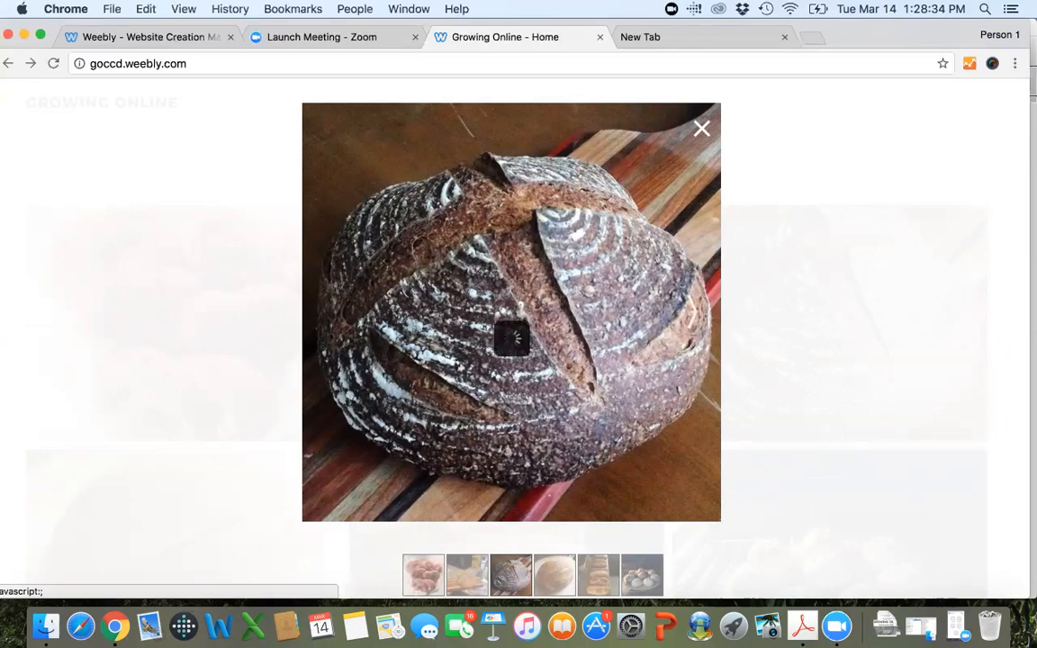
pyautogui.click(402, 320)
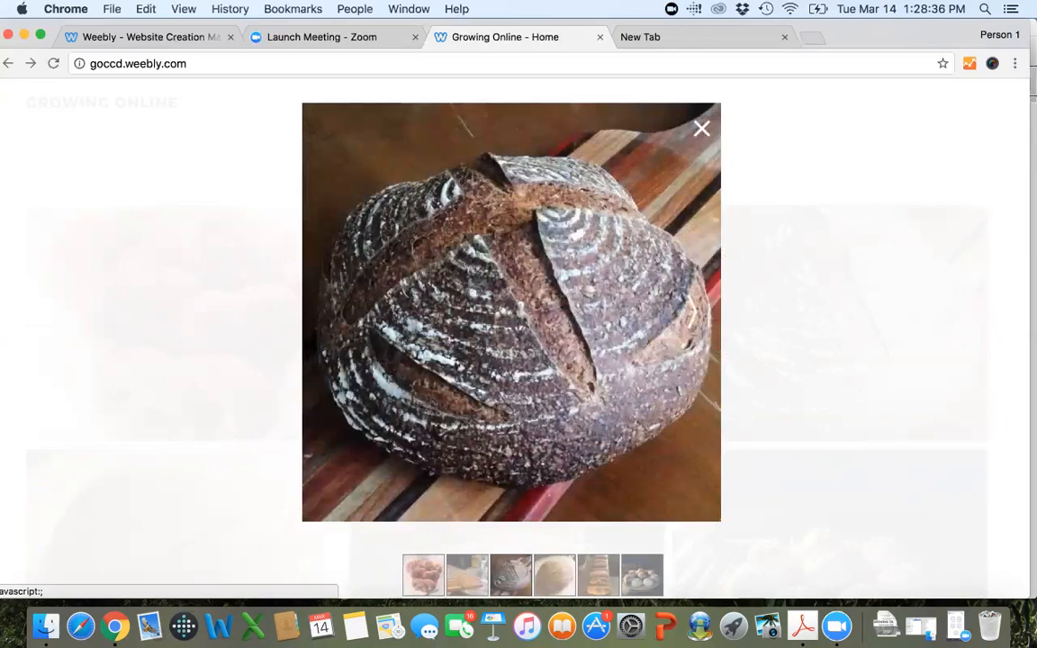
pyautogui.press('Right')
pyautogui.press('Right')
pyautogui.press('Left')
pyautogui.press('Left')
pyautogui.press('Left')
pyautogui.press('Right')
pyautogui.click(703, 133)
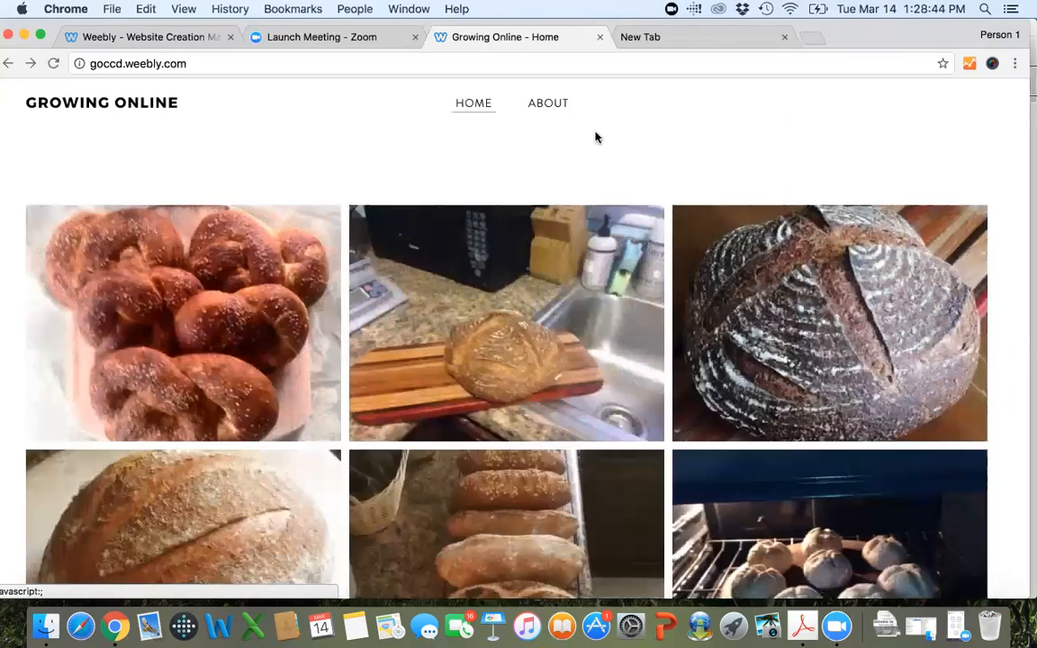
# Return to the Weebly editor and set the gallery to 4 columns, trying a 2-column layout for comparison.
pyautogui.click(166, 37)
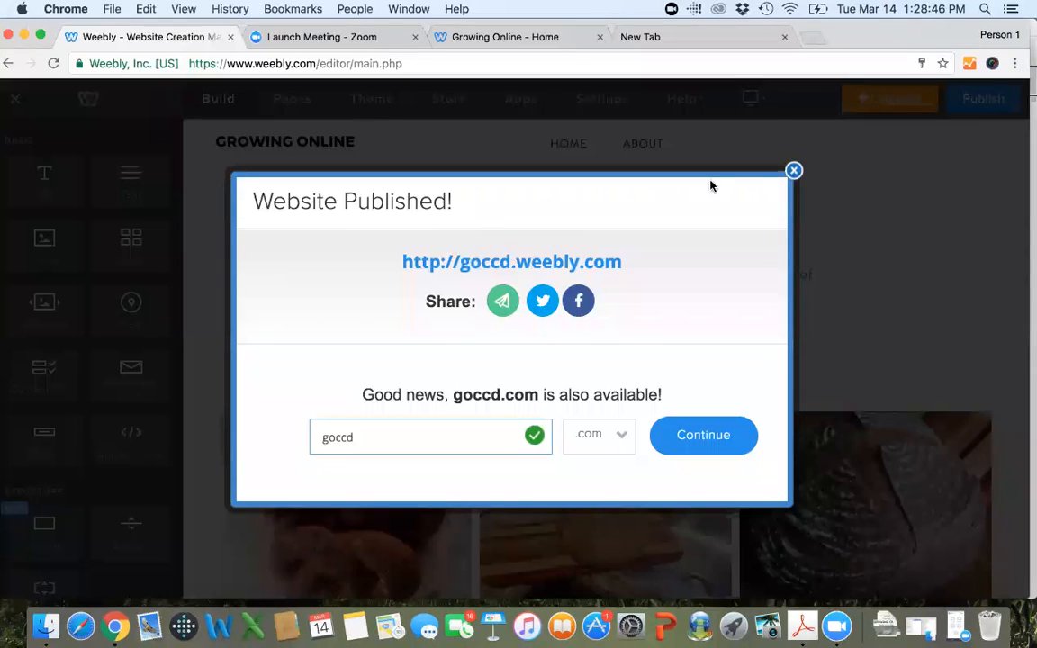
pyautogui.click(793, 171)
pyautogui.scroll(-3, 540, 270)
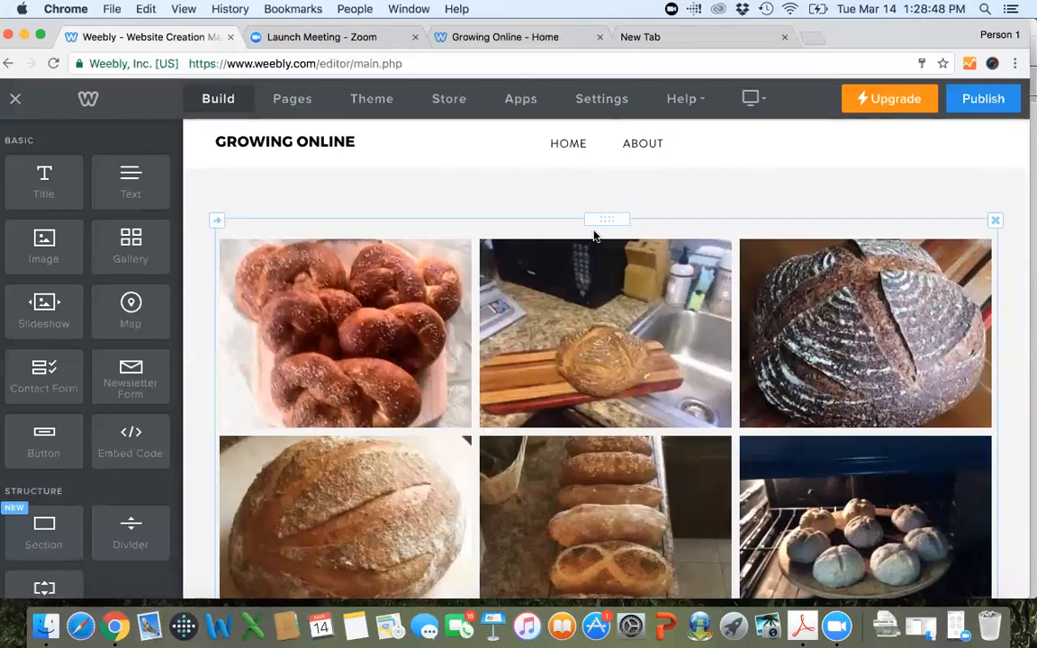
pyautogui.click(674, 230)
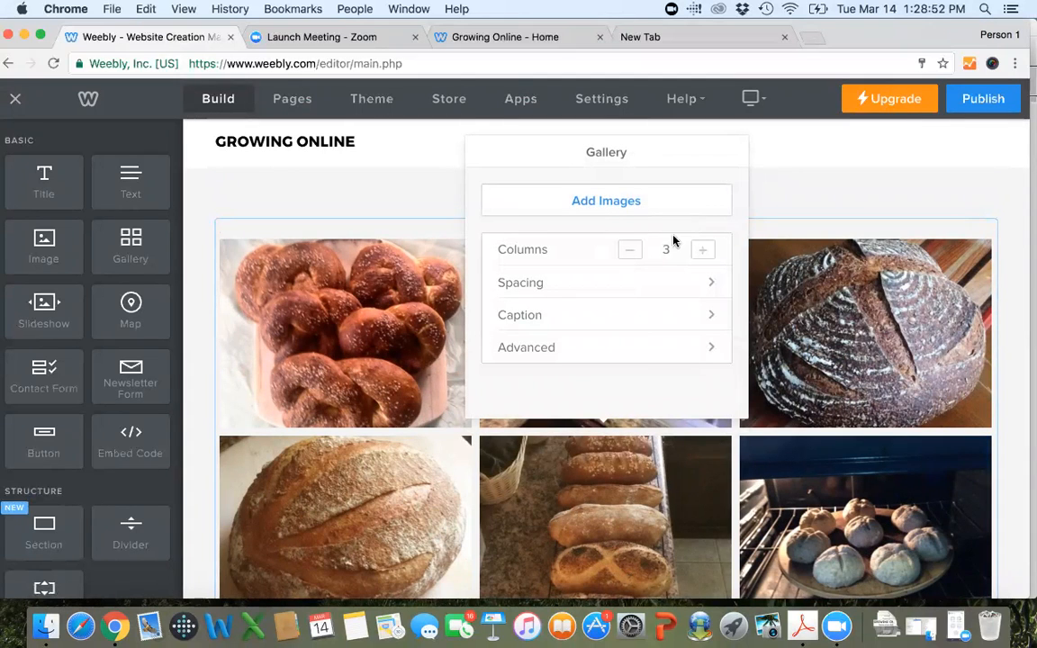
pyautogui.click(701, 251)
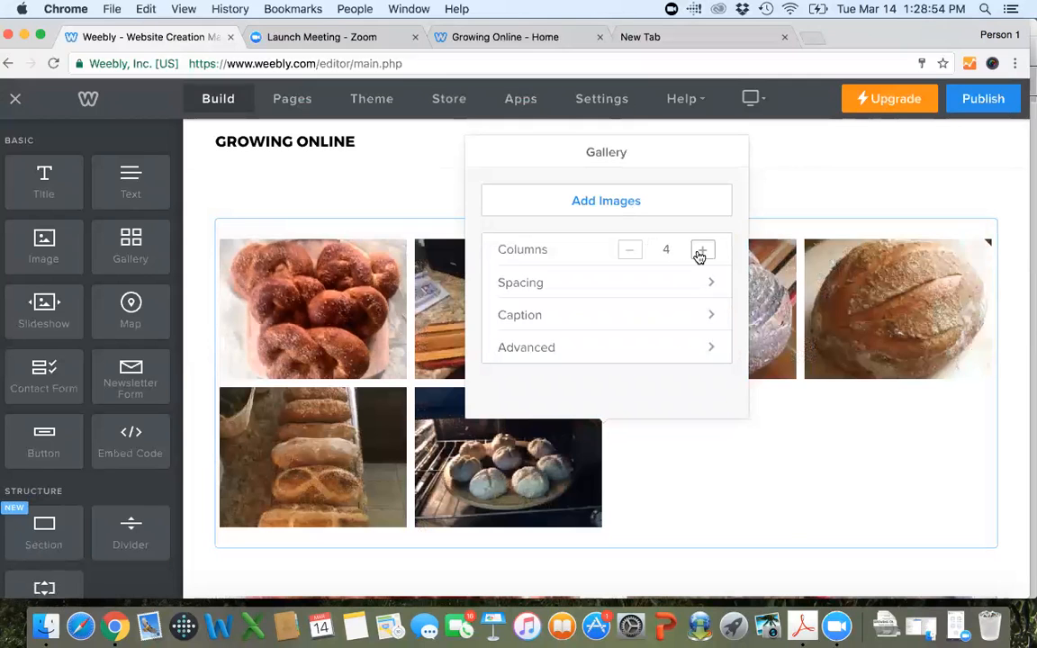
pyautogui.click(631, 251)
pyautogui.click(631, 251)
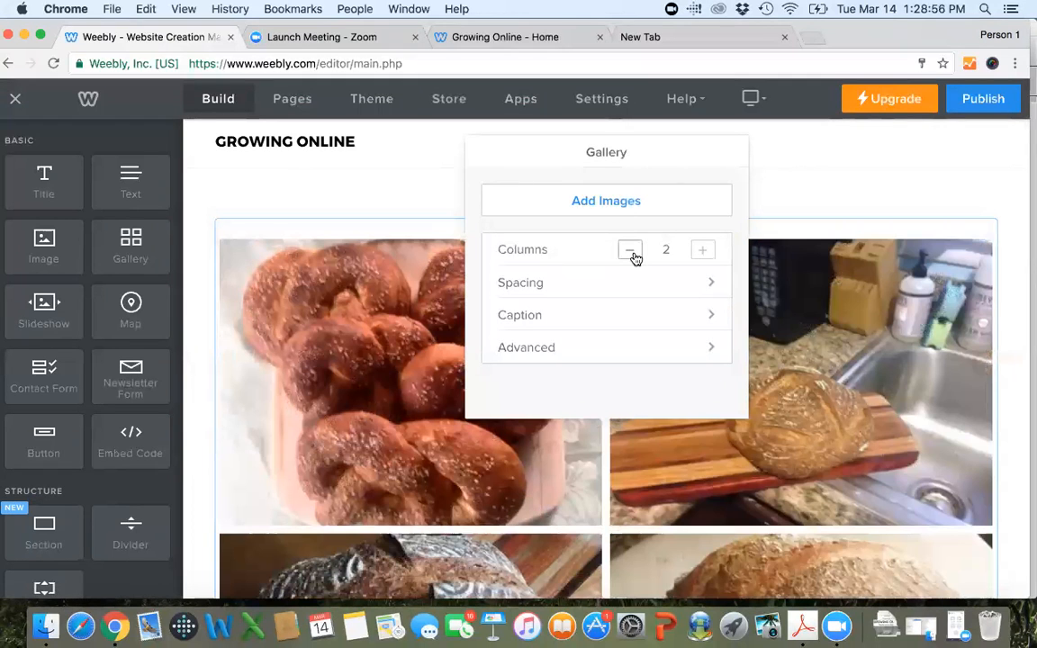
pyautogui.click(702, 249)
pyautogui.click(702, 249)
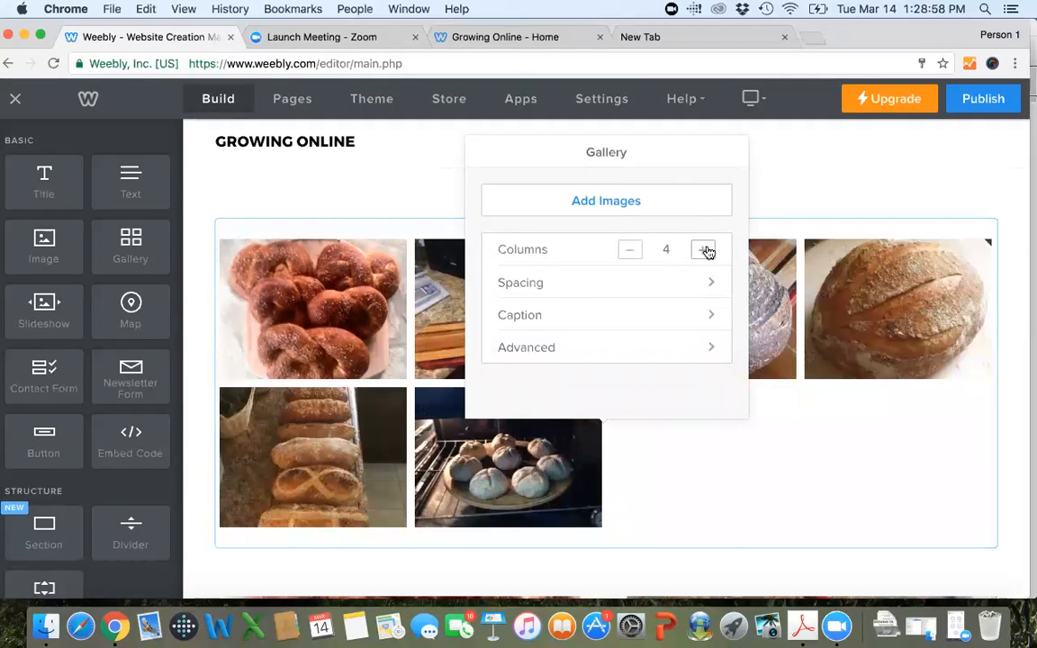
# Look over the gallery's Advanced settings and its Caption settings.
pyautogui.click(672, 353)
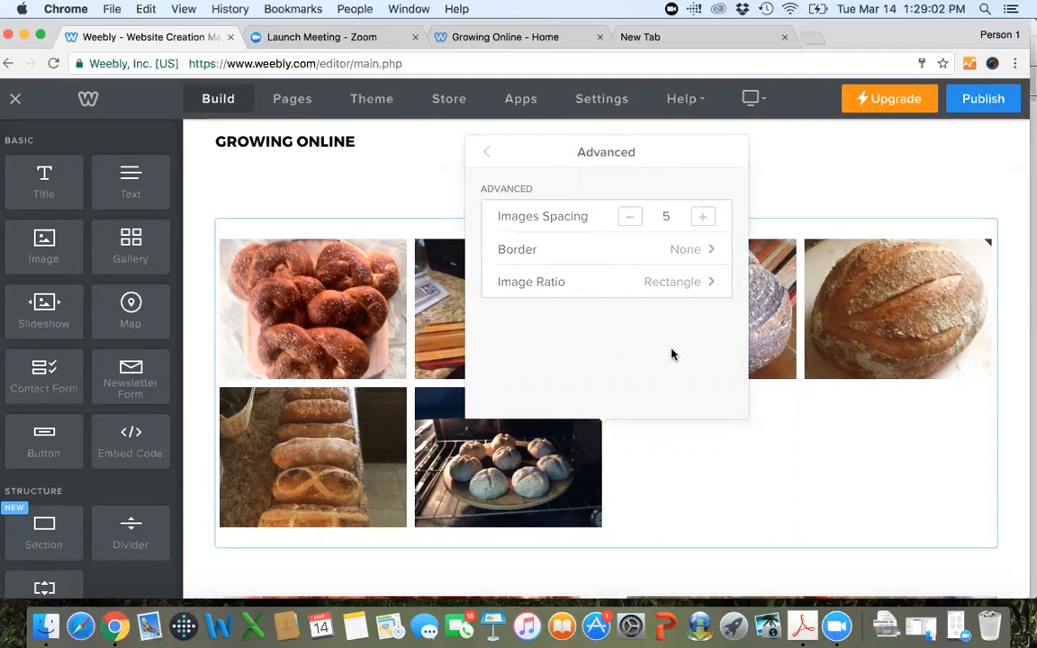
pyautogui.click(486, 151)
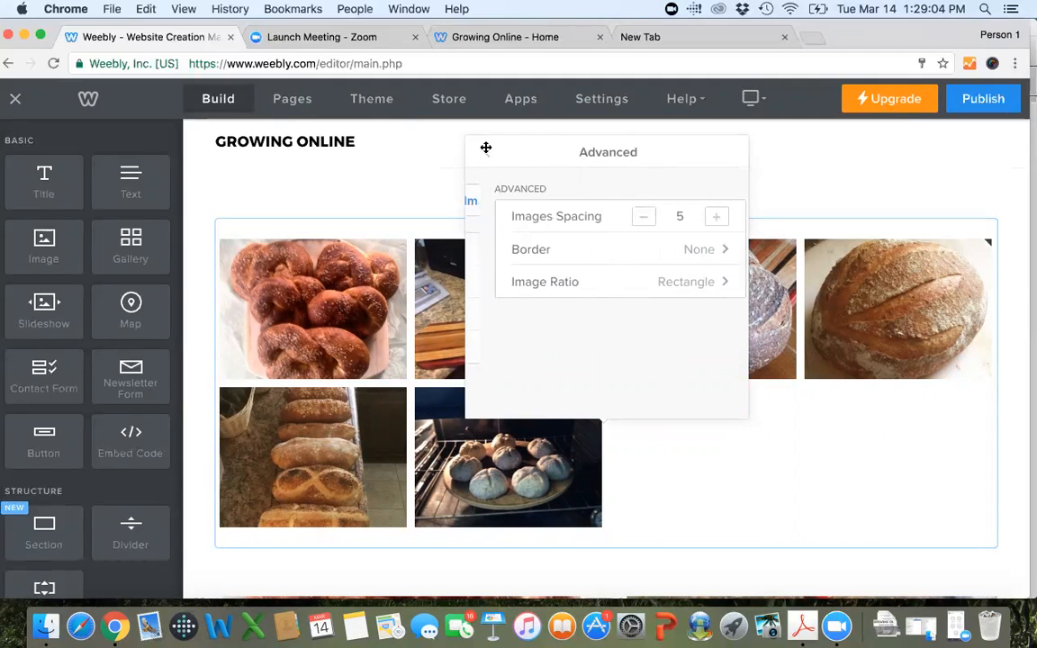
pyautogui.click(659, 320)
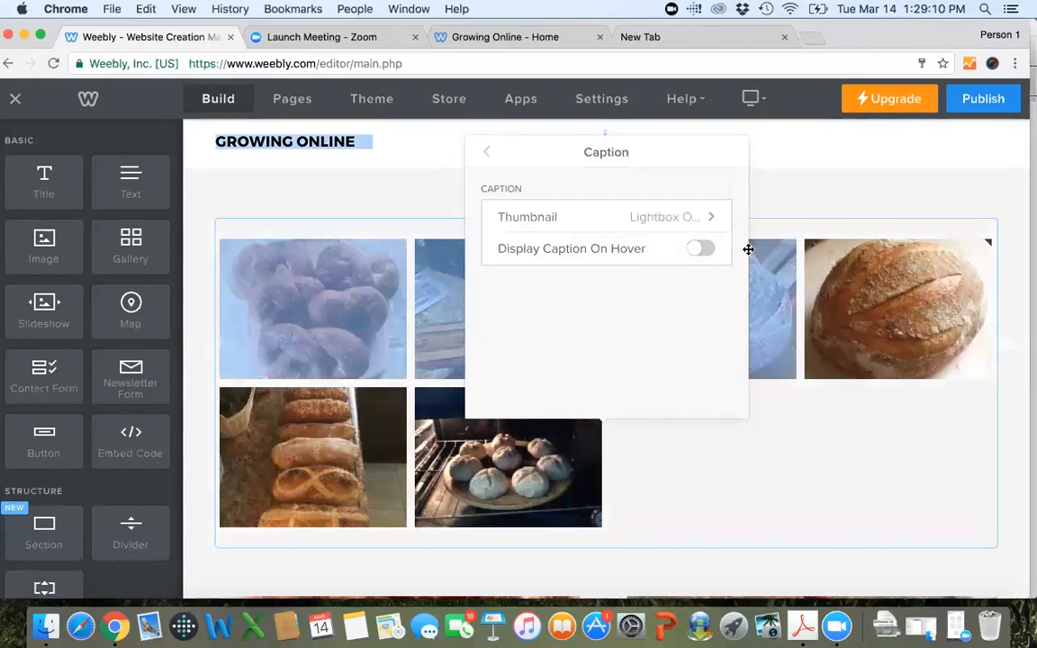
# Turn on Display Caption On Hover for the gallery, keeping Lightbox Only as the caption's thumbnail option.
pyautogui.click(701, 251)
pyautogui.click(678, 216)
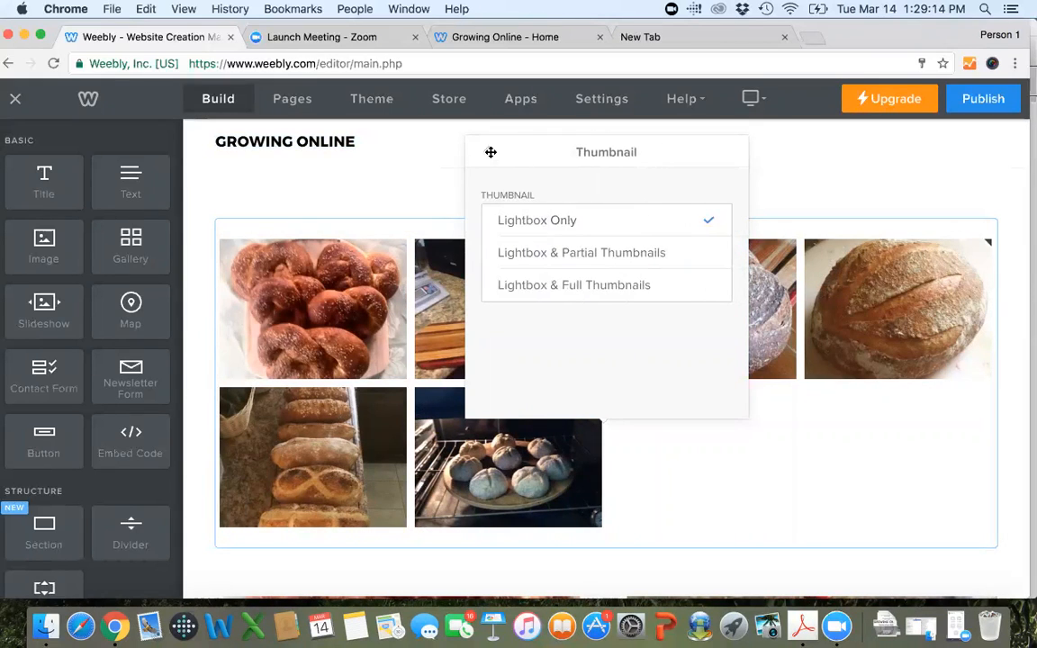
pyautogui.click(489, 154)
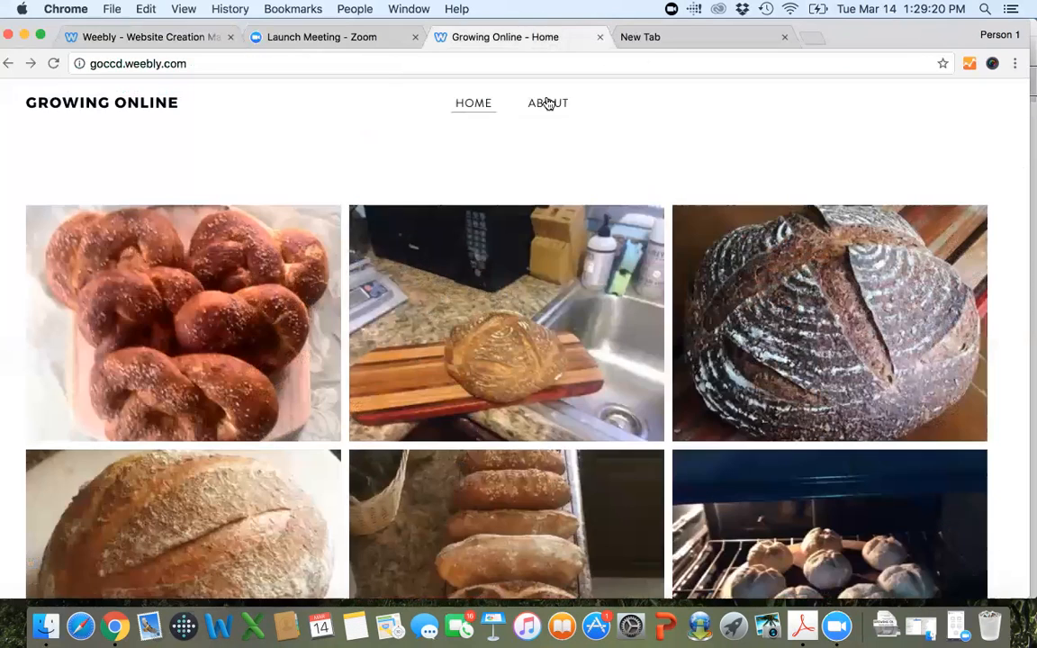
pyautogui.click(505, 37)
pyautogui.click(137, 38)
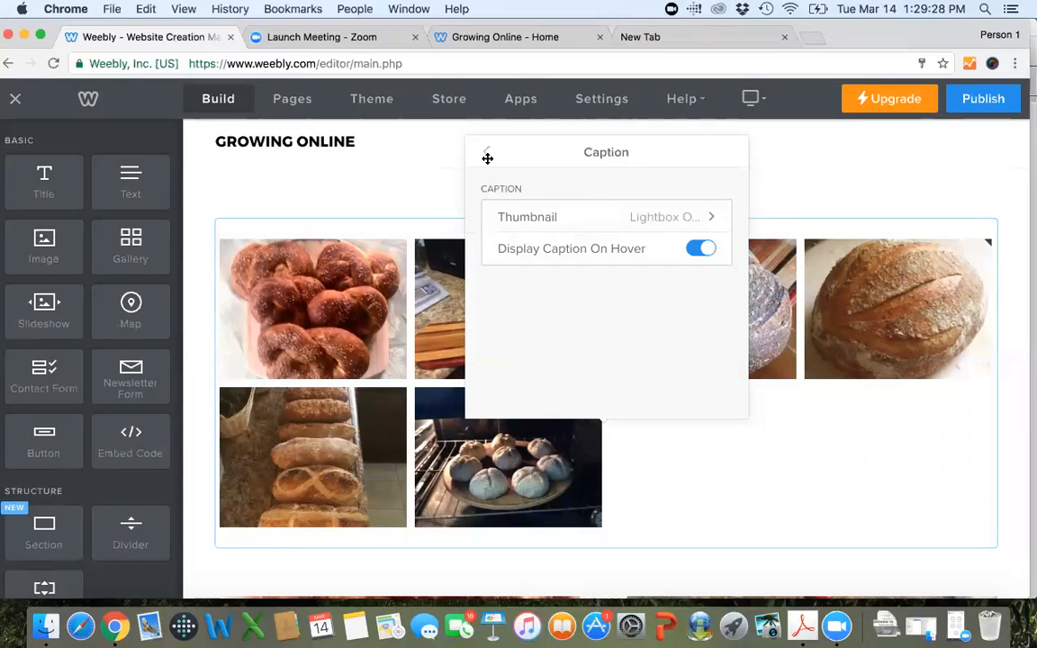
# Set the gallery to 3 columns and close its settings.
pyautogui.click(487, 157)
pyautogui.click(629, 253)
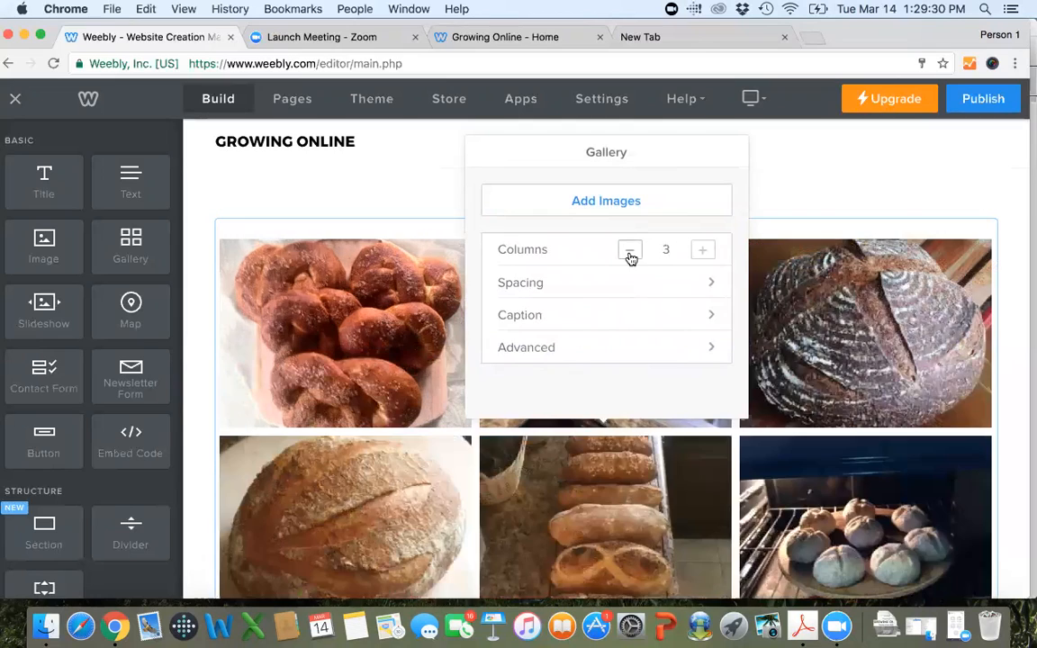
pyautogui.scroll(-5, 769, 338)
pyautogui.scroll(4, 769, 337)
pyautogui.scroll(4, 769, 338)
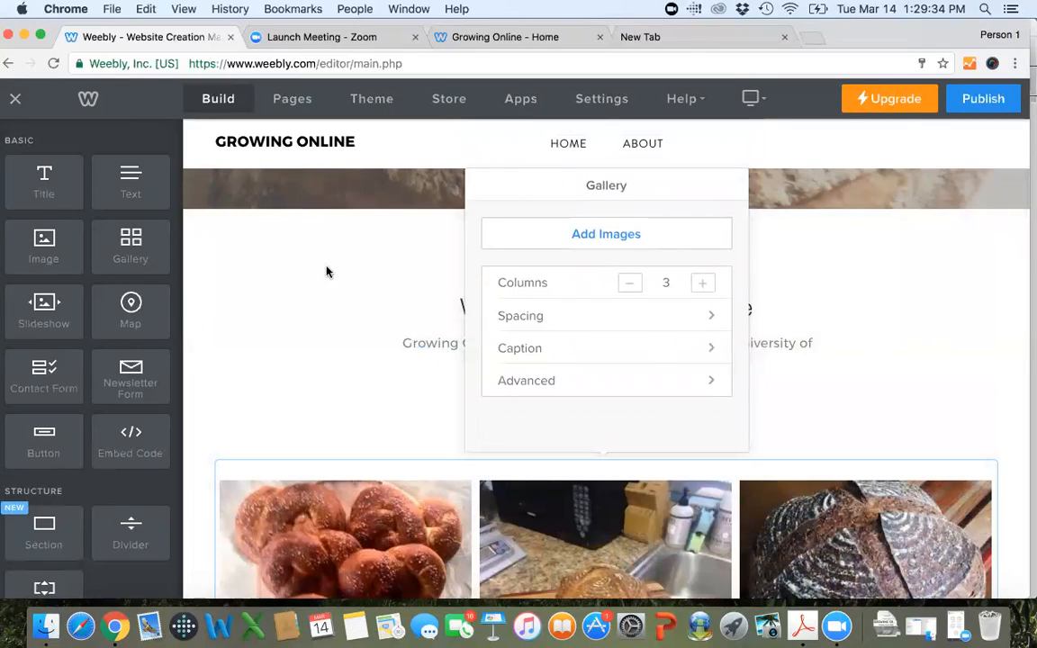
pyautogui.click(321, 326)
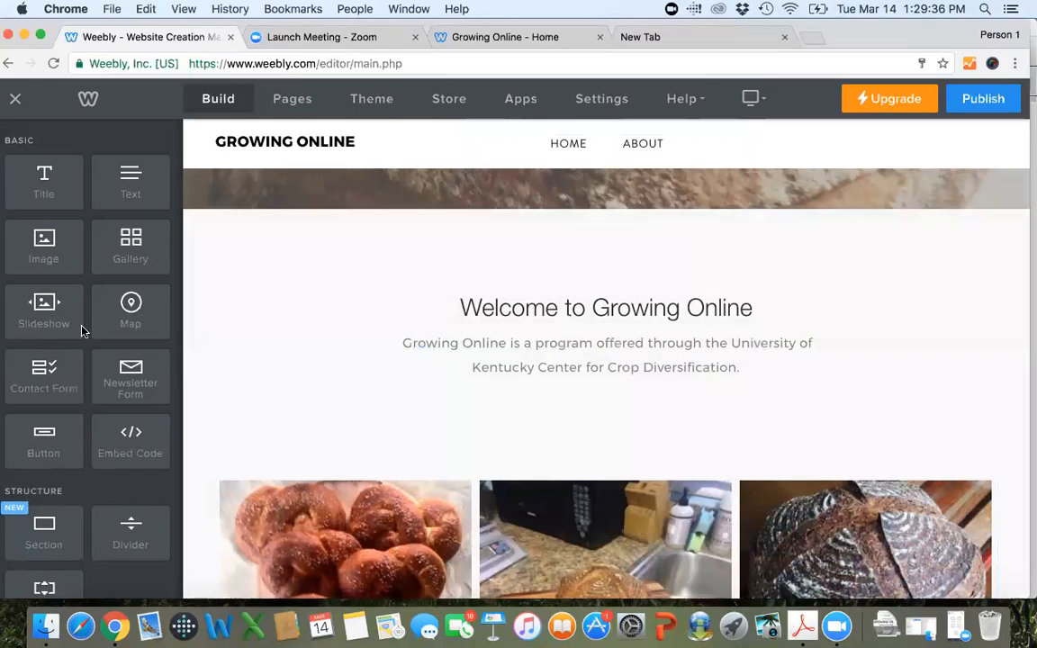
# Add a slideshow between the welcome text and the photo gallery, using the Thumbnails on Bottom style.
pyautogui.moveTo(50, 310); pyautogui.dragTo(486, 459)
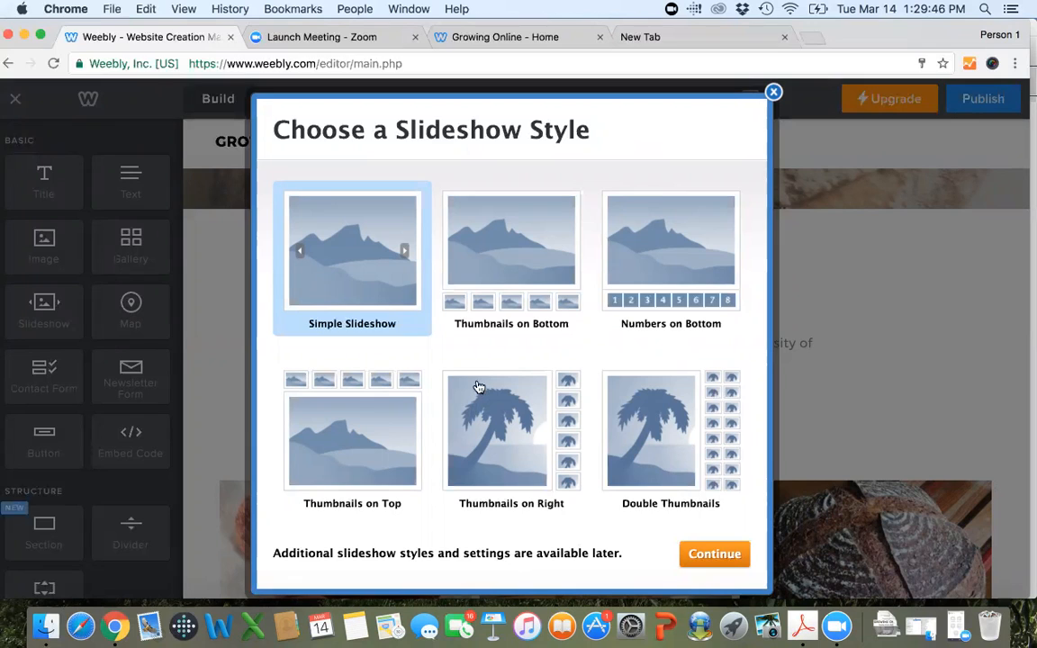
pyautogui.click(478, 268)
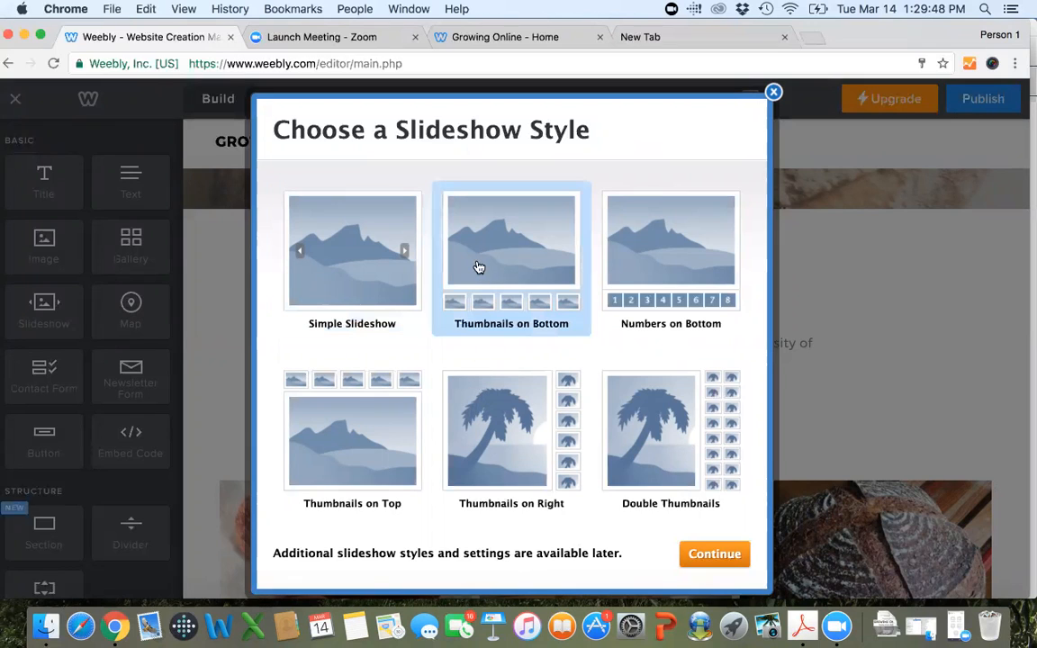
pyautogui.click(695, 558)
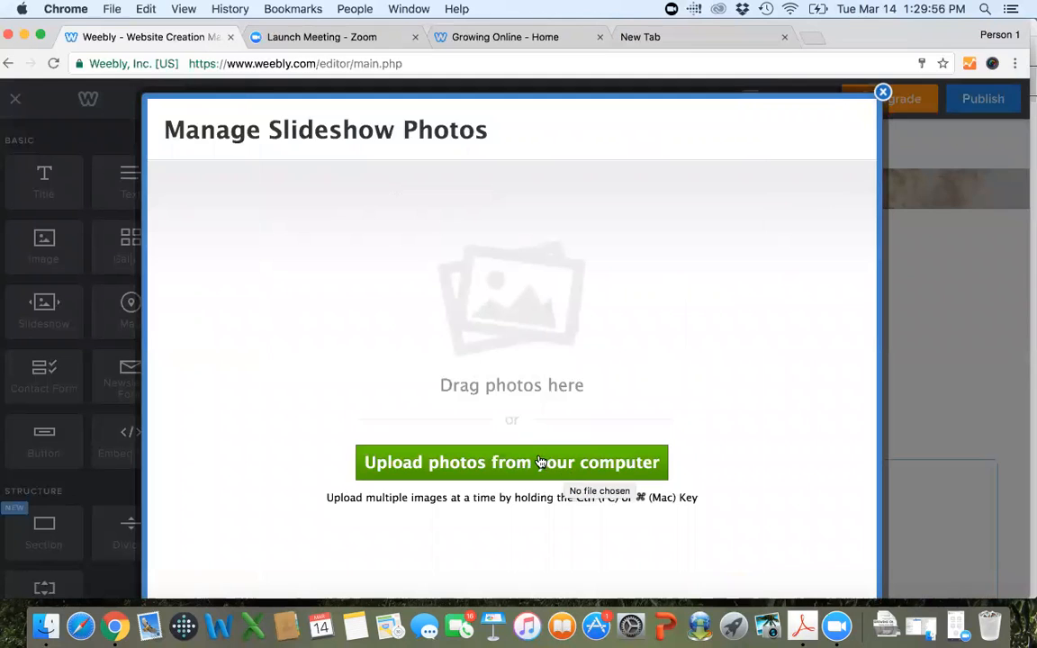
# Upload First Pita, the Bavarian pretzels, three Beautiful Whole Wheat photos, Best White Sour, Big Bake and Ciabatta Crumb to the slideshow.
pyautogui.click(539, 463)
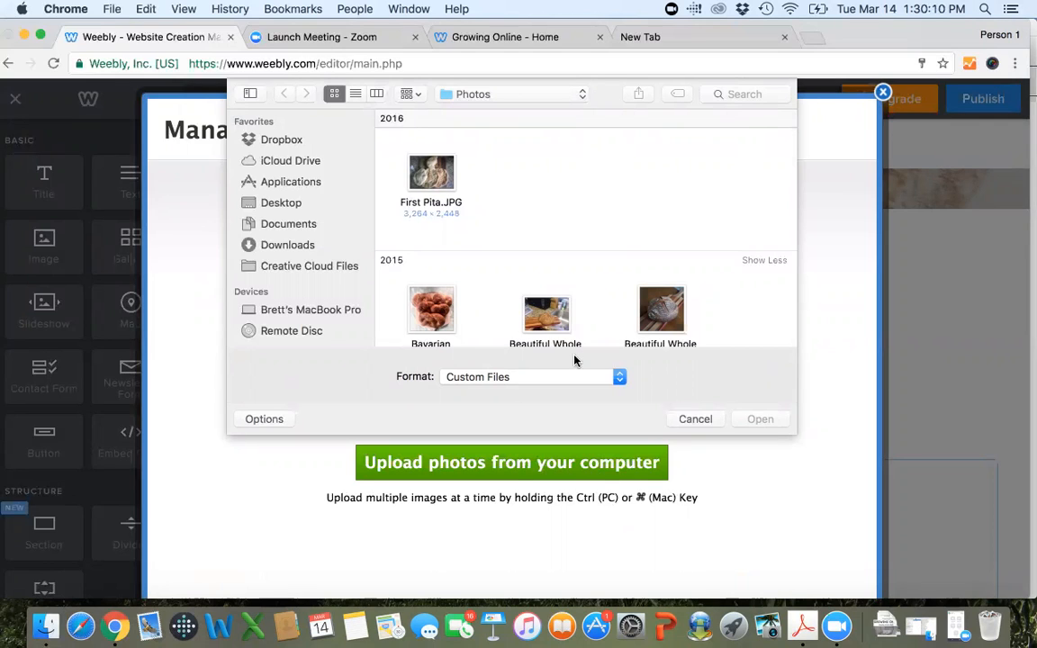
pyautogui.click(430, 167)
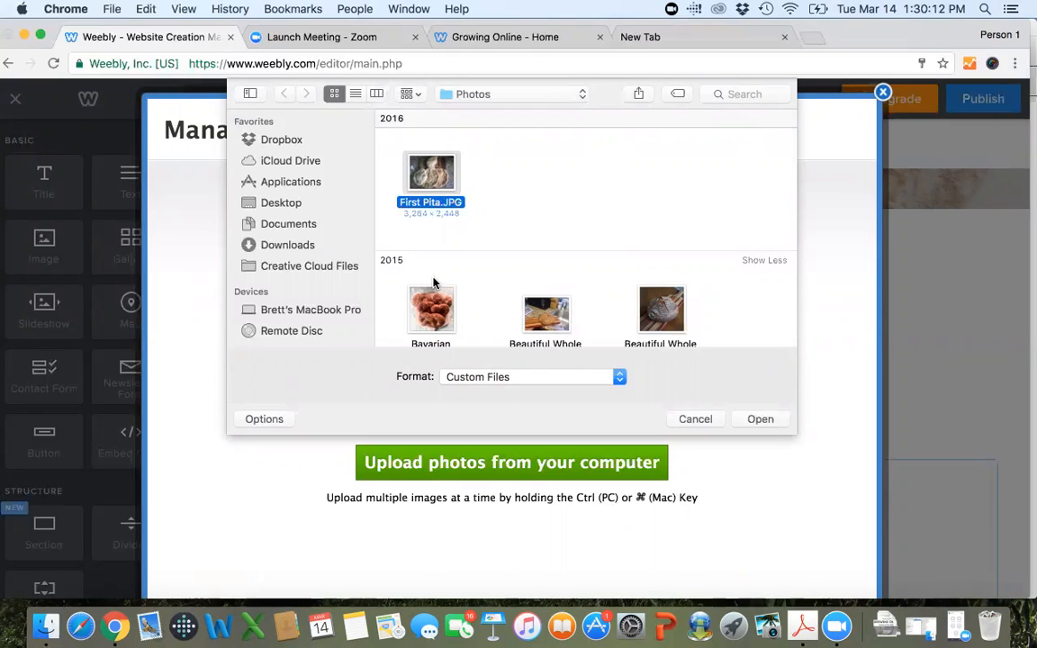
pyautogui.keyDown('super'); pyautogui.click(431, 308); pyautogui.keyUp('super')
pyautogui.keyDown('super'); pyautogui.click(546, 309); pyautogui.keyUp('super')
pyautogui.keyDown('super'); pyautogui.click(667, 313); pyautogui.keyUp('super')
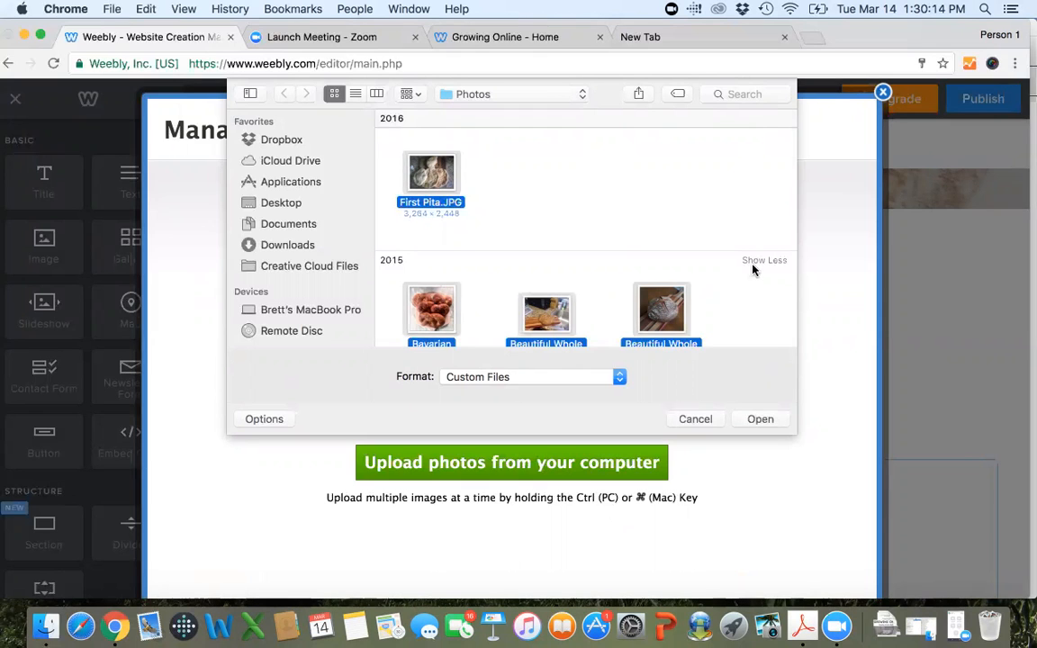
pyautogui.scroll(-5, 747, 263)
pyautogui.keyDown('super'); pyautogui.click(427, 168); pyautogui.keyUp('super')
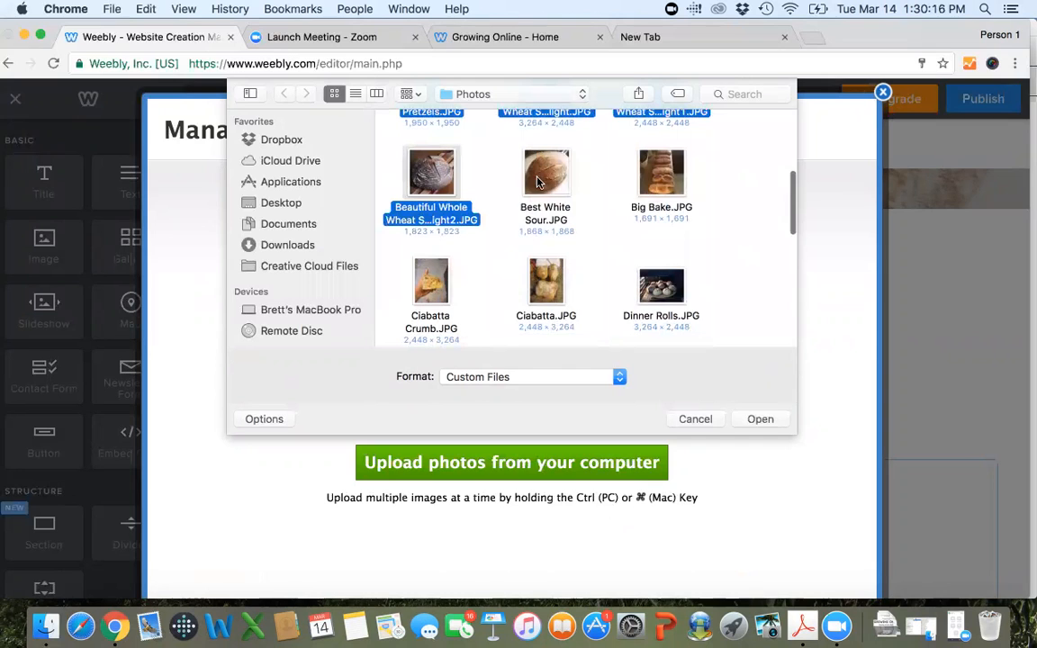
pyautogui.keyDown('super'); pyautogui.click(546, 173); pyautogui.keyUp('super')
pyautogui.keyDown('super'); pyautogui.click(662, 173); pyautogui.keyUp('super')
pyautogui.keyDown('super'); pyautogui.click(450, 288); pyautogui.keyUp('super')
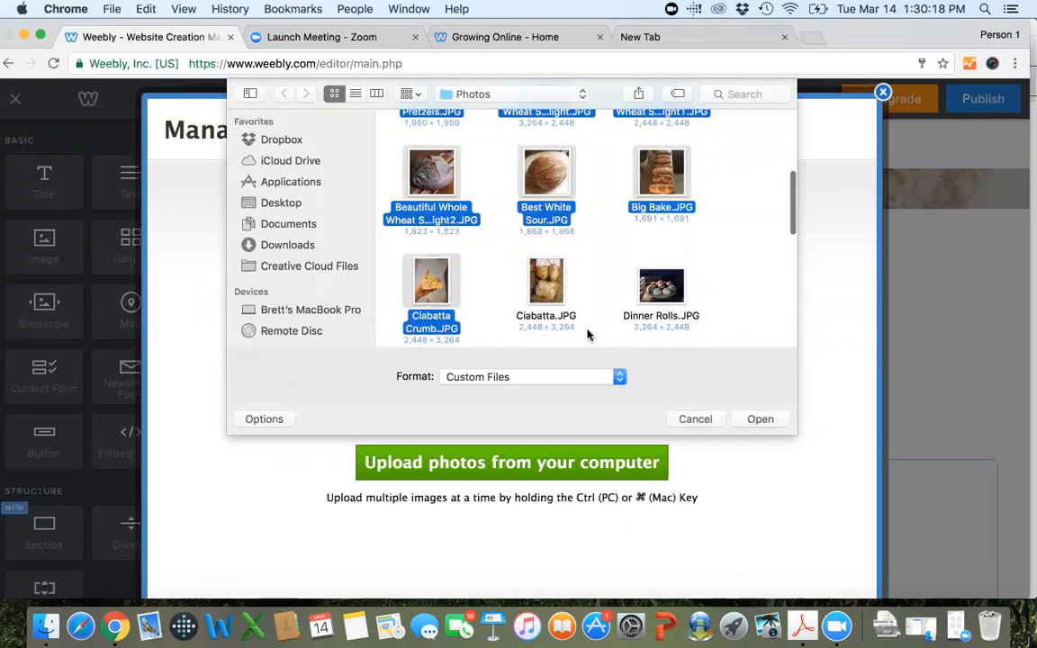
pyautogui.click(759, 419)
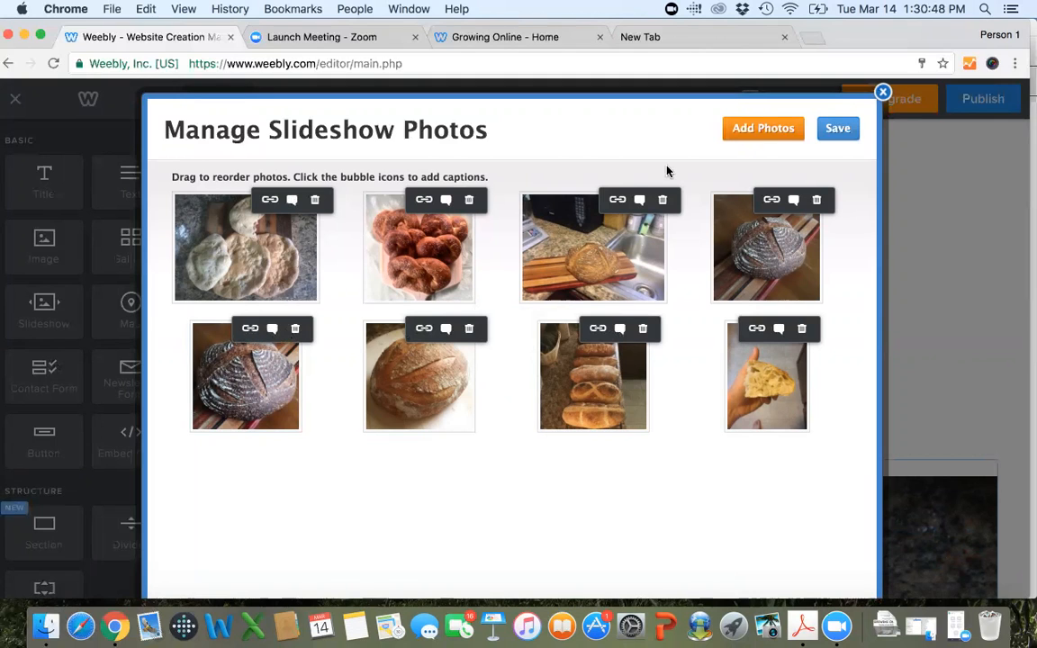
# Save the slideshow photos without adding more, and publish the website.
pyautogui.click(763, 129)
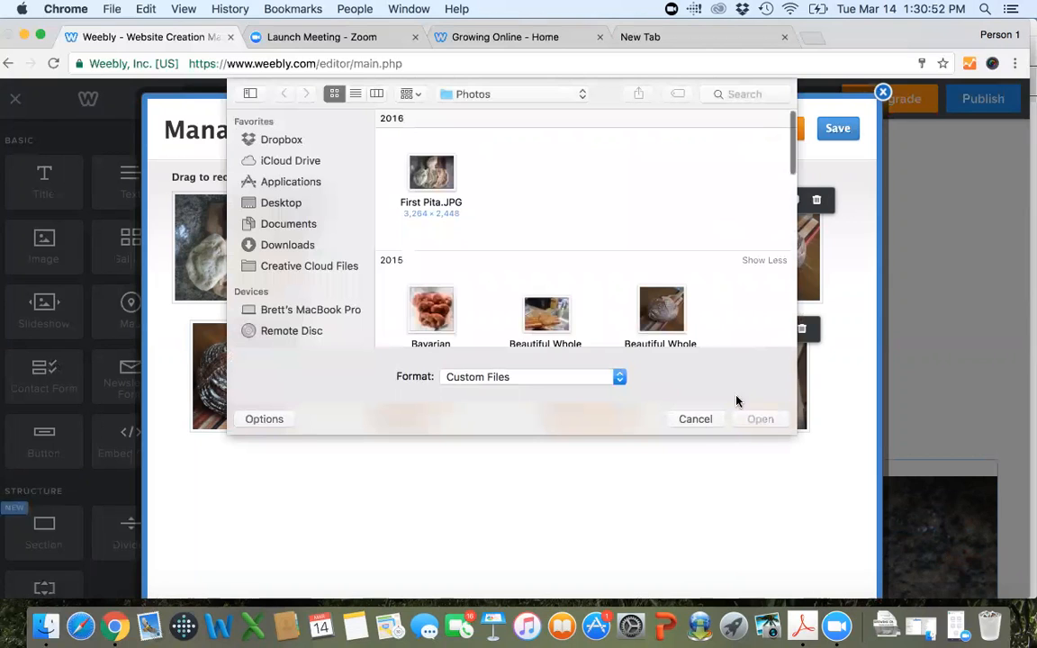
pyautogui.click(693, 419)
pyautogui.click(836, 131)
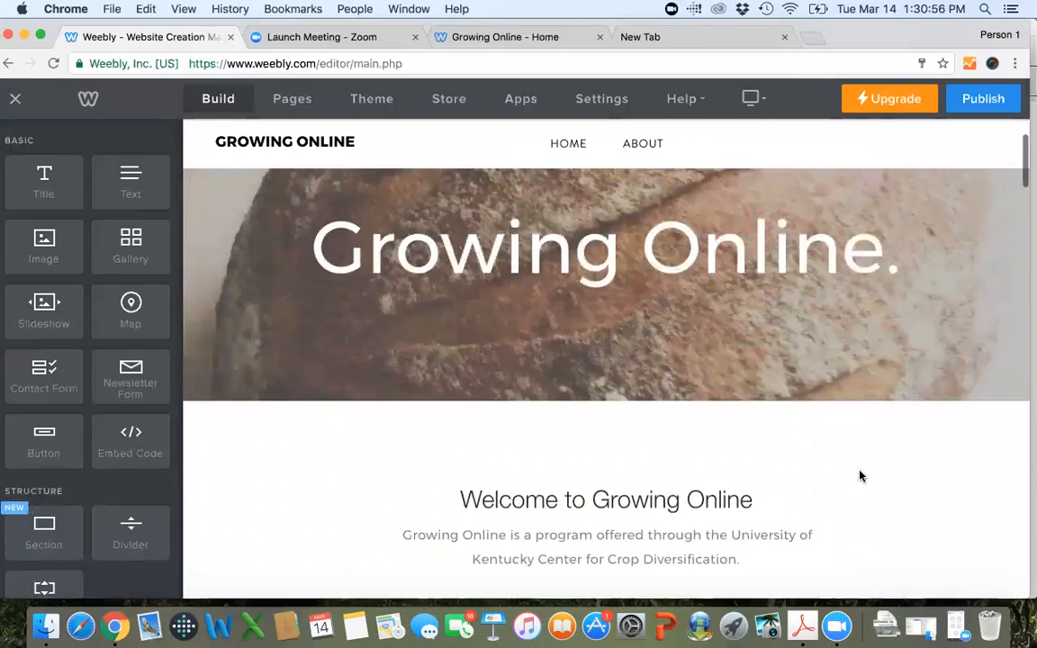
pyautogui.scroll(-10, 859, 475)
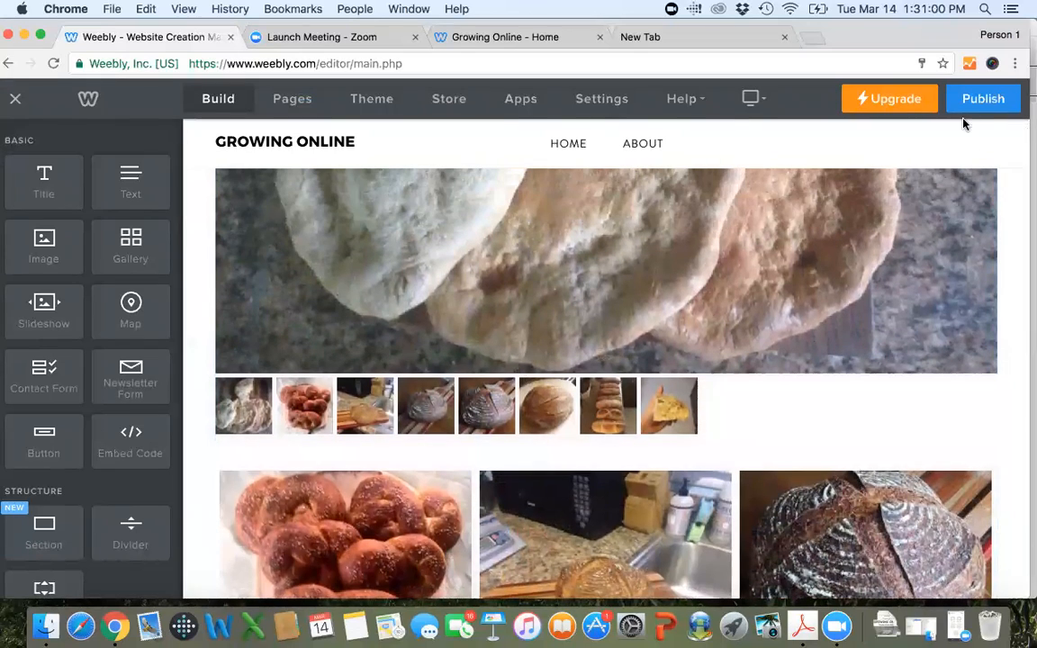
pyautogui.click(975, 107)
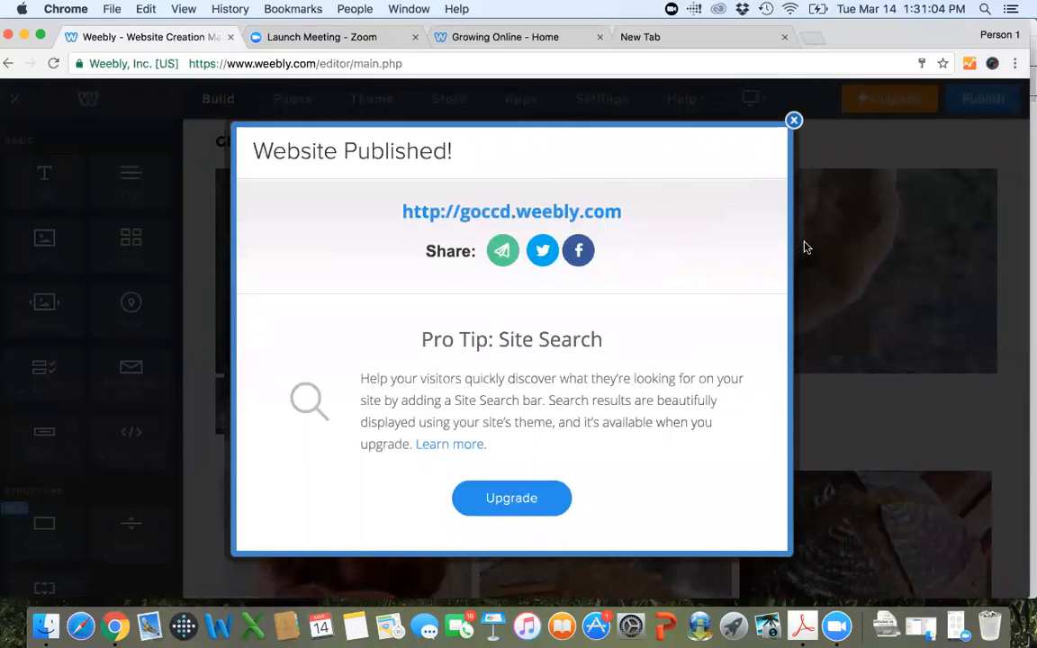
# Switch to the live goccd.weebly.com page, close the blank browser tab and reload the home page.
pyautogui.click(655, 37)
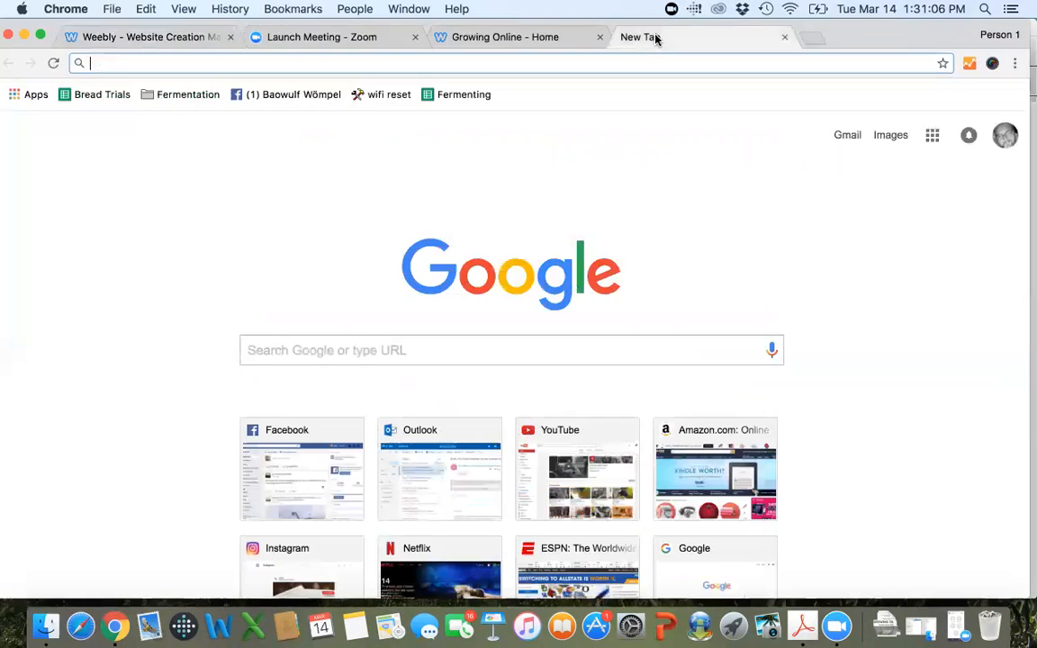
pyautogui.click(513, 37)
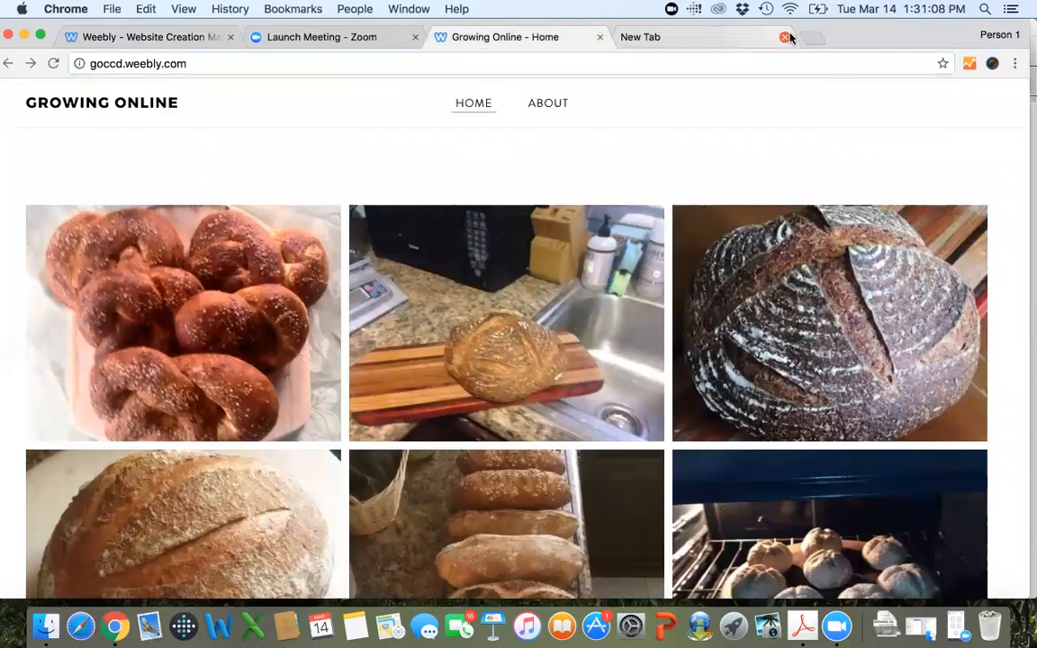
pyautogui.click(783, 37)
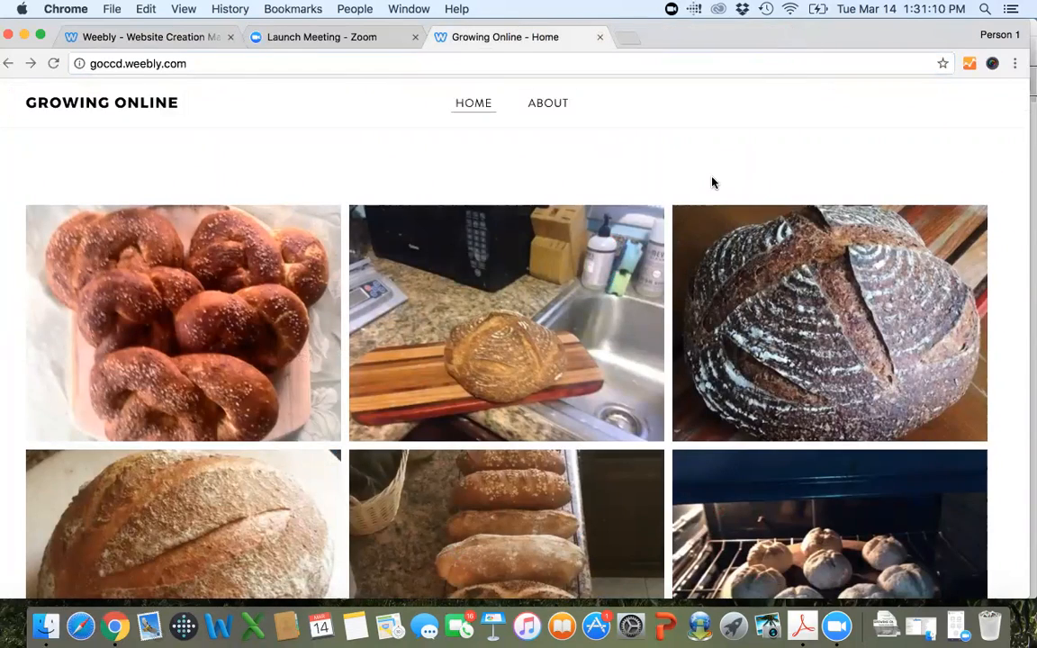
pyautogui.scroll(10, 710, 179)
pyautogui.scroll(-5, 710, 180)
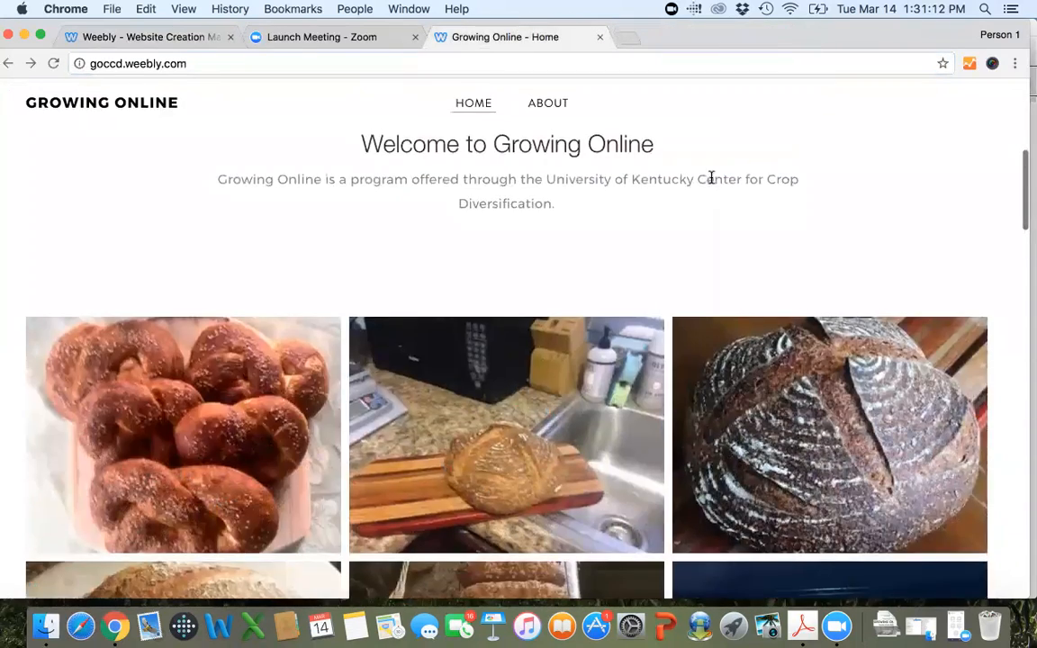
pyautogui.click(52, 65)
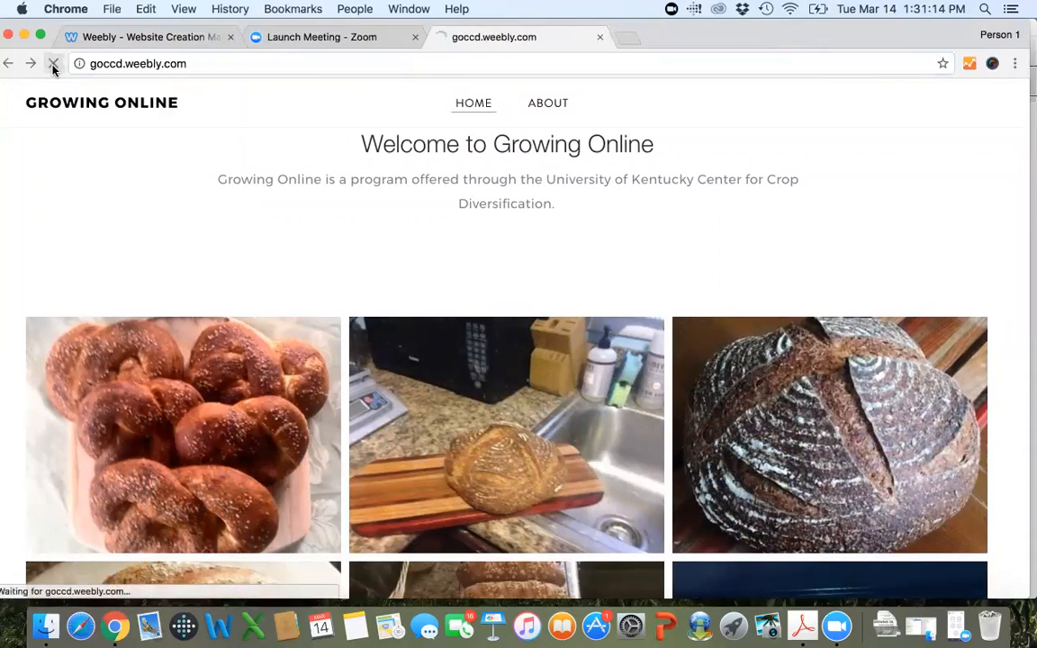
# Examine the slideshow on the live home page, stepping one photo forward and back.
pyautogui.scroll(-5, 773, 222)
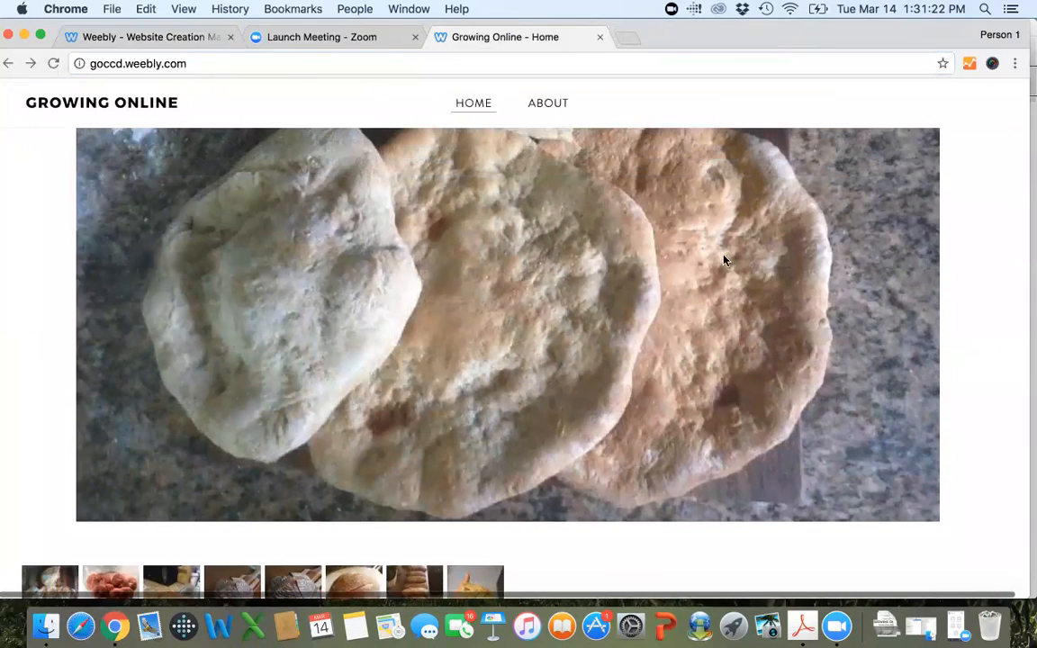
pyautogui.scroll(4, 896, 231)
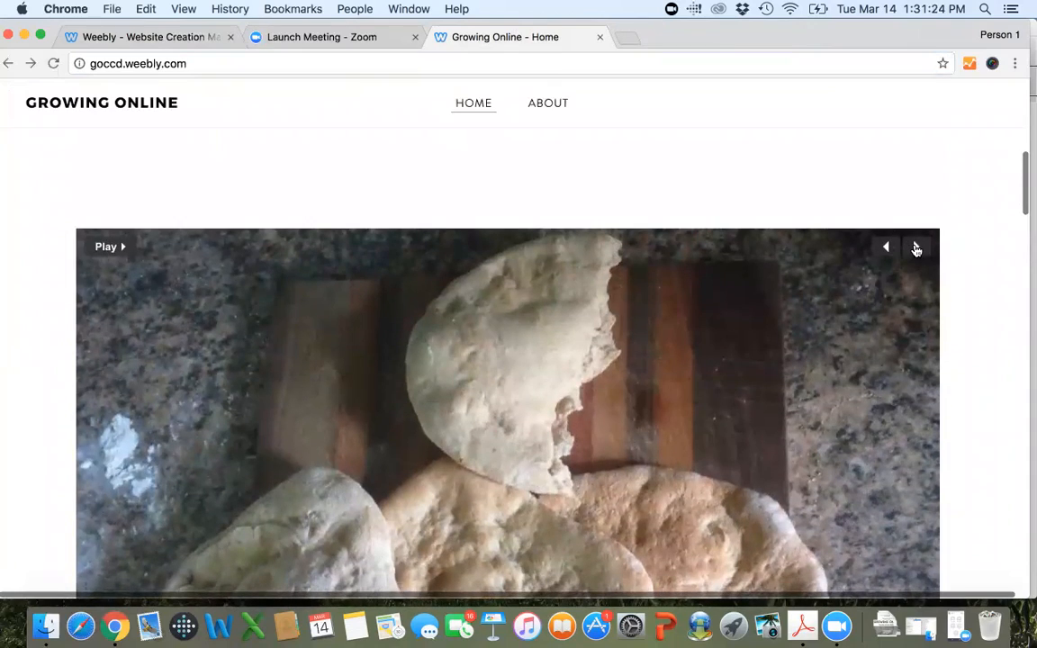
pyautogui.click(916, 249)
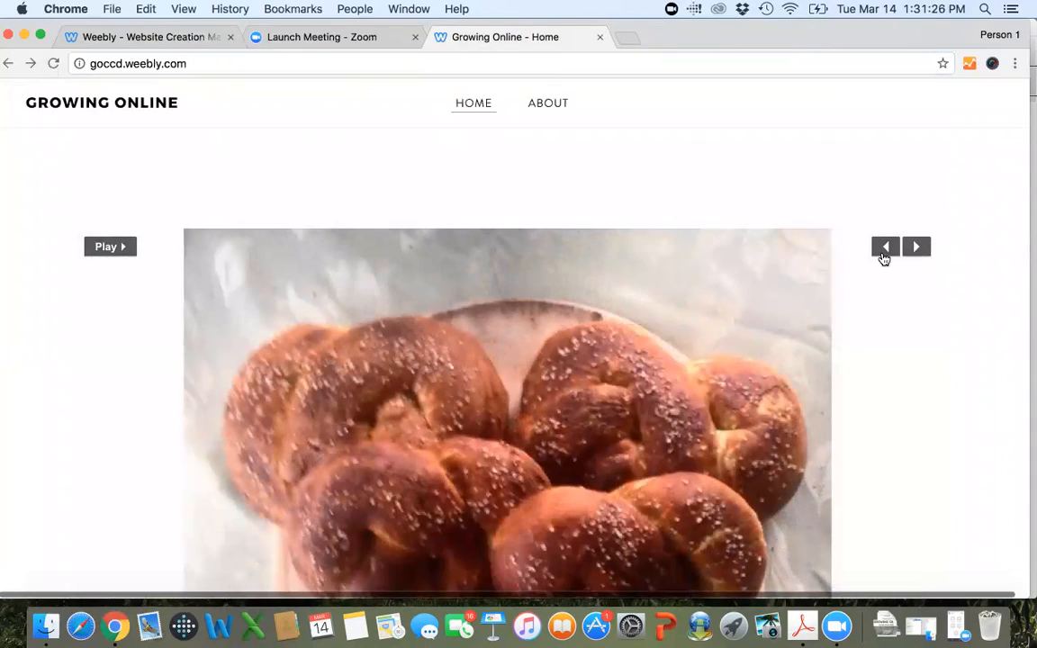
pyautogui.click(885, 250)
pyautogui.scroll(-3, 905, 303)
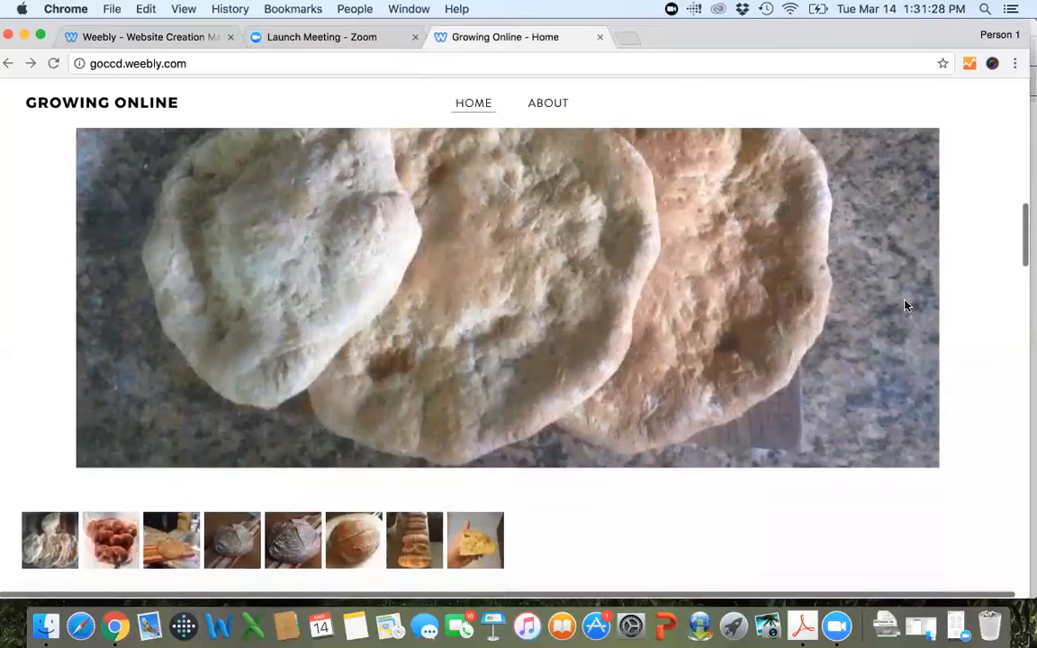
pyautogui.scroll(3, 906, 306)
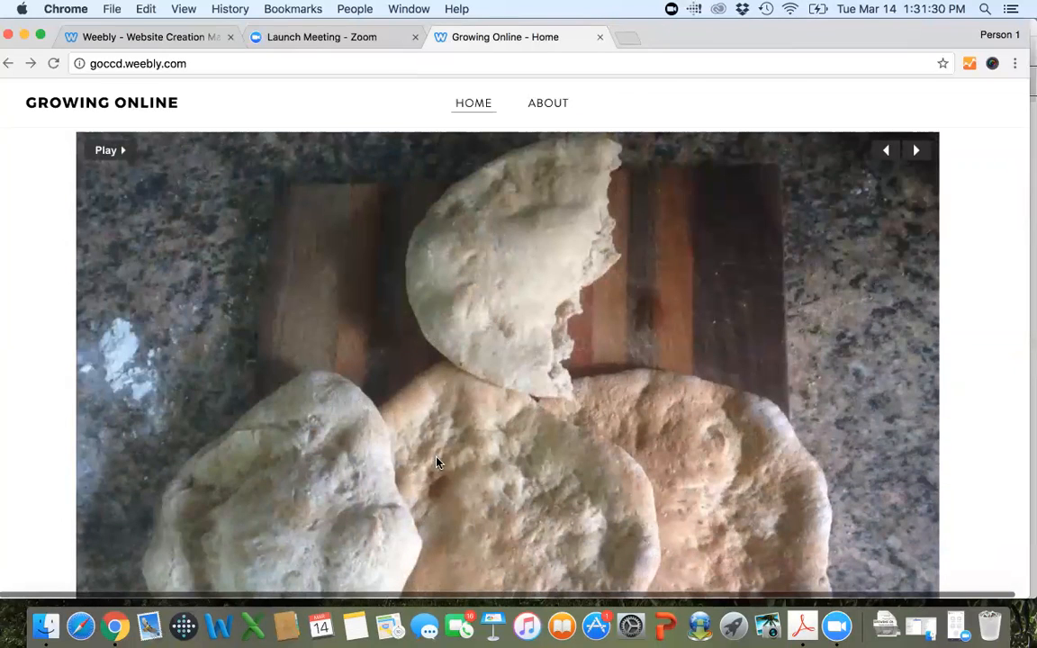
pyautogui.scroll(-3, 457, 463)
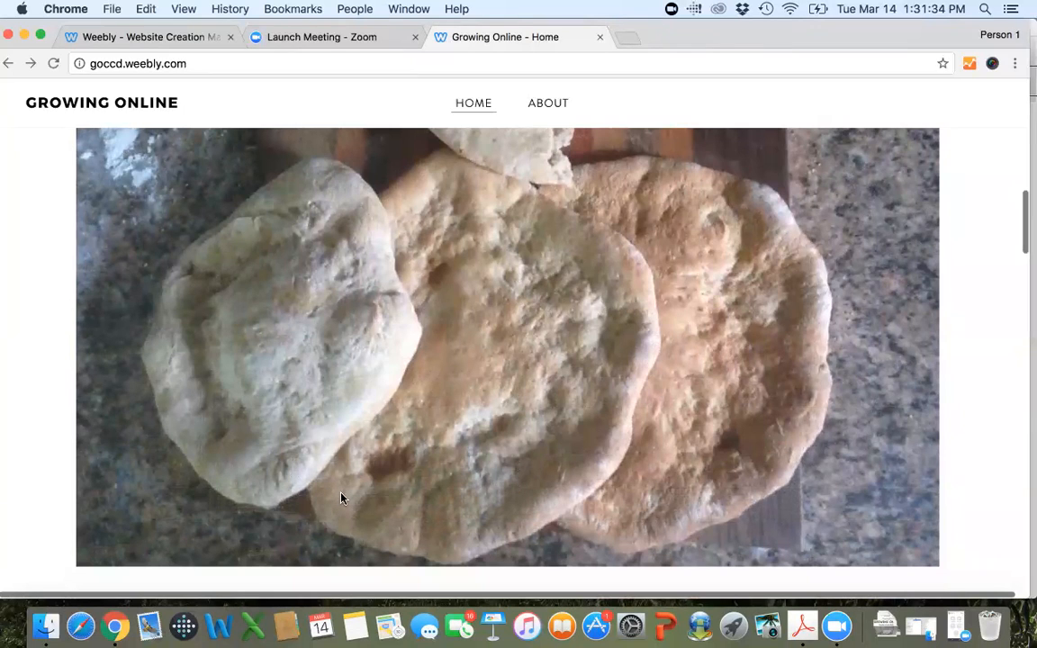
pyautogui.scroll(3, 340, 497)
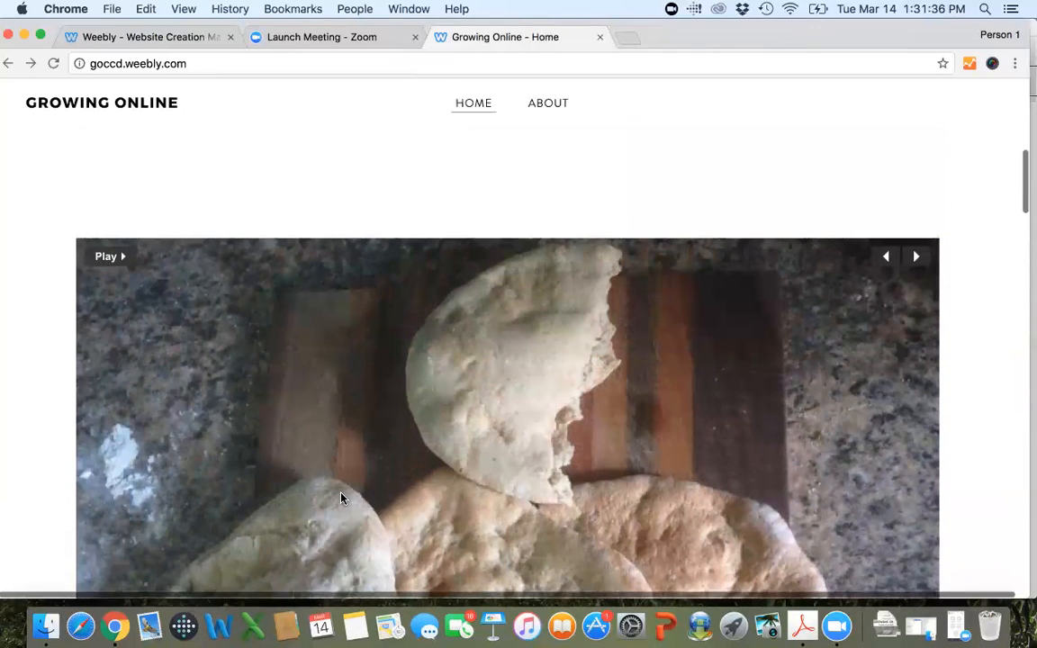
# Advance through the slideshow photos, show the bread loaves photo from its thumbnail and return to the Weebly editor.
pyautogui.click(917, 258)
pyautogui.click(917, 258)
pyautogui.scroll(-1, 927, 265)
pyautogui.scroll(-2, 927, 266)
pyautogui.scroll(4, 929, 225)
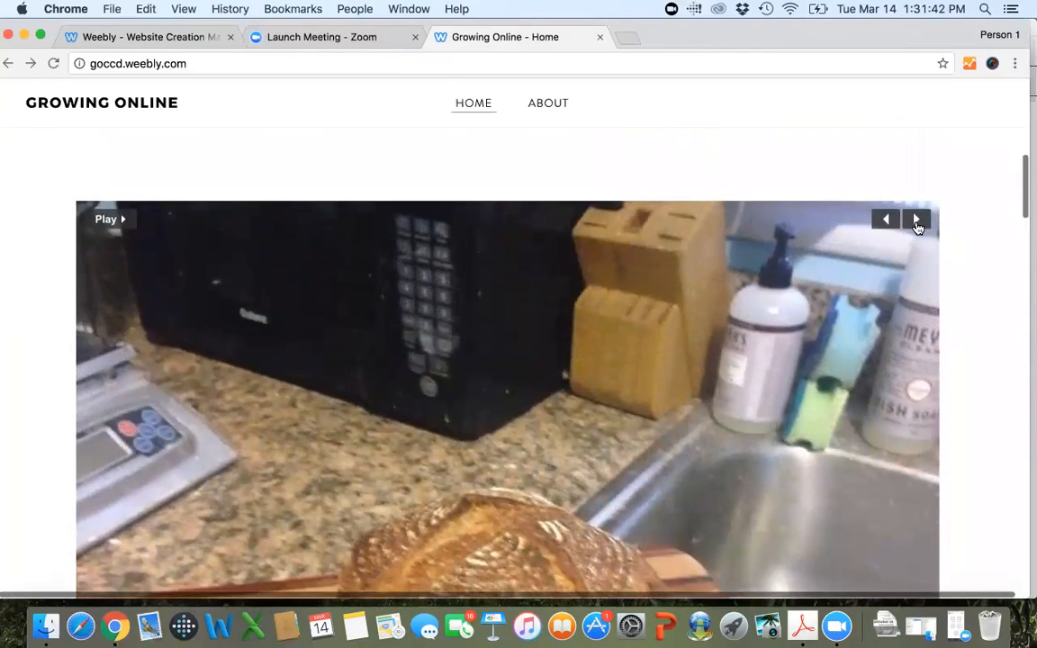
pyautogui.click(917, 221)
pyautogui.scroll(-3, 918, 228)
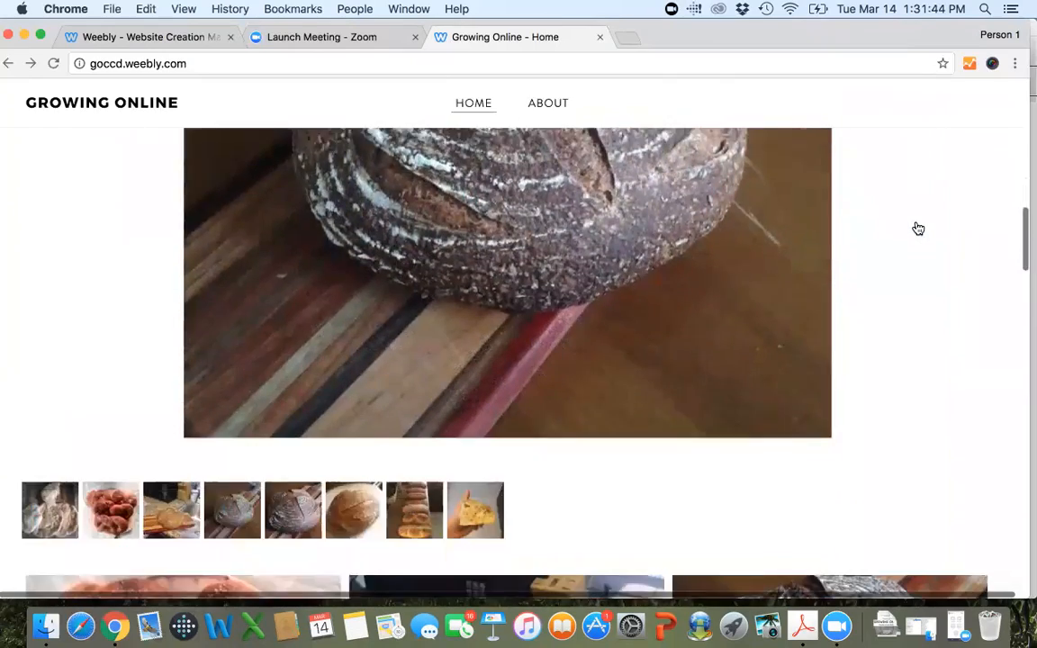
pyautogui.scroll(-3, 917, 228)
pyautogui.click(402, 295)
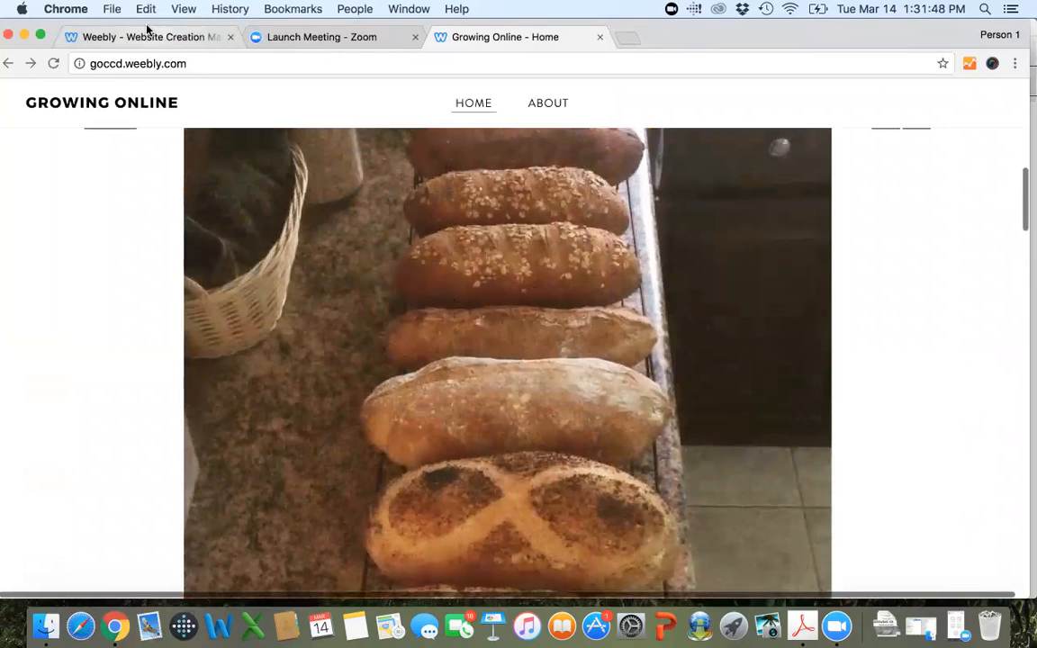
pyautogui.click(138, 43)
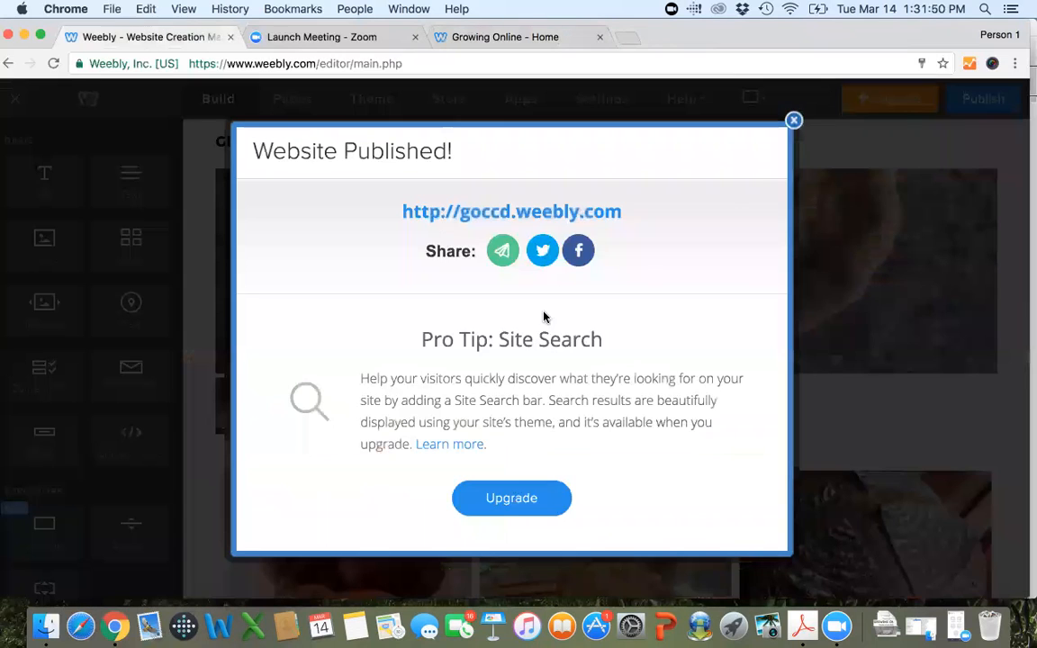
# Dismiss the publish confirmation and examine the slideshow's options and its advanced settings.
pyautogui.click(793, 121)
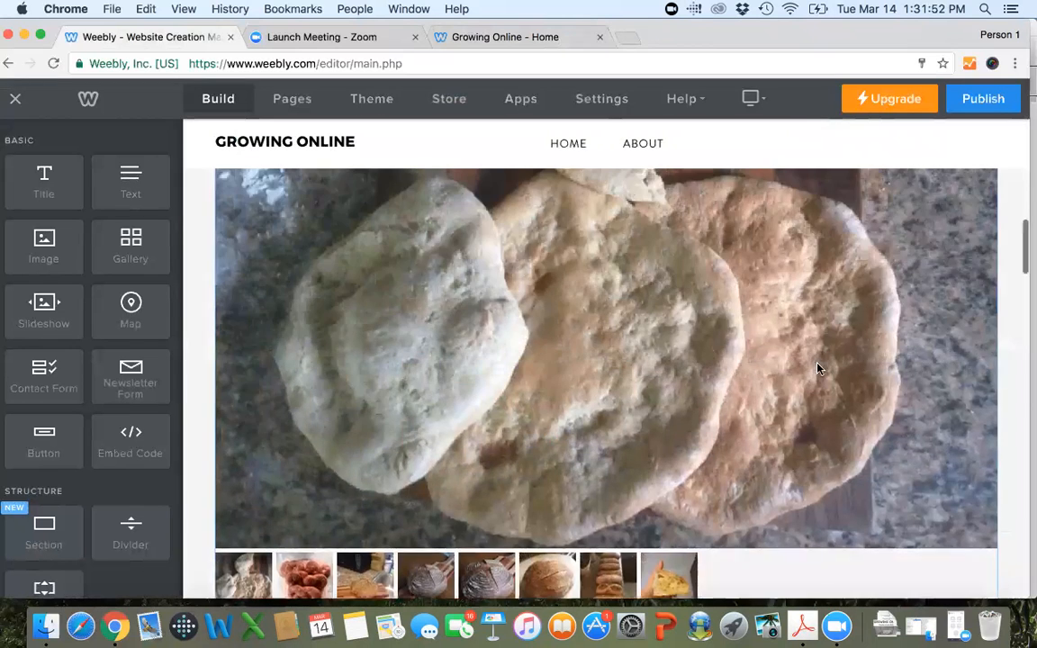
pyautogui.scroll(2, 735, 326)
pyautogui.click(710, 278)
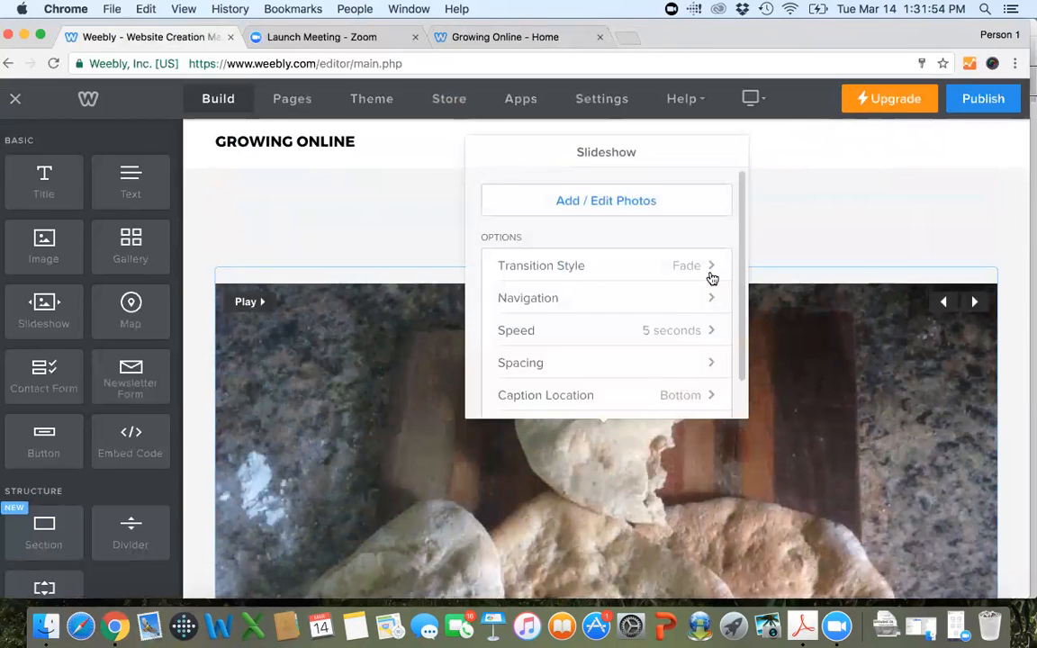
pyautogui.scroll(-1, 679, 302)
pyautogui.scroll(-1, 681, 303)
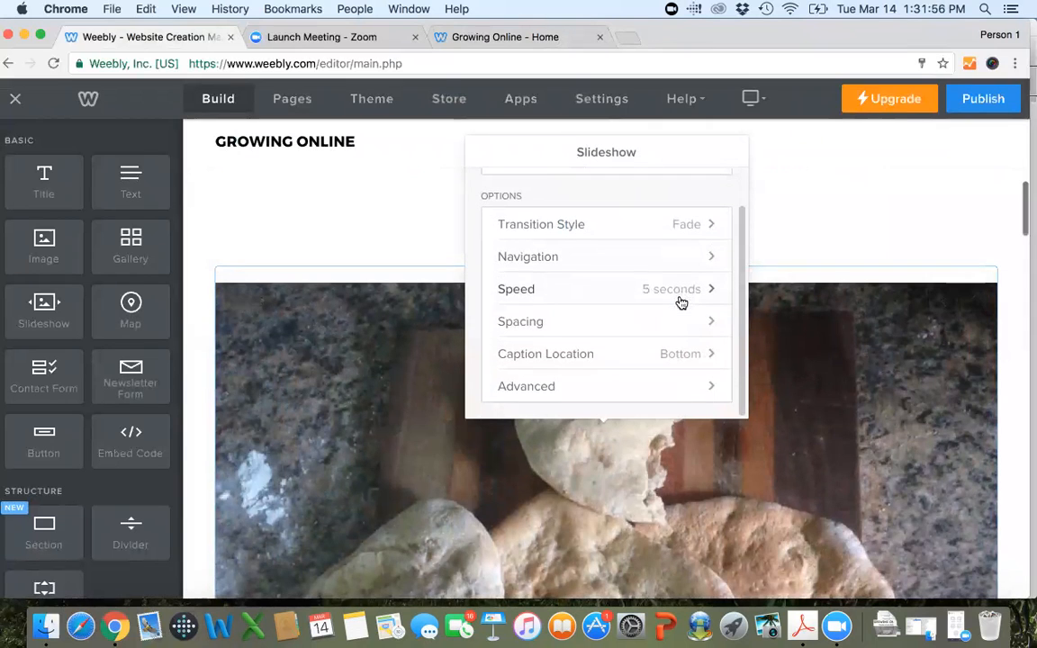
pyautogui.click(676, 400)
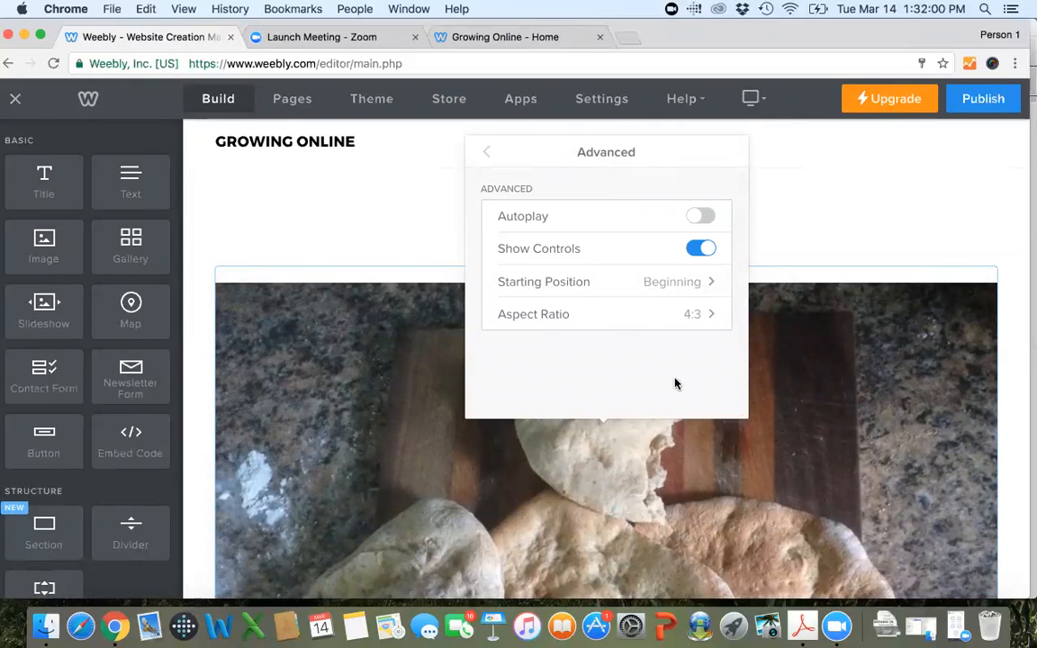
pyautogui.click(490, 155)
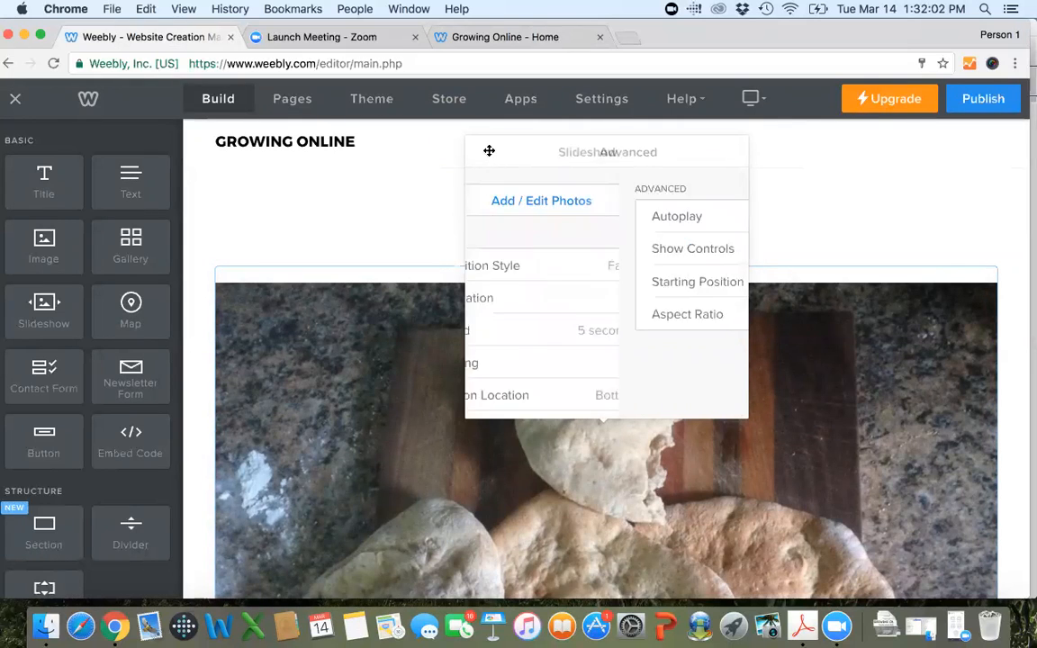
pyautogui.click(886, 225)
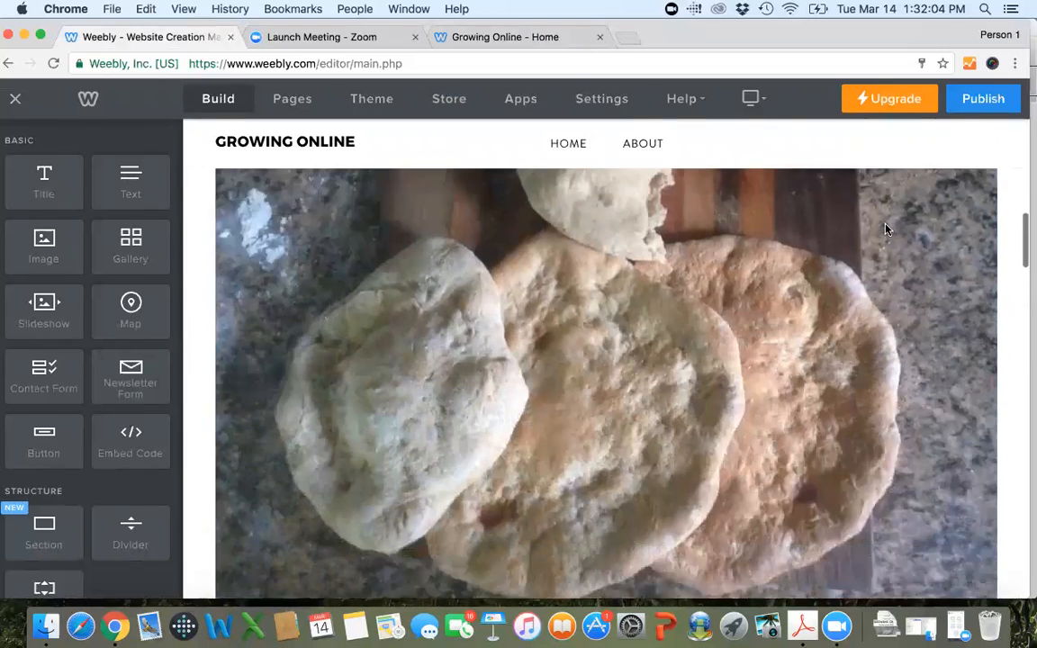
# Raise the slideshow's bottom margin to 50, and reduce it again to tighten the gap below the thumbnails.
pyautogui.click(947, 396)
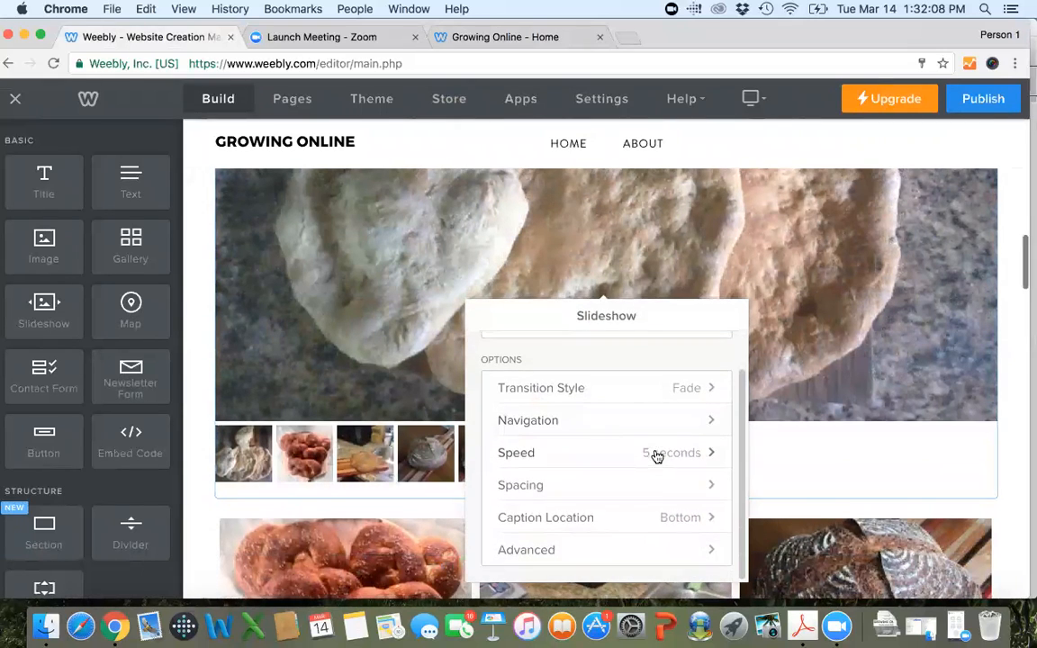
pyautogui.click(657, 488)
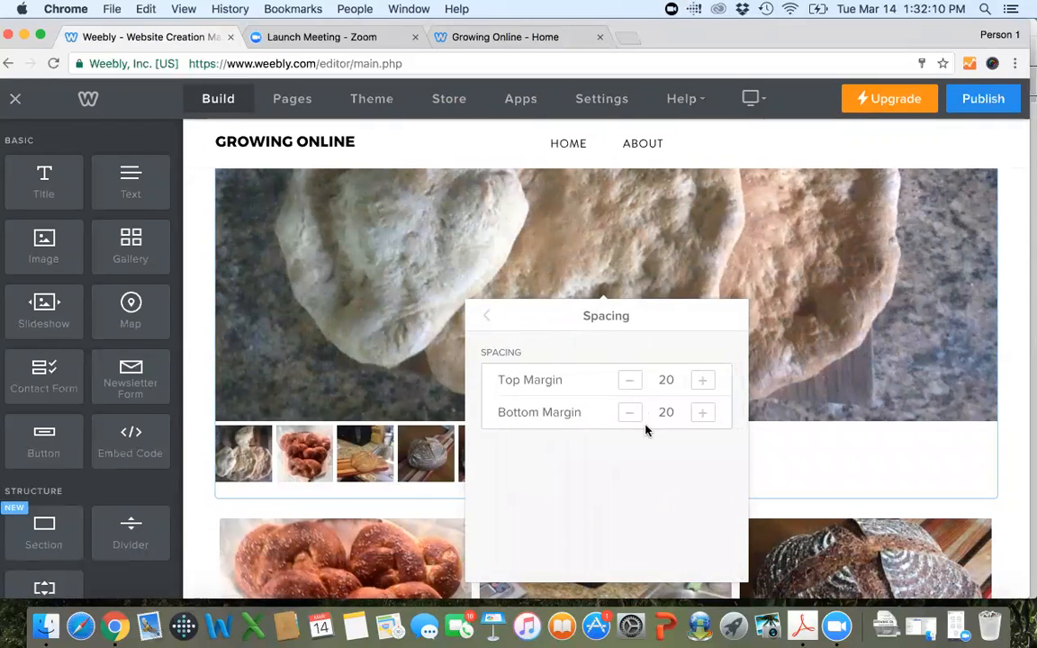
pyautogui.click(702, 412)
pyautogui.click(702, 412)
pyautogui.click(702, 412)
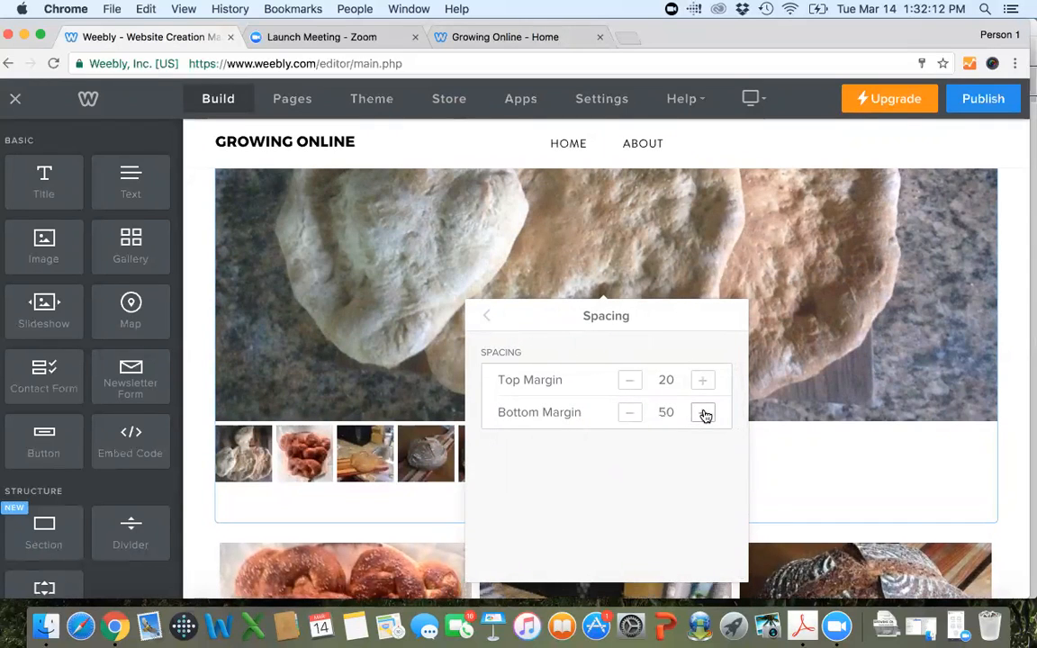
pyautogui.click(623, 413)
pyautogui.click(623, 413)
pyautogui.click(486, 315)
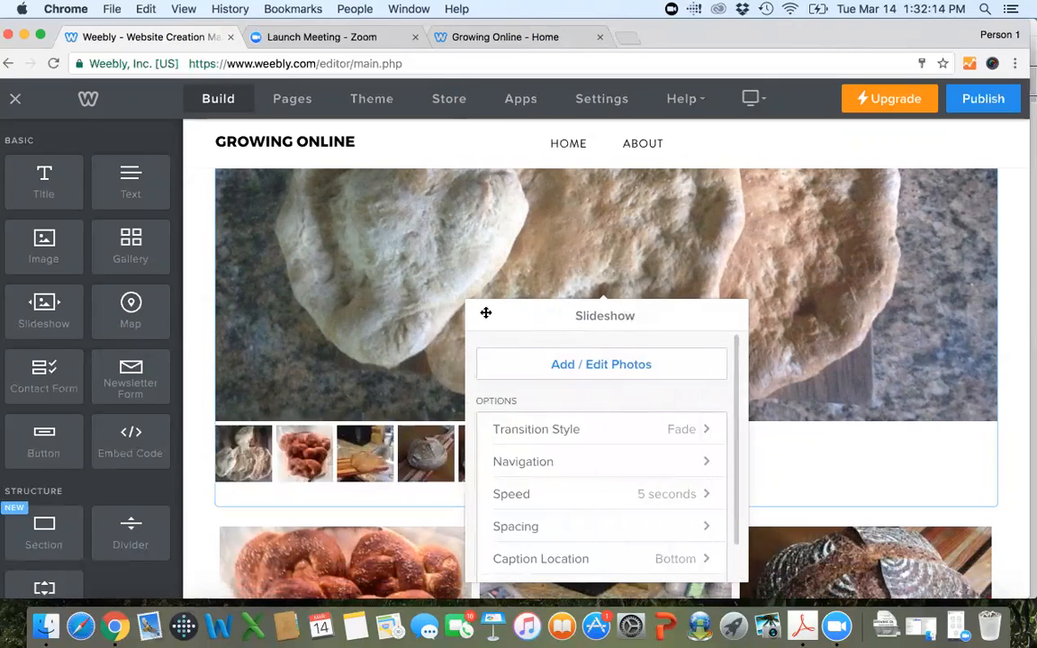
# Look over the slideshow options and its photo manager, and save the photos without changing them.
pyautogui.scroll(-1, 593, 396)
pyautogui.scroll(-1, 593, 397)
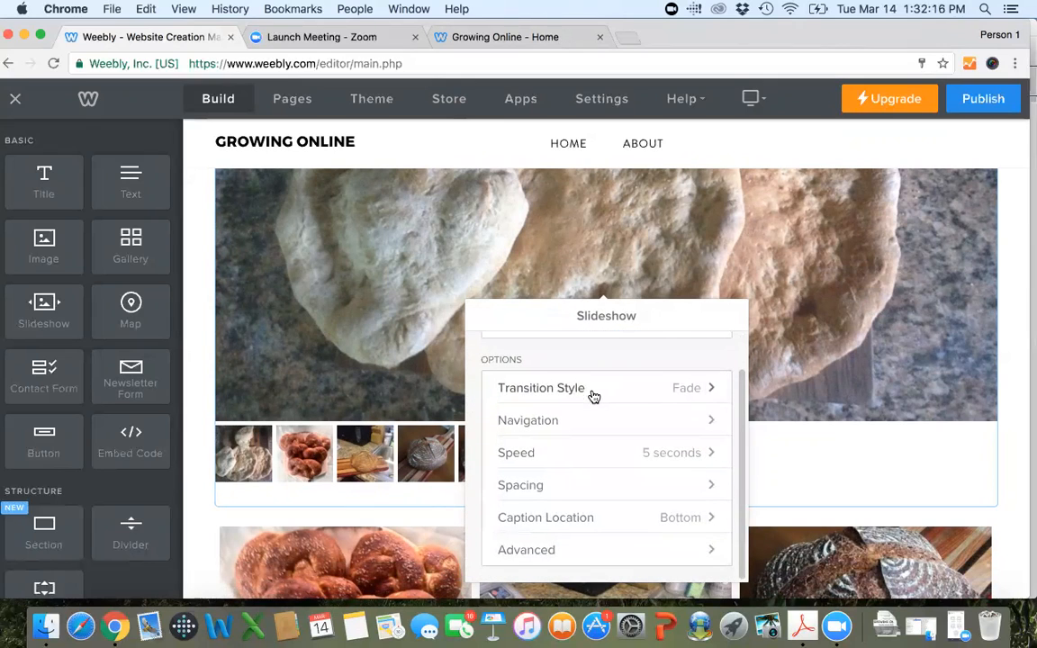
pyautogui.scroll(1, 593, 396)
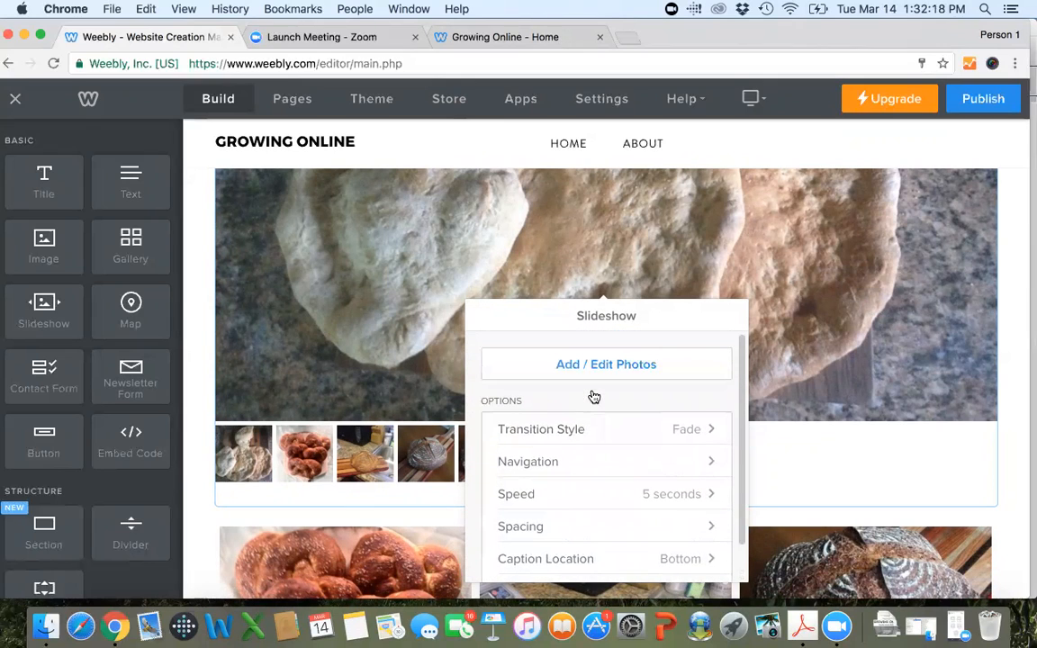
pyautogui.click(644, 362)
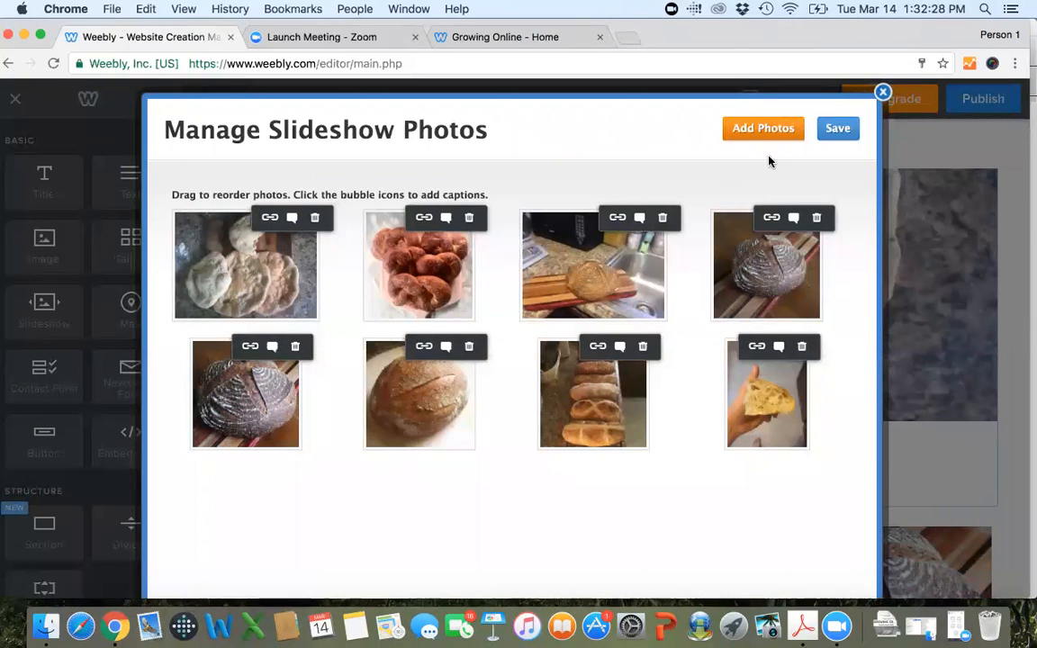
pyautogui.click(837, 131)
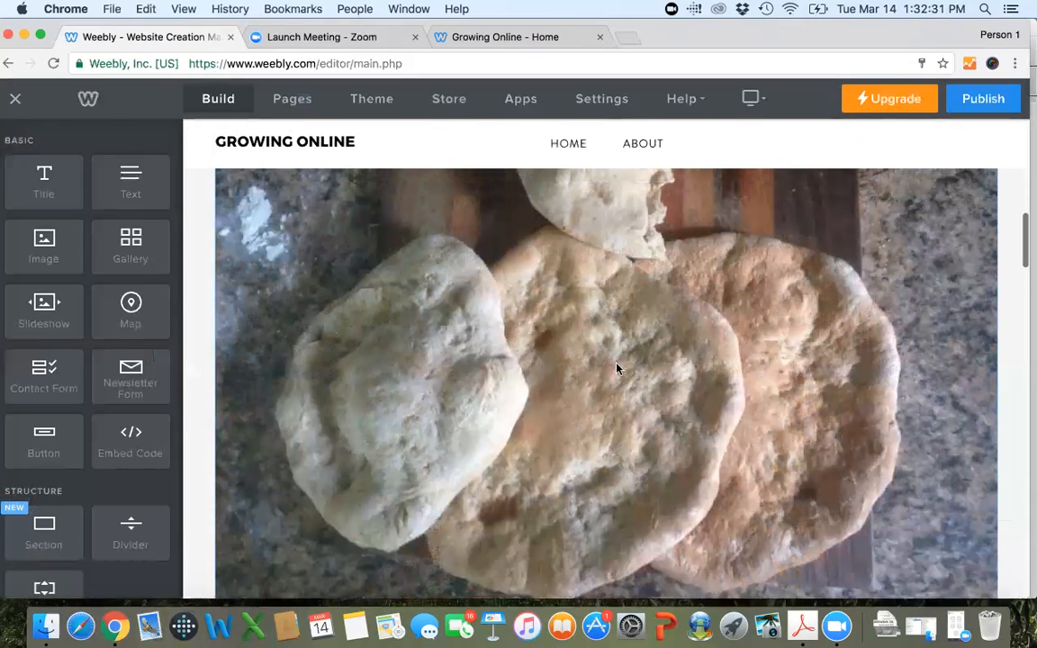
# Examine the slideshow's advanced settings and its available aspect ratios, and close the slideshow settings.
pyautogui.click(618, 367)
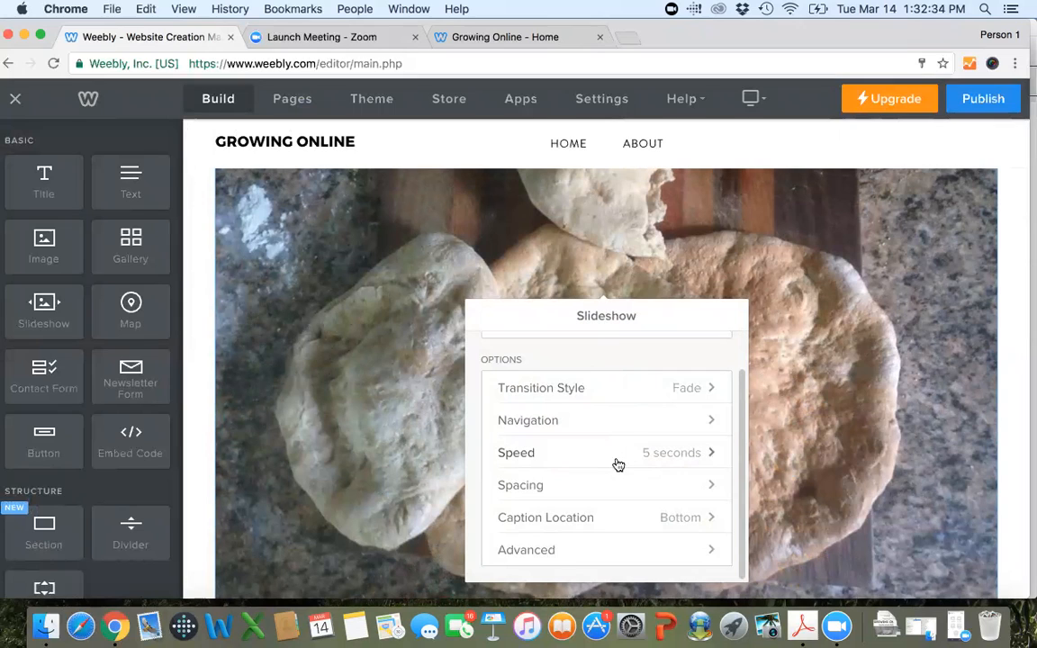
pyautogui.click(614, 549)
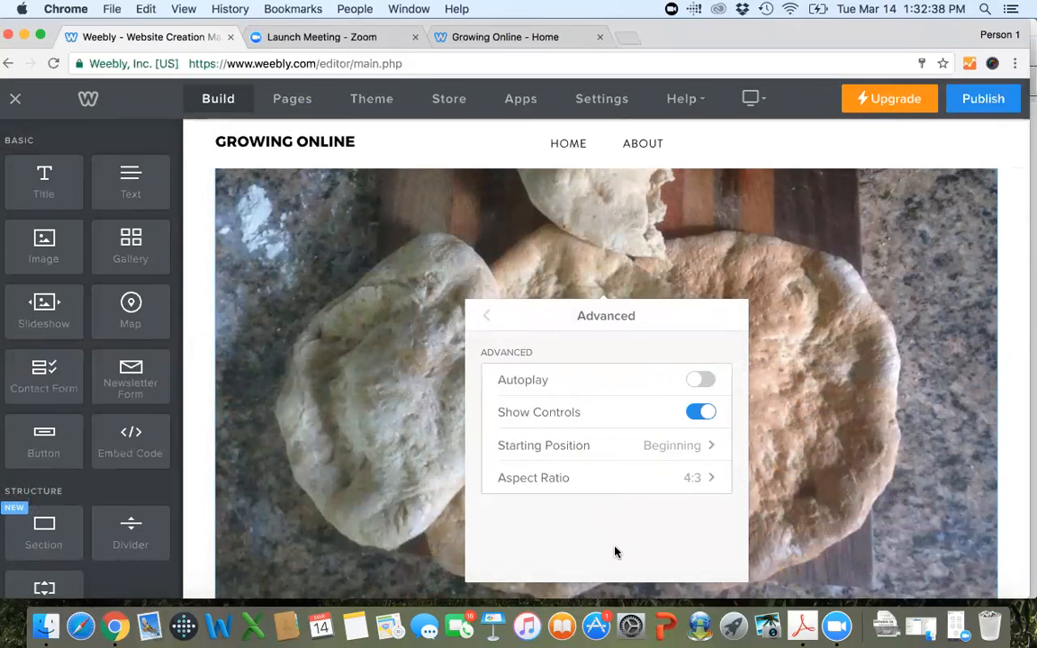
pyautogui.click(698, 489)
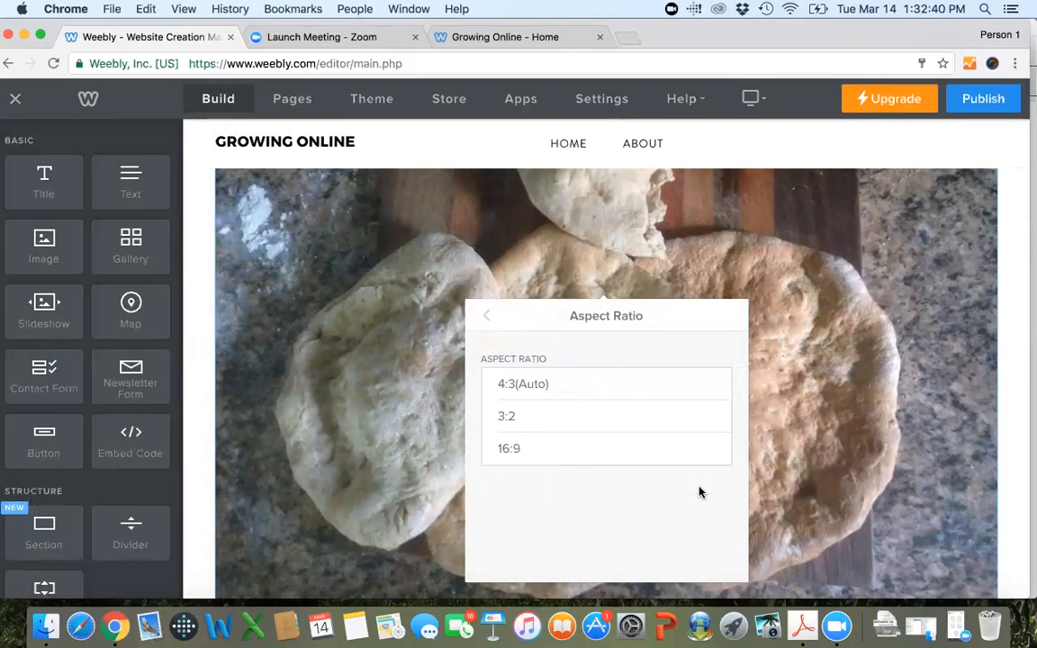
pyautogui.click(487, 318)
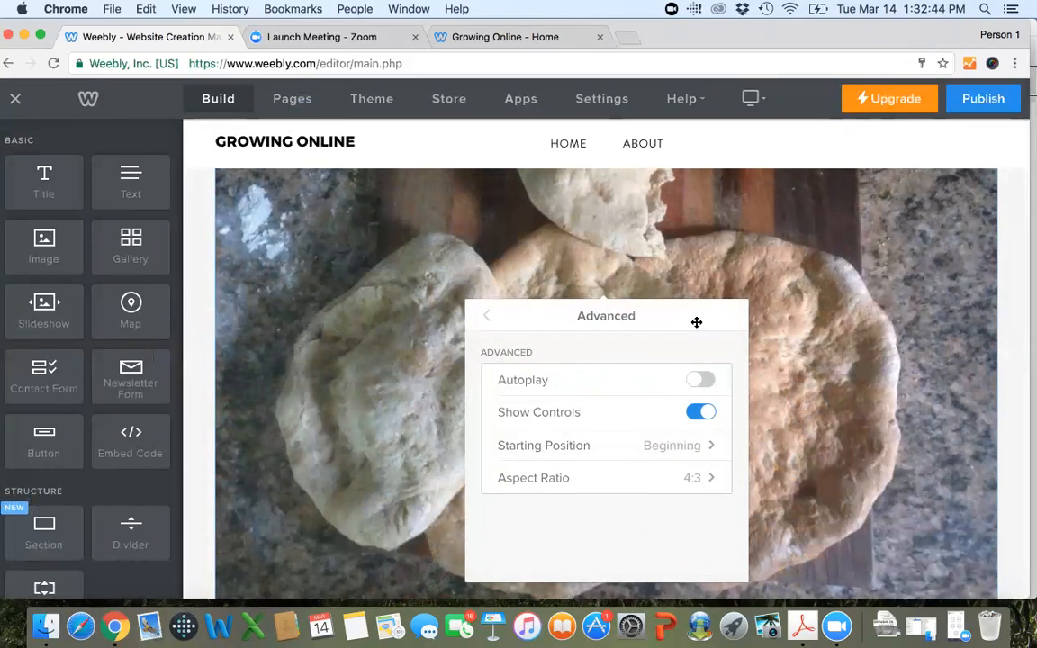
pyautogui.click(486, 319)
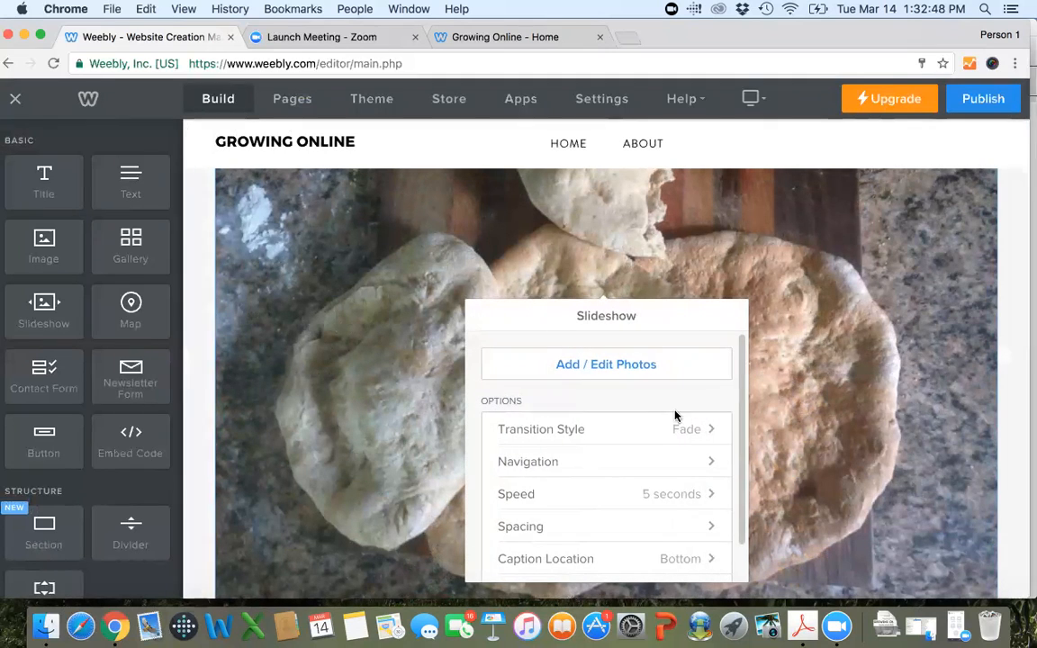
pyautogui.click(1012, 386)
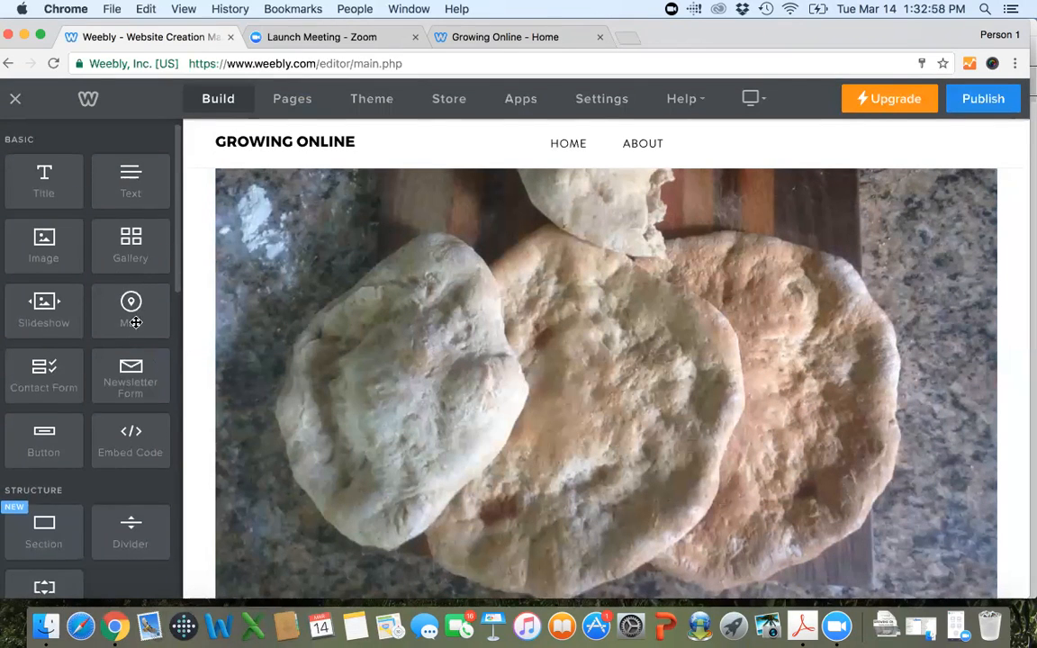
# Look through the available page elements from Basic through Structure, Media, Ecommerce and More.
pyautogui.scroll(-3, 135, 323)
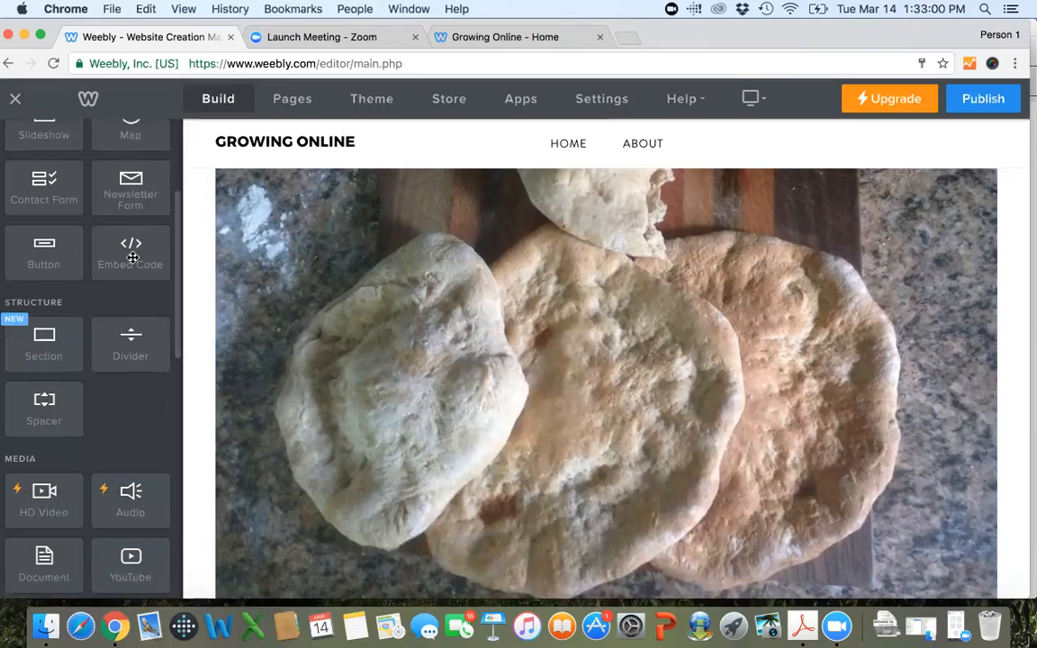
pyautogui.scroll(-1, 132, 261)
pyautogui.scroll(-3, 131, 261)
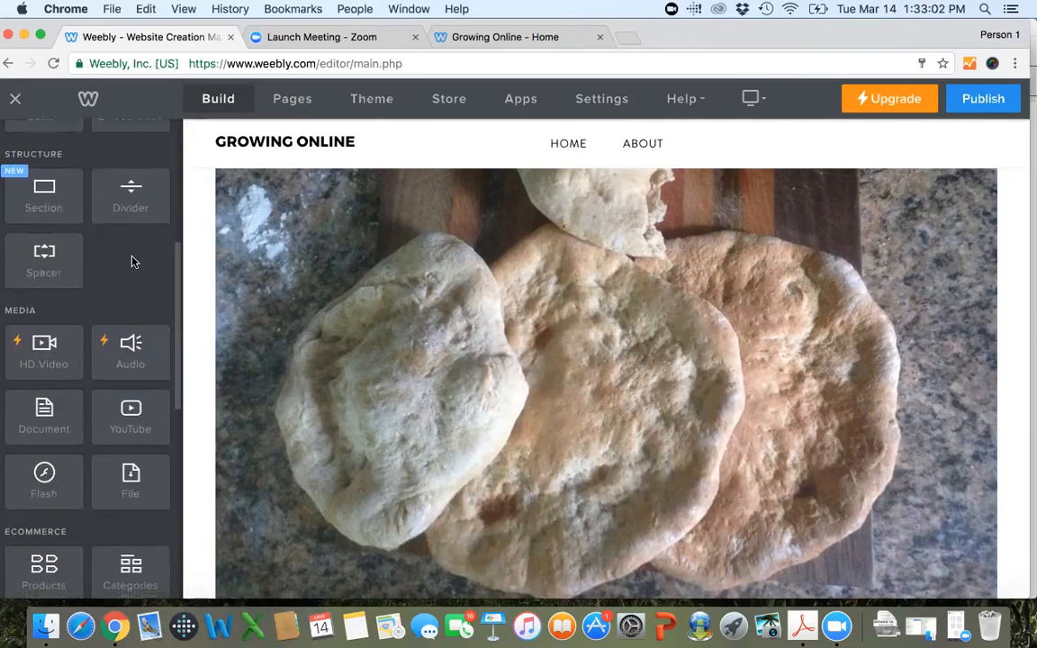
pyautogui.scroll(-1, 131, 259)
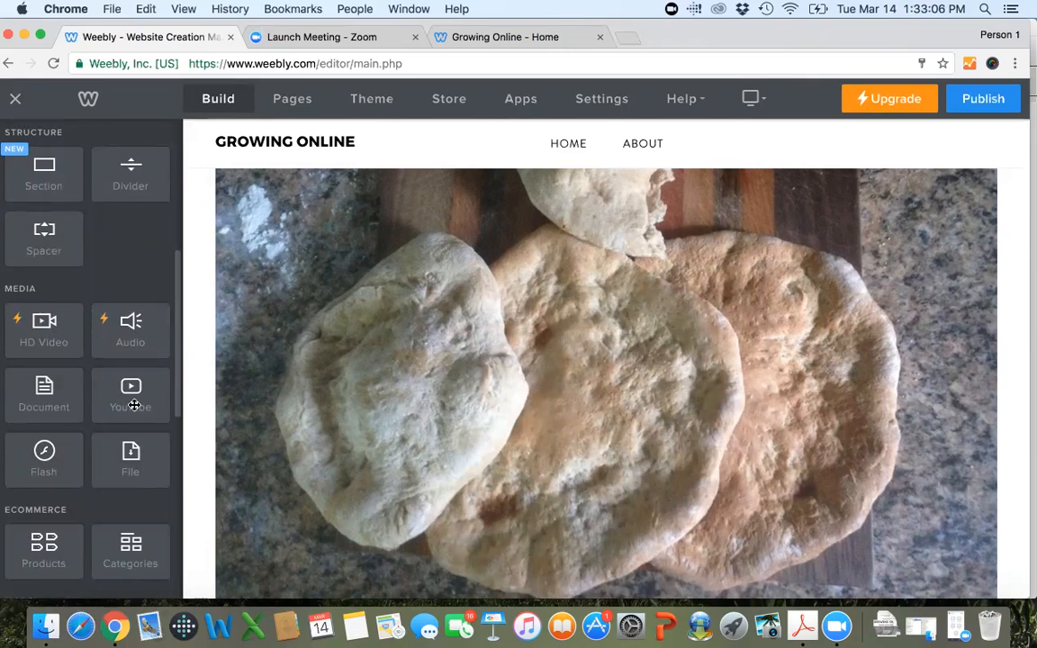
pyautogui.scroll(-1, 134, 405)
pyautogui.scroll(-4, 133, 405)
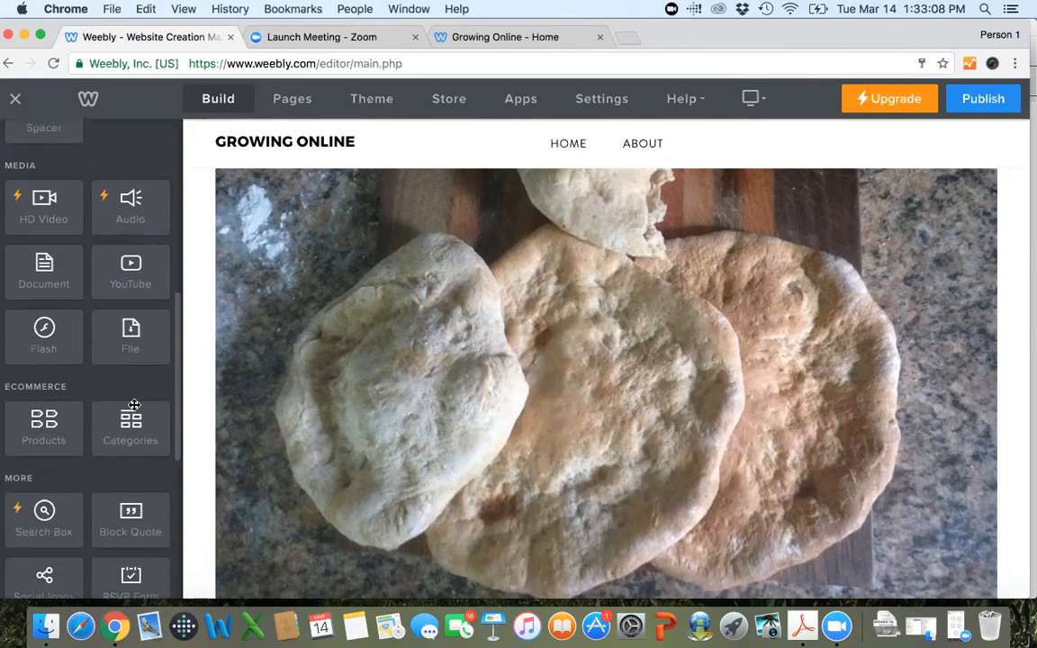
pyautogui.scroll(-5, 133, 405)
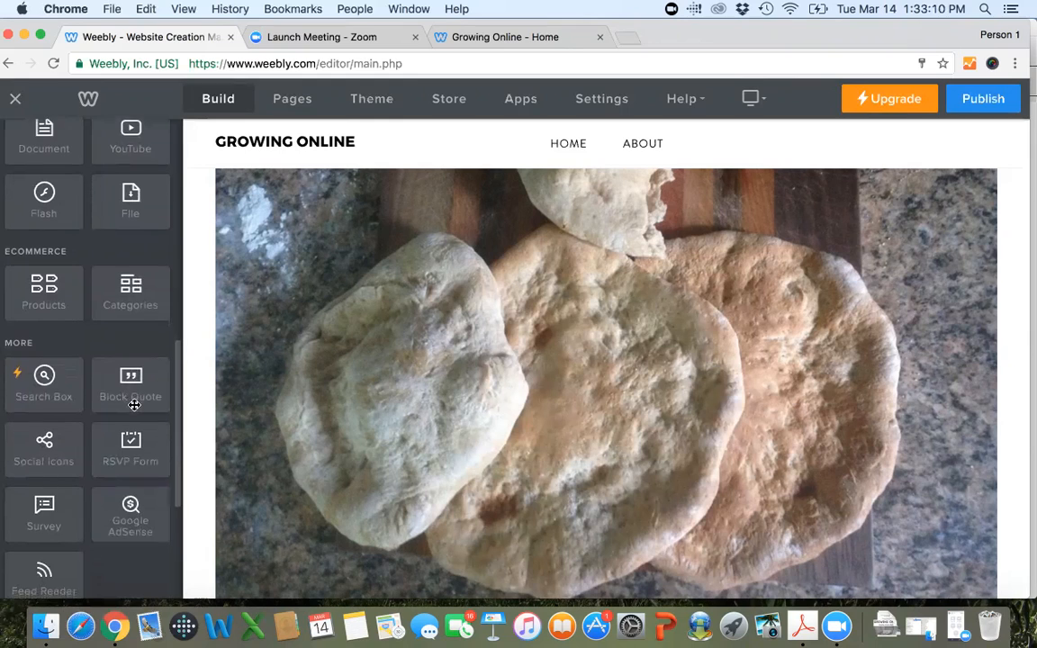
pyautogui.scroll(-3, 134, 405)
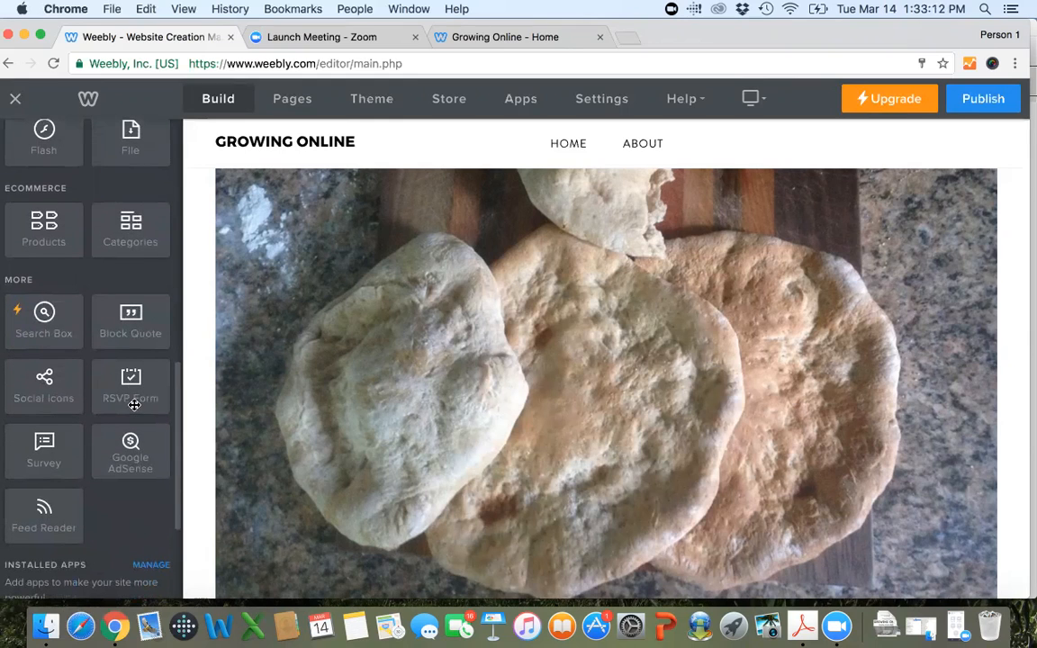
pyautogui.scroll(20, 156, 521)
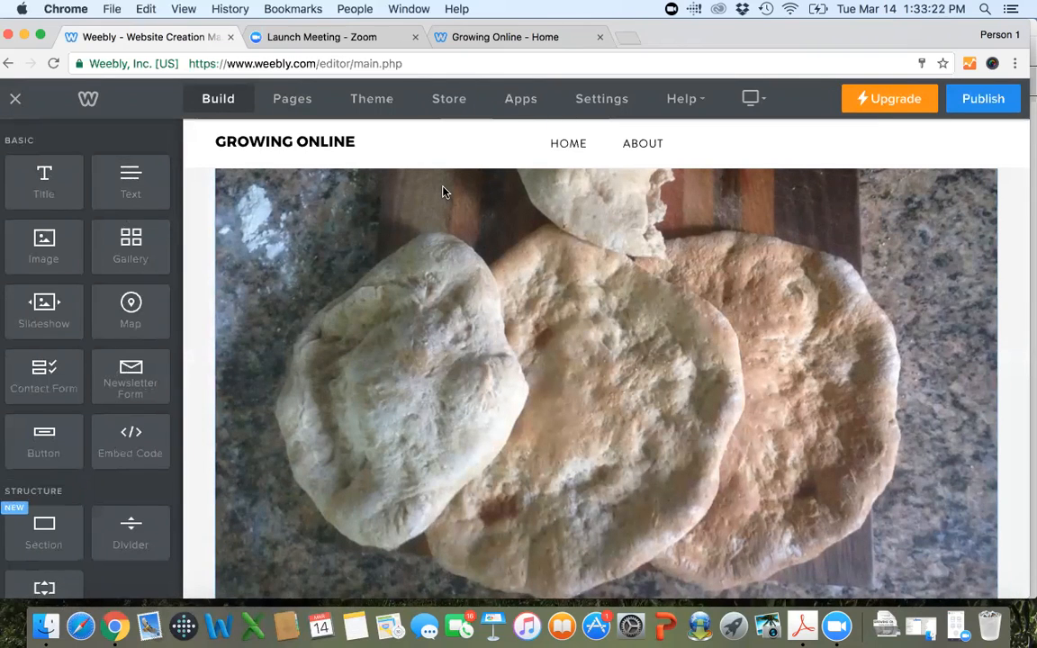
# Return to the top of the home page and publish the website again.
pyautogui.scroll(3, 442, 191)
pyautogui.scroll(10, 442, 191)
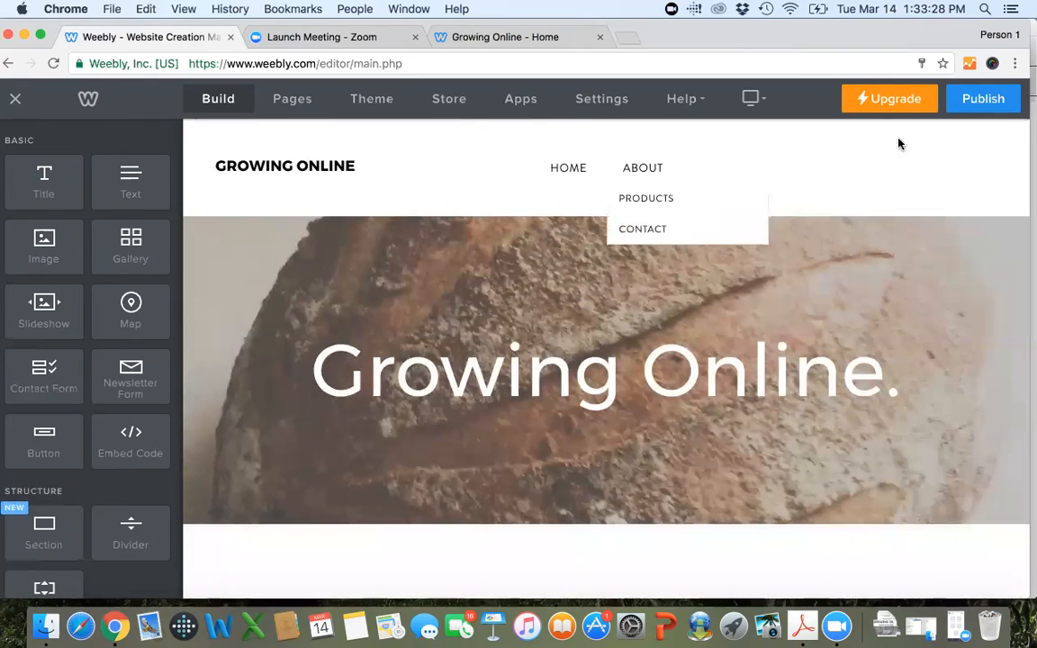
pyautogui.click(974, 101)
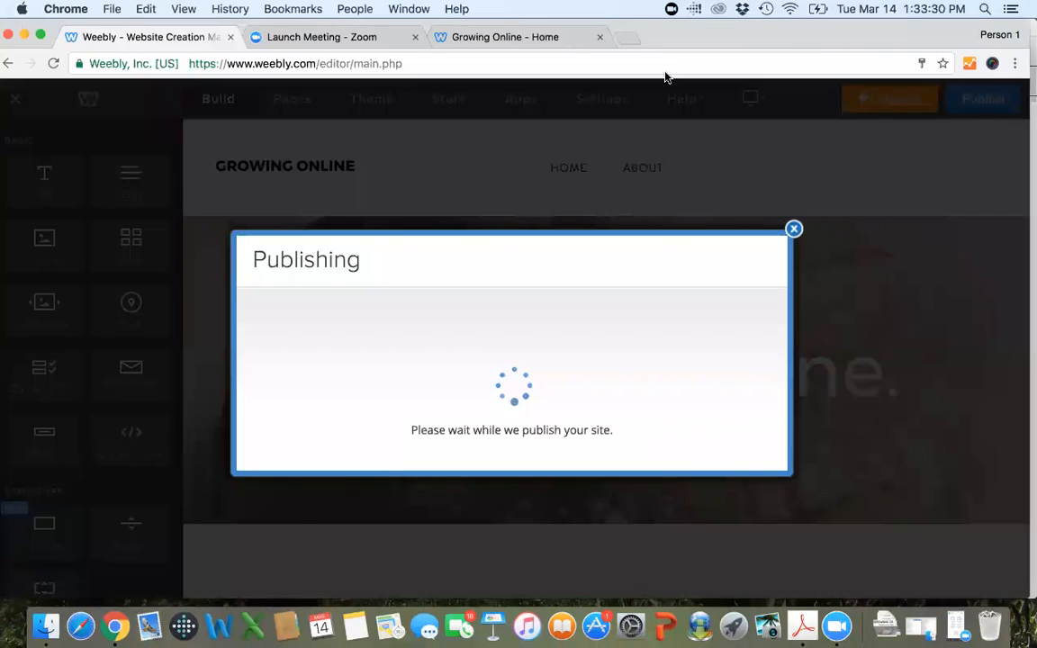
# Switch to the live goccd.weebly.com page, examine its slideshow and gallery, and return to the Weebly editor.
pyautogui.click(459, 40)
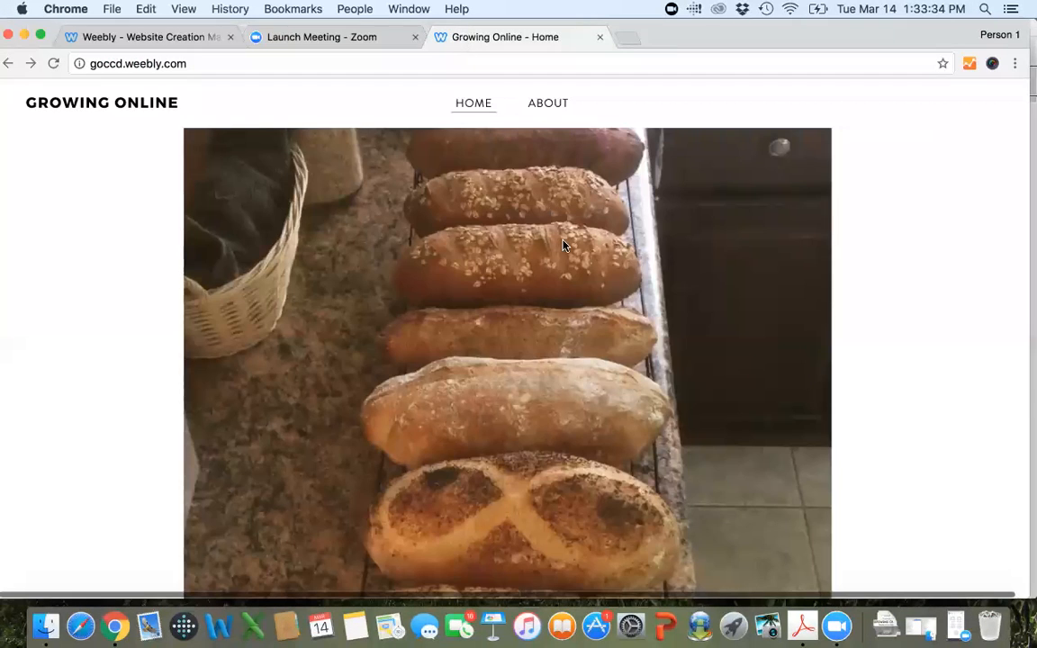
pyautogui.scroll(-15, 565, 245)
pyautogui.scroll(4, 565, 248)
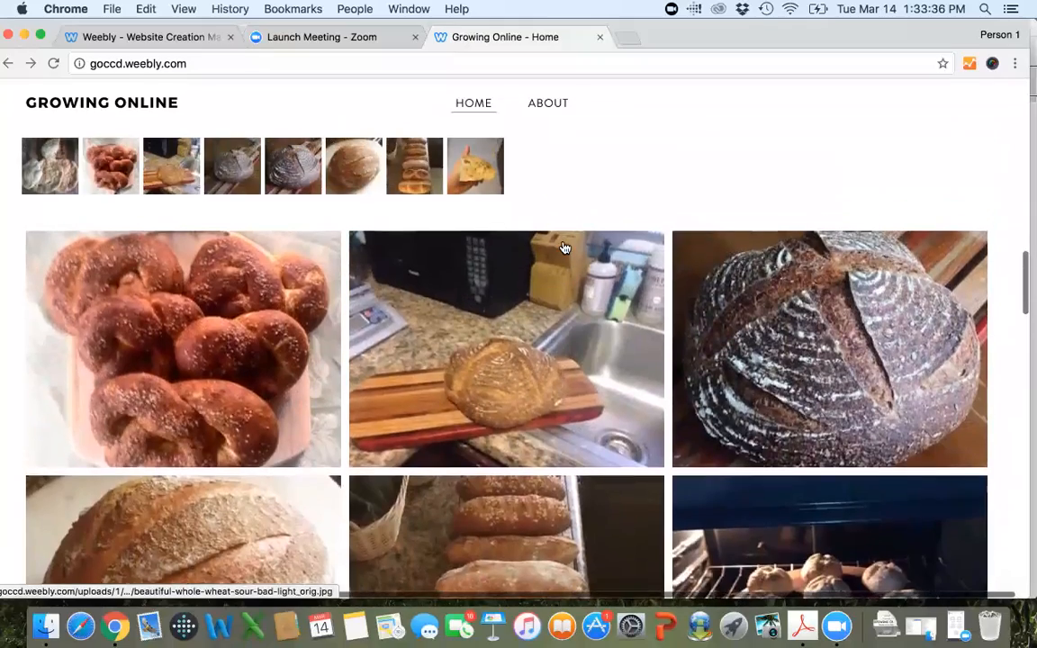
pyautogui.scroll(-5, 565, 251)
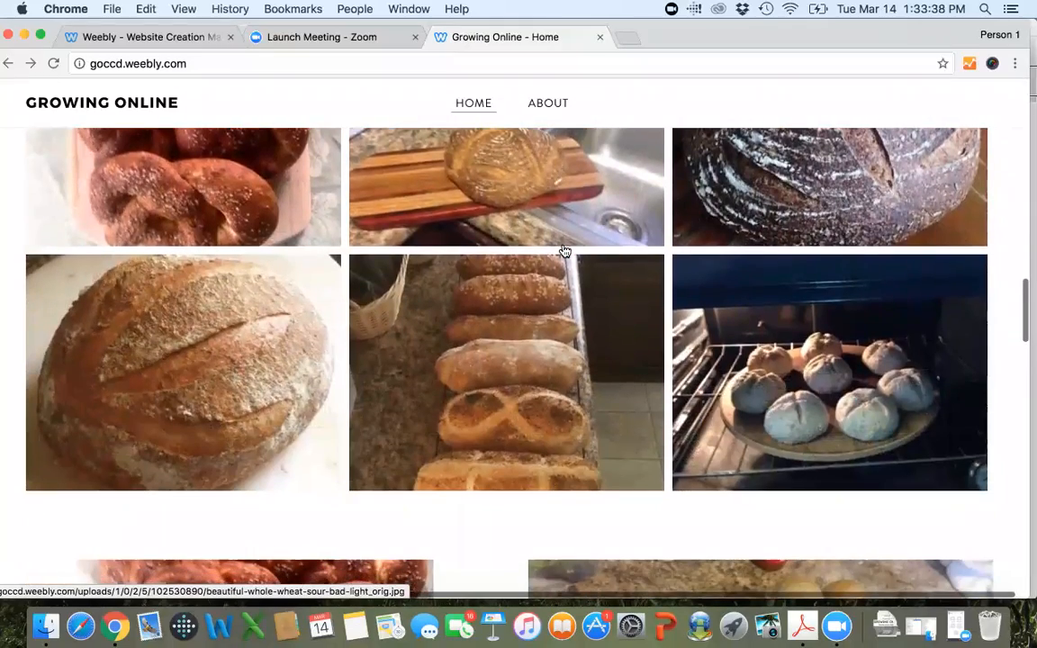
pyautogui.scroll(-3, 565, 251)
pyautogui.click(565, 251)
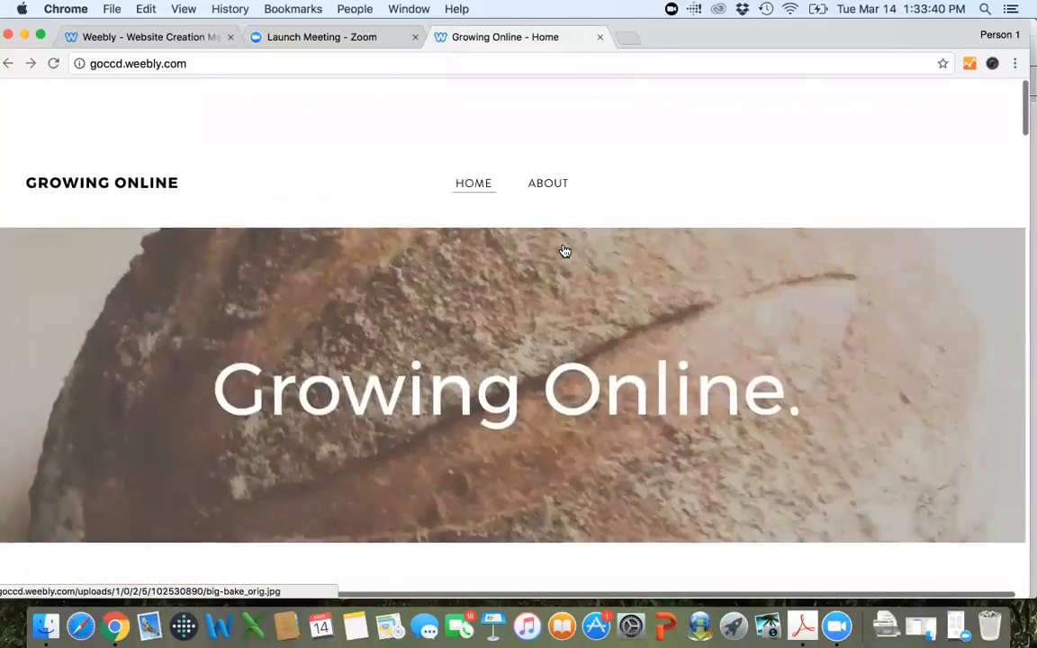
pyautogui.click(120, 38)
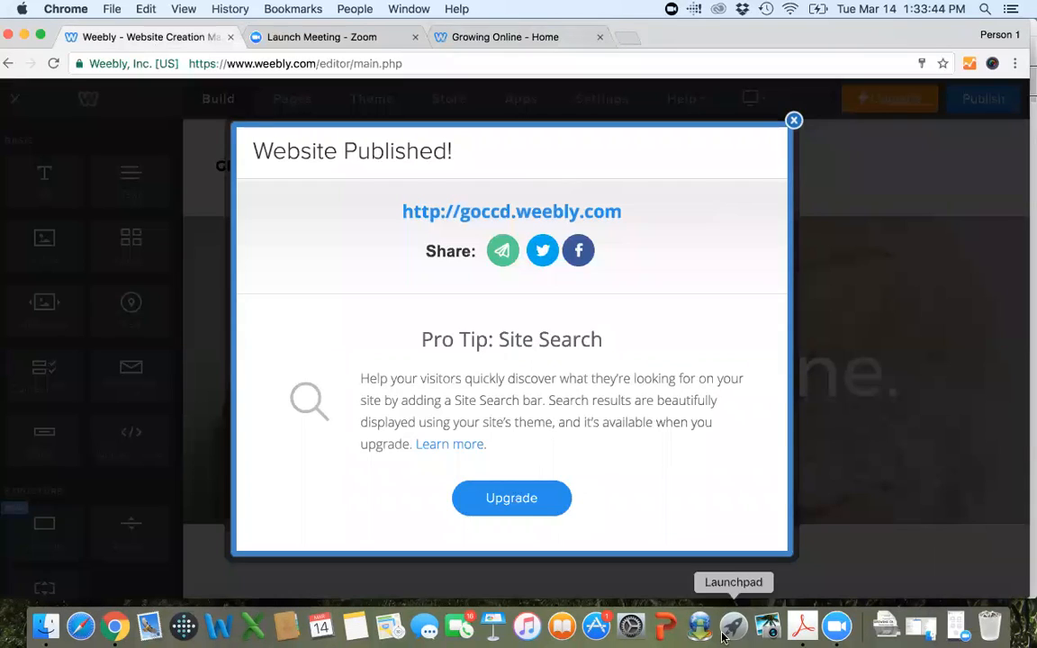